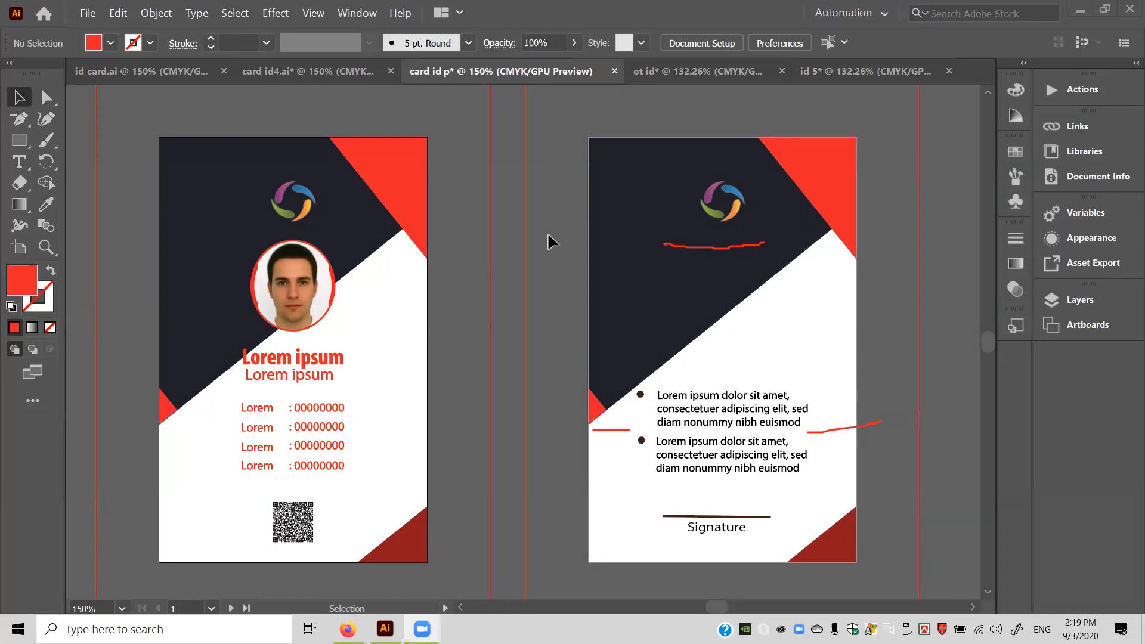
Make the 'ot id' pink ID card document the active file.
click(668, 74)
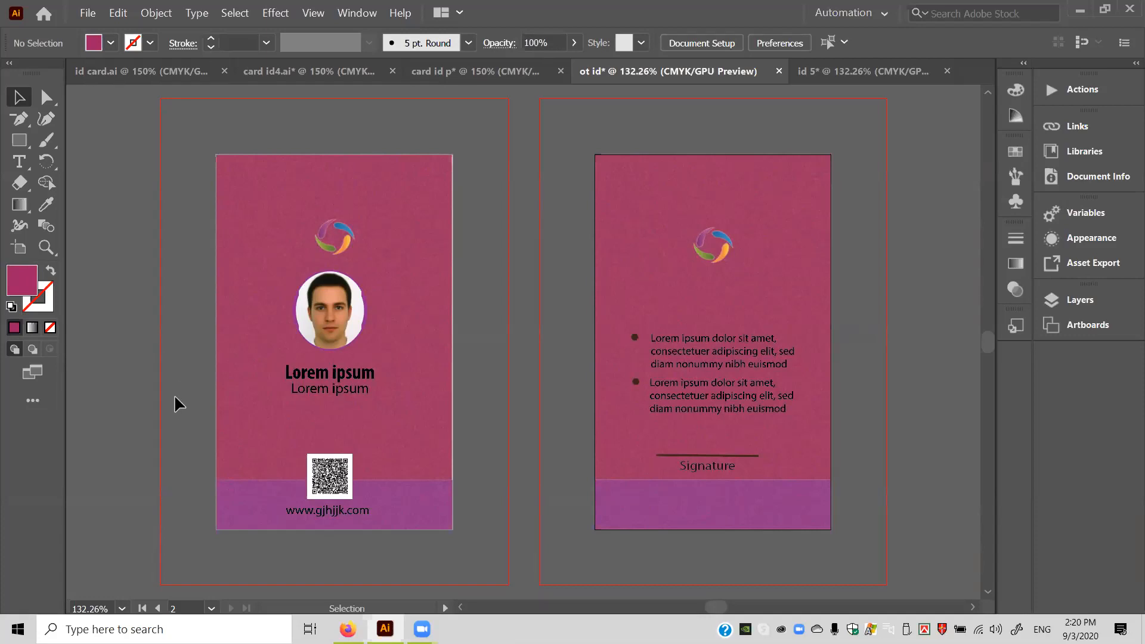
Bring the 'id 5' ID card document to the front.
click(857, 75)
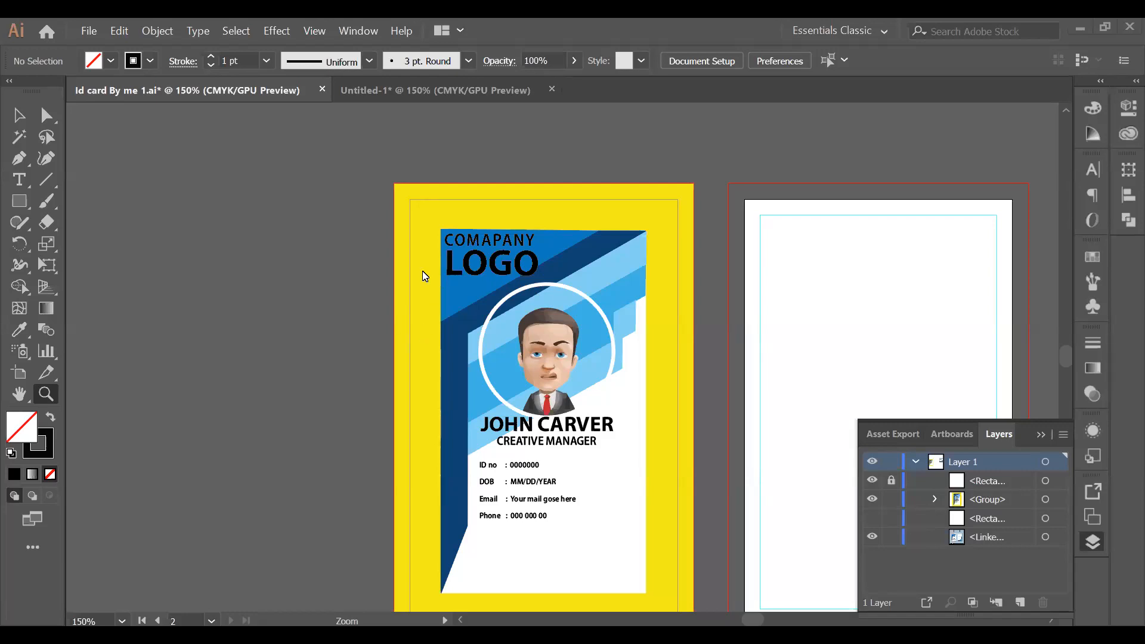
click(18, 115)
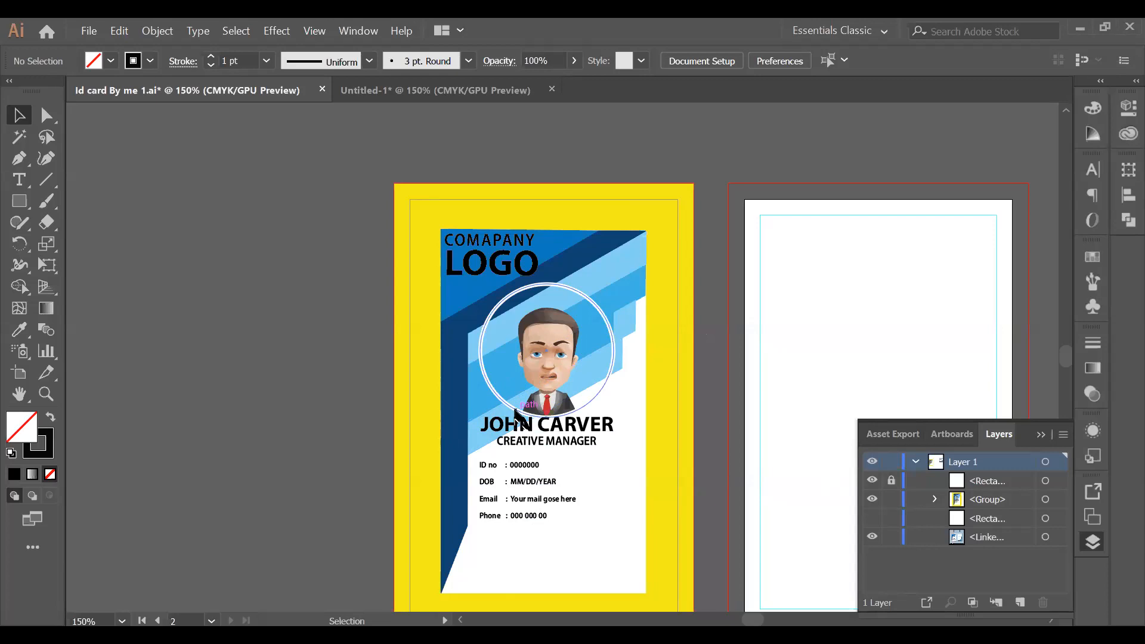
click(527, 412)
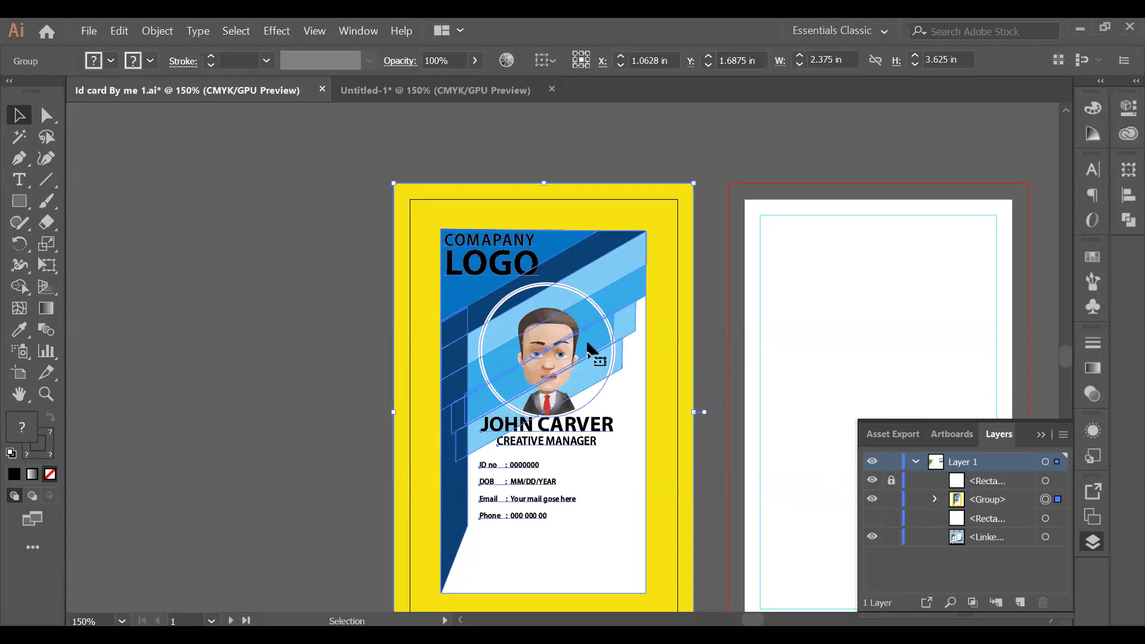
click(713, 318)
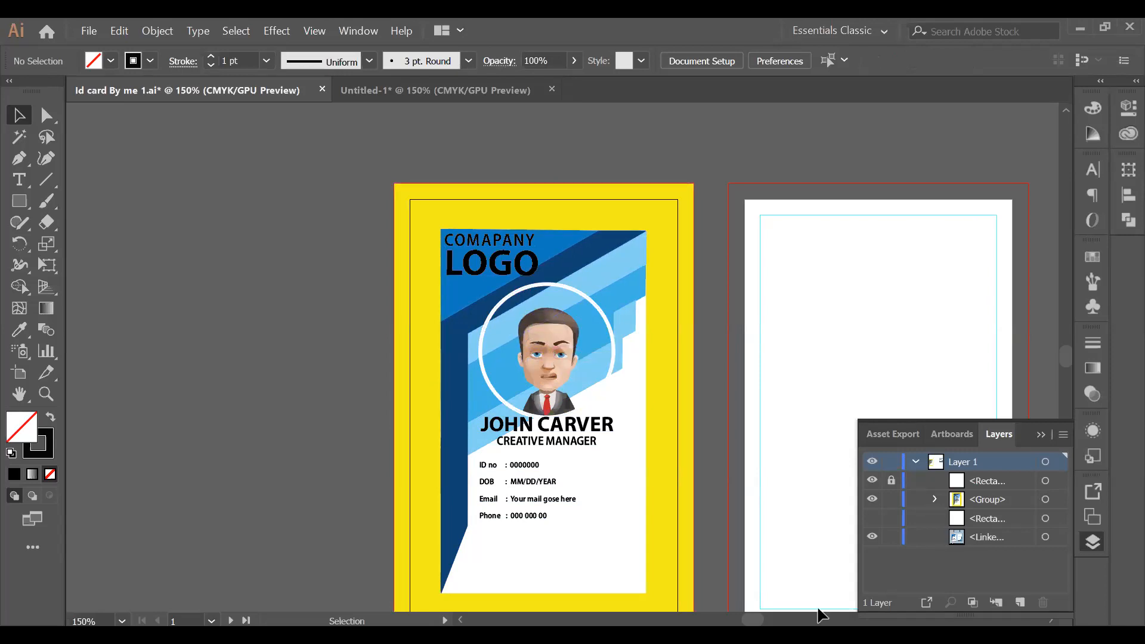
Drag the linked VectorStock mockup image down and right, away from the card.
scroll(557, 263, right, 10)
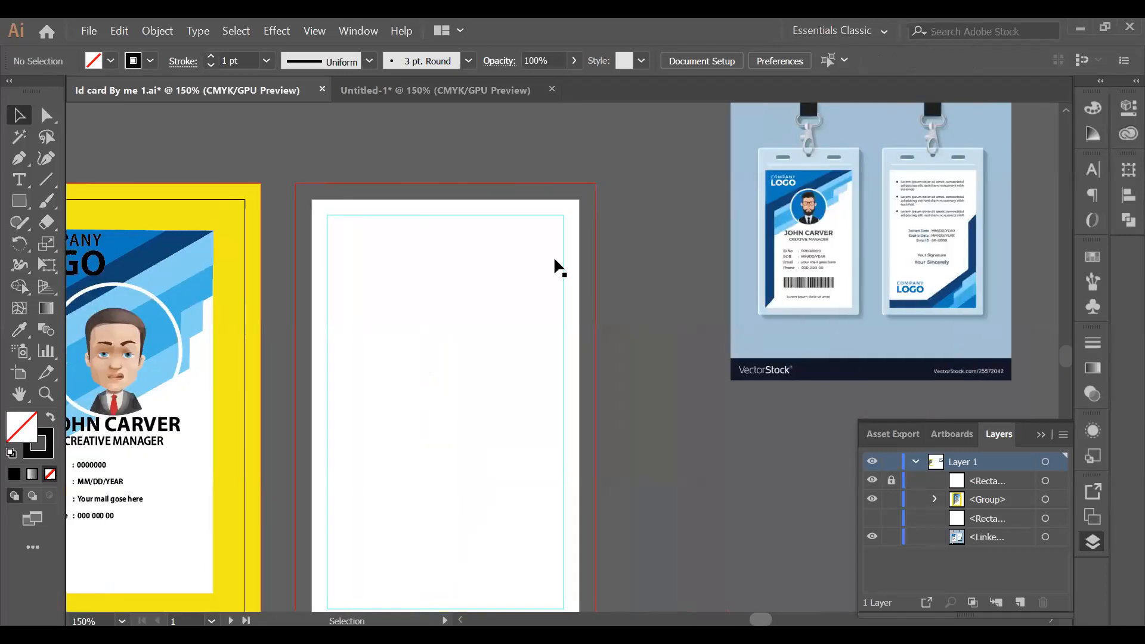
drag(516, 229, 577, 397)
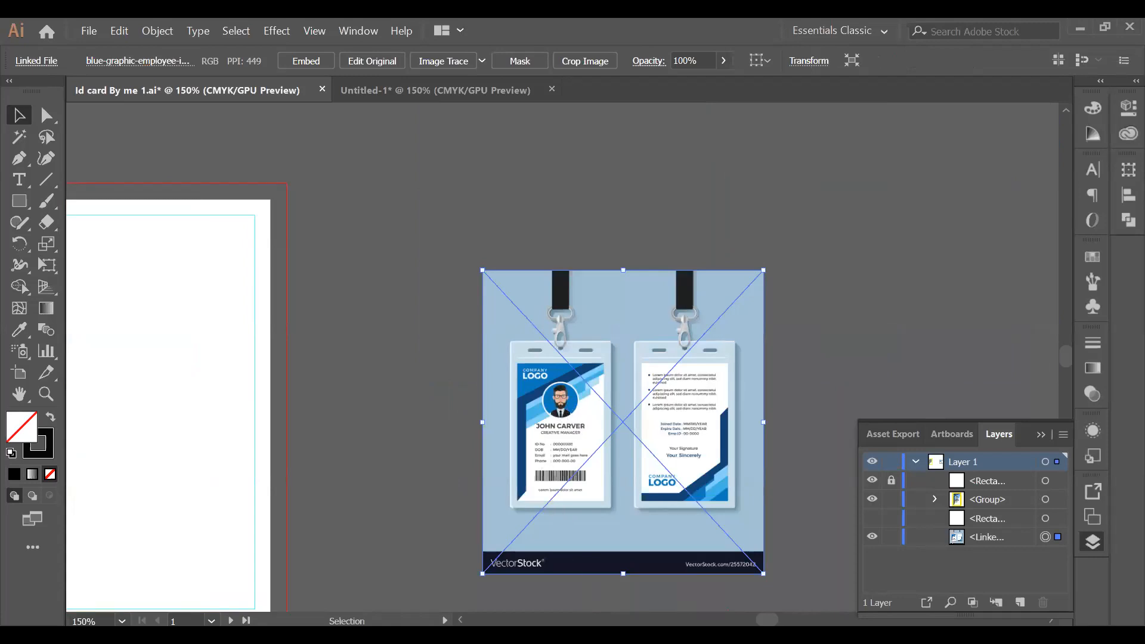
drag(767, 620, 751, 620)
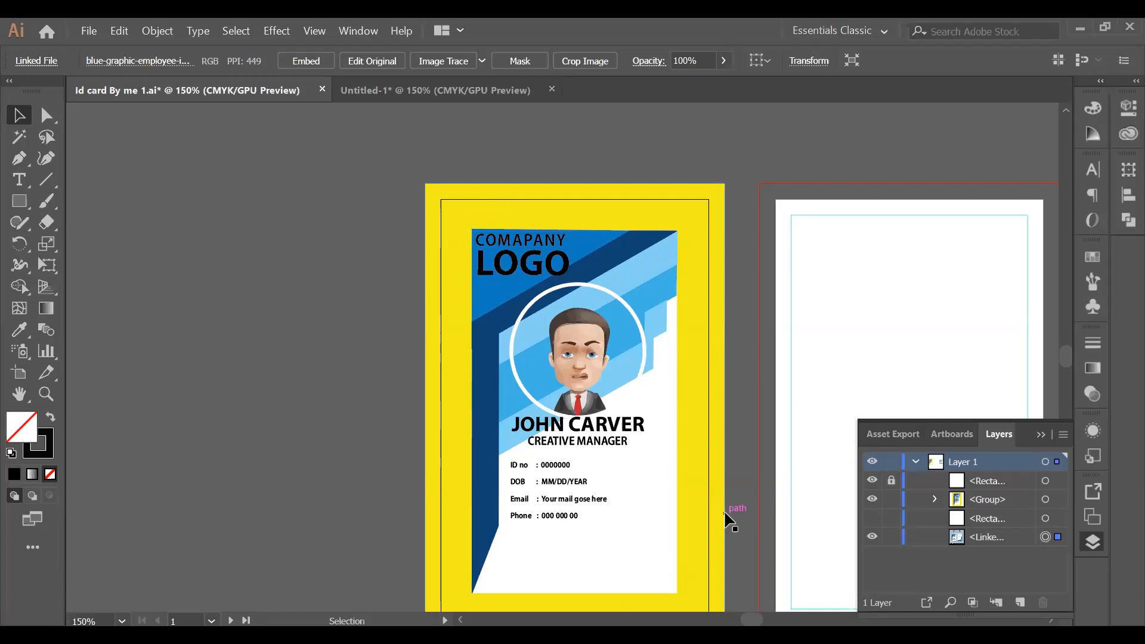
Select the card group with its yellow backdrop, then deselect the artwork.
click(690, 204)
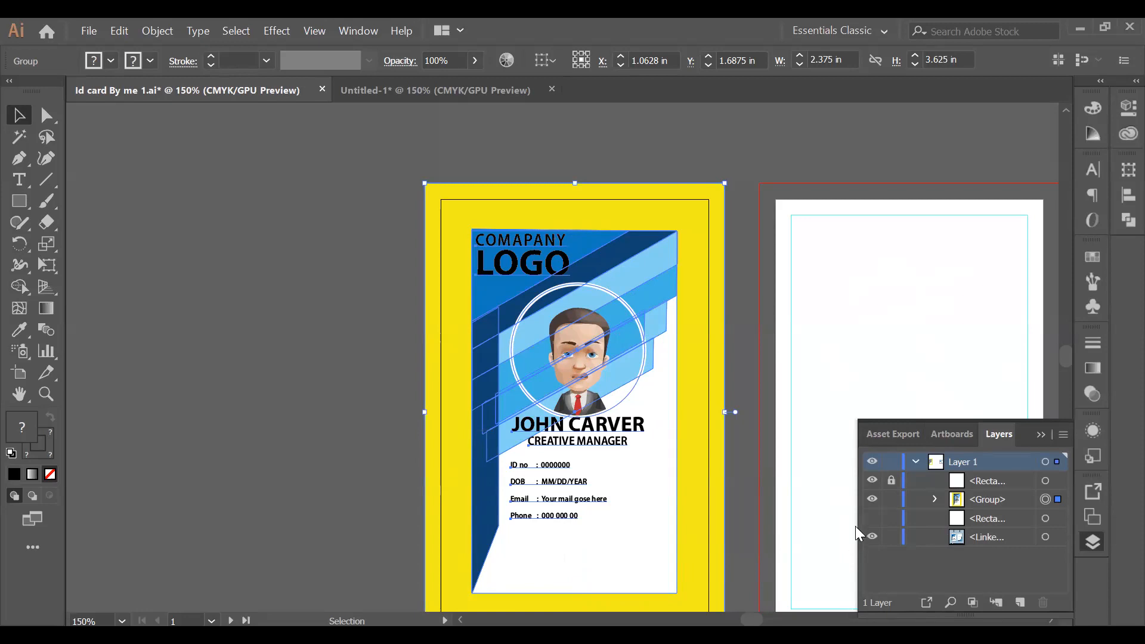
click(730, 339)
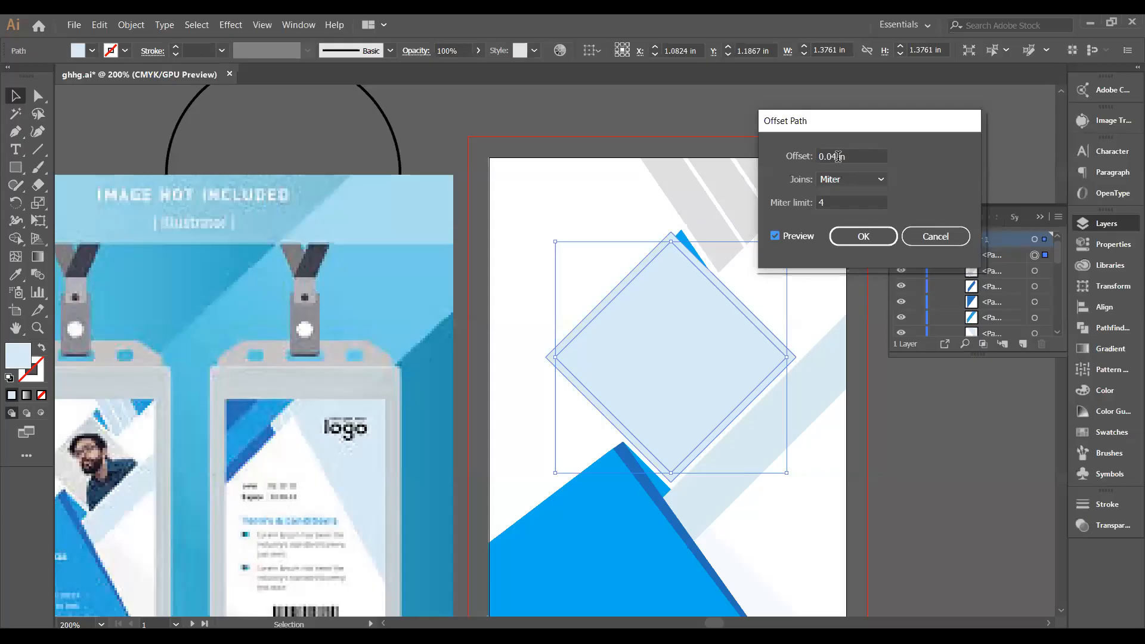
Change the offset to 0.03 in, check the preview, and create the outline.
drag(839, 156, 831, 156)
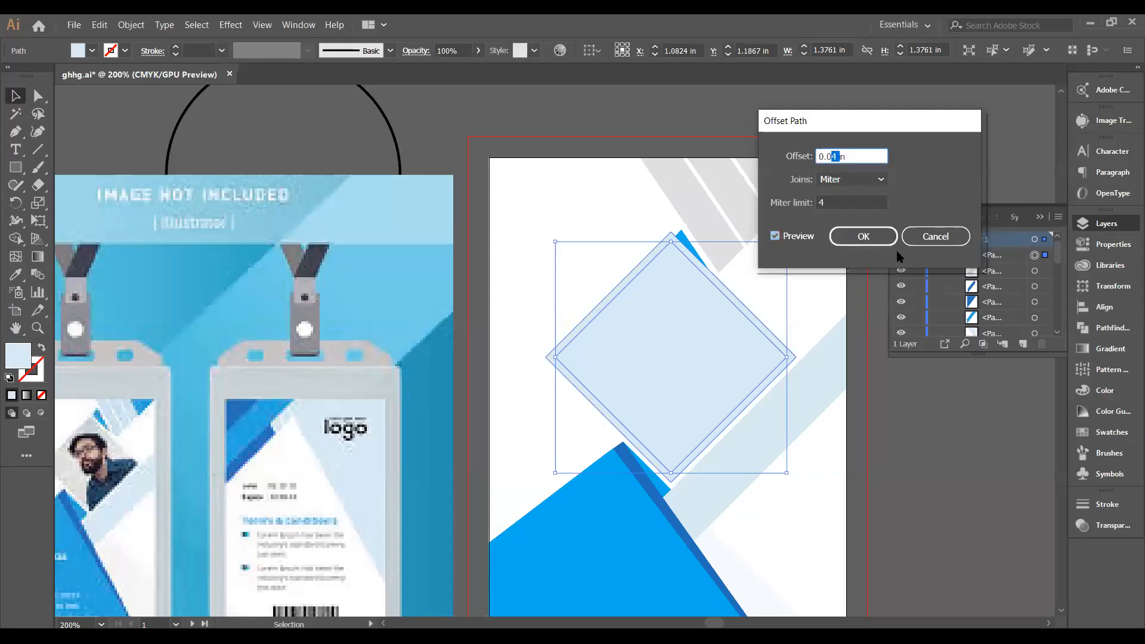
text(3)
click(774, 236)
click(774, 236)
click(775, 237)
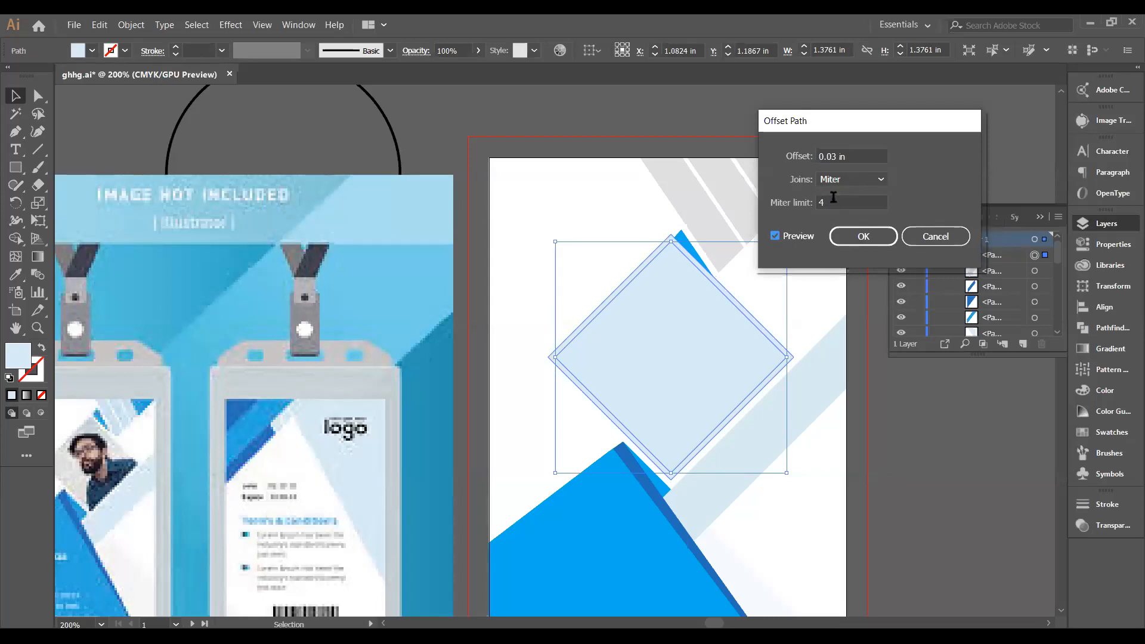
click(863, 237)
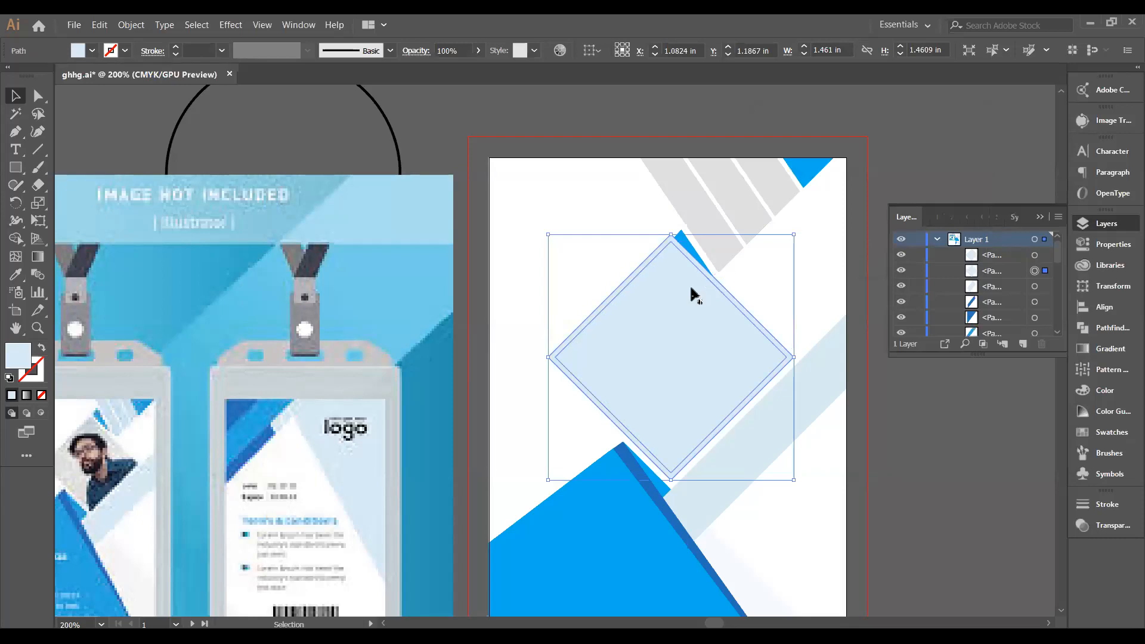
click(75, 141)
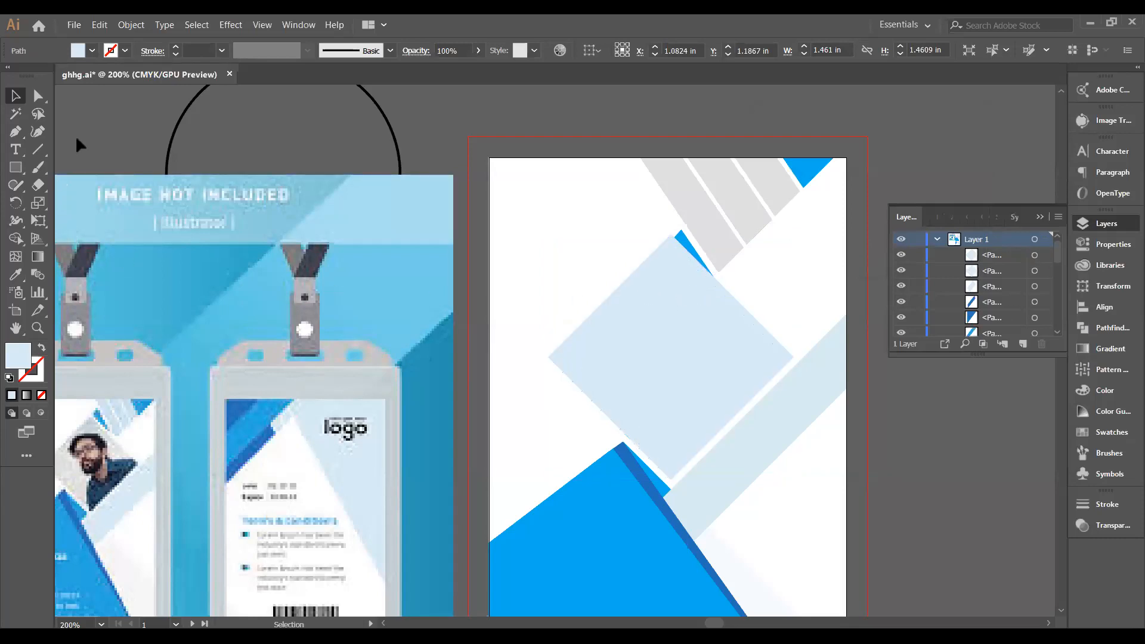
Merge the inner diamond region with Shape Builder, undoing an early border removal.
drag(565, 248, 667, 309)
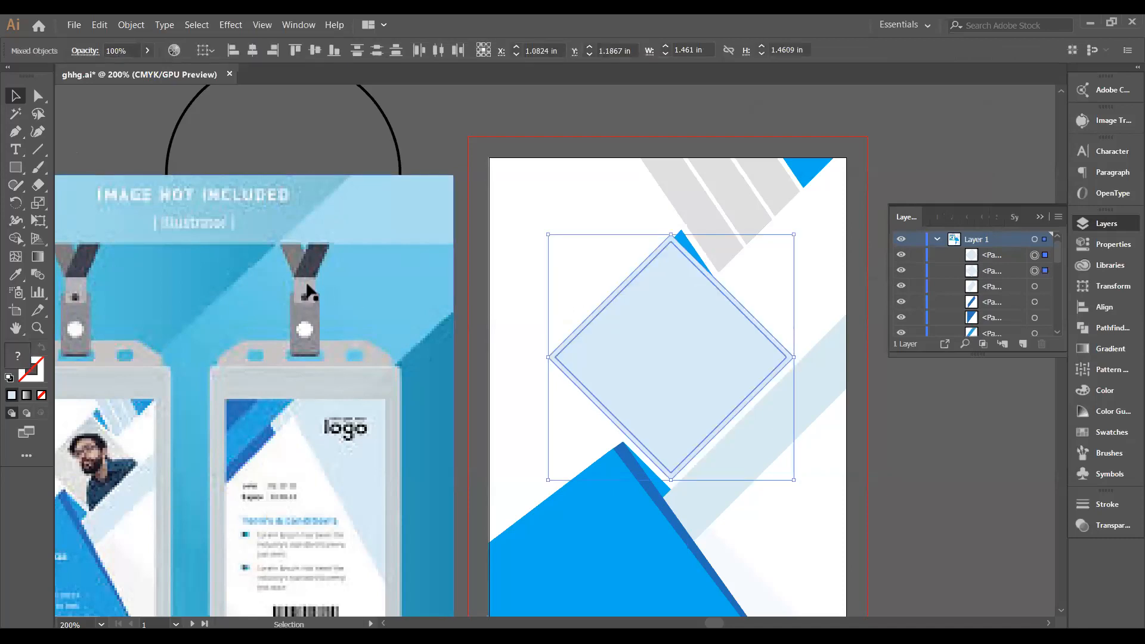
click(24, 239)
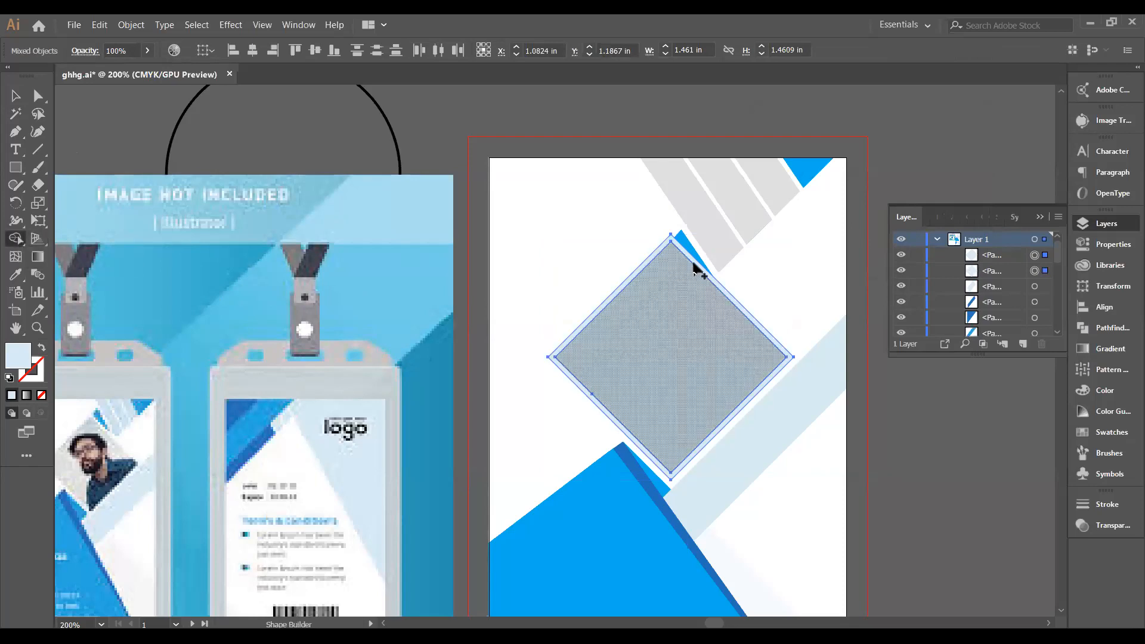
click(697, 268)
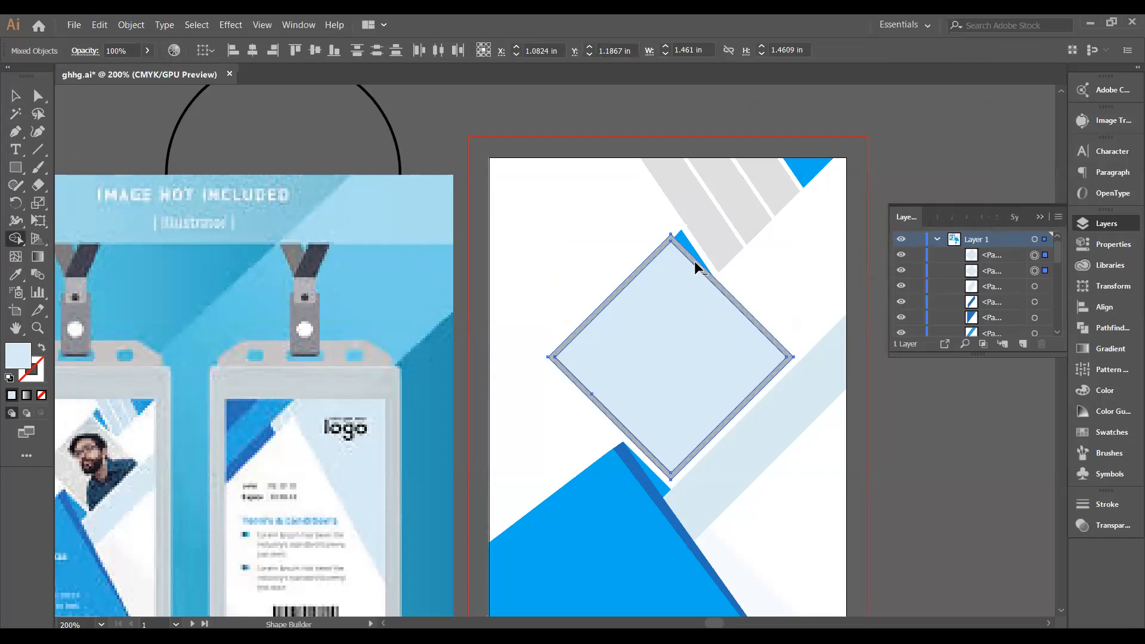
alt+click(695, 264)
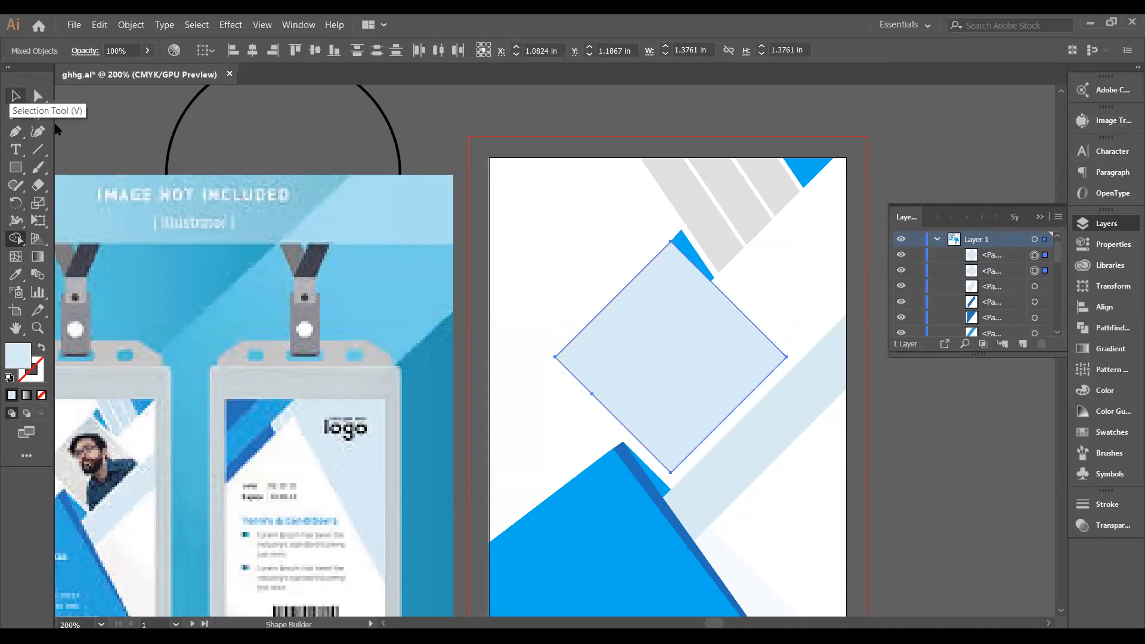
key(ctrl+z)
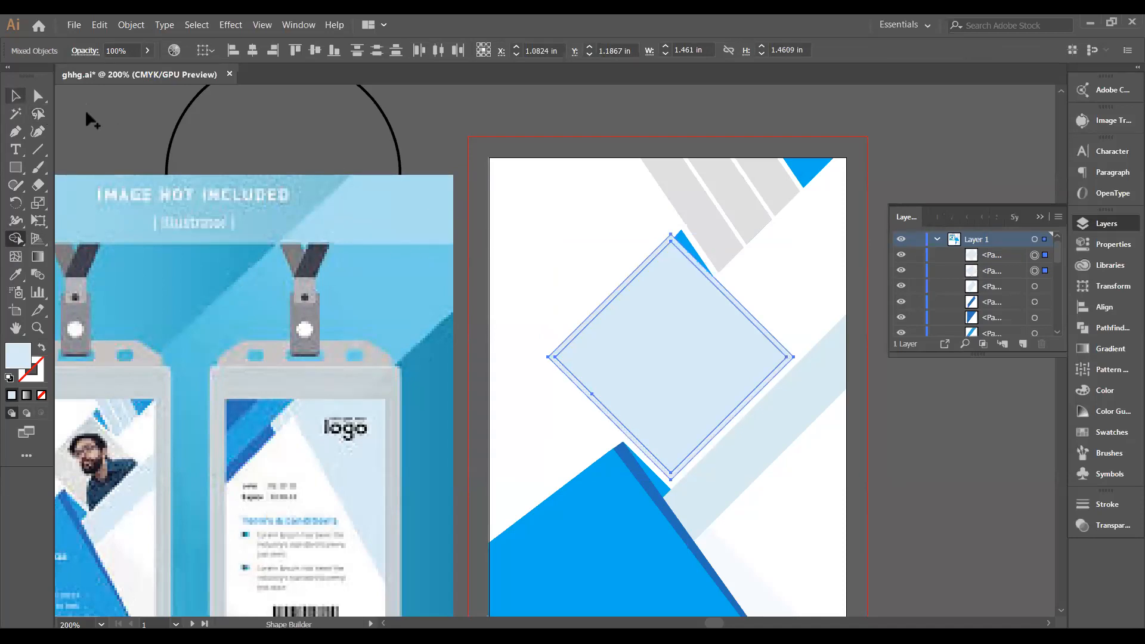
key(v)
click(642, 207)
Alt-delete the thin outer border and merge the remaining pieces into one diamond.
drag(645, 231, 653, 263)
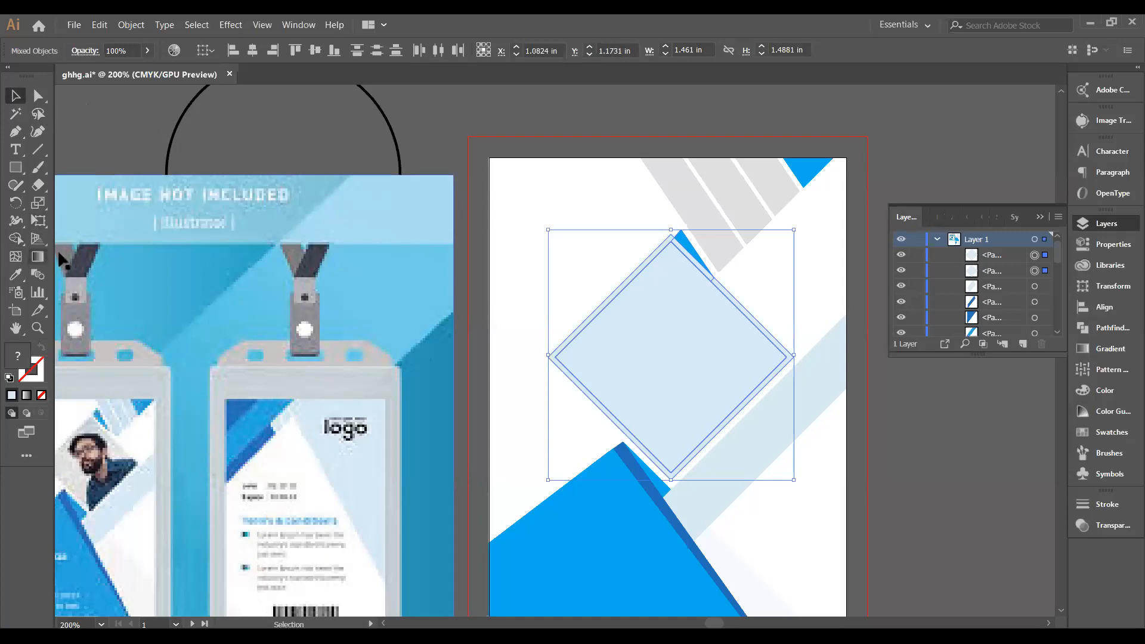
click(16, 239)
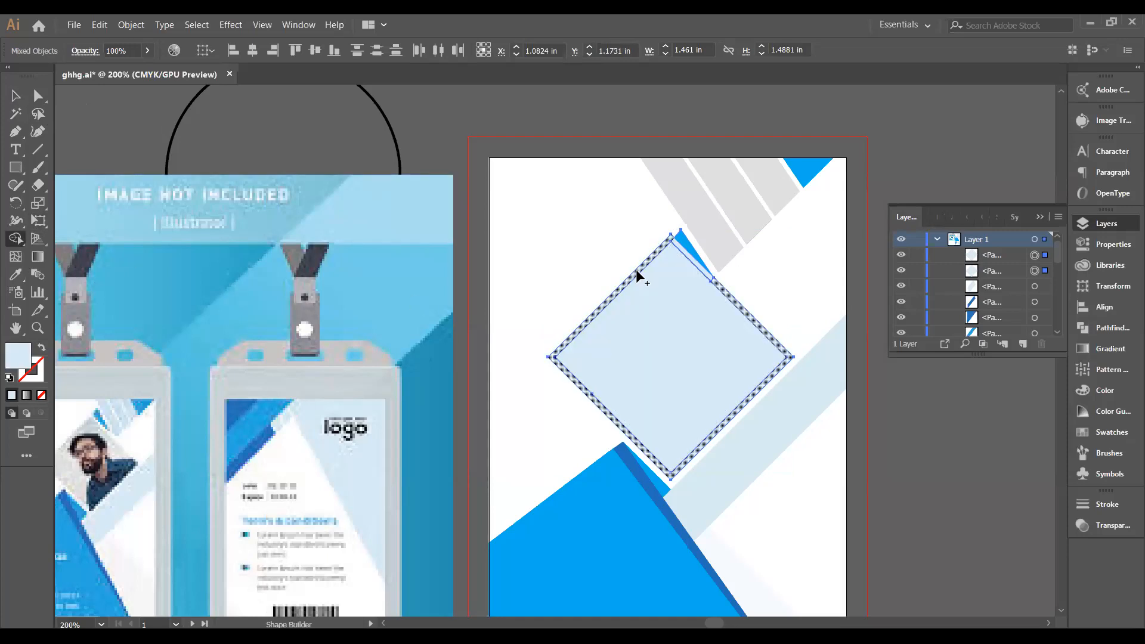
key(z)
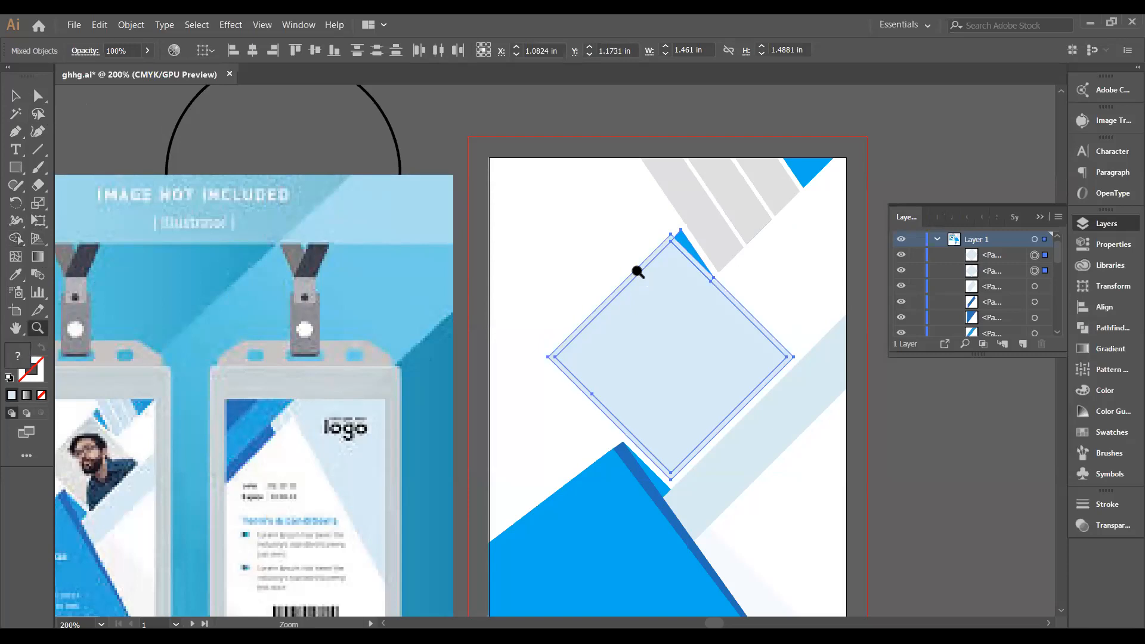
click(16, 239)
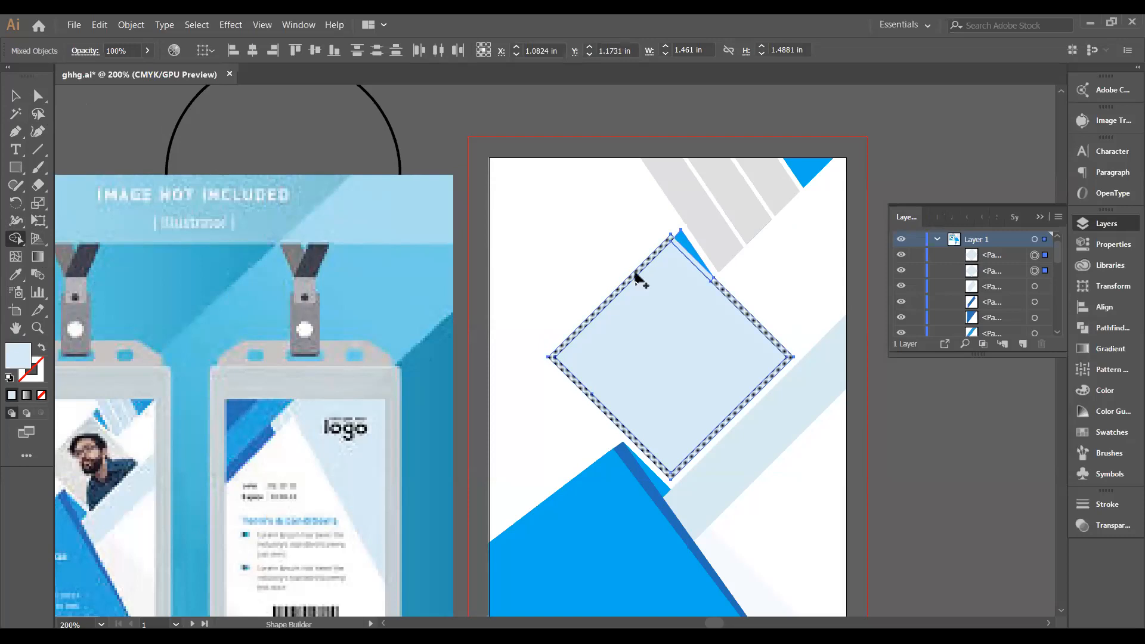
key(alt)
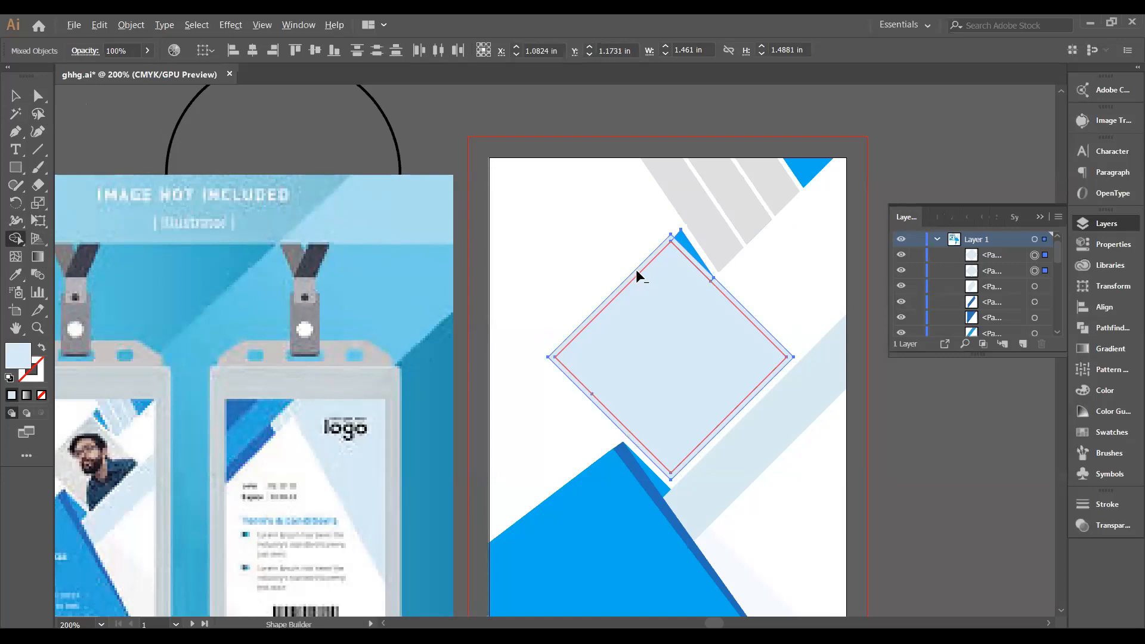
alt+click(658, 264)
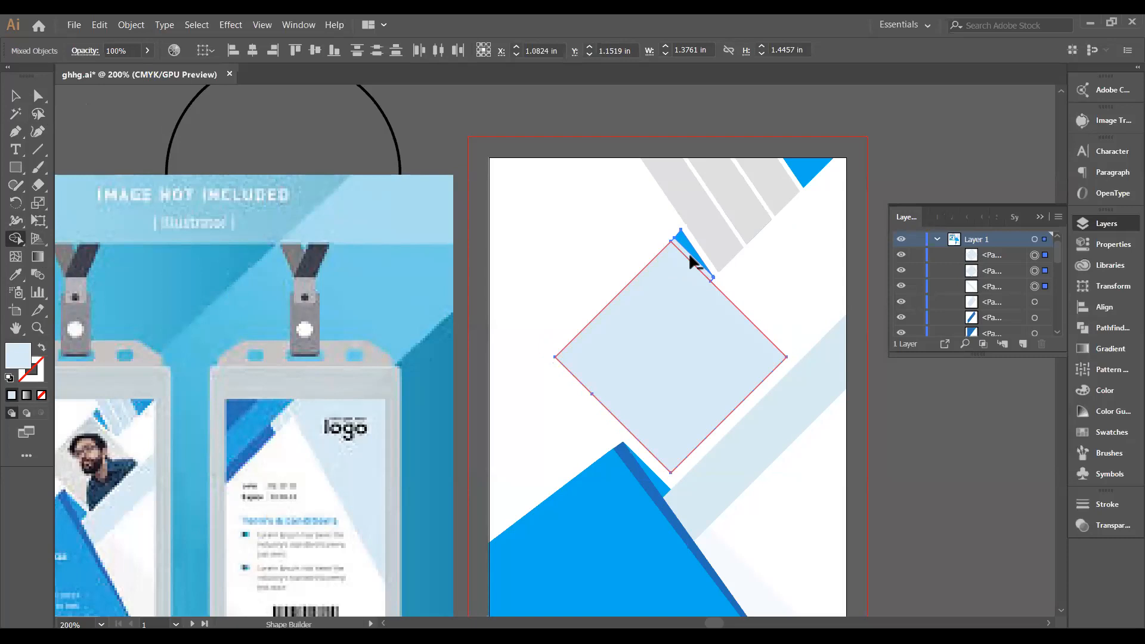
click(690, 256)
key(v)
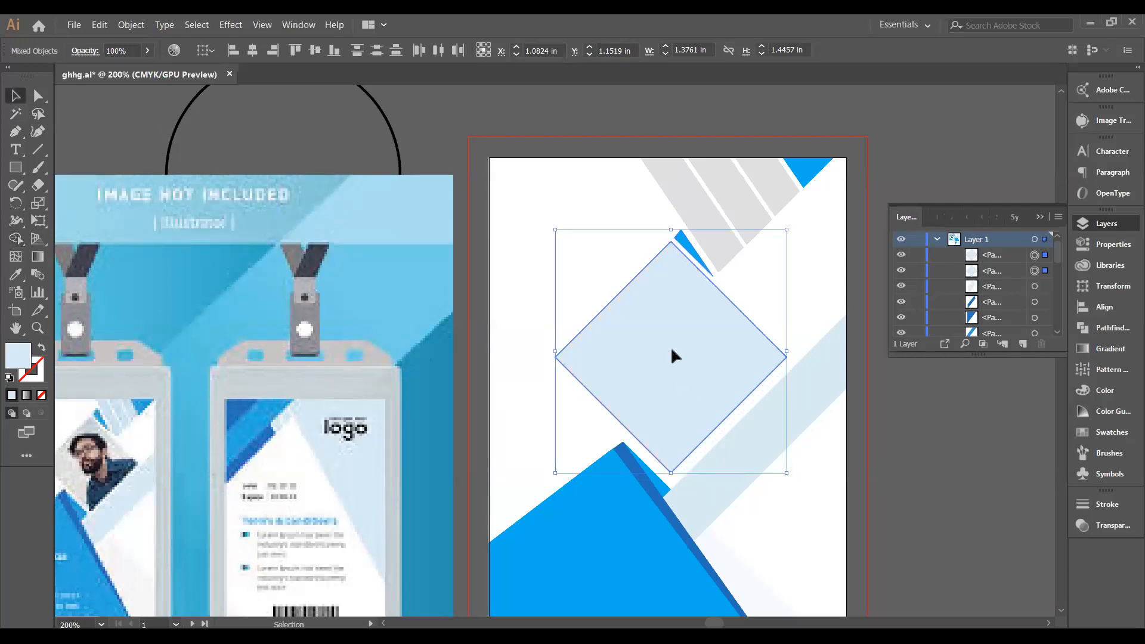
click(494, 414)
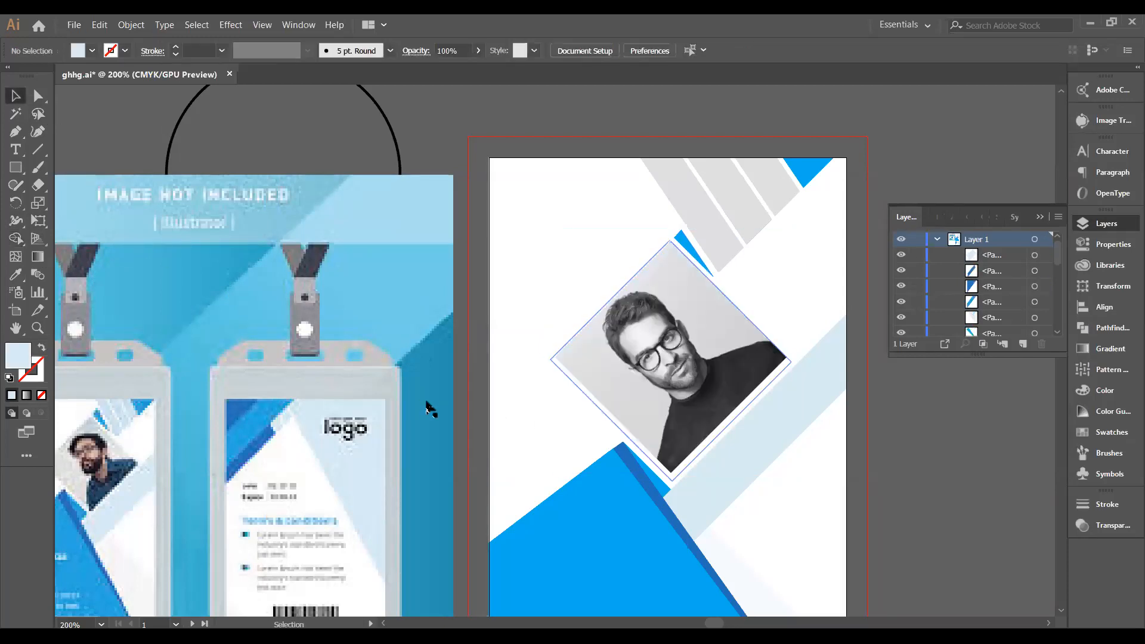
Scroll down the card front to view the portrait clipped in the diamond.
scroll(430, 409, down, 1)
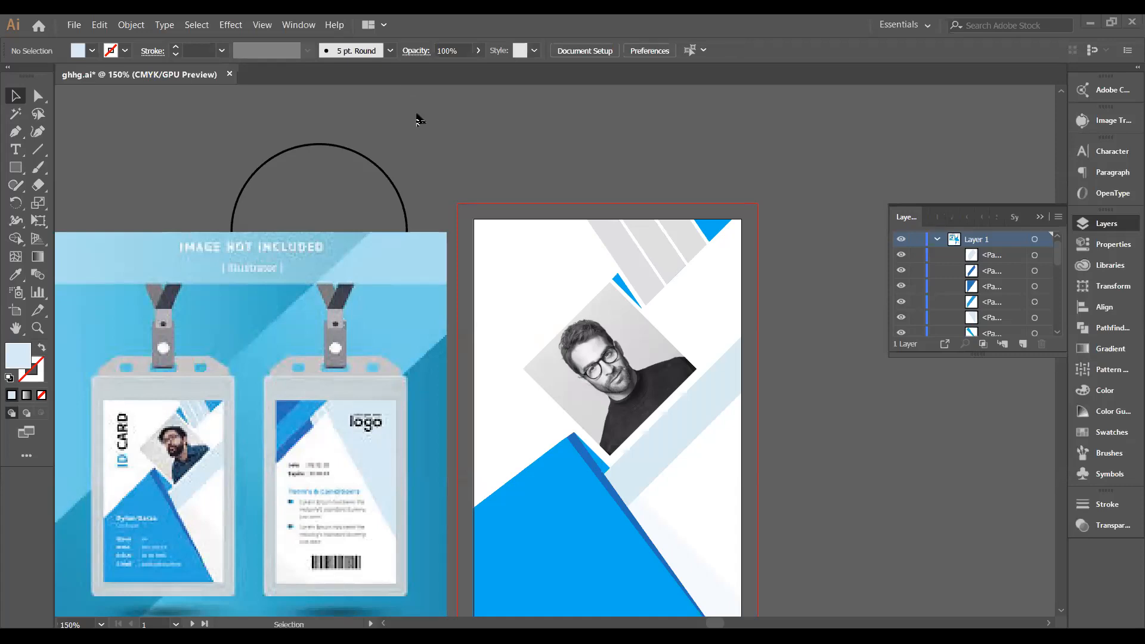
Pen-draw a closed four-point slanted stripe at the blue diagonal edge on the second artboard.
scroll(427, 127, down, 3)
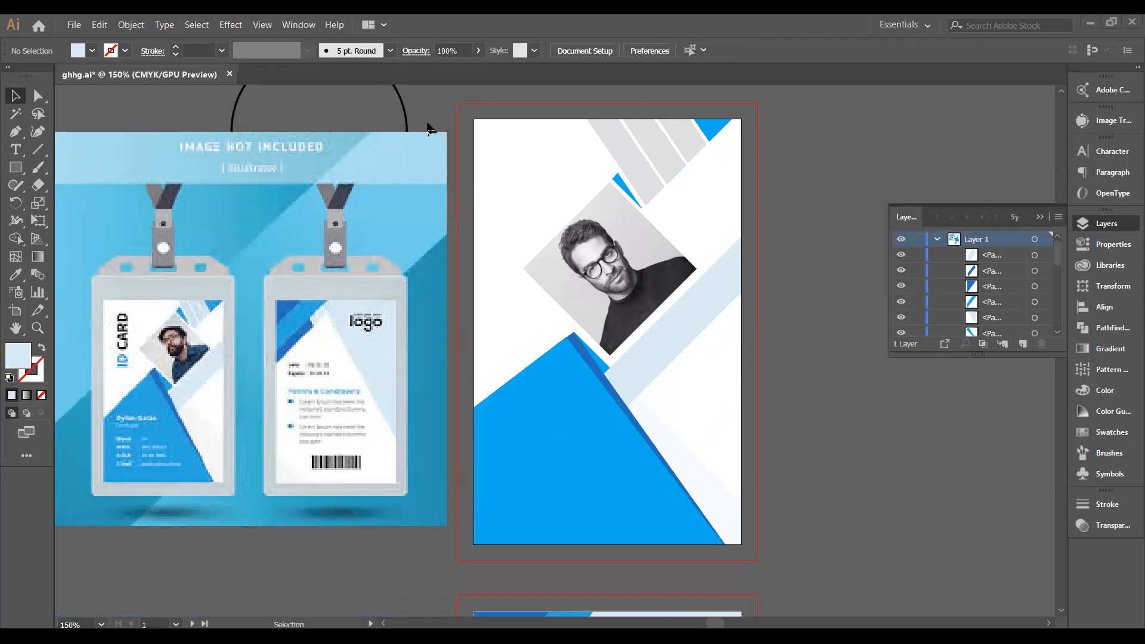
scroll(427, 127, down, 8)
scroll(436, 142, up, 2)
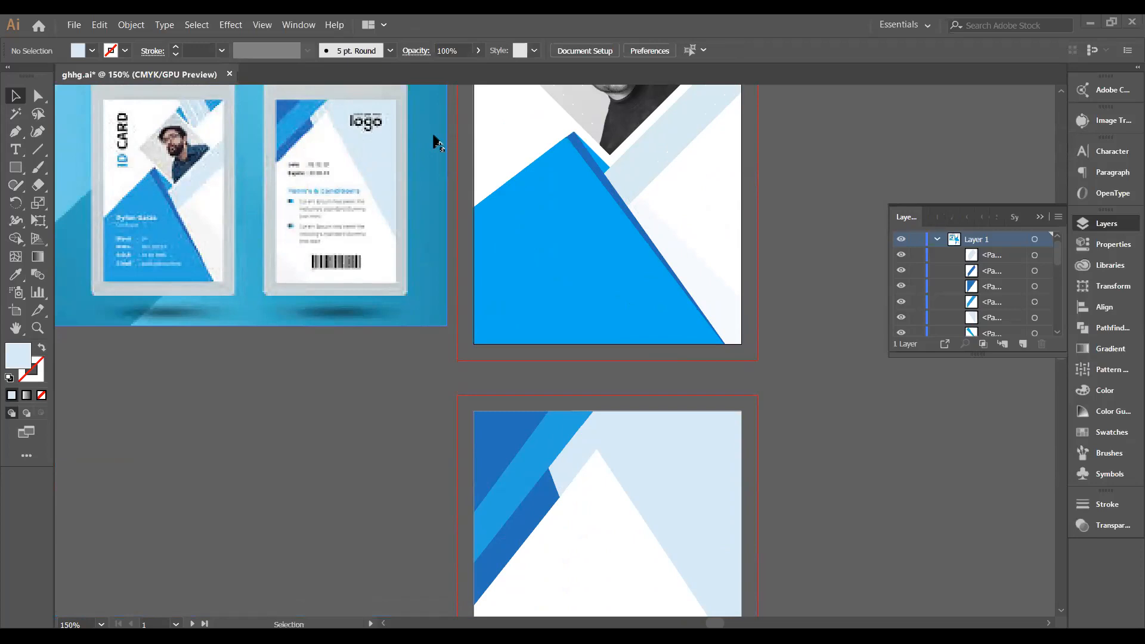
scroll(436, 142, down, 5)
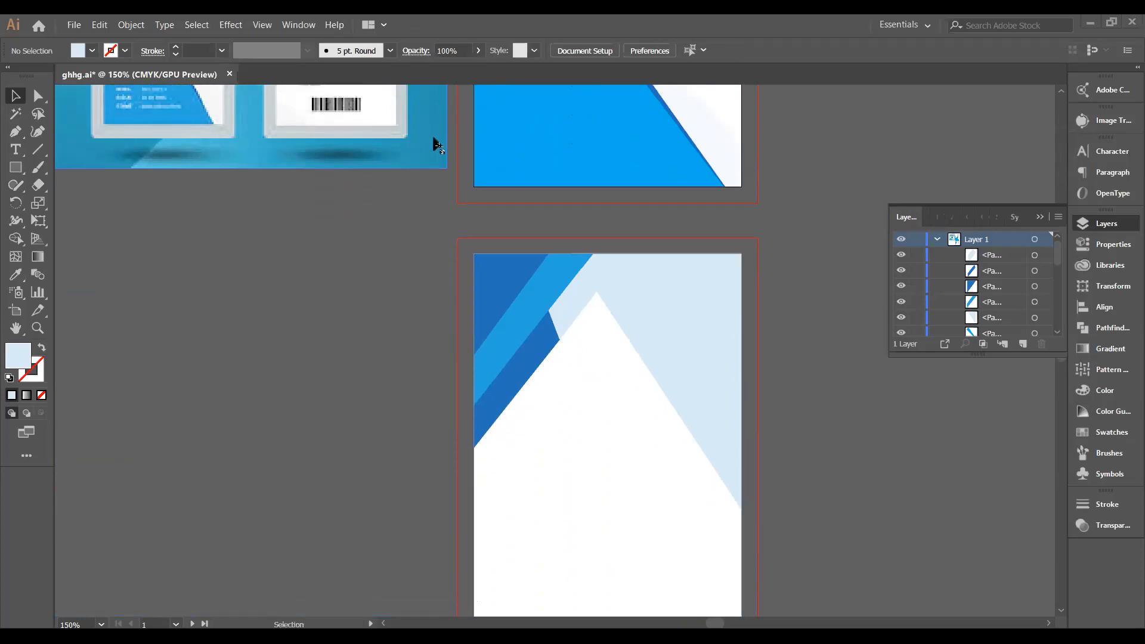
scroll(438, 144, down, 1)
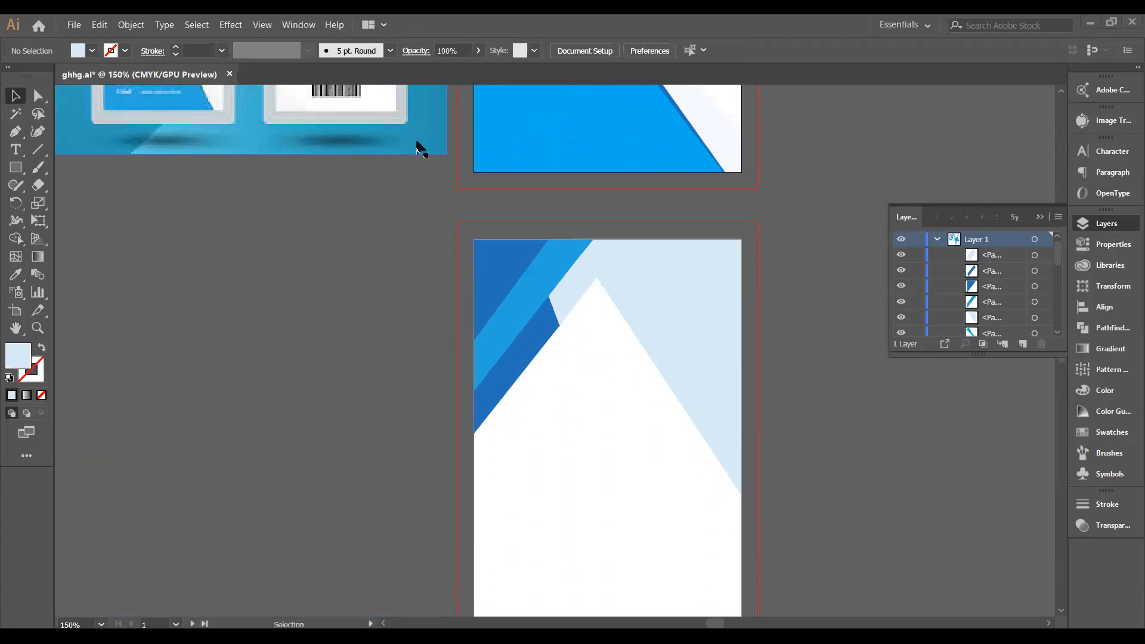
click(16, 131)
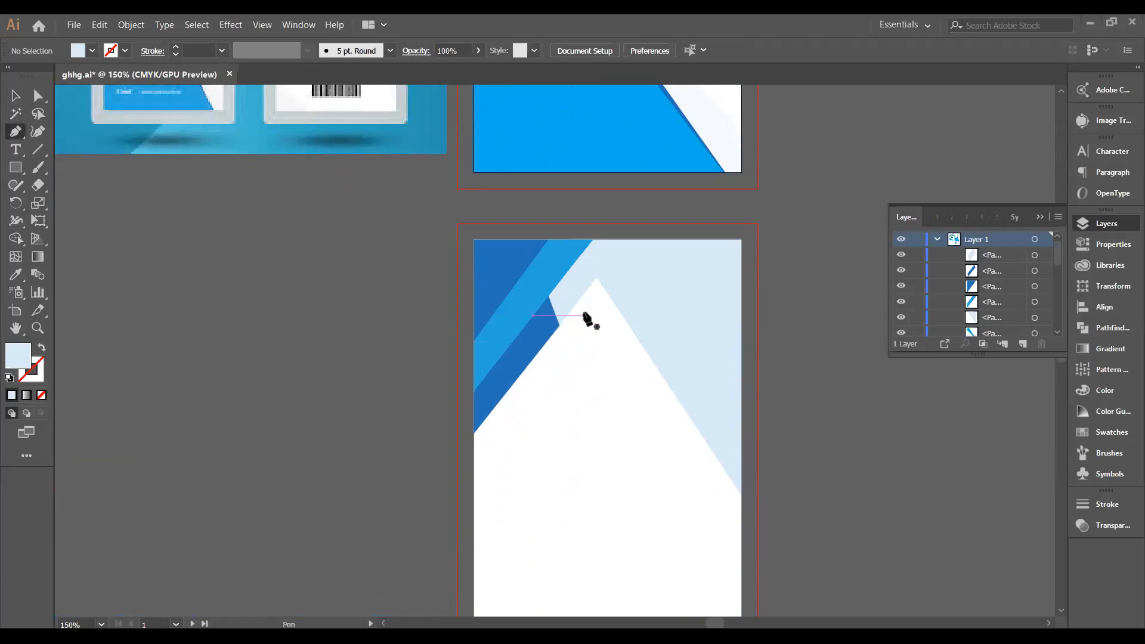
click(596, 277)
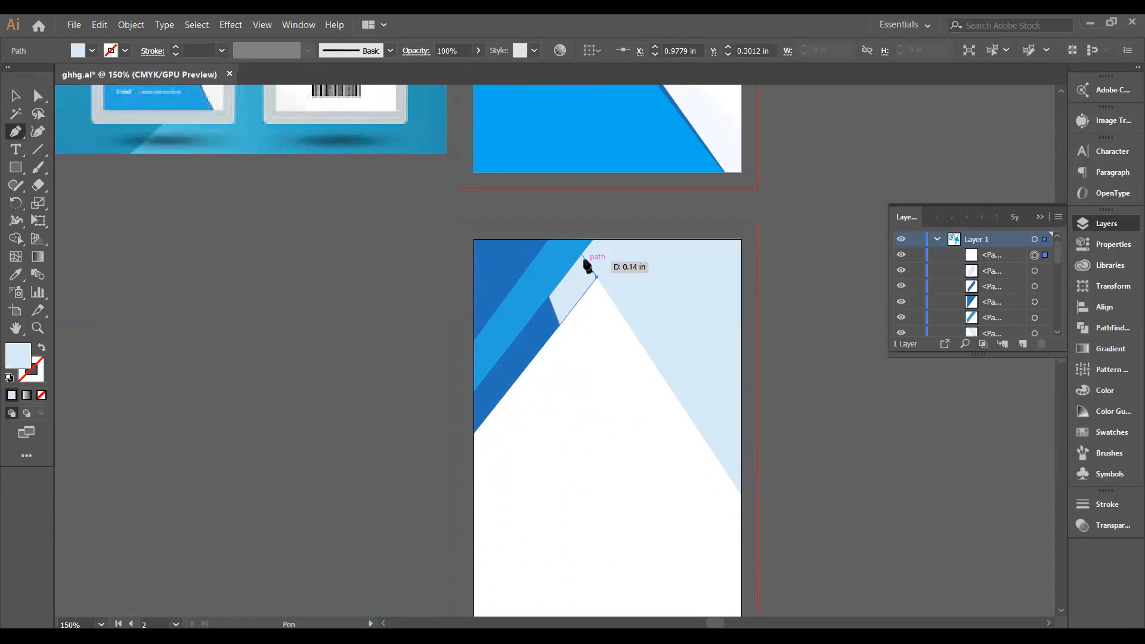
click(582, 257)
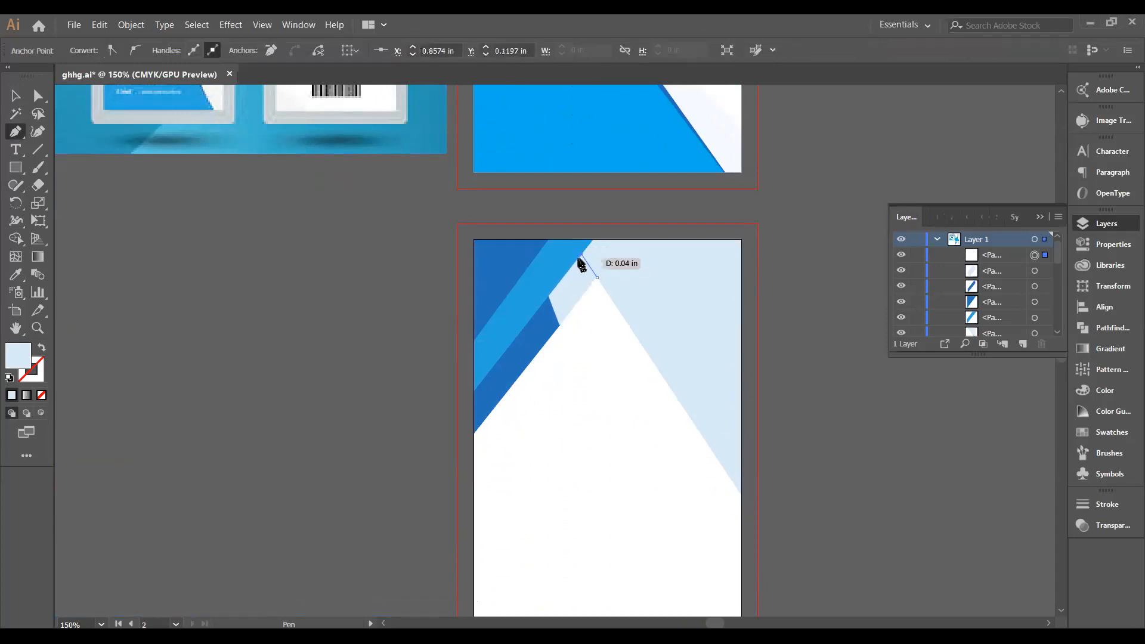
click(577, 264)
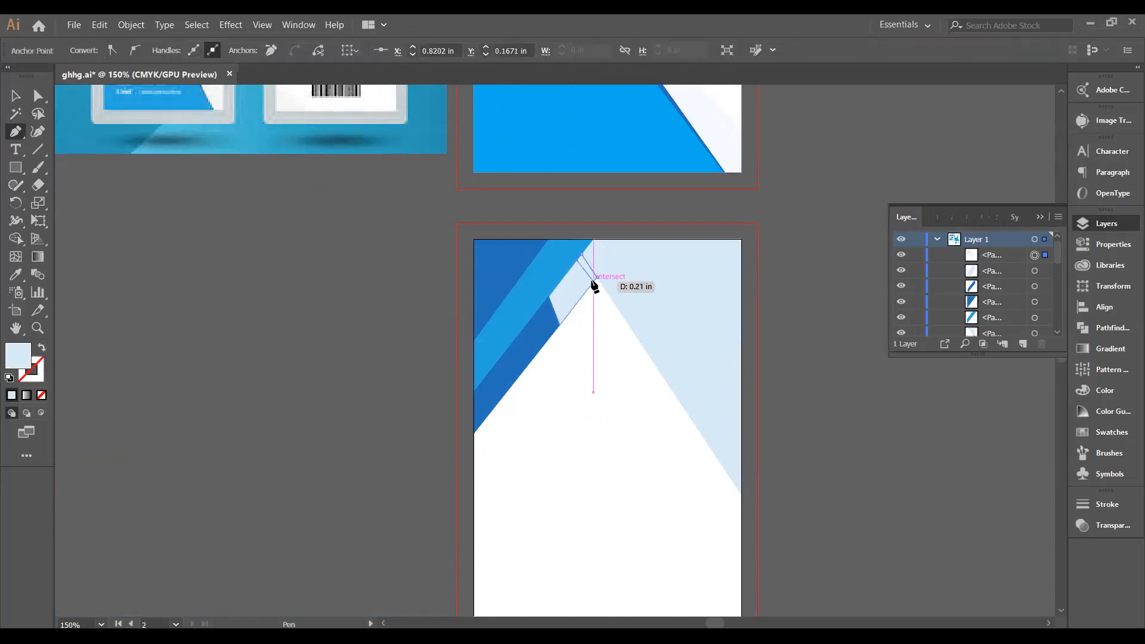
click(591, 282)
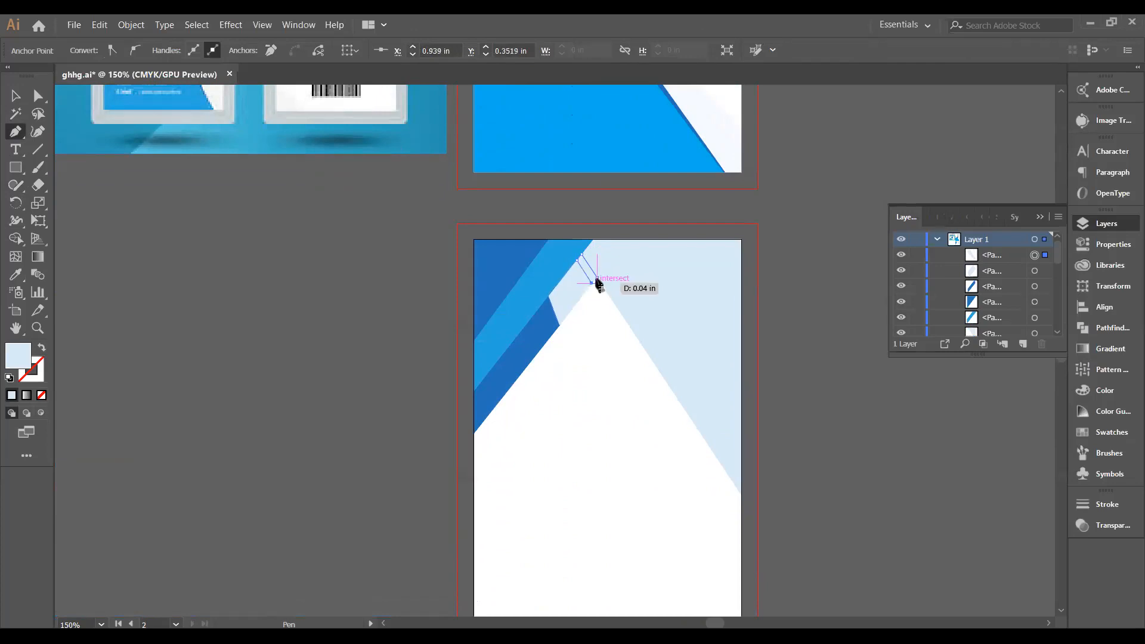
click(596, 278)
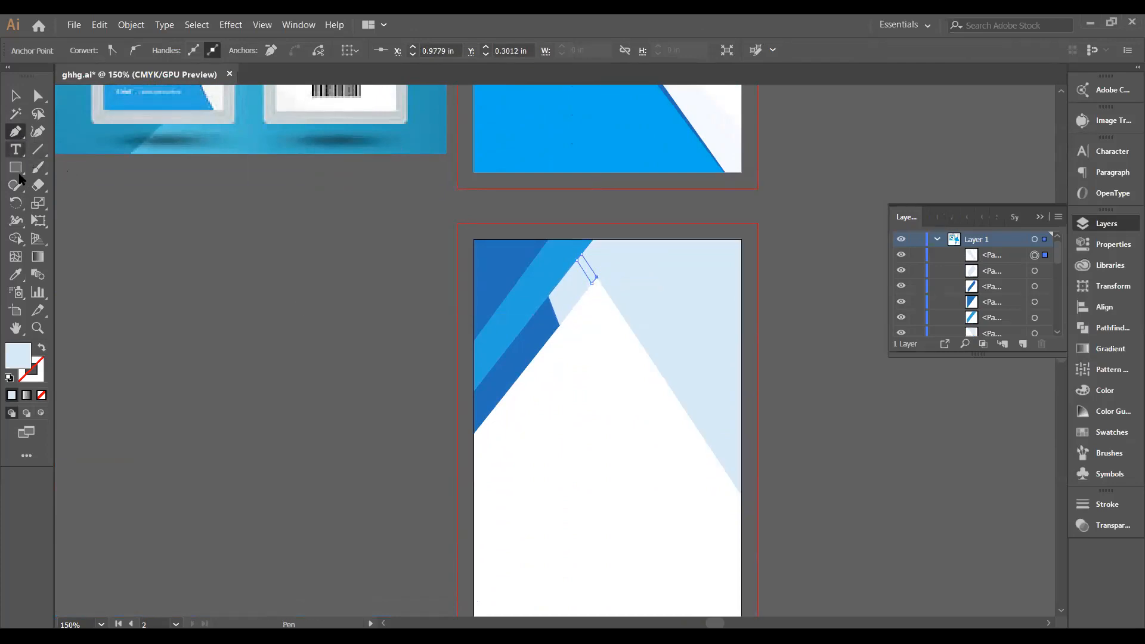
Give the new stripe a white fill.
click(74, 24)
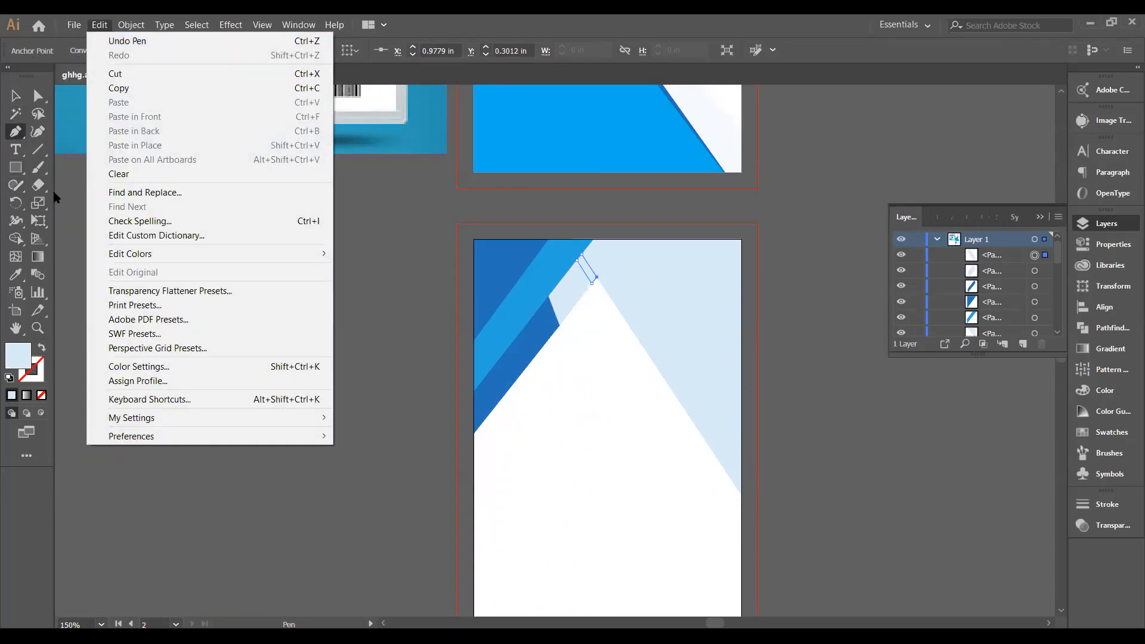
click(73, 200)
click(15, 95)
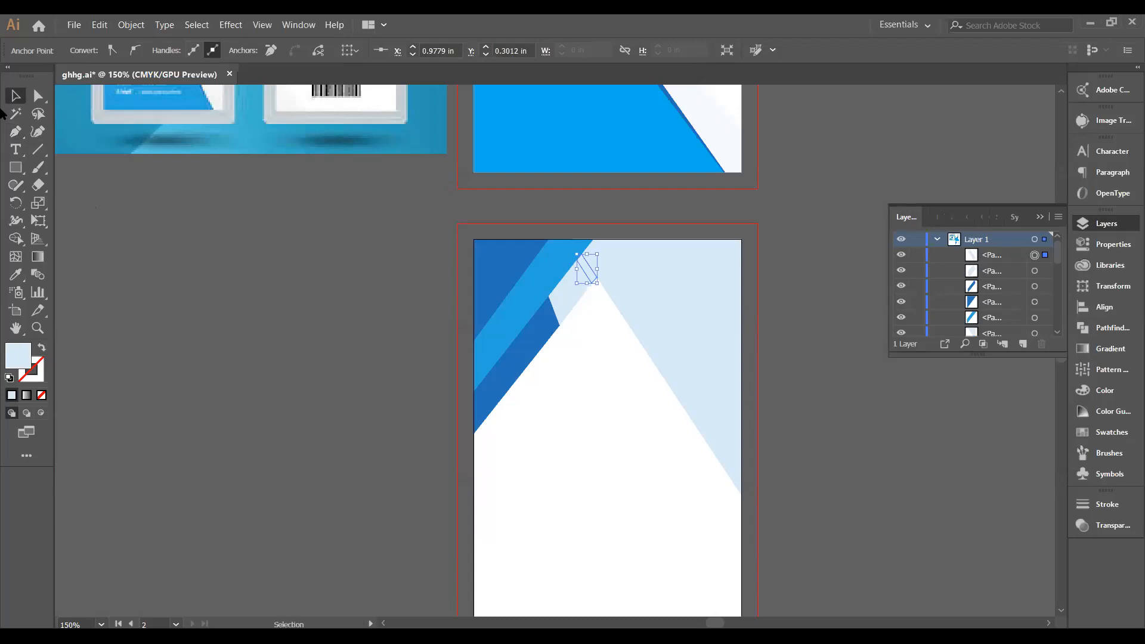
click(142, 192)
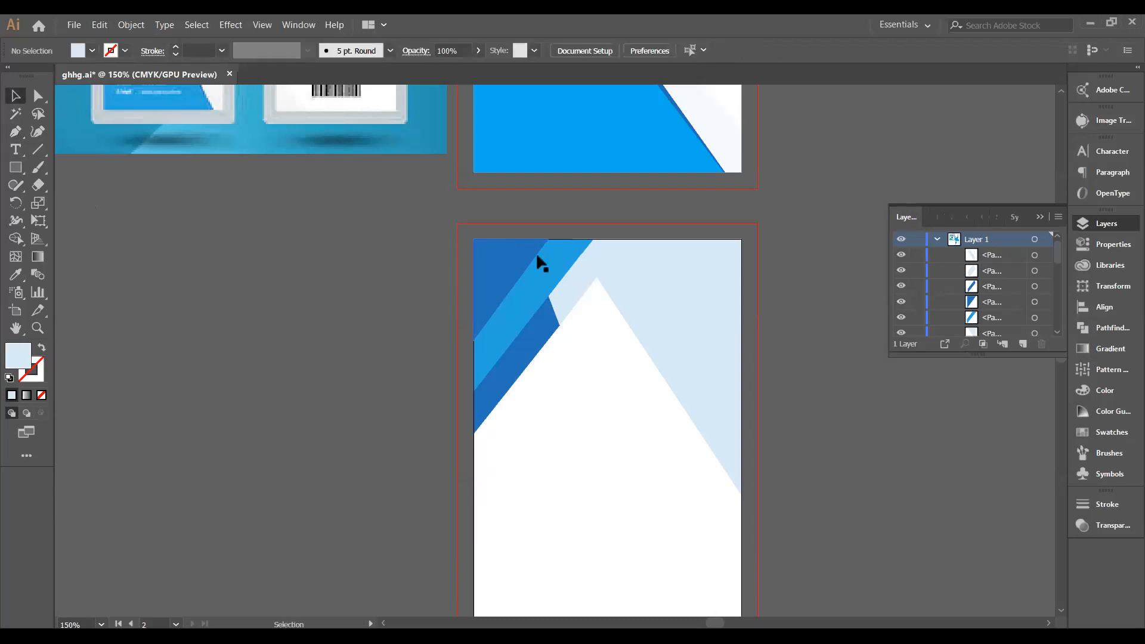
click(584, 268)
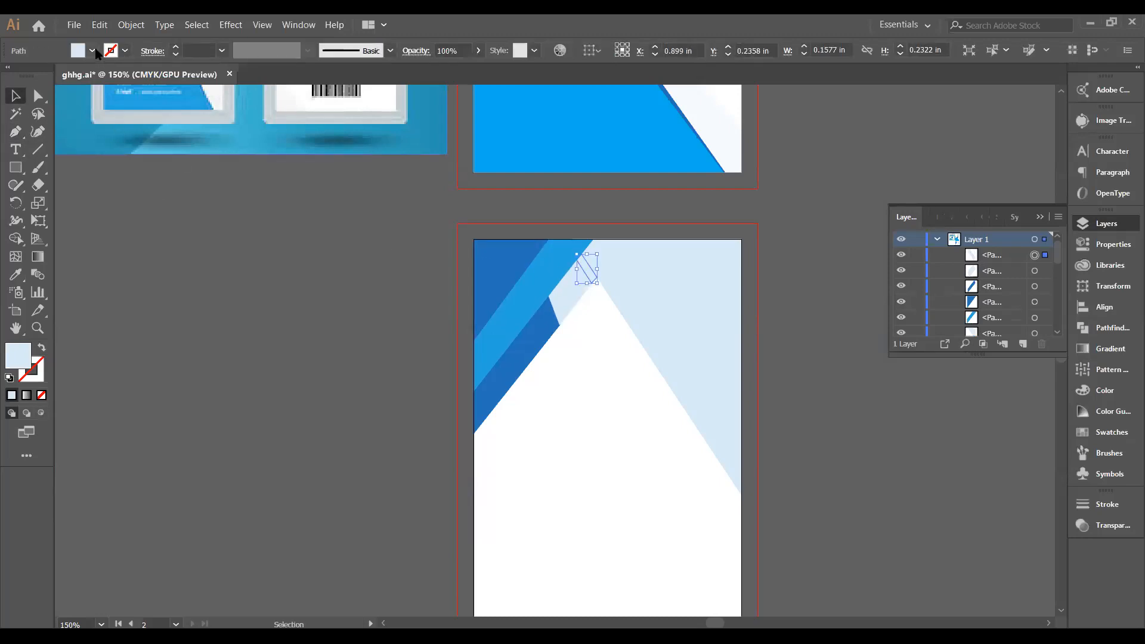
click(93, 51)
click(21, 72)
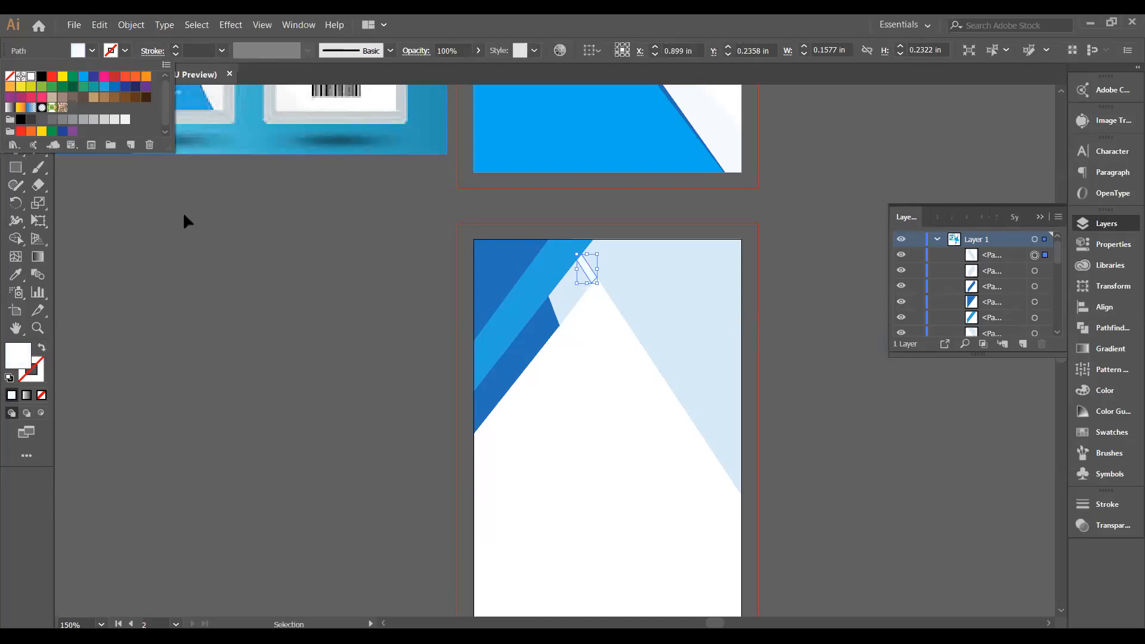
click(183, 211)
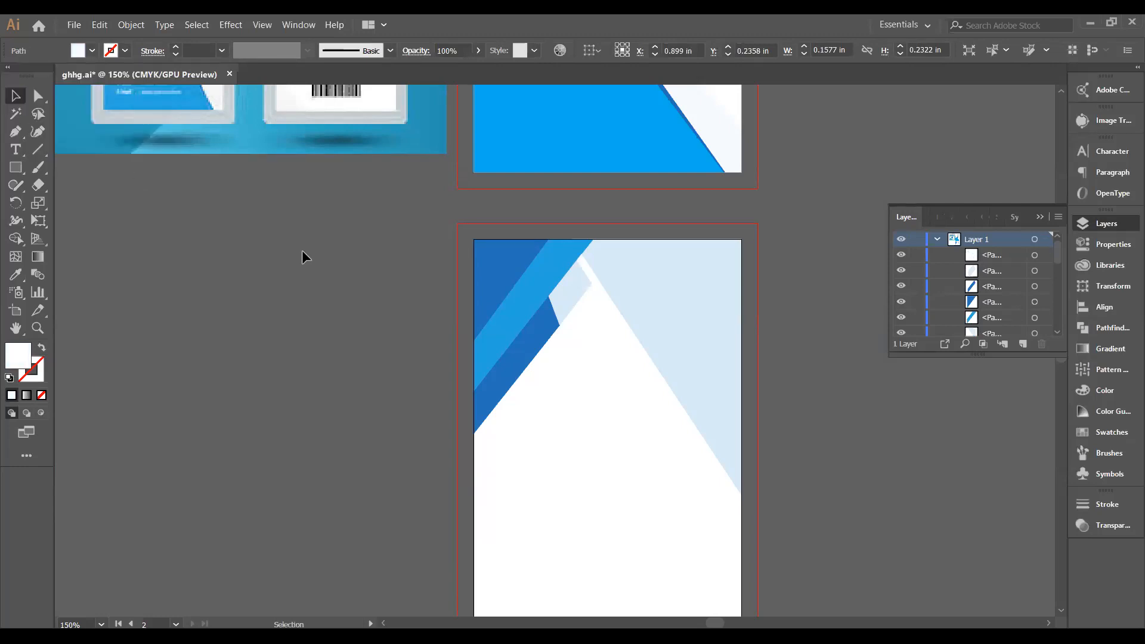
Shift the white stripe down-left along the blue edge and duplicate it once.
click(589, 275)
drag(587, 282, 581, 287)
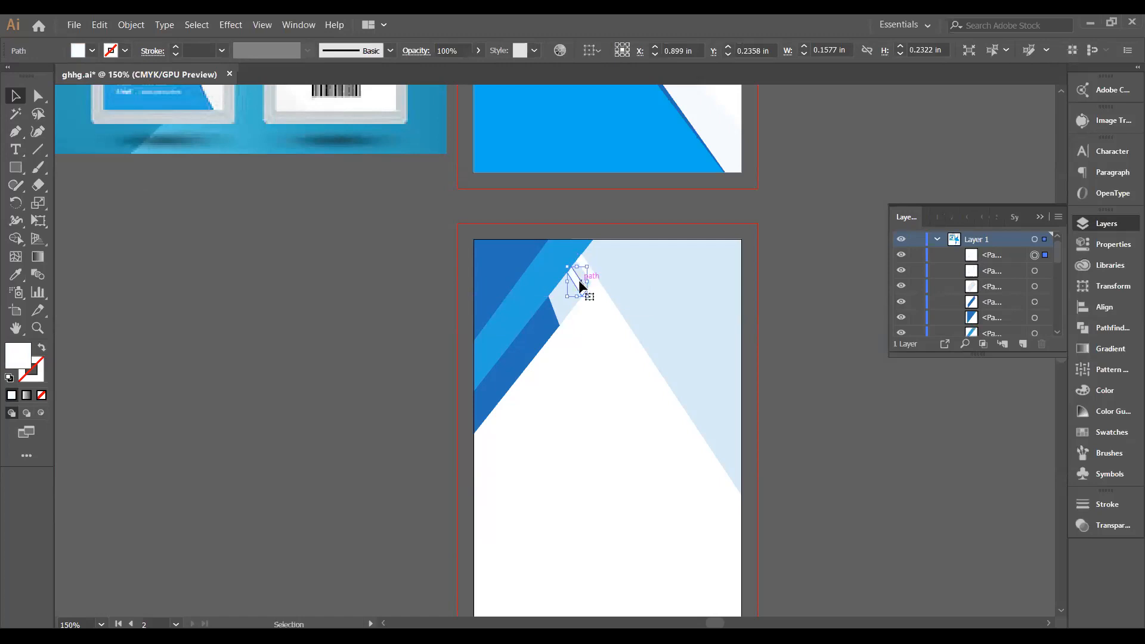
click(597, 337)
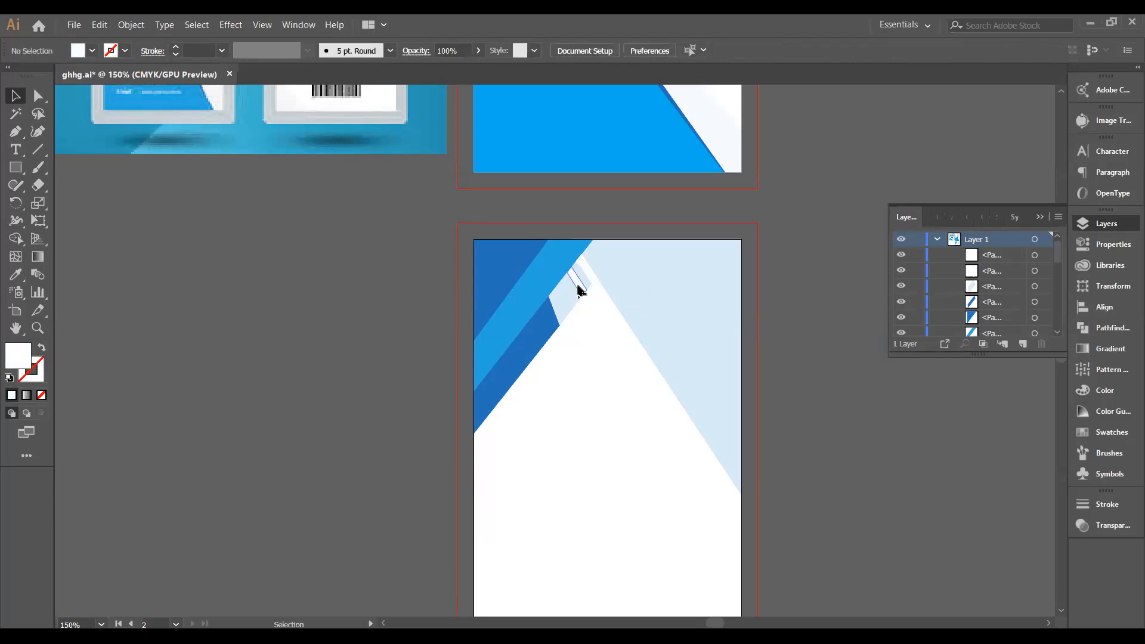
click(578, 289)
drag(578, 289, 572, 295)
click(607, 316)
Add further stripe copies down-left, using Ctrl+D, and undo the last one.
drag(565, 293, 553, 311)
click(597, 339)
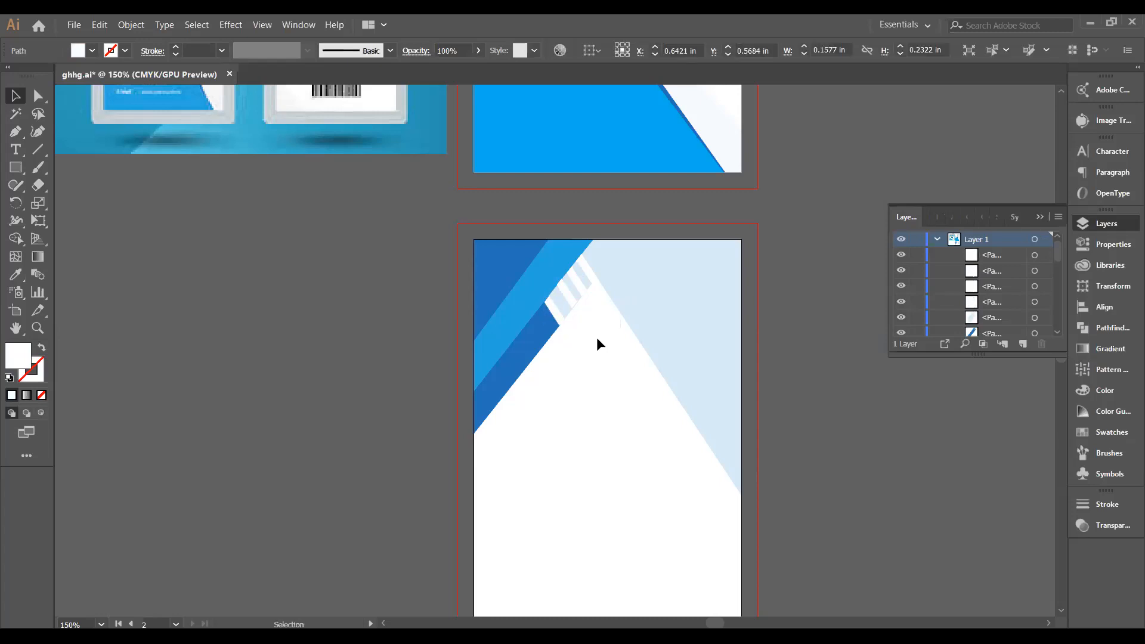
click(555, 315)
key(ctrl+d)
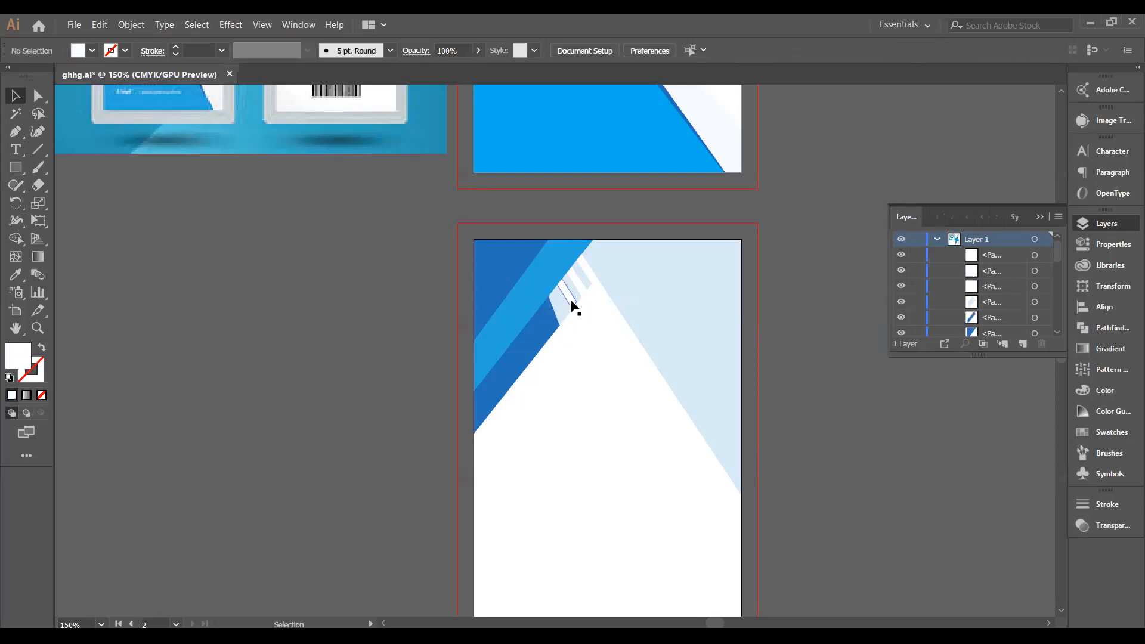
drag(570, 300, 561, 325)
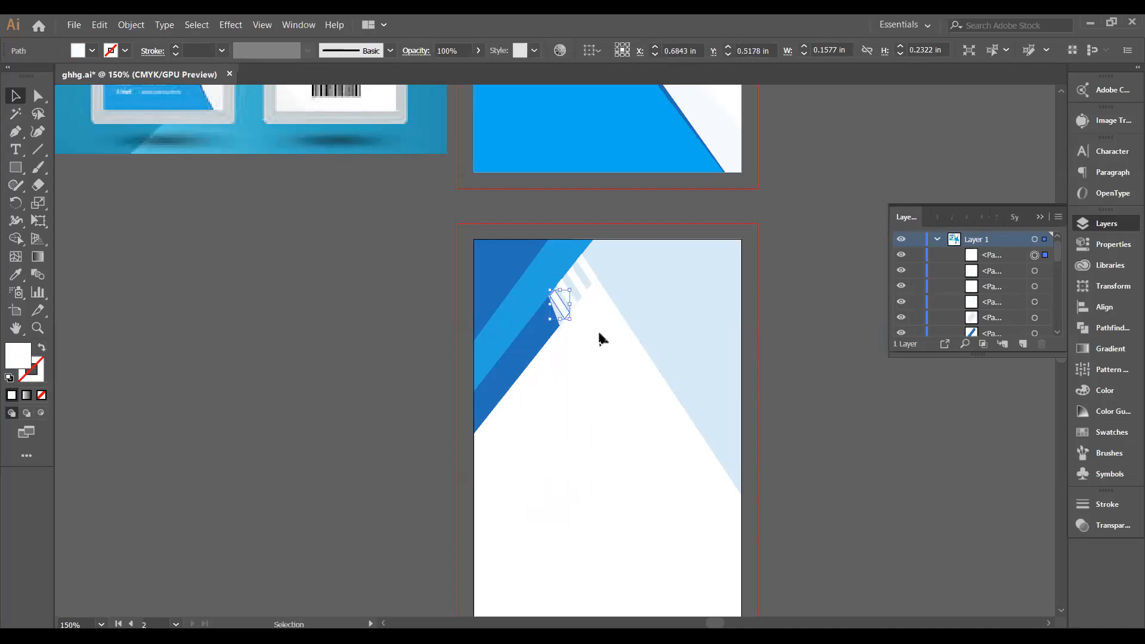
click(599, 334)
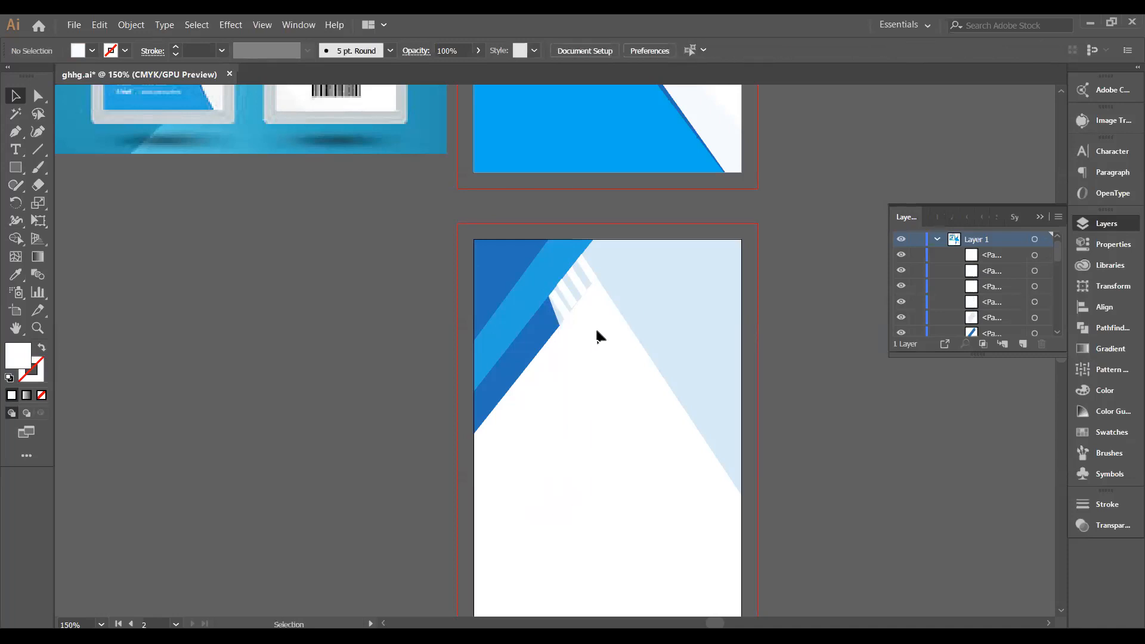
key(ctrl+z)
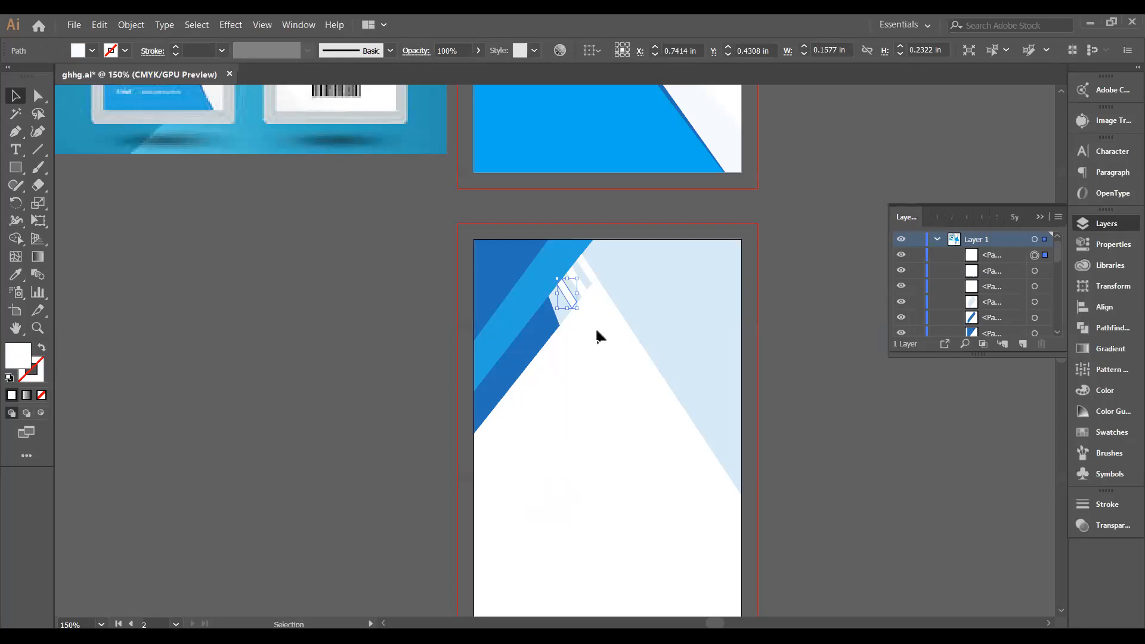
Nudge the white stripe into place with arrow keys and resize it from its corner.
alt+scroll(597, 333, up, 4)
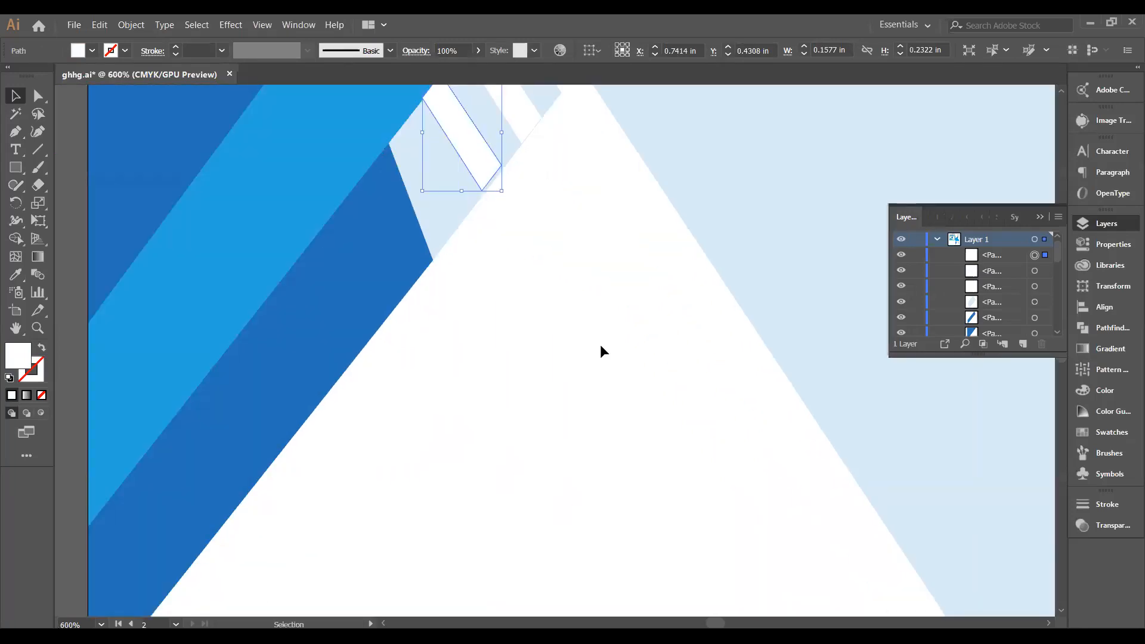
scroll(591, 358, up, 5)
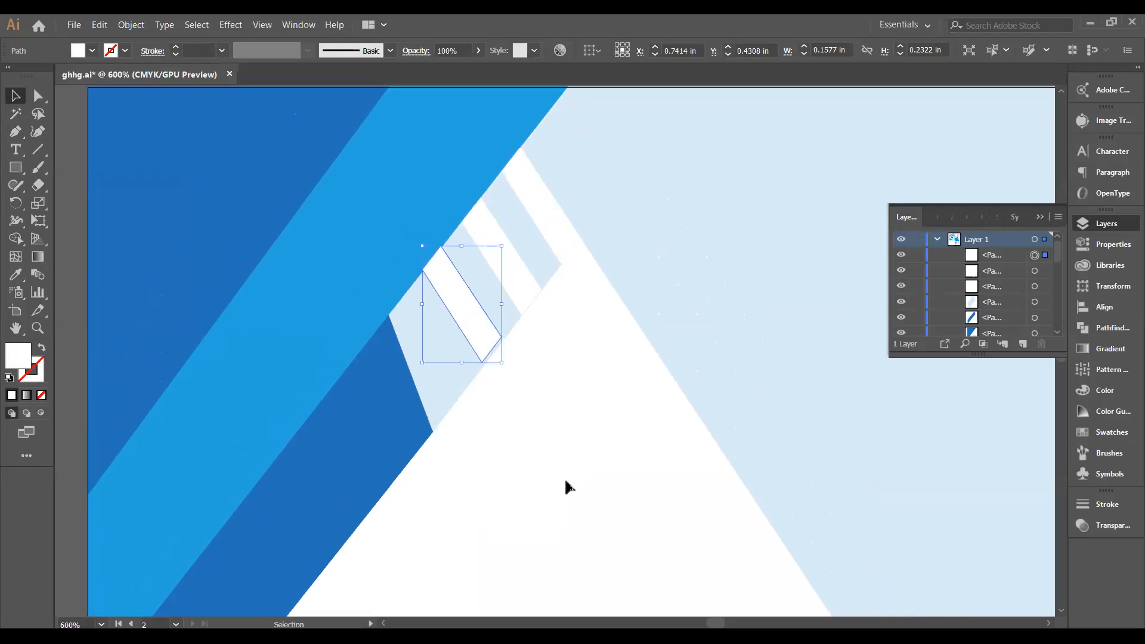
key(Right)
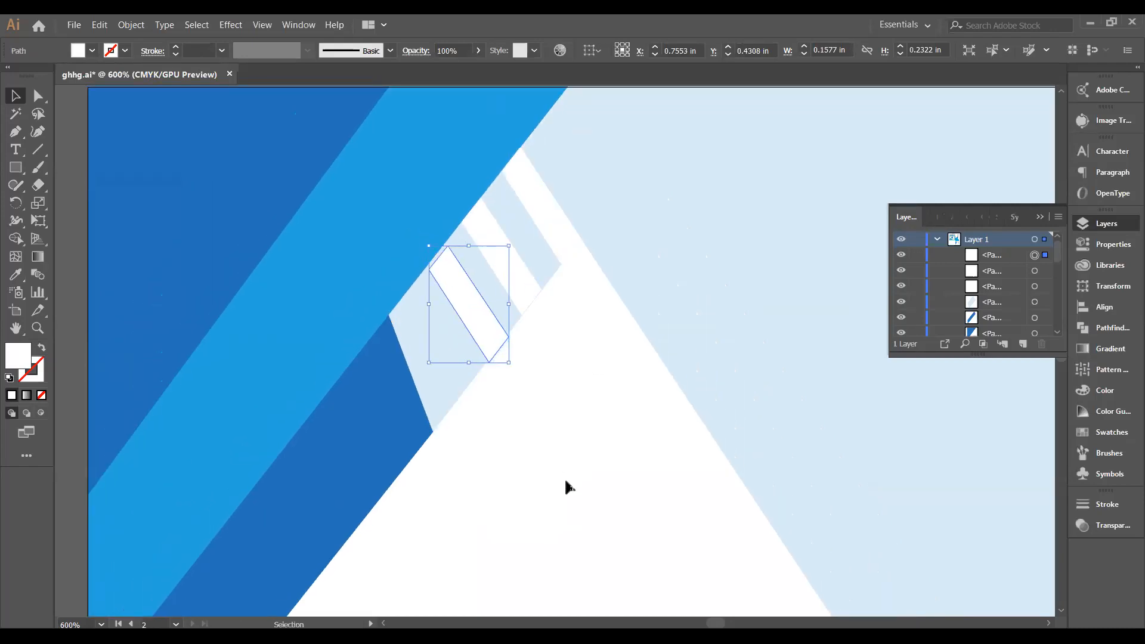
key(Left)
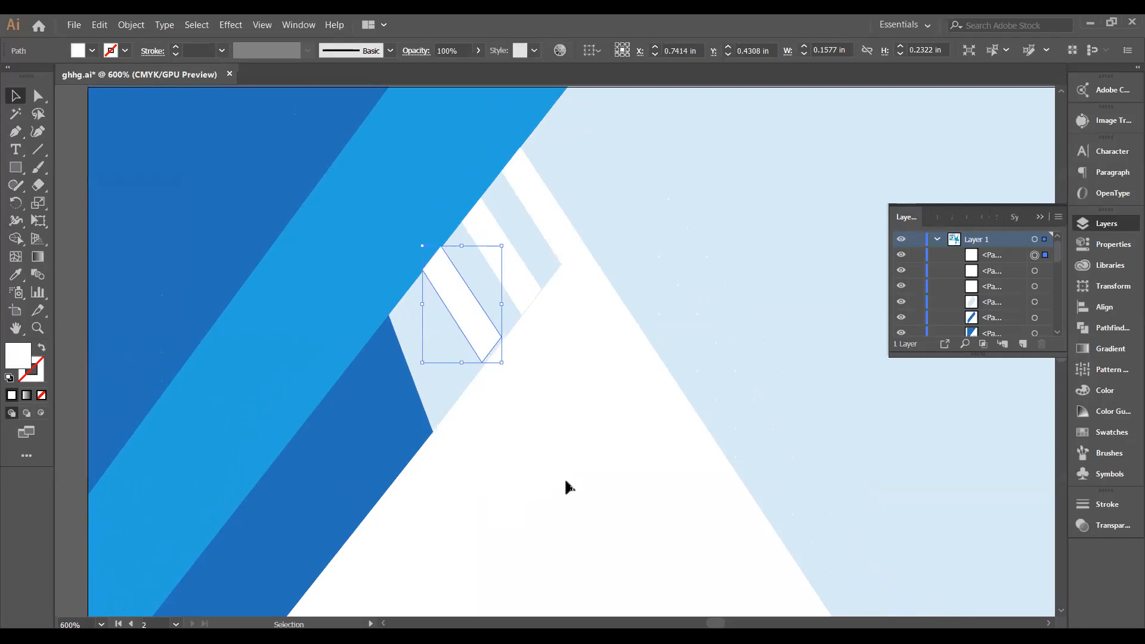
key(Down)
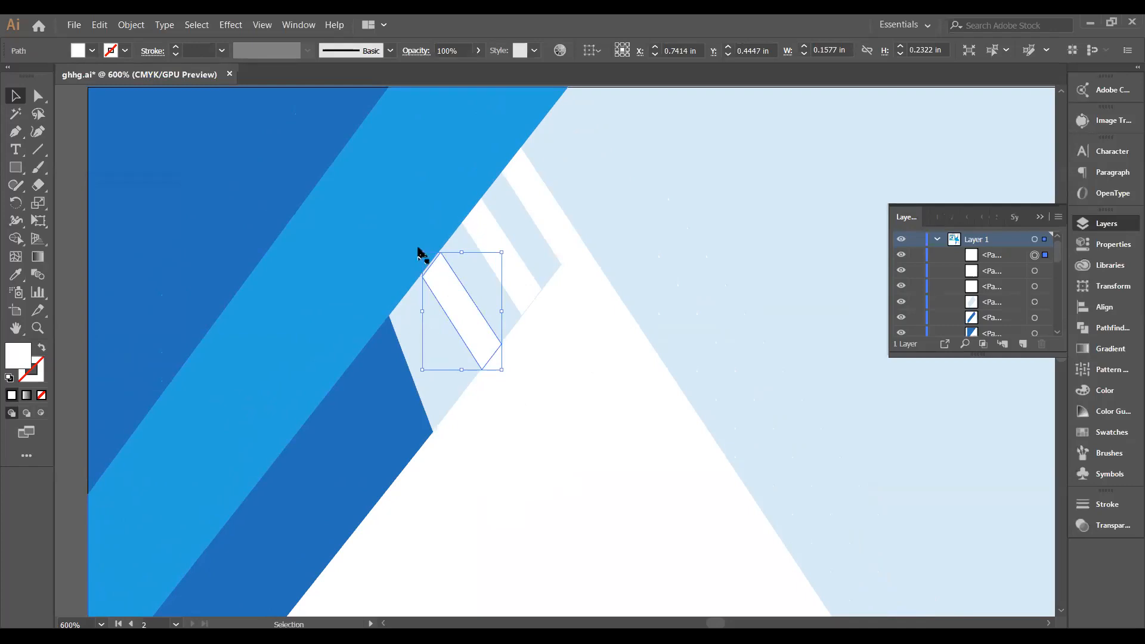
click(418, 252)
click(446, 286)
drag(422, 252, 417, 252)
click(592, 385)
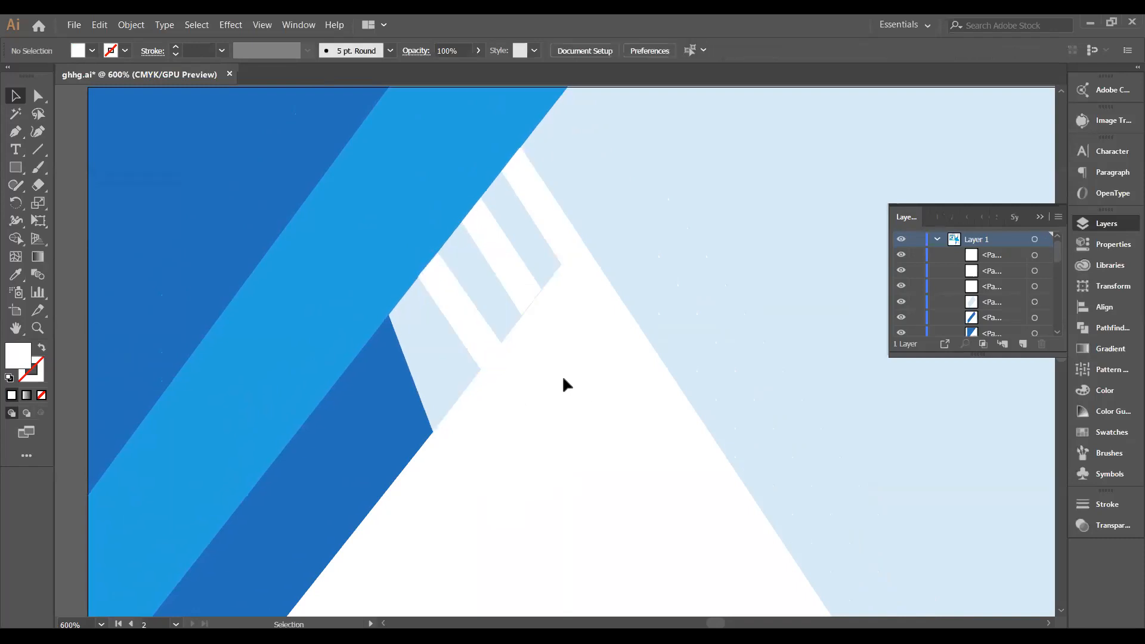
Copy the white stripe lower down the light-blue diagonal gap.
click(473, 327)
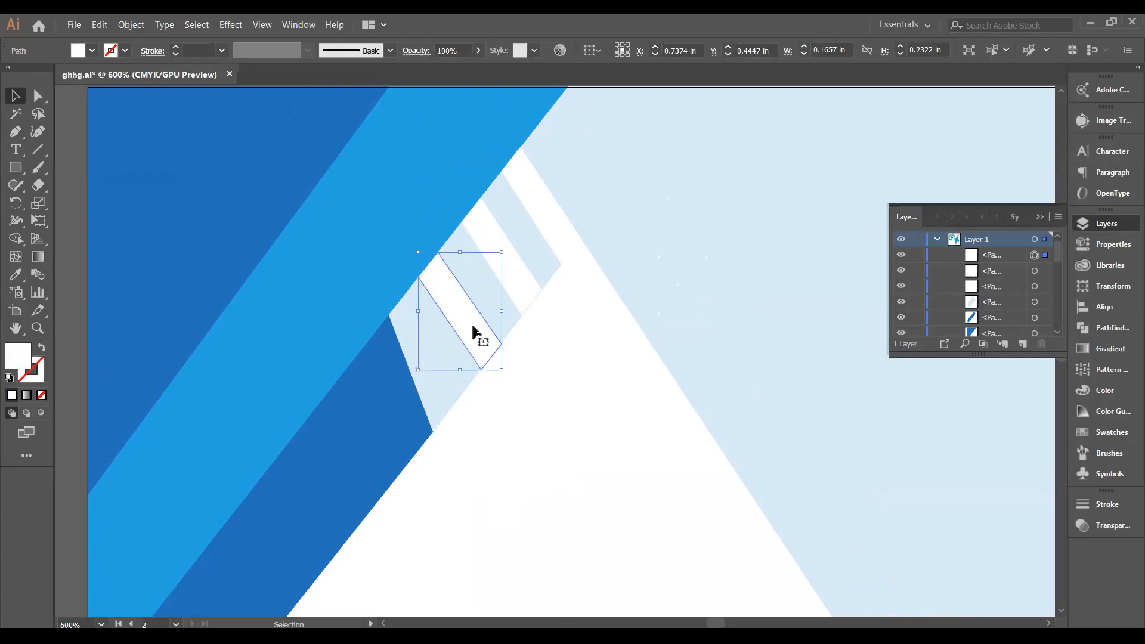
right_click(473, 327)
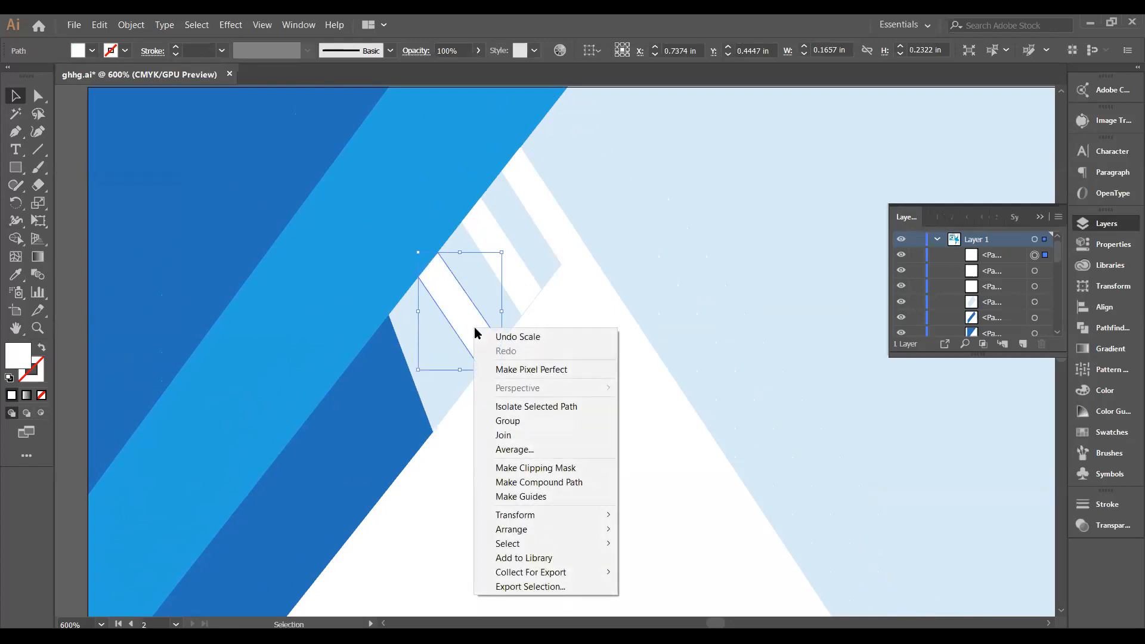
click(668, 491)
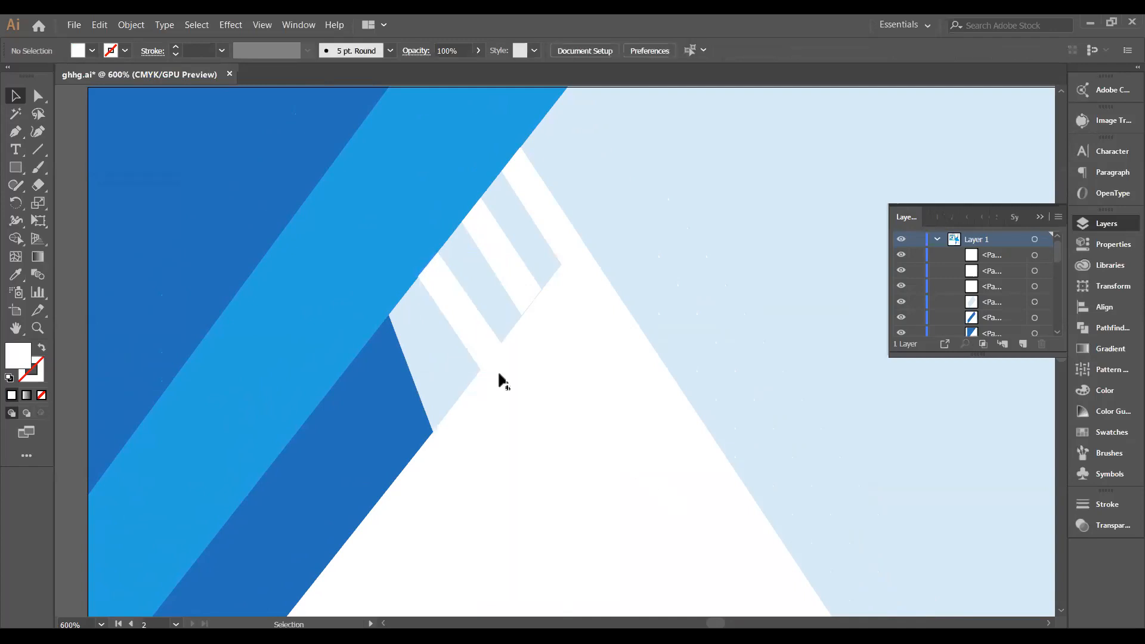
click(471, 332)
drag(471, 332, 437, 366)
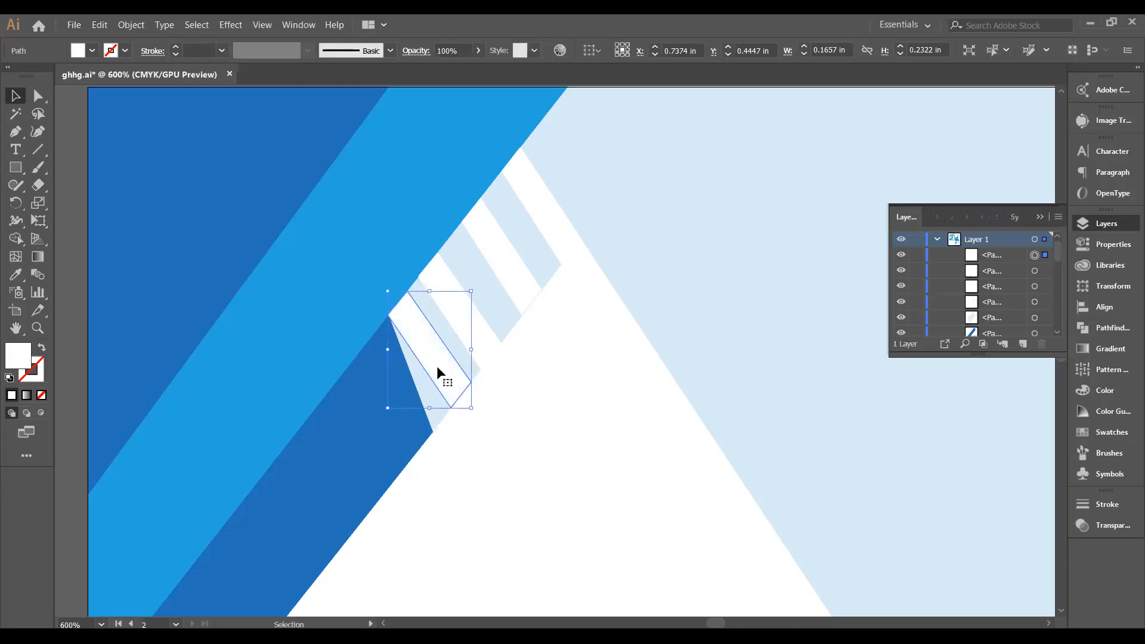
click(515, 434)
click(461, 386)
click(535, 451)
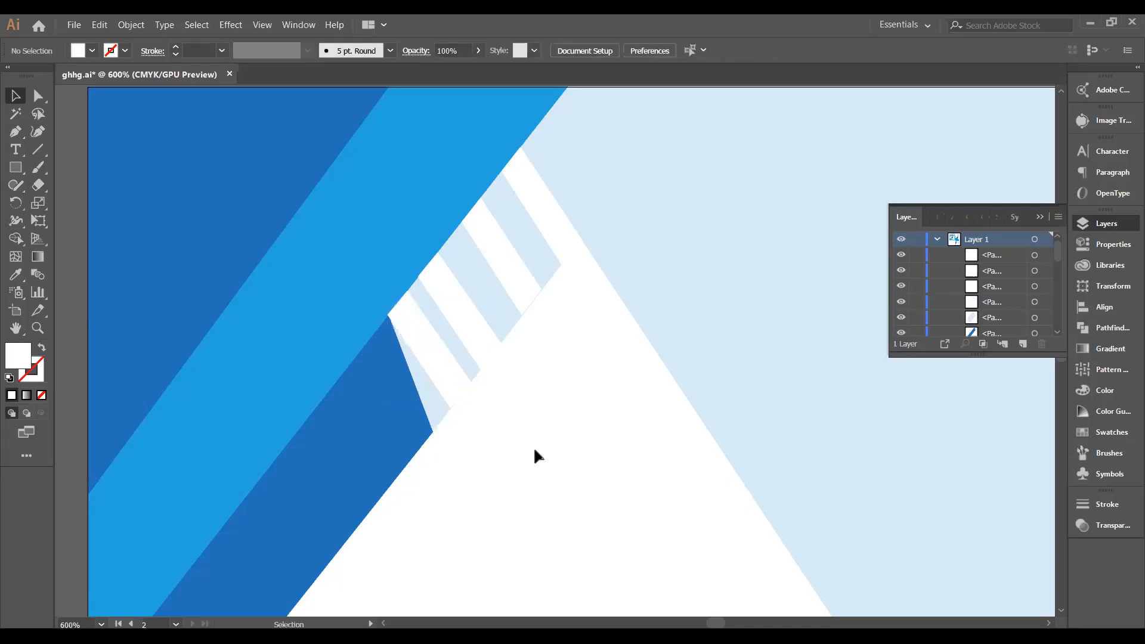
Enlarge the upper stripe slightly and shift it into line with the others.
click(528, 297)
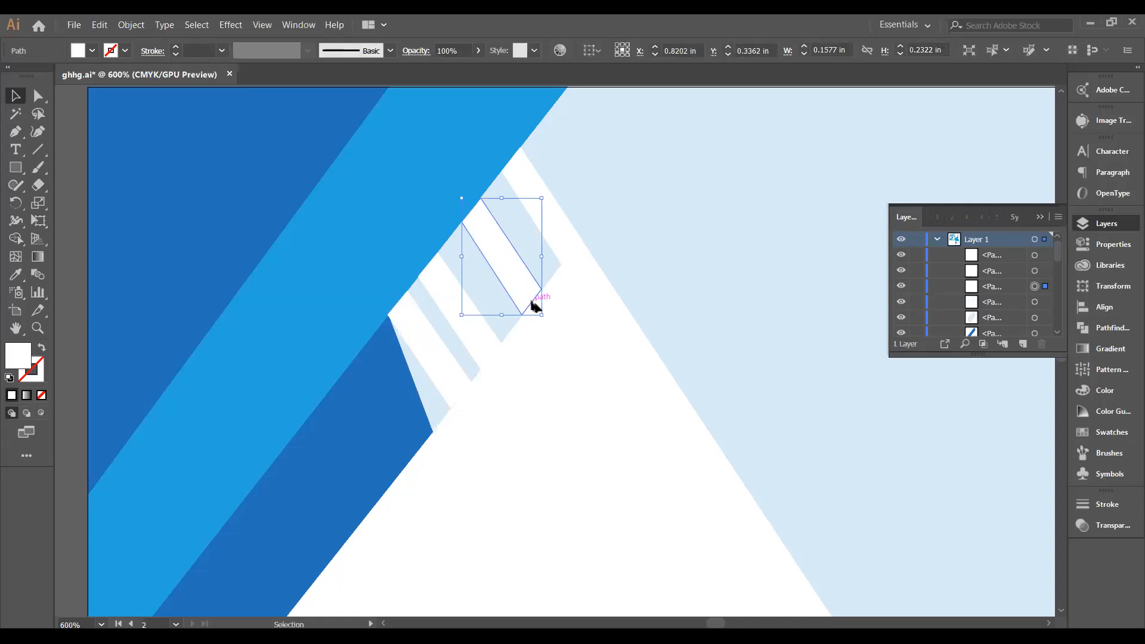
drag(541, 314, 544, 320)
click(555, 343)
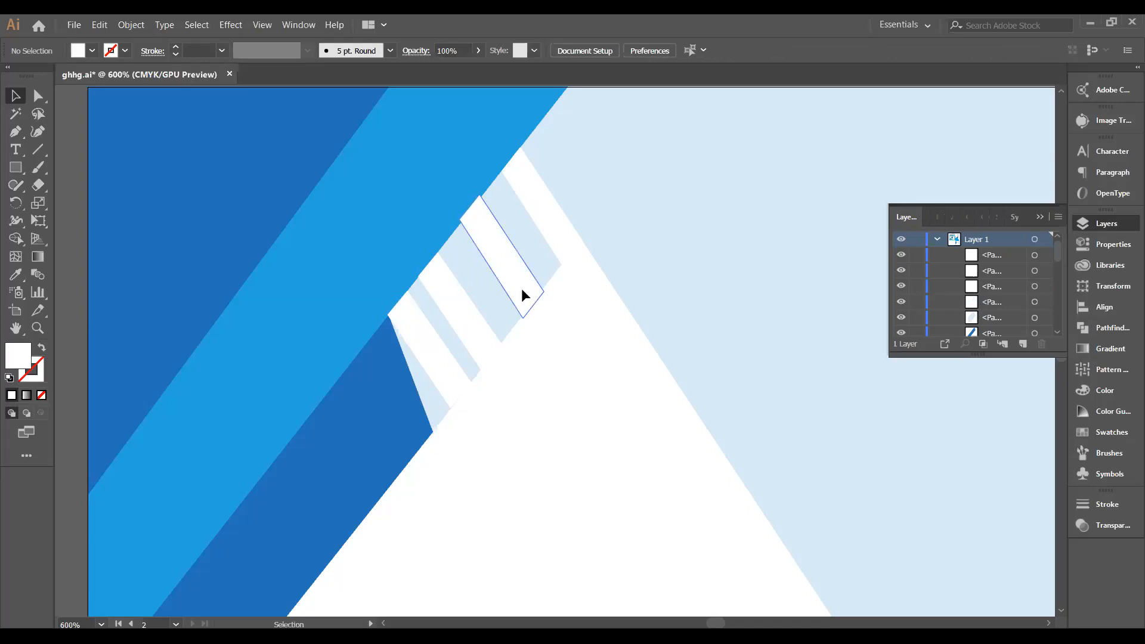
drag(522, 289, 521, 291)
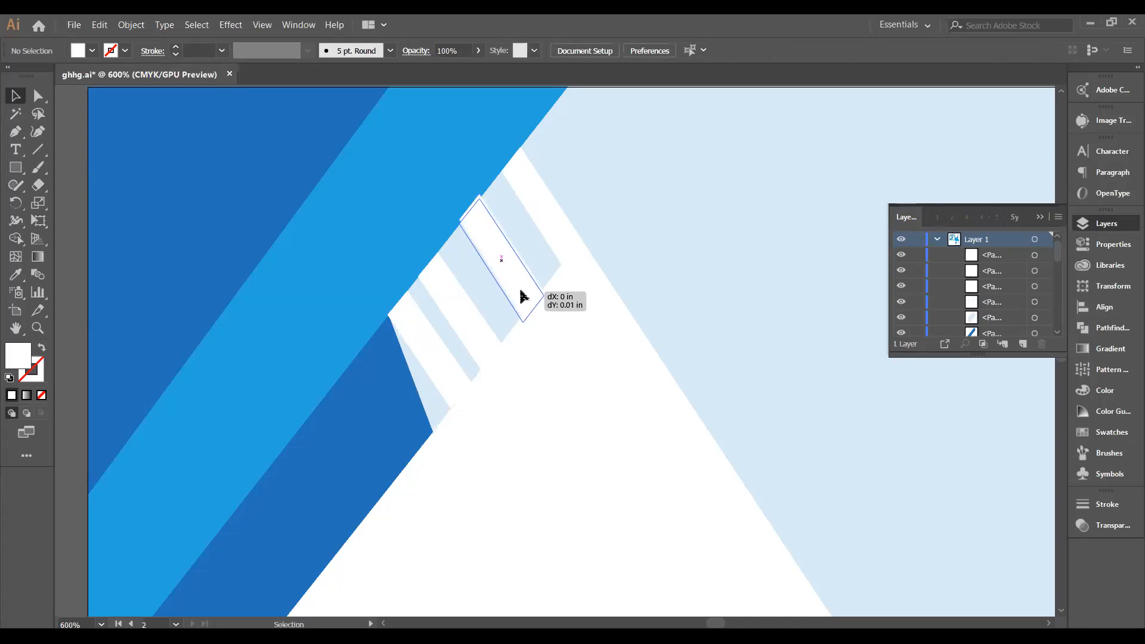
Strip the white stripes off the diagonal band so it is plain light blue again.
ctrl+click(483, 374)
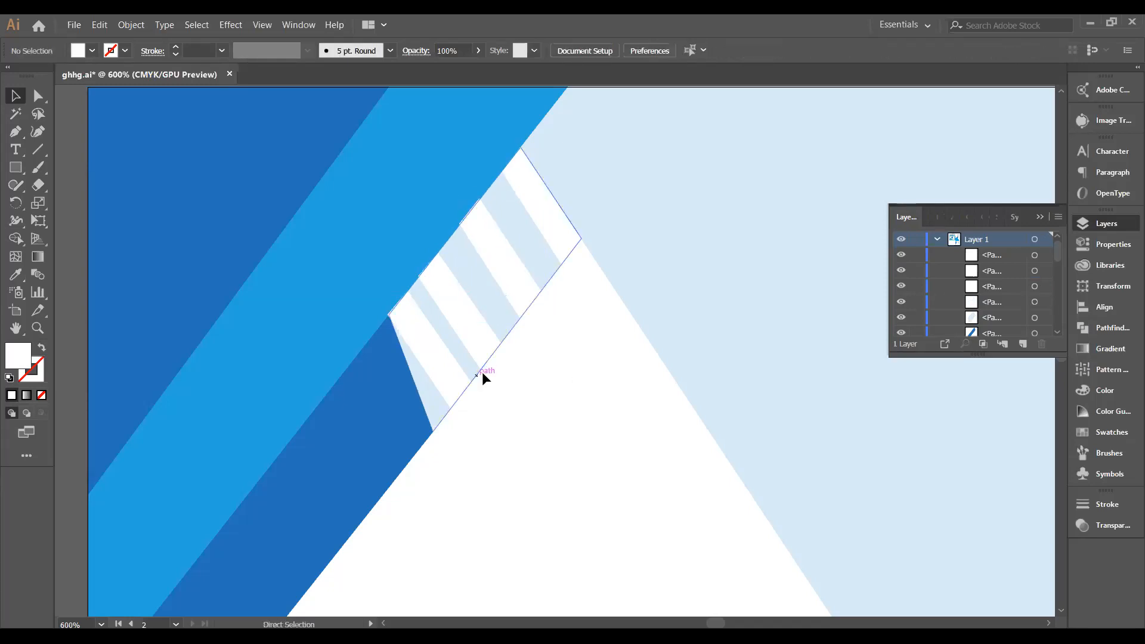
key(ctrl+z)
key(ctrl+z)
key(ctrl+z)
key(ctrl+z)
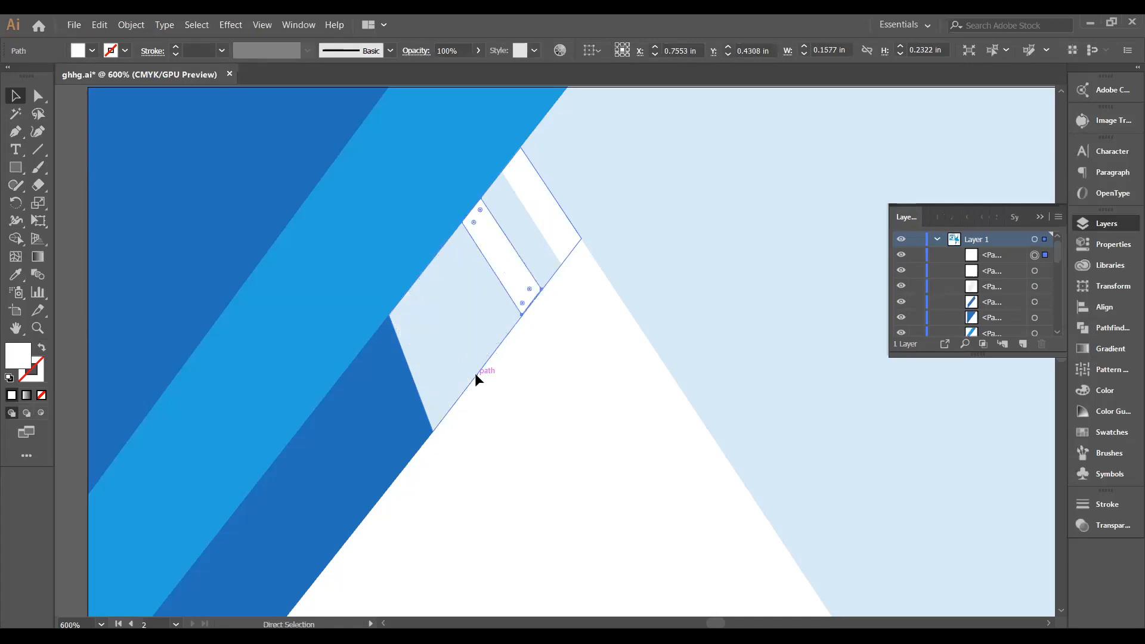
key(ctrl+z)
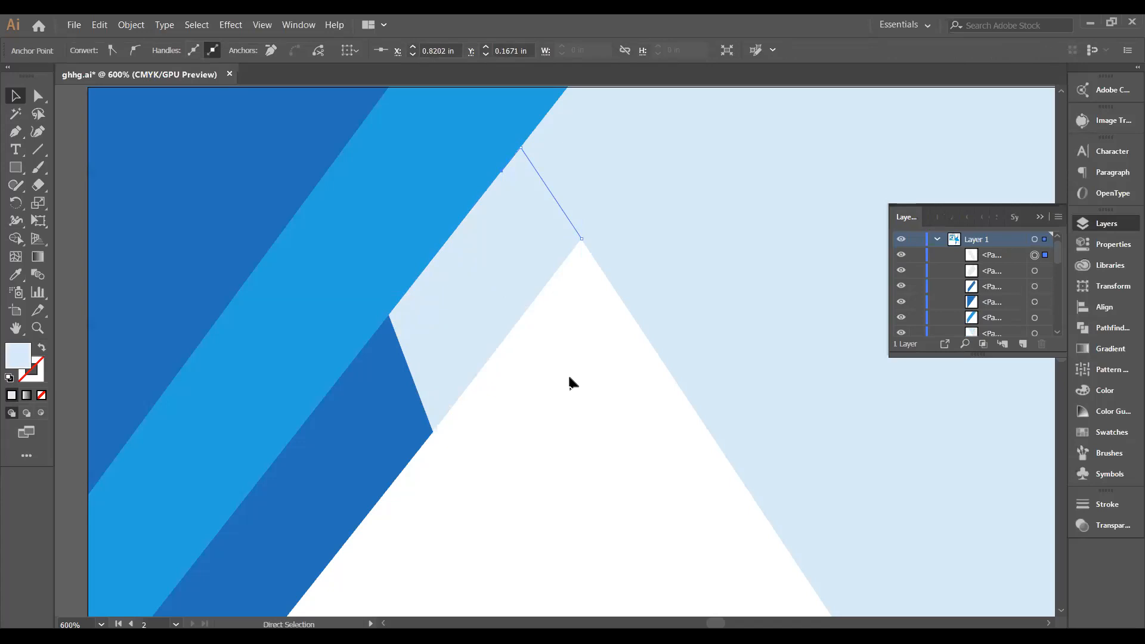
key(ctrl+z)
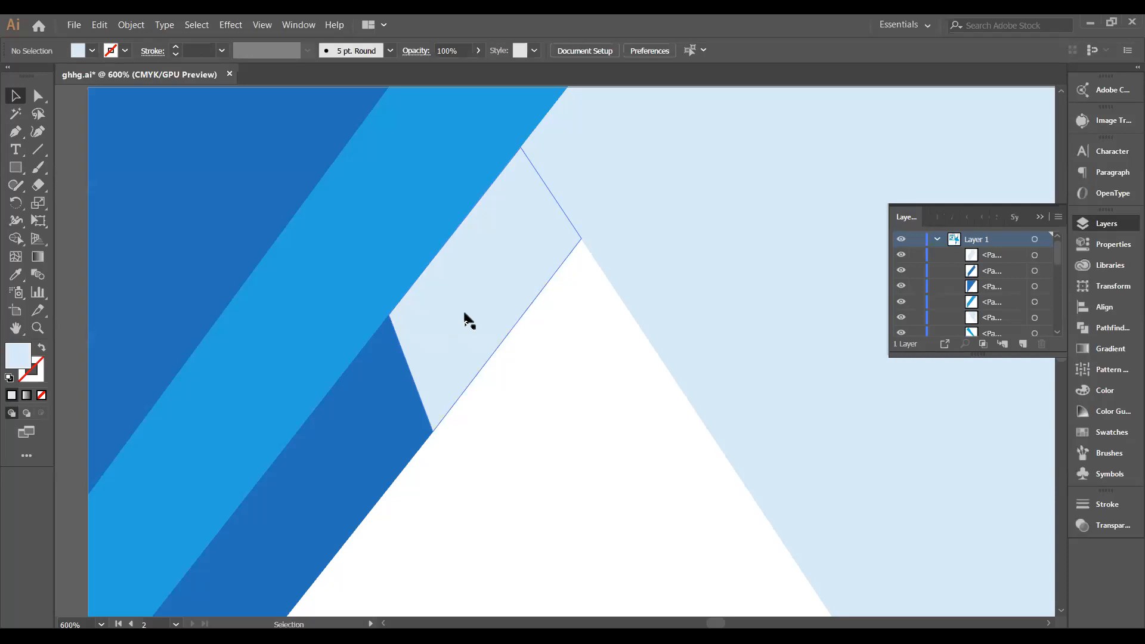
Recolour the light-blue shape at the triangle's tip with the dark blue sampled from the neighbouring band.
scroll(469, 321, down, 3)
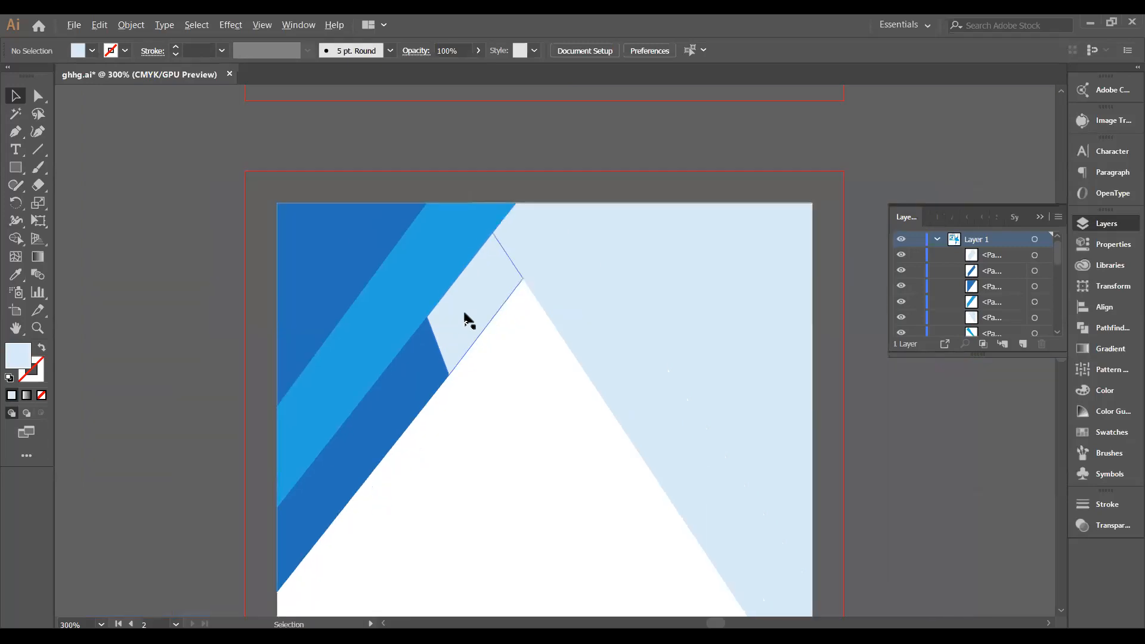
click(16, 274)
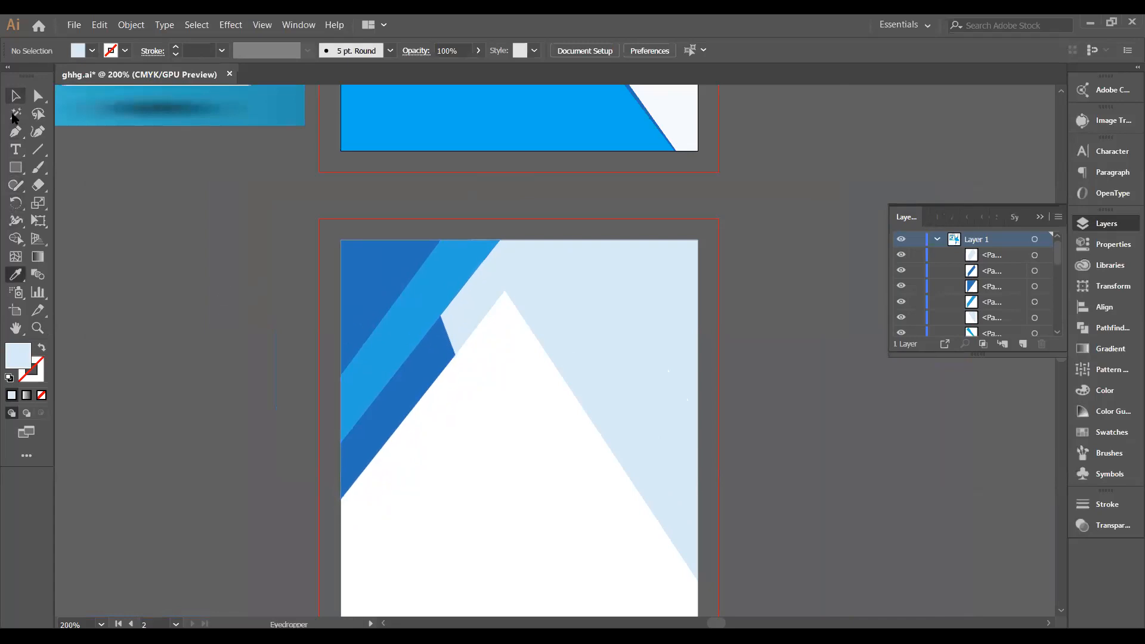
key(v)
click(464, 334)
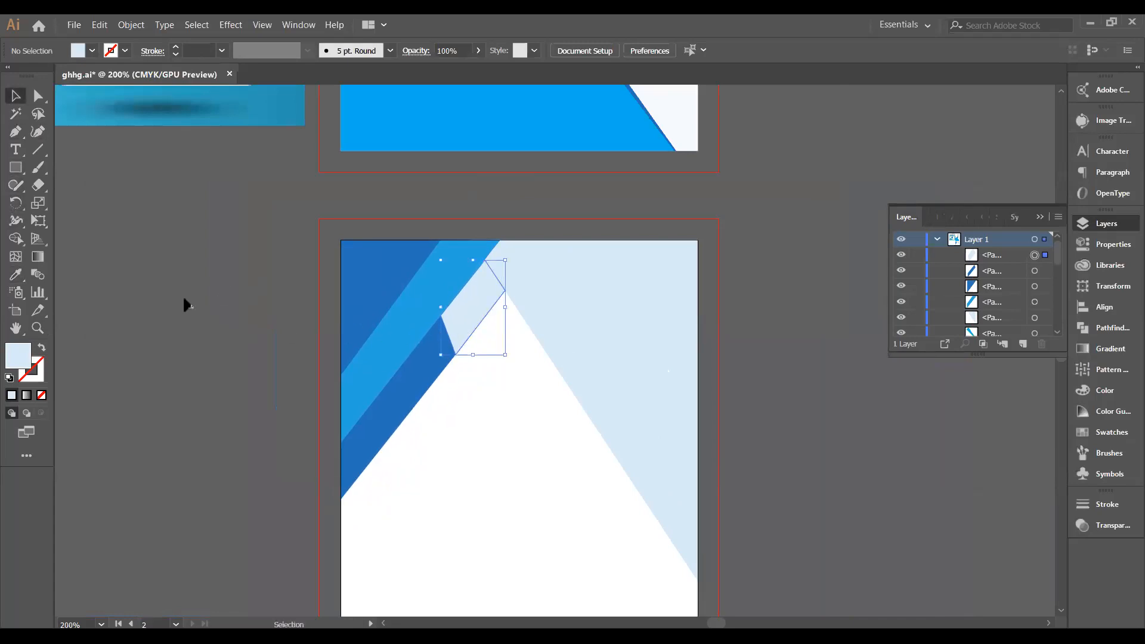
click(16, 274)
click(437, 379)
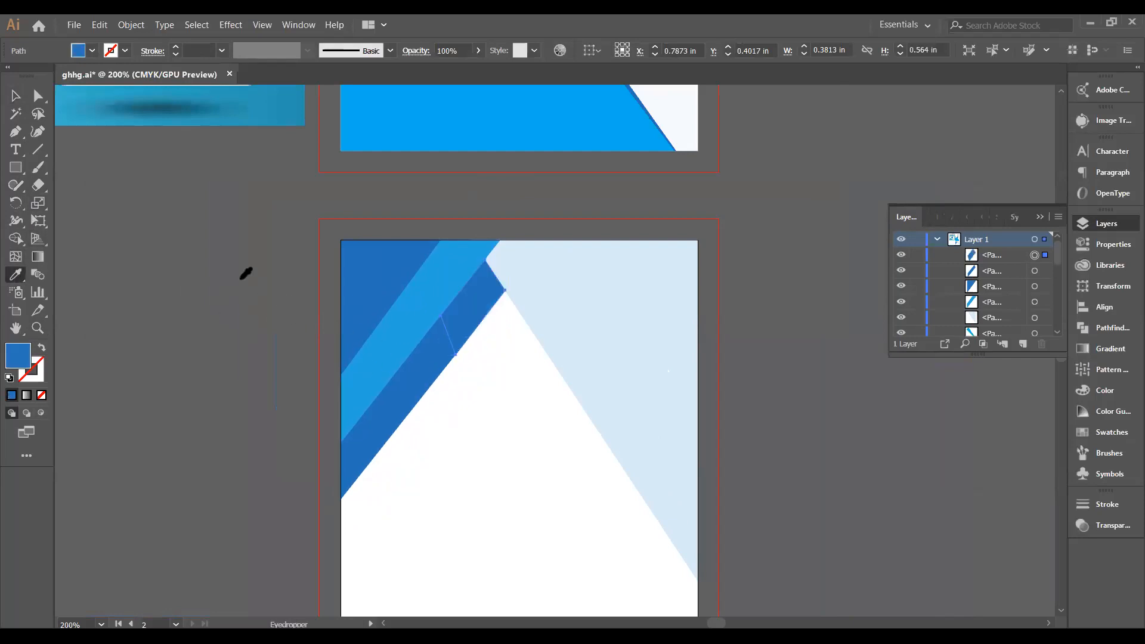
click(16, 96)
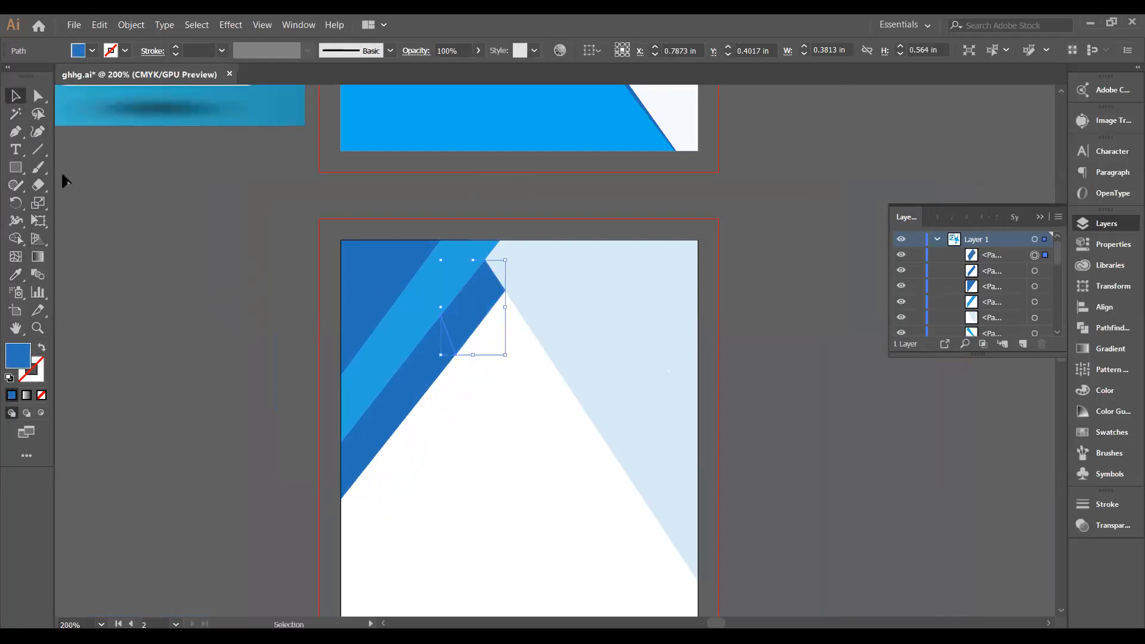
click(164, 311)
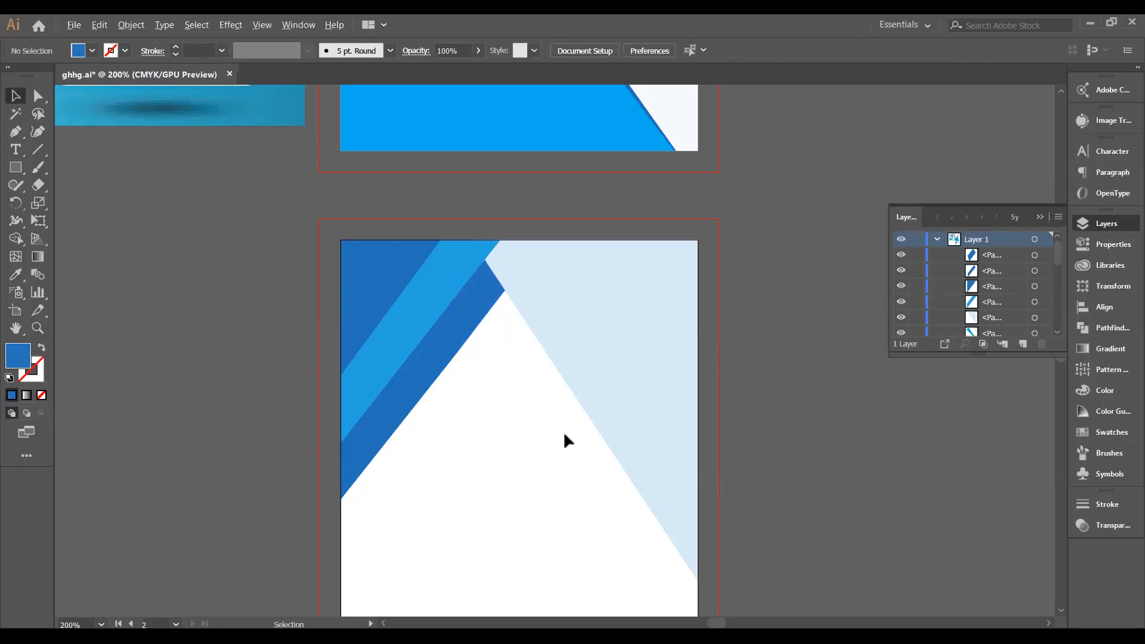
scroll(564, 435, down, 1)
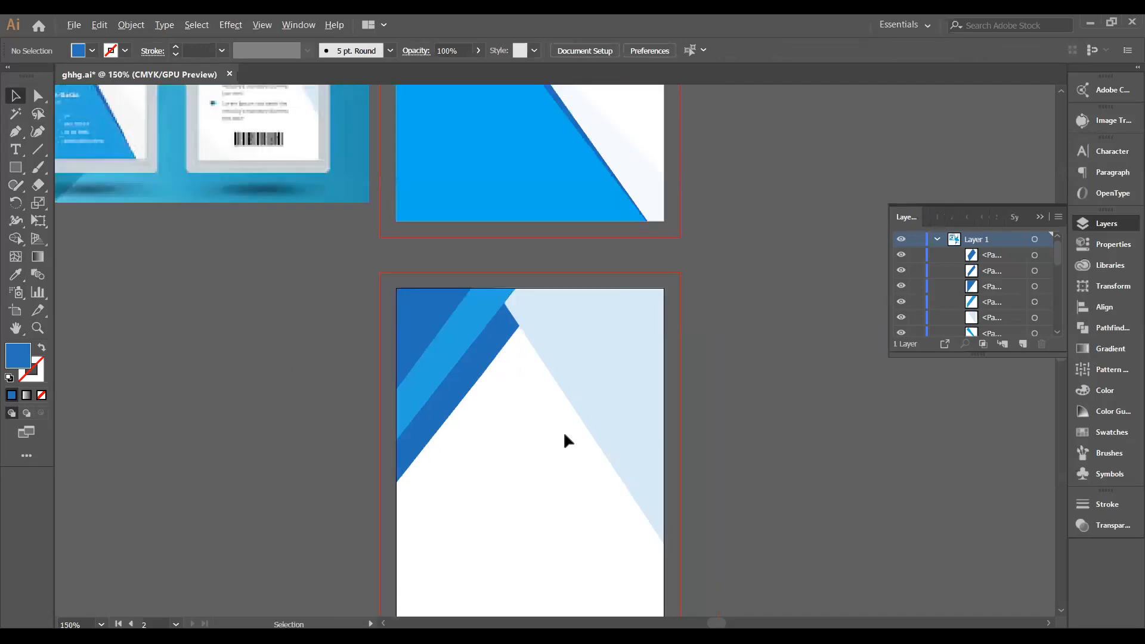
scroll(564, 435, down, 1)
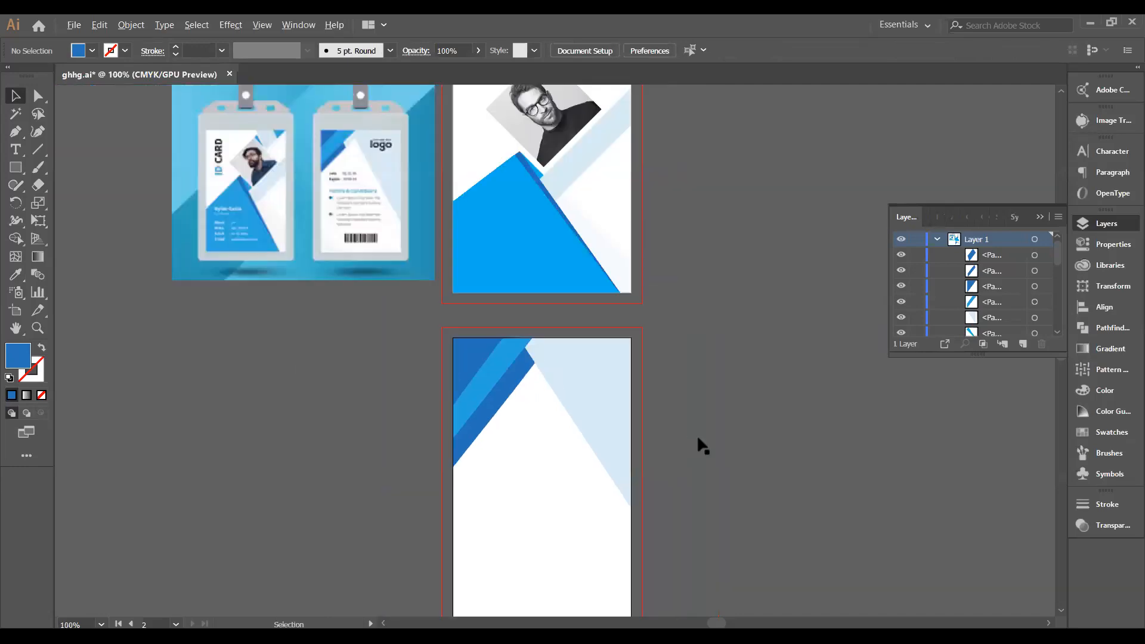
scroll(705, 442, down, 2)
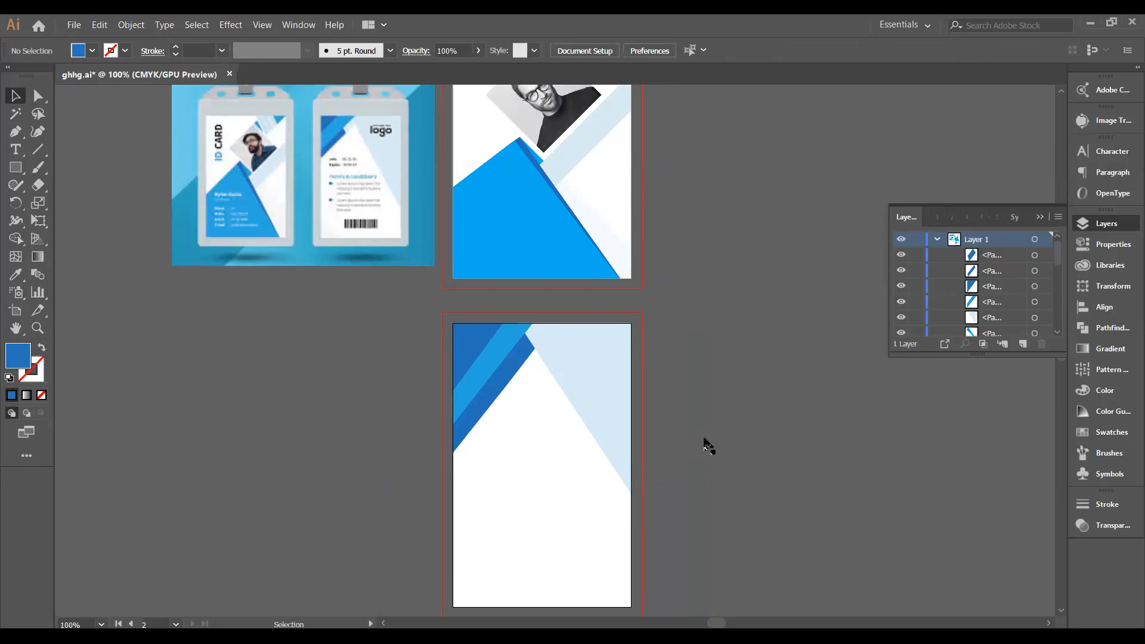
scroll(705, 441, up, 4)
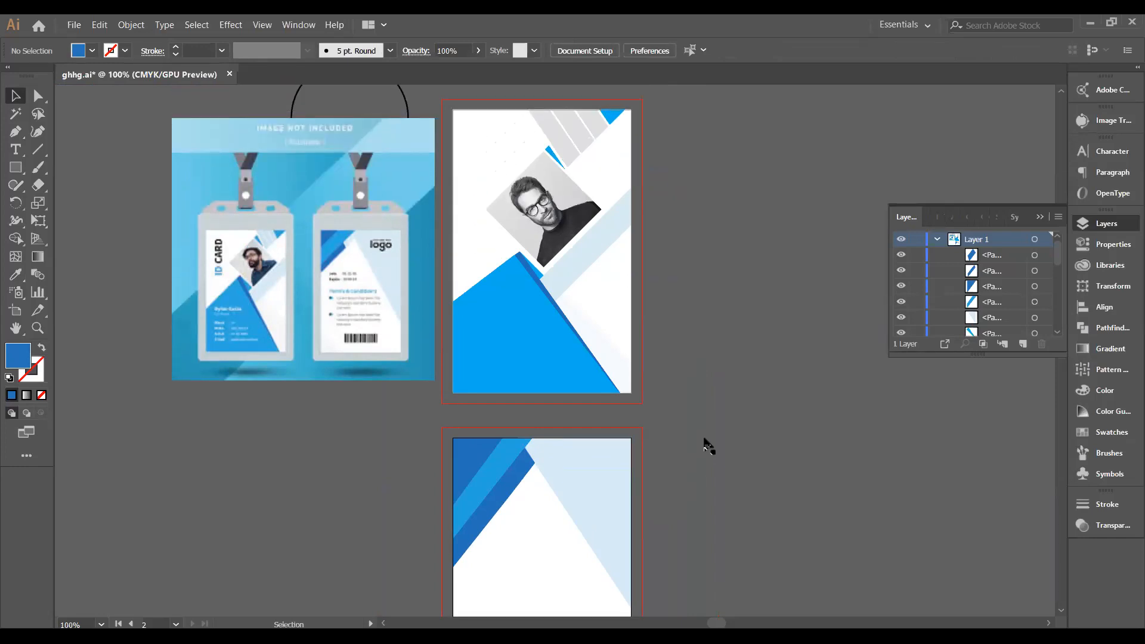
scroll(708, 446, up, 1)
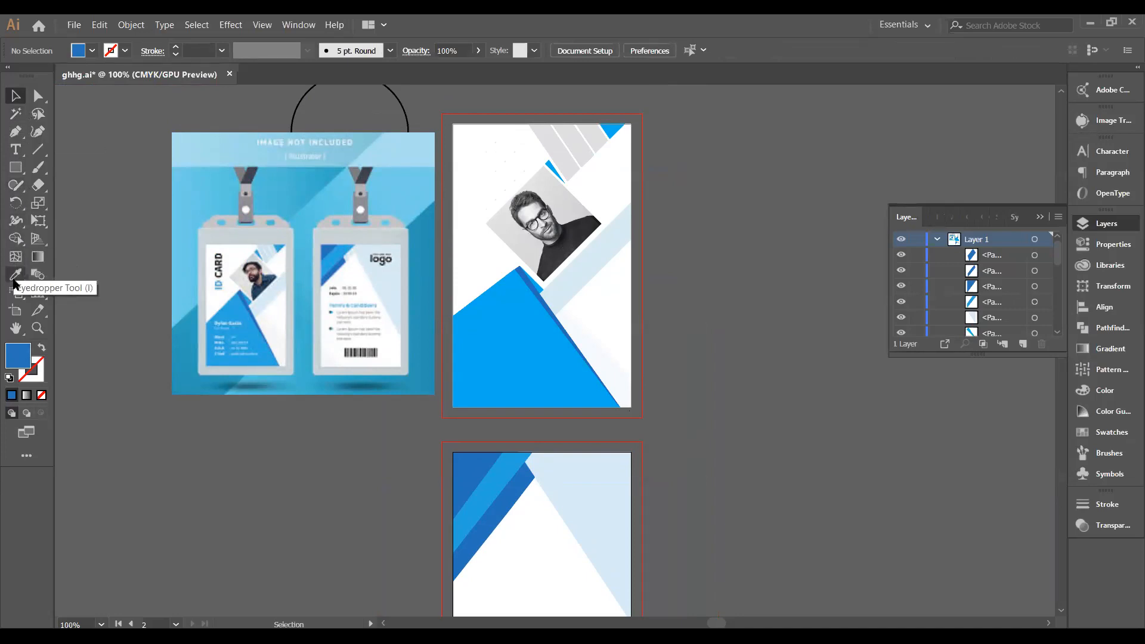
Type 'LOGO' as a text object at the card front's top-left.
click(15, 149)
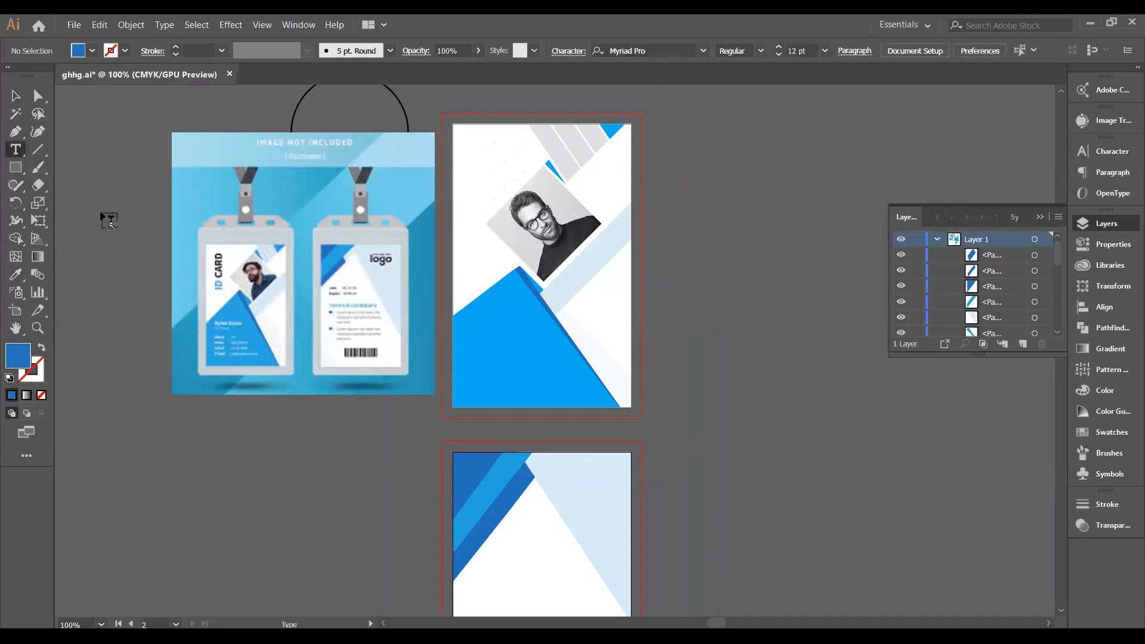
click(474, 146)
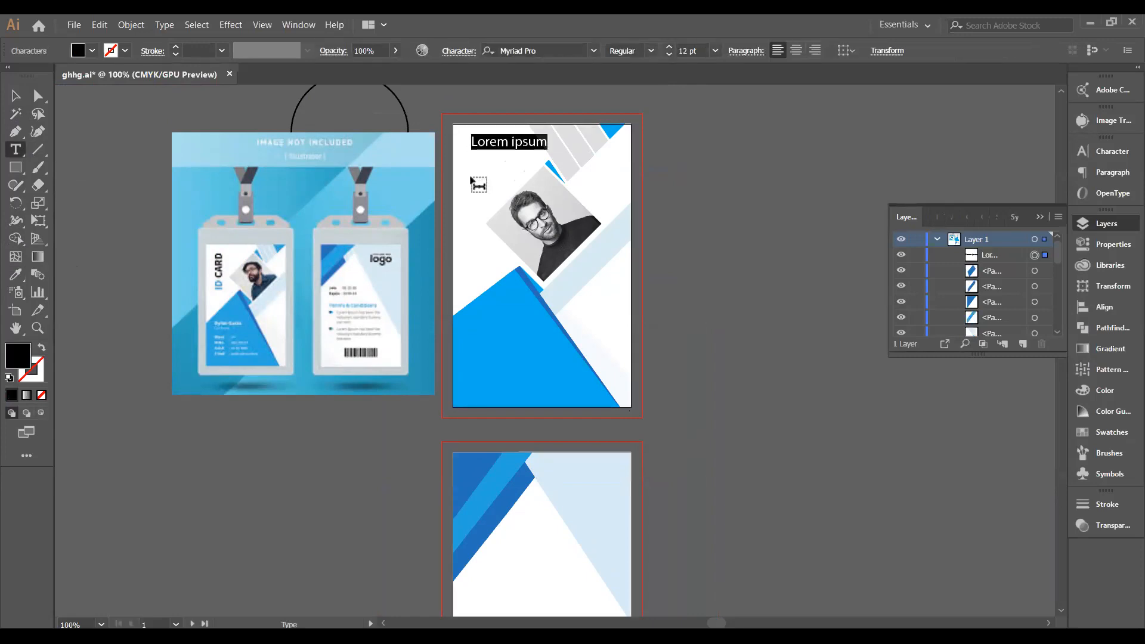
text(LOG)
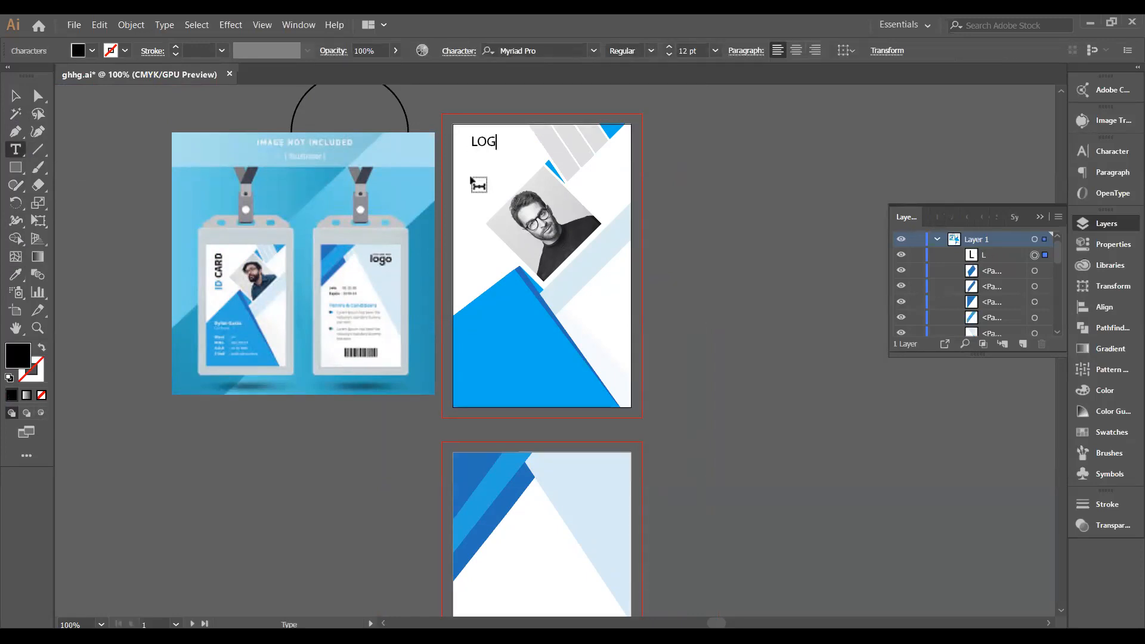
text(O)
key(Escape)
Enlarge the LOGO text and nudge it into its final top-left position.
mouse_move(506, 150)
mouse_down()
mouse_move(514, 167)
mouse_move(495, 160)
mouse_up()
click(666, 201)
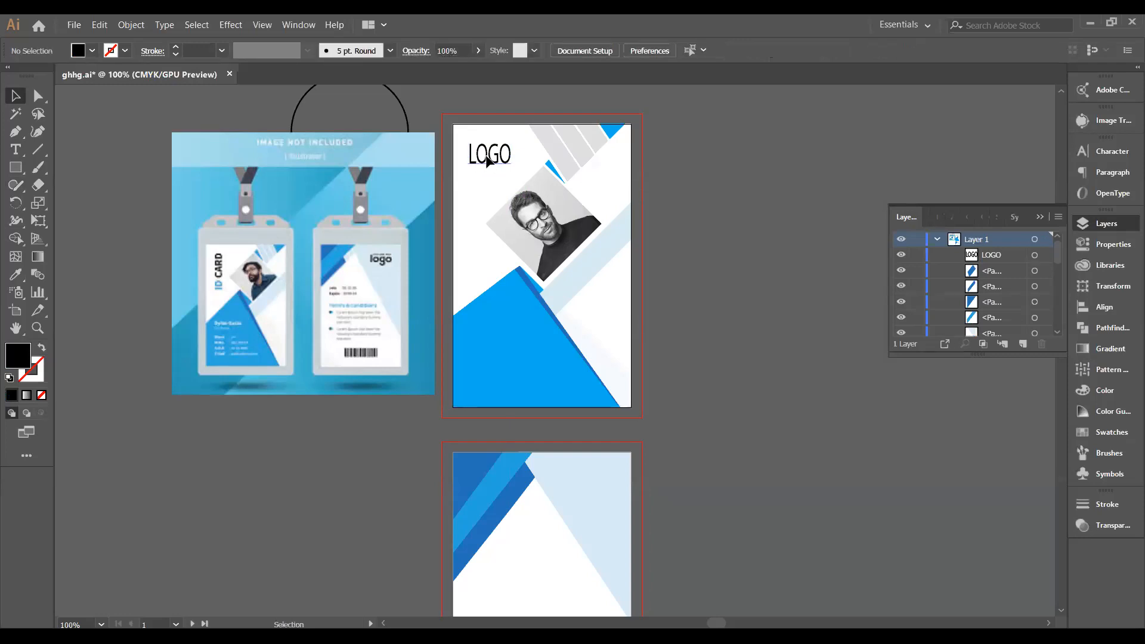
drag(486, 156, 488, 157)
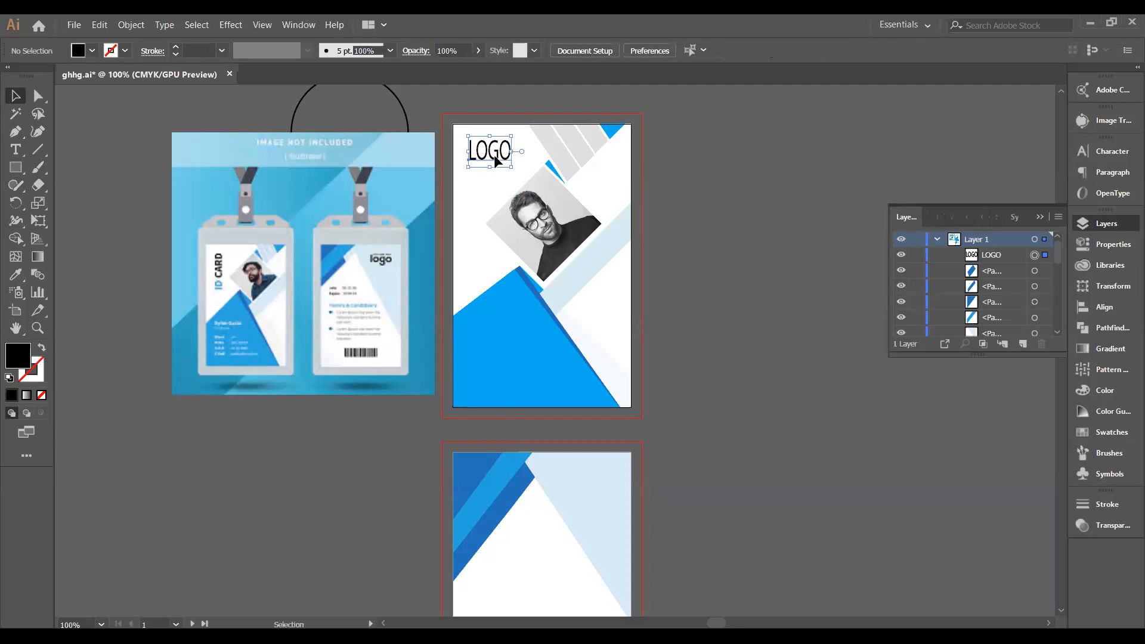
click(716, 190)
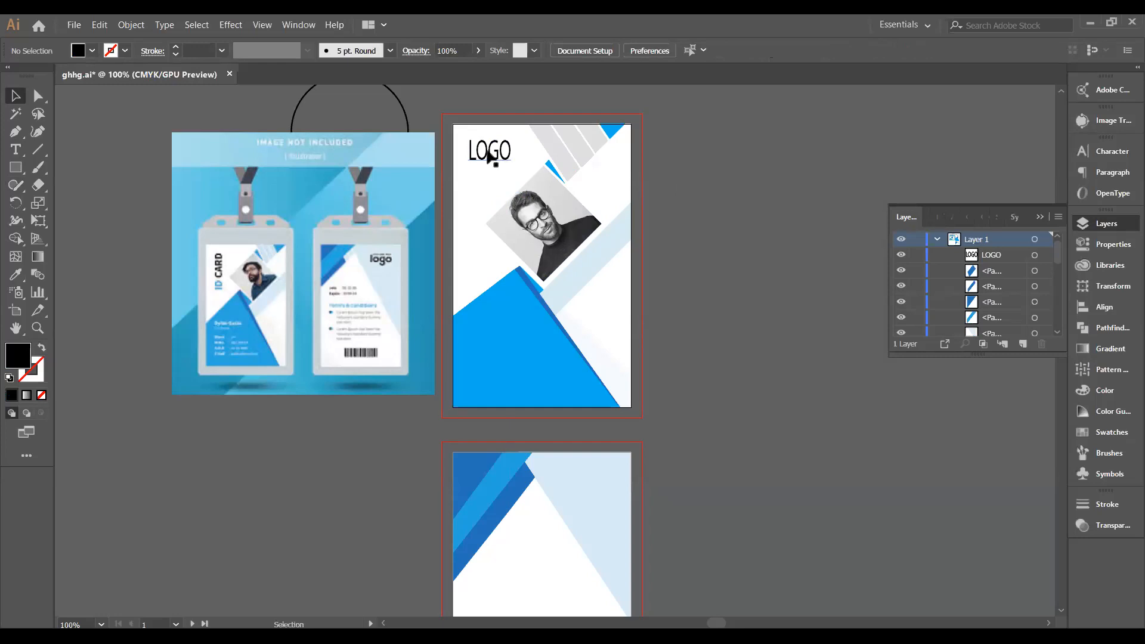
drag(486, 154, 487, 159)
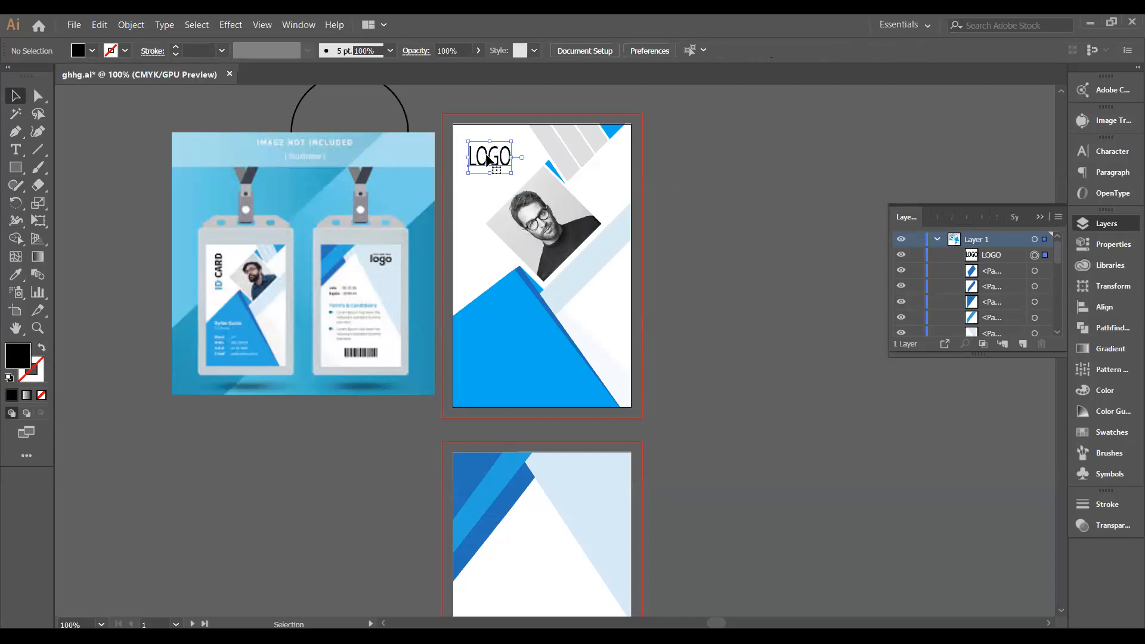
drag(488, 156, 487, 156)
click(763, 193)
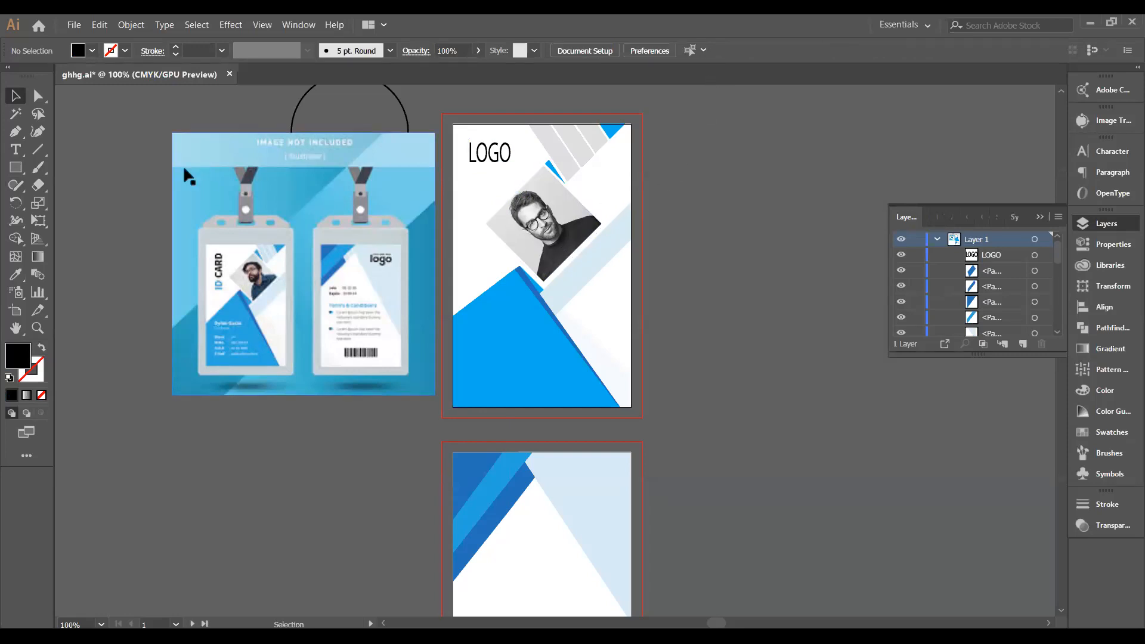
click(16, 168)
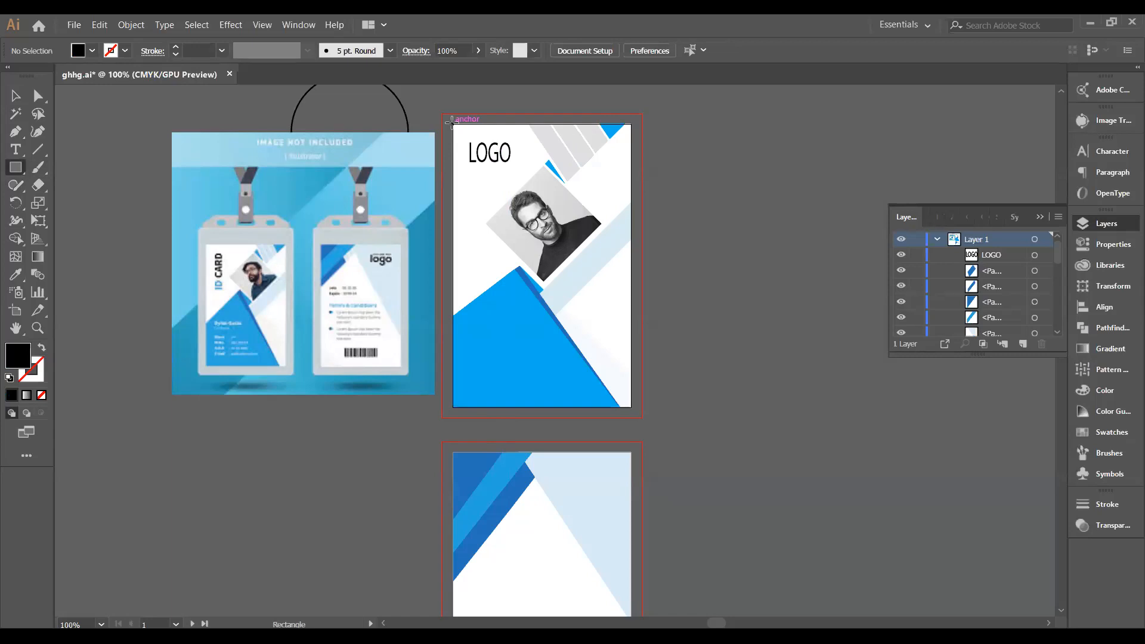
Draw a roughly 0.22 in black square at the card front's top-left corner and show rulers.
drag(452, 124, 471, 143)
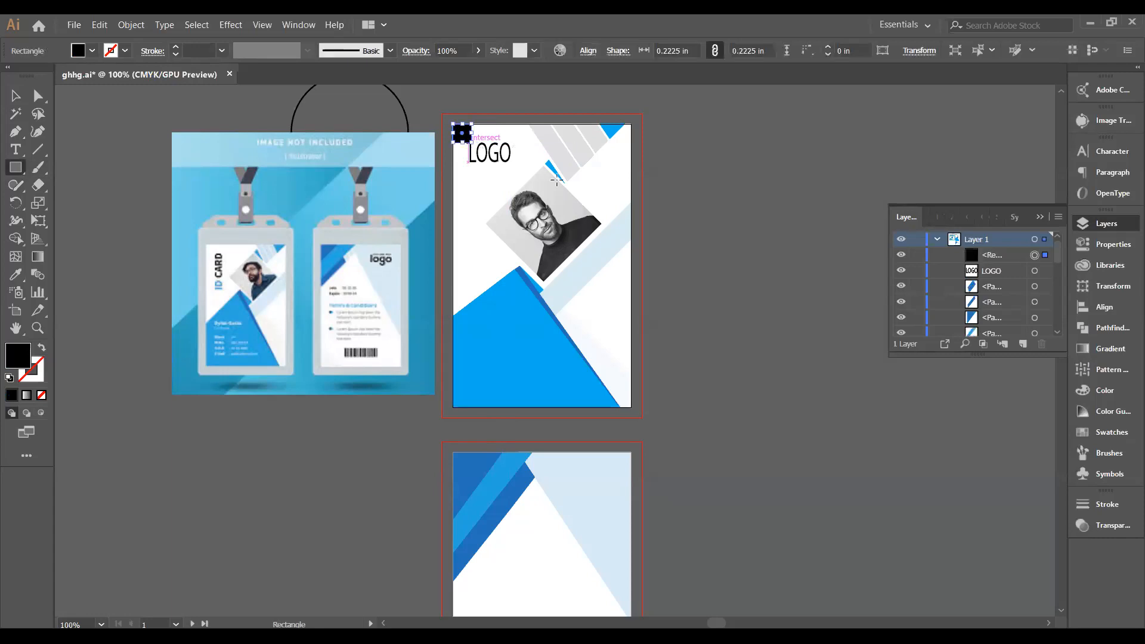
key(v)
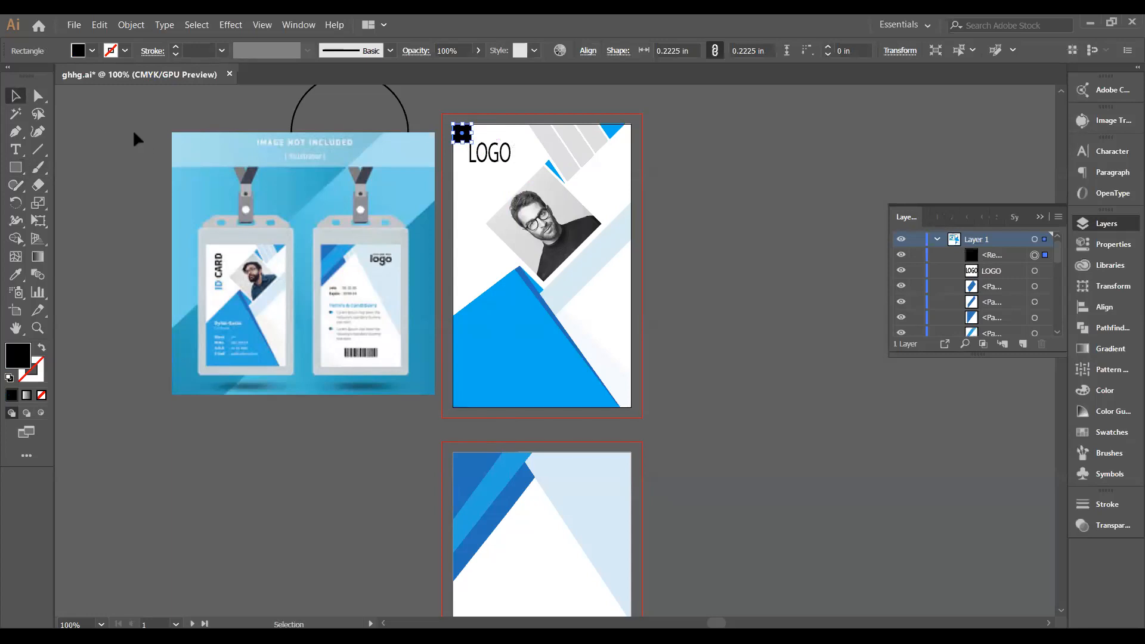
click(136, 138)
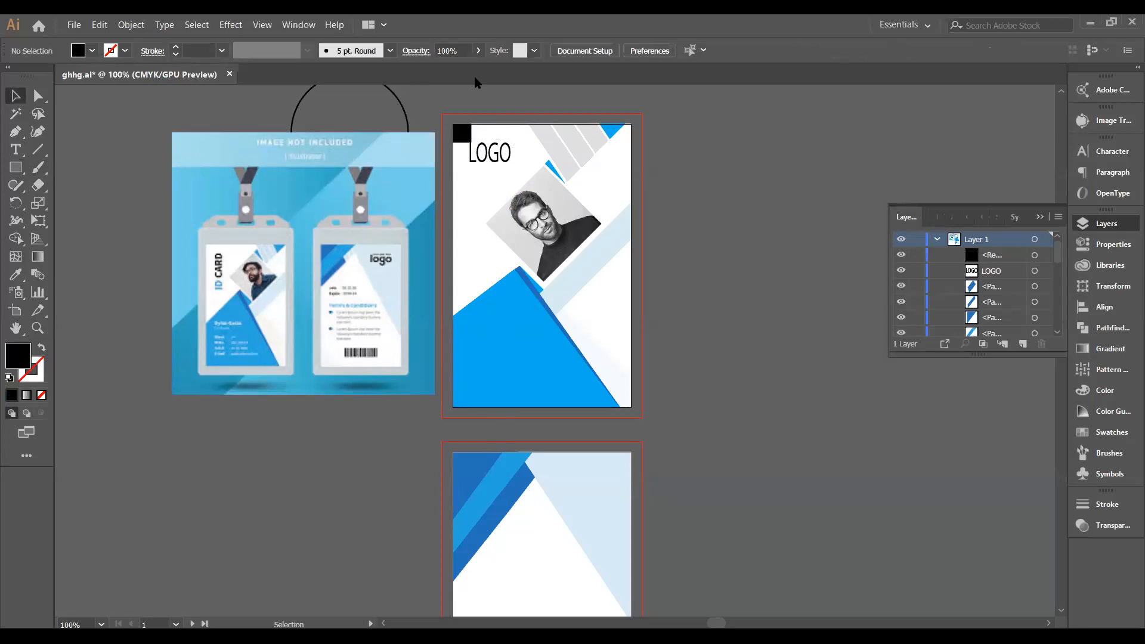
key(ctrl+r)
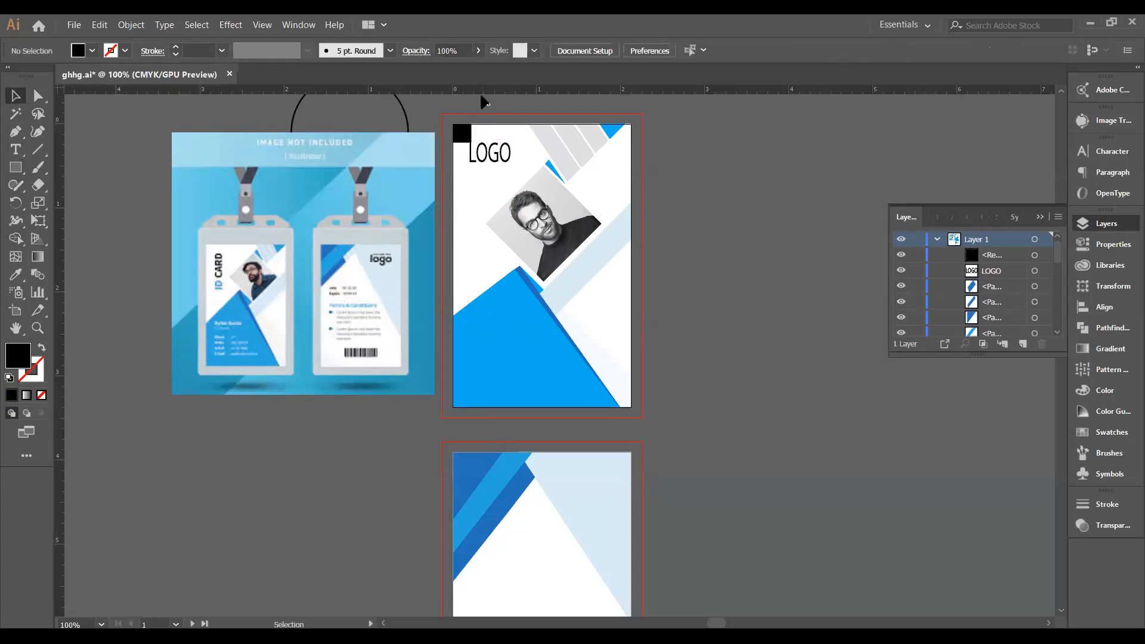
Drag top and left margin guides to the black square's inner edges.
drag(491, 90, 497, 143)
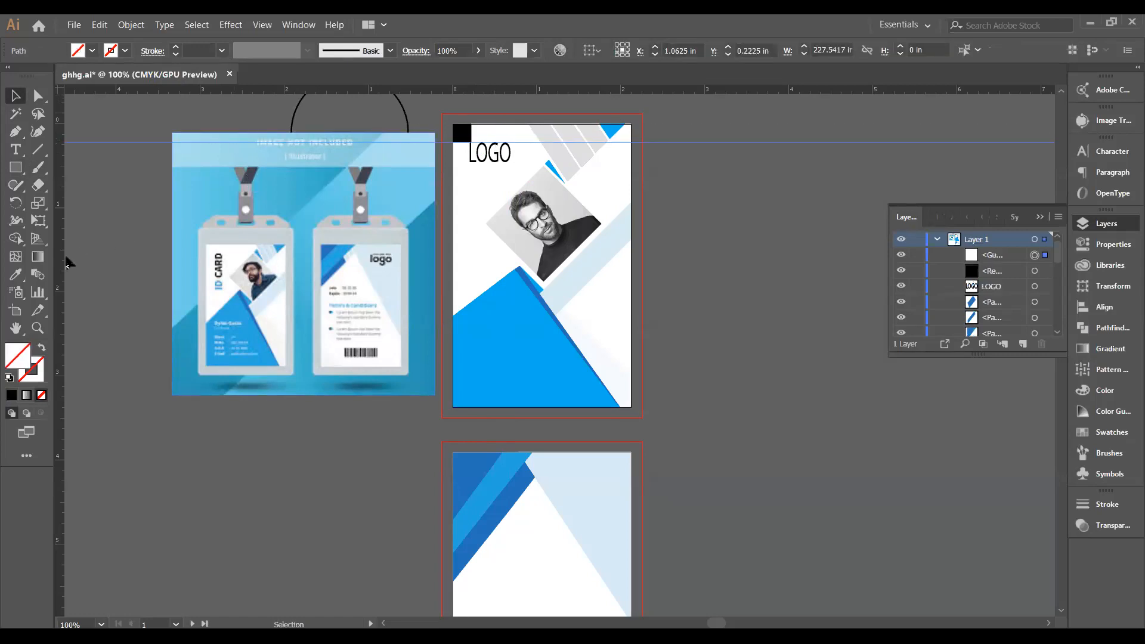
drag(59, 261, 470, 230)
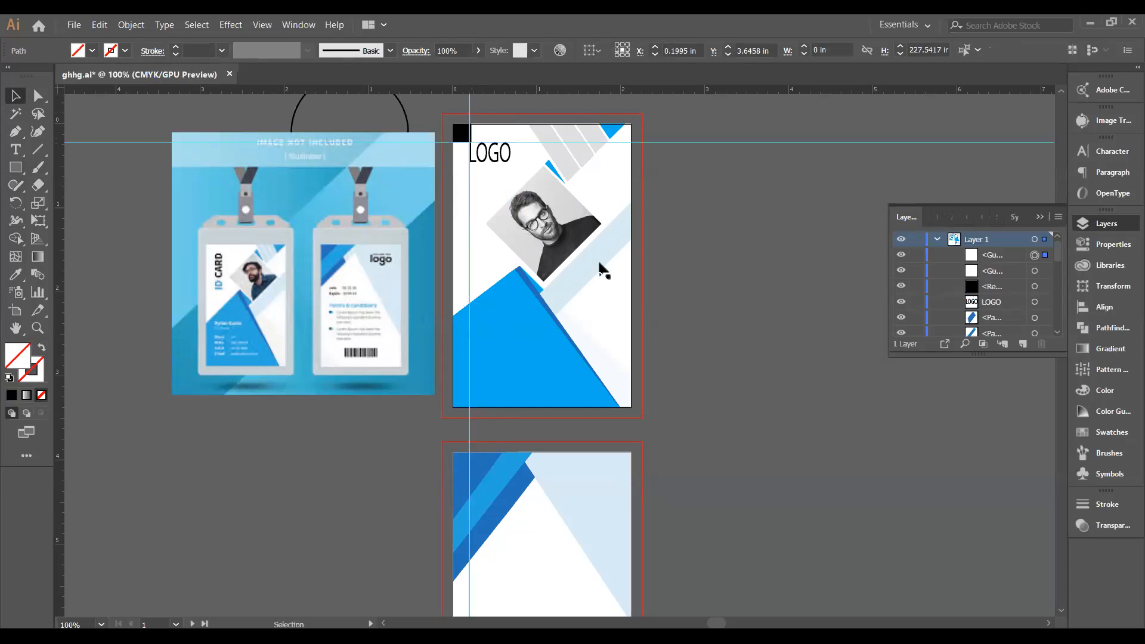
click(705, 276)
drag(462, 146, 460, 400)
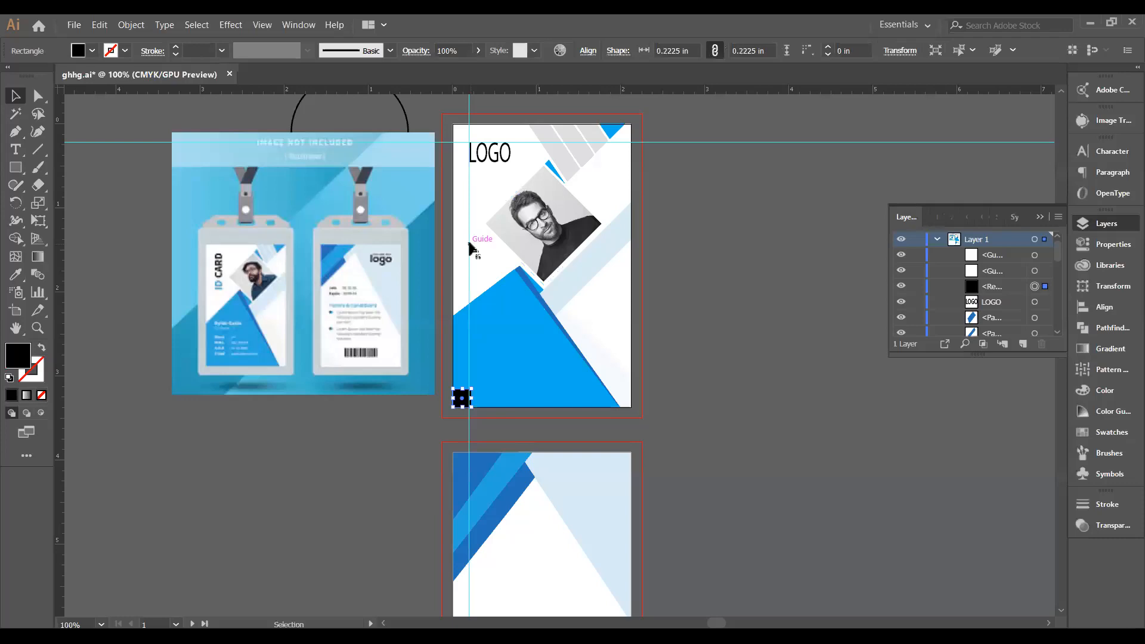
drag(470, 244, 469, 235)
Add bottom and right margin guides, then park the square at the card back's top-right corner.
drag(508, 91, 535, 388)
drag(462, 398, 620, 405)
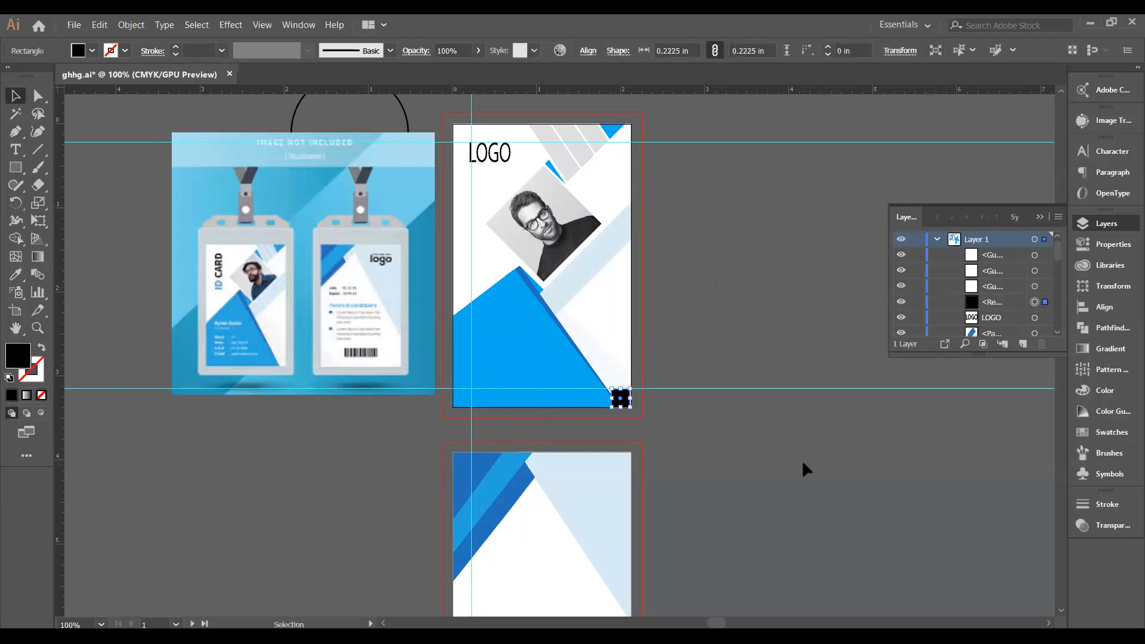
click(811, 472)
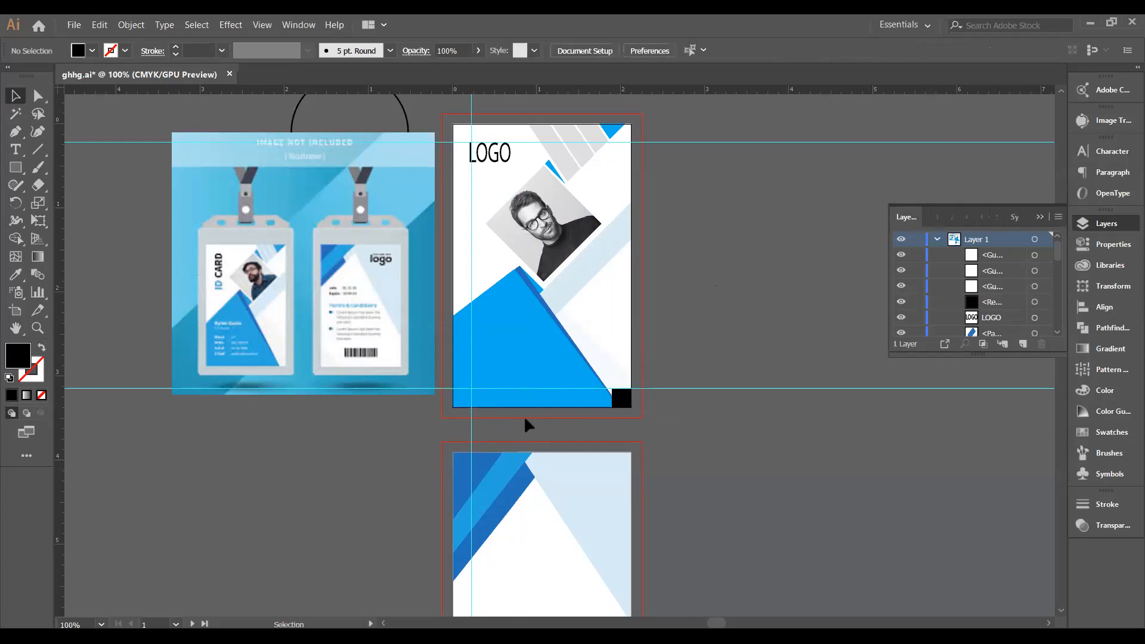
drag(212, 331, 612, 332)
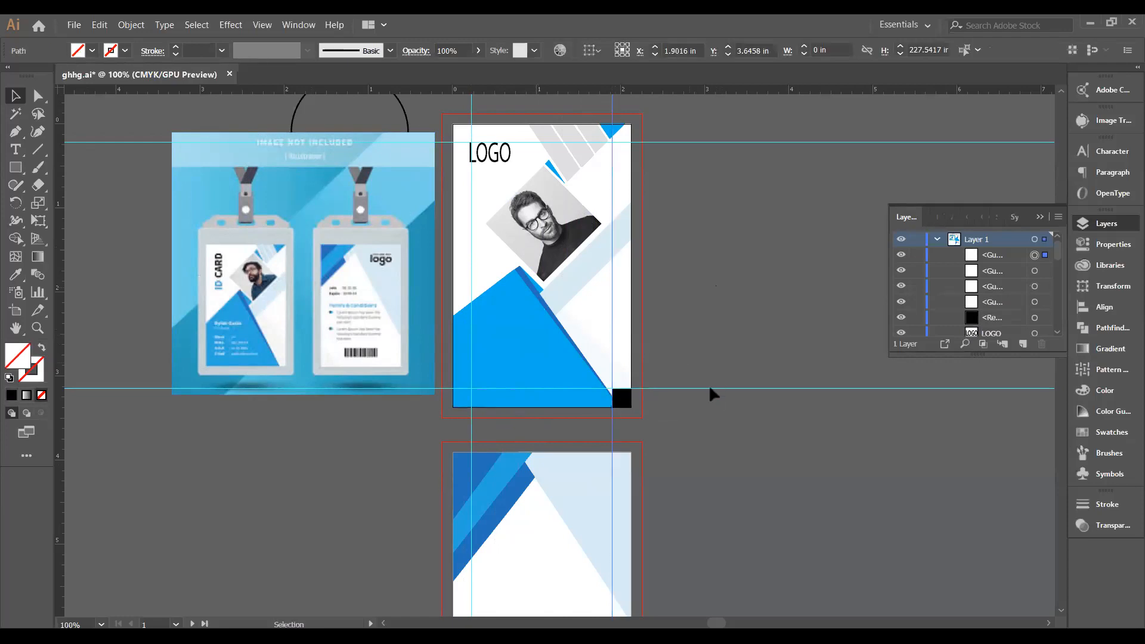
click(86, 114)
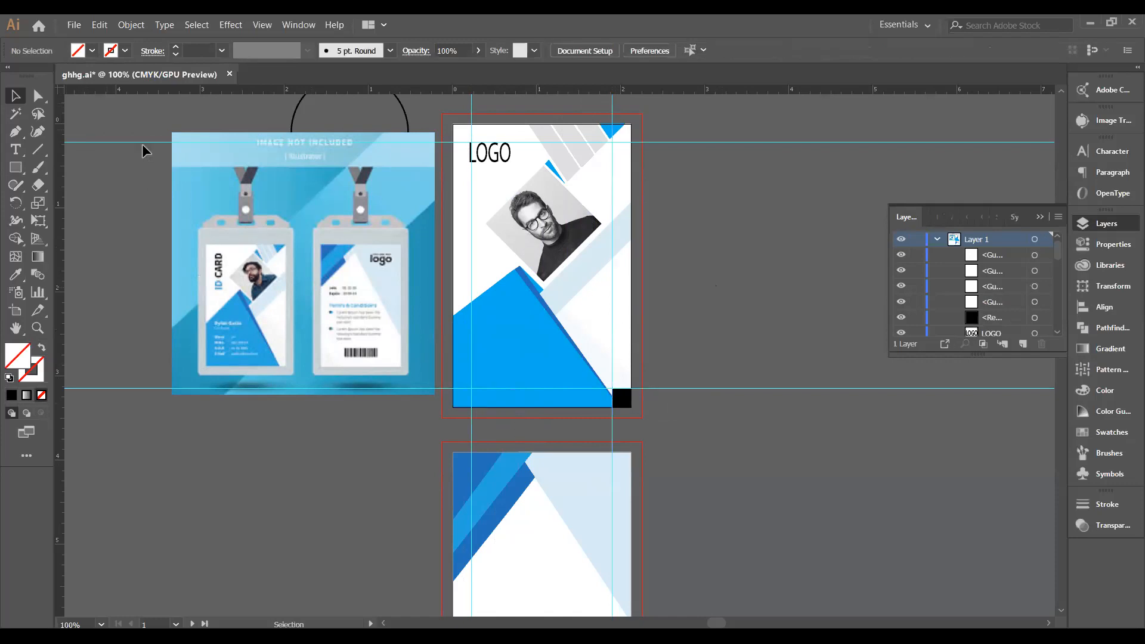
click(619, 406)
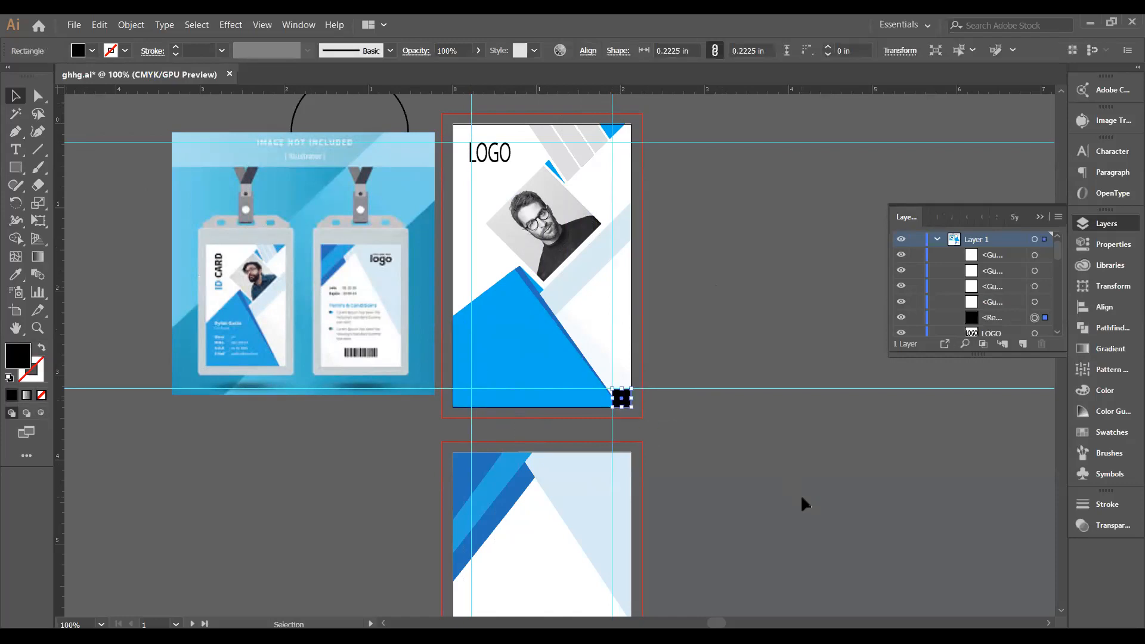
drag(621, 402, 624, 461)
click(715, 447)
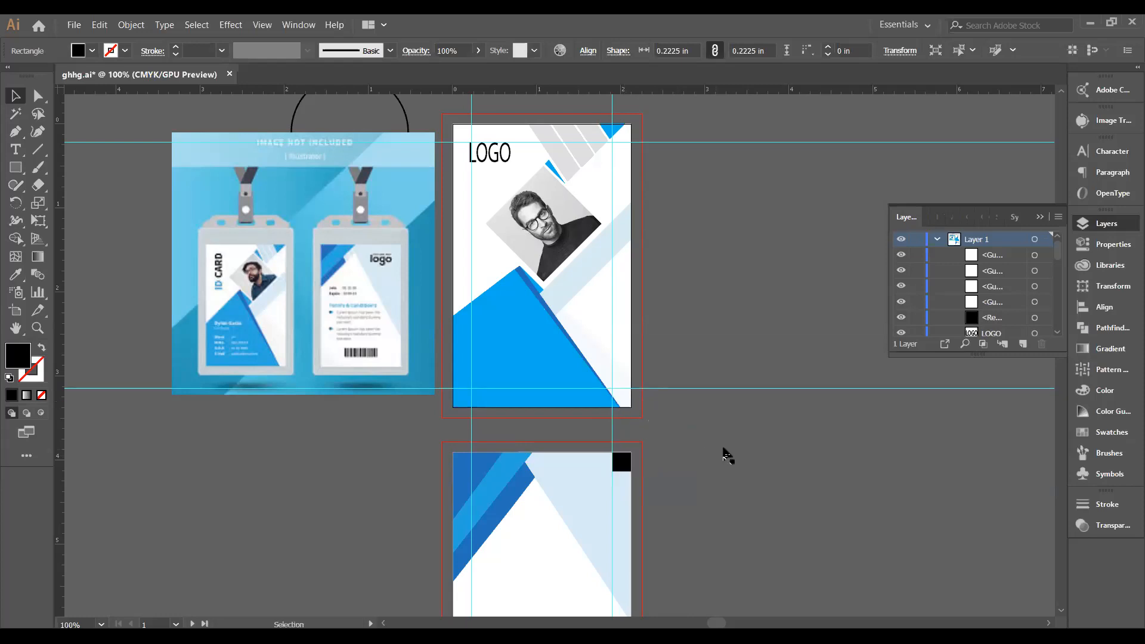
Zoom the card front artboard to 150% and pick the Type tool.
scroll(599, 369, up, 3)
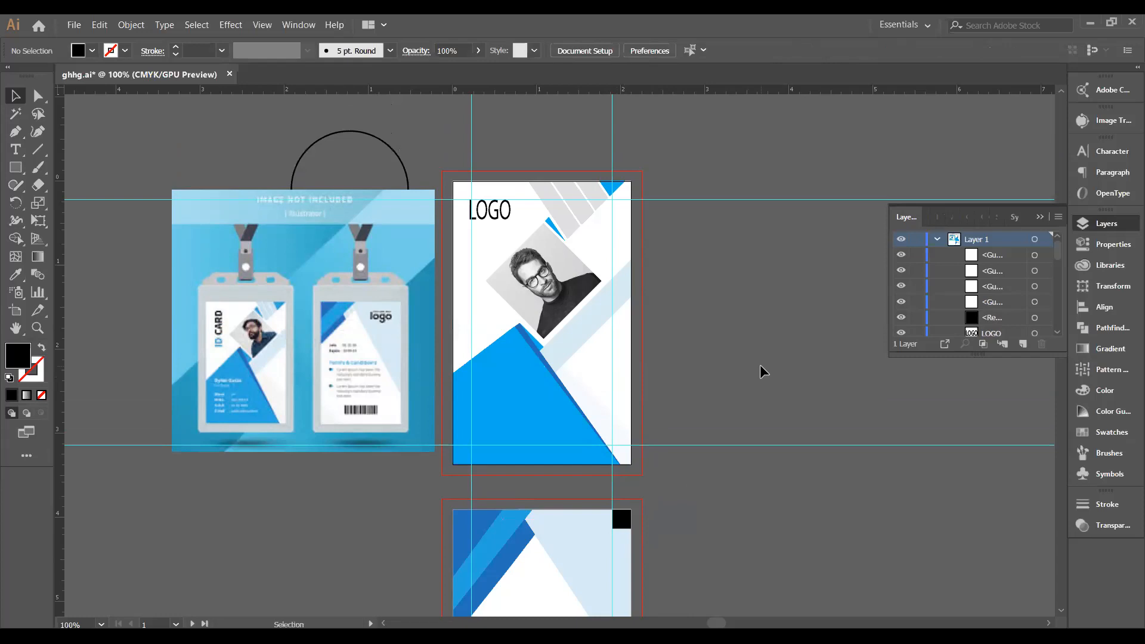
scroll(760, 371, down, 1)
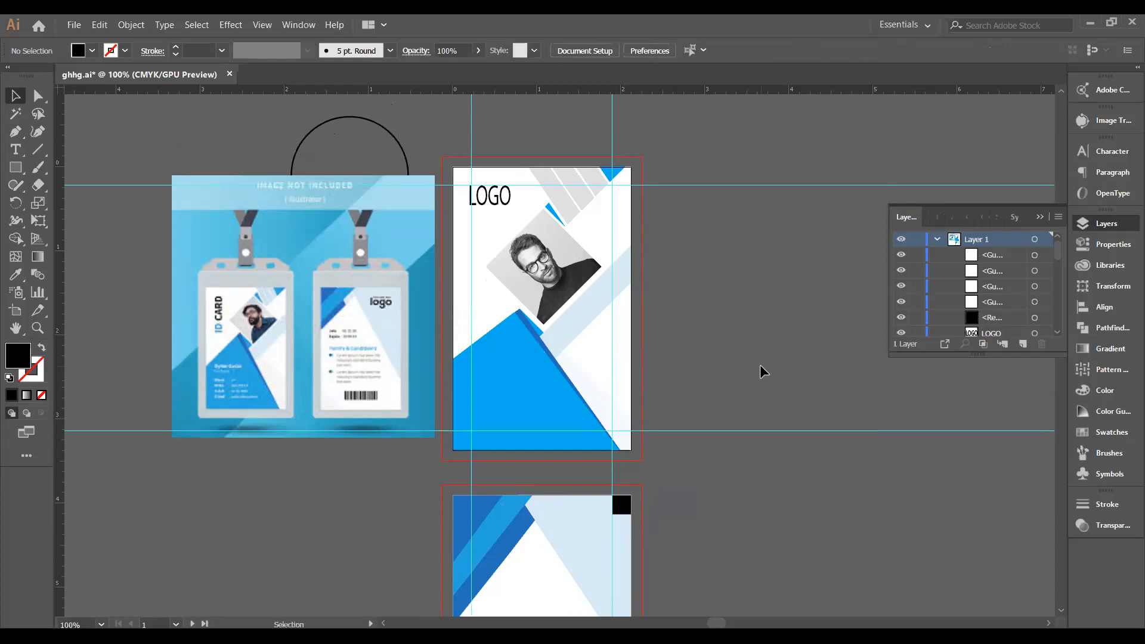
scroll(761, 371, down, 1)
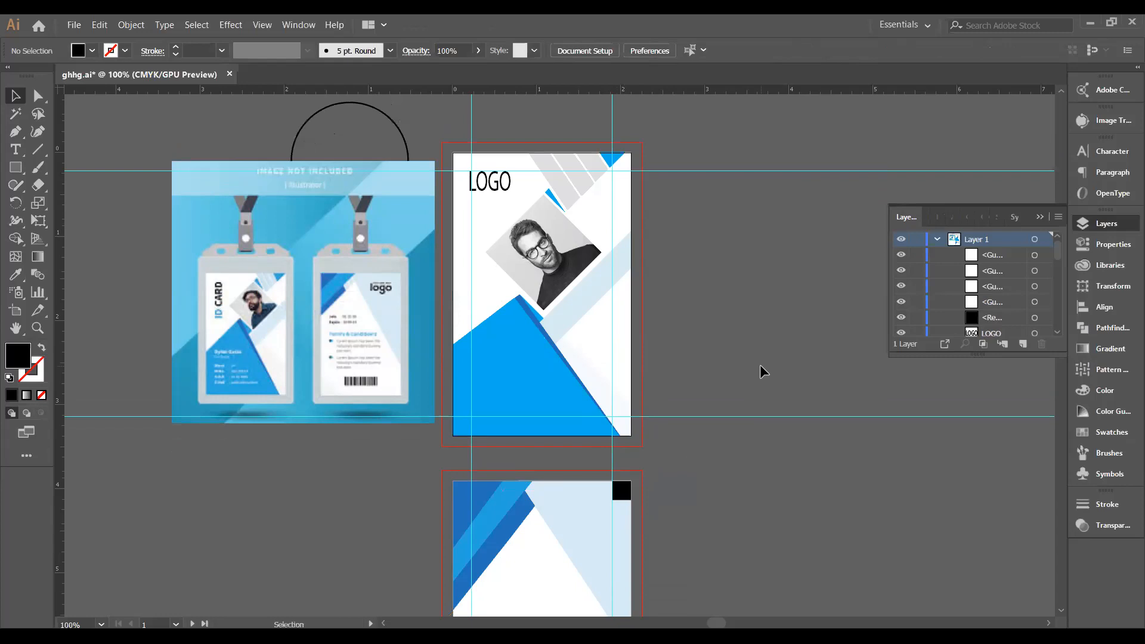
scroll(761, 371, down, 1)
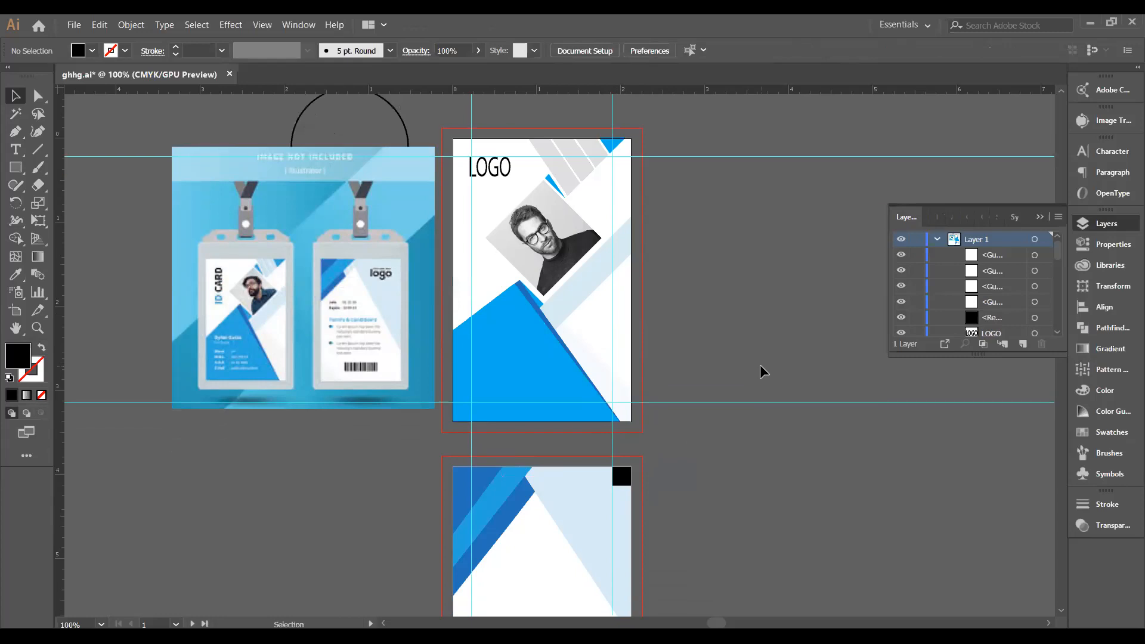
scroll(760, 371, down, 1)
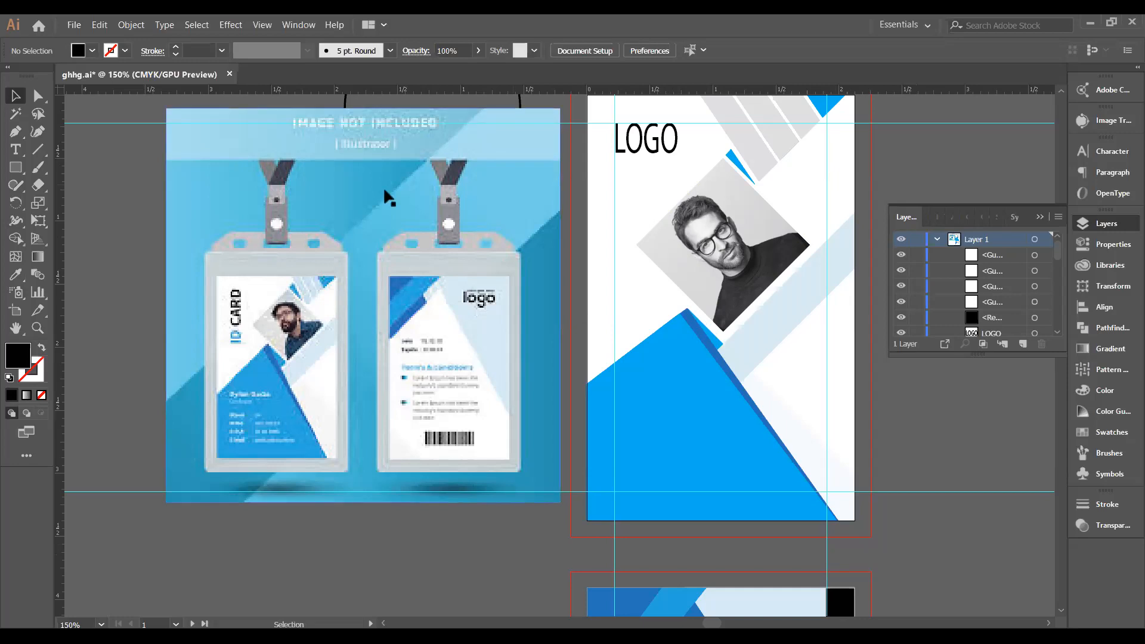
click(13, 149)
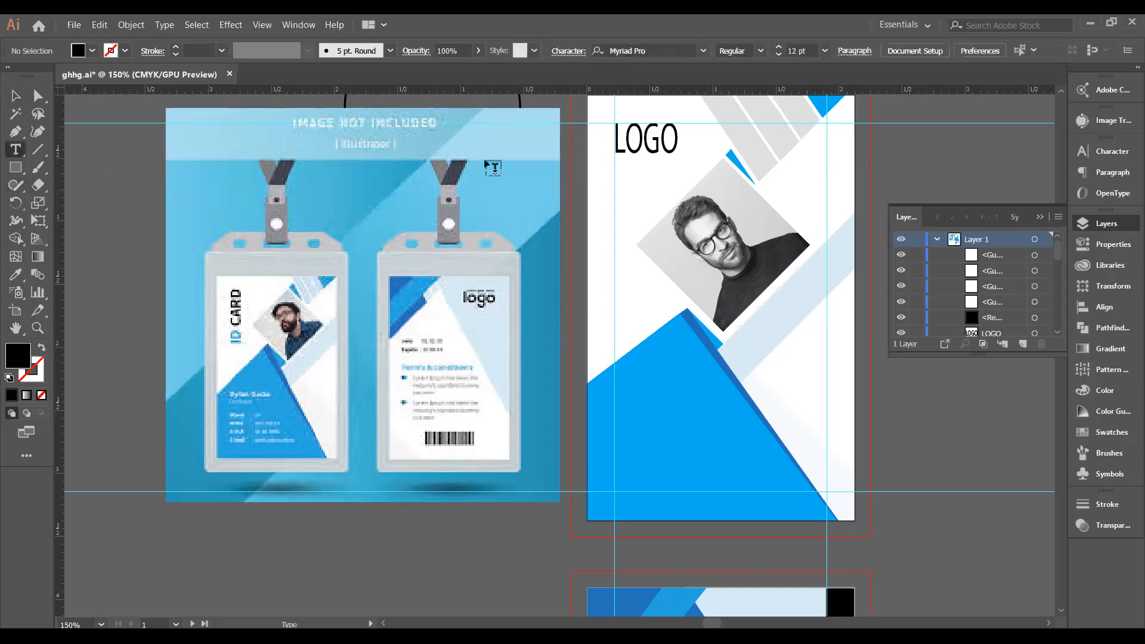
Type 'Company Name' at a reduced 9.56 pt size beneath the LOGO.
click(610, 158)
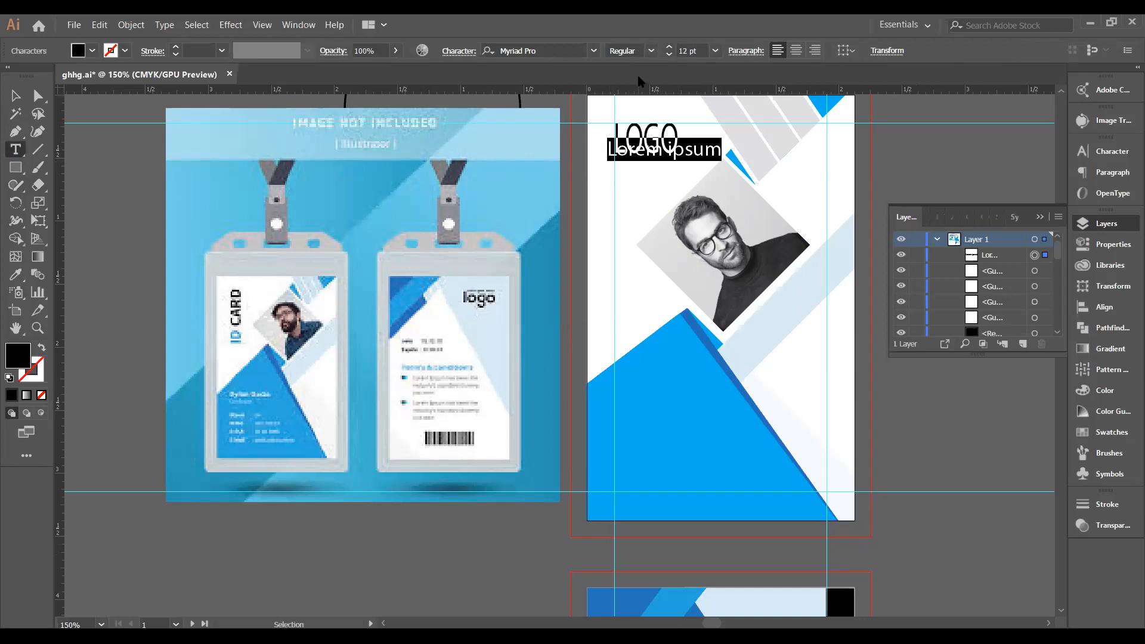
click(669, 55)
click(669, 55)
click(669, 55)
click(670, 55)
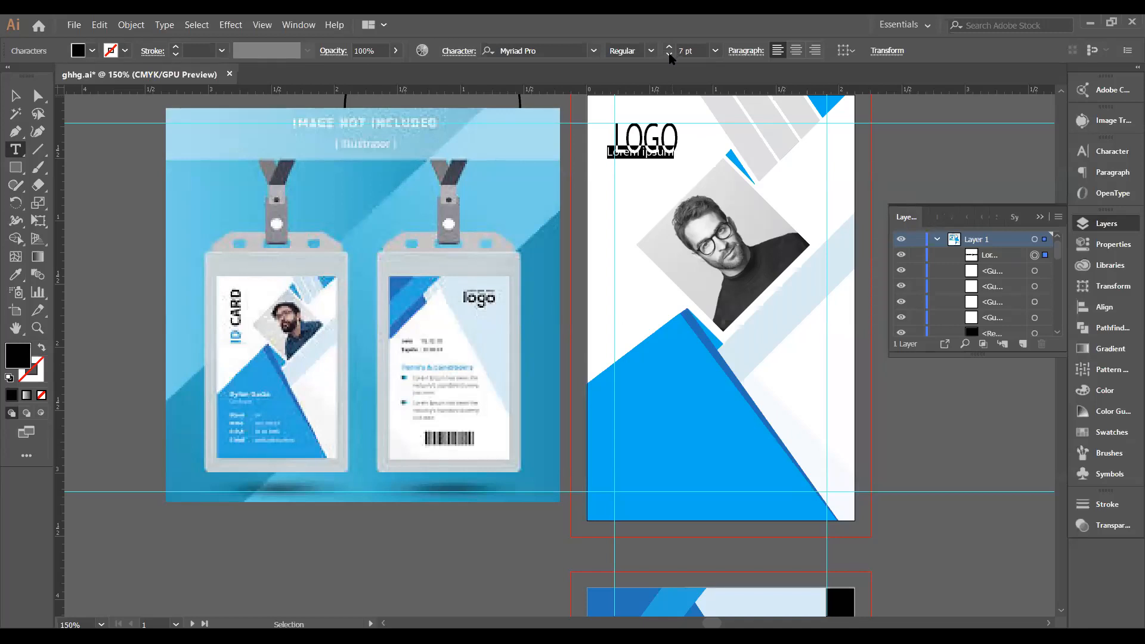
text(Com)
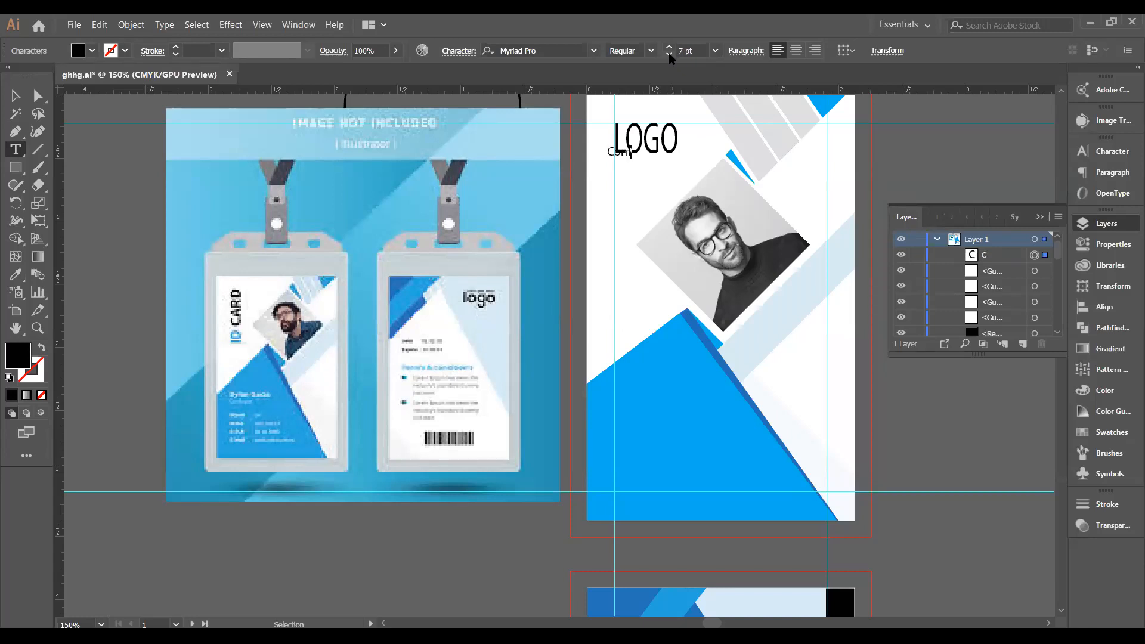
text(pany Name)
key(BackSpace)
key(BackSpace)
text(me)
key(Escape)
Nudge Company Name down and stretch it to about the LOGO's width.
key(Down)
key(Down)
key(Down)
key(Down)
key(Down)
key(Down)
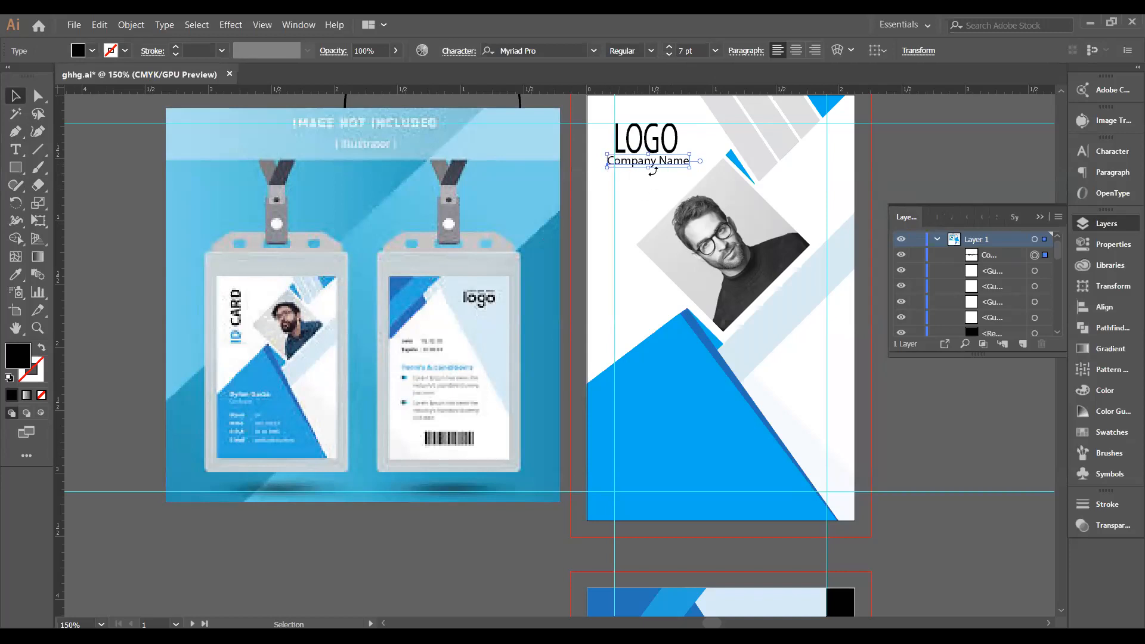
drag(648, 167, 614, 163)
drag(689, 163, 680, 163)
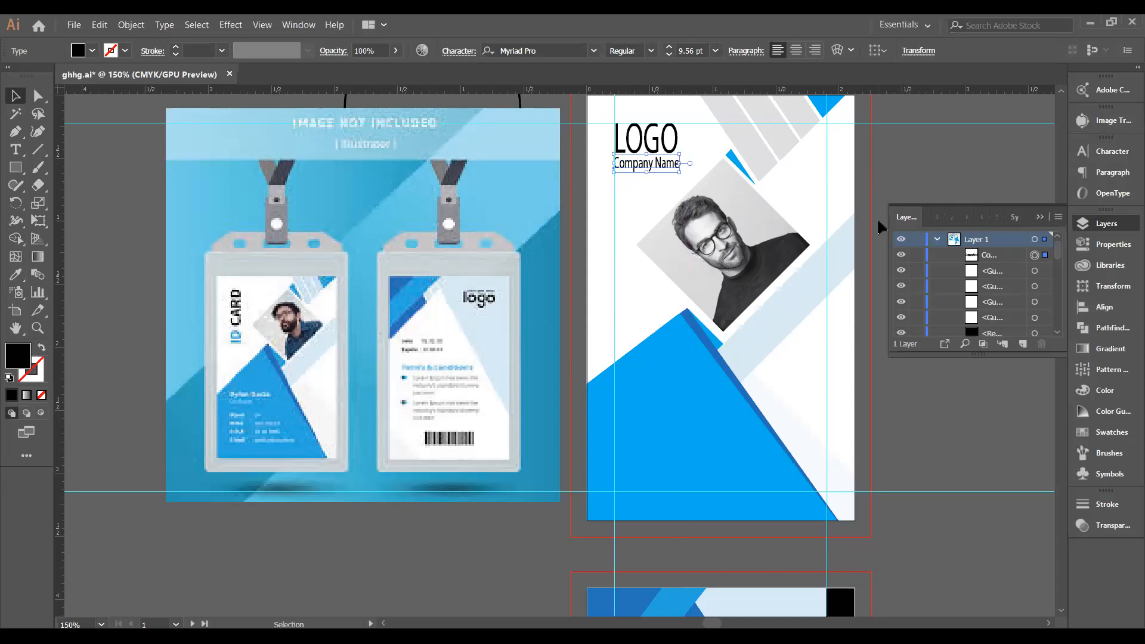
Check the LOGO text size and select the Company Name and LOGO text objects.
click(903, 387)
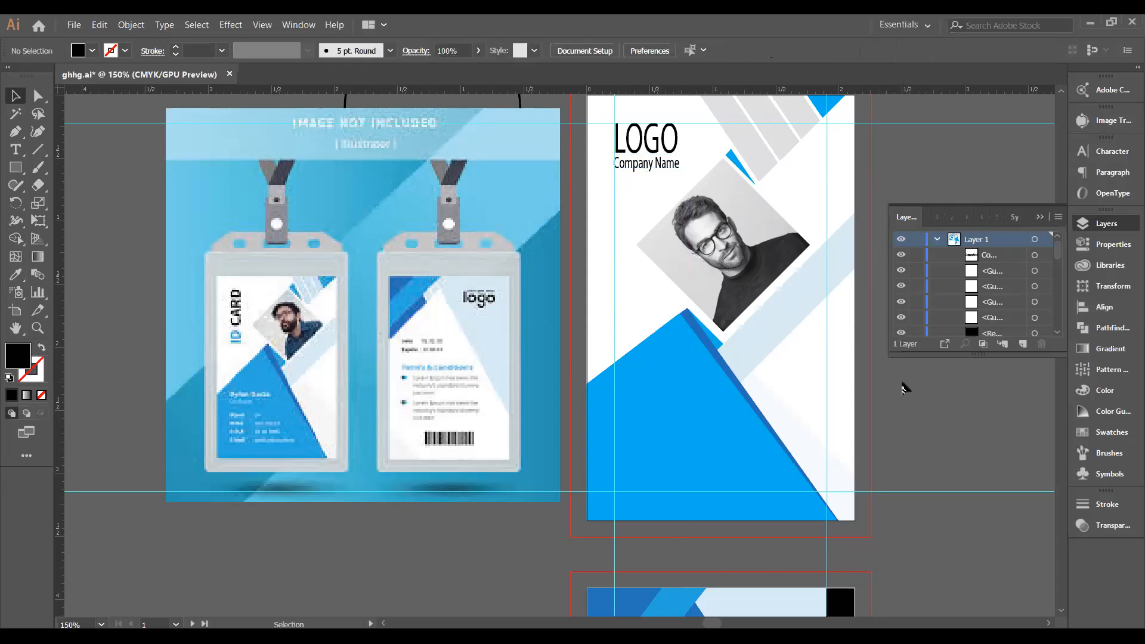
click(638, 170)
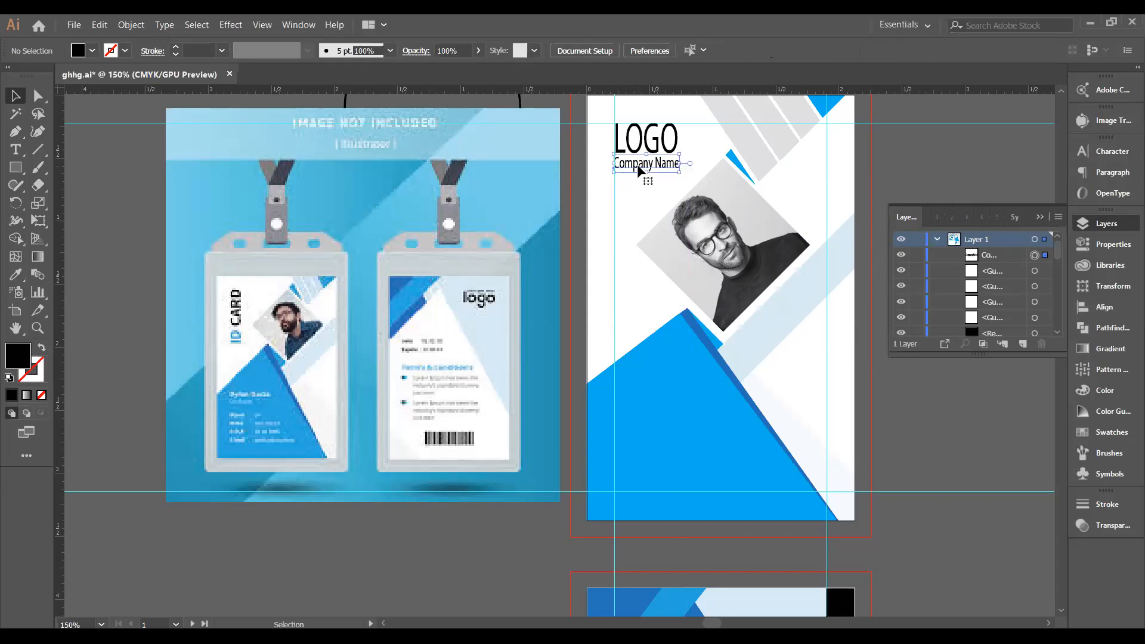
key(t)
click(639, 151)
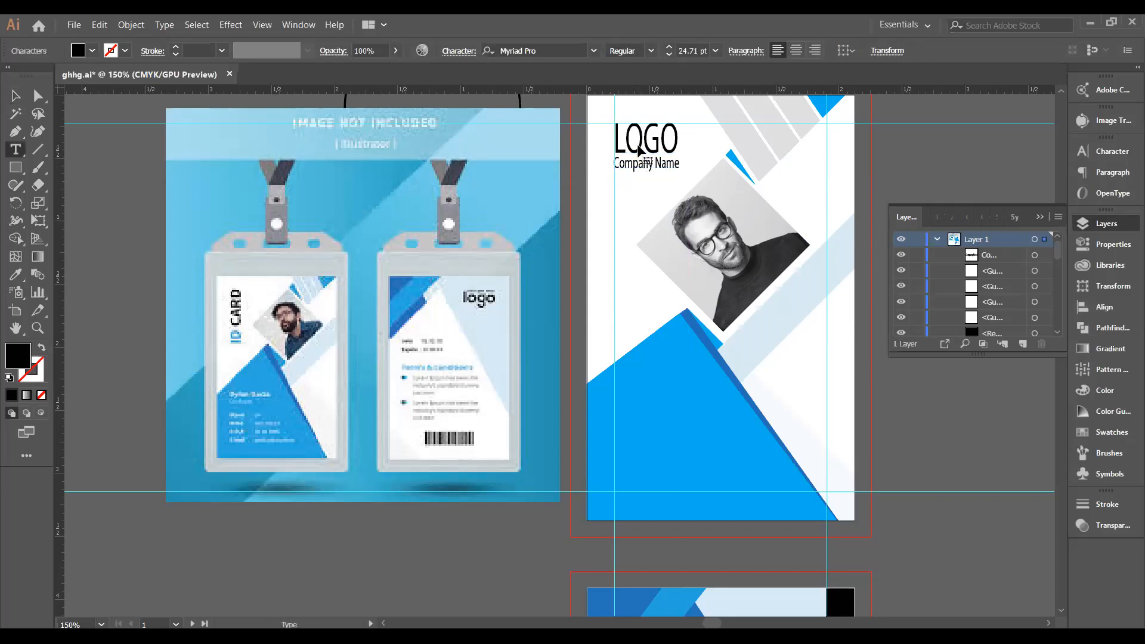
key(Escape)
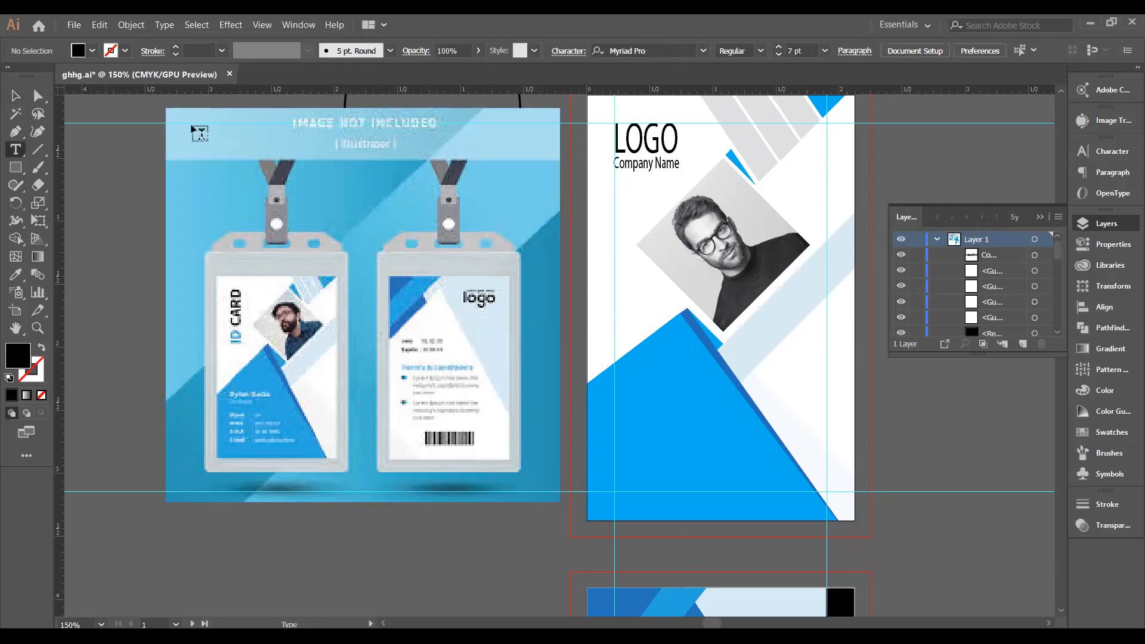
key(v)
click(630, 167)
shift+click(634, 143)
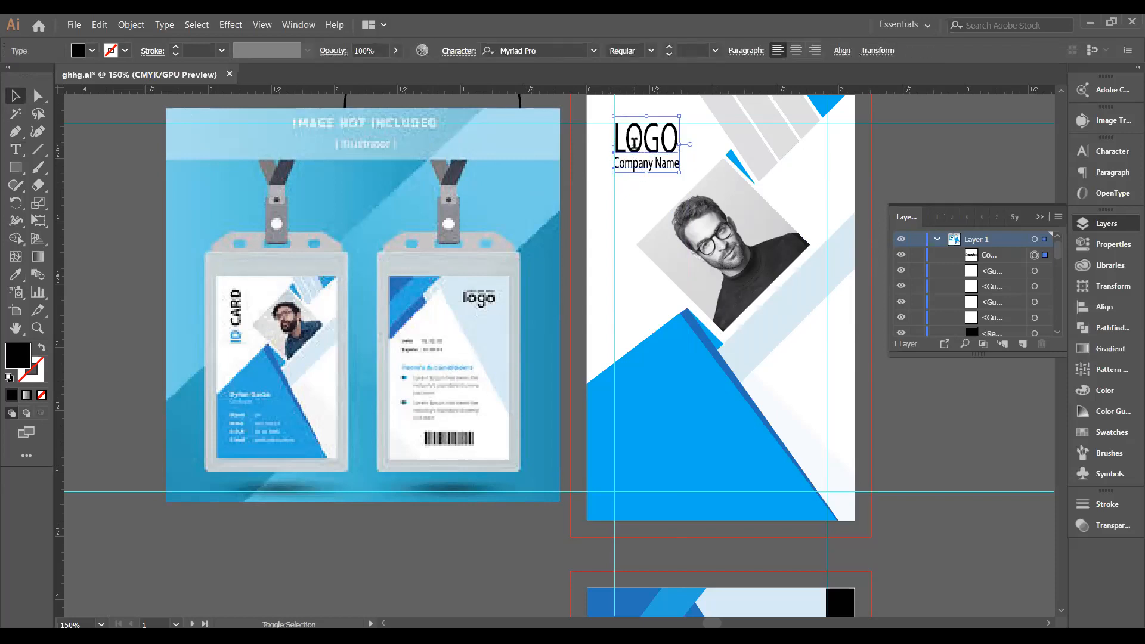
key(t)
key(v)
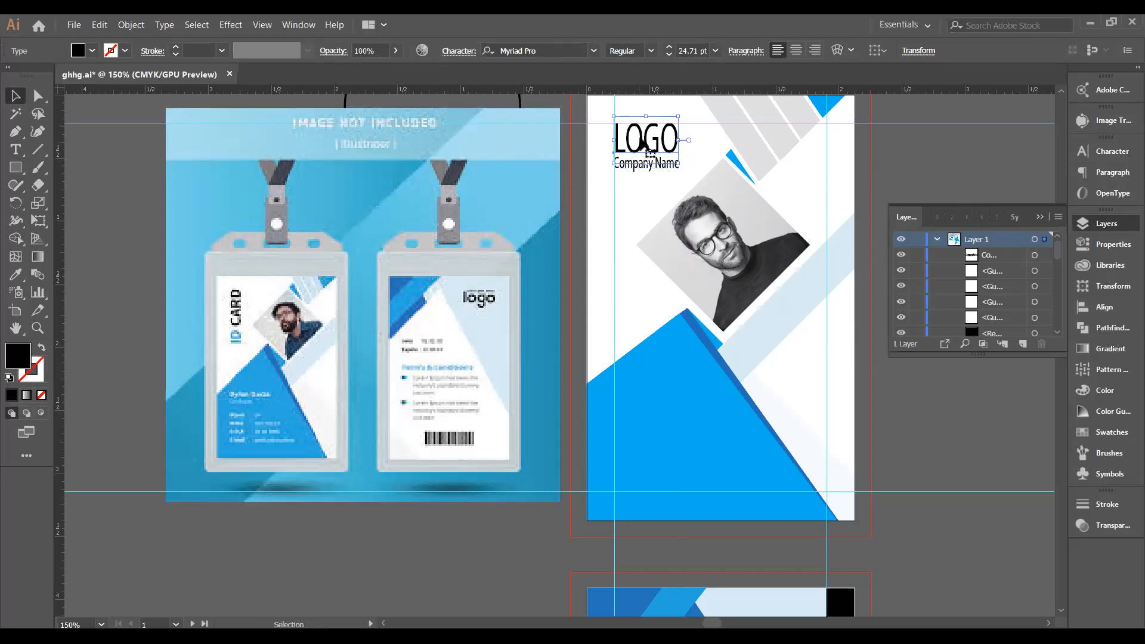
Align LOGO and Company Name on their left edges with Horizontal Align Left.
click(607, 211)
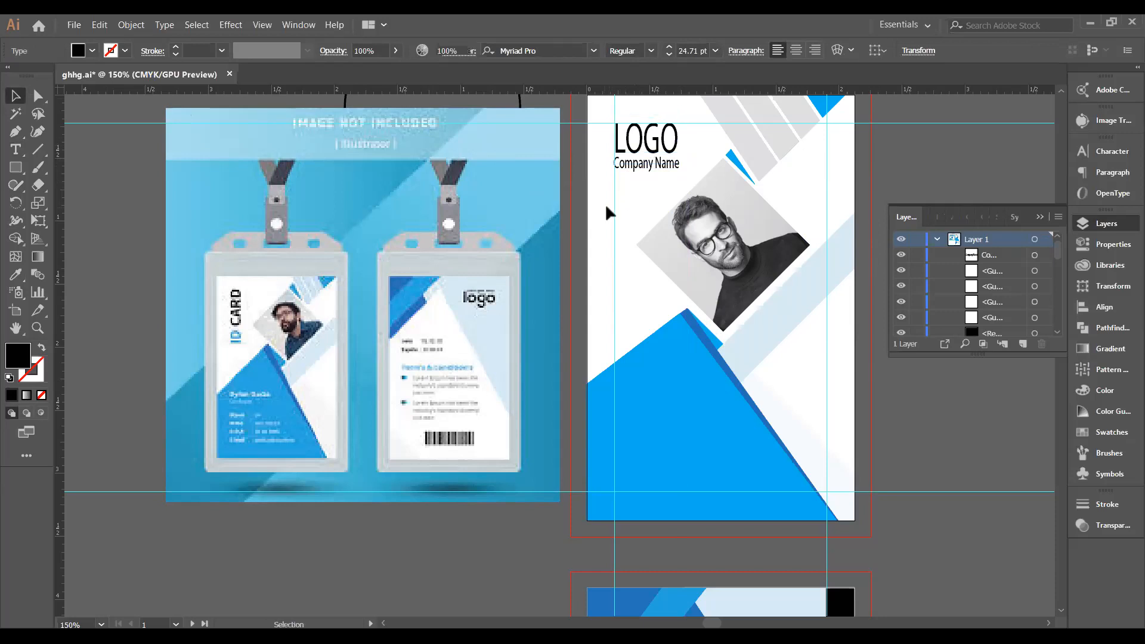
click(636, 169)
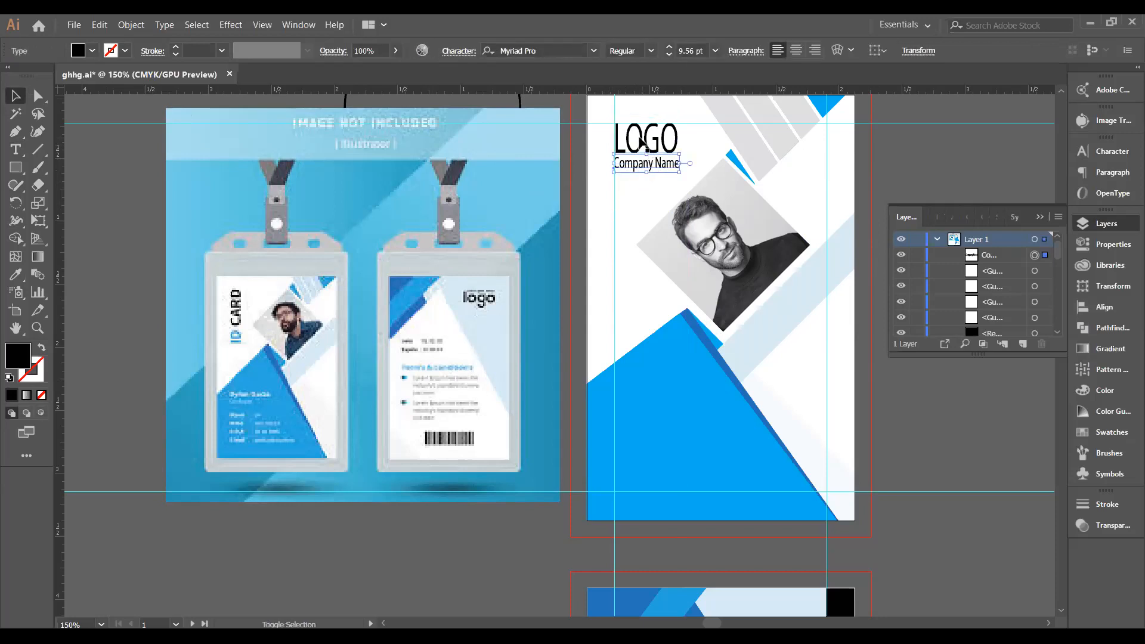
shift+click(645, 142)
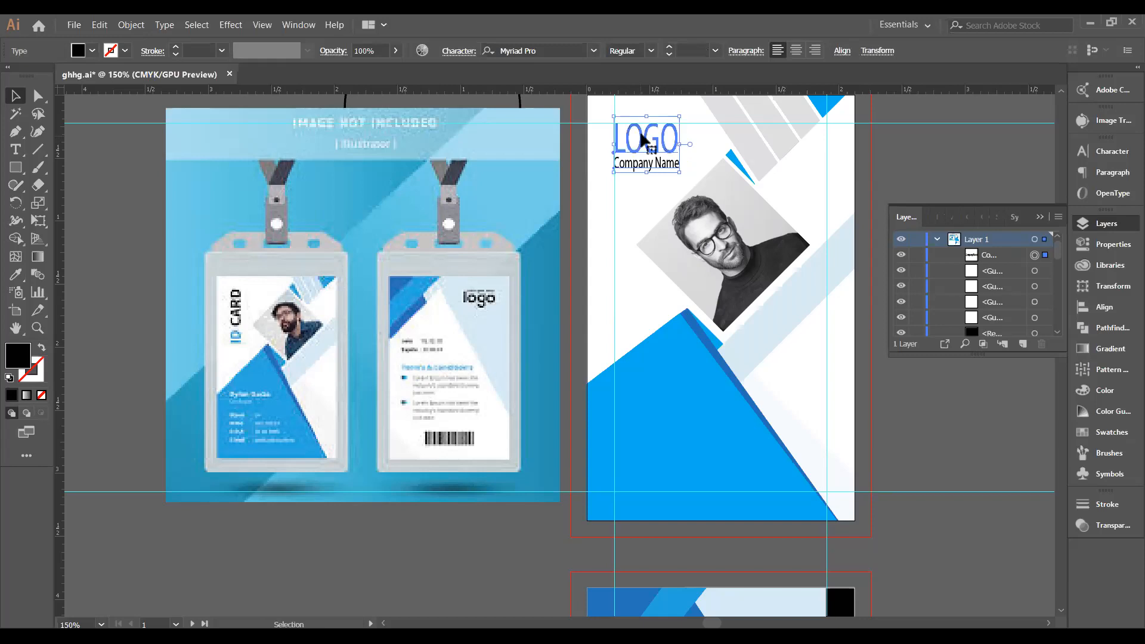
click(1102, 308)
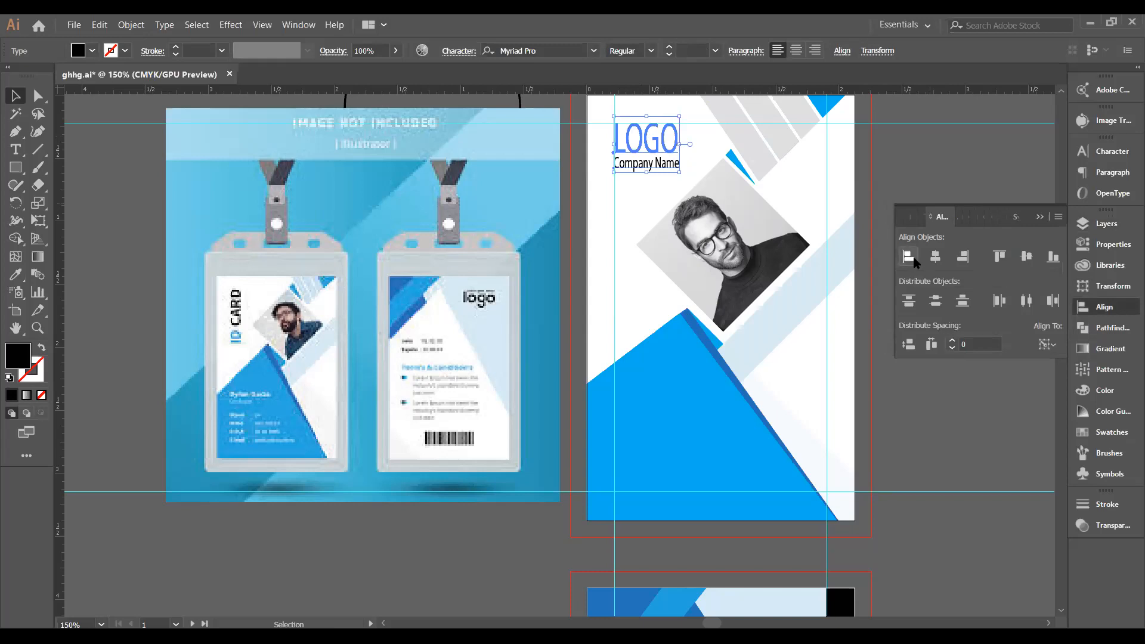
click(940, 524)
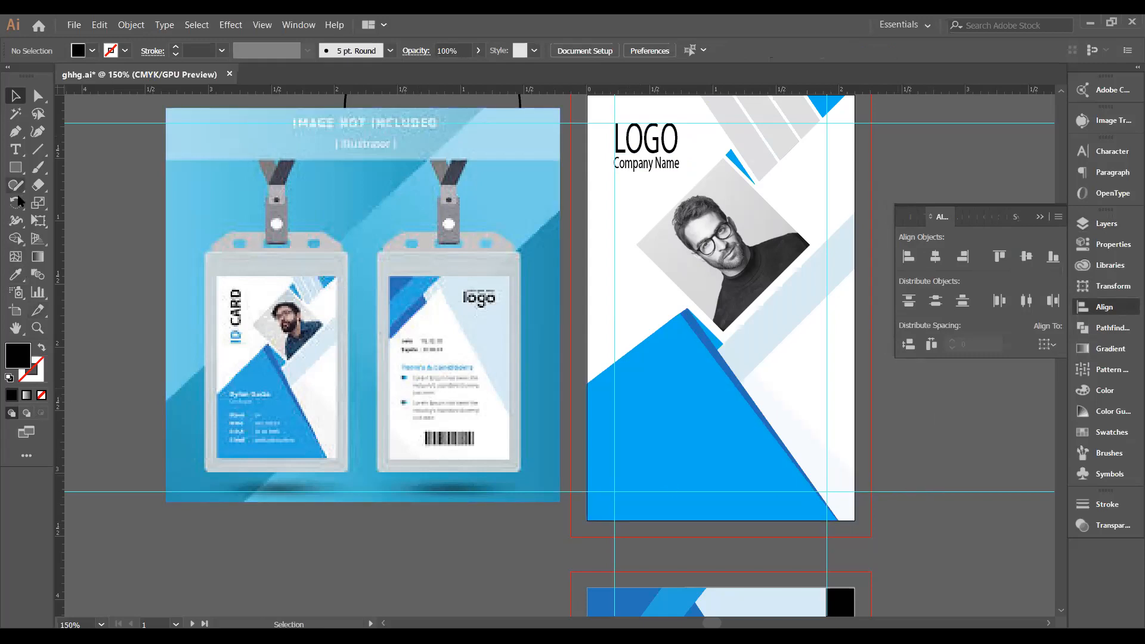
Add a 7 pt 'Lorem :000000000' info row on the blue area below the portrait.
click(15, 150)
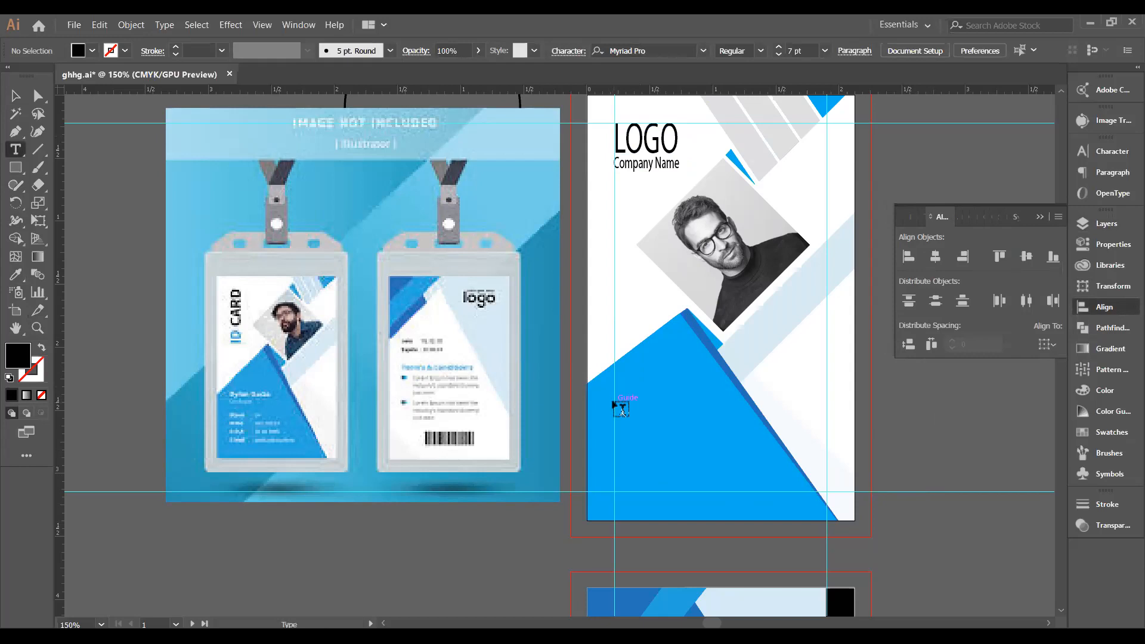
click(615, 402)
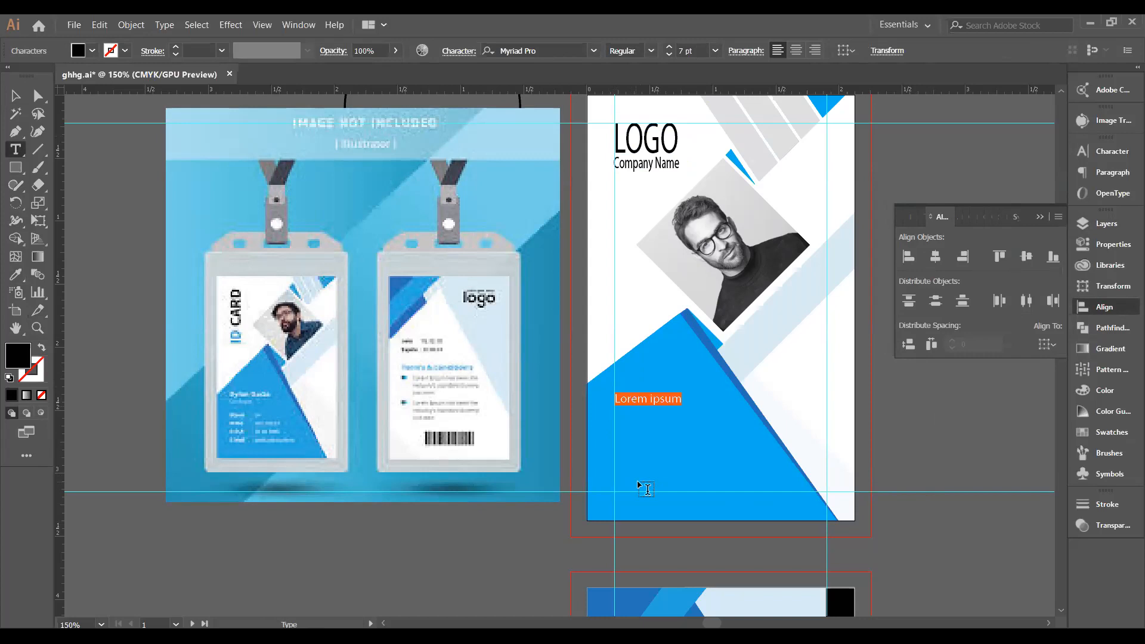
key(Right)
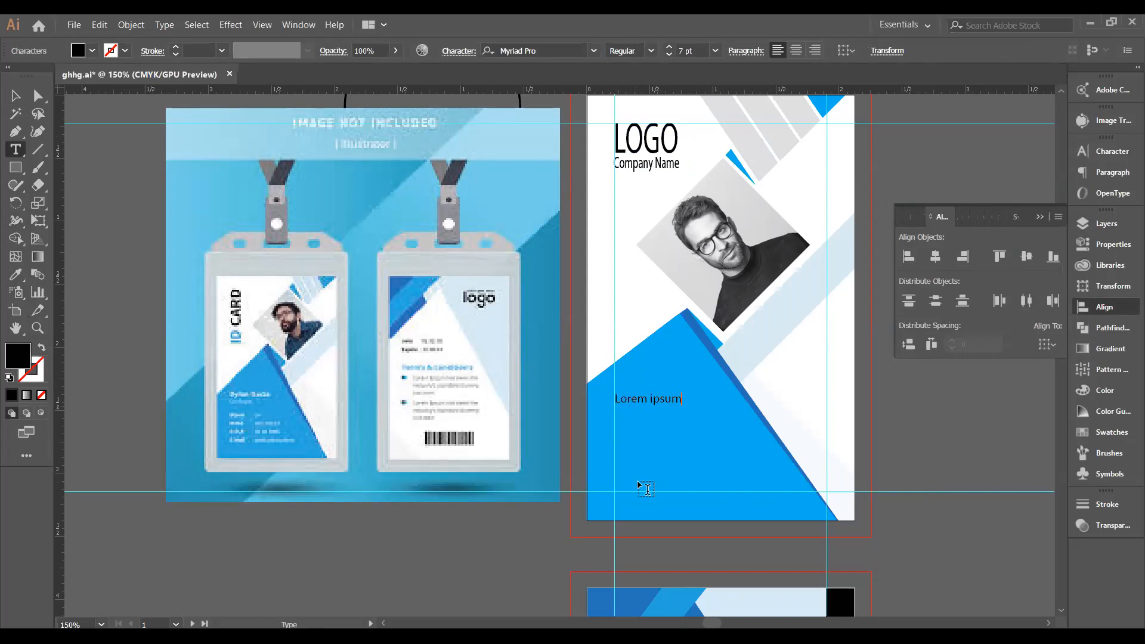
key(BackSpace)
key(BackSpace)
key(BackSpace)
key(BackSpace)
text(000000000)
key(Escape)
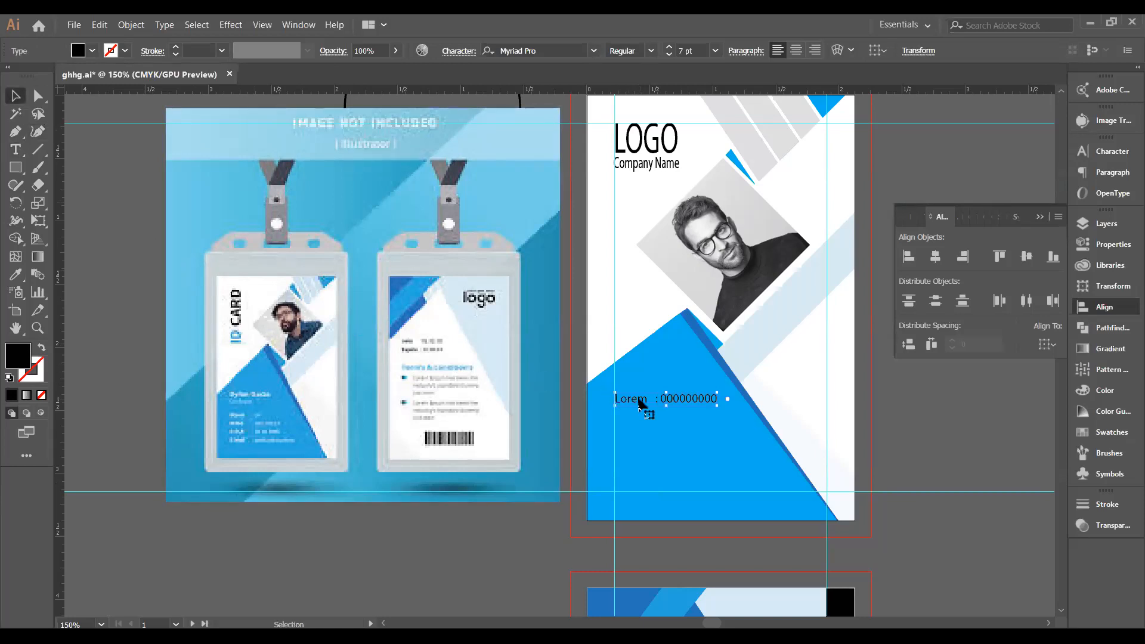
Copy the info row straight down, repeating with Ctrl+D, to make four Lorem rows.
drag(640, 403, 642, 427)
key(ctrl+d)
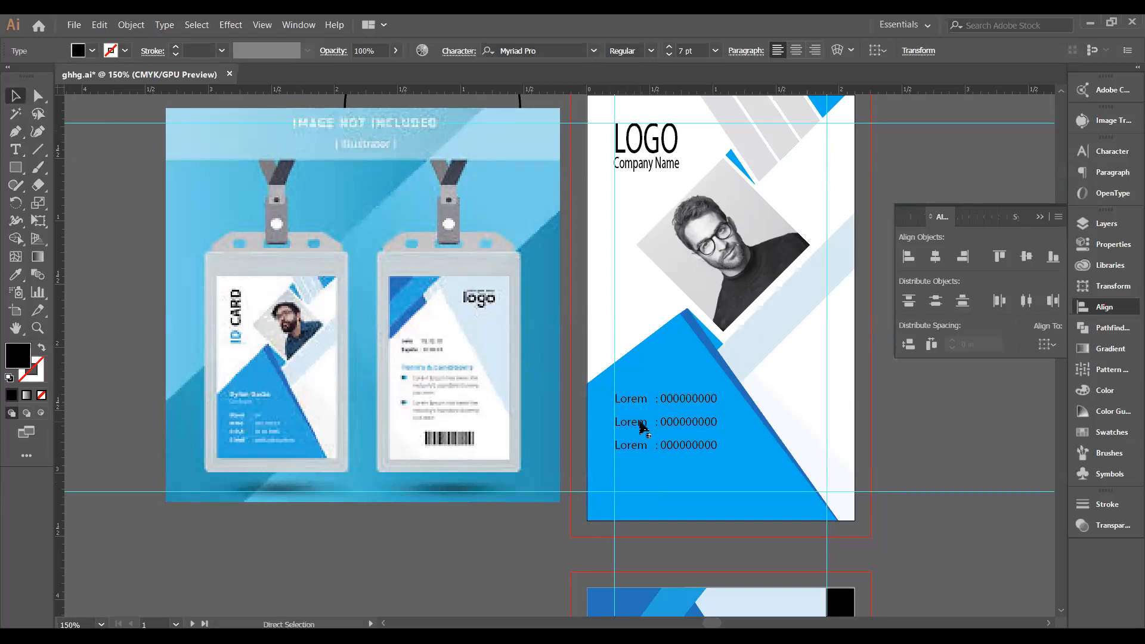
key(ctrl+d)
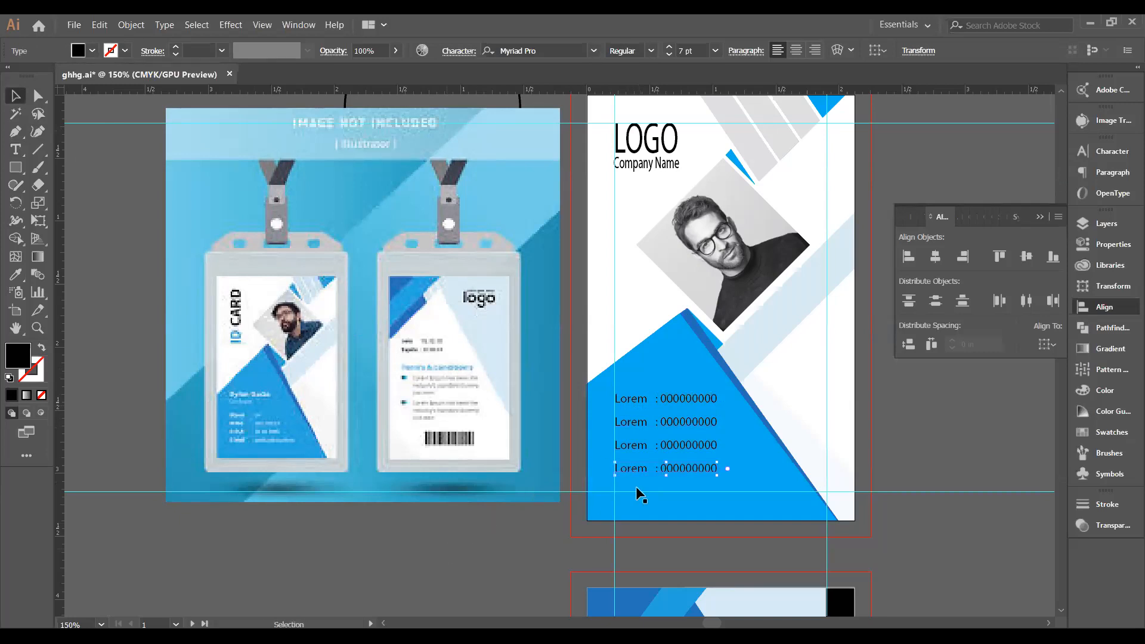
click(636, 485)
Left-align the info rows with the LOGO and Company Name block.
click(641, 404)
shift+click(640, 418)
shift+click(643, 465)
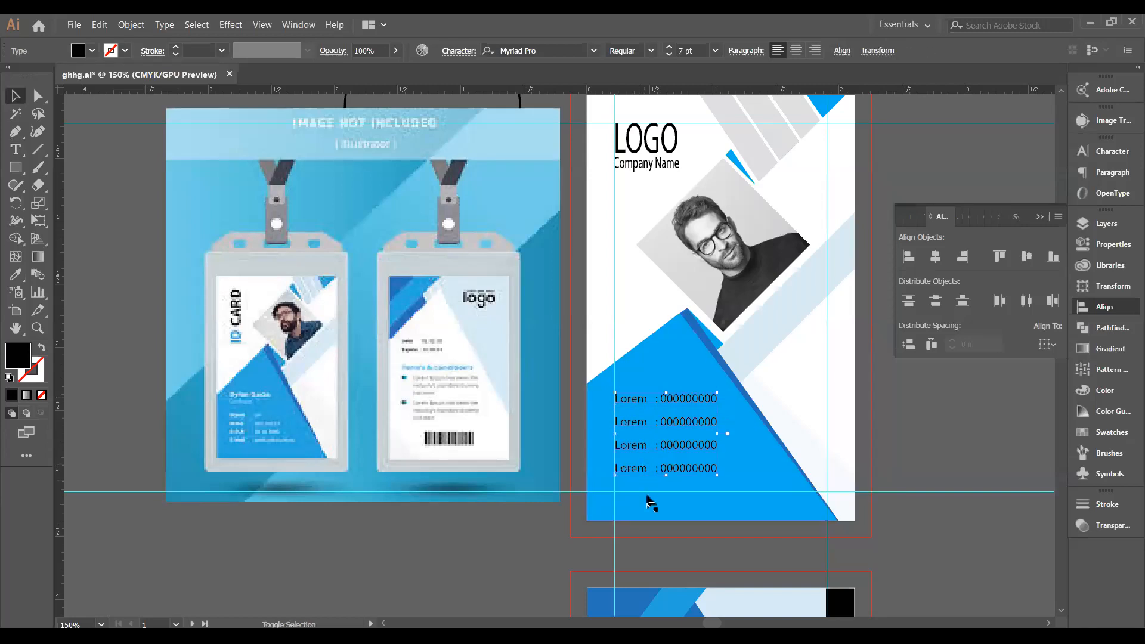
key(Down)
key(Down)
key(Down)
key(Down)
key(Down)
key(Down)
key(Down)
key(Down)
key(Down)
key(Down)
key(Down)
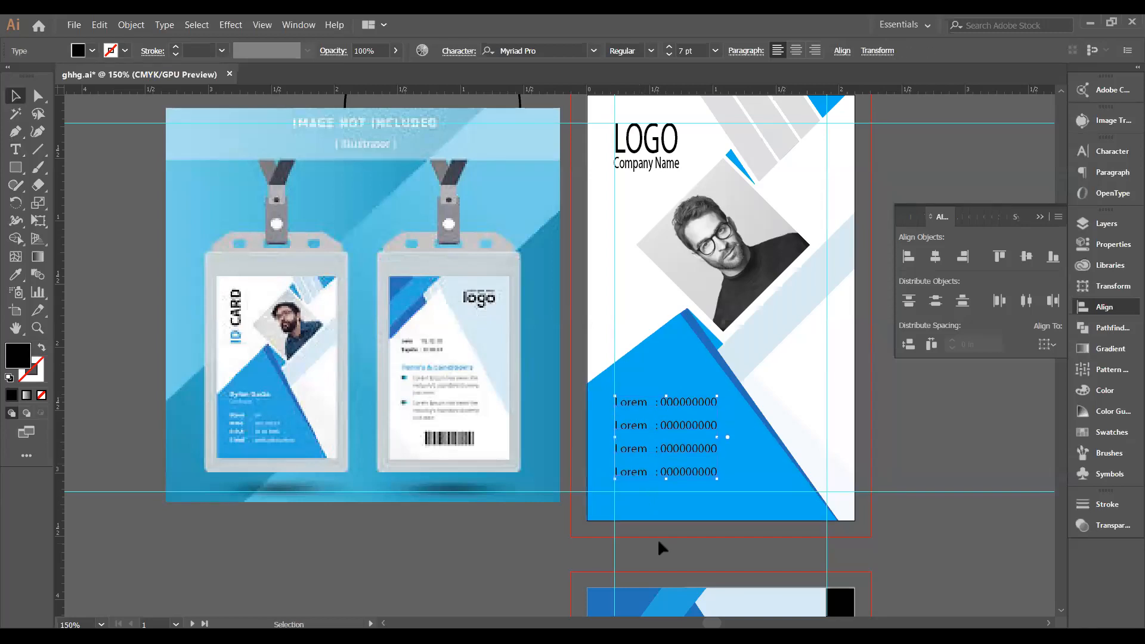
key(Up)
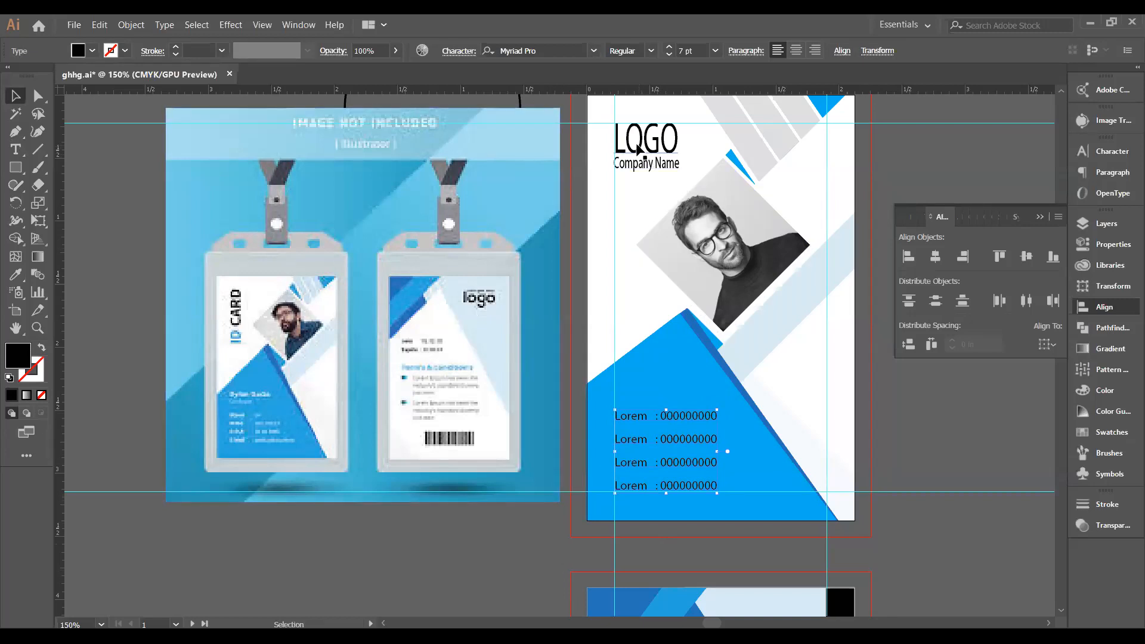
shift+click(638, 150)
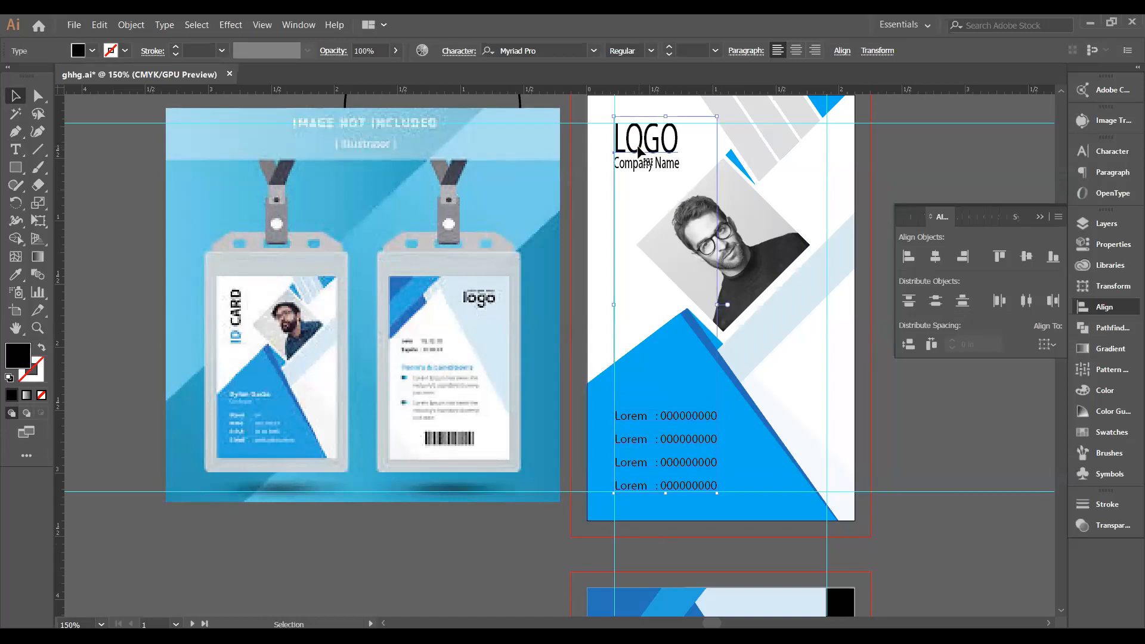
click(905, 257)
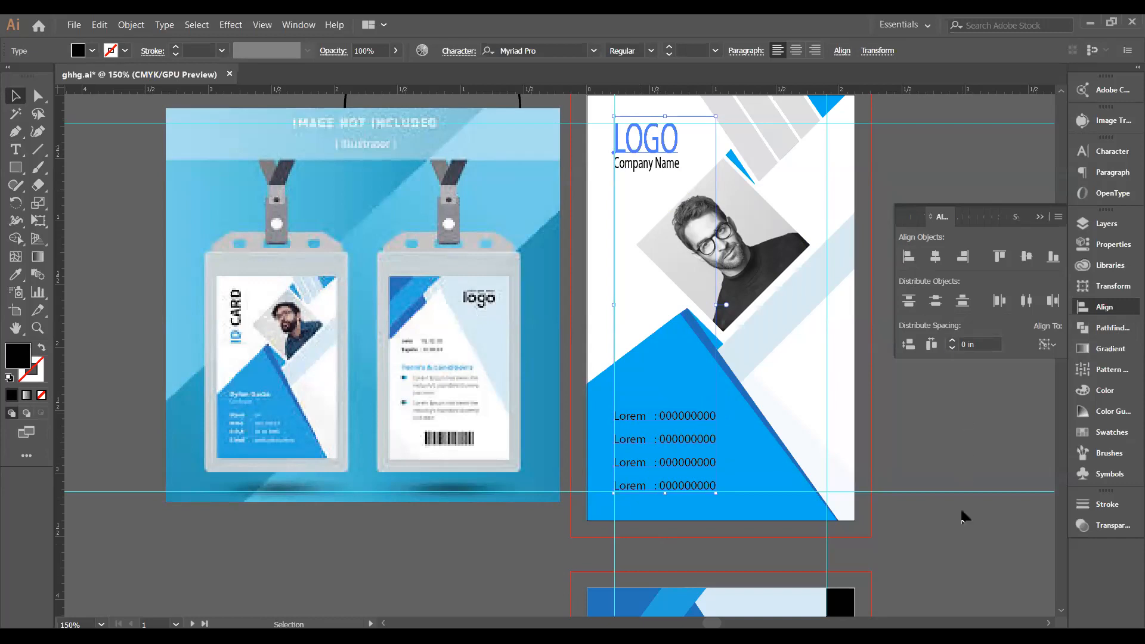
click(960, 548)
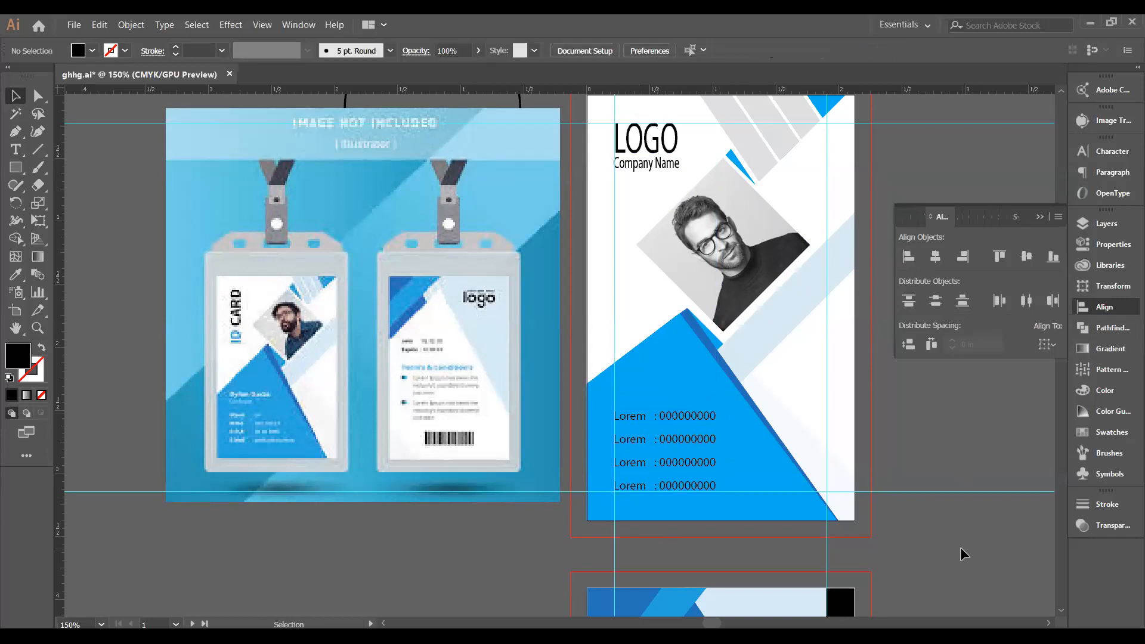
Select the top, third and fourth Lorem info rows together.
click(695, 420)
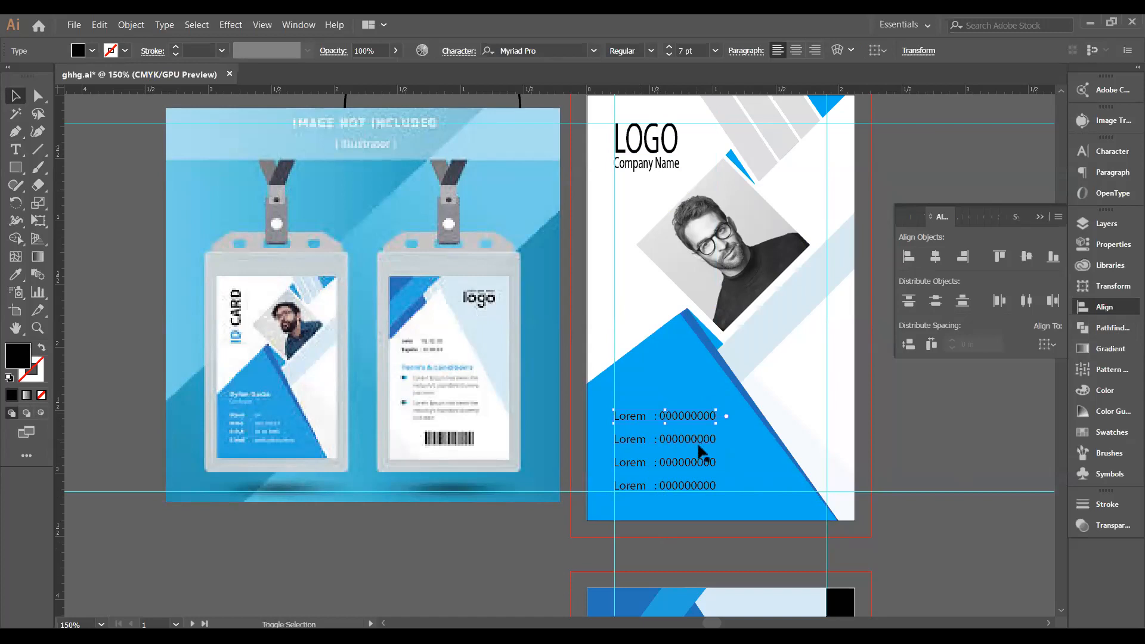
shift+click(703, 477)
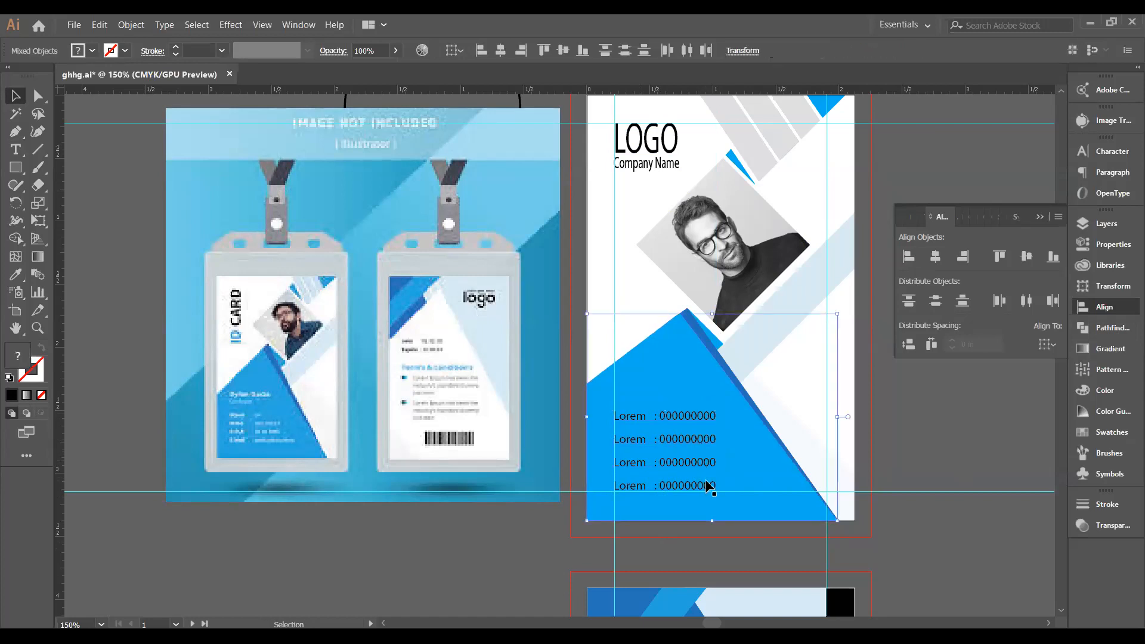
click(893, 543)
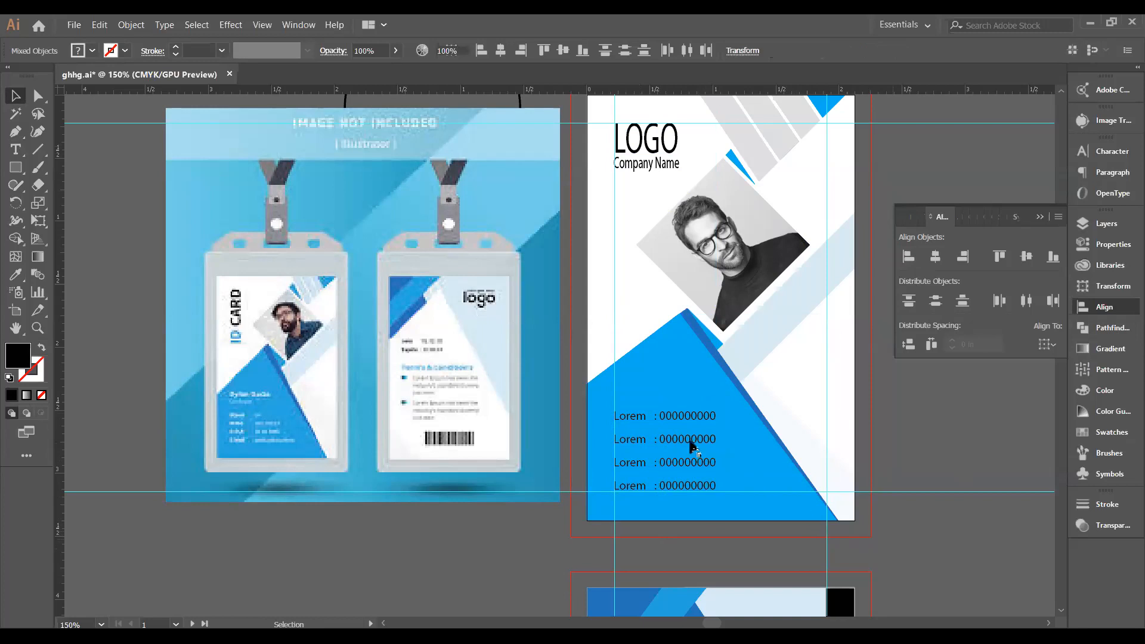
click(668, 424)
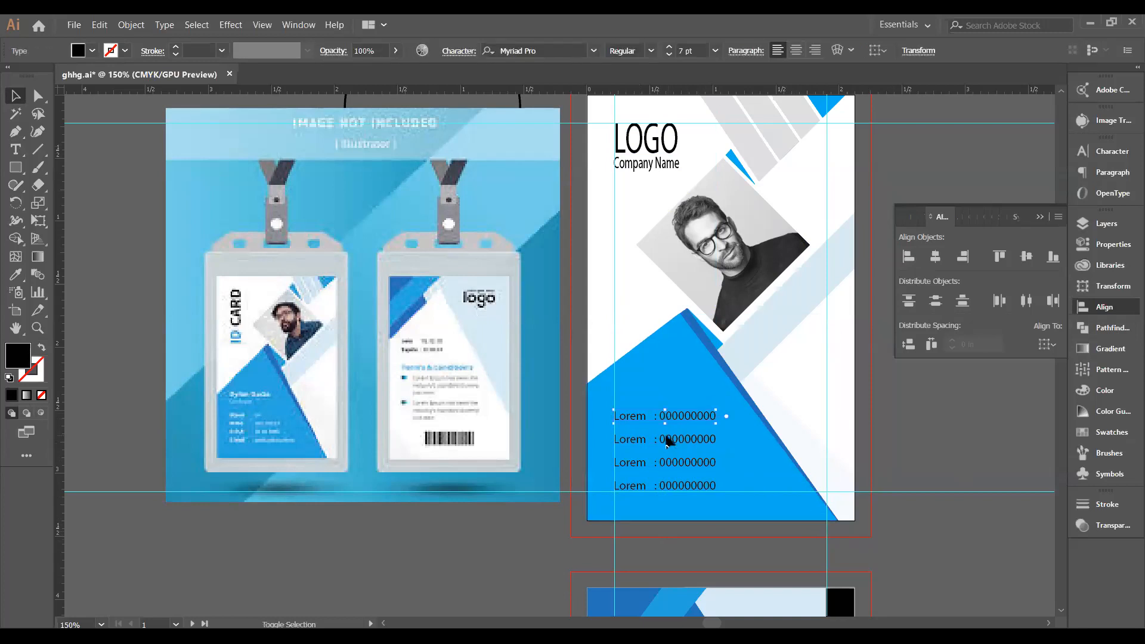
shift+click(669, 460)
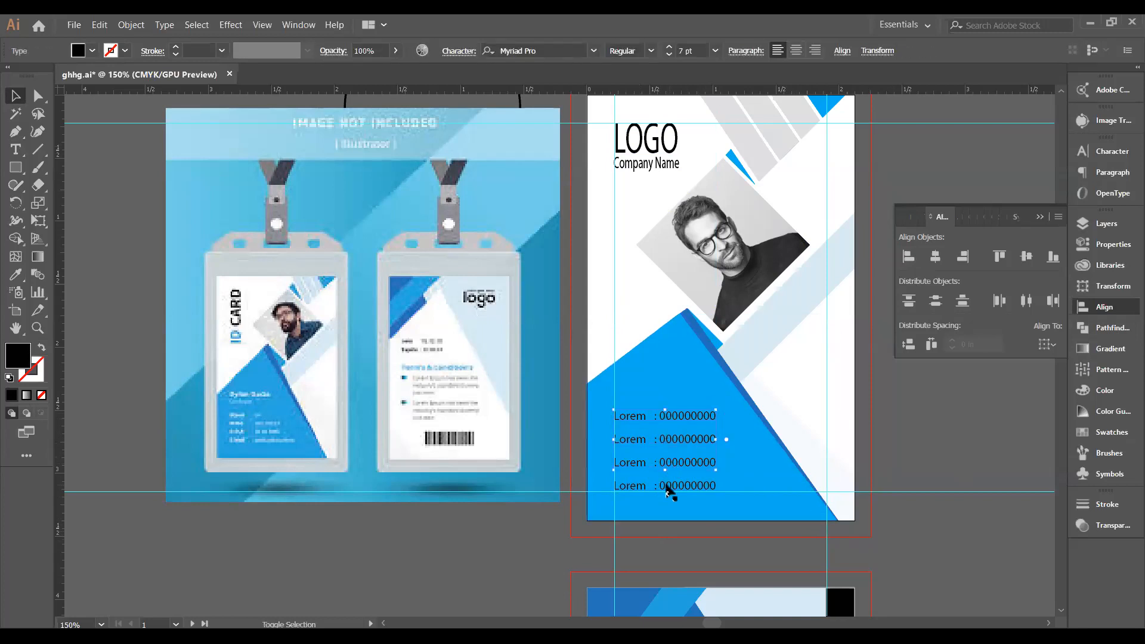
shift+click(665, 486)
Try Vertical Distribute Center and Top on the info rows, undoing both to keep the original spacing.
click(1055, 345)
click(1051, 377)
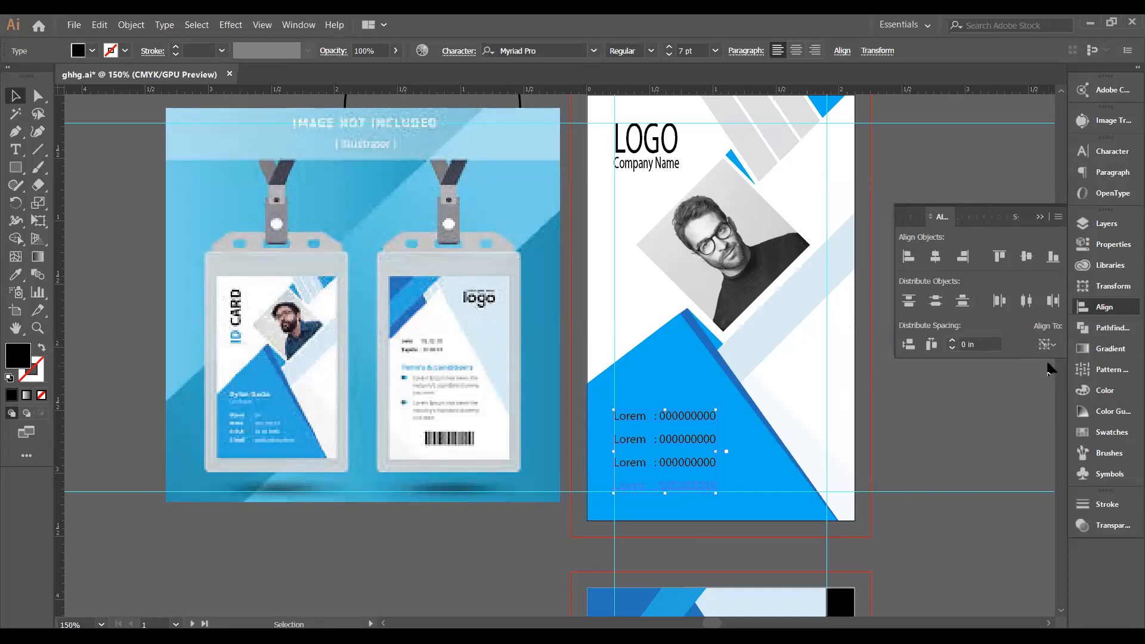
click(1048, 345)
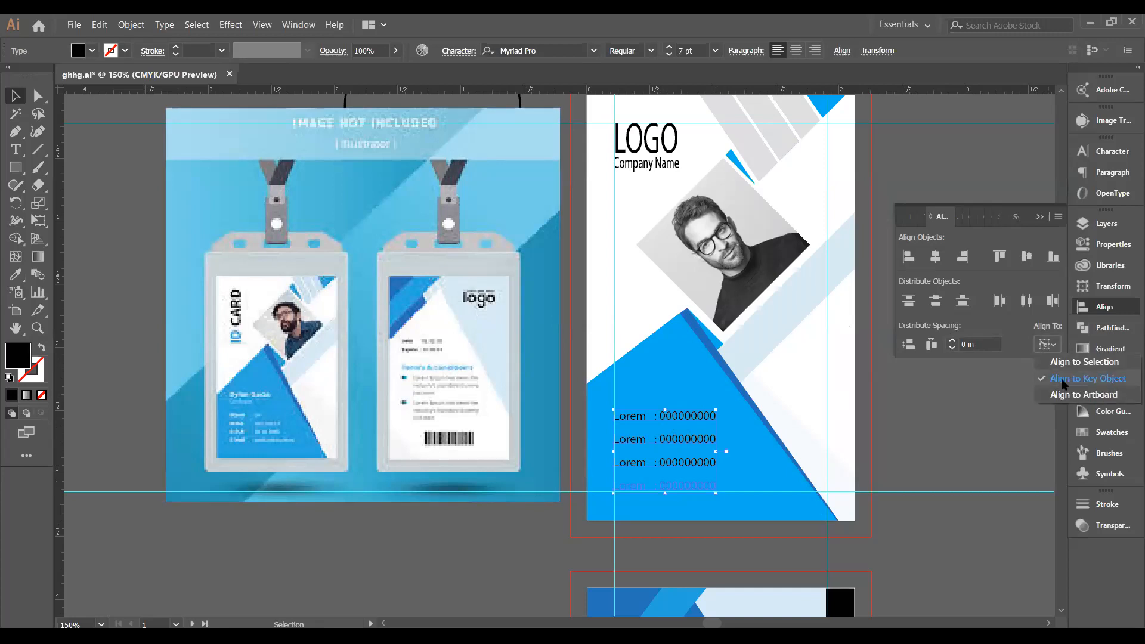
click(1064, 363)
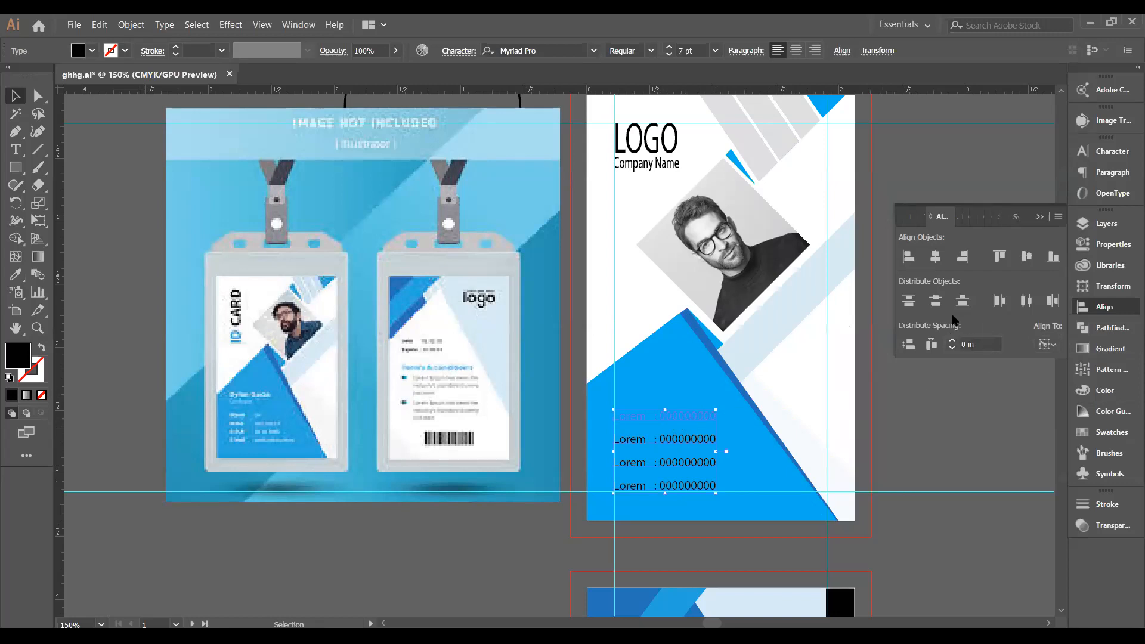
click(937, 302)
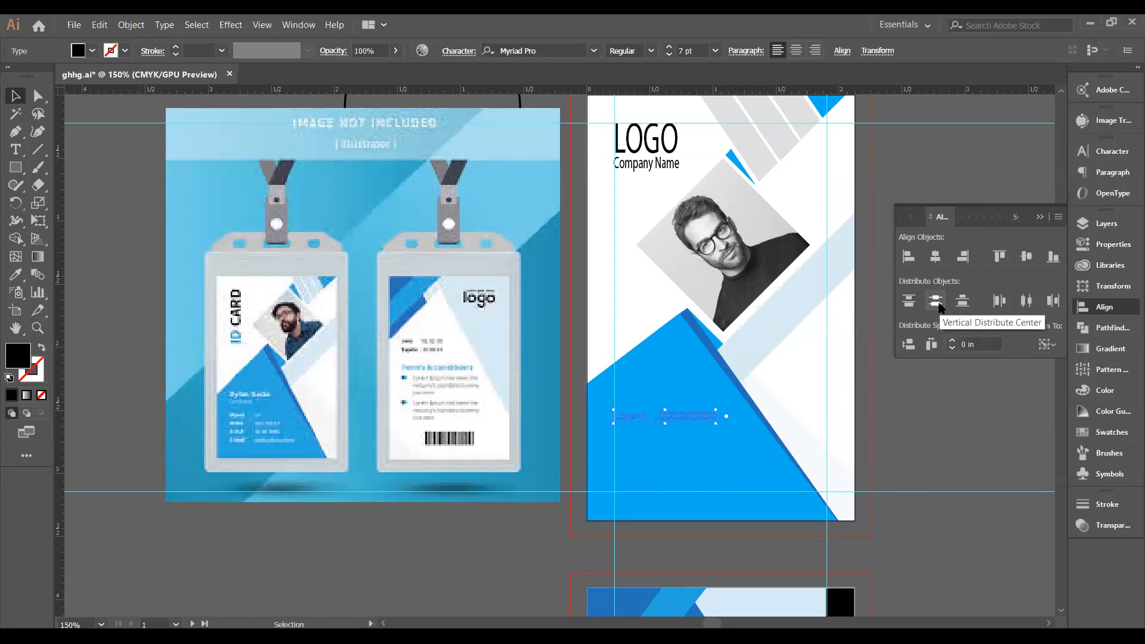
key(ctrl+z)
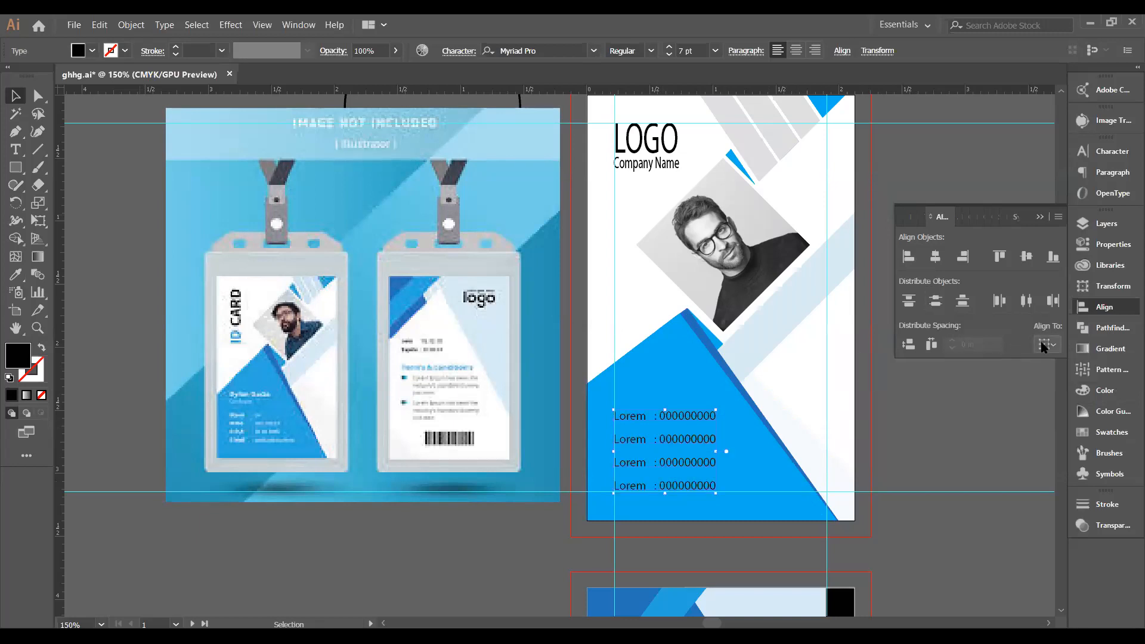
click(665, 413)
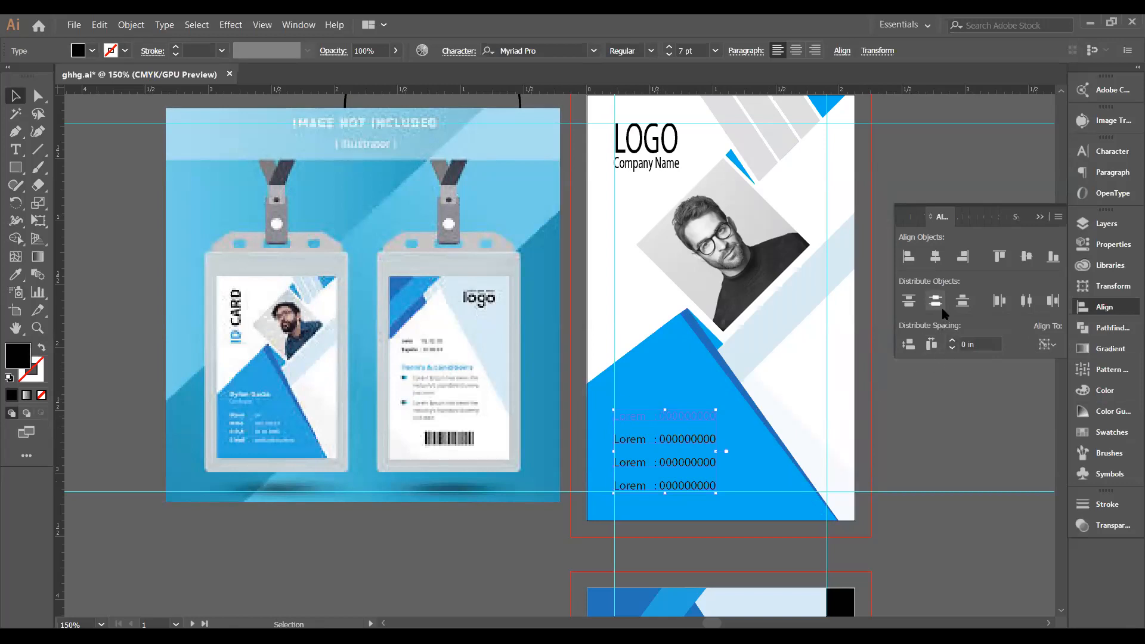
click(910, 302)
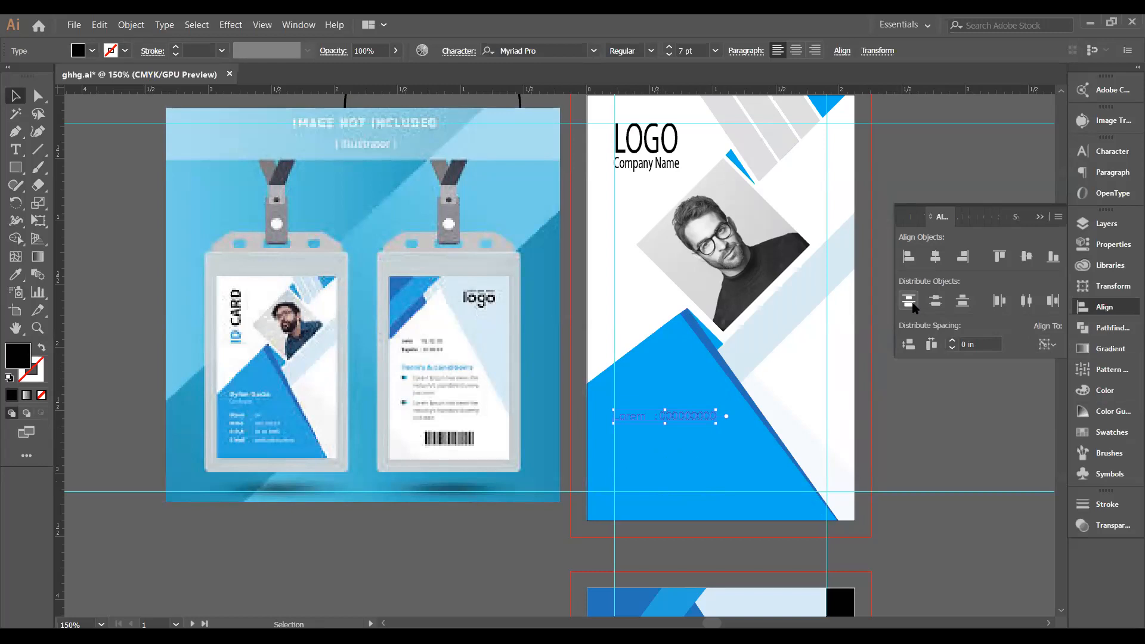
key(ctrl+z)
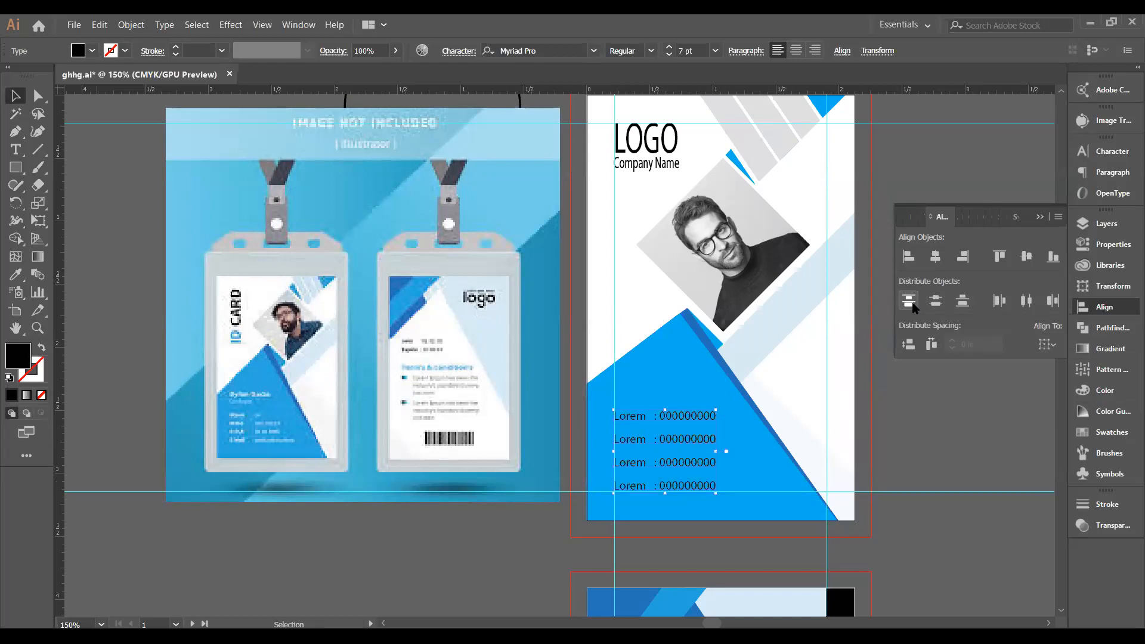
Deselect the info rows and close the Align panel.
click(1045, 344)
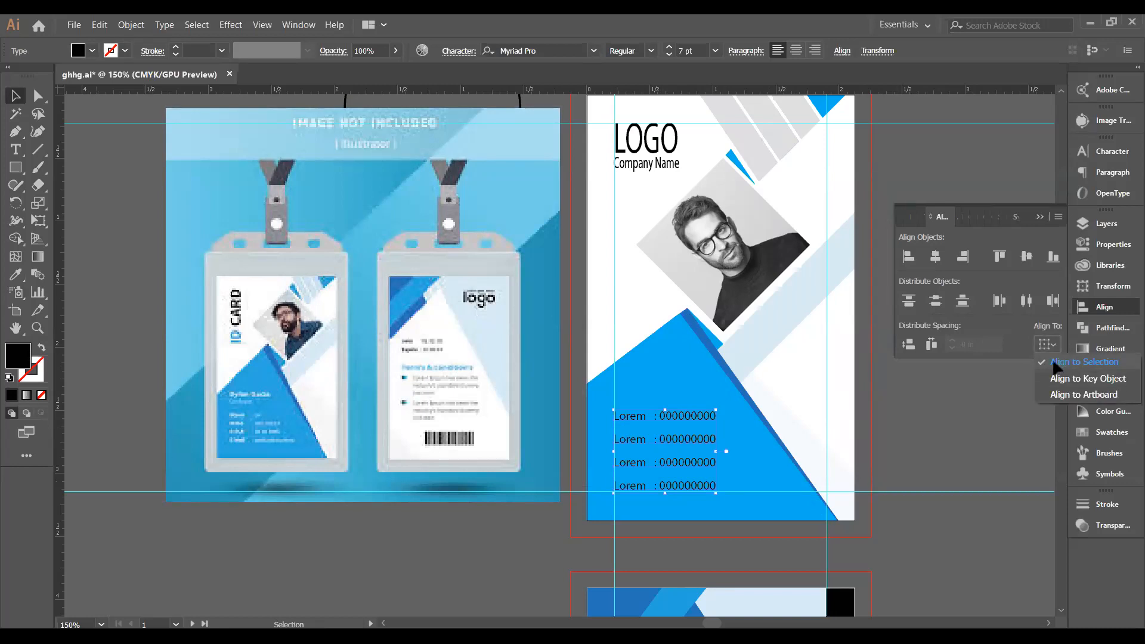
click(968, 314)
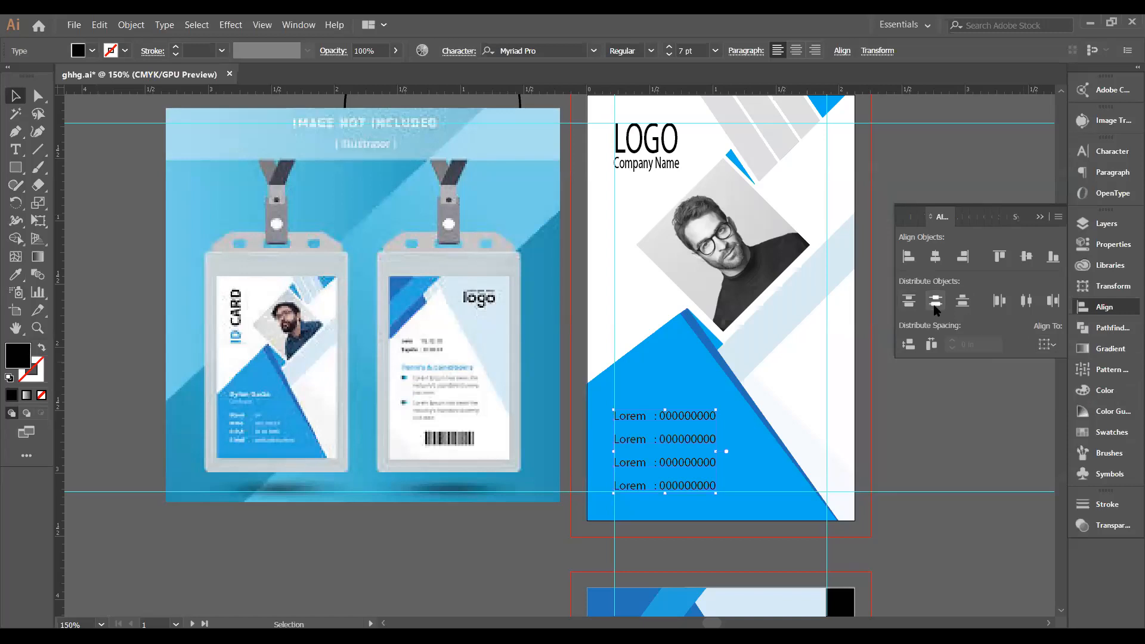
click(956, 451)
click(1039, 217)
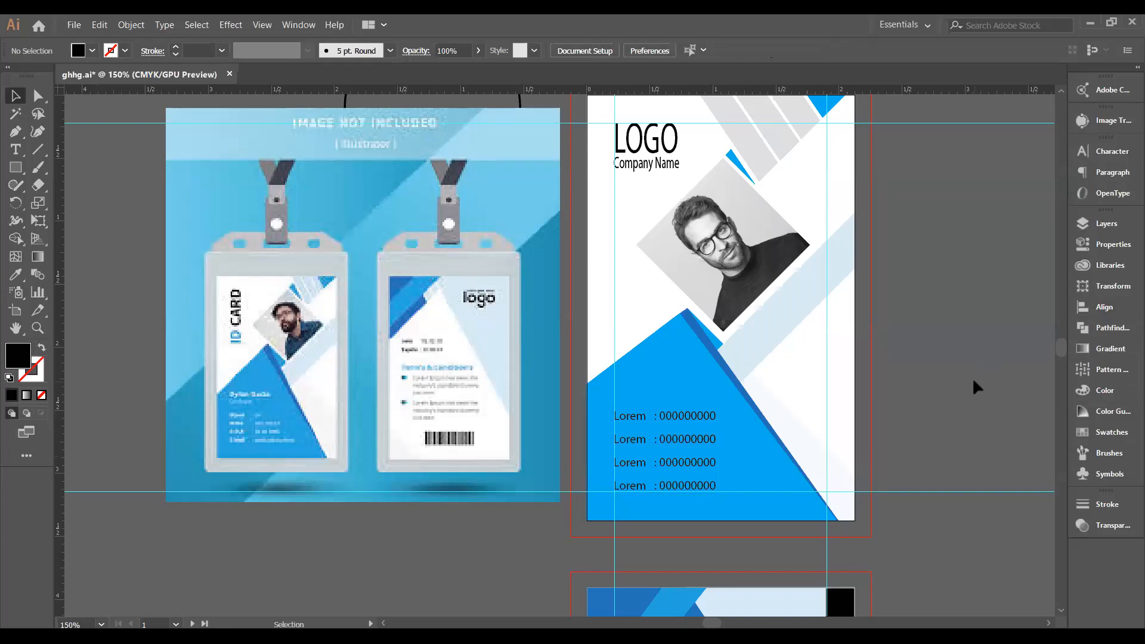
Add the cardholder's name as text above the info rows, enlarged to 11 pt.
key(t)
click(629, 371)
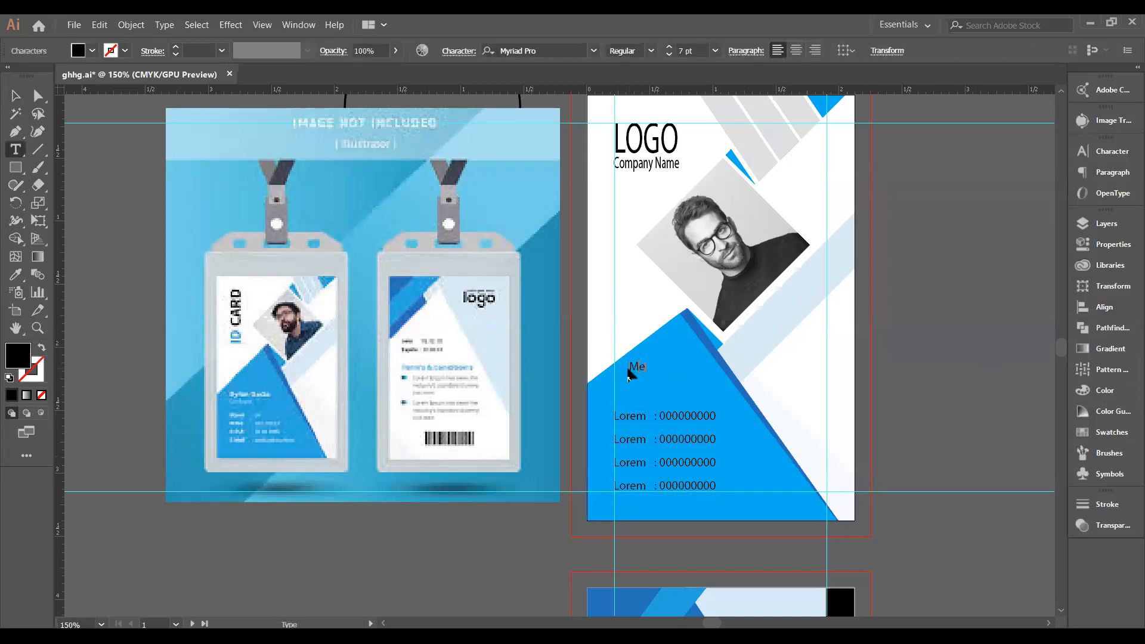
click(15, 95)
key(Escape)
click(671, 48)
click(670, 48)
click(670, 48)
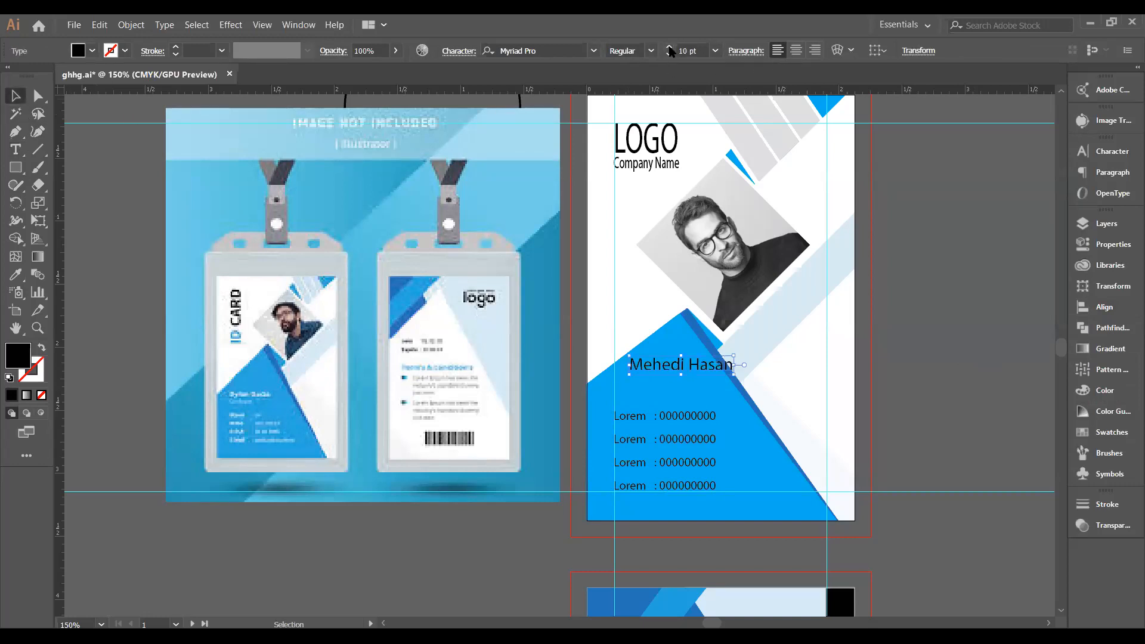
click(670, 48)
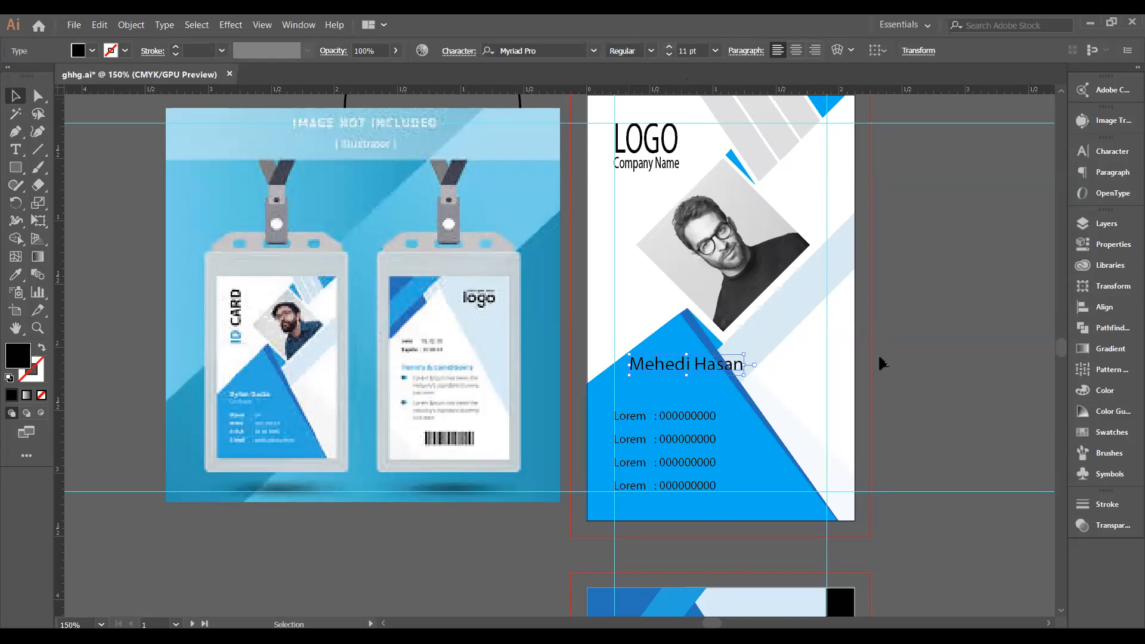
click(786, 411)
Type 'Graphics Designer' below the name, shrink it to 7 pt, and nudge it down-left.
click(16, 149)
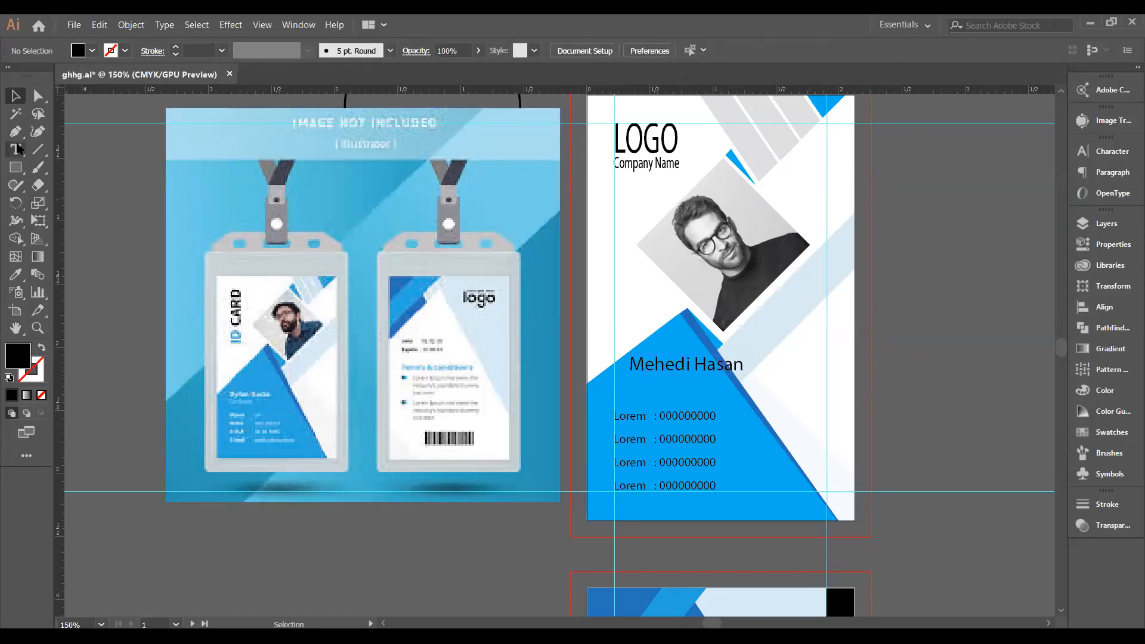
click(633, 375)
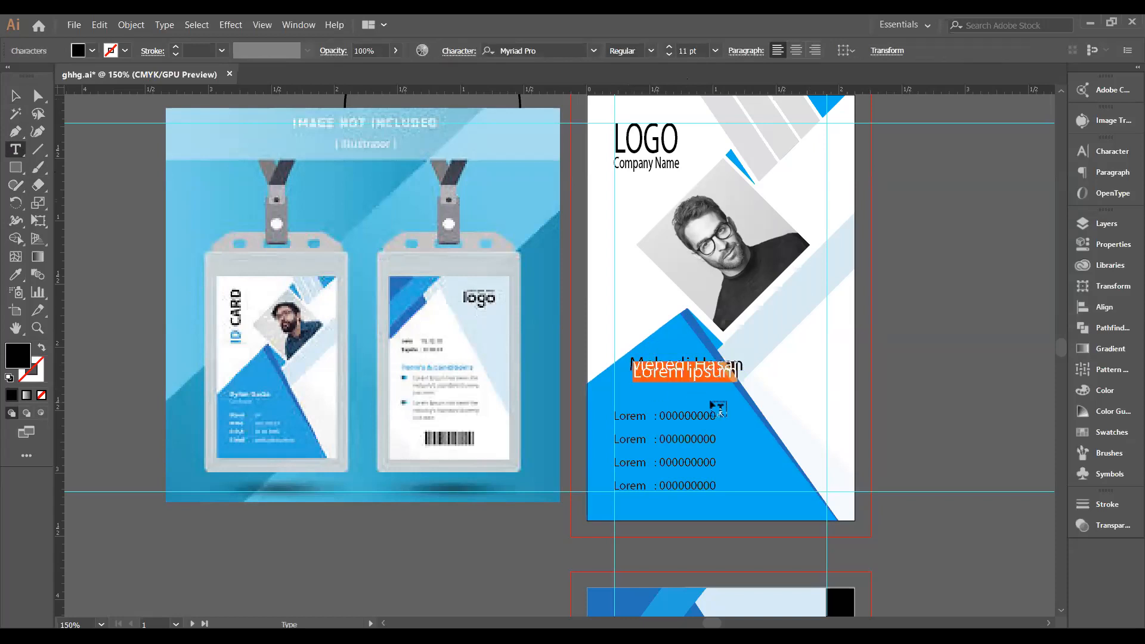
text(Gra)
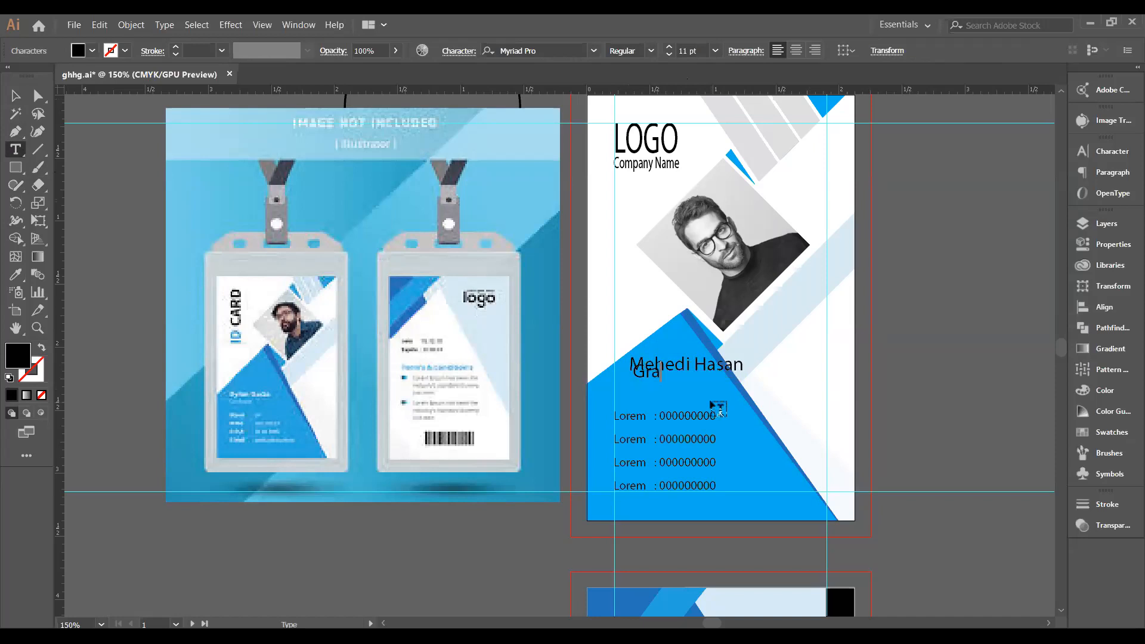
text(phics Designer)
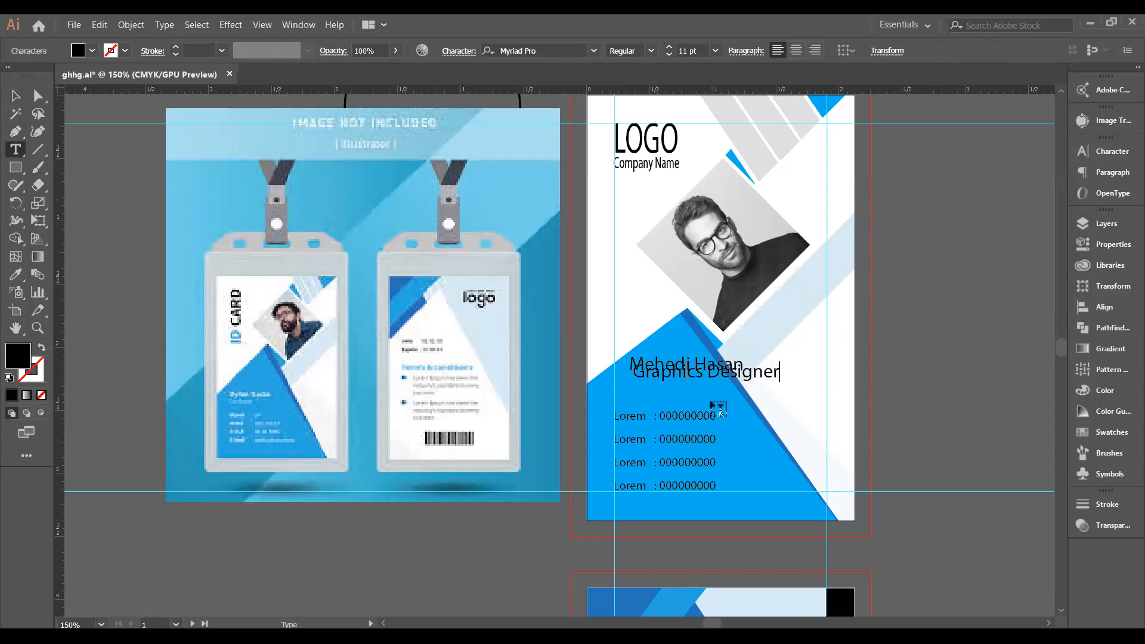
key(Escape)
key(v)
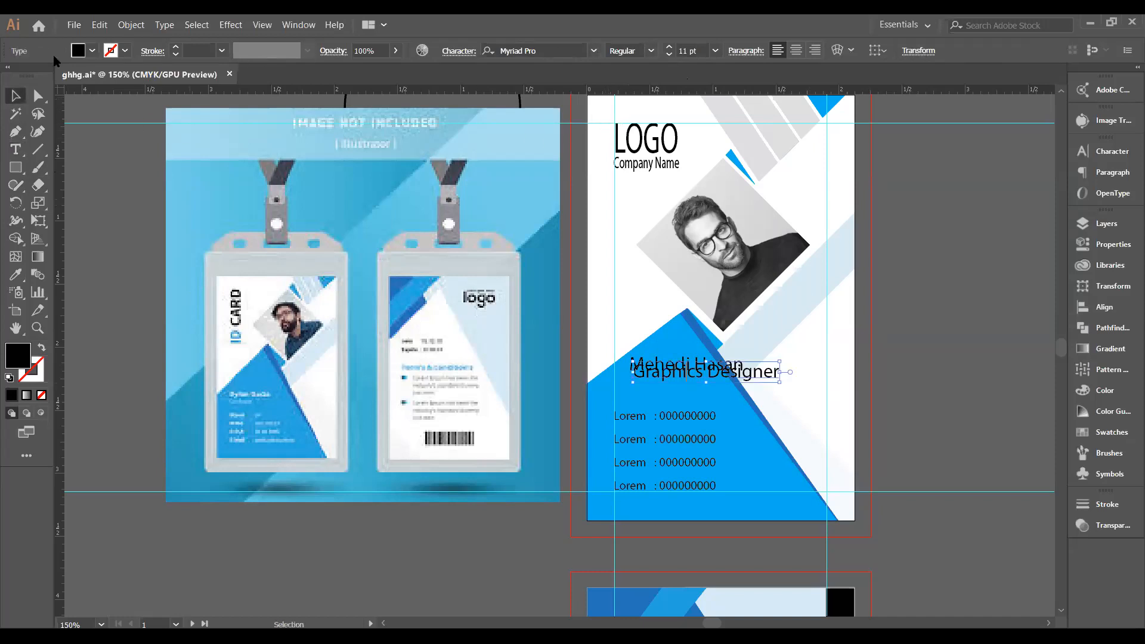
click(669, 54)
click(669, 54)
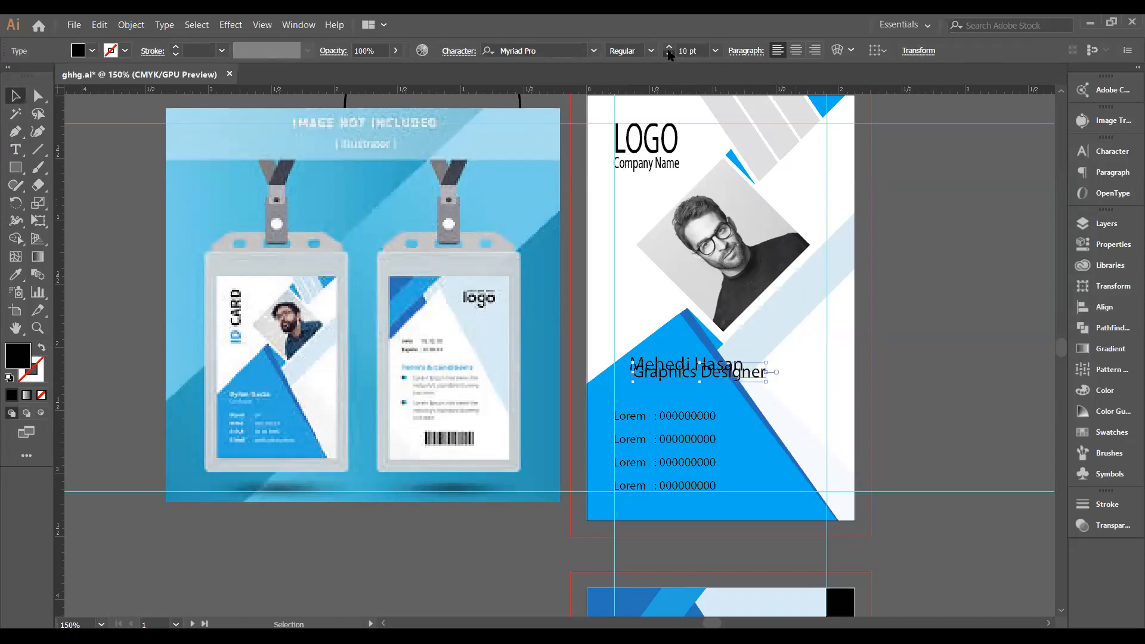
click(669, 54)
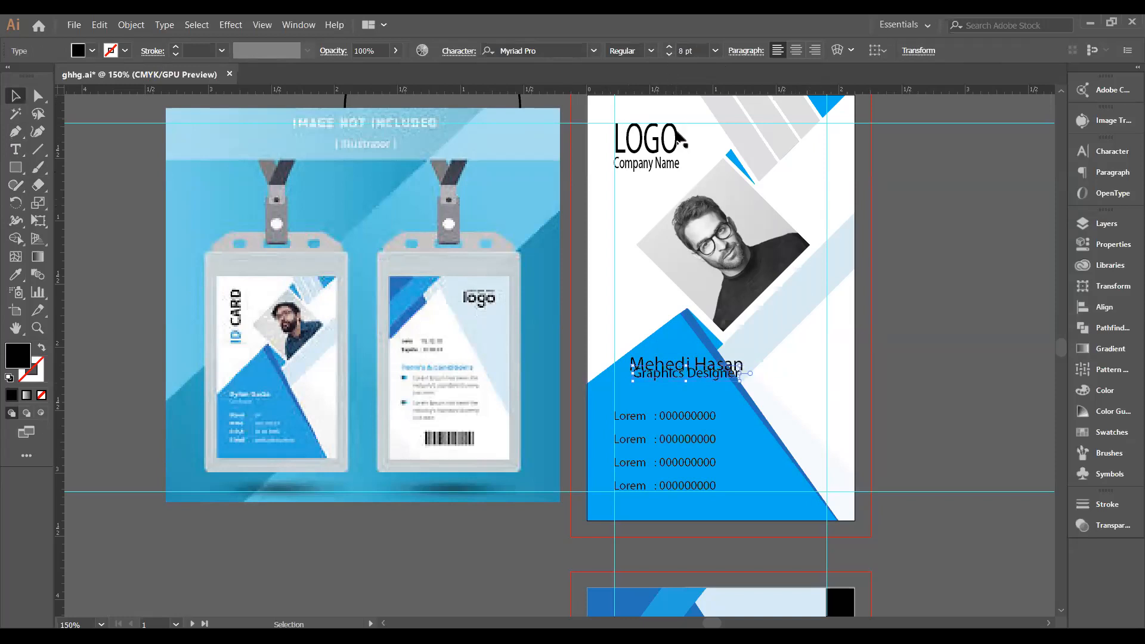
key(Down)
key(Down)
key(Down)
key(Down)
key(Down)
key(Down)
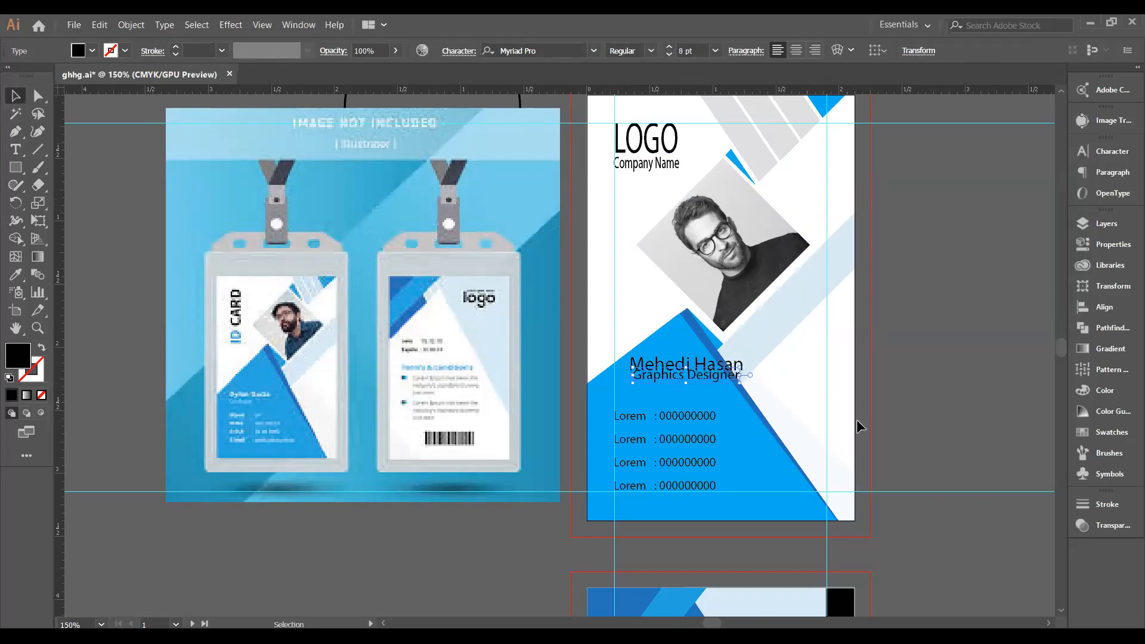
key(Left)
key(Left)
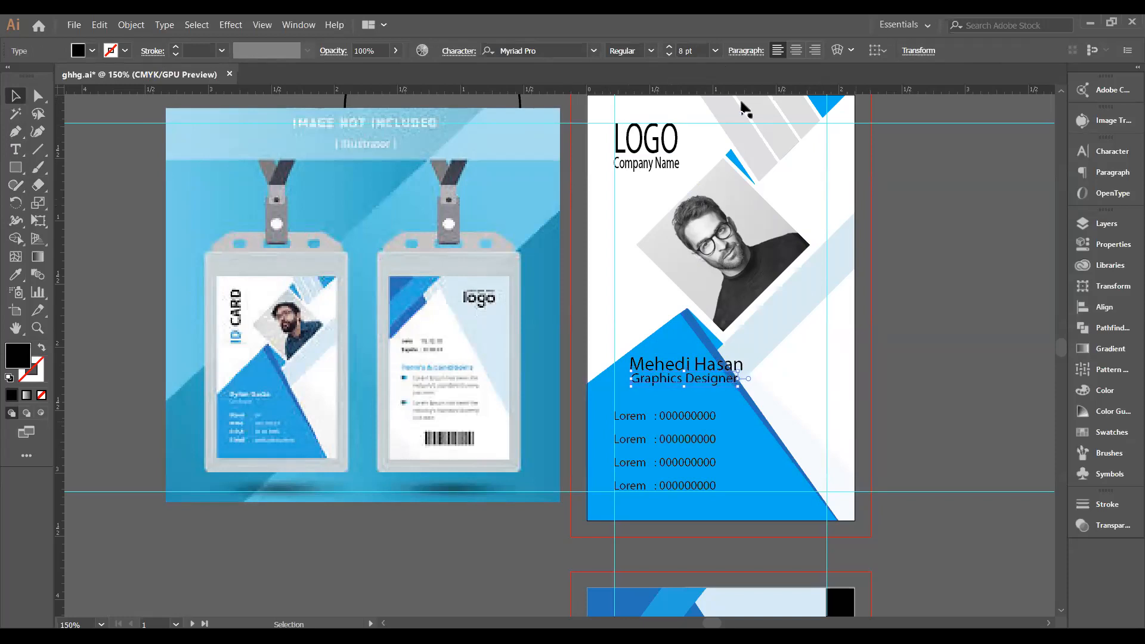
click(670, 55)
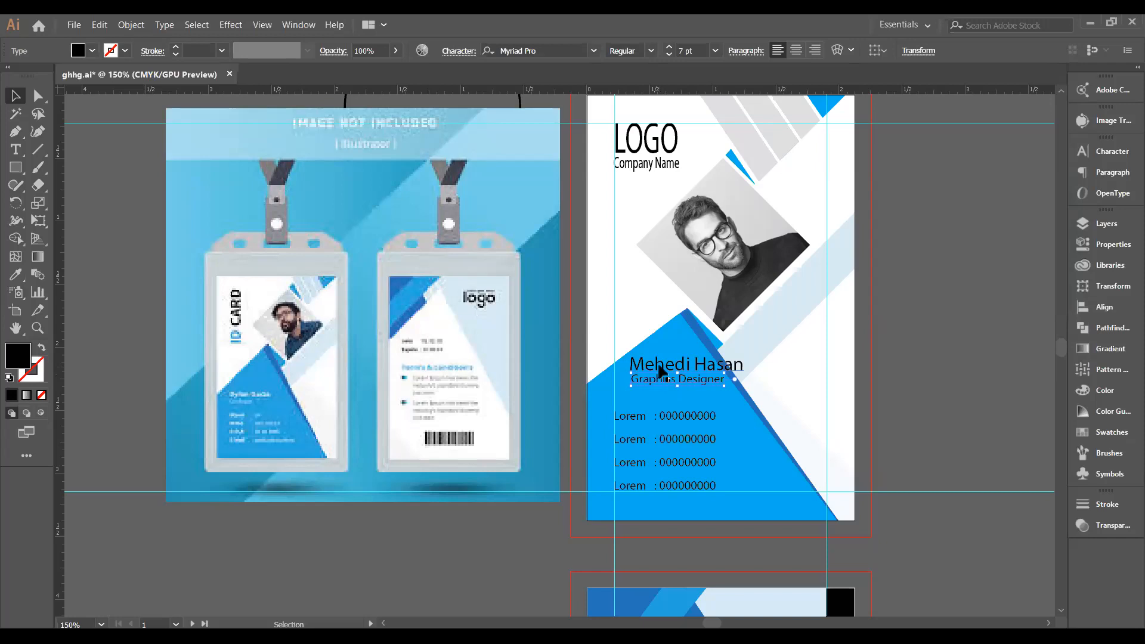
key(shift)
Left-align the name and 'Graphics Designer' text objects and group them with Ctrl+G.
shift+click(659, 367)
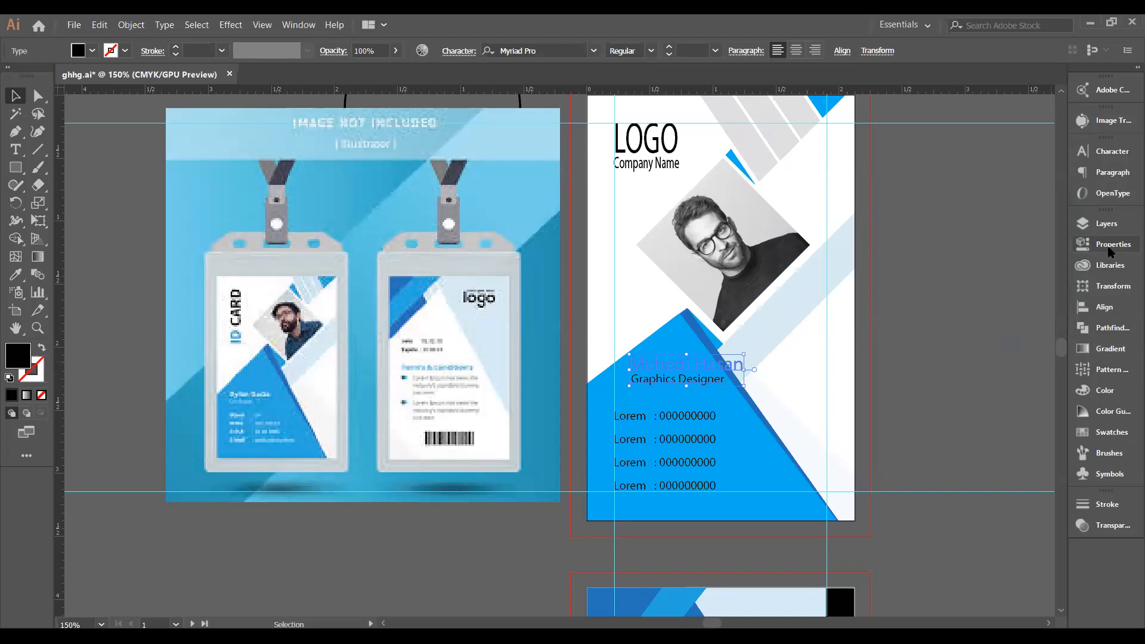
click(1100, 308)
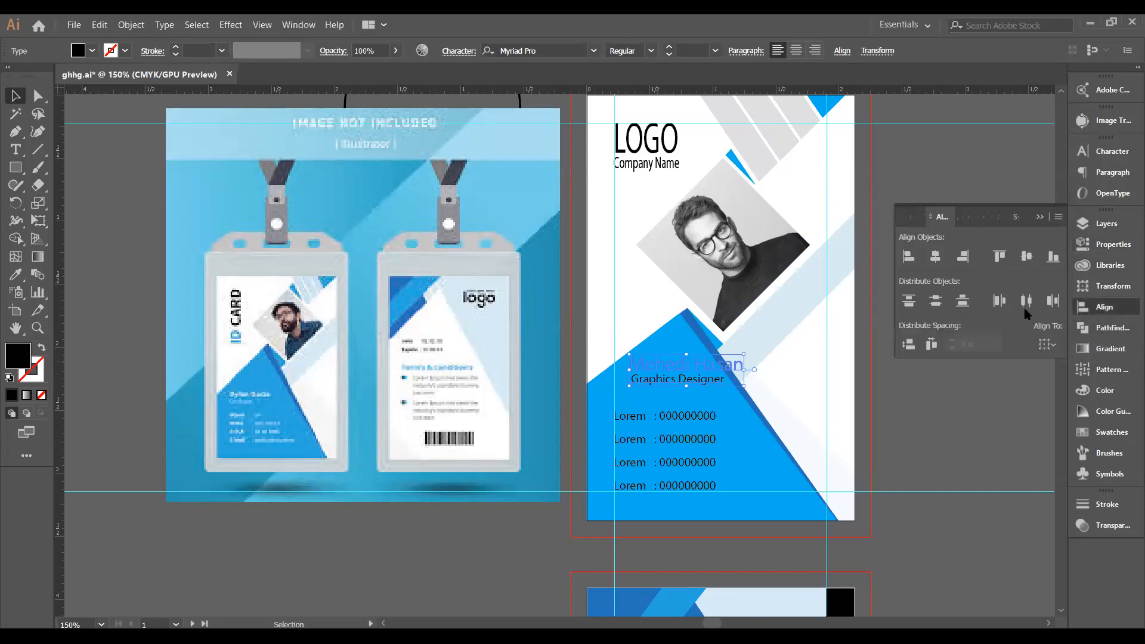
click(908, 256)
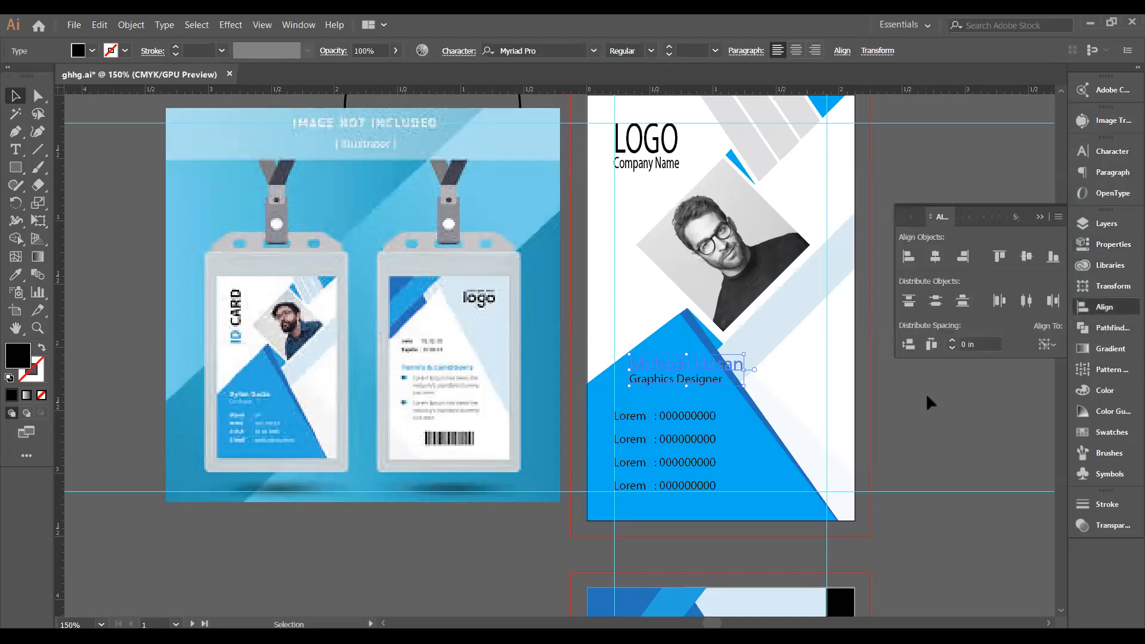
click(926, 393)
click(663, 374)
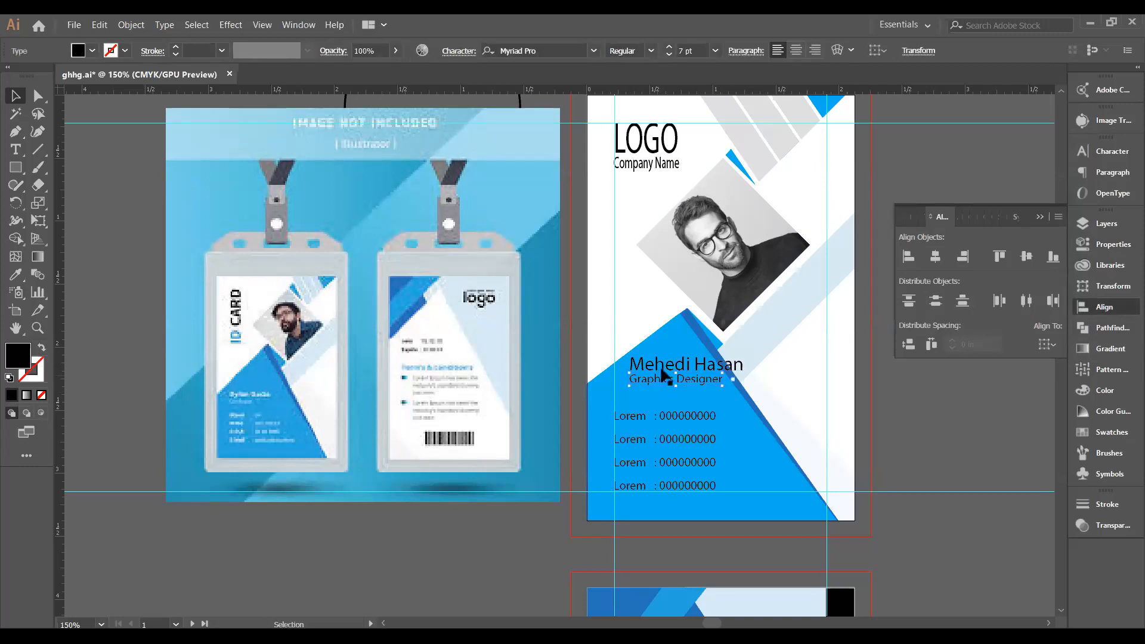
shift+click(661, 367)
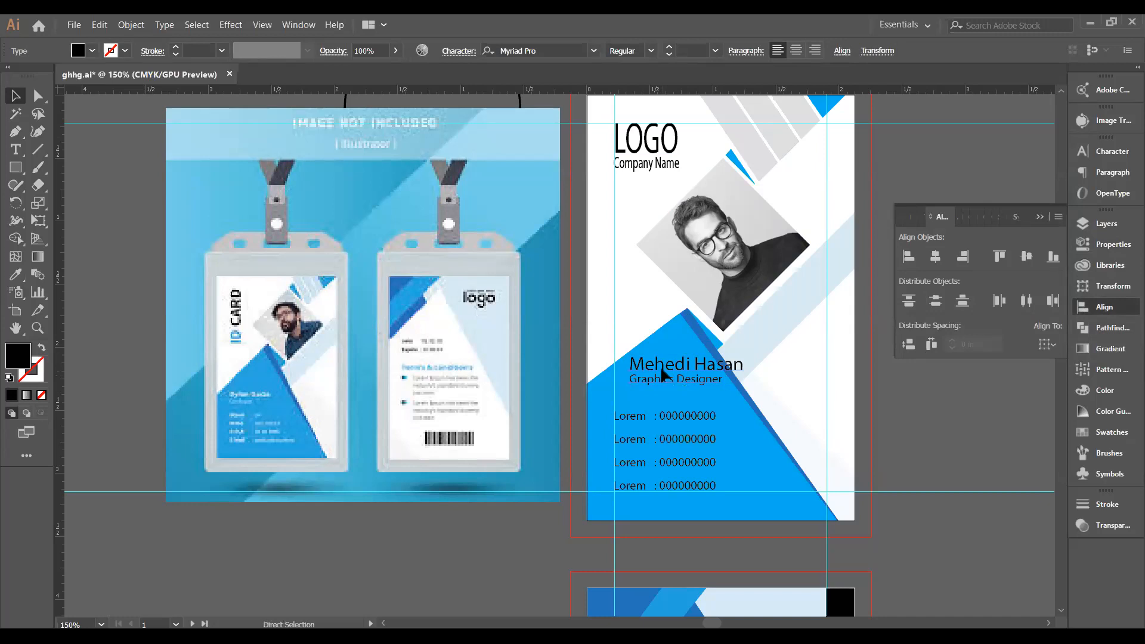
key(ctrl+g)
click(673, 376)
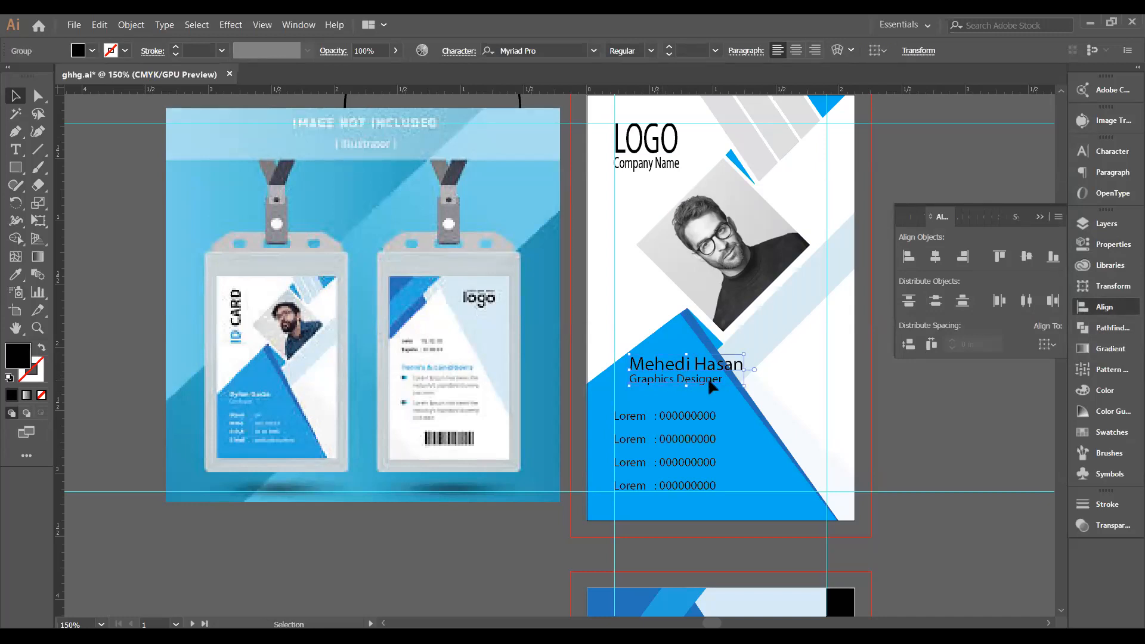
Rotate the name-and-title group 45° and drag it onto the light-blue diagonal band below the portrait.
right_click(701, 371)
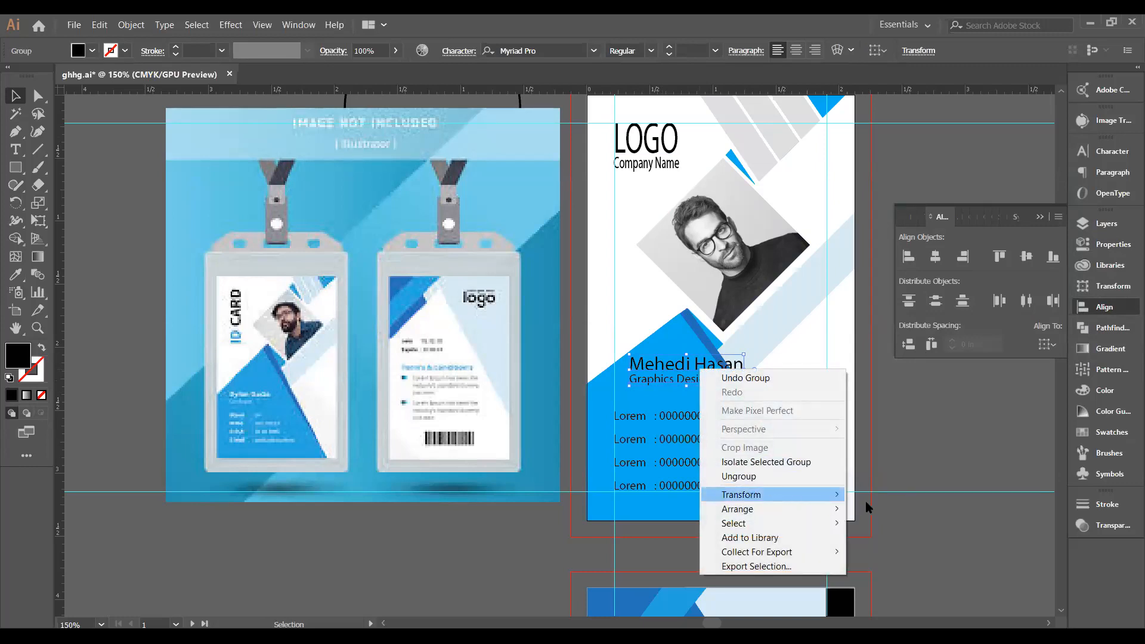
mouse_move(719, 494)
click(906, 529)
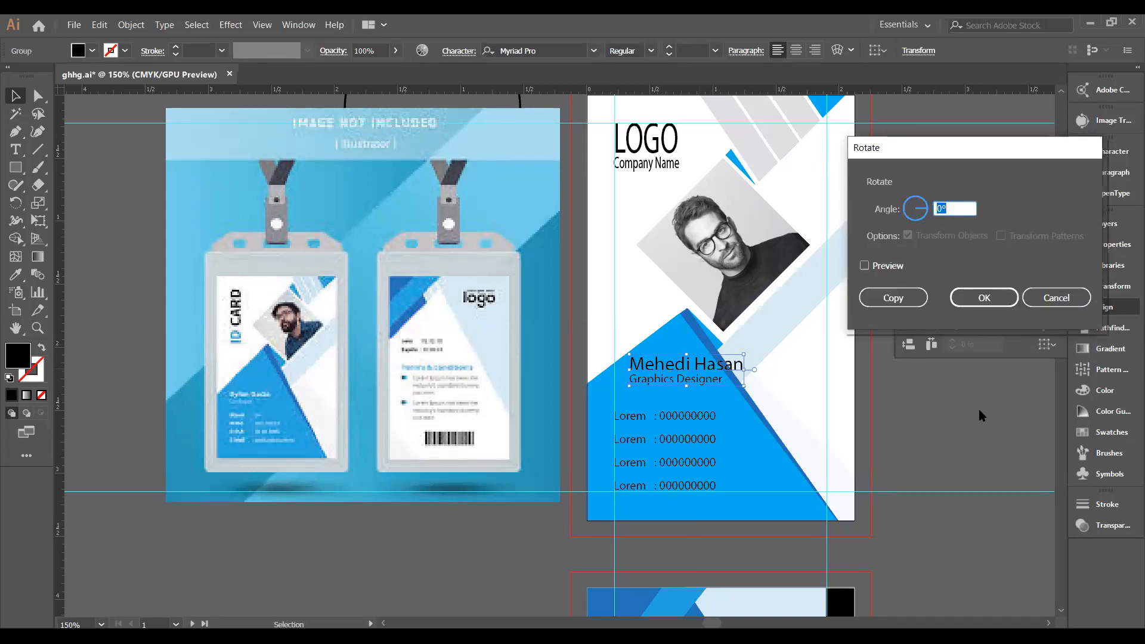
text(45)
click(865, 266)
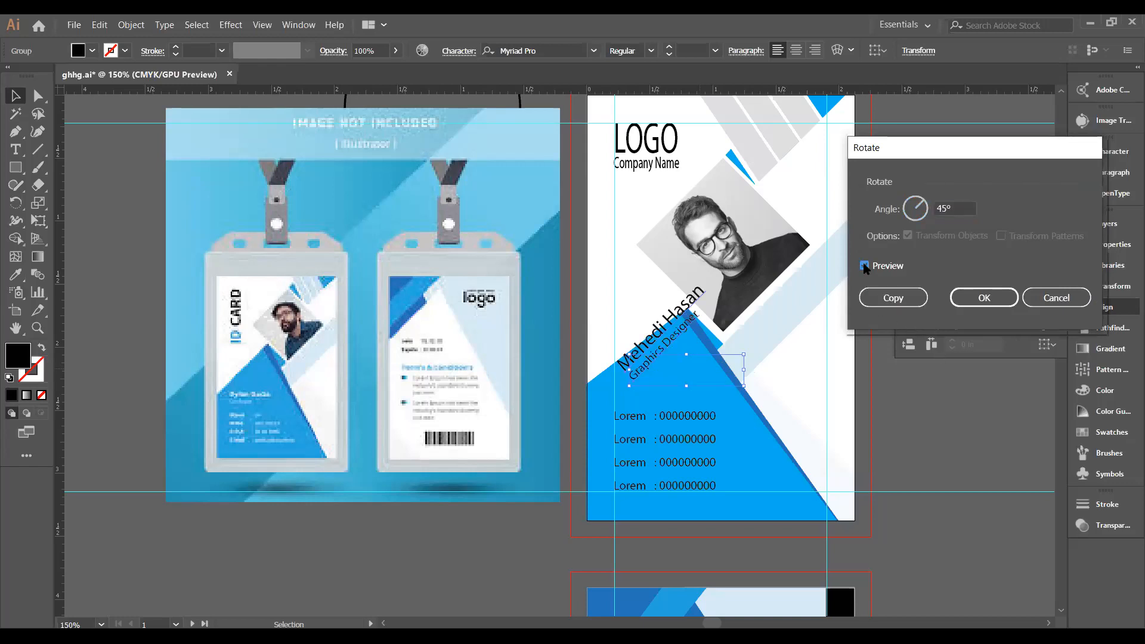
click(983, 298)
drag(684, 326, 775, 298)
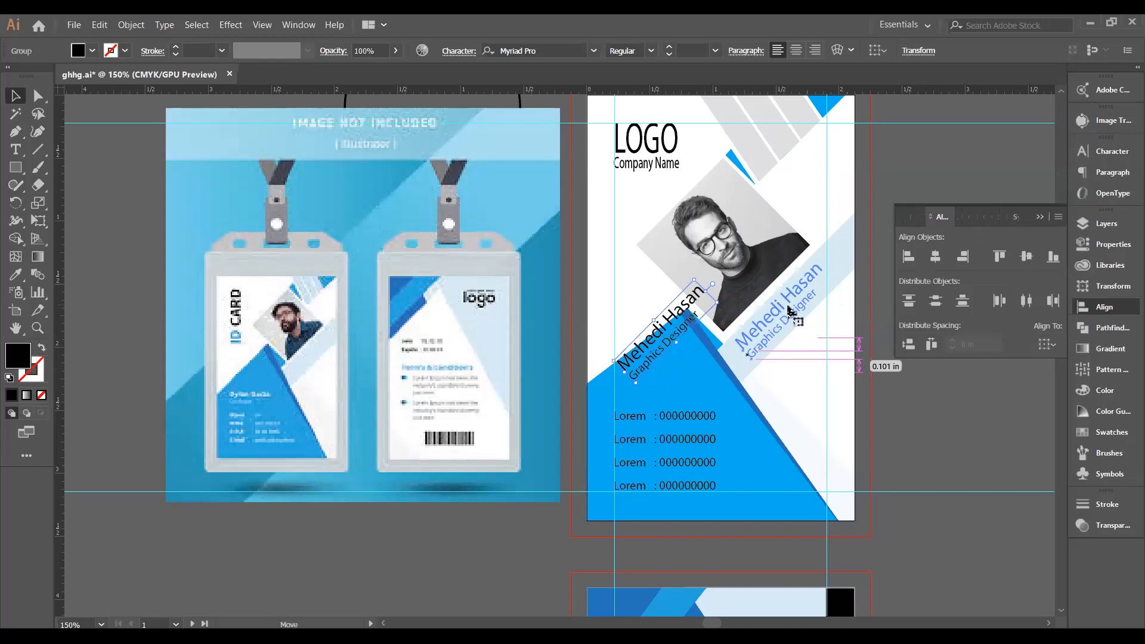
click(915, 402)
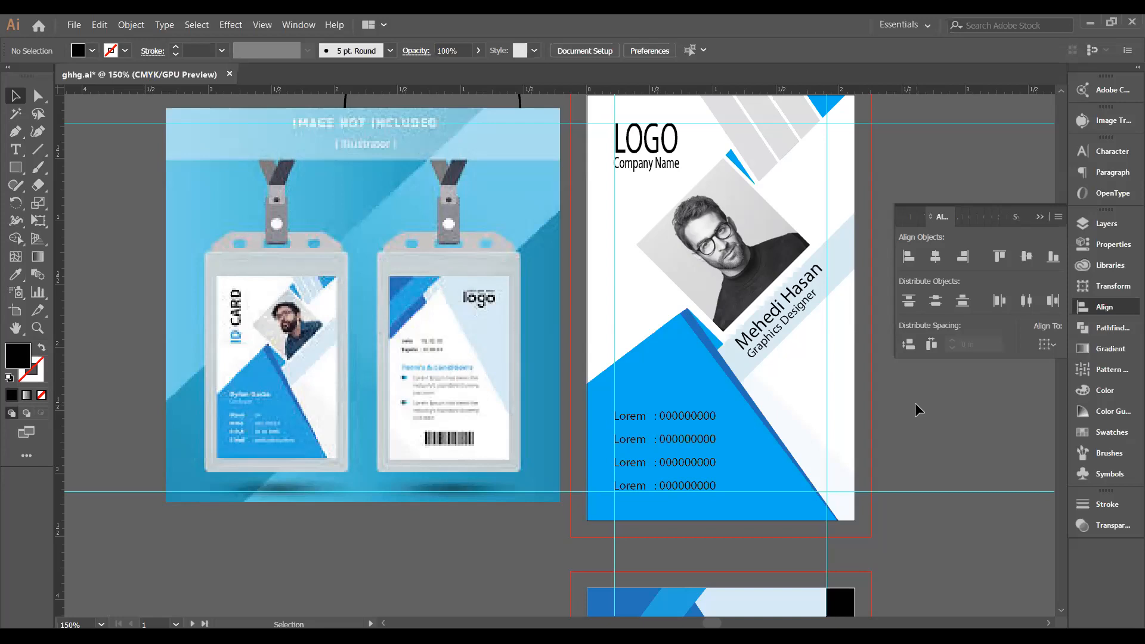
Drag a horizontal guide down from the ruler to the top of the back card.
scroll(797, 482, down, 5)
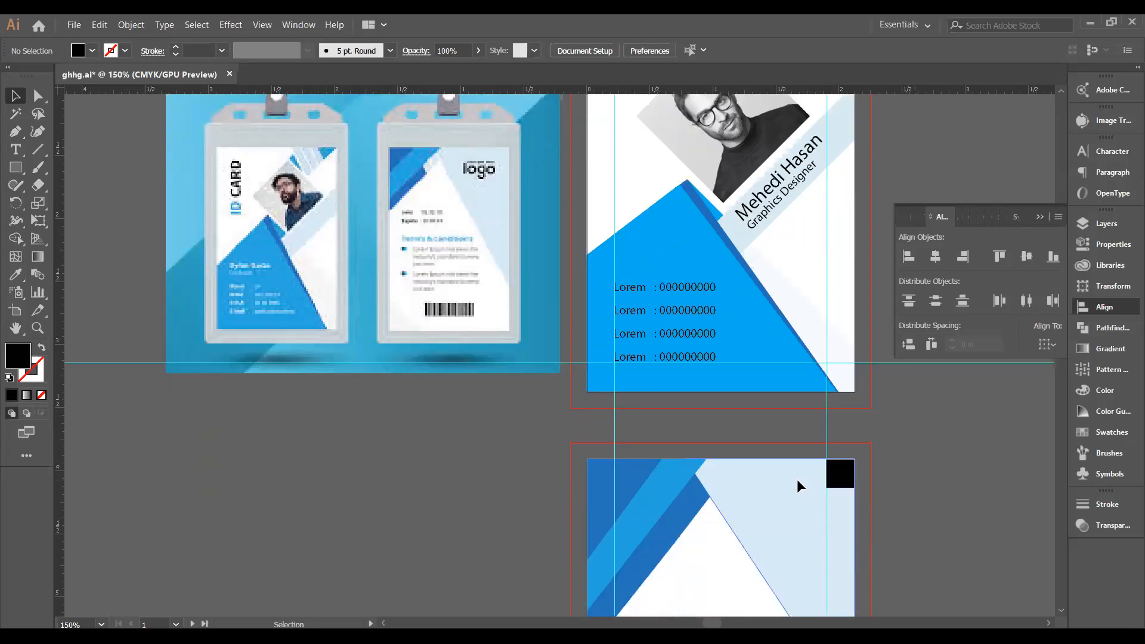
scroll(797, 482, up, 3)
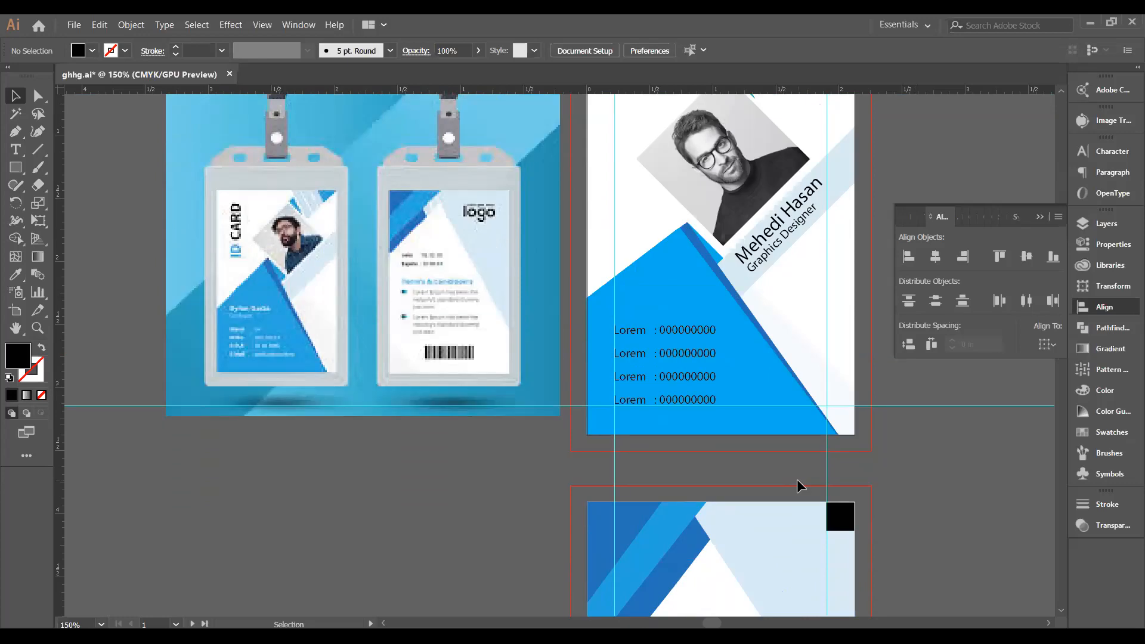
drag(683, 94, 744, 531)
drag(745, 529, 745, 531)
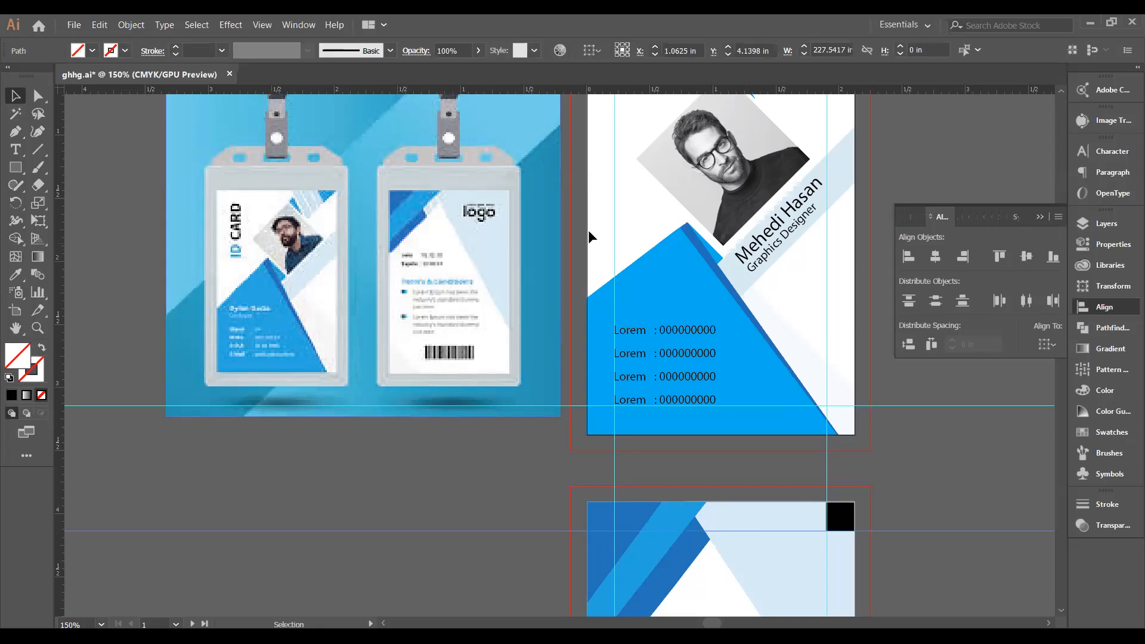
Select the LOGO text on the front card.
scroll(659, 287, up, 3)
click(641, 190)
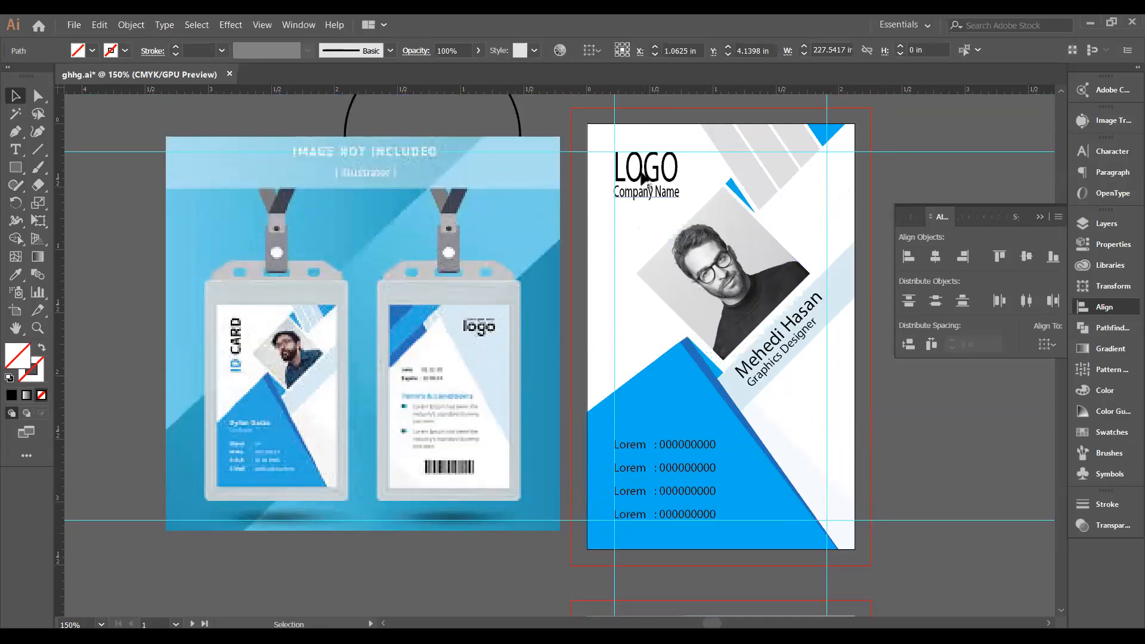
click(644, 177)
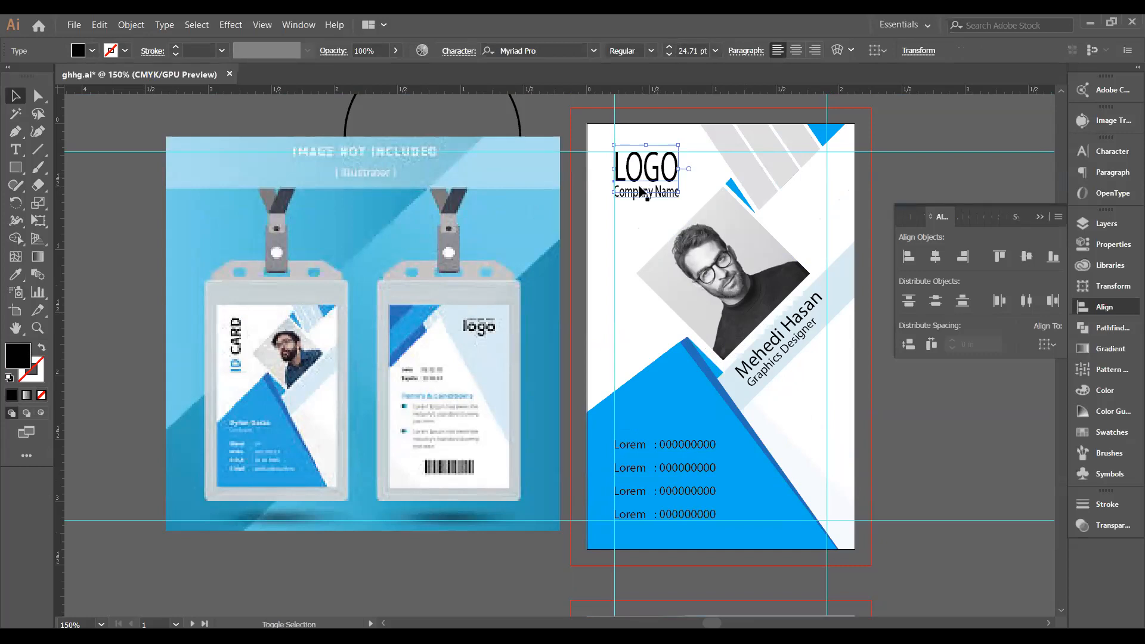
Select the LOGO and Company Name group and drag it to the back card's top-right.
shift+click(637, 192)
key(a)
key(v)
click(643, 197)
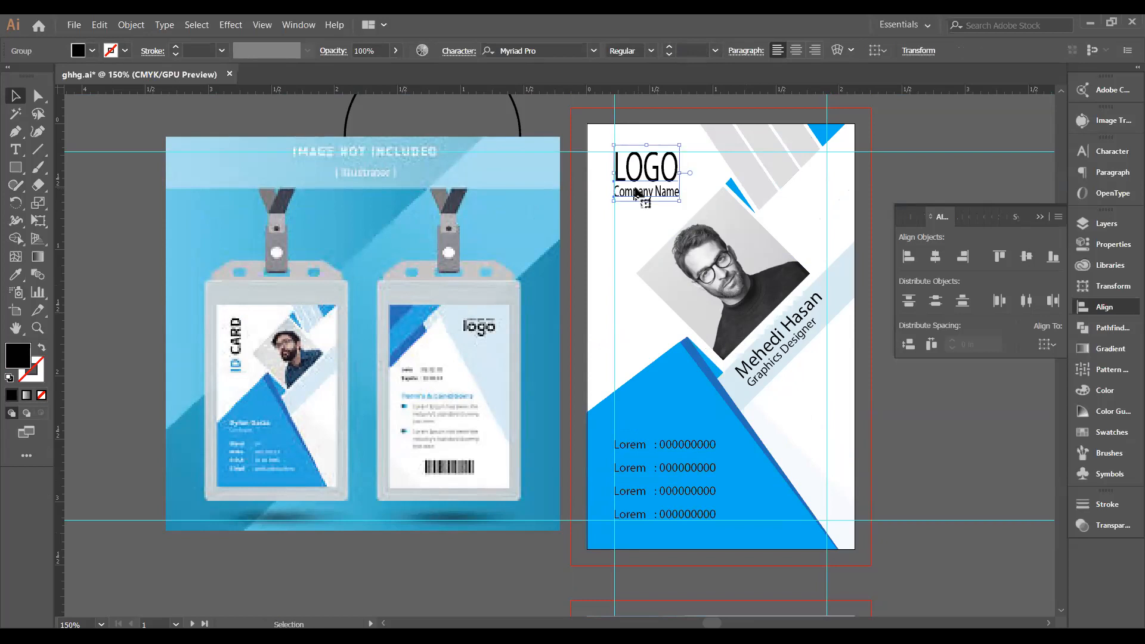
scroll(644, 196, down, 2)
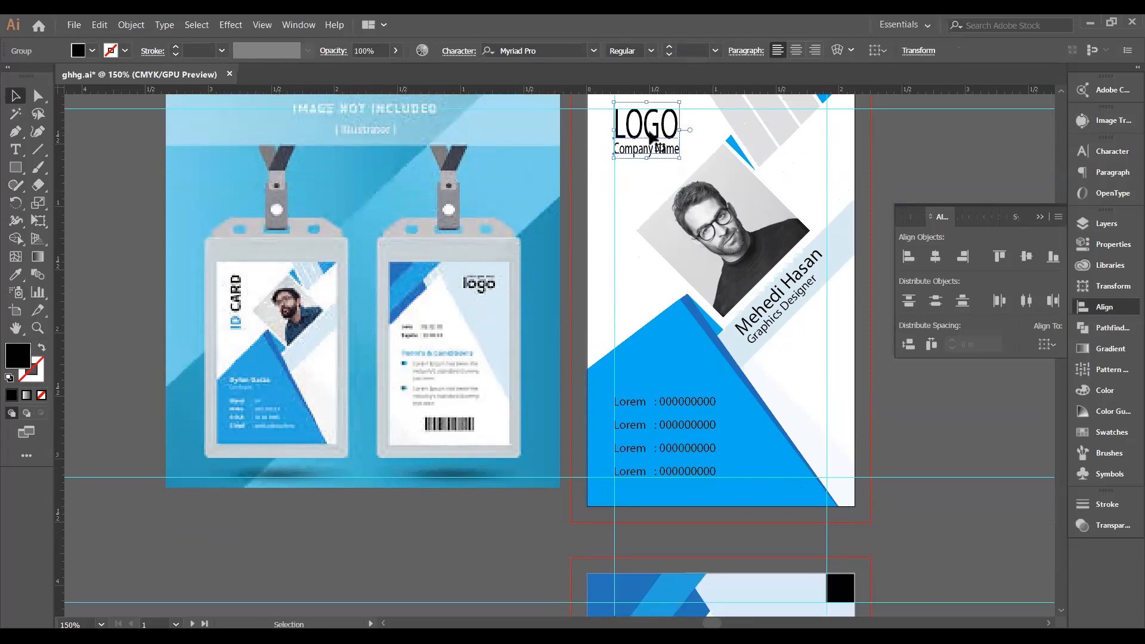
drag(651, 136, 785, 458)
scroll(786, 435, down, 5)
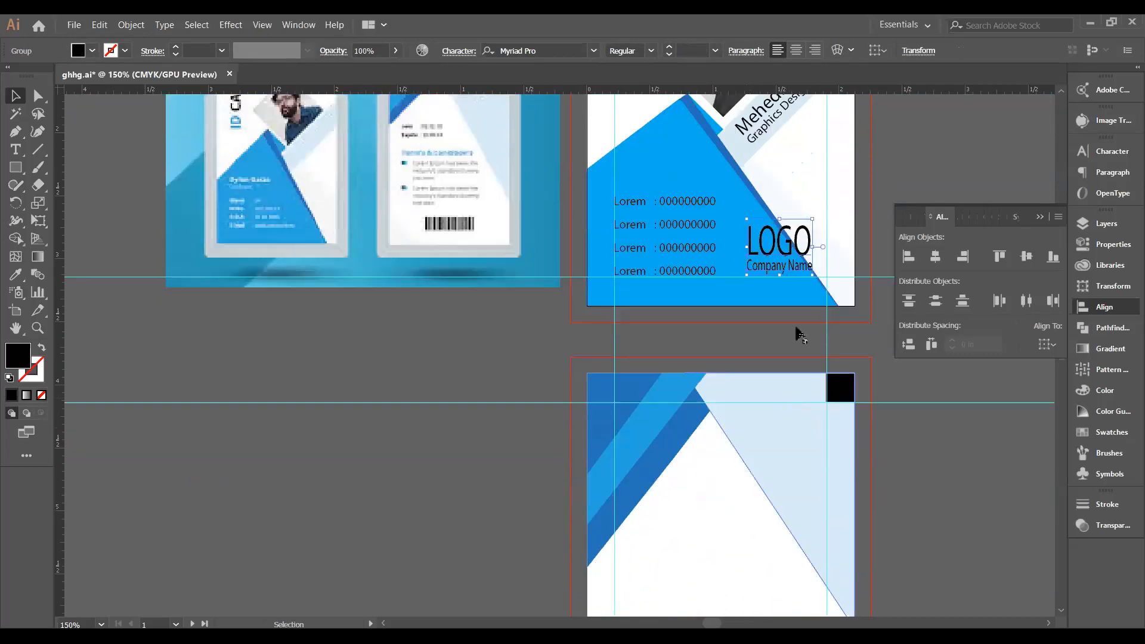
drag(781, 259, 797, 432)
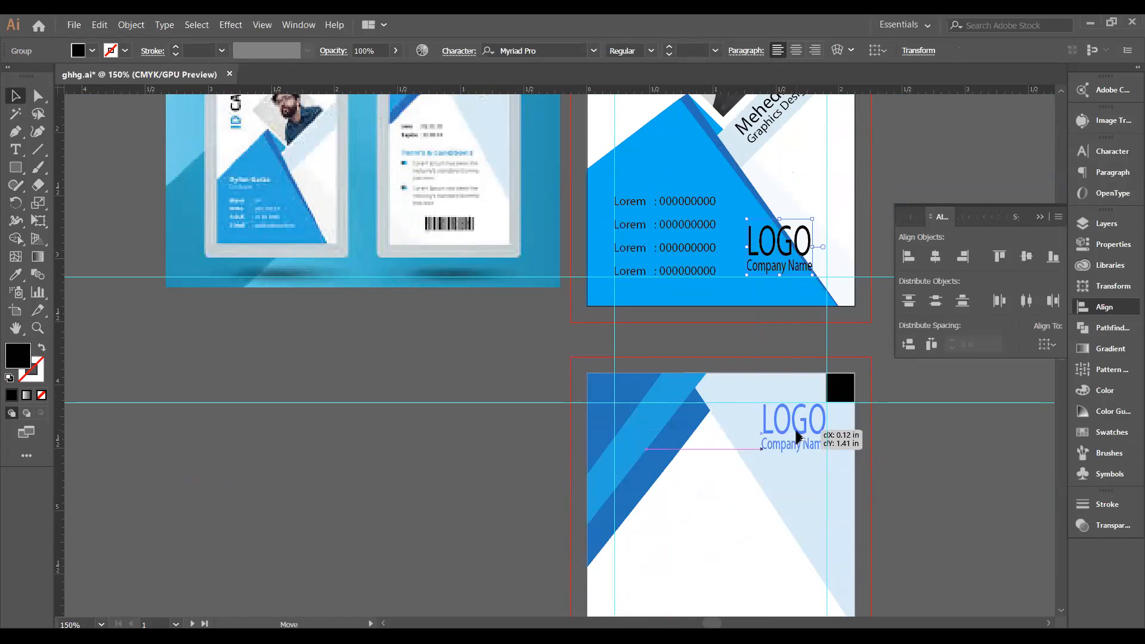
drag(797, 436, 797, 437)
Nudge the logo group slightly up on the back card and check its placement.
click(965, 452)
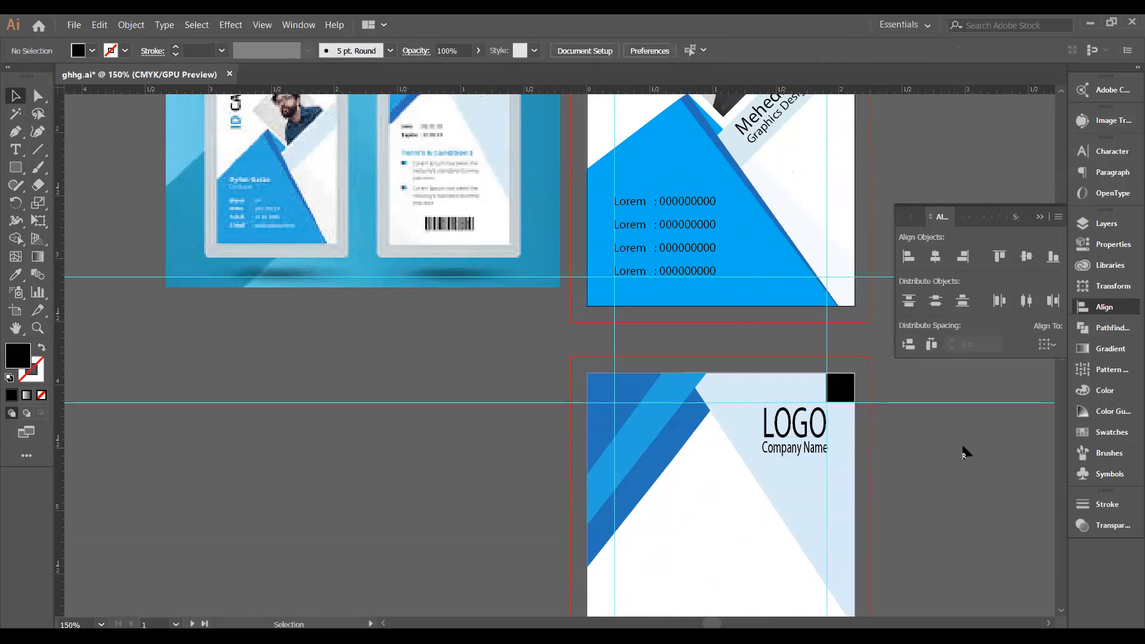
click(797, 426)
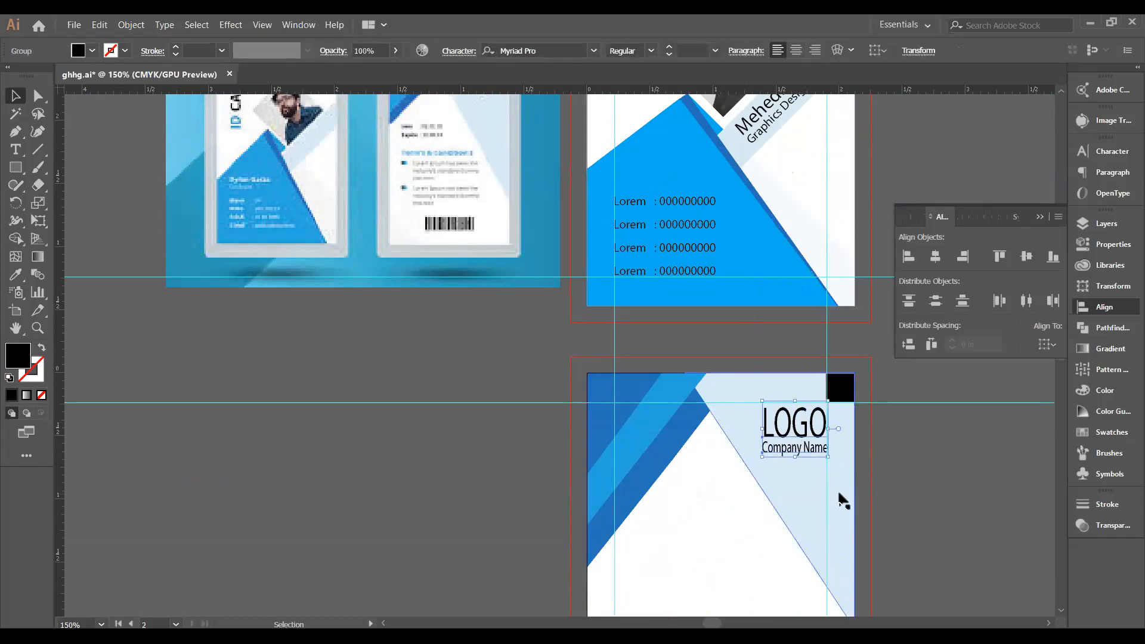
key(Up)
key(Up)
key(Up)
key(Up)
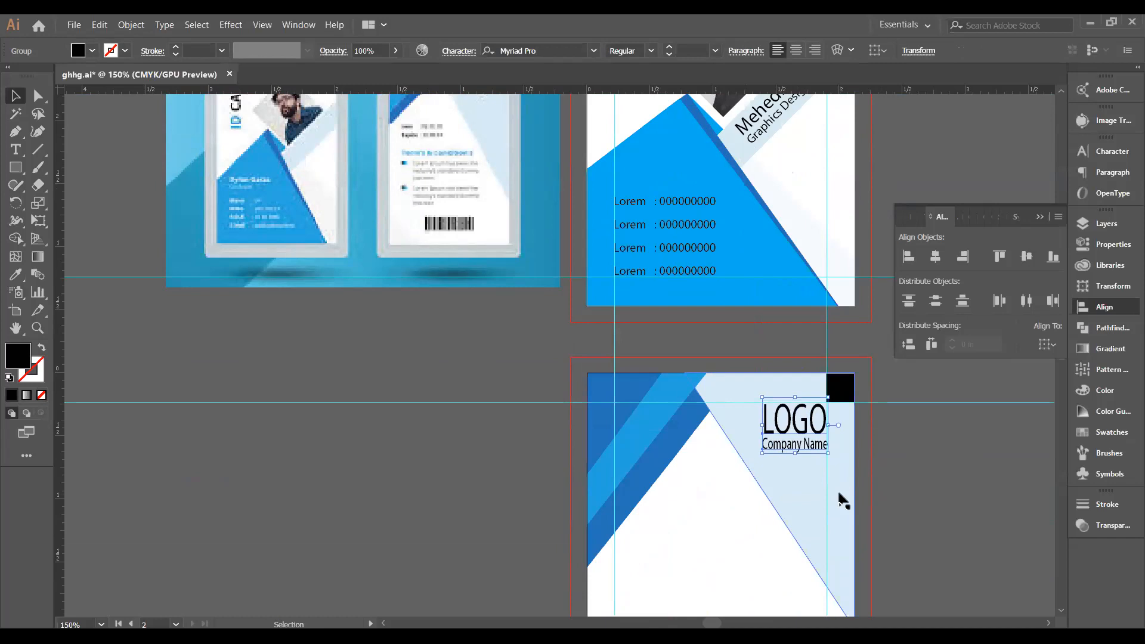
click(924, 468)
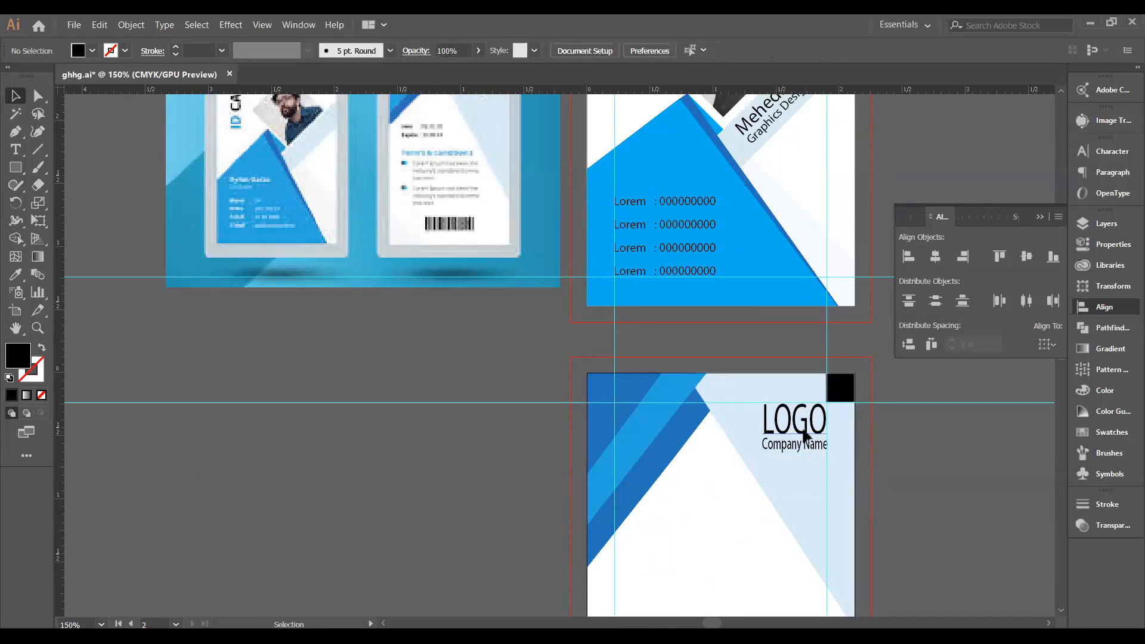
click(808, 441)
click(925, 453)
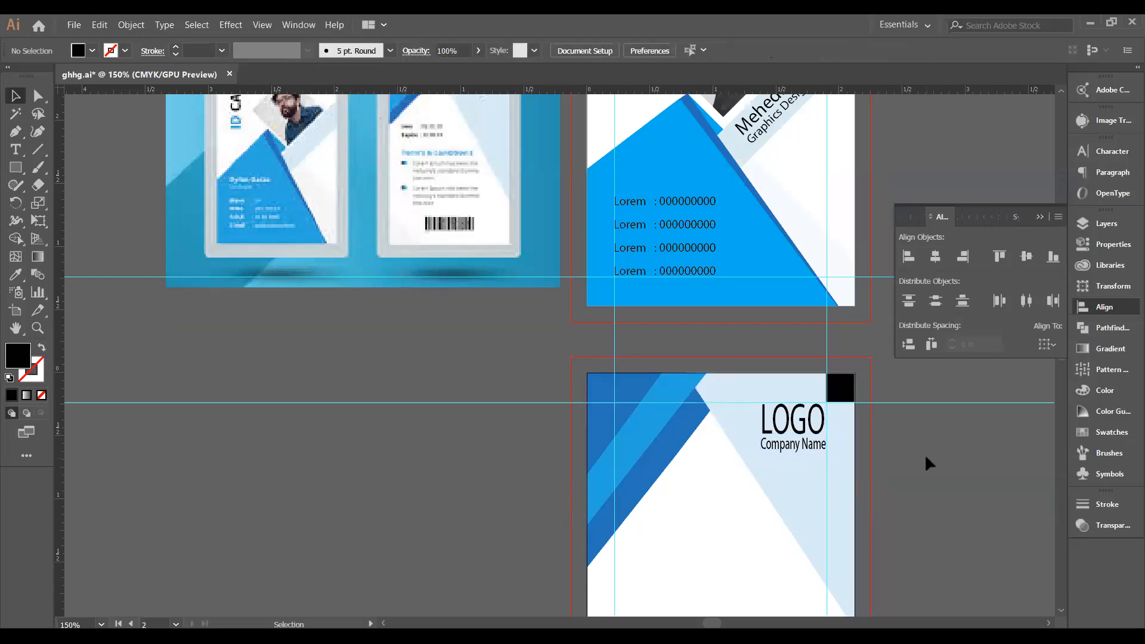
scroll(885, 470, down, 2)
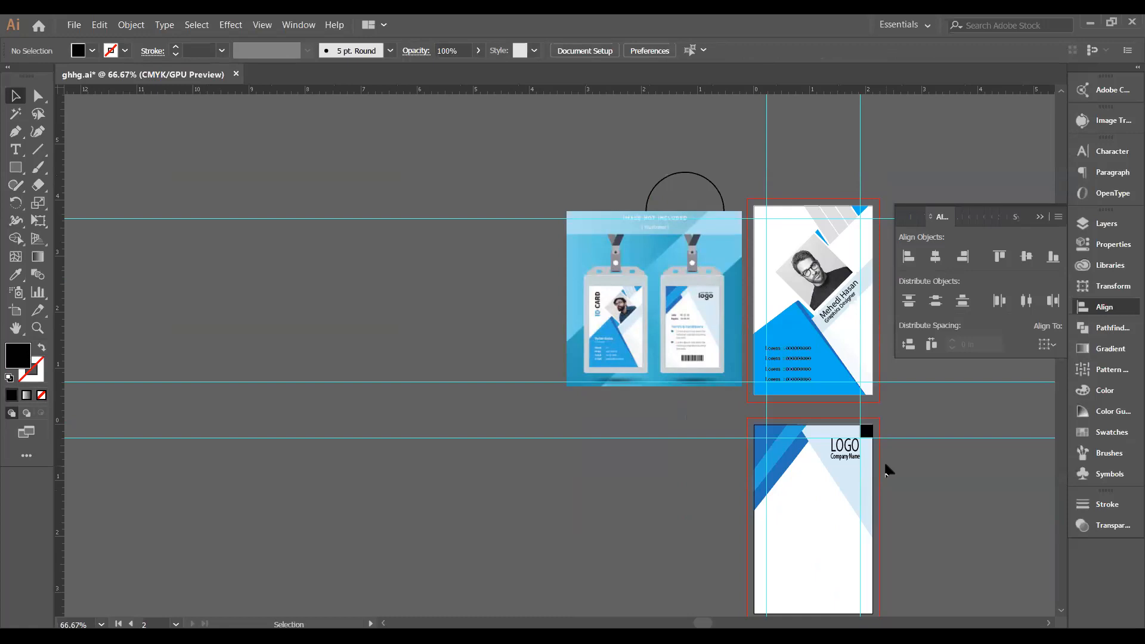
Alt-drag a copy of the logo group to the front card's top-left and nudge it up and right.
click(850, 454)
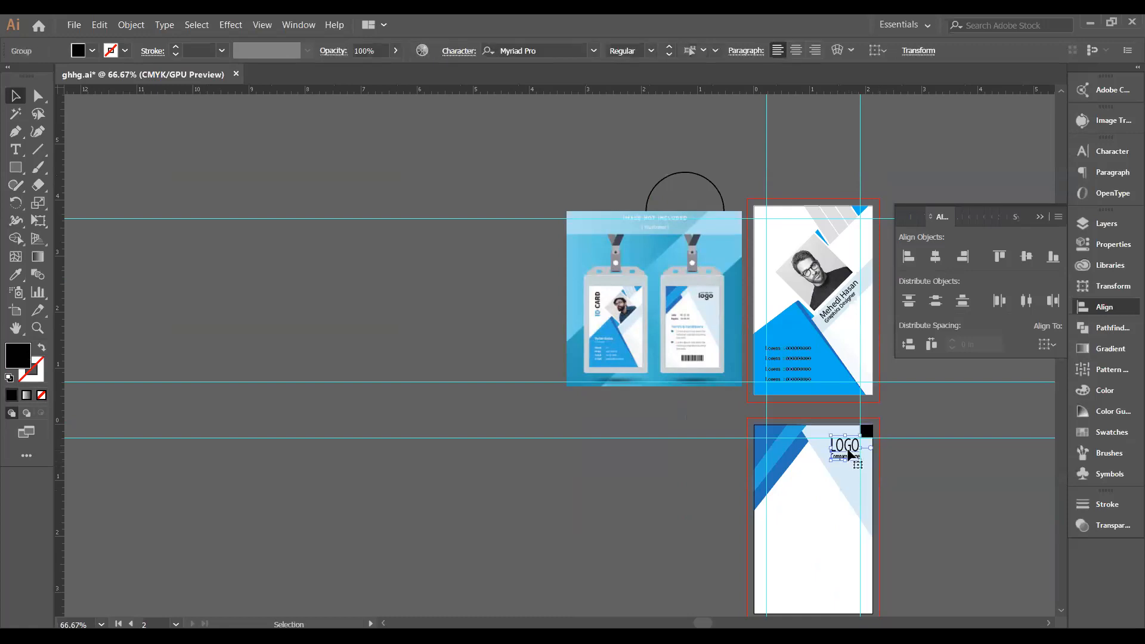
drag(847, 448, 785, 235)
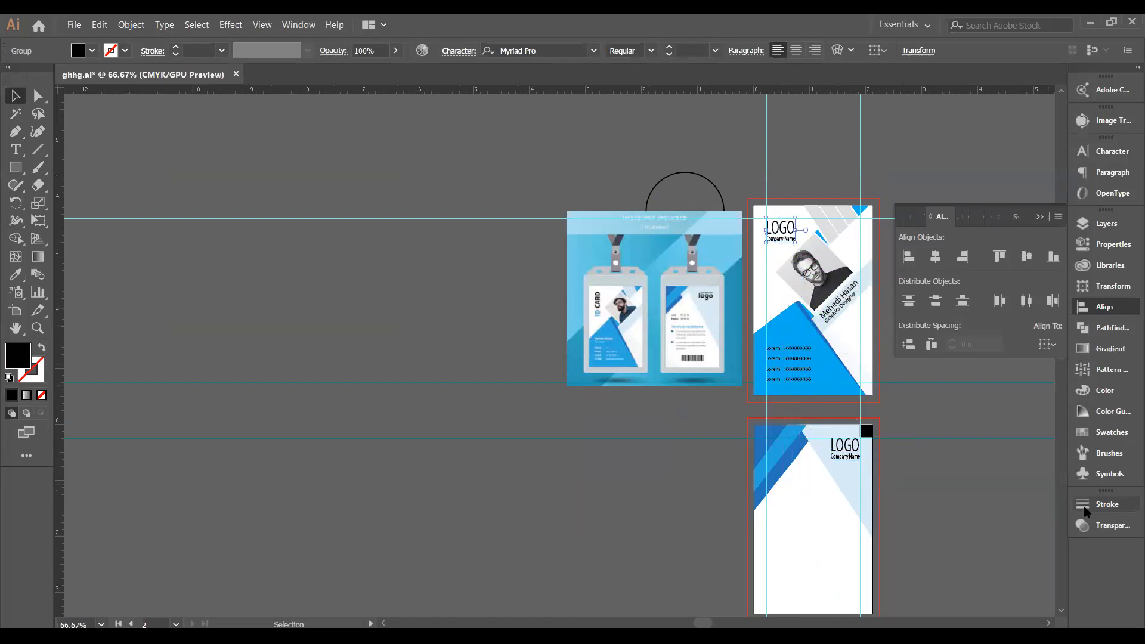
key(Up)
key(Up)
key(Up)
key(Right)
key(Right)
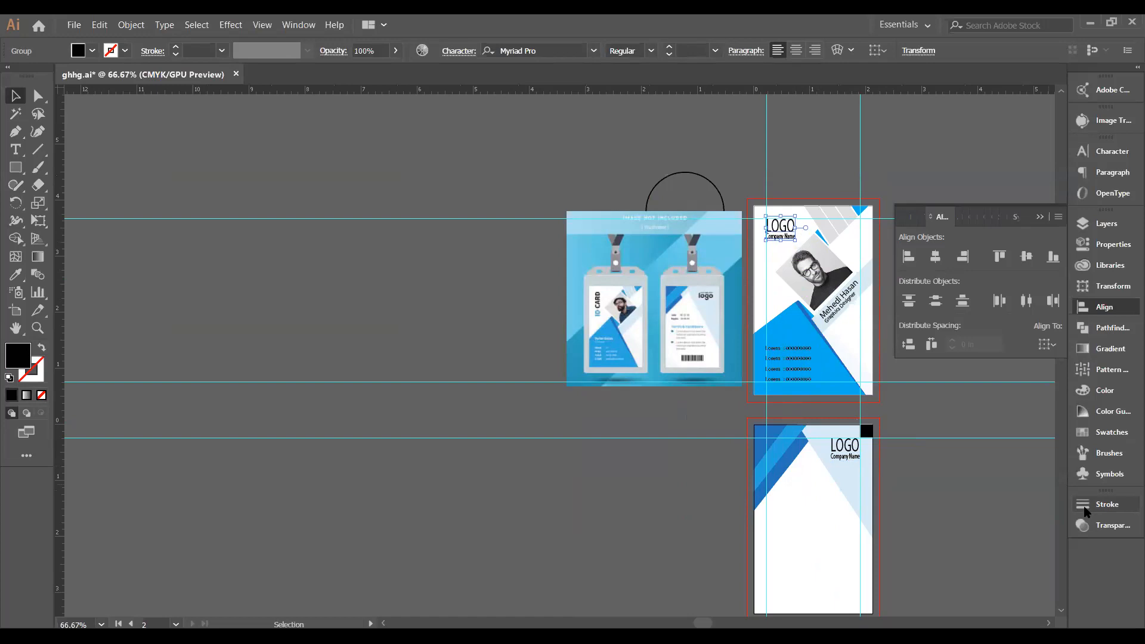
key(Right)
click(972, 545)
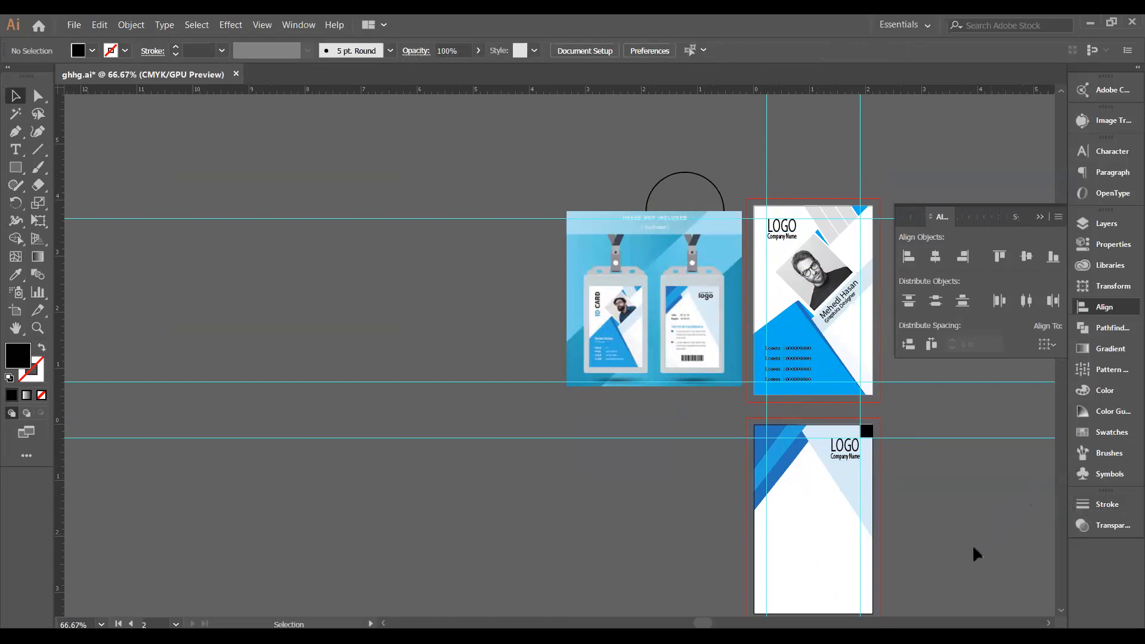
Left-align the copied logo with the first Lorem row, using that row as the key object.
scroll(734, 566, up, 1)
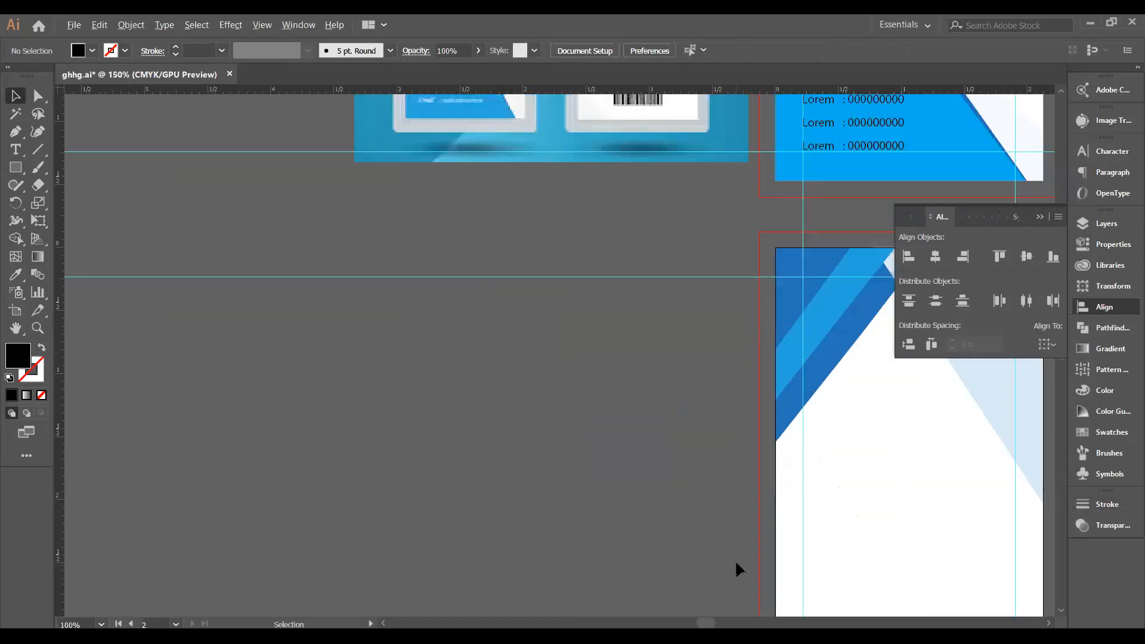
scroll(791, 568, up, 1)
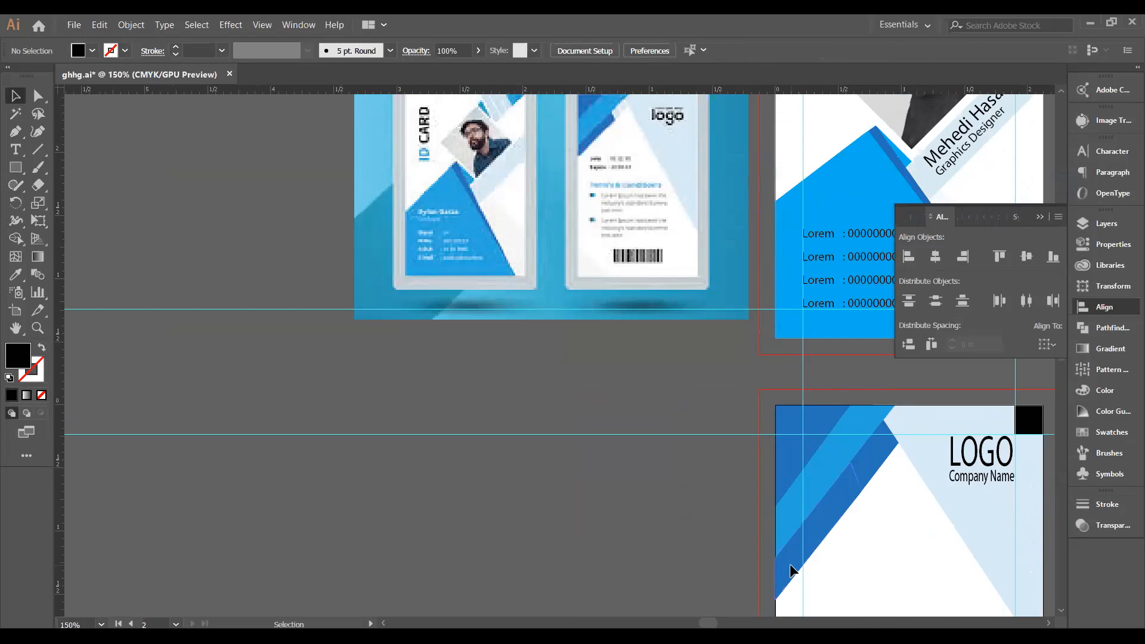
scroll(789, 563, up, 5)
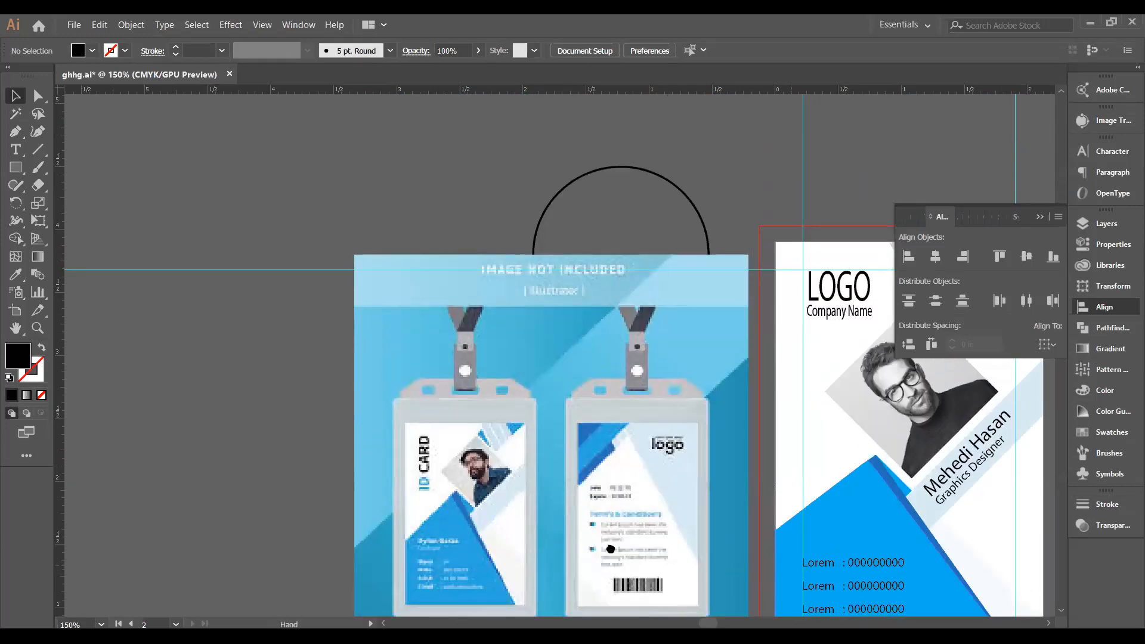
scroll(610, 549, right, 4)
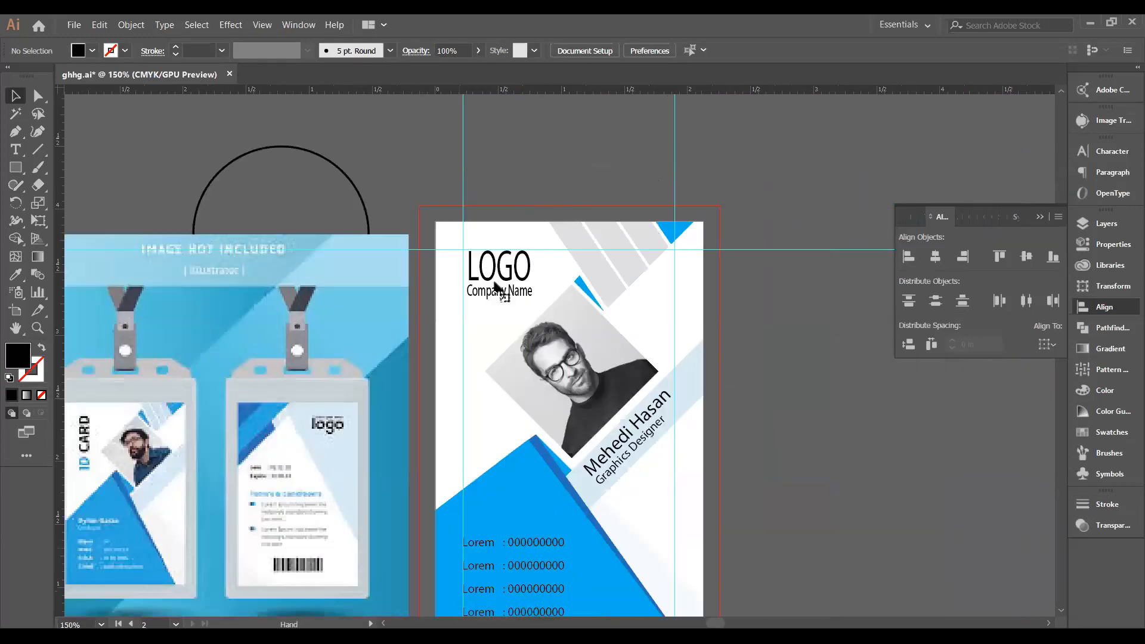
click(495, 286)
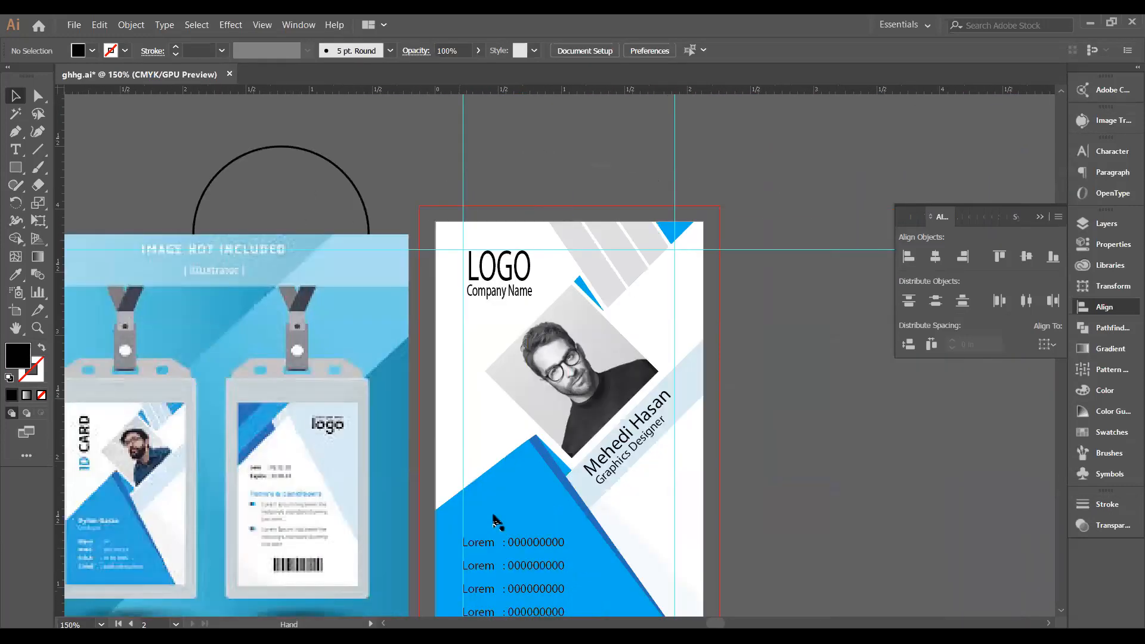
shift+click(486, 550)
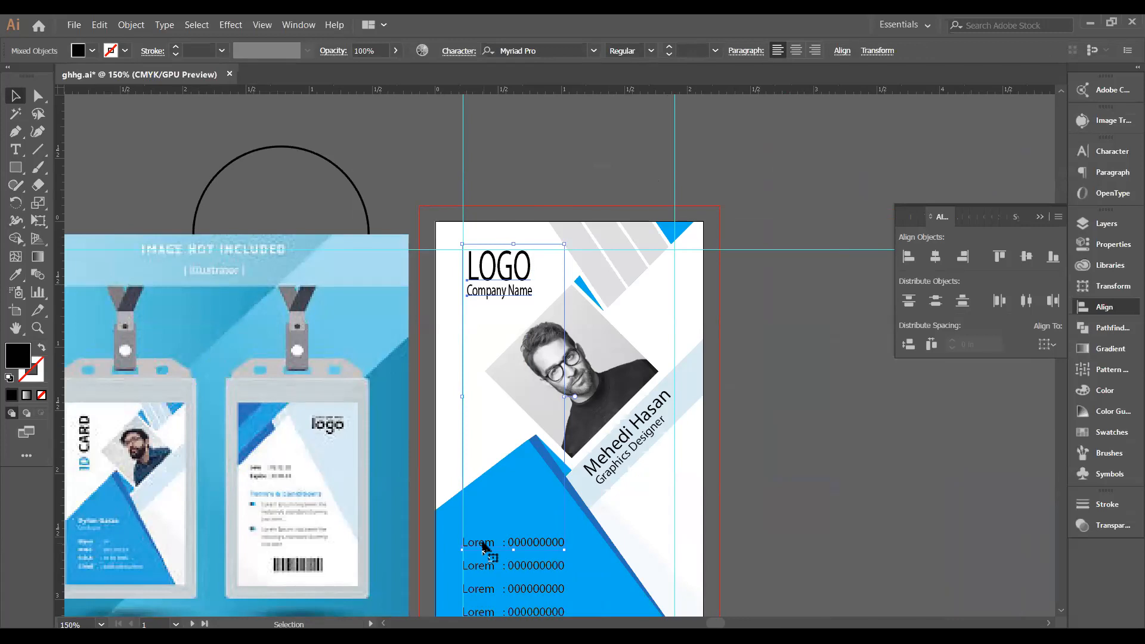
click(486, 550)
click(935, 256)
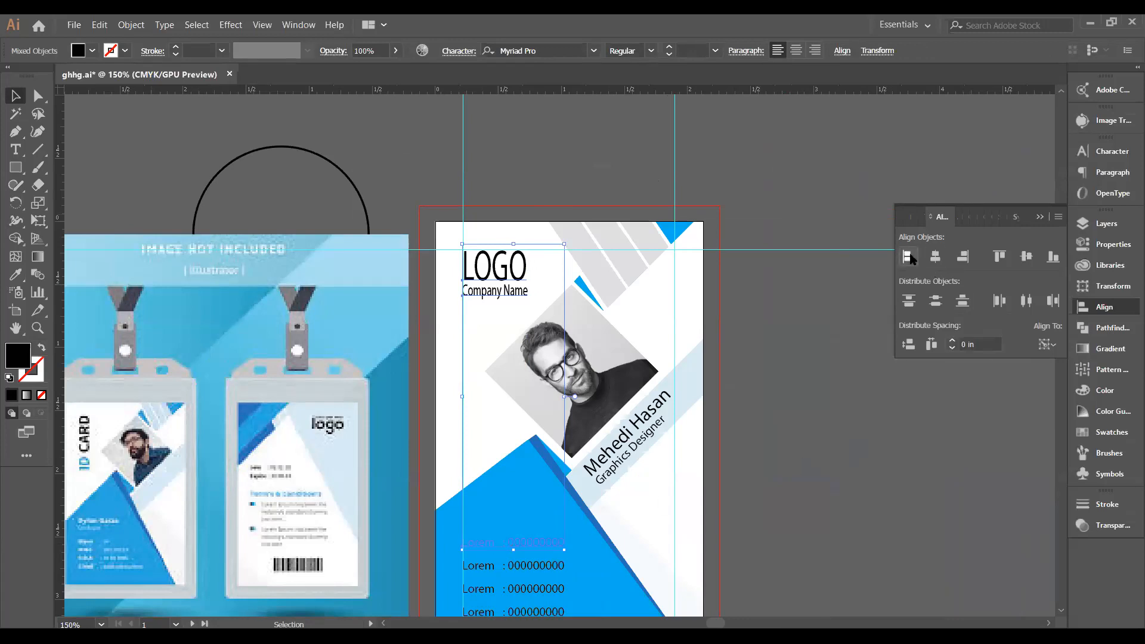
click(838, 452)
scroll(839, 453, down, 5)
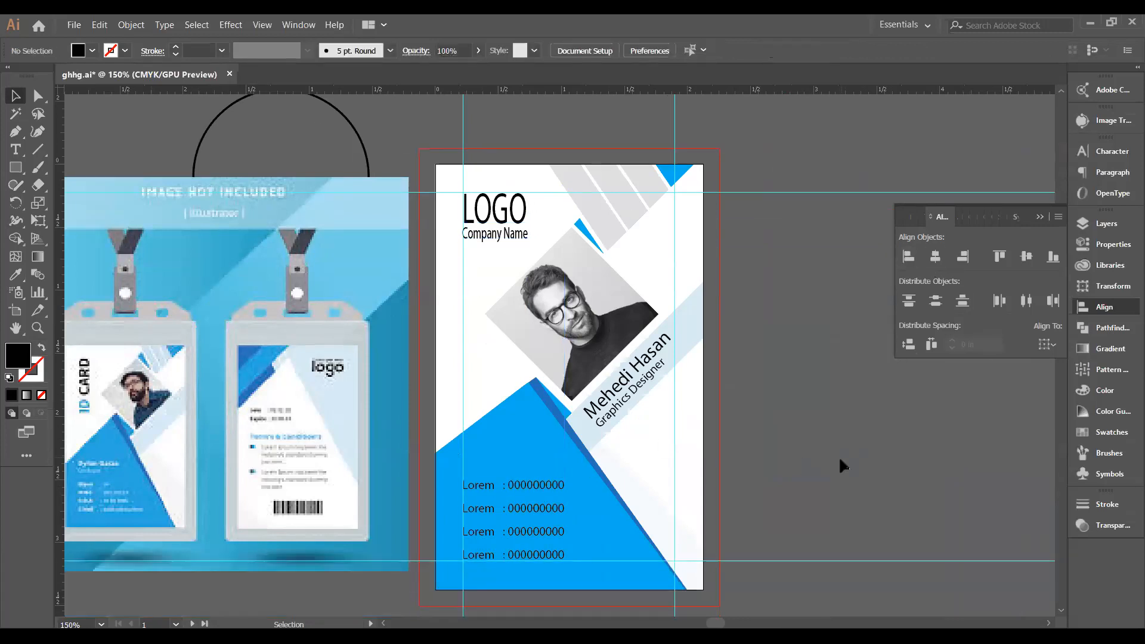
scroll(840, 464, down, 14)
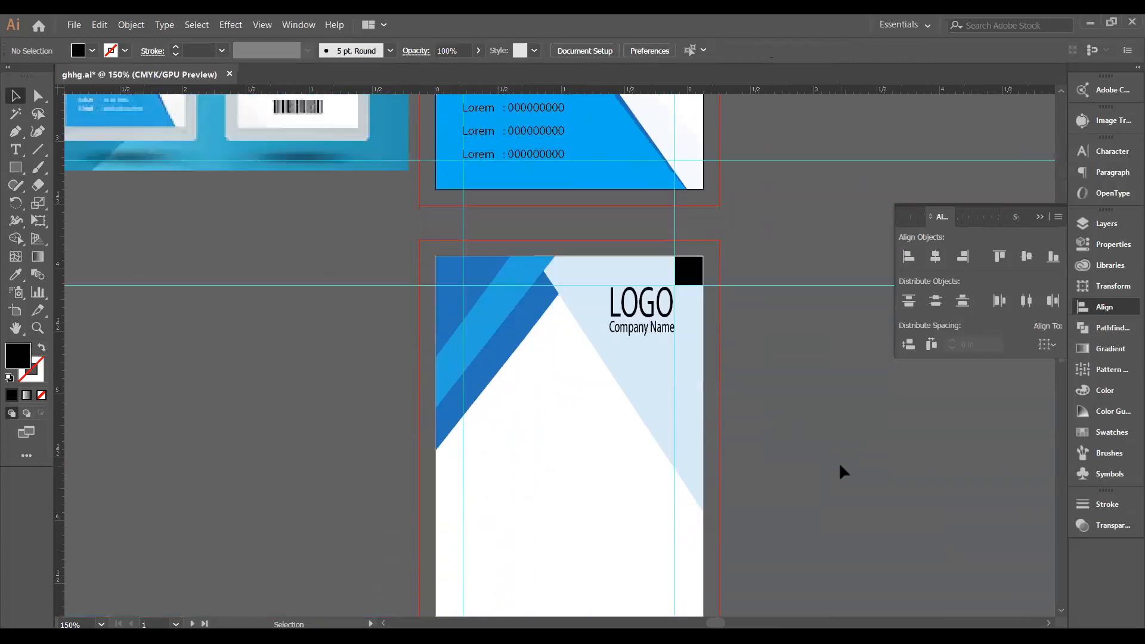
Move the black square to the back card's bottom-right.
scroll(838, 464, down, 3)
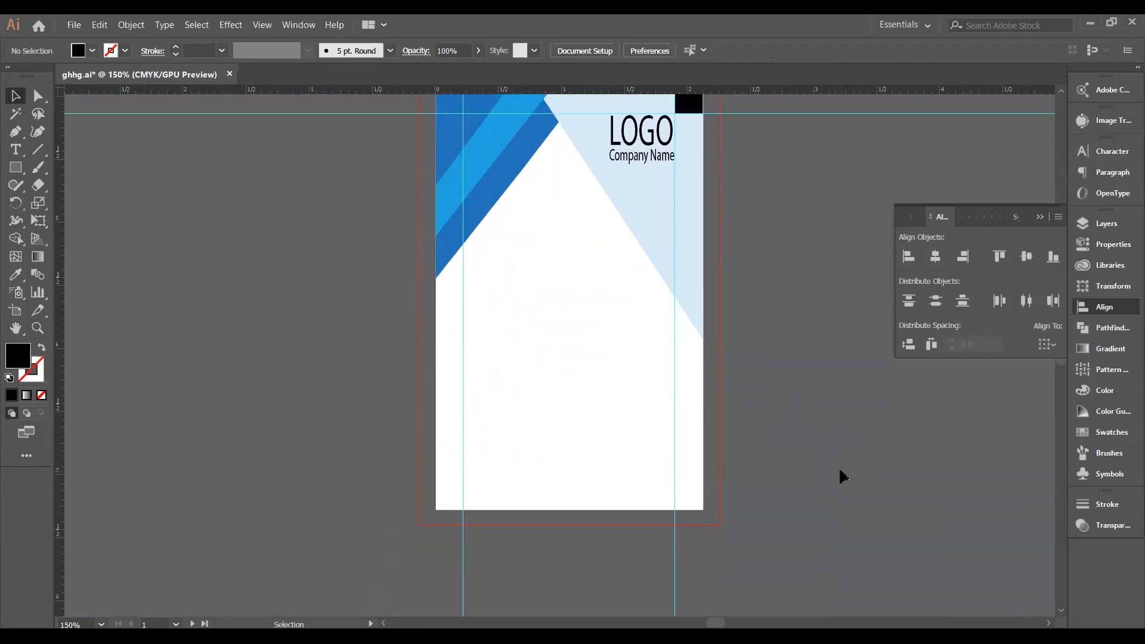
scroll(838, 466, up, 2)
drag(693, 165, 692, 553)
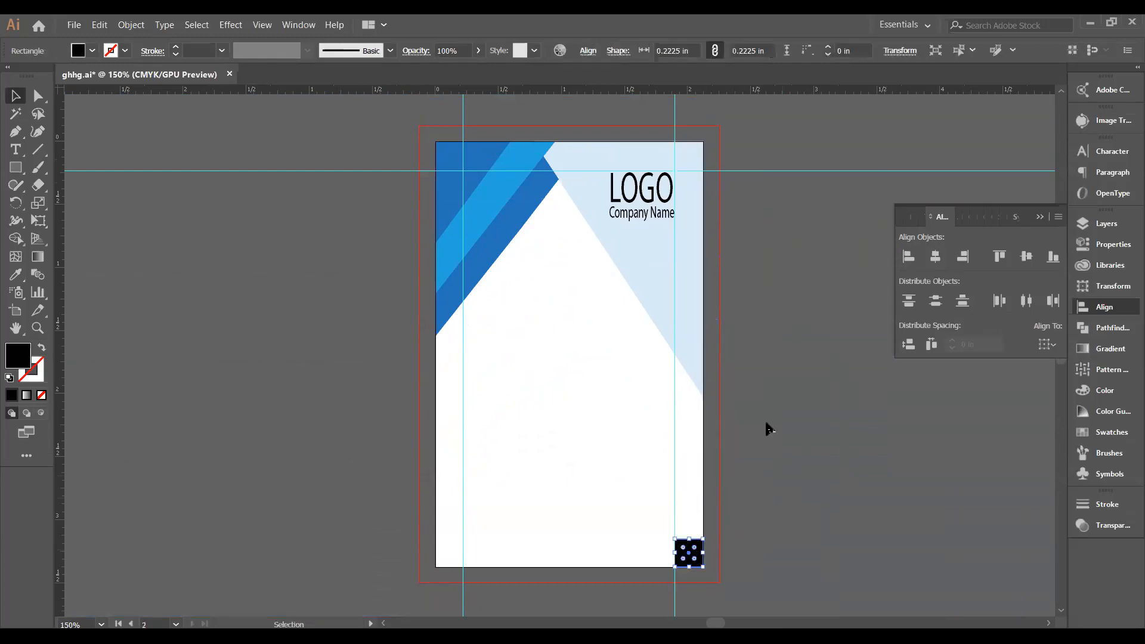
Add a horizontal guide near the bottom of the back card.
drag(713, 91, 755, 540)
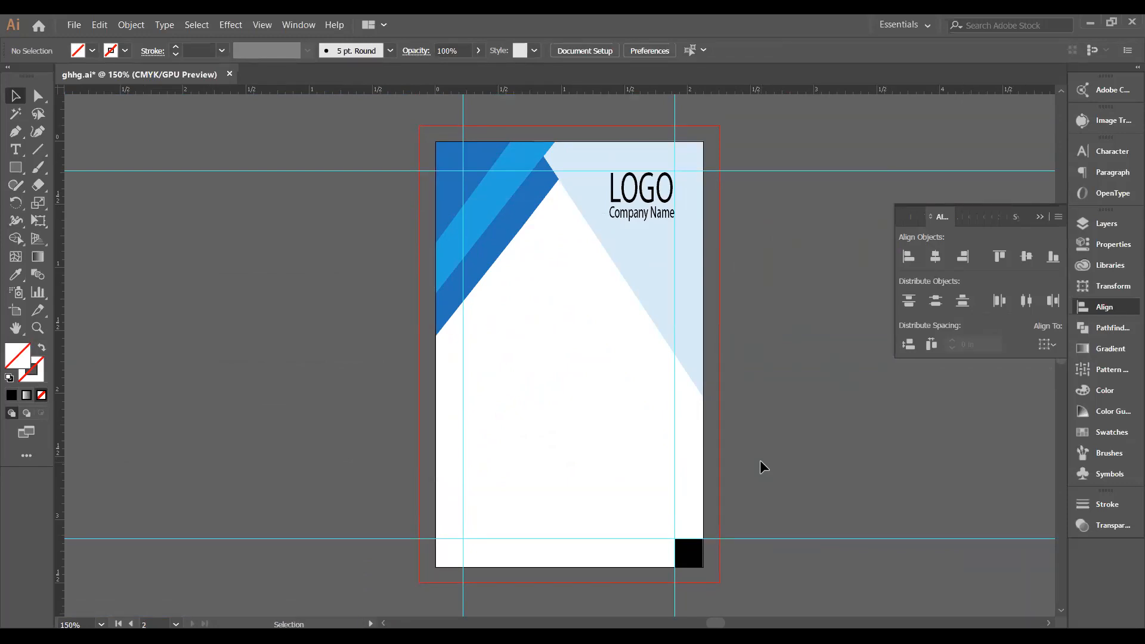
scroll(761, 461, up, 5)
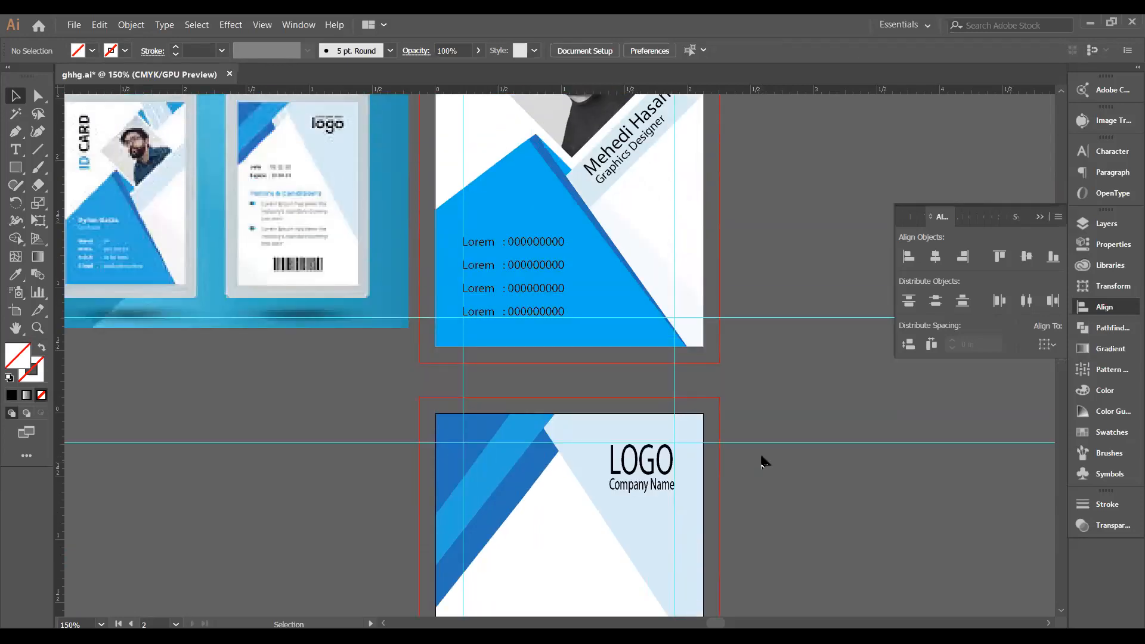
scroll(761, 461, down, 1)
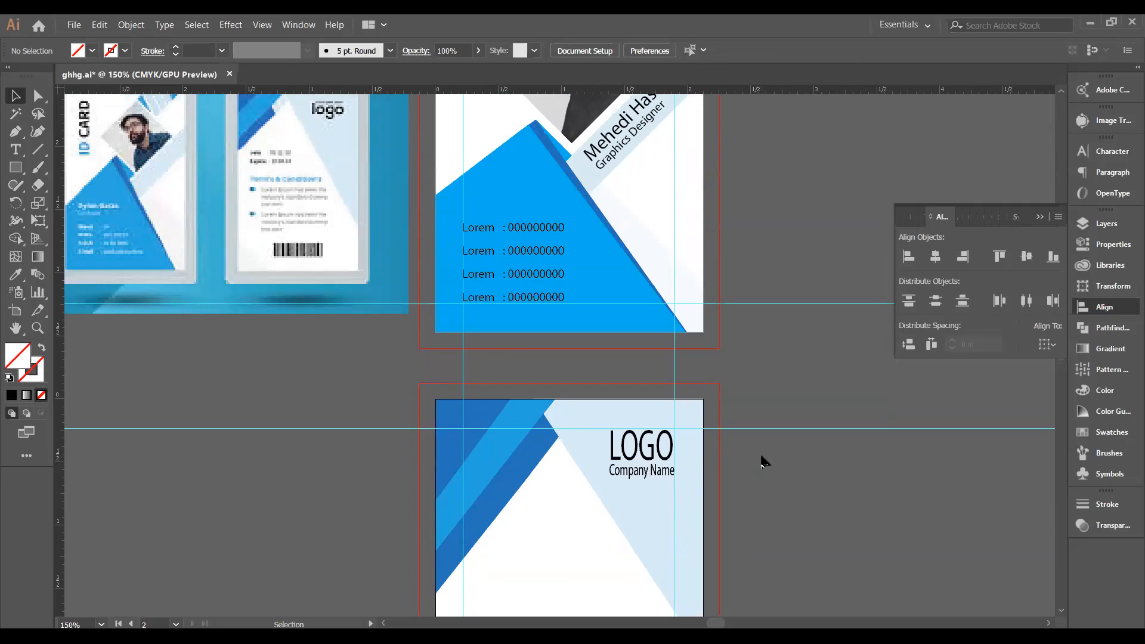
scroll(761, 461, down, 4)
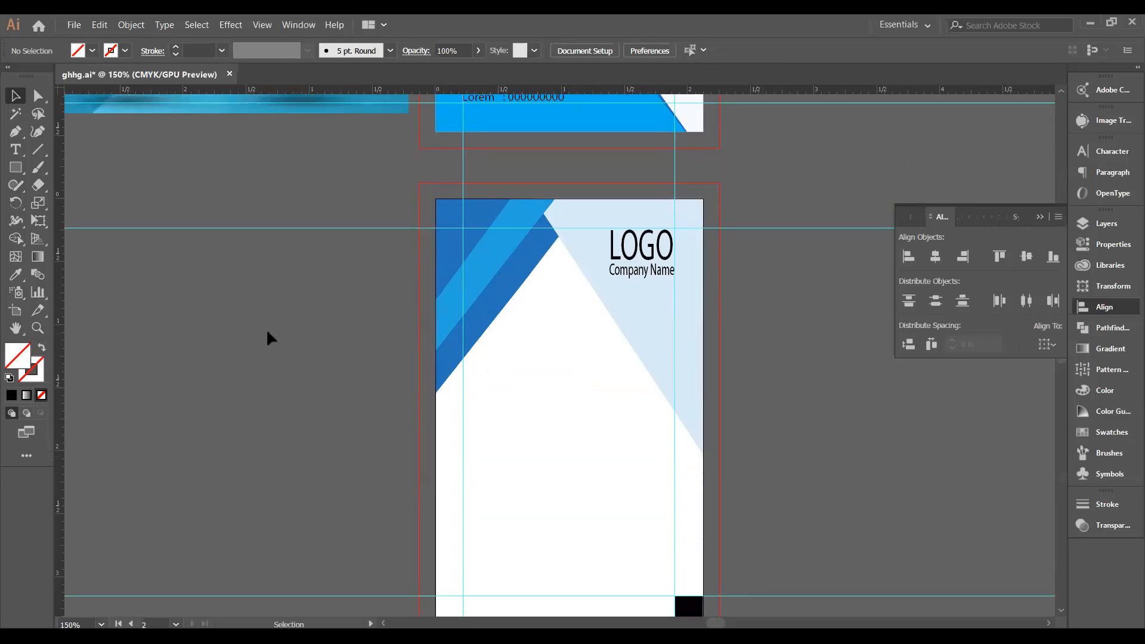
Type 'JOIN : 28-07-2020' on the back card.
click(15, 150)
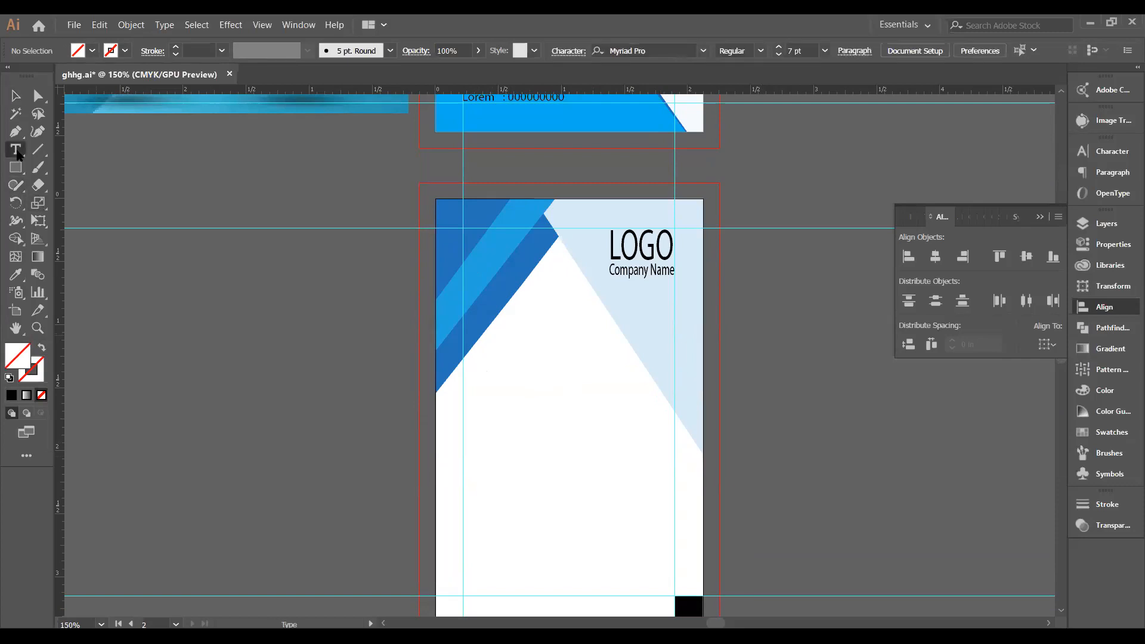
click(473, 355)
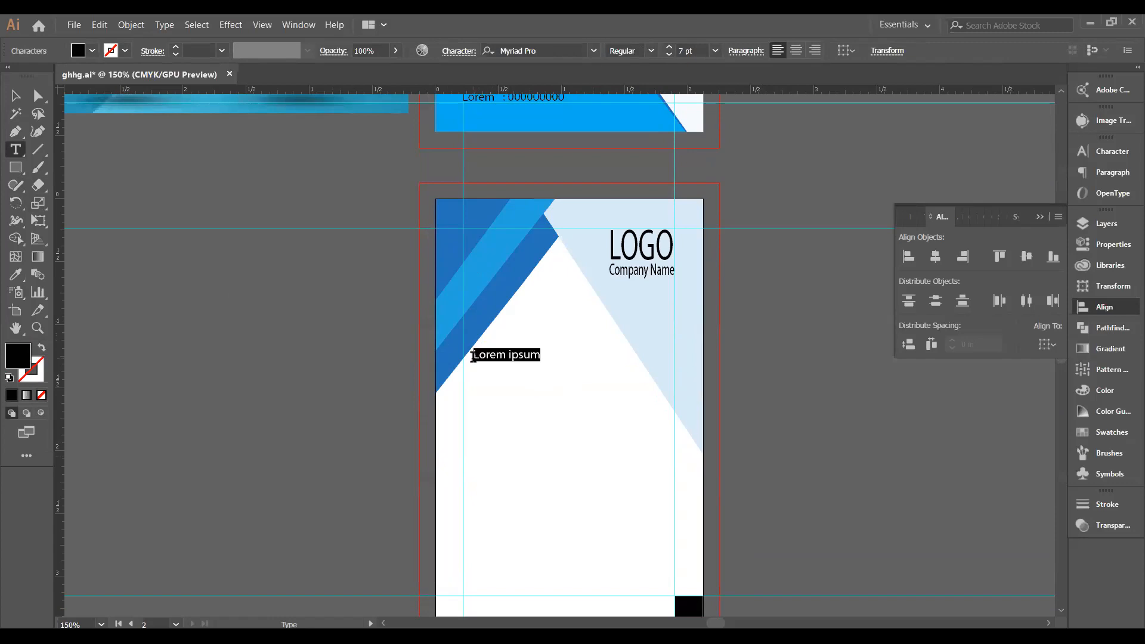
text(JOIN )
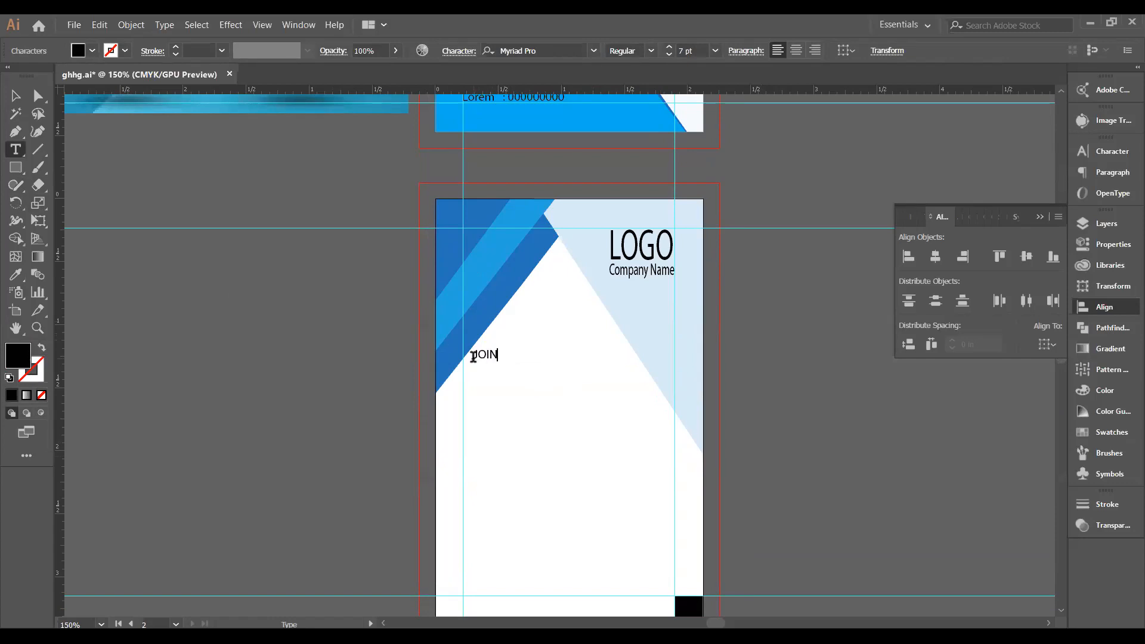
text(;)
key(BackSpace)
key(BackSpace)
text(: 28-)
text(0)
text(7-2020)
ctrl+click(475, 373)
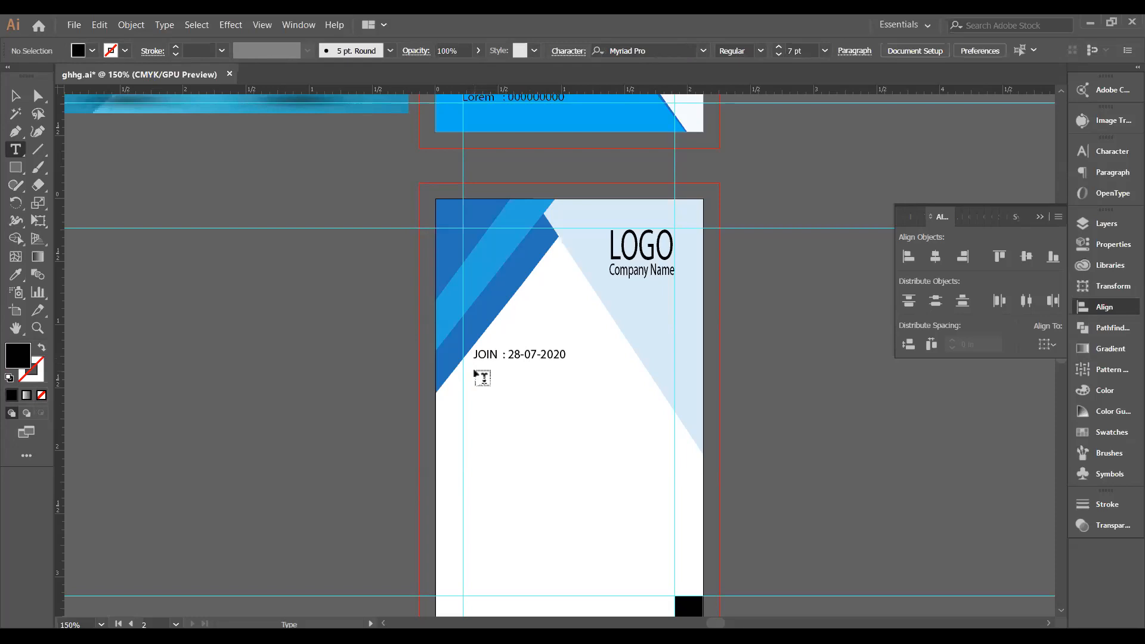
Add an 'EXPIRE' text line below the JOIN date.
click(474, 368)
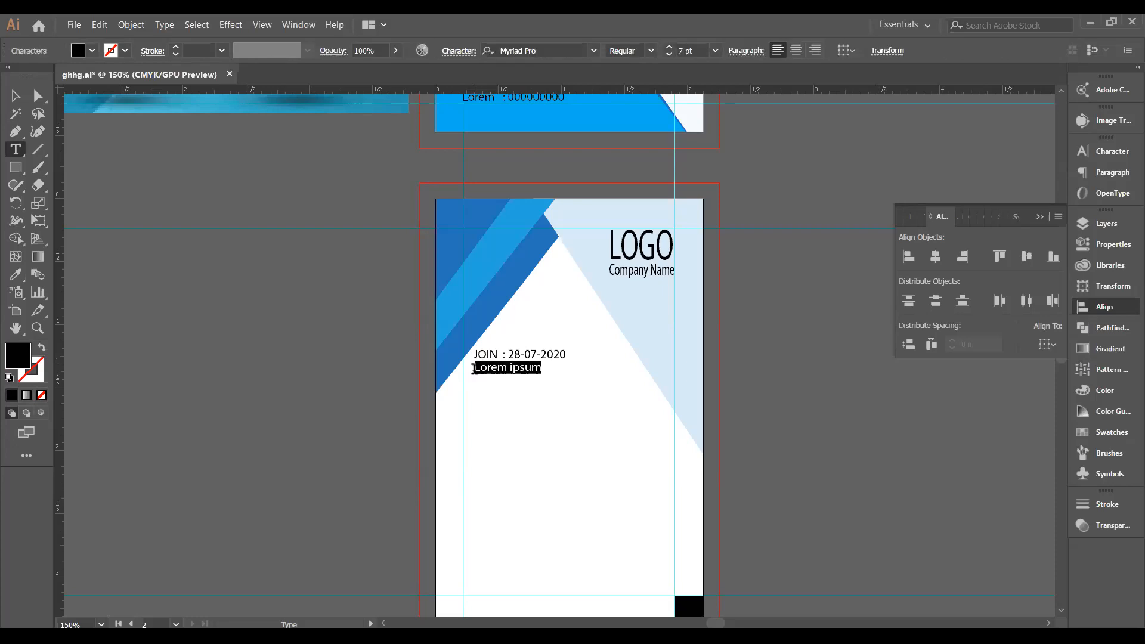
text(EXPIRE)
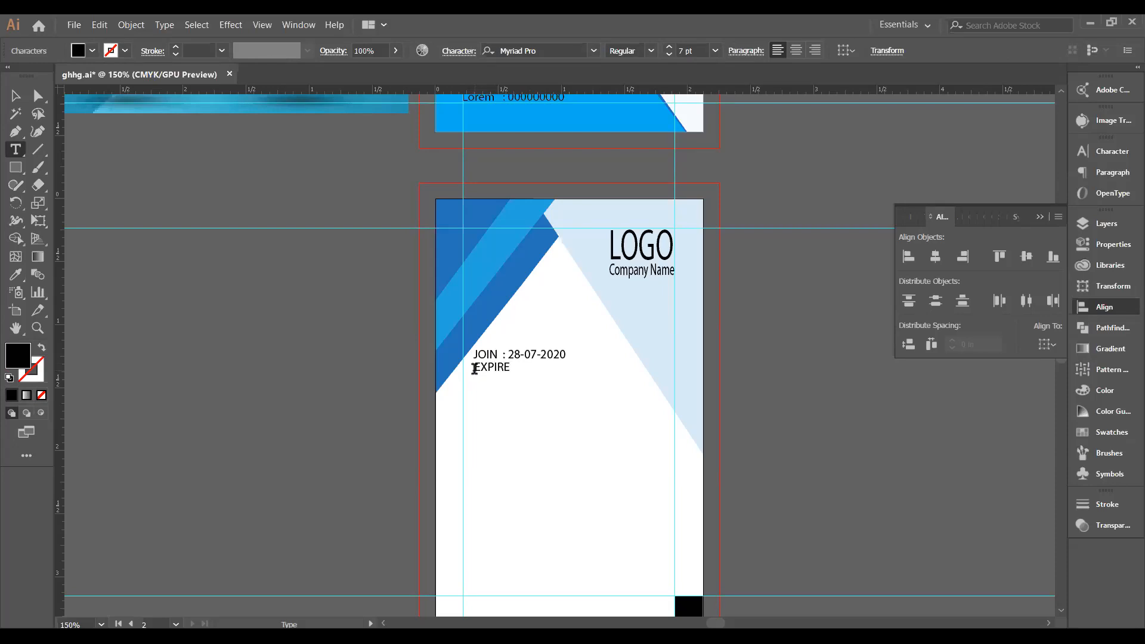
scroll(474, 369, up, 3)
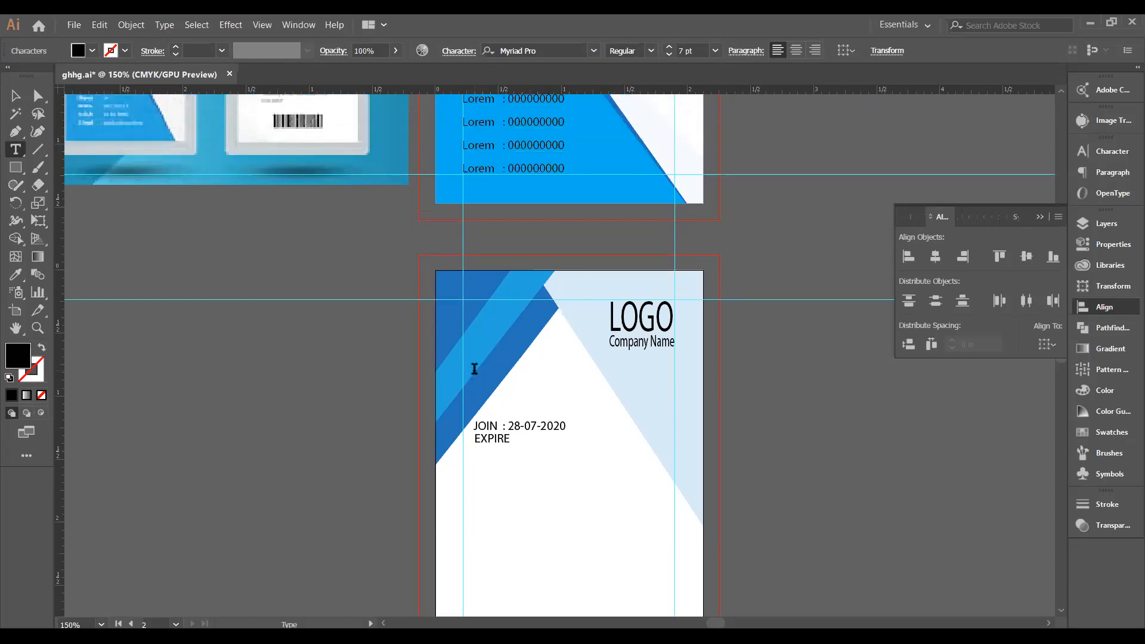
scroll(474, 368, up, 2)
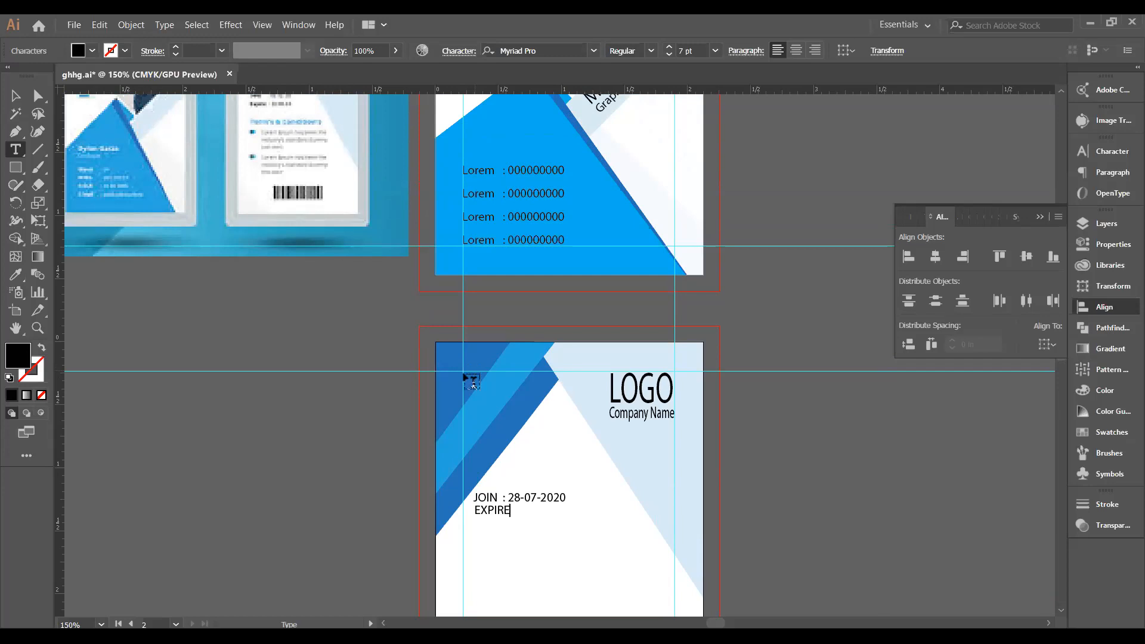
click(74, 25)
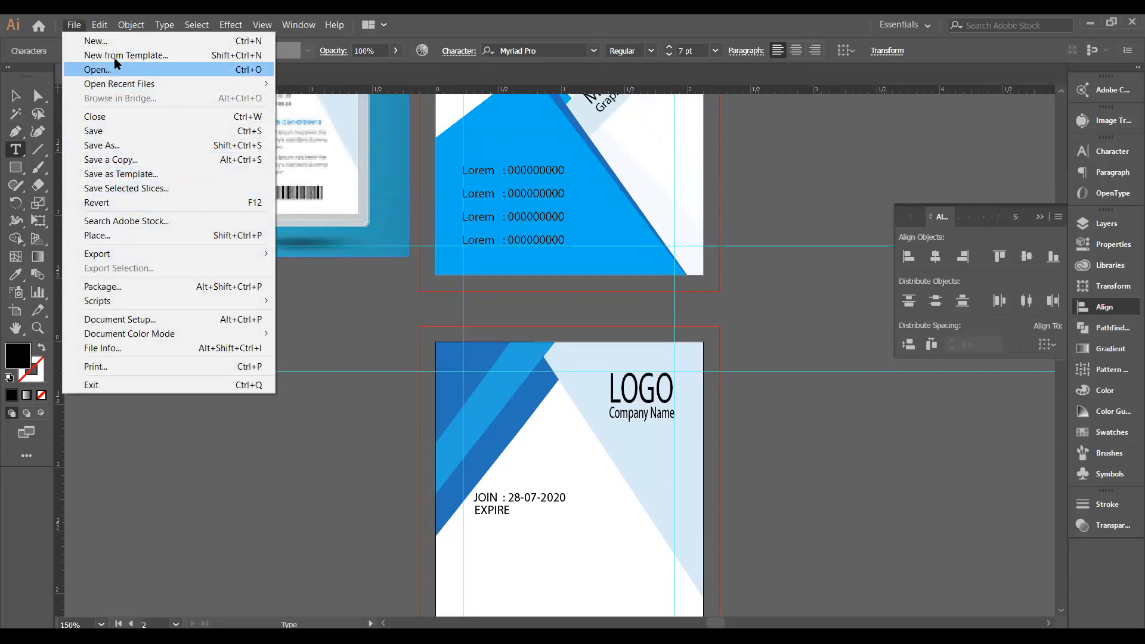
Open the green istockphoto ID card image from the Desktop, then close it.
key(Escape)
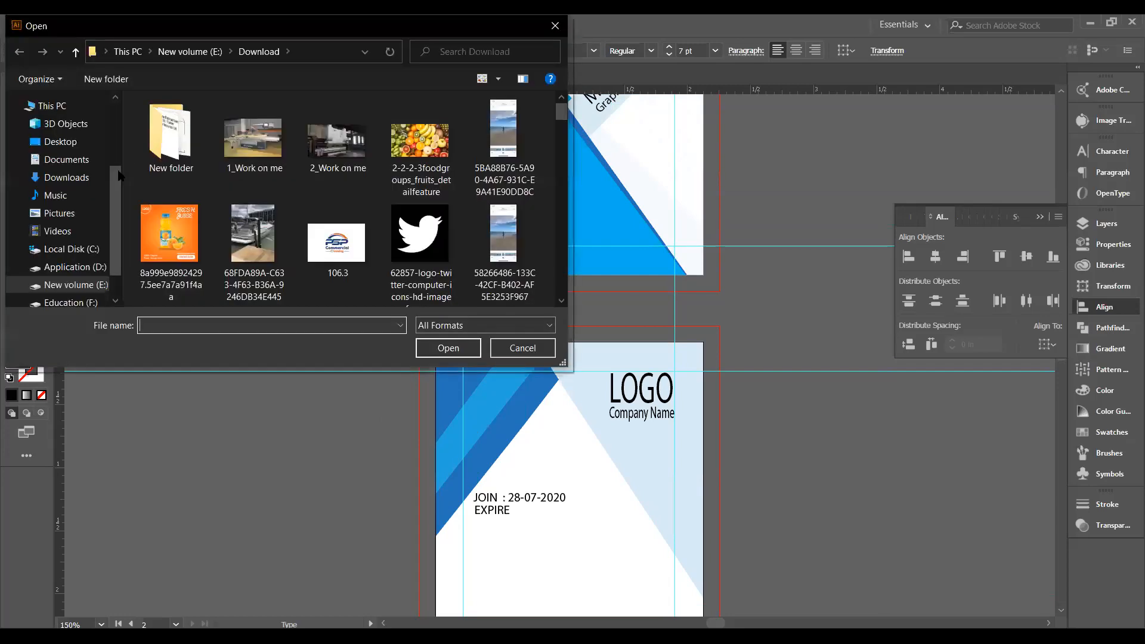
click(60, 141)
scroll(409, 206, down, 1)
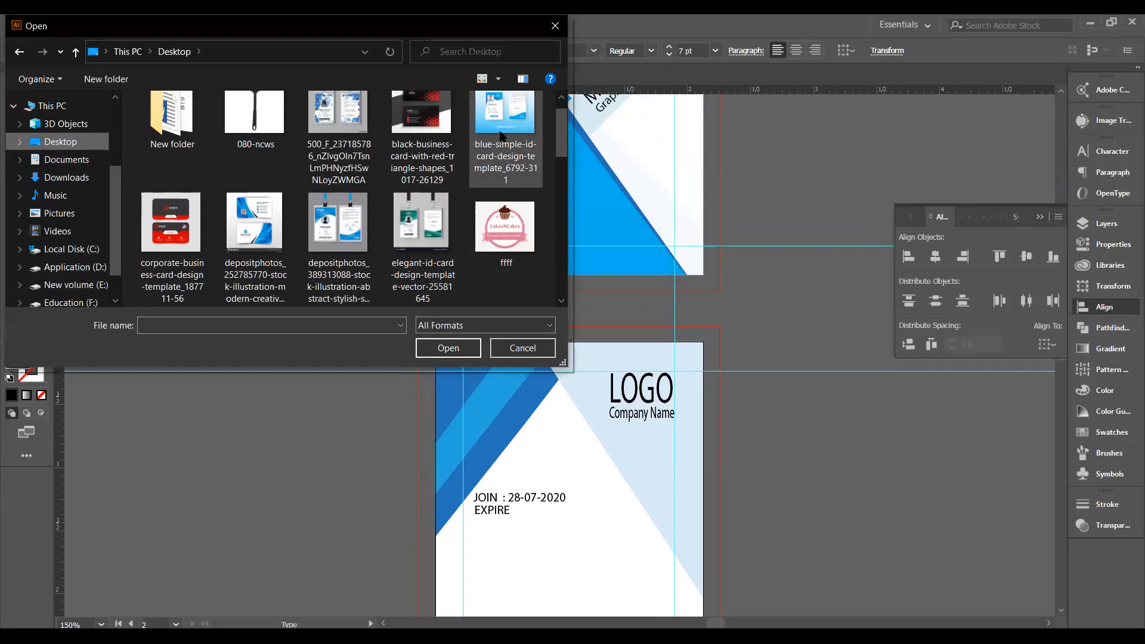
scroll(501, 136, down, 4)
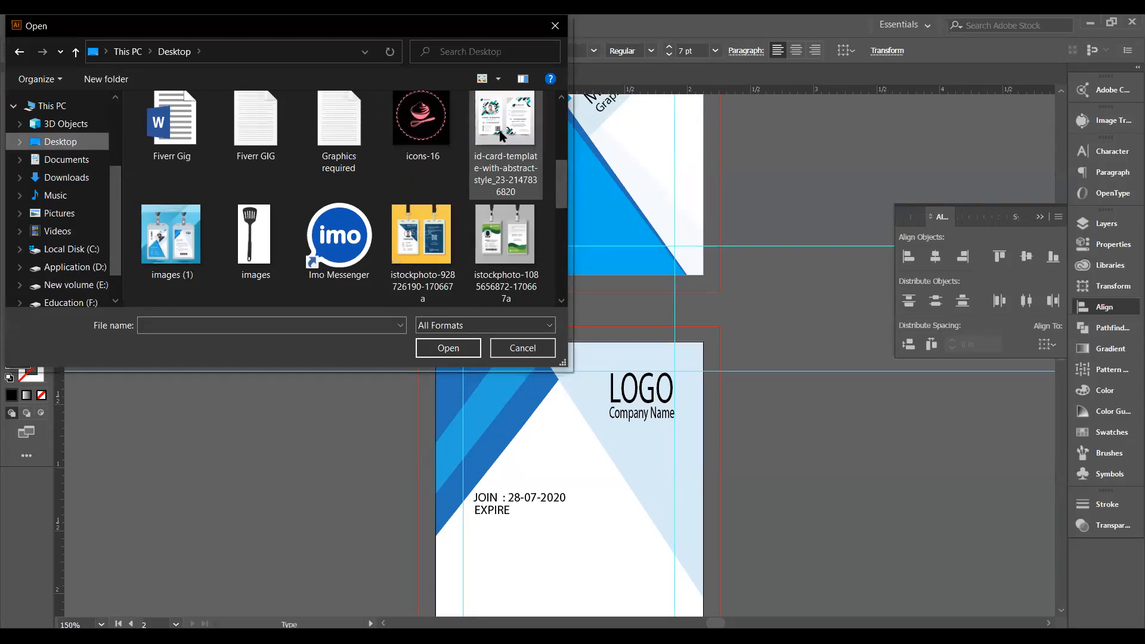
click(501, 239)
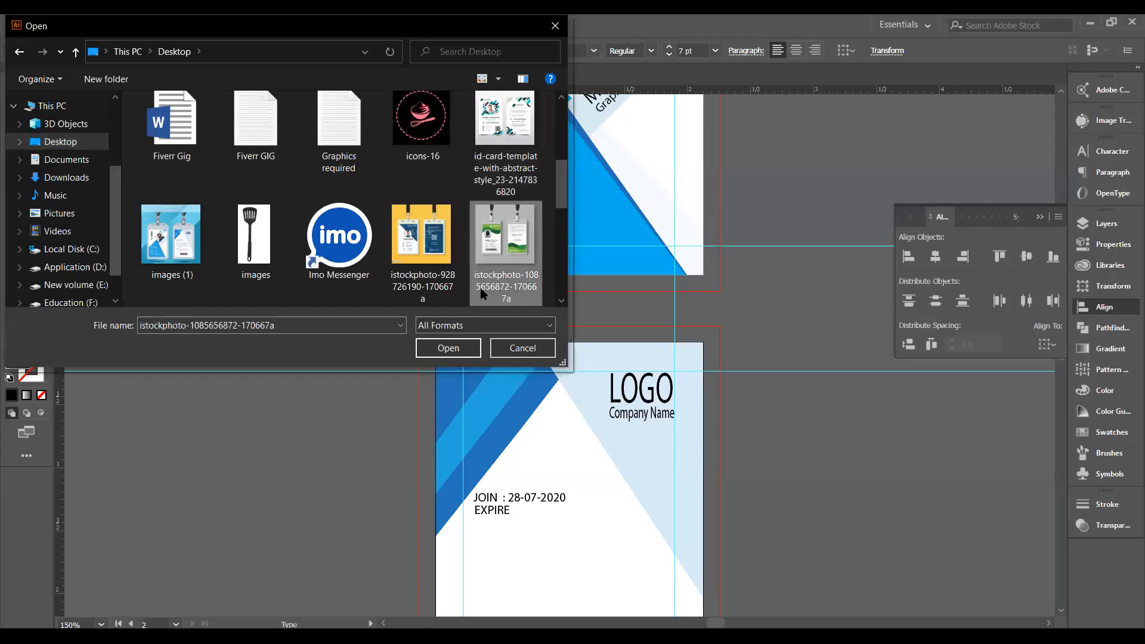
click(446, 351)
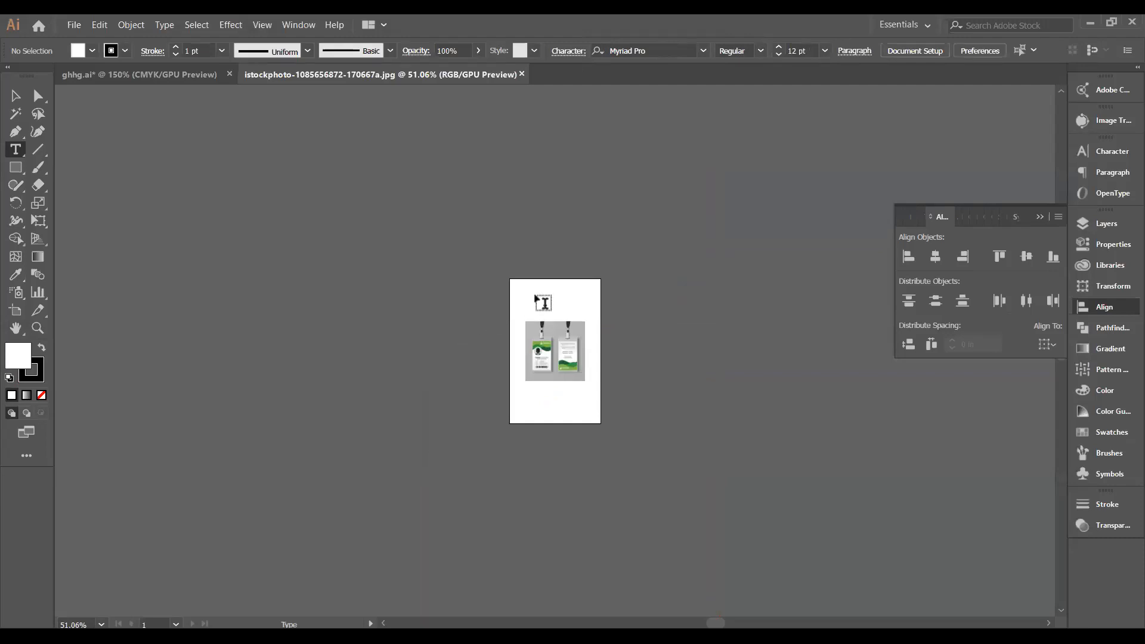
click(523, 73)
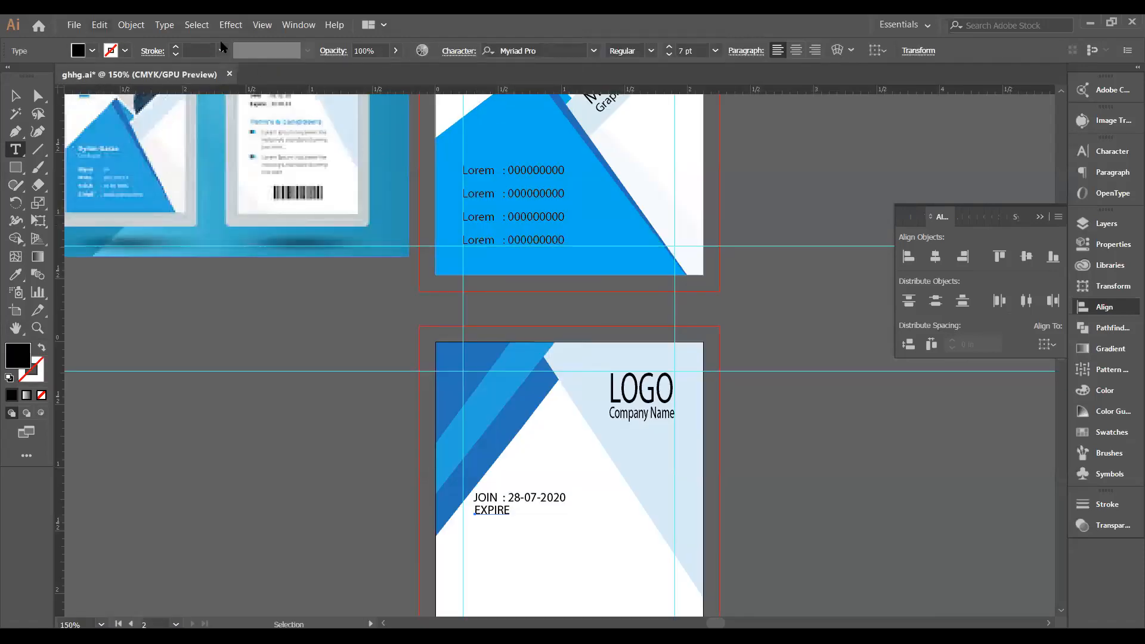
Open the blue depositphotos ID card mockup from the Desktop.
click(74, 25)
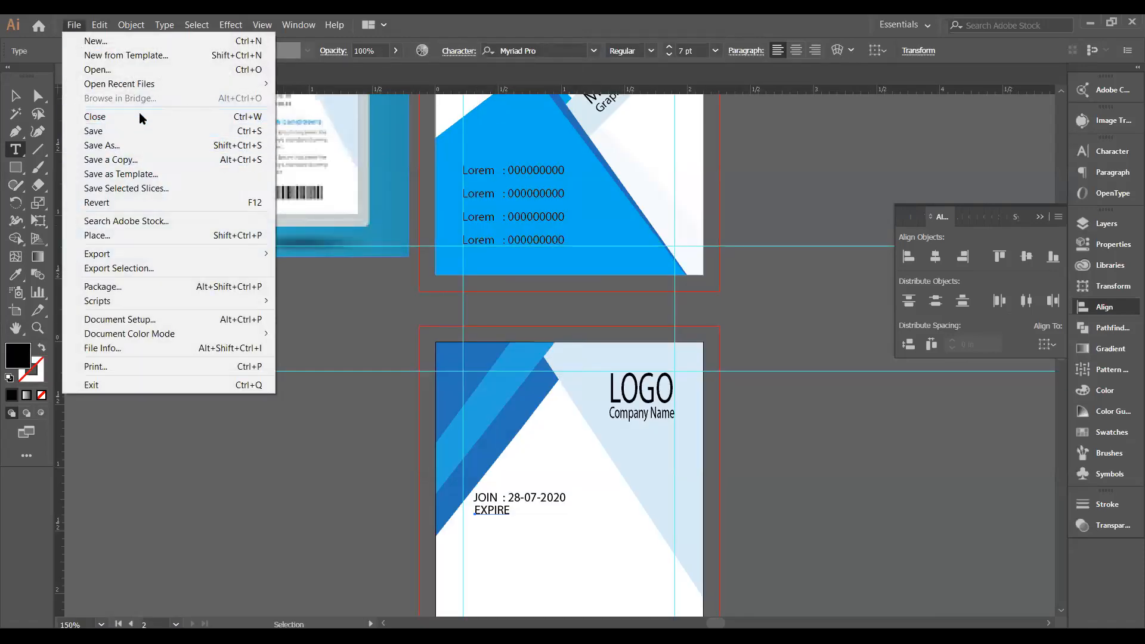
key(Up)
key(Up)
key(Return)
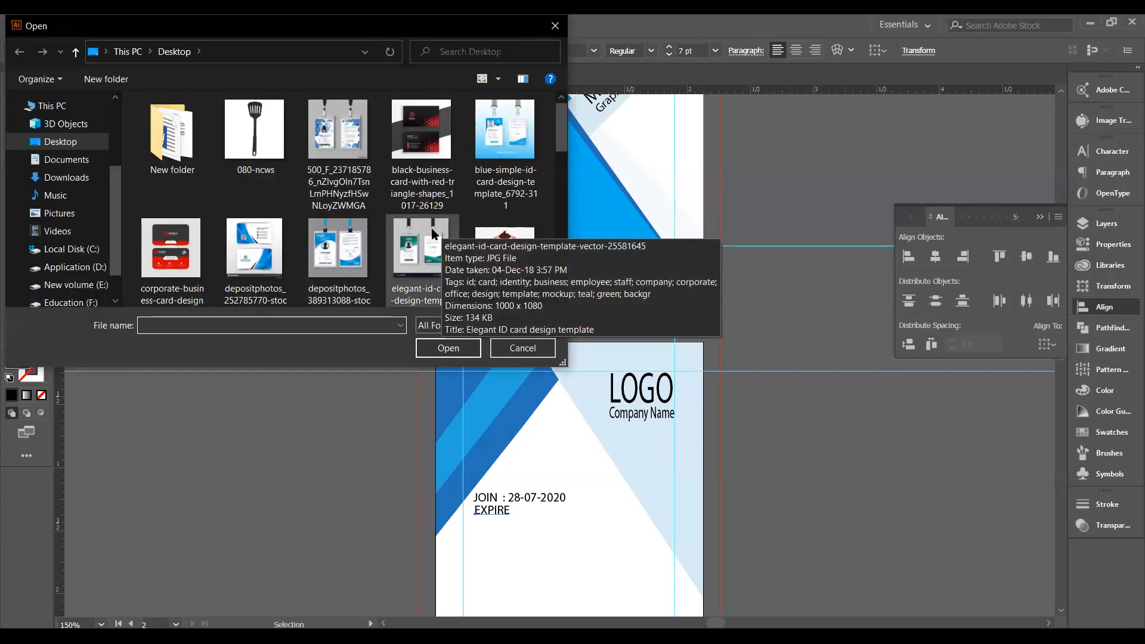
scroll(391, 236, down, 1)
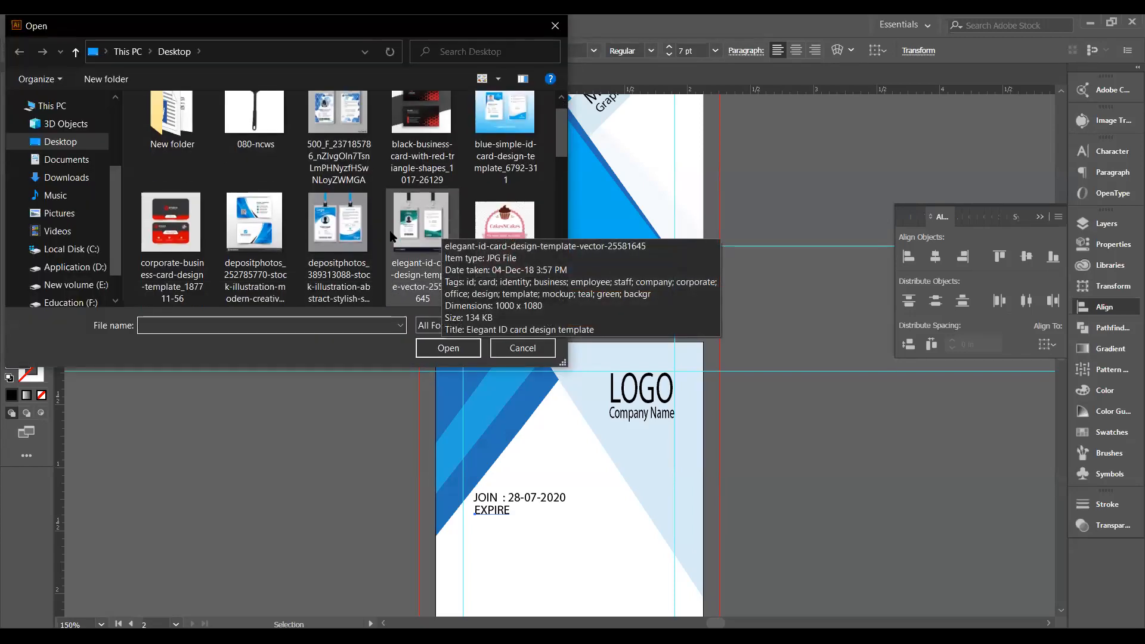
scroll(391, 236, down, 3)
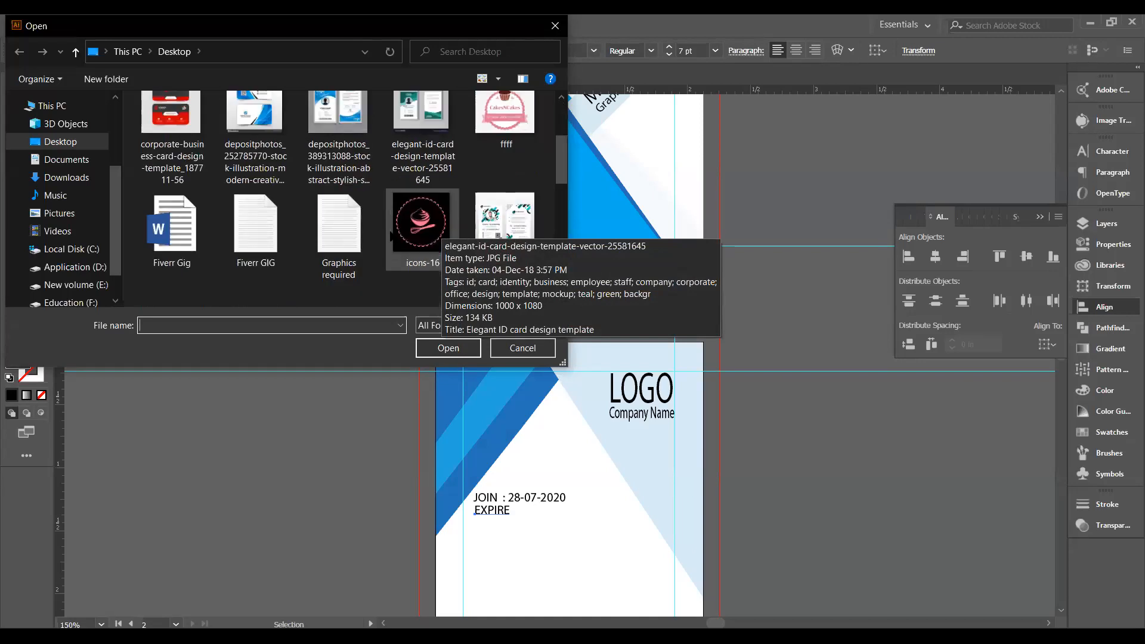
scroll(391, 237, up, 3)
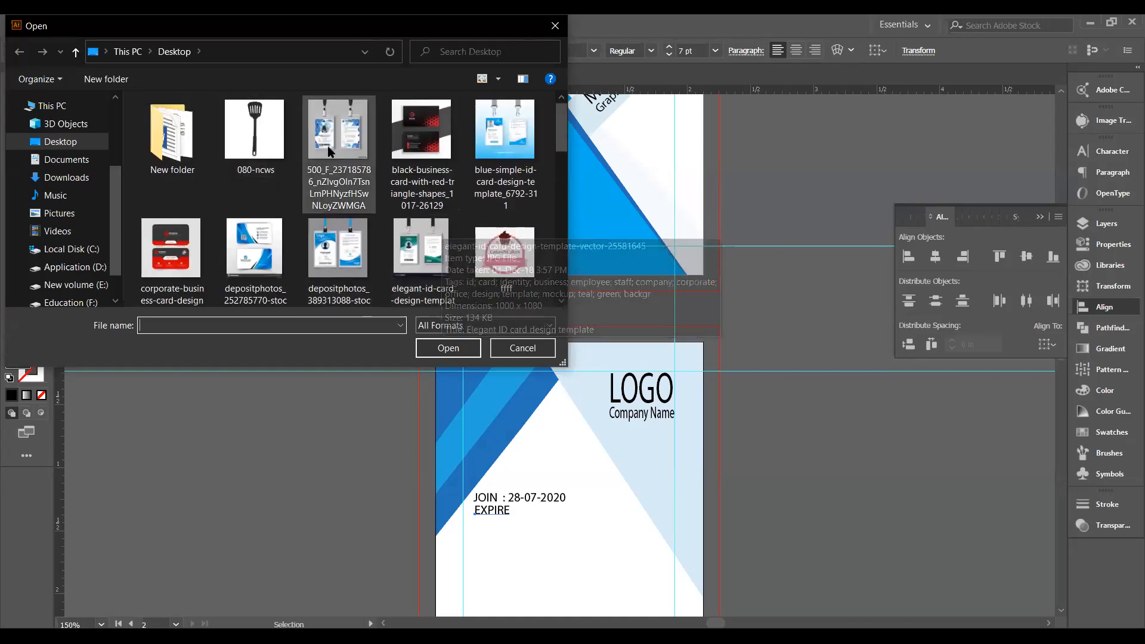
click(338, 250)
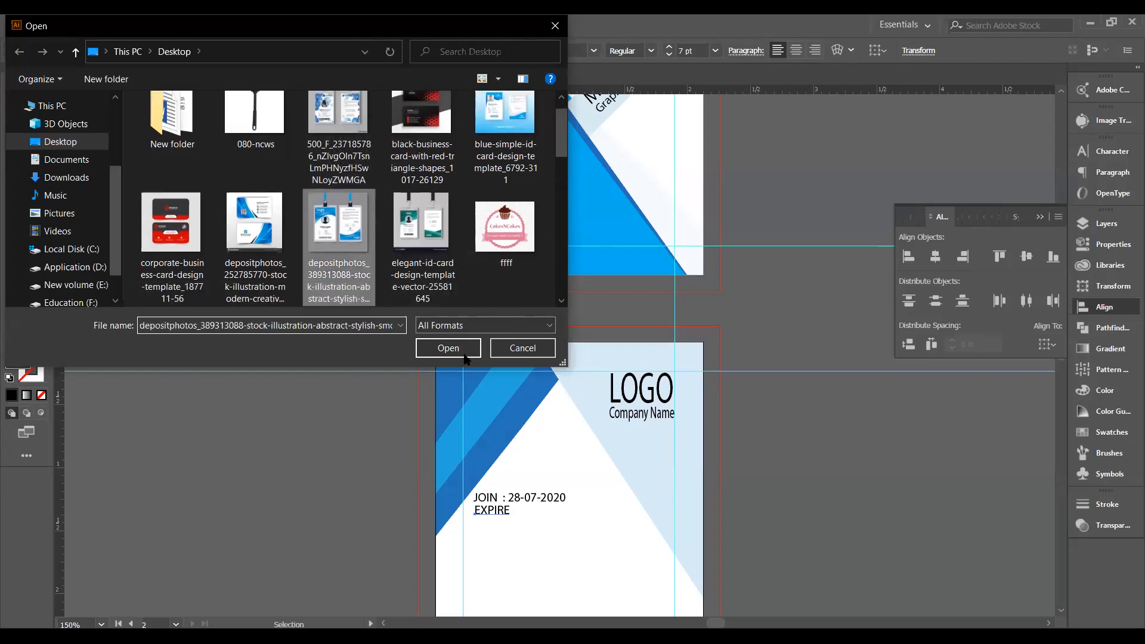
click(438, 352)
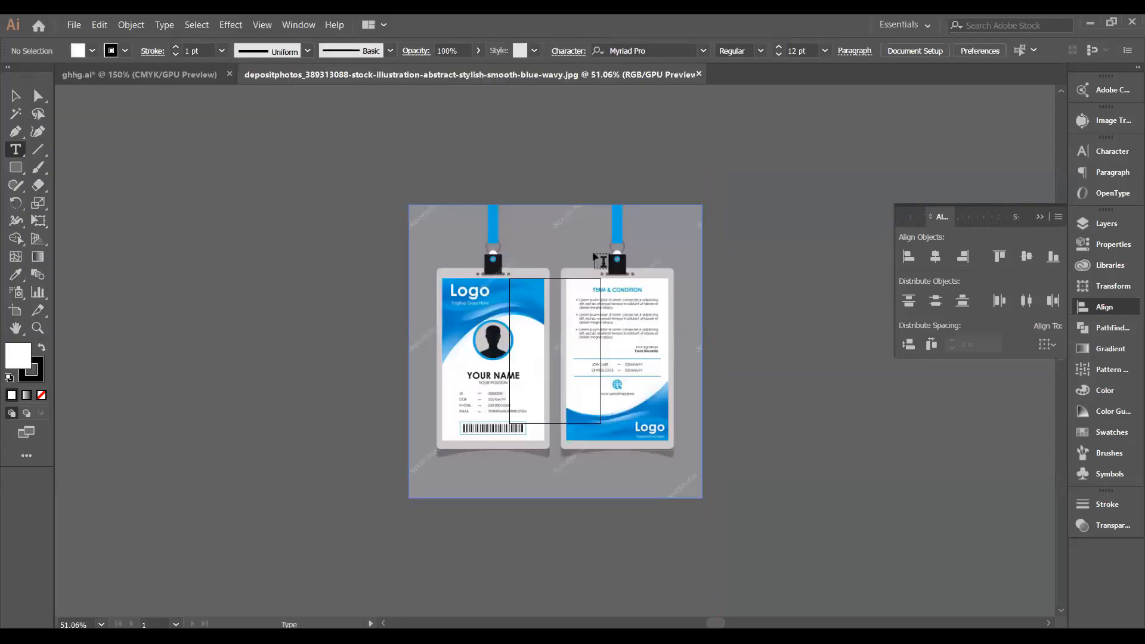
Select the blue mockup image and shrink it to about 2.12 in.
key(ctrl)
key(v)
click(632, 297)
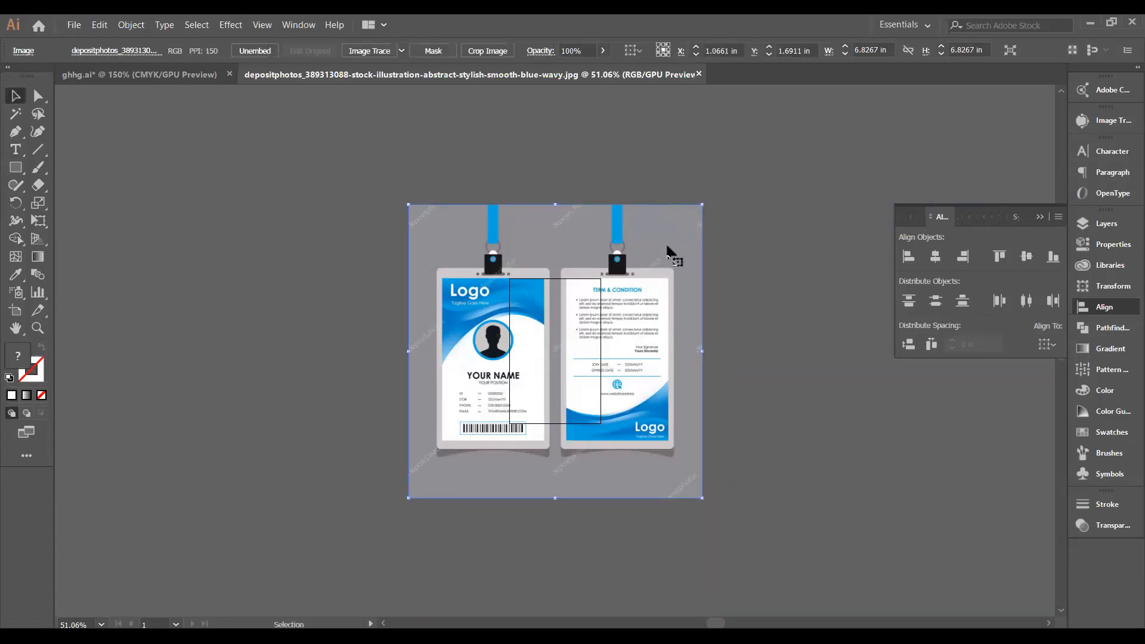
drag(701, 205, 600, 306)
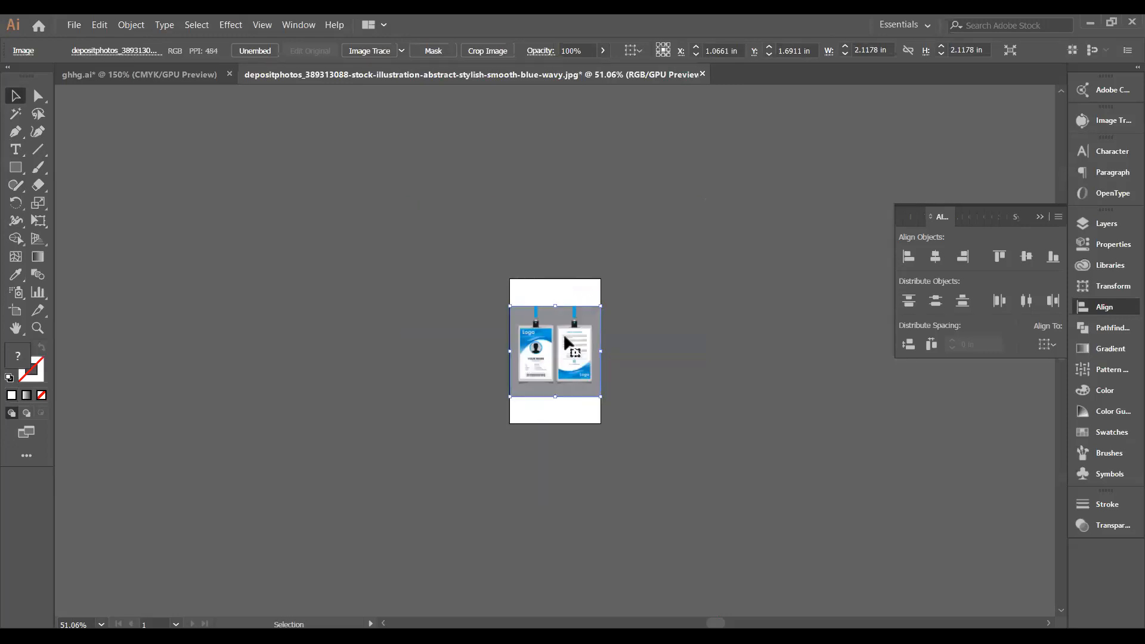
drag(543, 327, 286, 419)
Delete the old reference image and place the mockup, about 2.44 × 2.79 in, left of the cards.
click(337, 200)
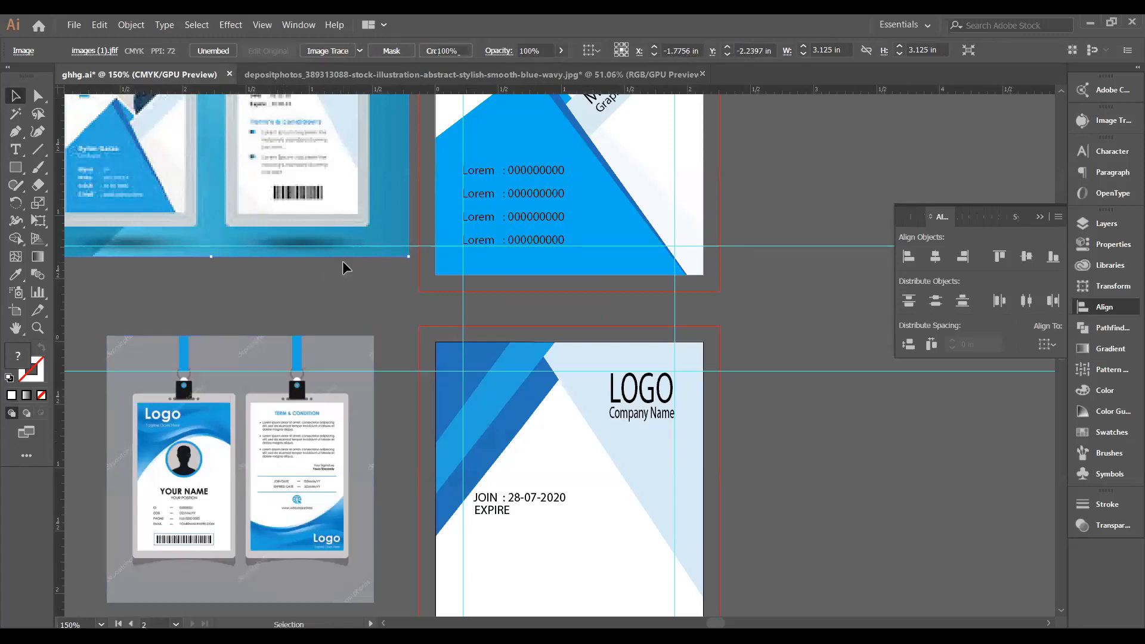
key(Delete)
drag(277, 429, 300, 258)
drag(398, 400, 417, 469)
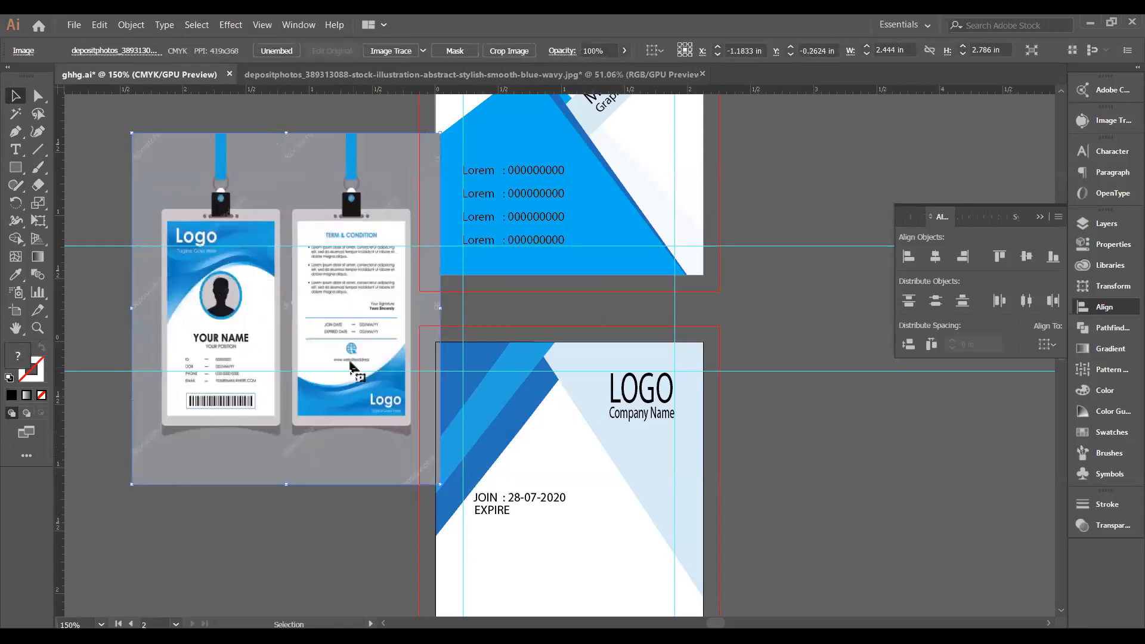
drag(350, 367, 322, 385)
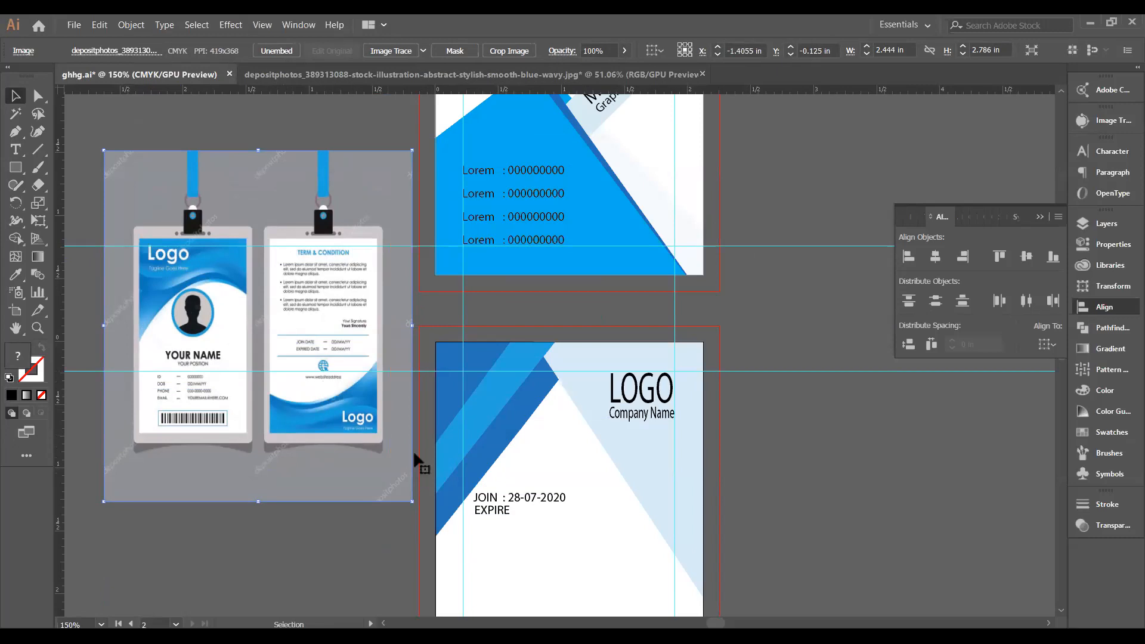
click(508, 511)
click(16, 151)
Extend the EXPIRE line to read 'EXPIRED : DD-MM-YYYY'.
click(506, 512)
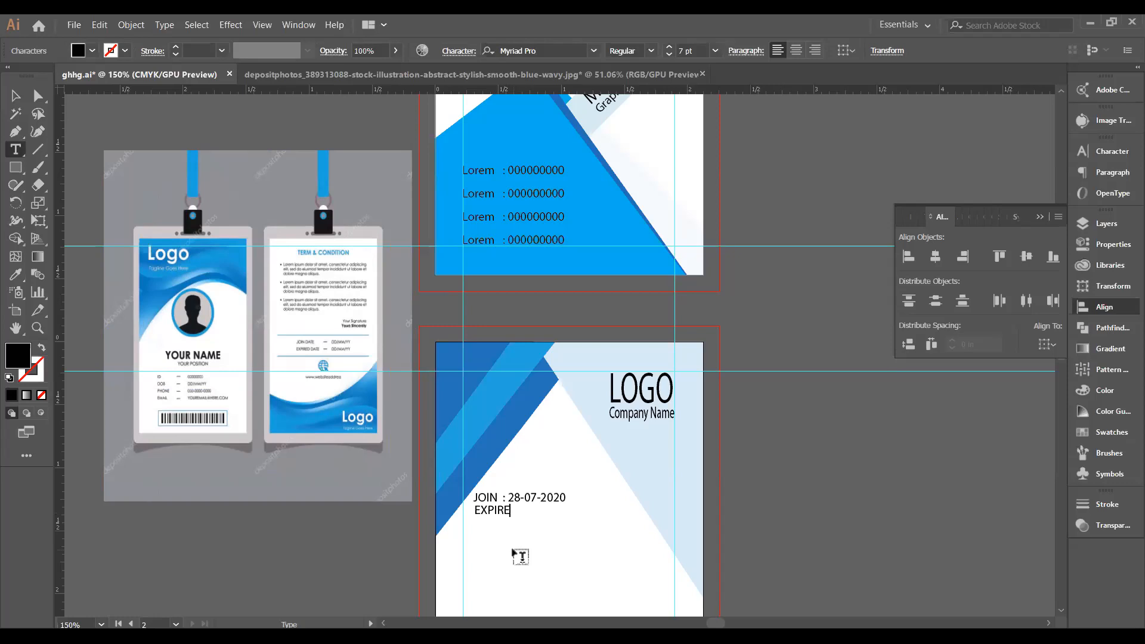
text(D)
text(: DD-MM-YYYY)
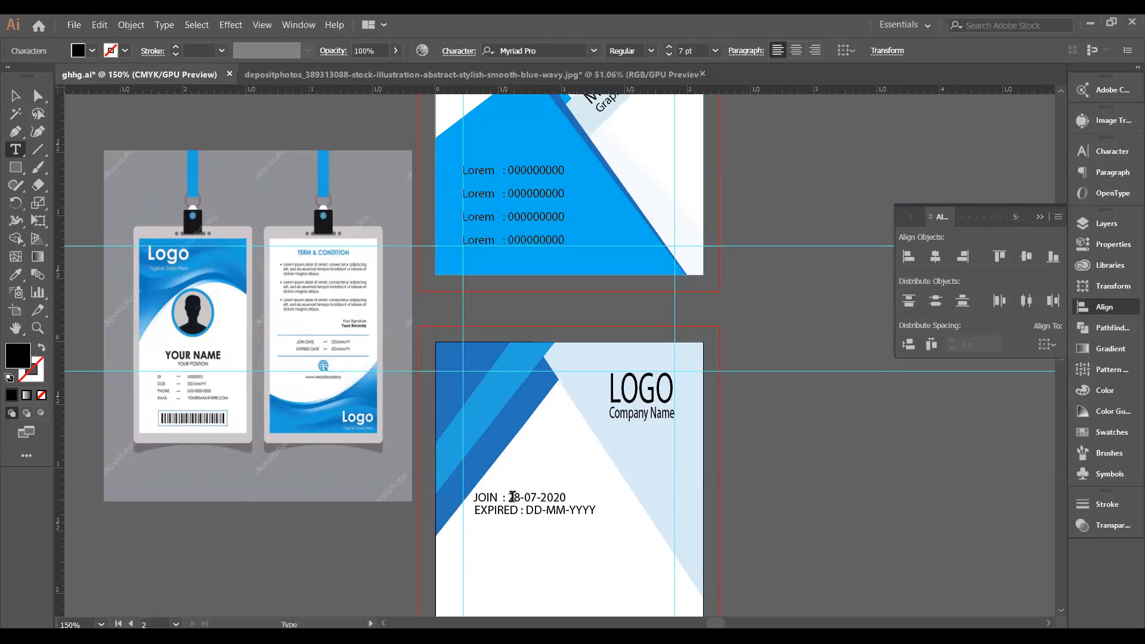
Replace the JOIN date with 'DD-MM-YYY' and nudge the EXPIRED line slightly down.
drag(508, 494, 572, 493)
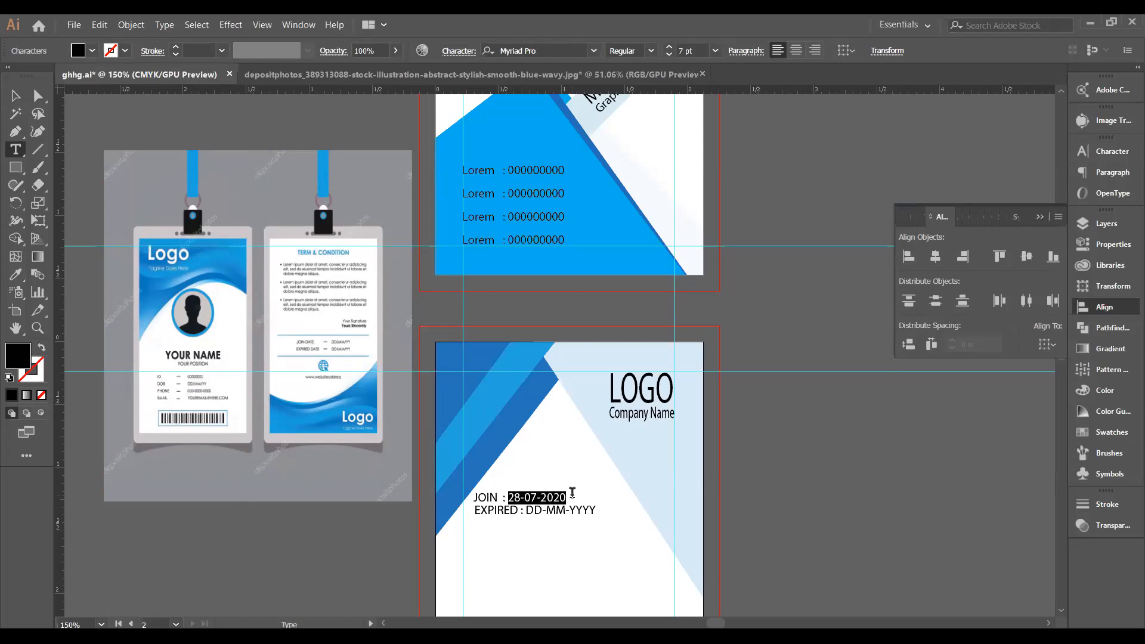
text(D)
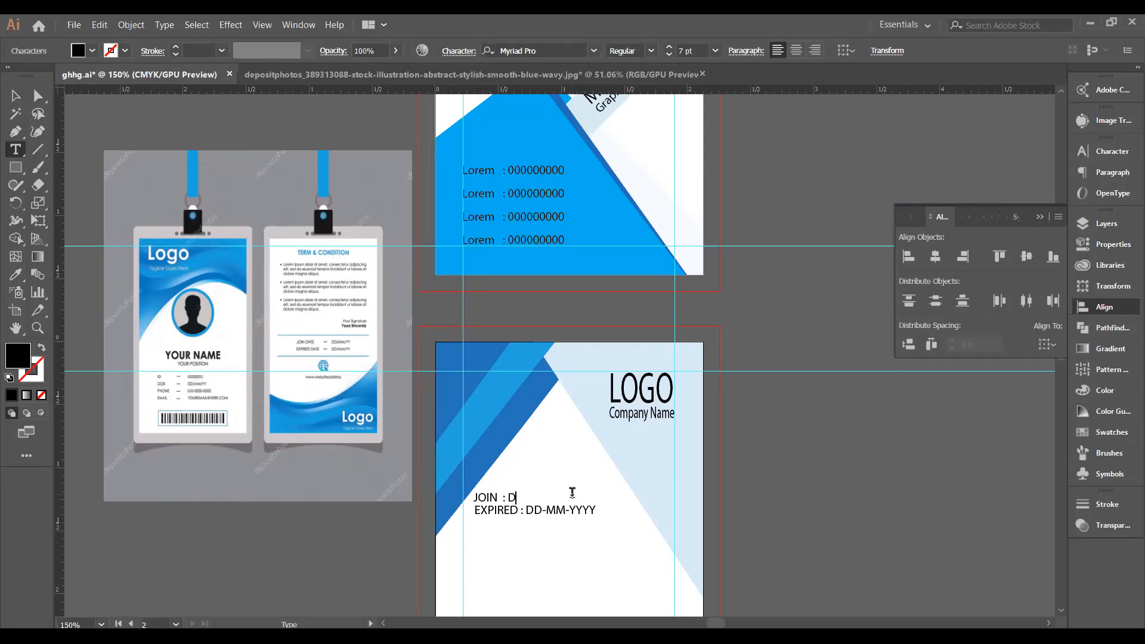
text(D-MM-YYY)
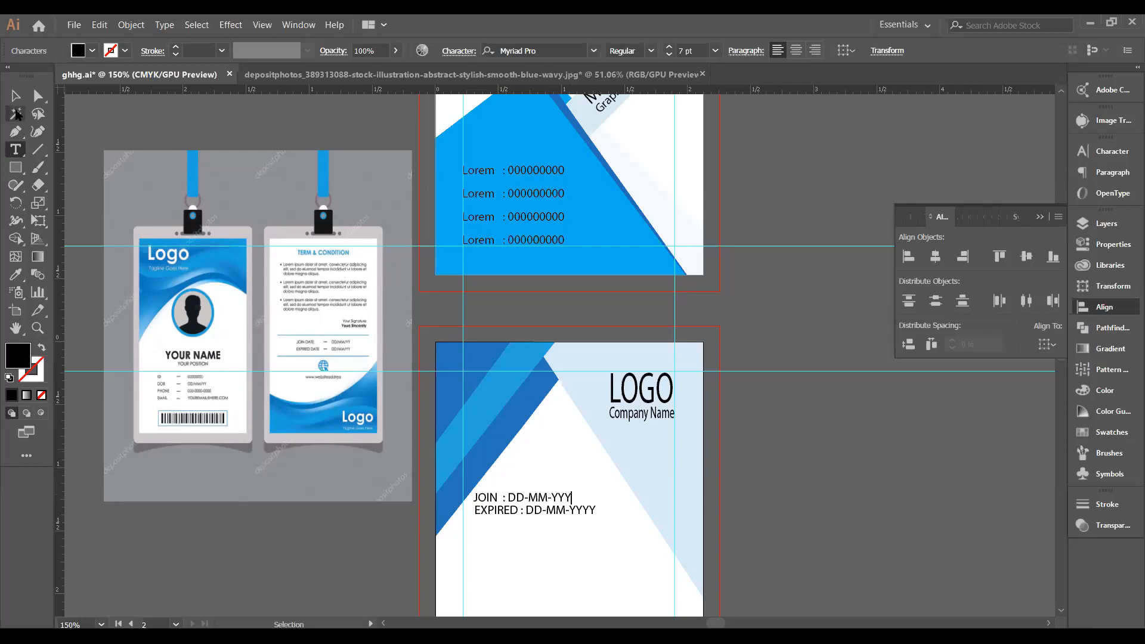
click(15, 95)
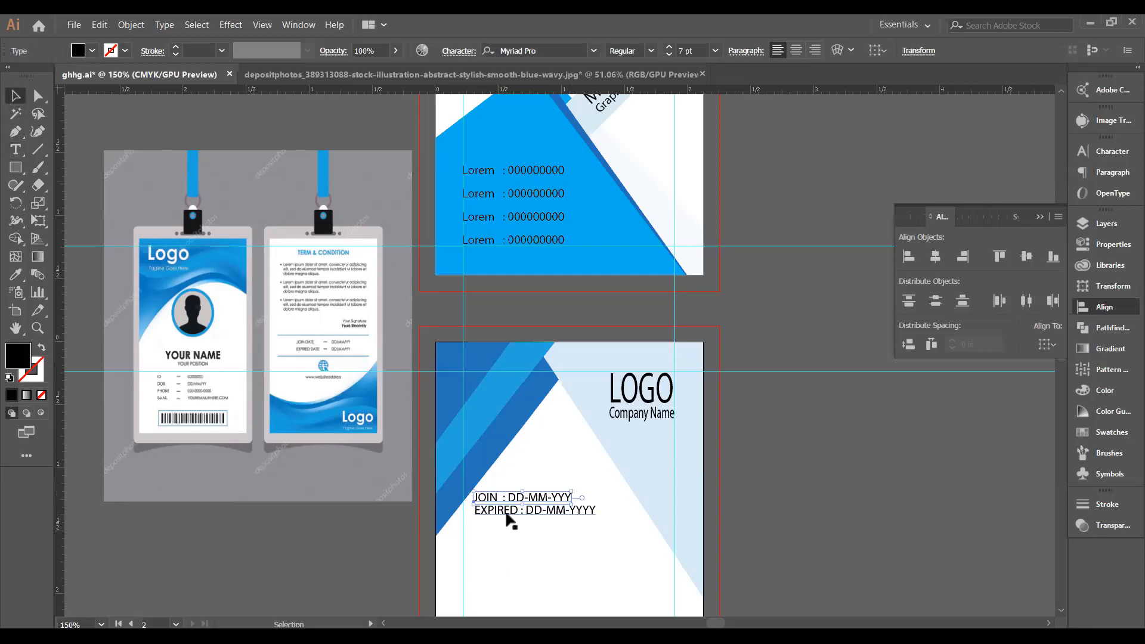
click(513, 512)
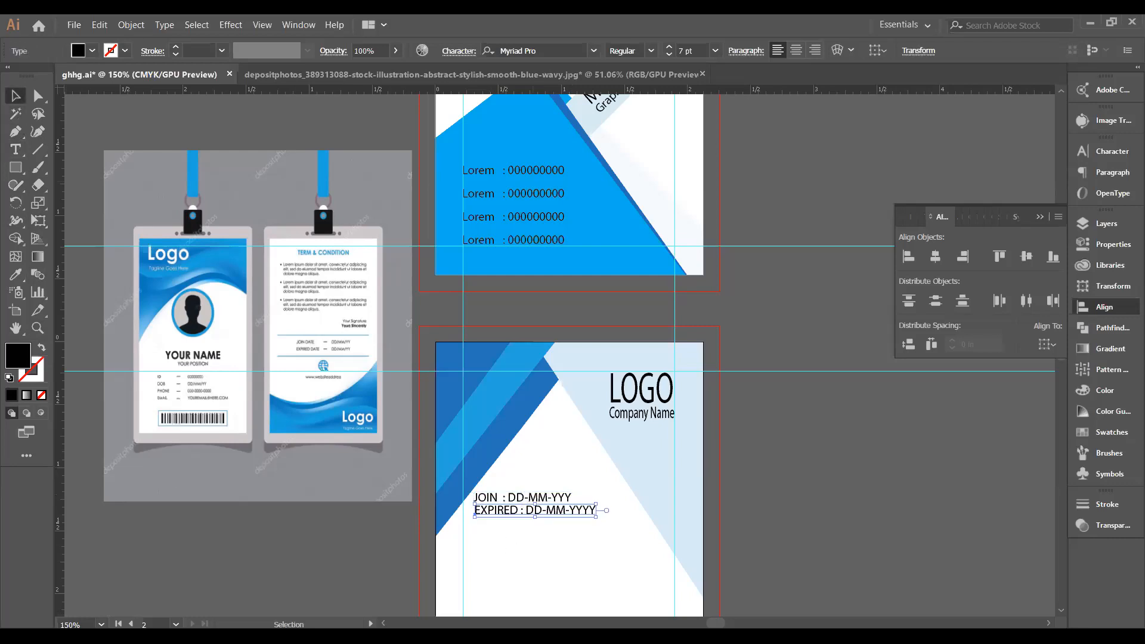
key(Down)
key(Down)
key(Down)
key(Down)
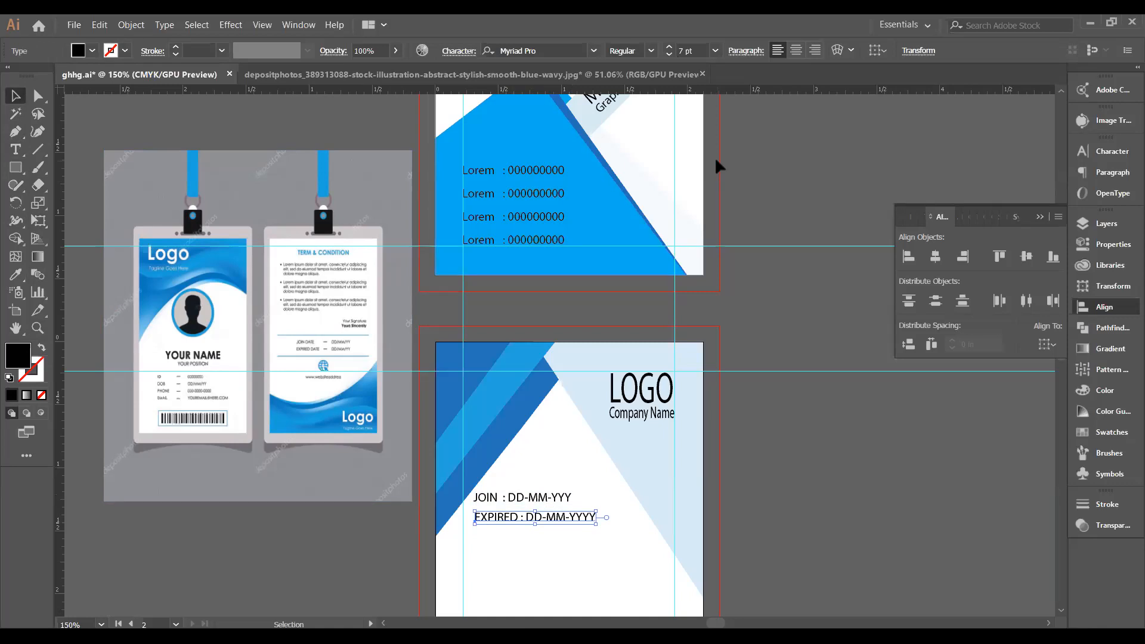
Type a 'Term & Condition' heading below the date lines and centre it on the back card.
click(1041, 217)
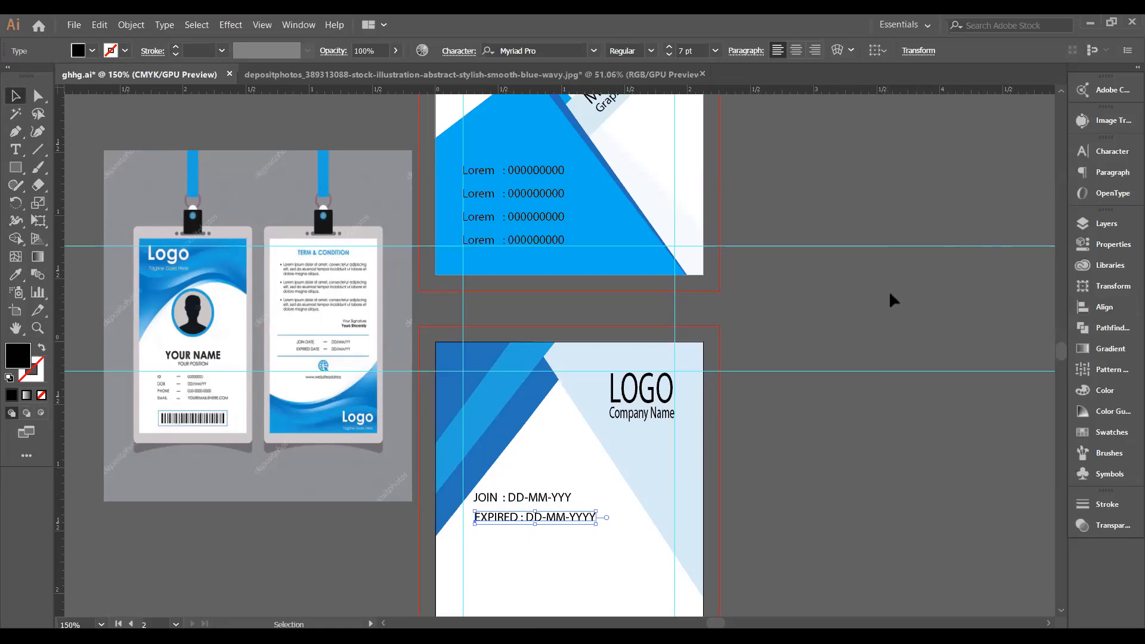
scroll(892, 300, down, 2)
scroll(883, 311, down, 1)
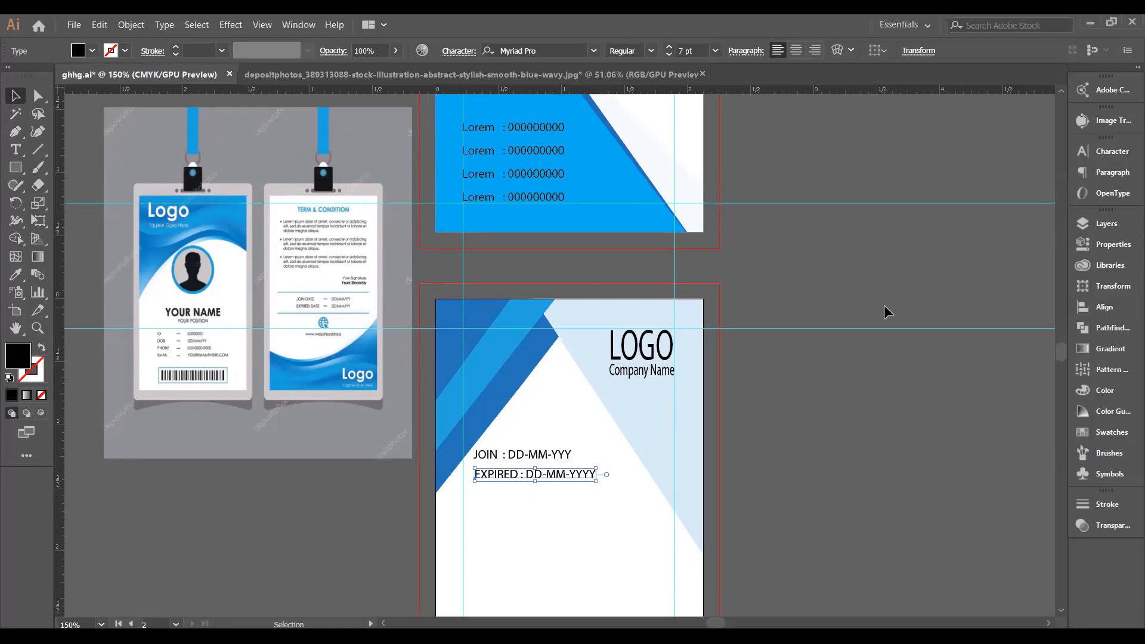
scroll(884, 306, down, 10)
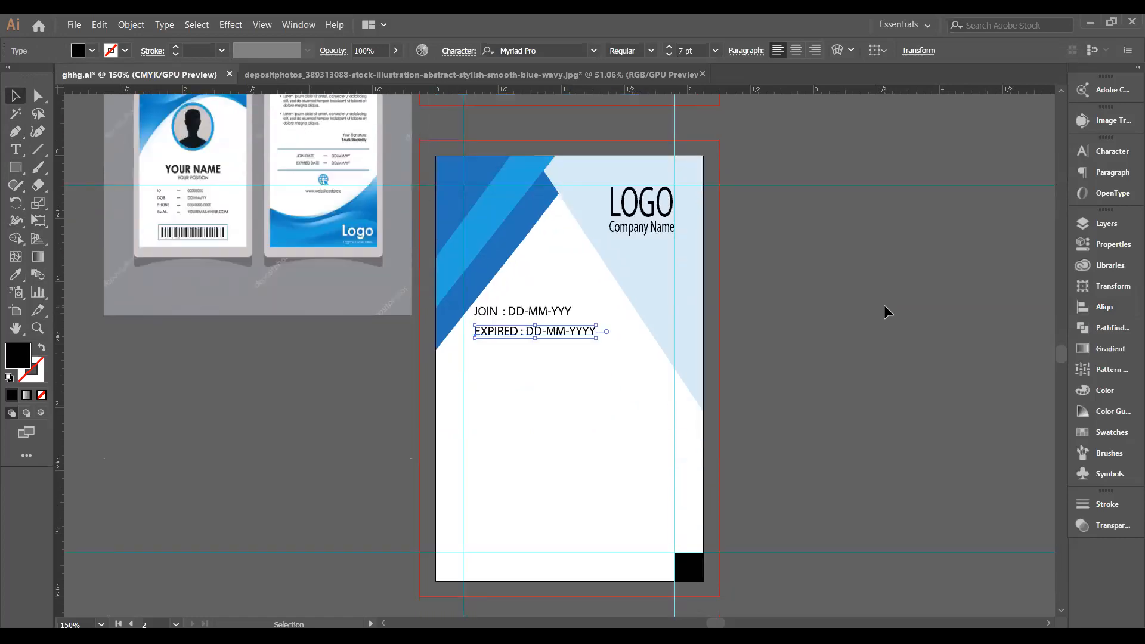
scroll(885, 310, up, 2)
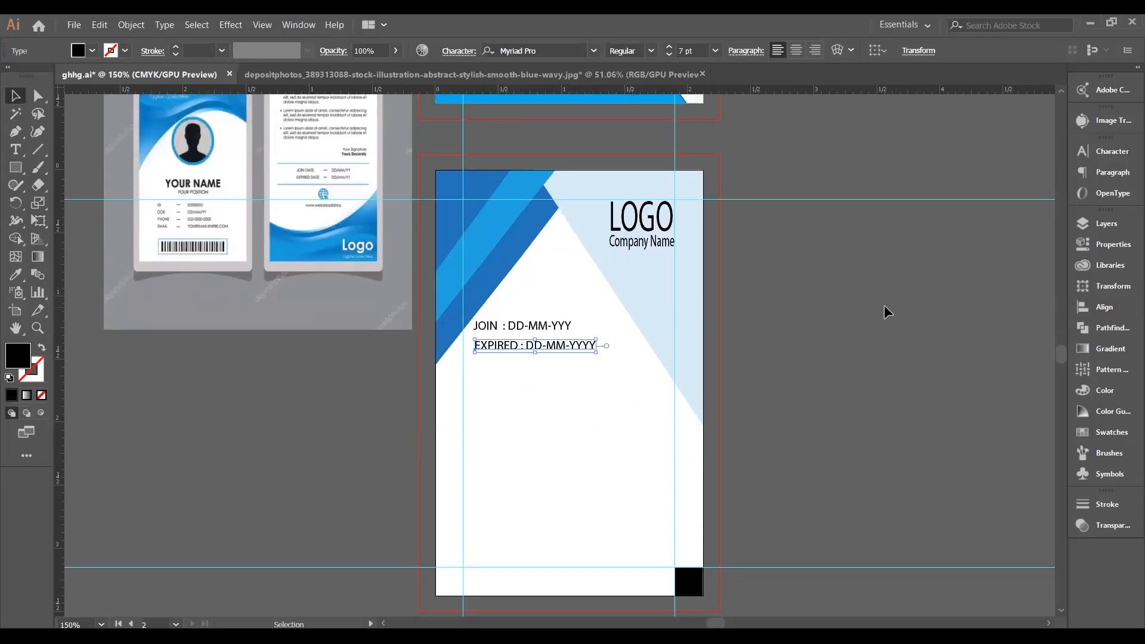
scroll(885, 308, up, 1)
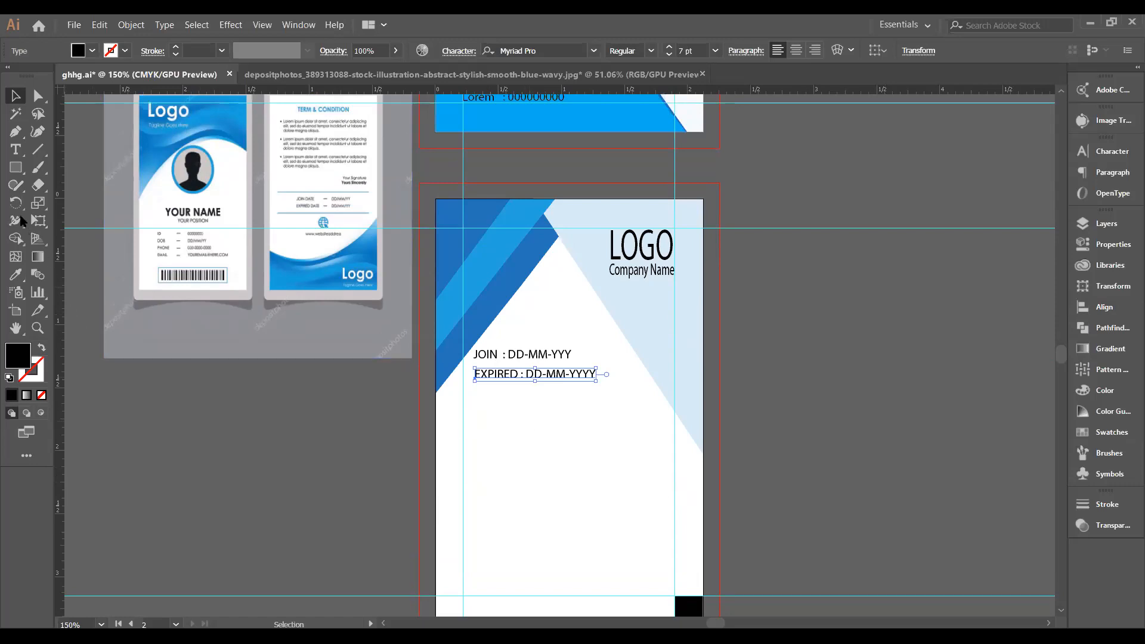
click(16, 149)
click(481, 416)
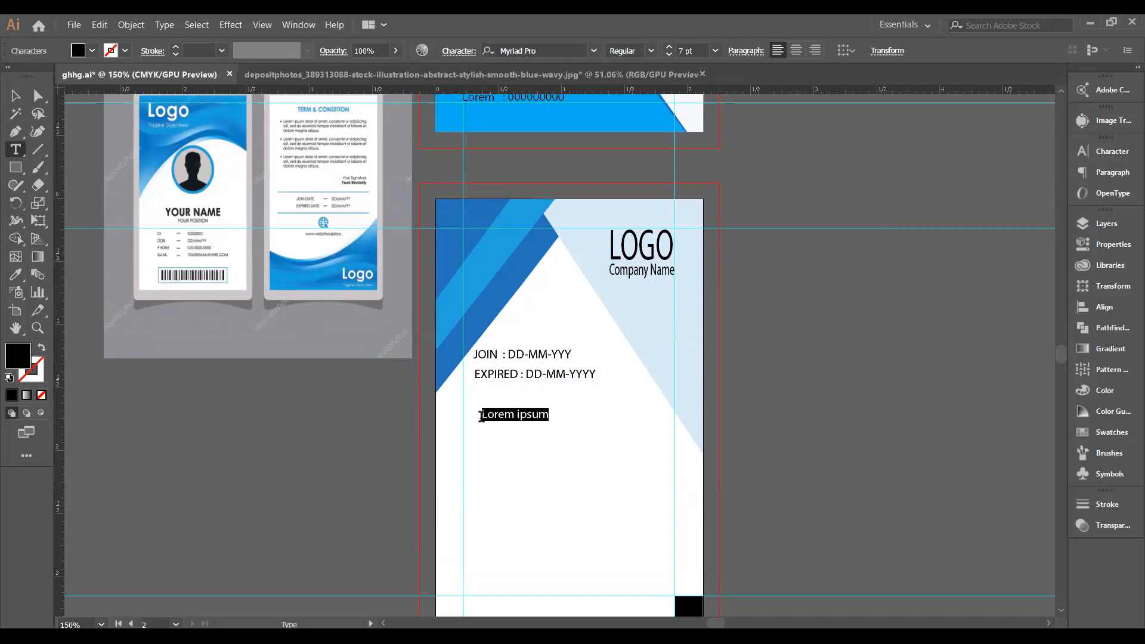
text(Term)
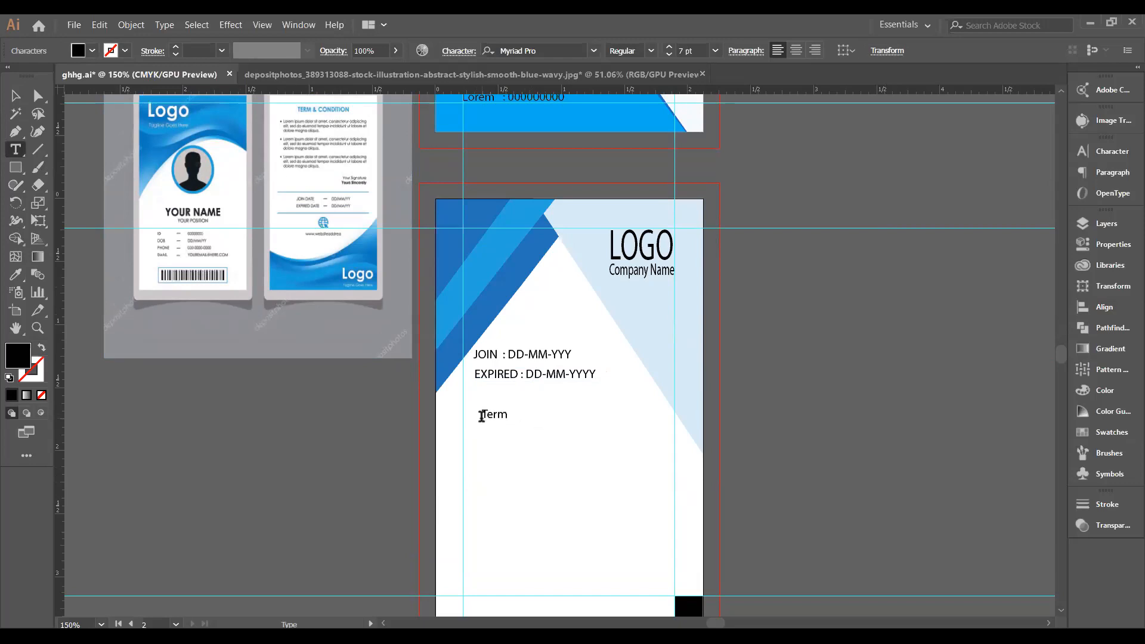
text( &)
text(Condition)
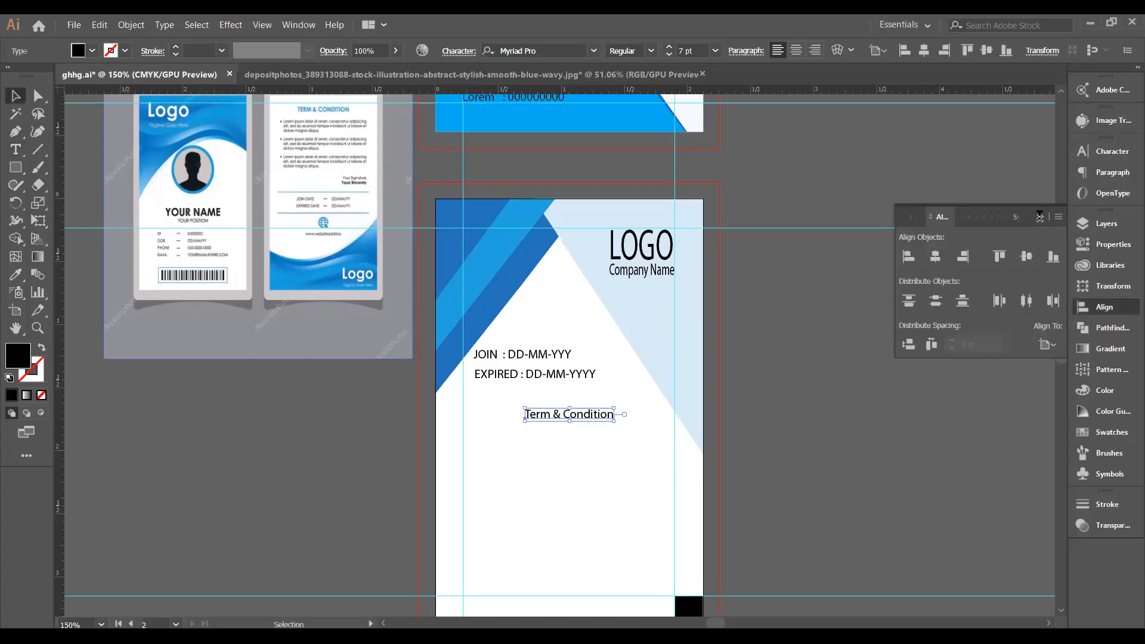
click(876, 351)
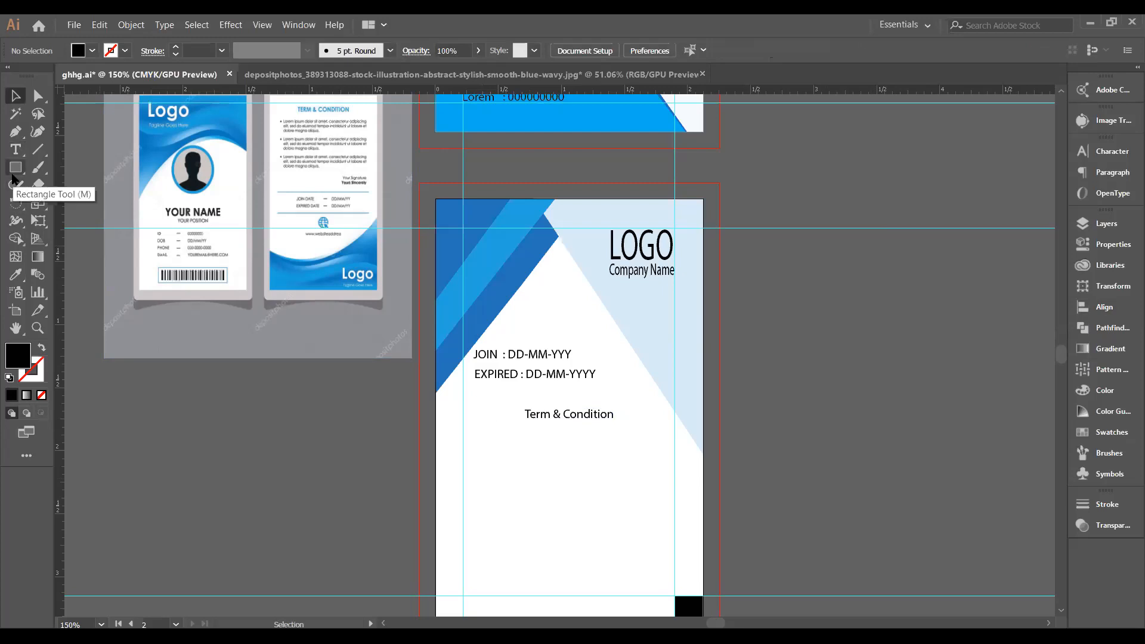
click(17, 169)
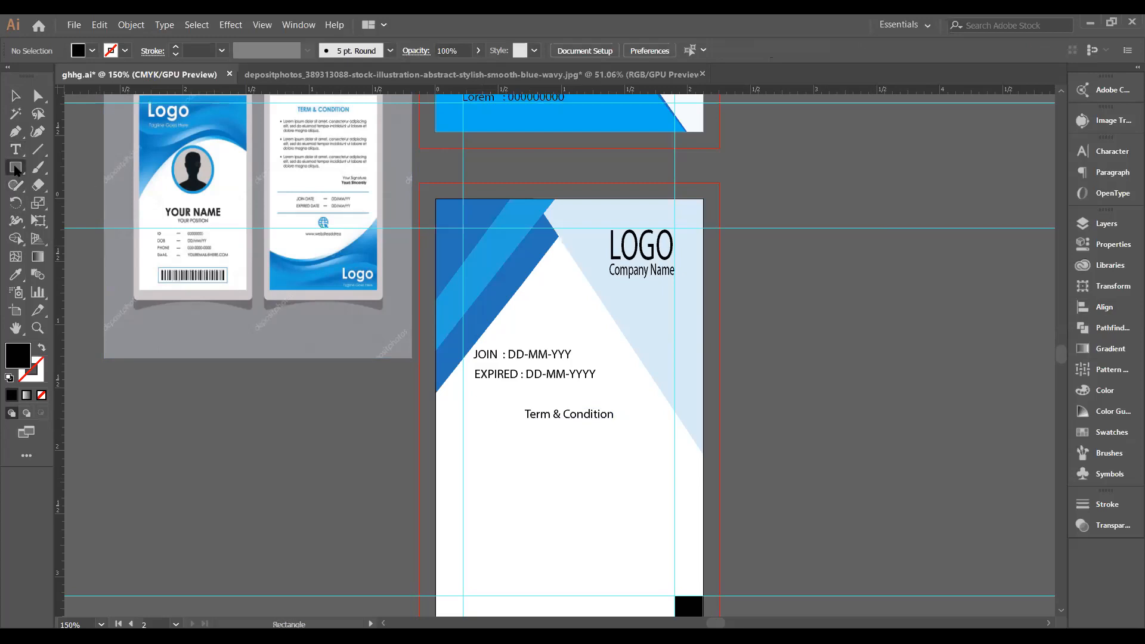
click(17, 171)
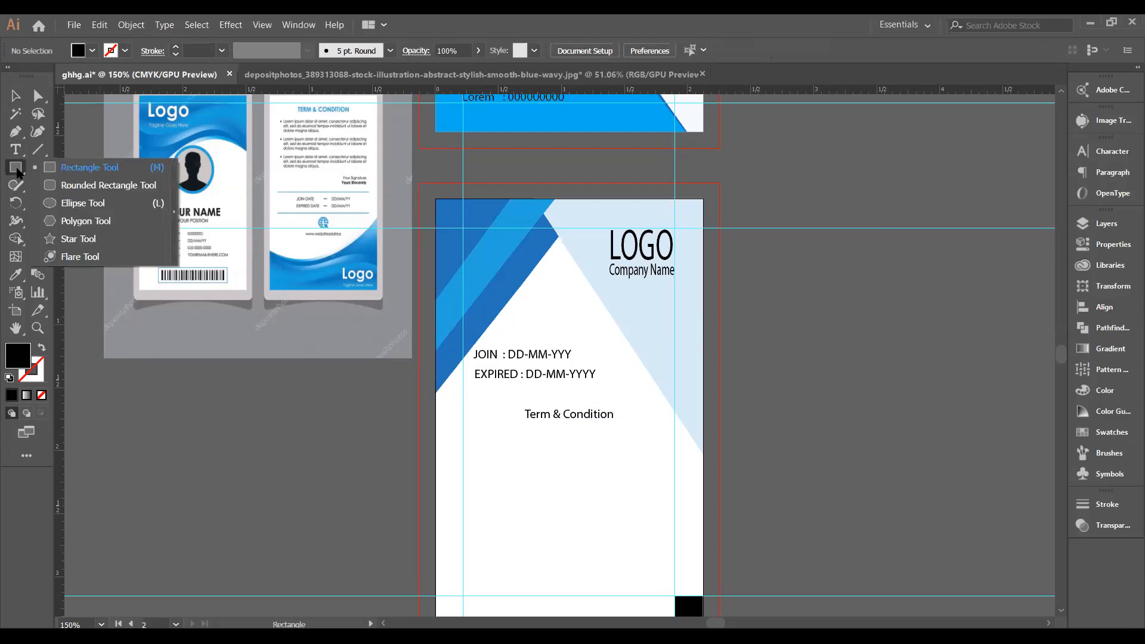
Open the Paragraph panel and delete the placeholder text below the 'Term & Condition' heading.
click(17, 150)
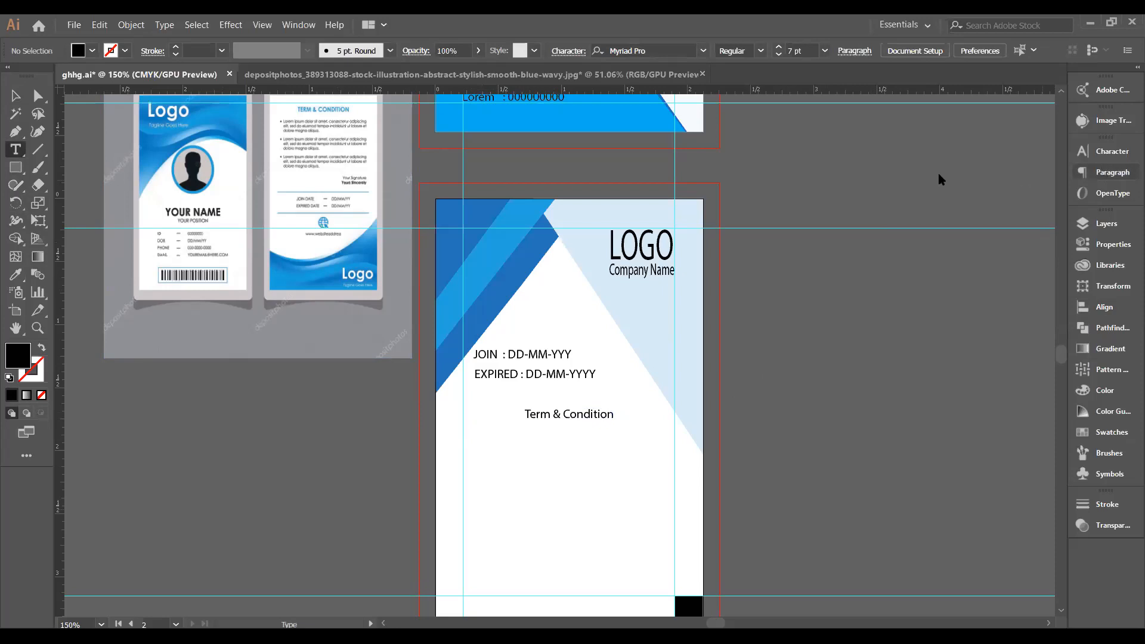
key(ctrl+alt+t)
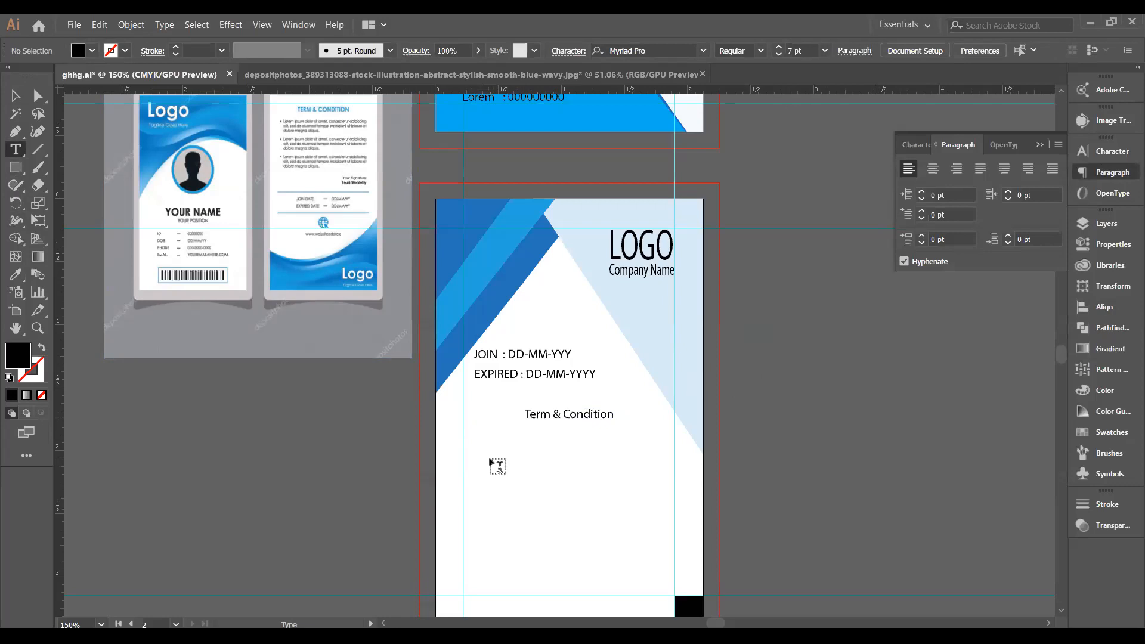
click(473, 447)
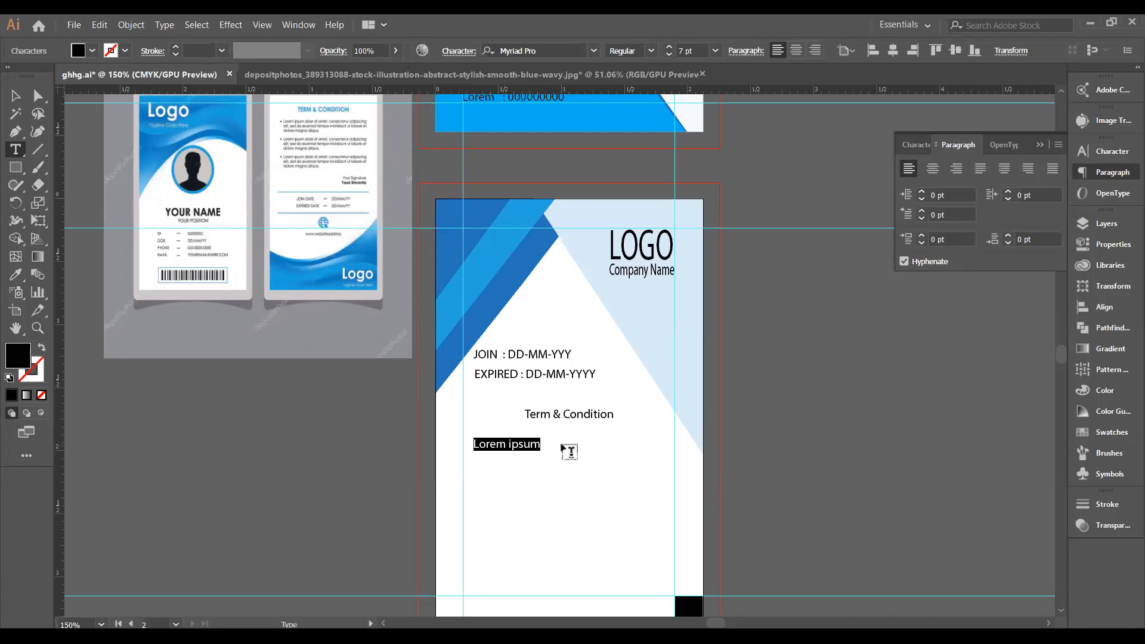
key(BackSpace)
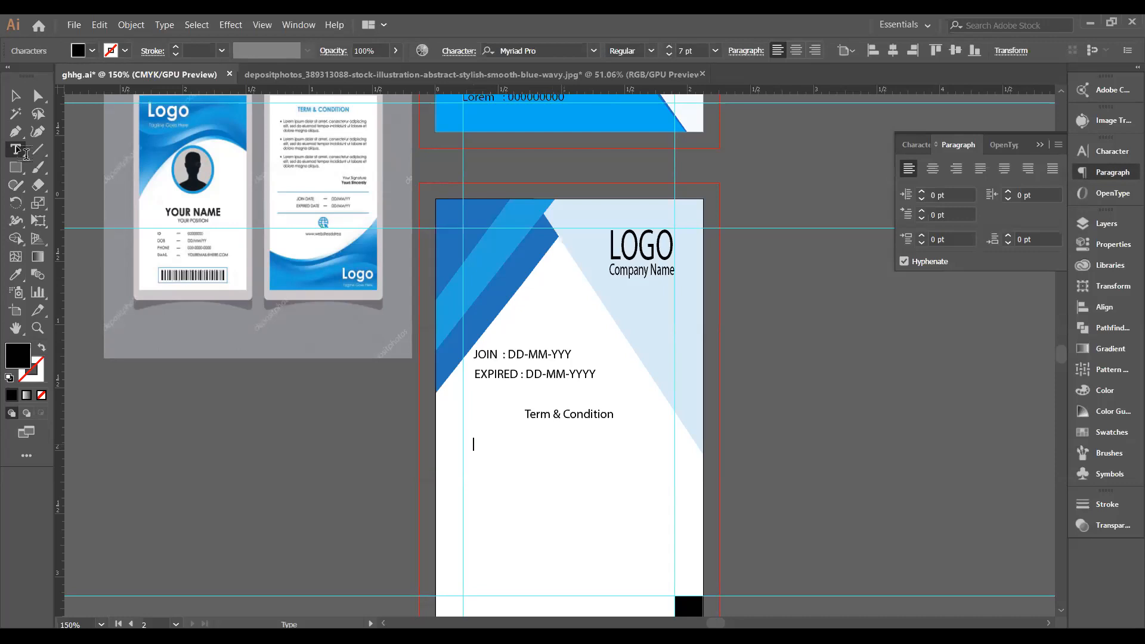
click(26, 154)
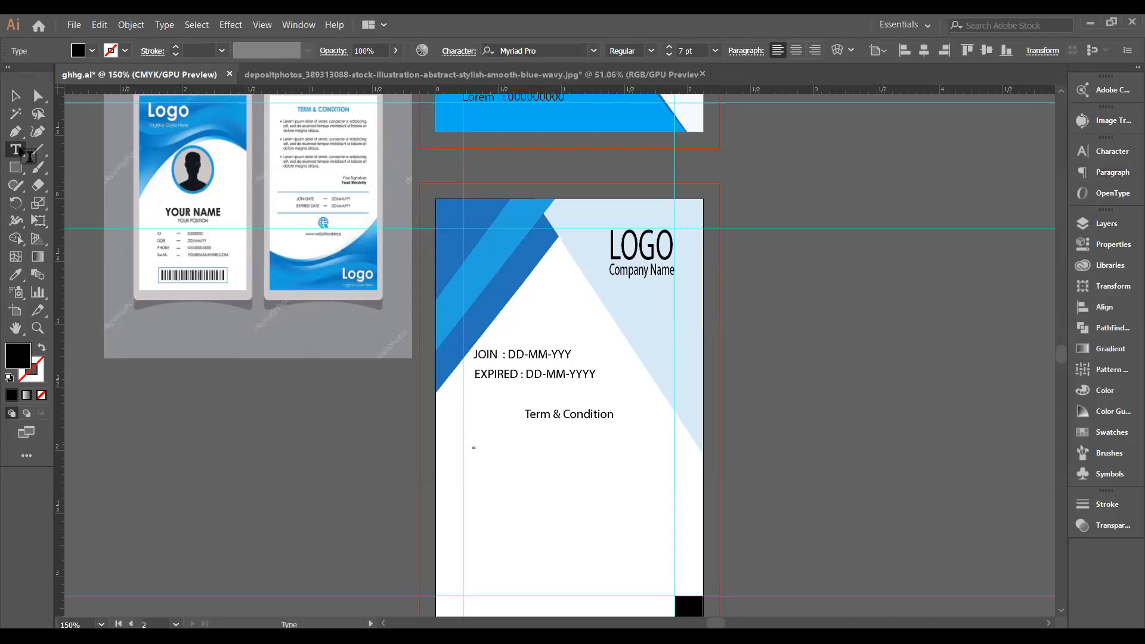
click(24, 154)
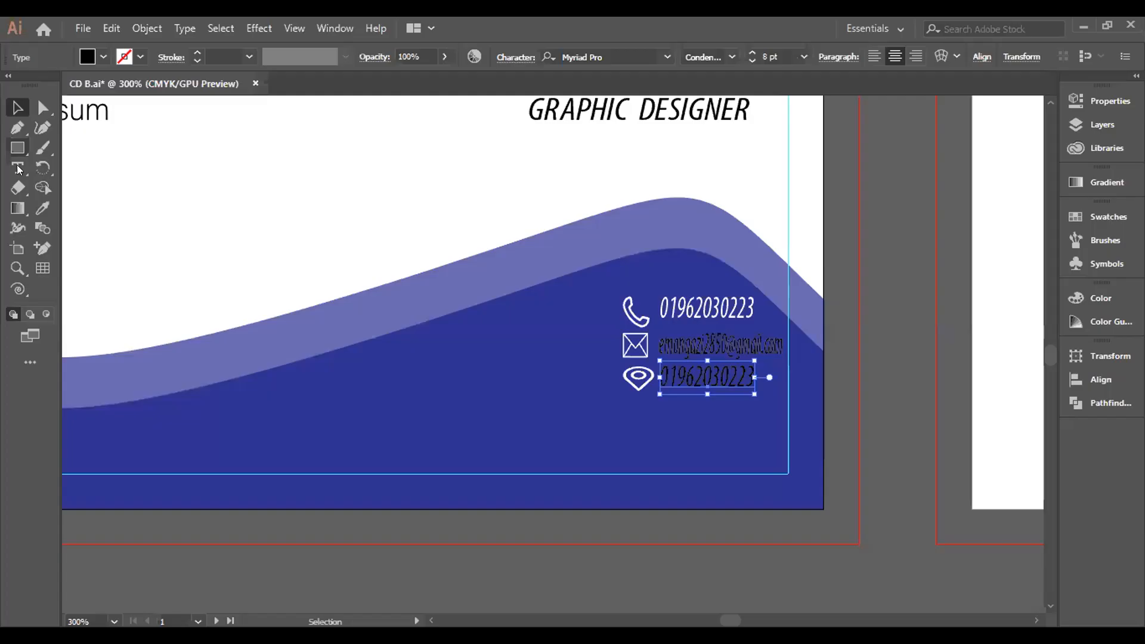
Make the e-mail address on the business card white.
key(t)
drag(753, 376, 660, 374)
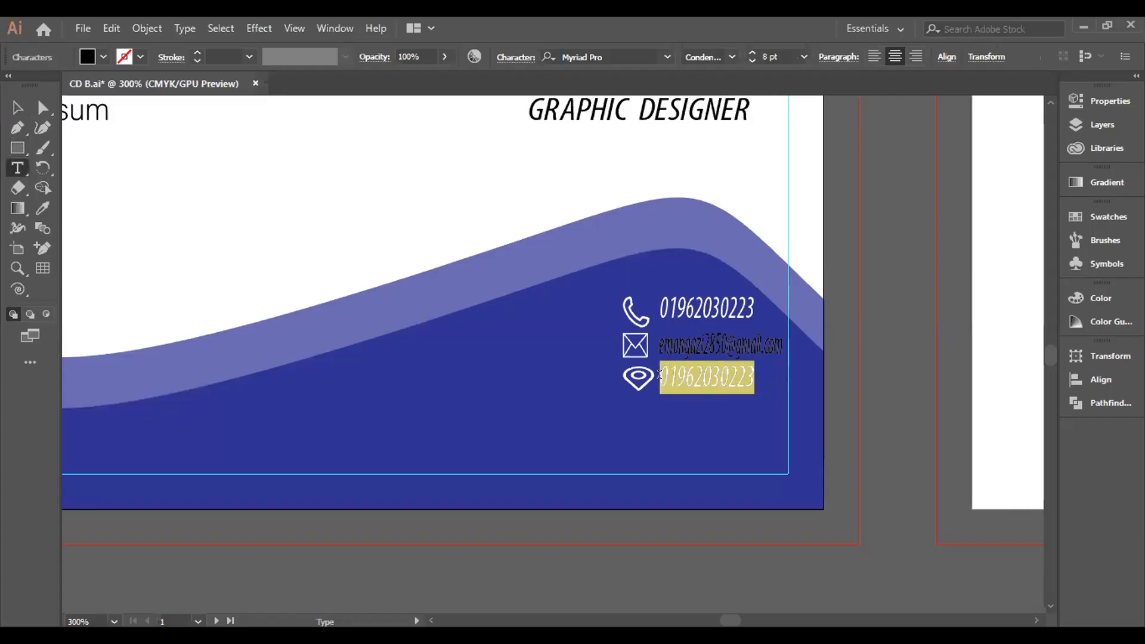
click(775, 346)
triple_click(704, 339)
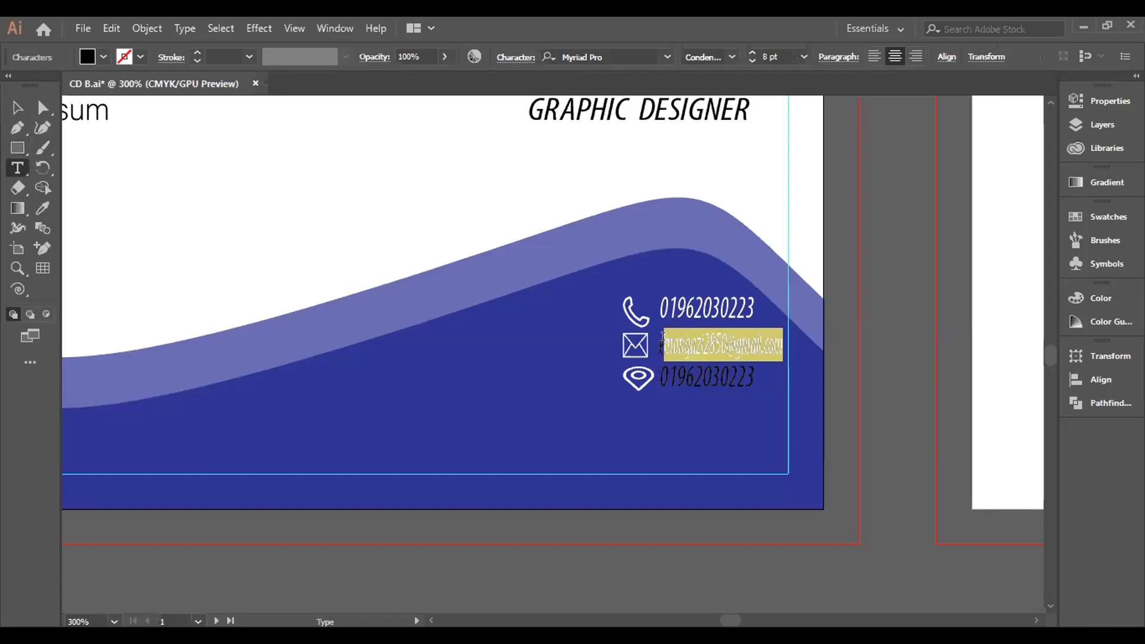
key(Left)
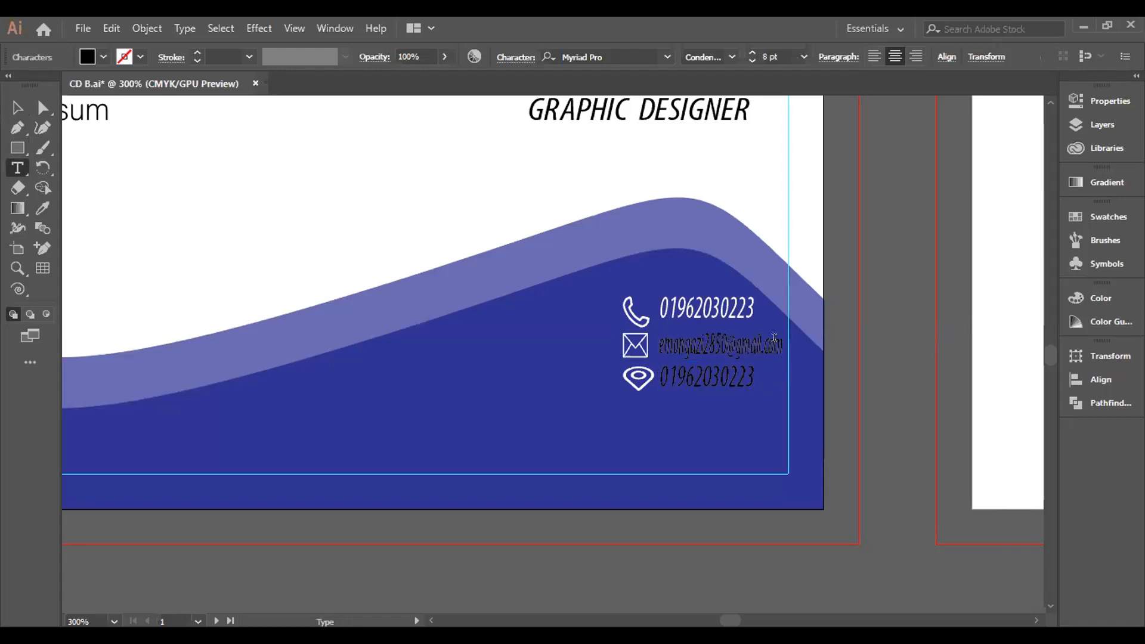
drag(781, 338, 657, 343)
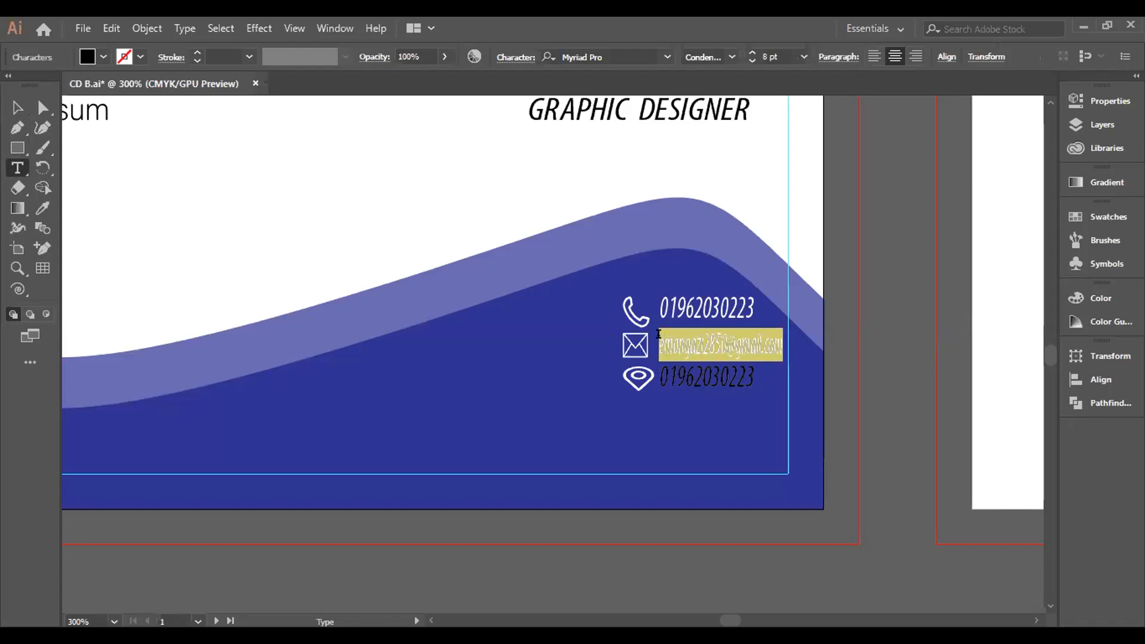
click(103, 56)
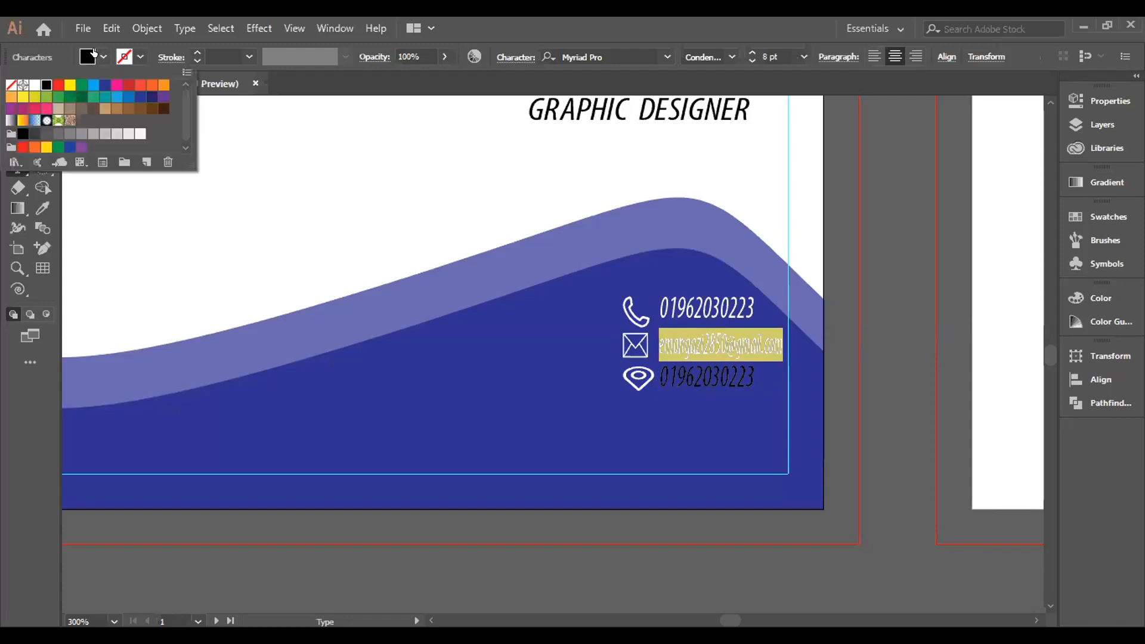
click(35, 85)
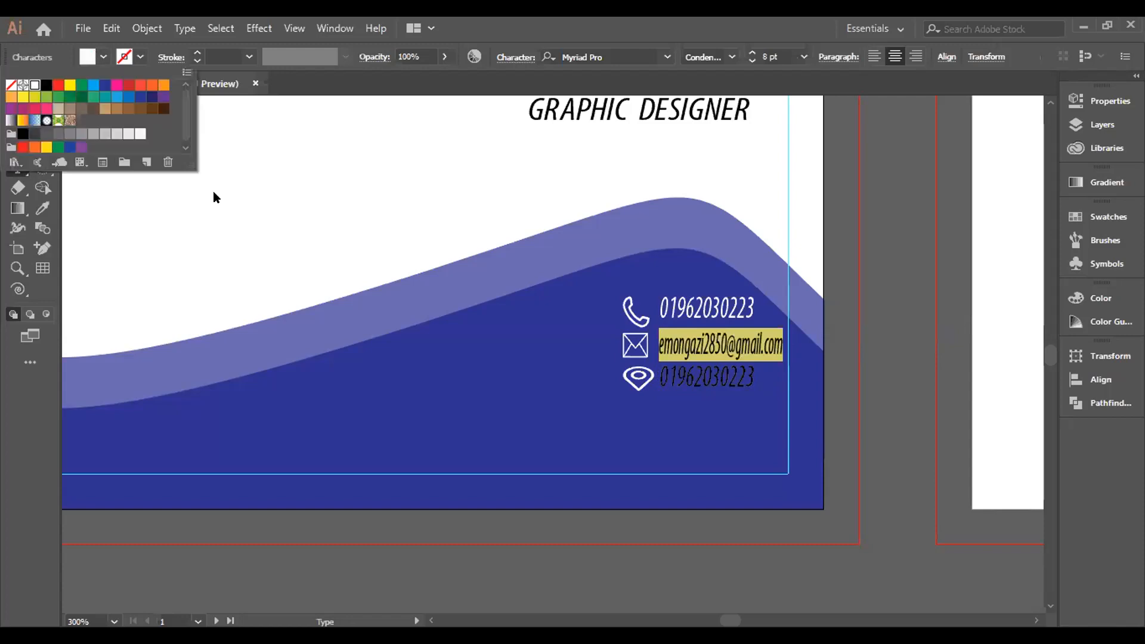
Delete the number from the third contact line beside the location icon.
click(746, 372)
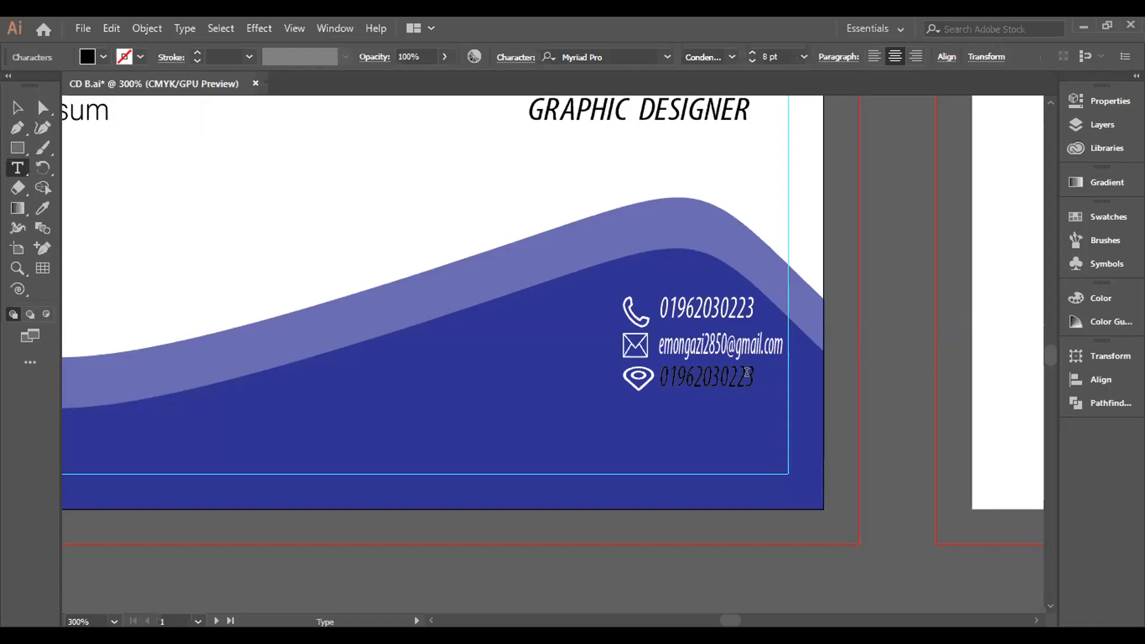
drag(753, 375, 666, 371)
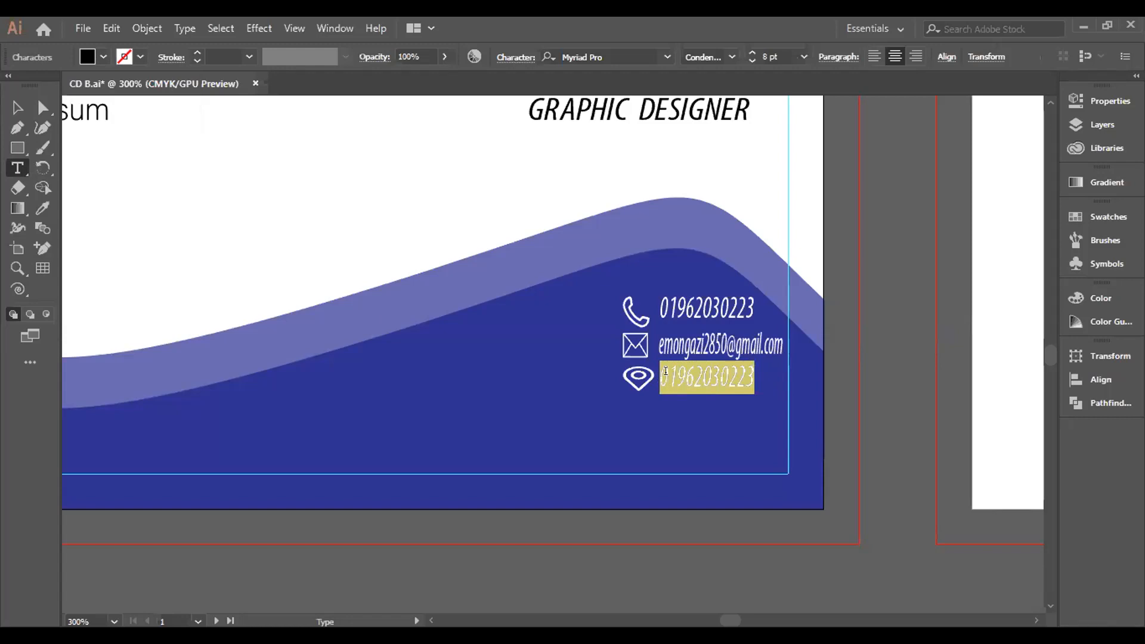
key(BackSpace)
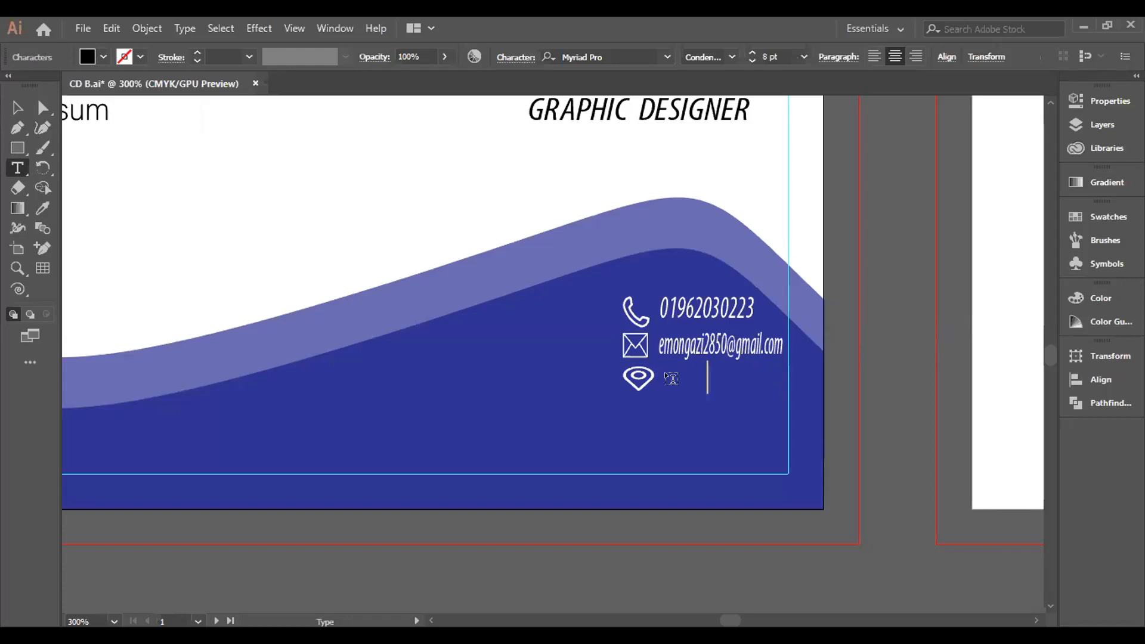
Type 'Monirampur.Jessore' on the location line and make it white.
text(Monirampur.Jessore)
drag(775, 384, 640, 376)
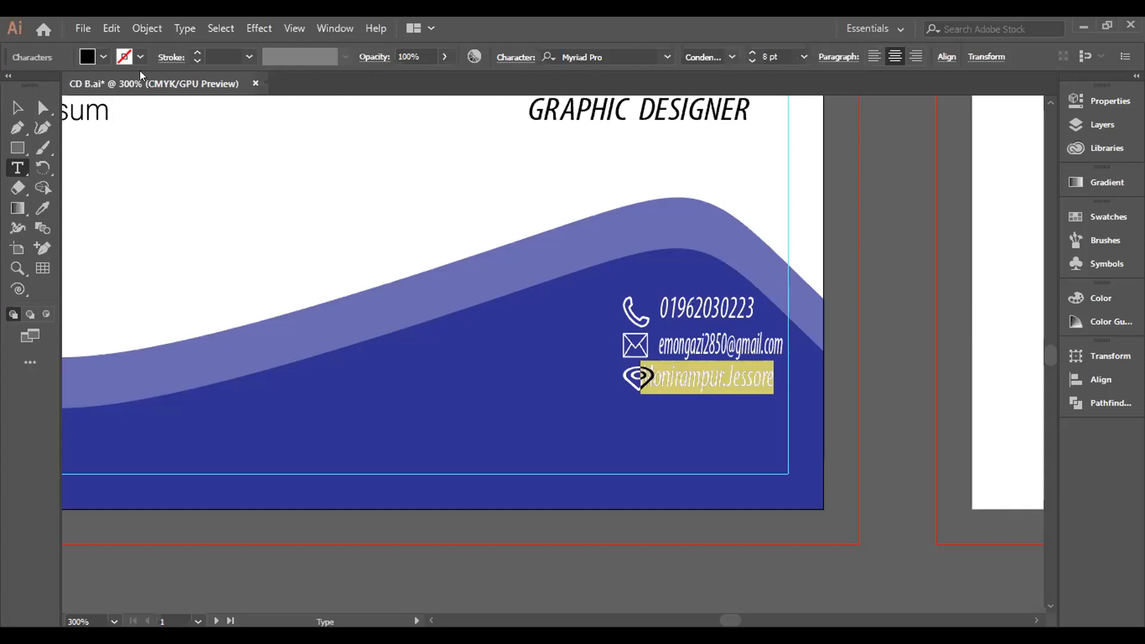
click(100, 58)
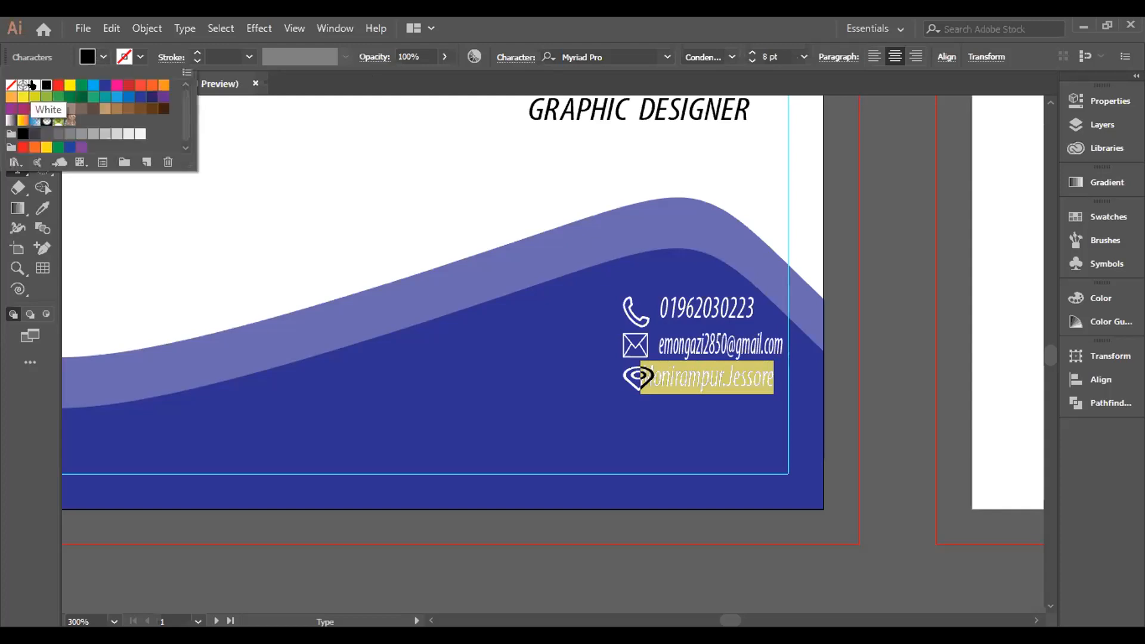
click(34, 84)
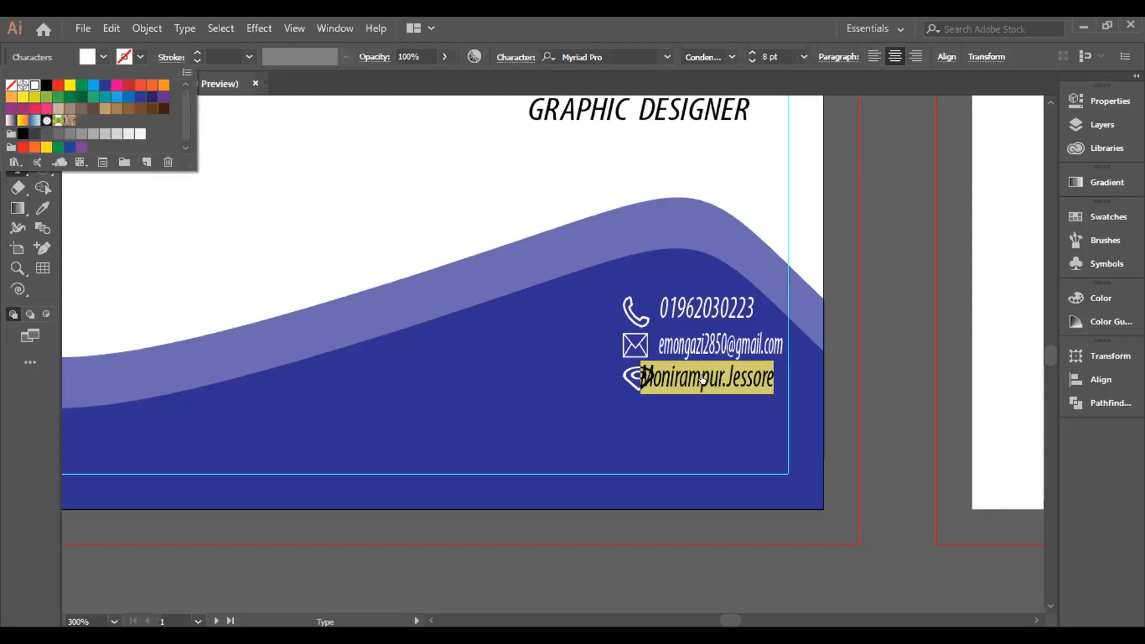
Shift the address line right so it sits beside its location icon.
key(Escape)
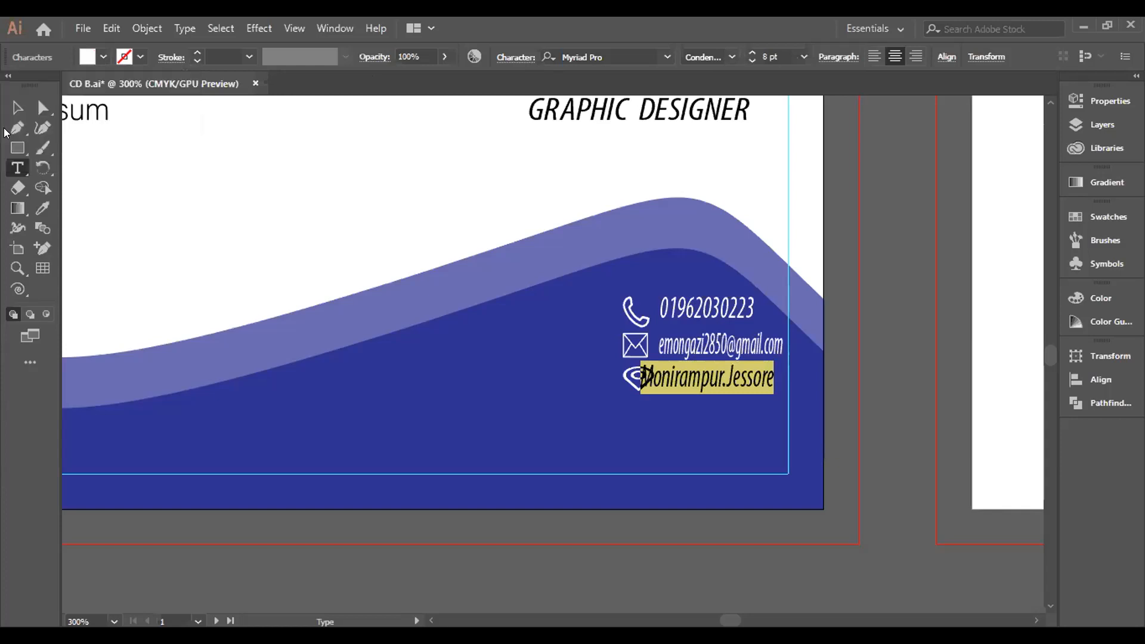
click(17, 107)
drag(650, 376, 656, 376)
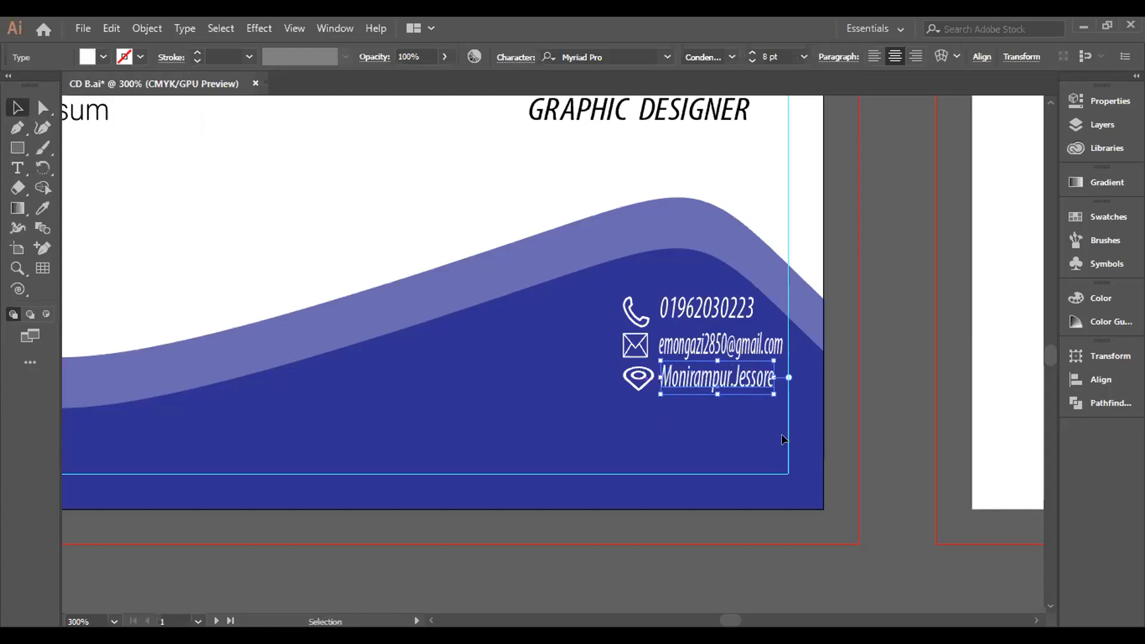
Left-align the phone, e-mail and address text lines.
shift+click(762, 349)
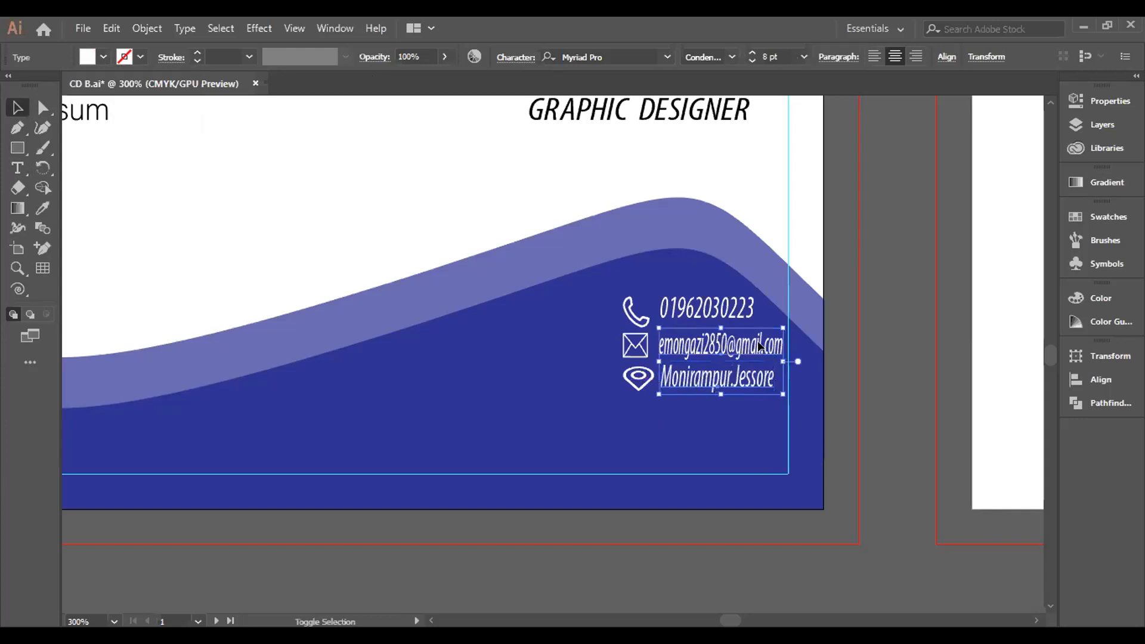
shift+click(738, 309)
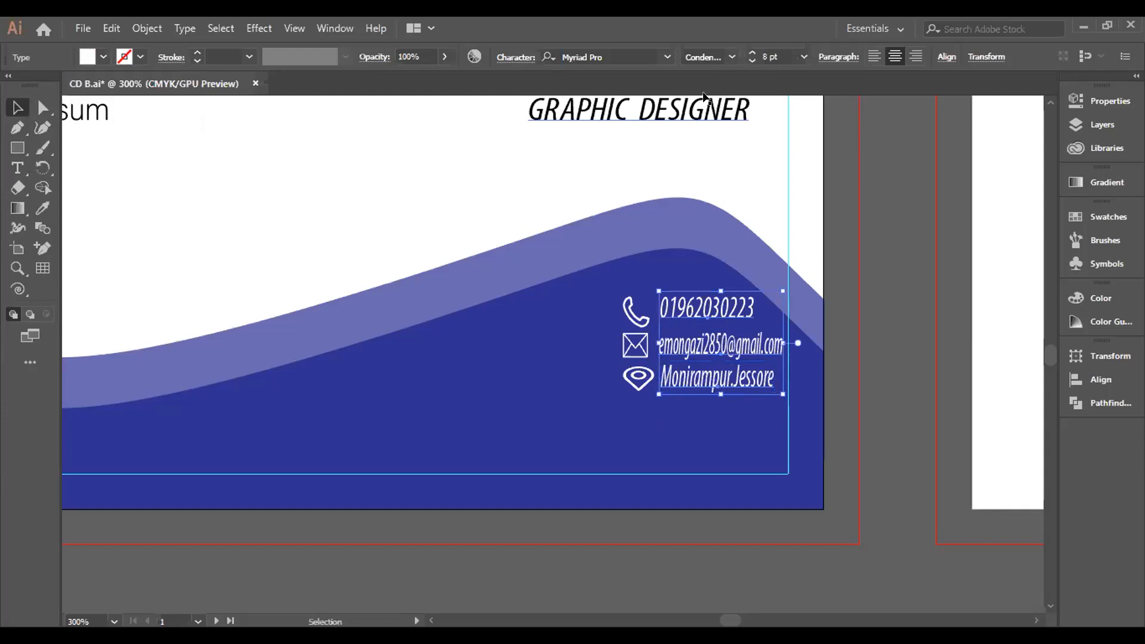
click(1094, 376)
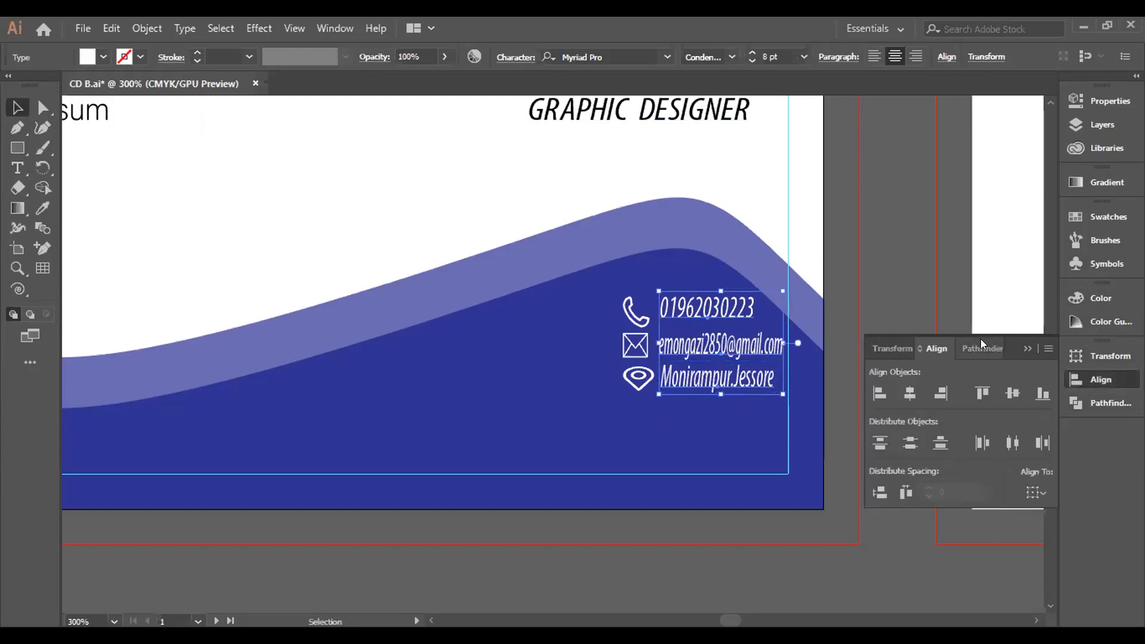
click(886, 393)
click(916, 596)
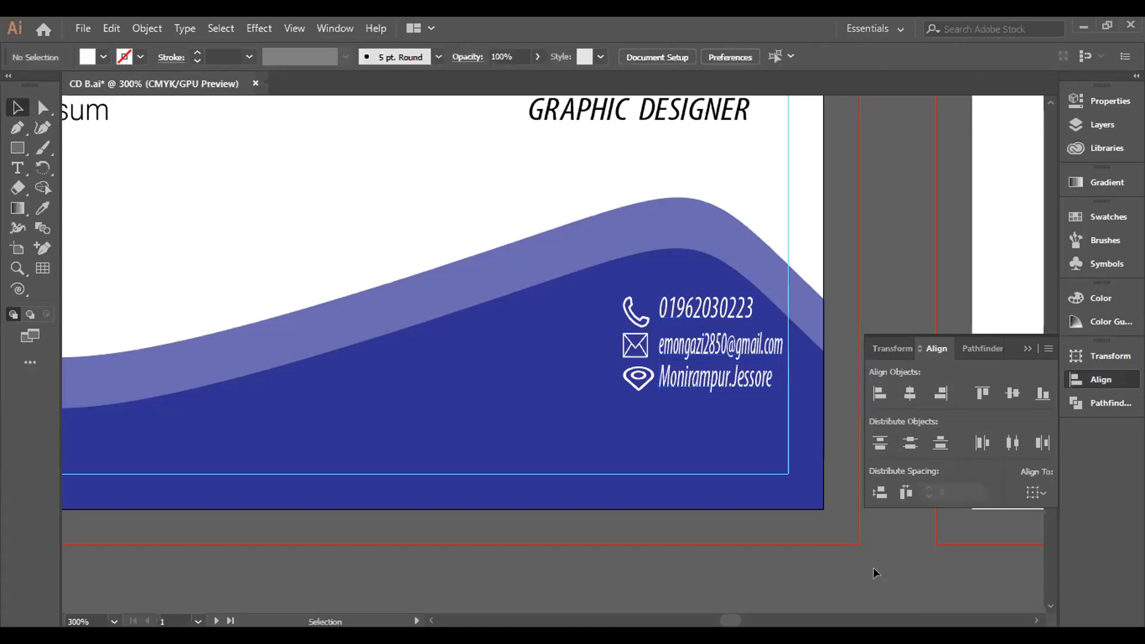
Left-align the phone, e-mail and location icons.
click(634, 327)
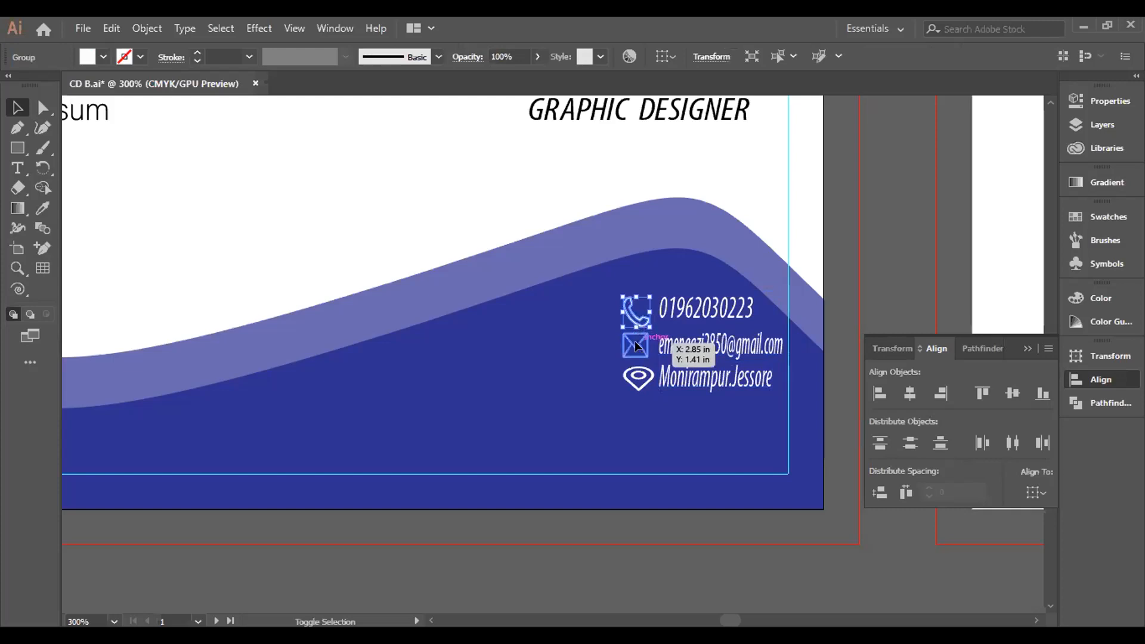
shift+click(634, 341)
shift+click(631, 380)
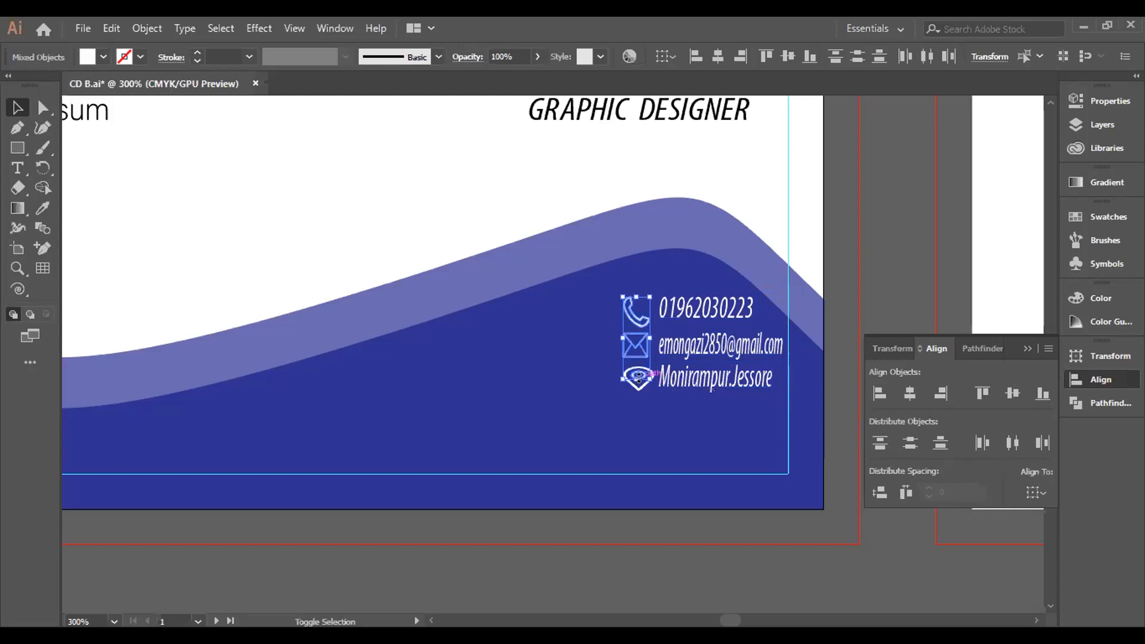
click(598, 381)
drag(643, 356, 637, 385)
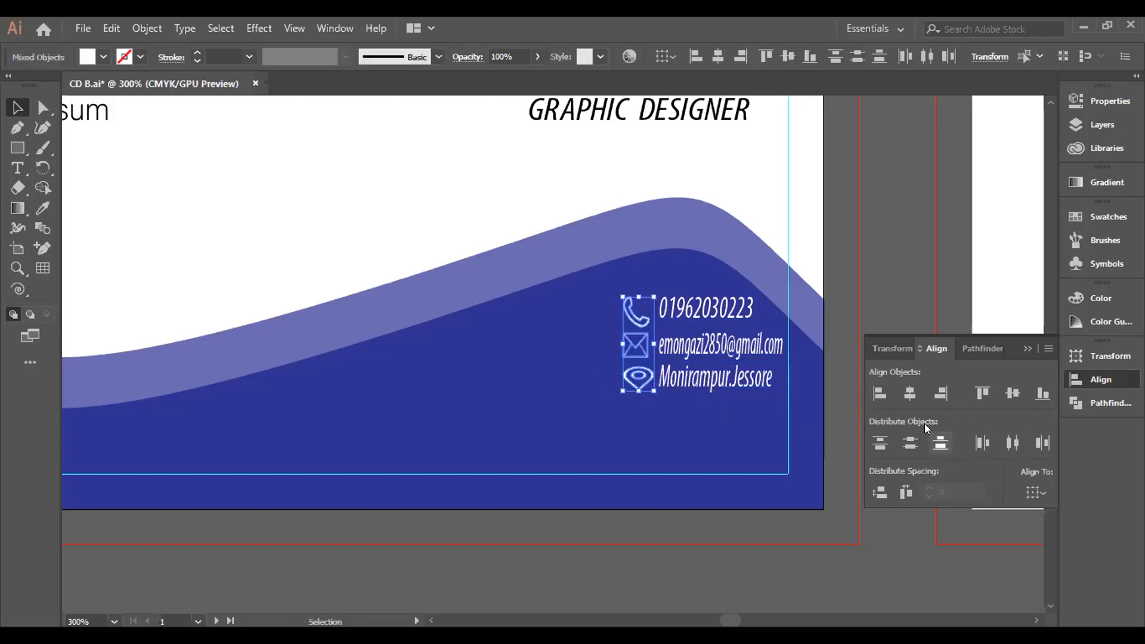
click(880, 394)
click(738, 569)
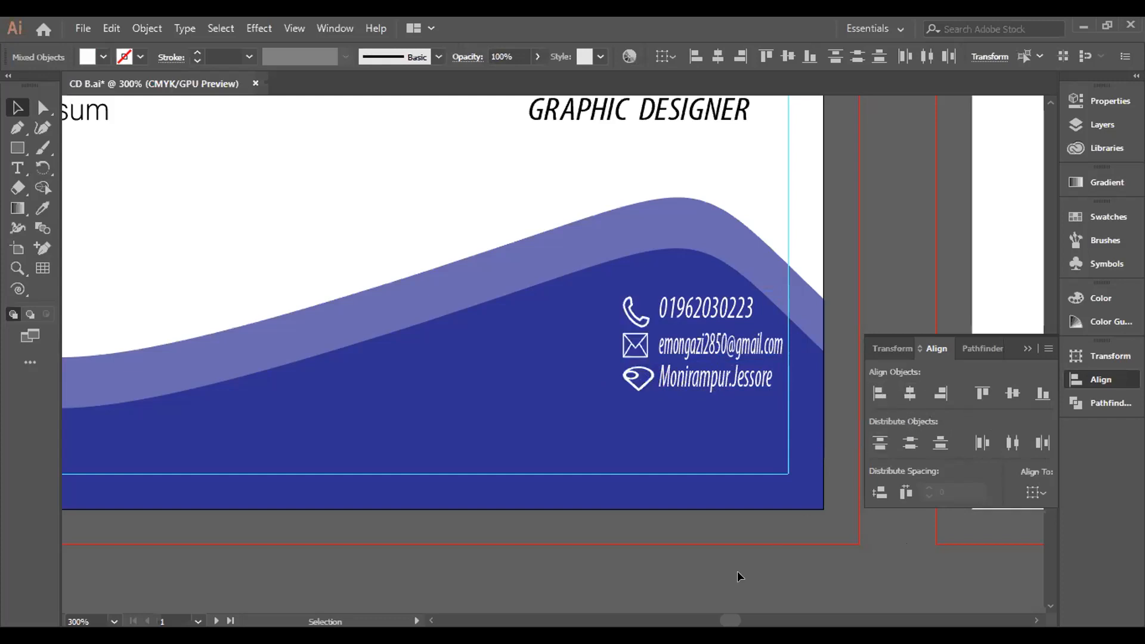
Select the location and envelope icons together.
key(a)
key(v)
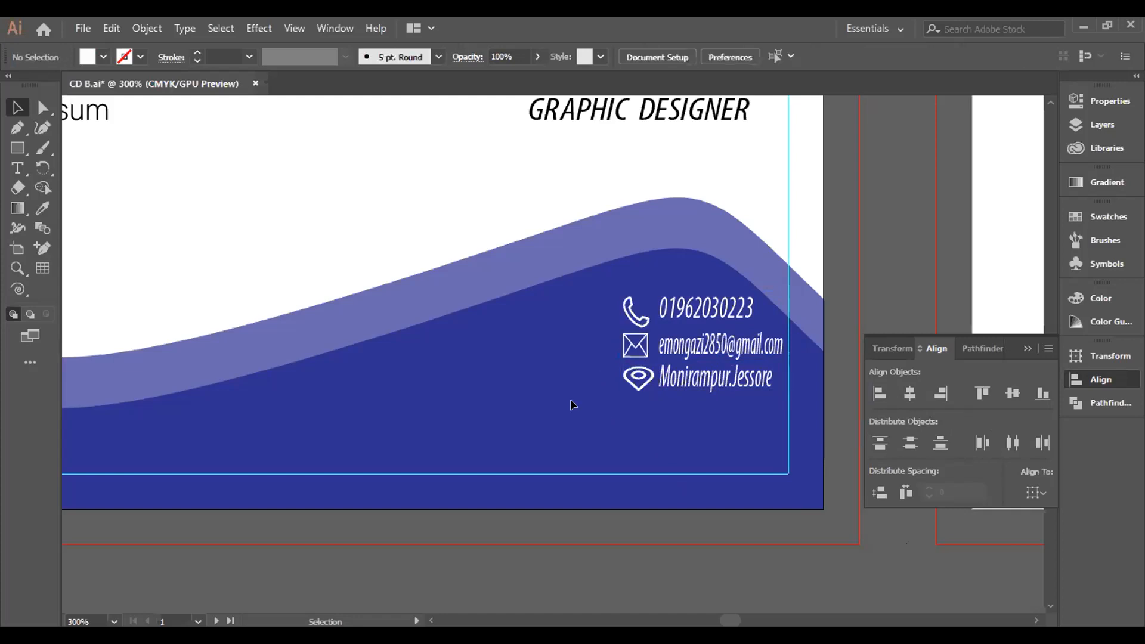
click(637, 377)
shift+click(649, 348)
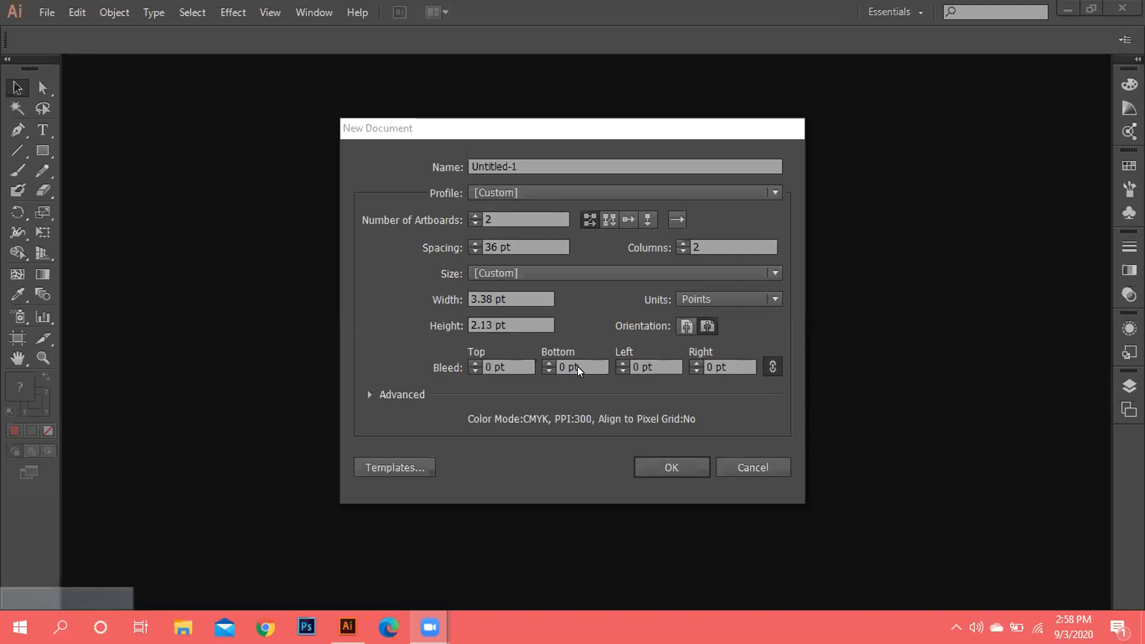
Switch the New Document units to inches with width 3.37 and height 2.125.
click(530, 295)
key(BackSpace)
key(BackSpace)
key(BackSpace)
key(BackSpace)
key(BackSpace)
key(BackSpace)
key(BackSpace)
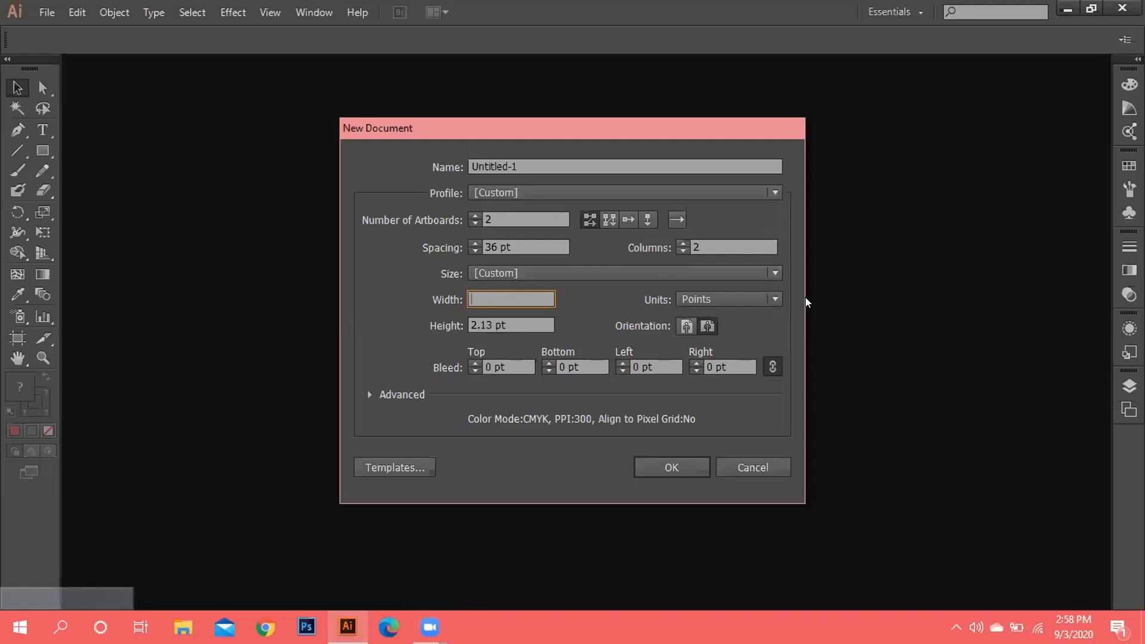
click(783, 300)
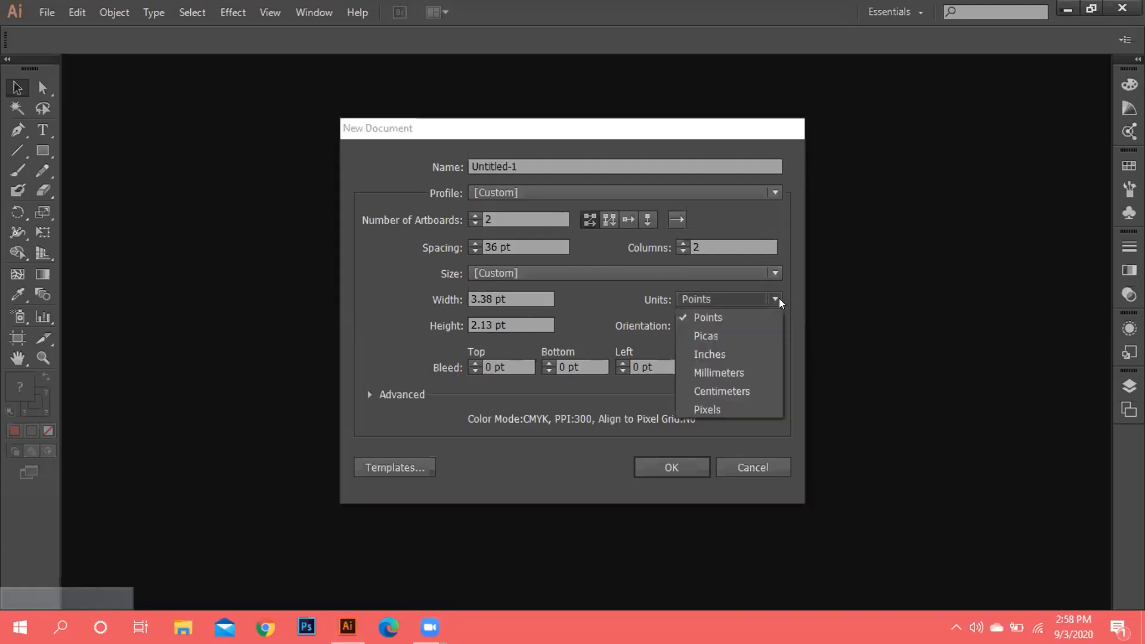
click(704, 355)
click(523, 302)
triple_click(522, 302)
key(BackSpace)
text(3)
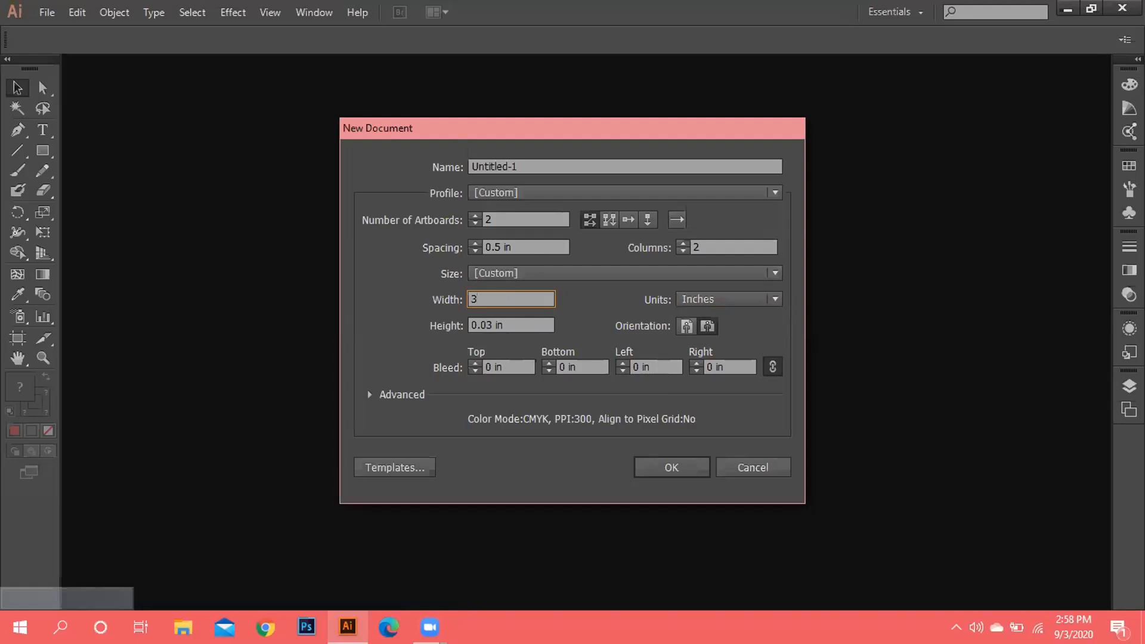
text(.37)
click(520, 321)
key(BackSpace)
key(BackSpace)
key(BackSpace)
key(BackSpace)
key(BackSpace)
key(BackSpace)
key(BackSpace)
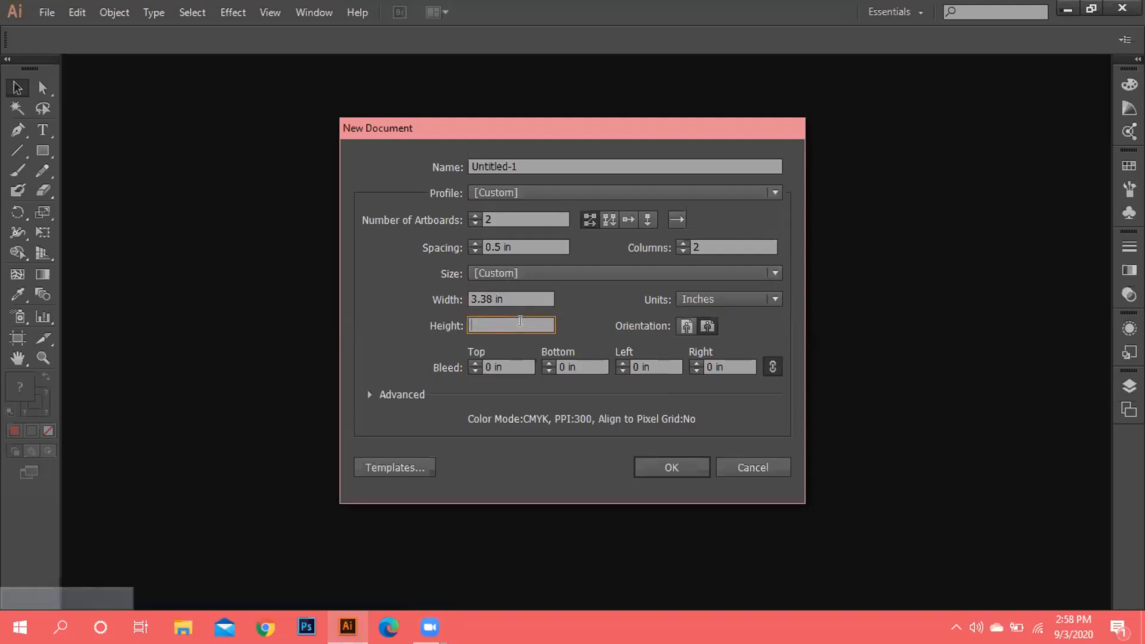
text(2.125)
Change the artboard width to 3.375 in.
click(490, 293)
key(BackSpace)
text(75)
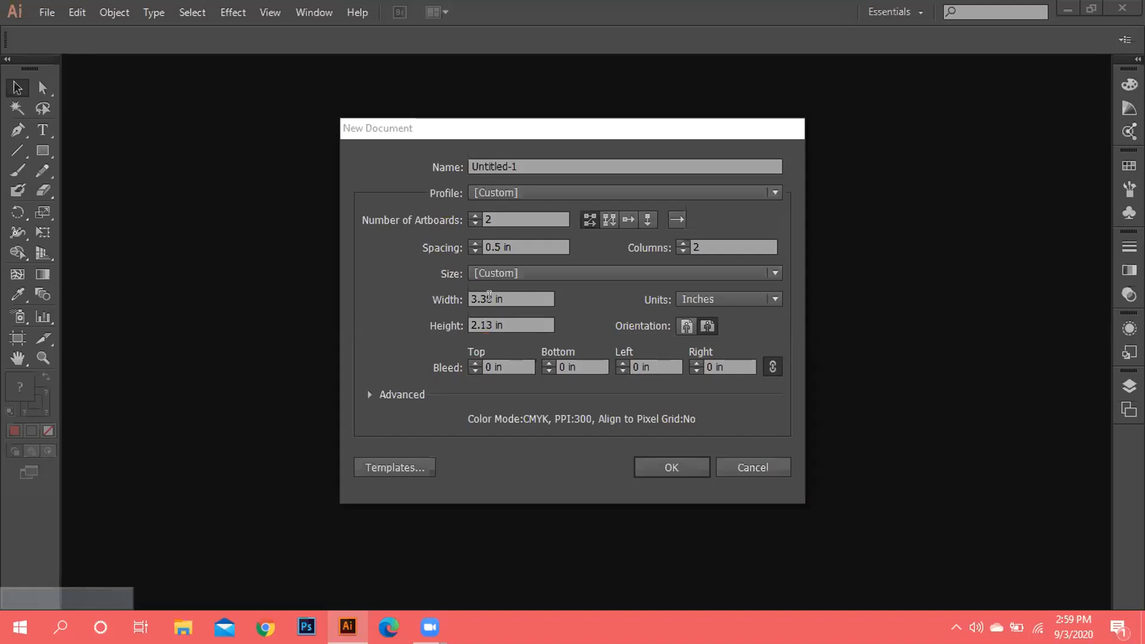
click(489, 296)
key(BackSpace)
key(BackSpace)
key(BackSpace)
key(BackSpace)
text(3)
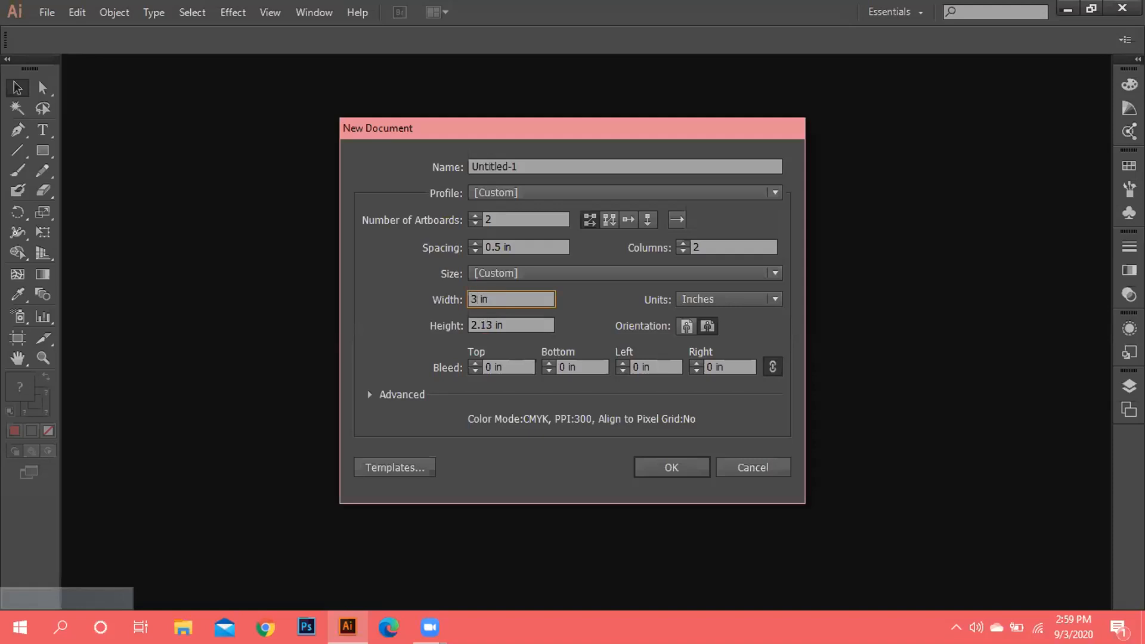
text(.375)
Re-enter the height as 2.125 in and settle the width at 3.374 in.
click(489, 328)
key(BackSpace)
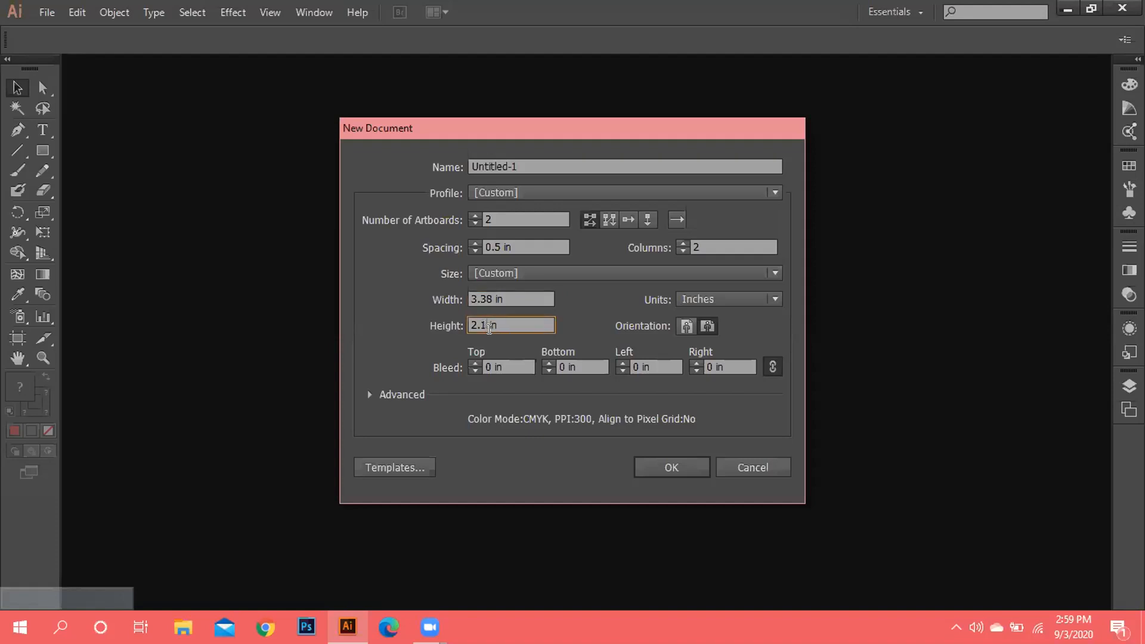
key(BackSpace)
text(125)
key(BackSpace)
text(5)
click(490, 299)
key(BackSpace)
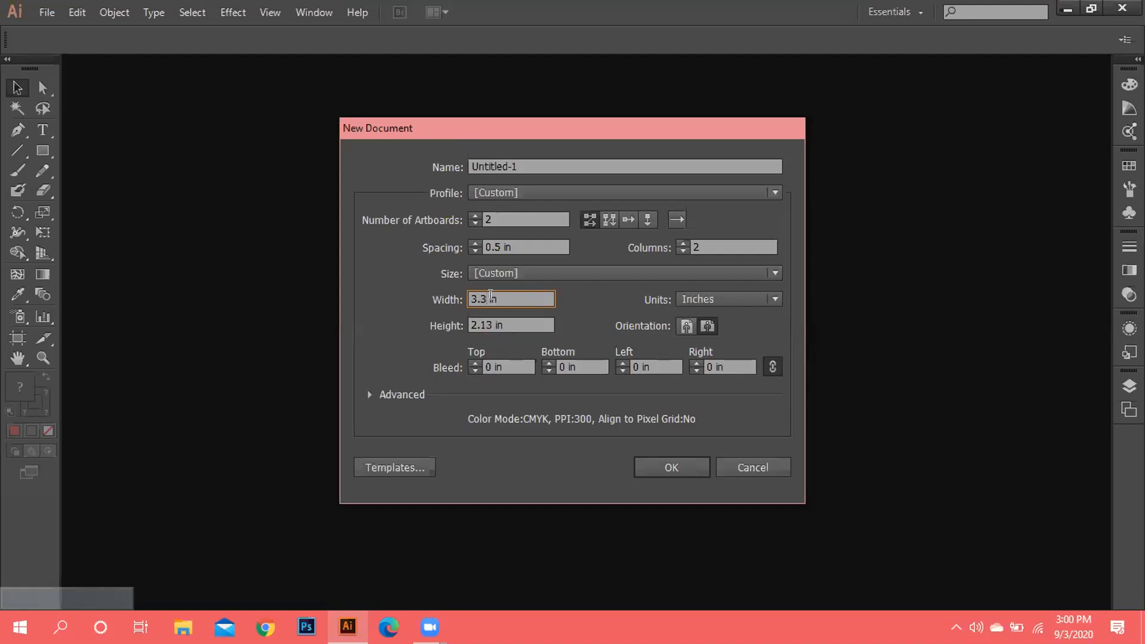
text(74)
Confirm the 3.37 in width and create the two-artboard document.
click(532, 320)
click(665, 458)
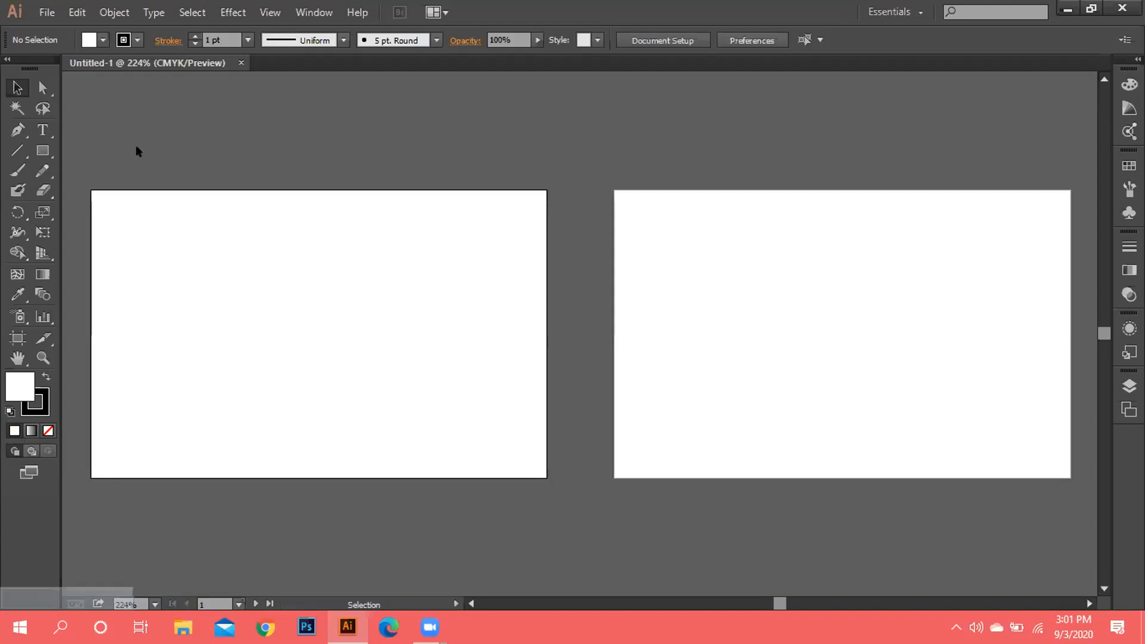
Make a new document of two portrait 2.13 × 3.37 in artboards in a row, then go to Chrome.
click(46, 10)
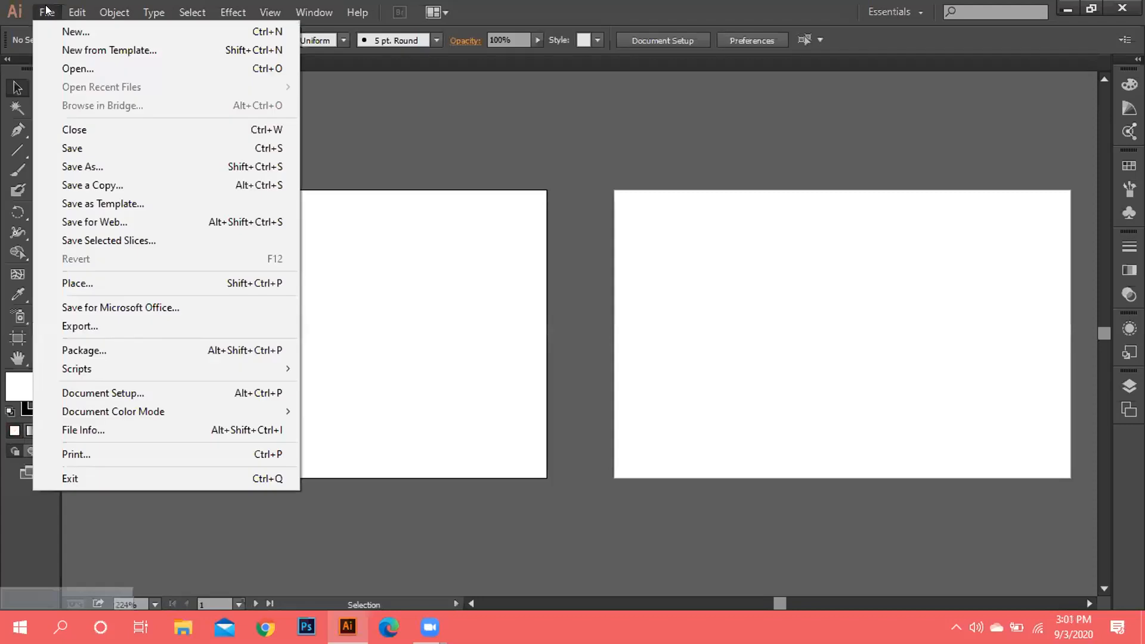
click(71, 31)
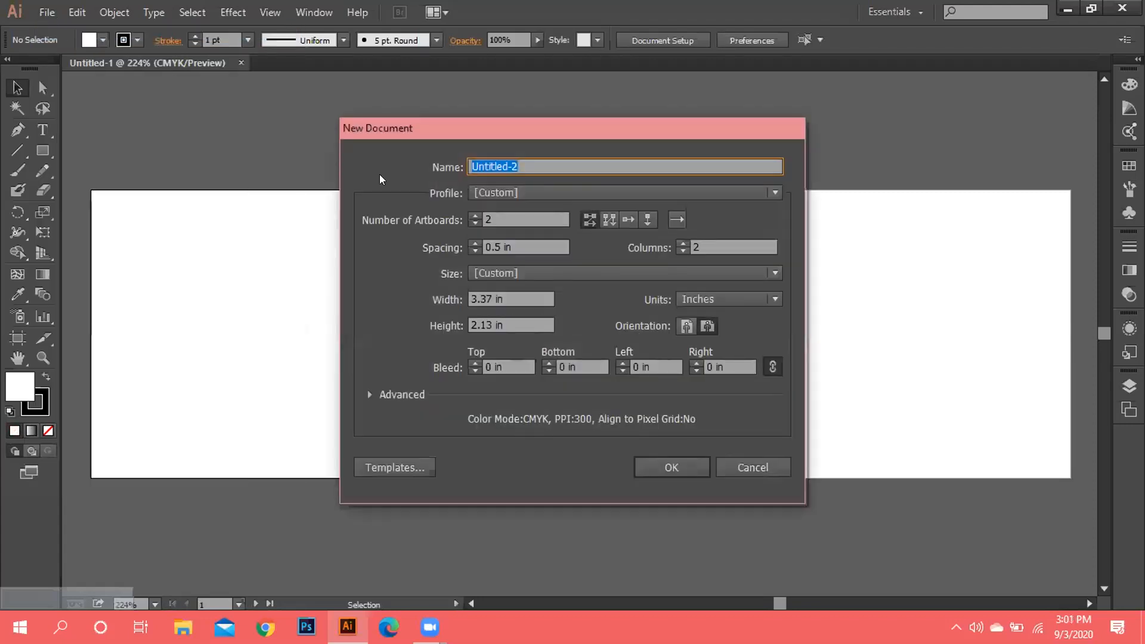
click(606, 218)
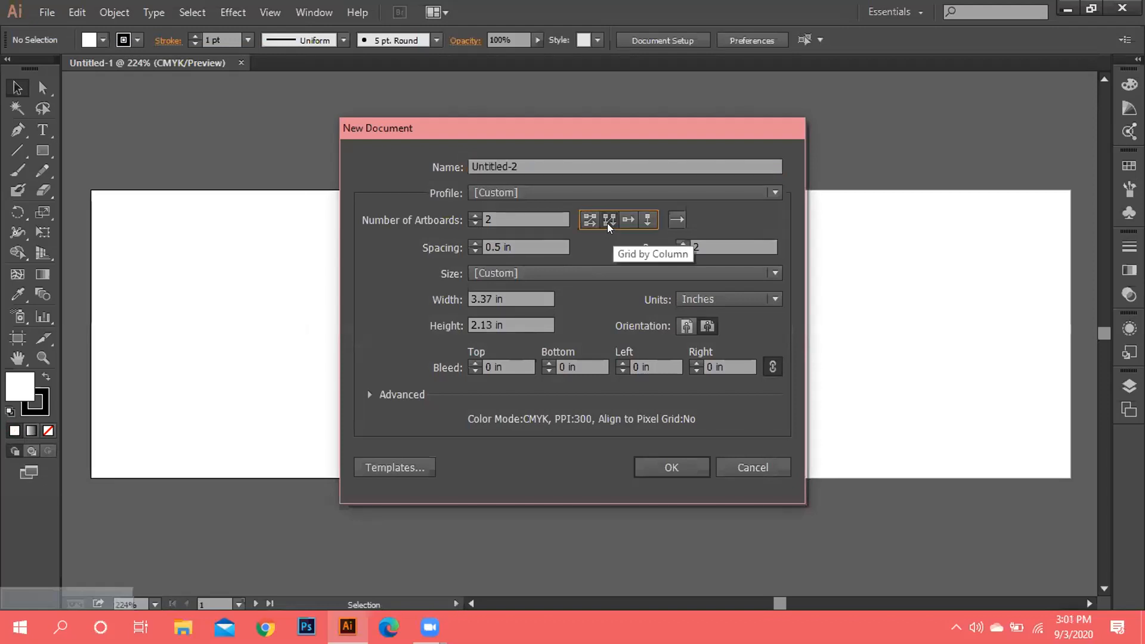
click(585, 215)
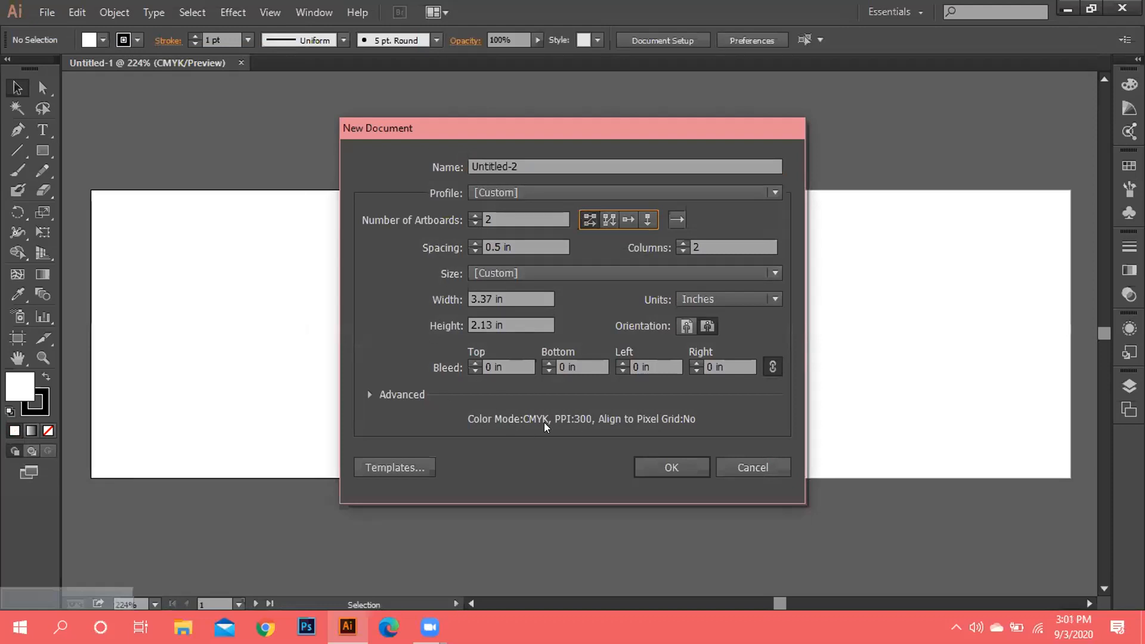
click(703, 327)
click(687, 326)
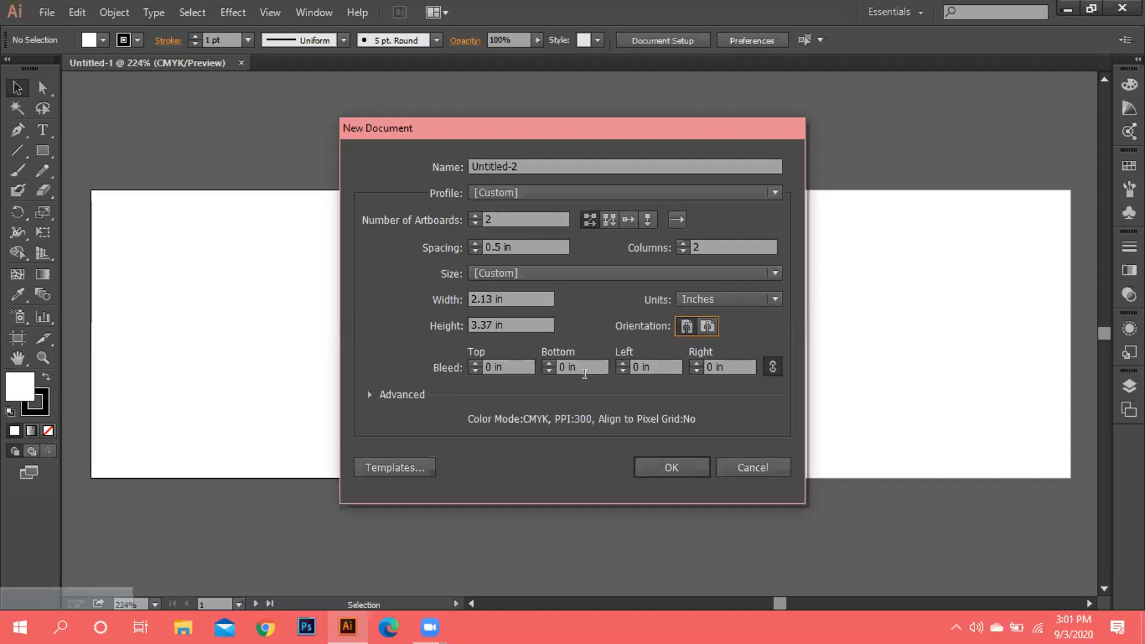
click(671, 461)
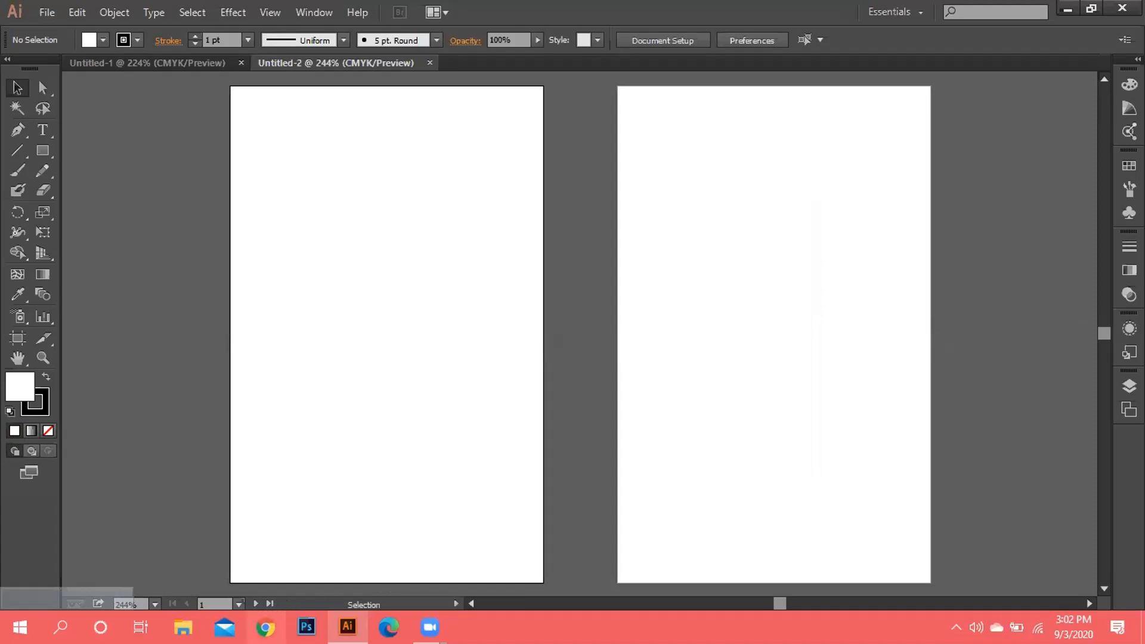
click(266, 627)
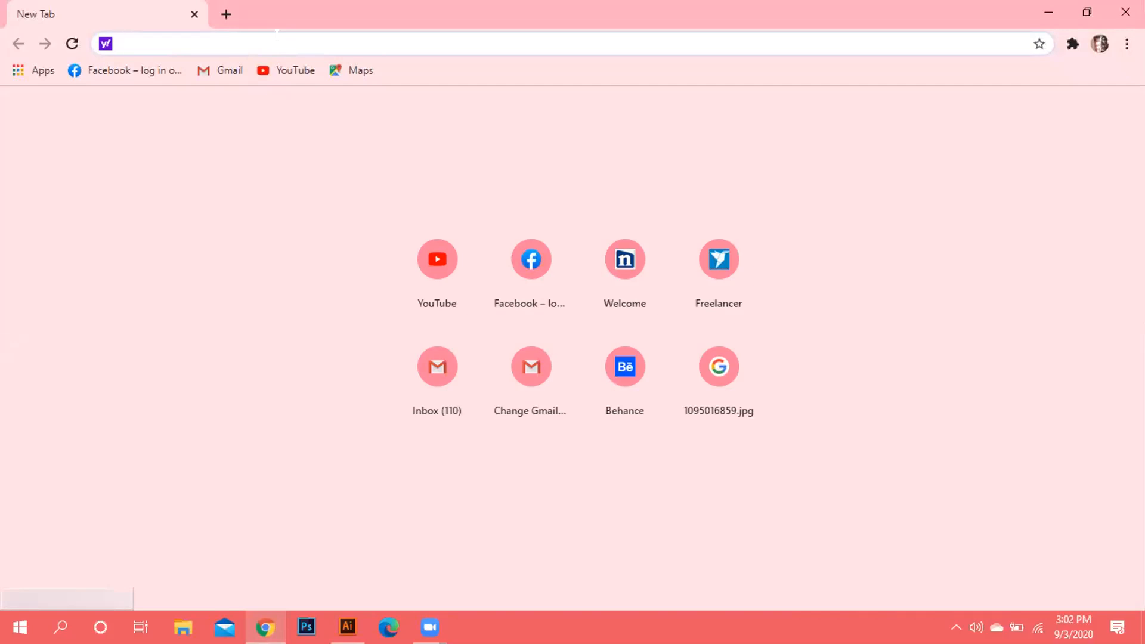
Search Yahoo for 'id card' and show the image results.
text(id)
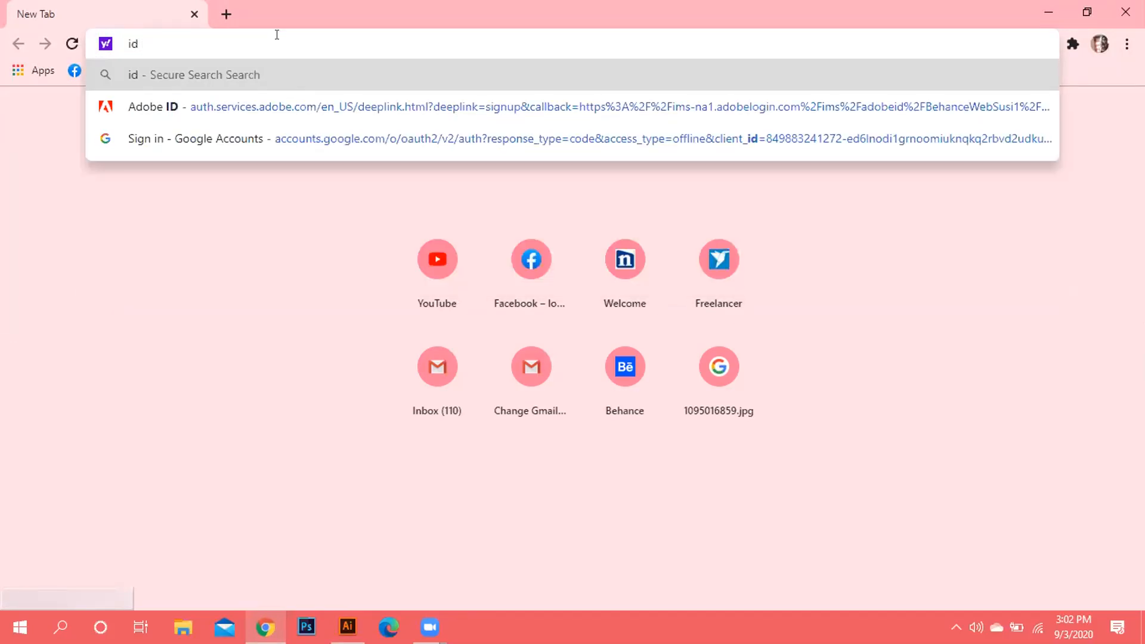
text( card)
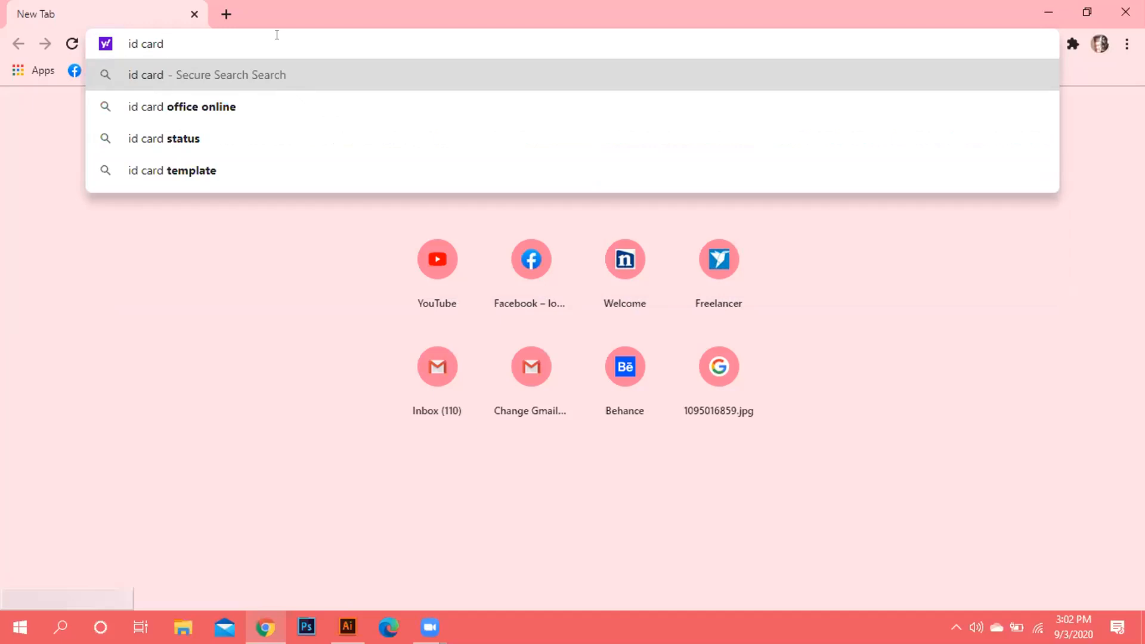
key(Return)
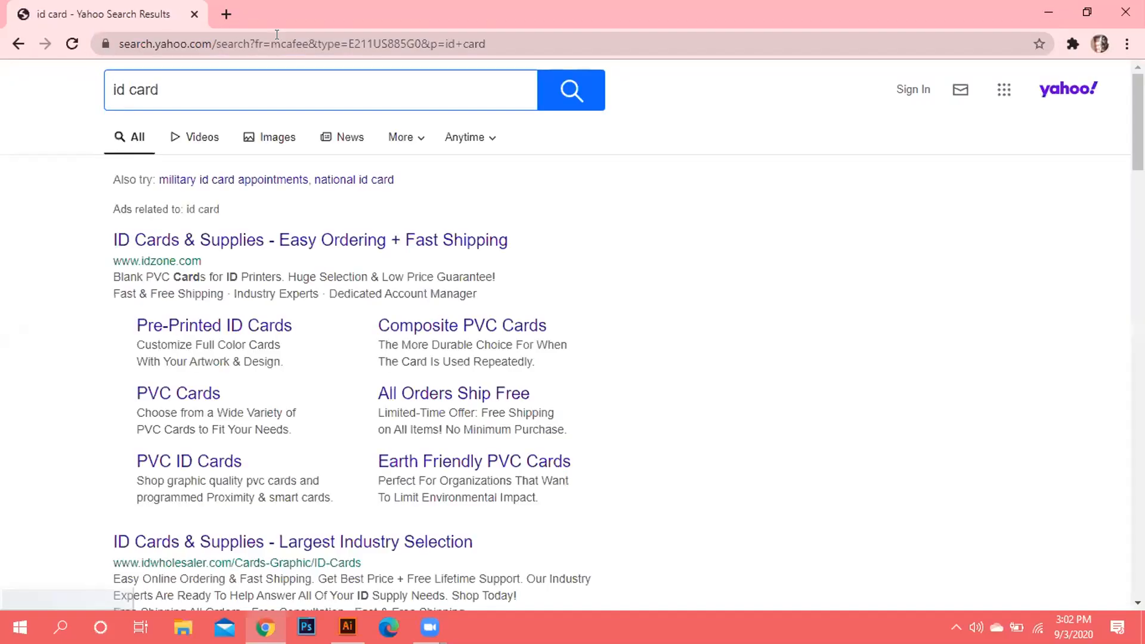
click(277, 142)
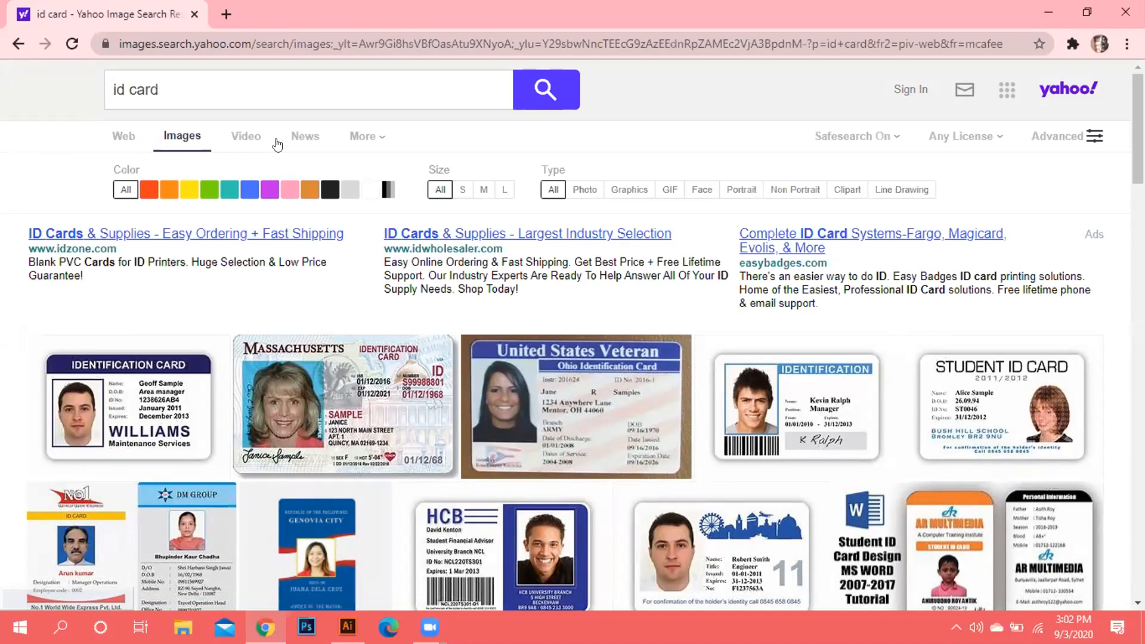
Refine the image search to 'id card design' and scroll through the templates.
click(173, 87)
text(de)
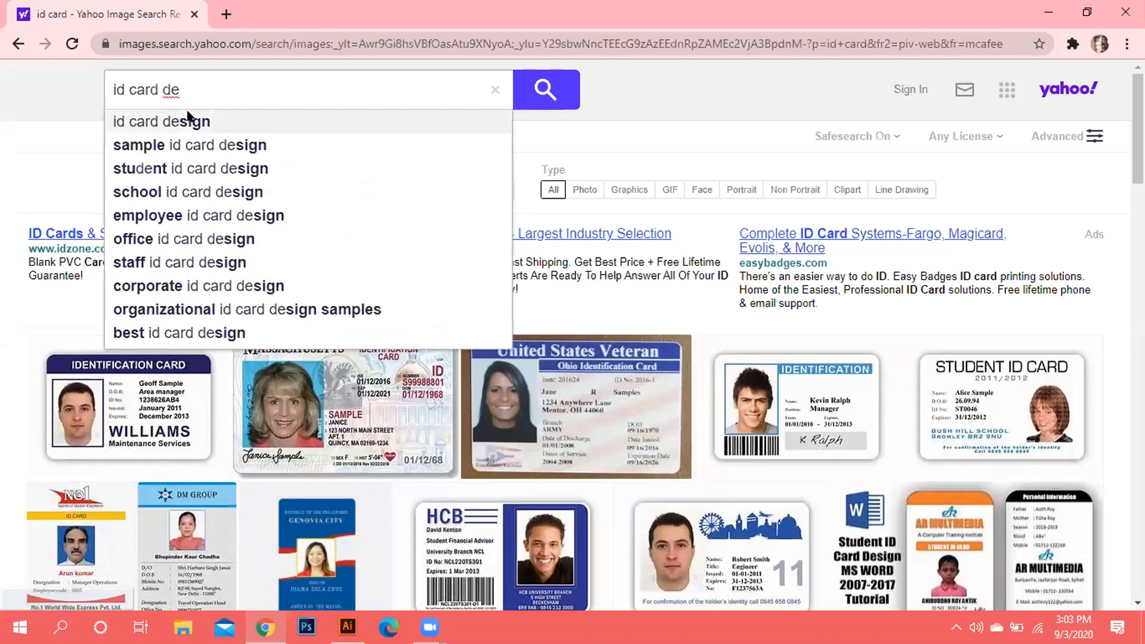
click(196, 122)
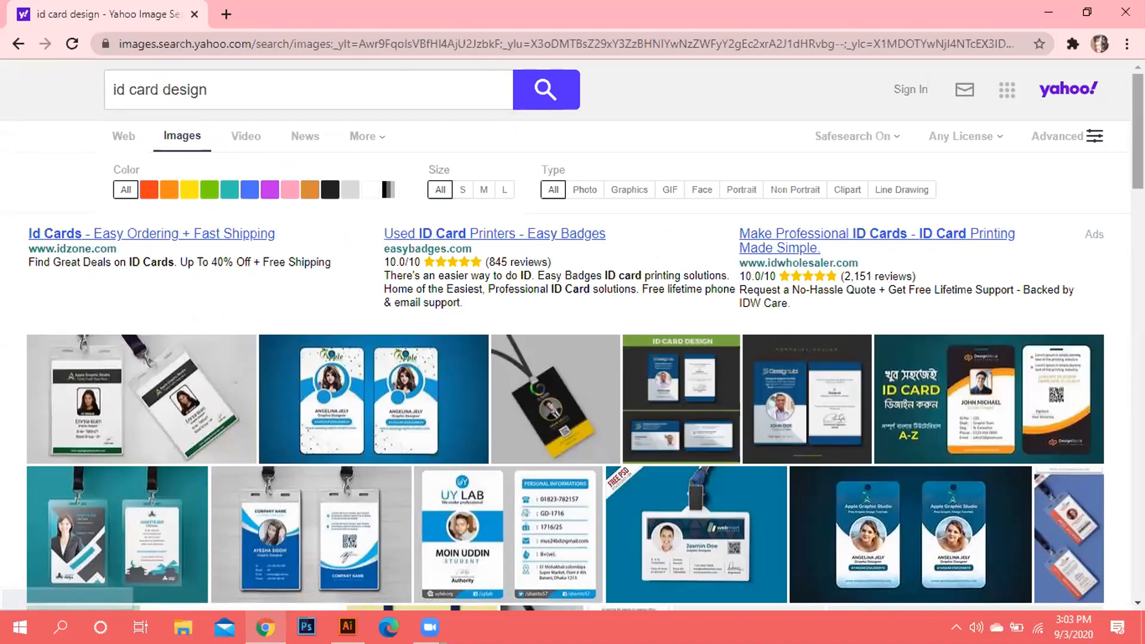
scroll(572, 335, down, 2)
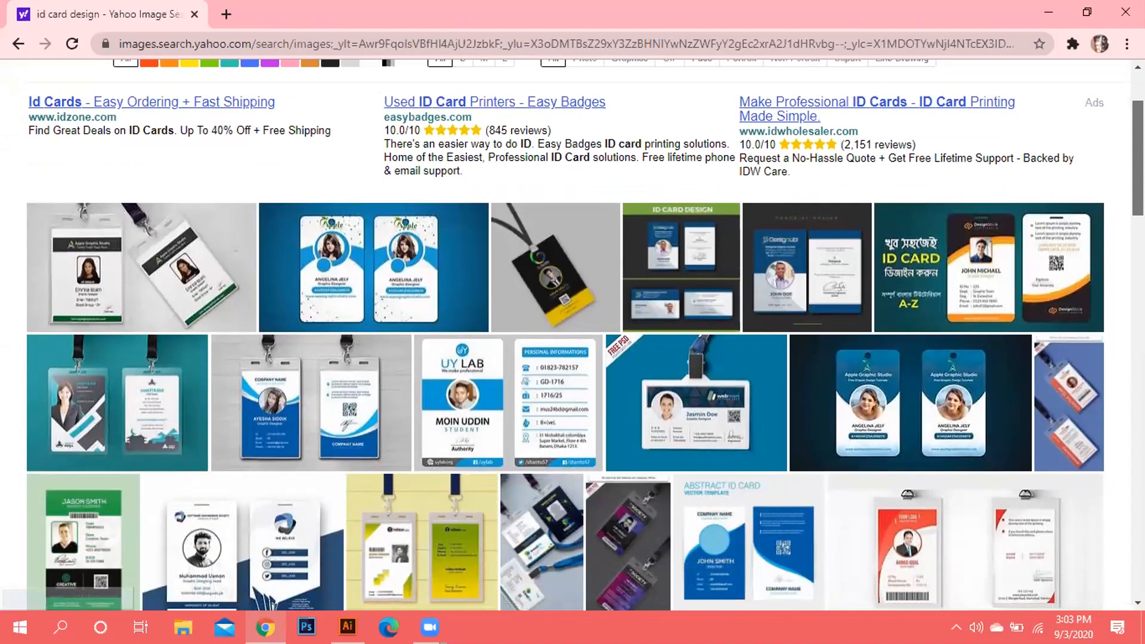
scroll(572, 336, down, 4)
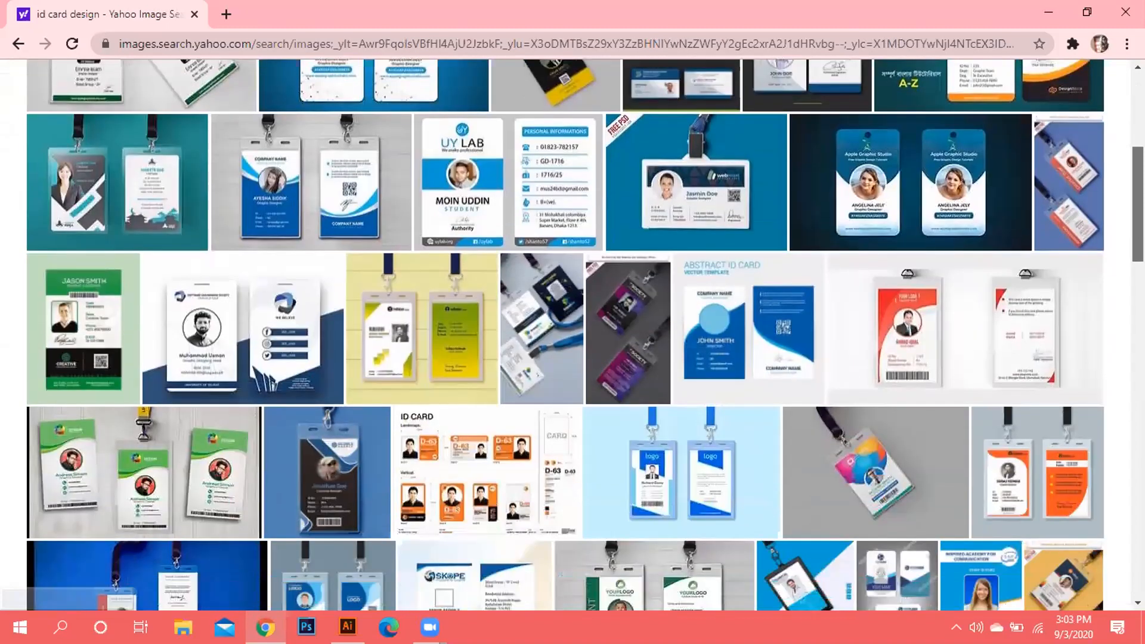
scroll(572, 335, down, 6)
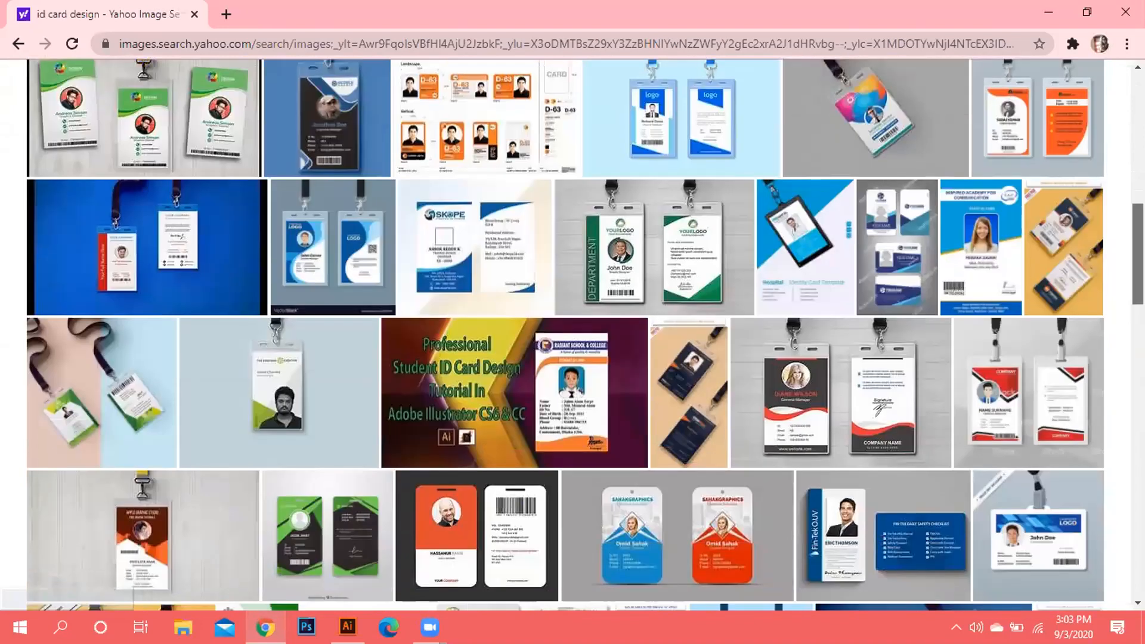
scroll(573, 335, up, 1)
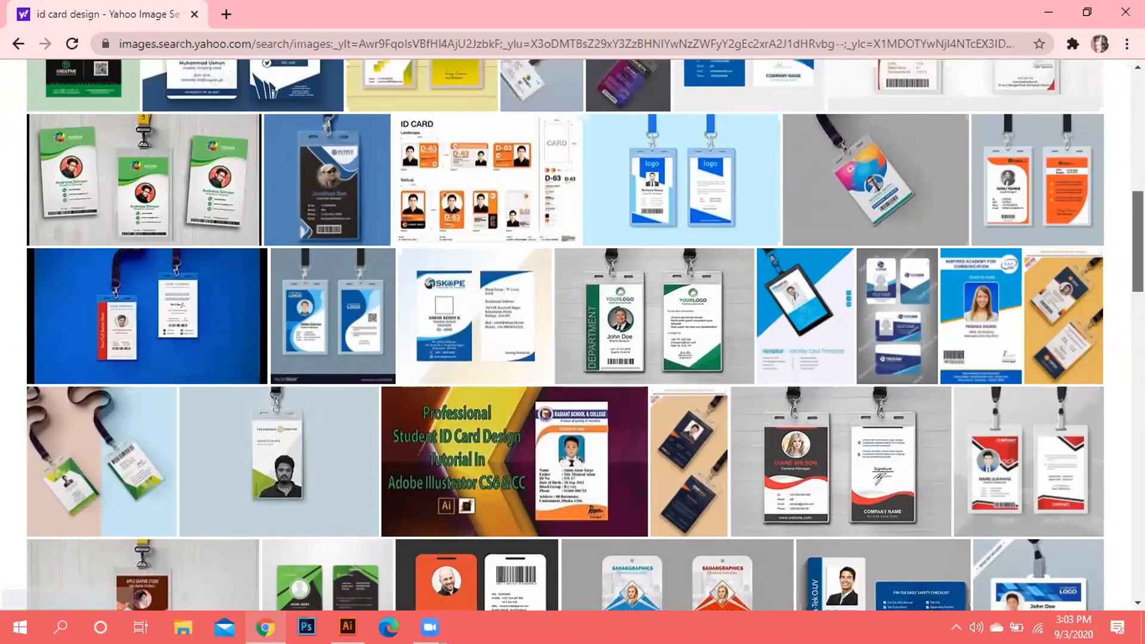
scroll(573, 335, up, 7)
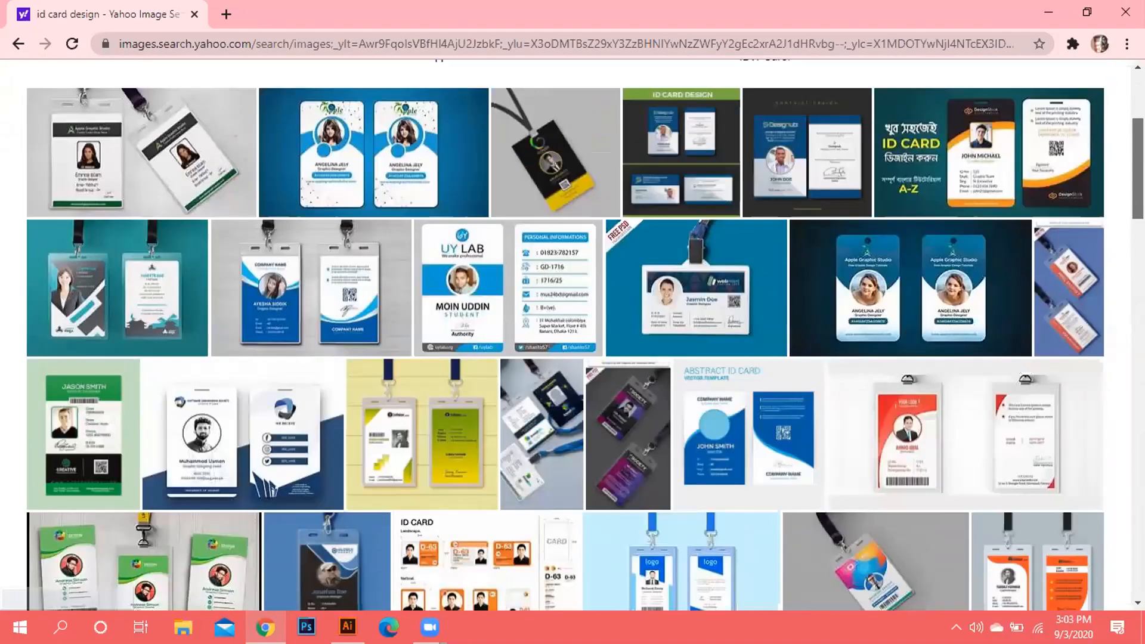
scroll(572, 335, up, 1)
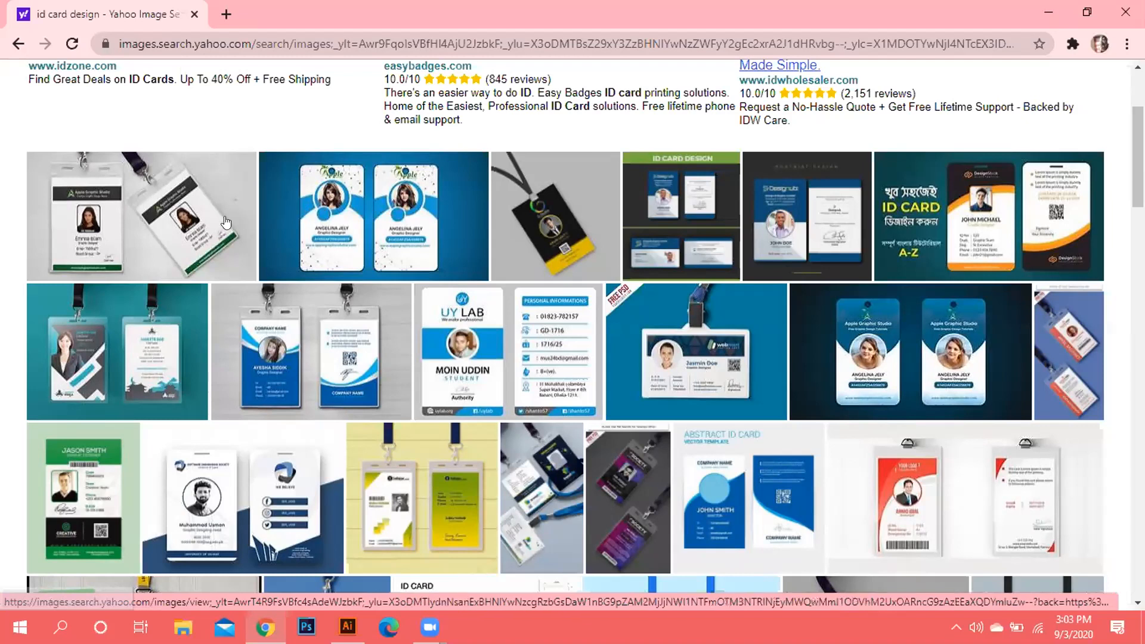
Save the Apple Graphic Studio ID card mockup to the Babu folder as maxresdefault (2).jpg.
click(153, 202)
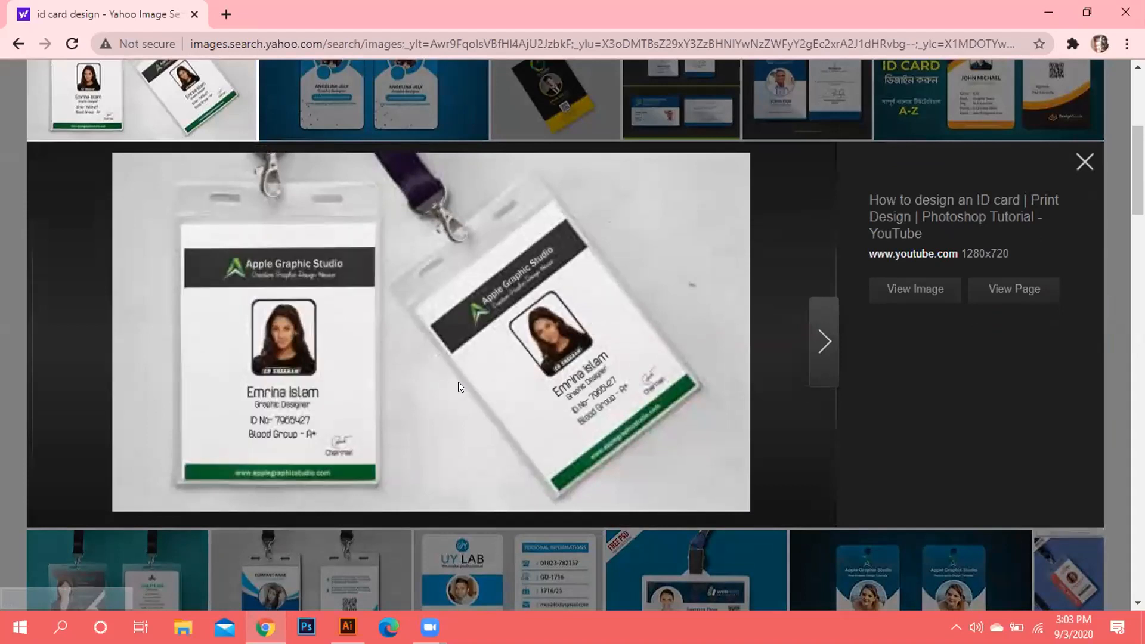
right_click(670, 441)
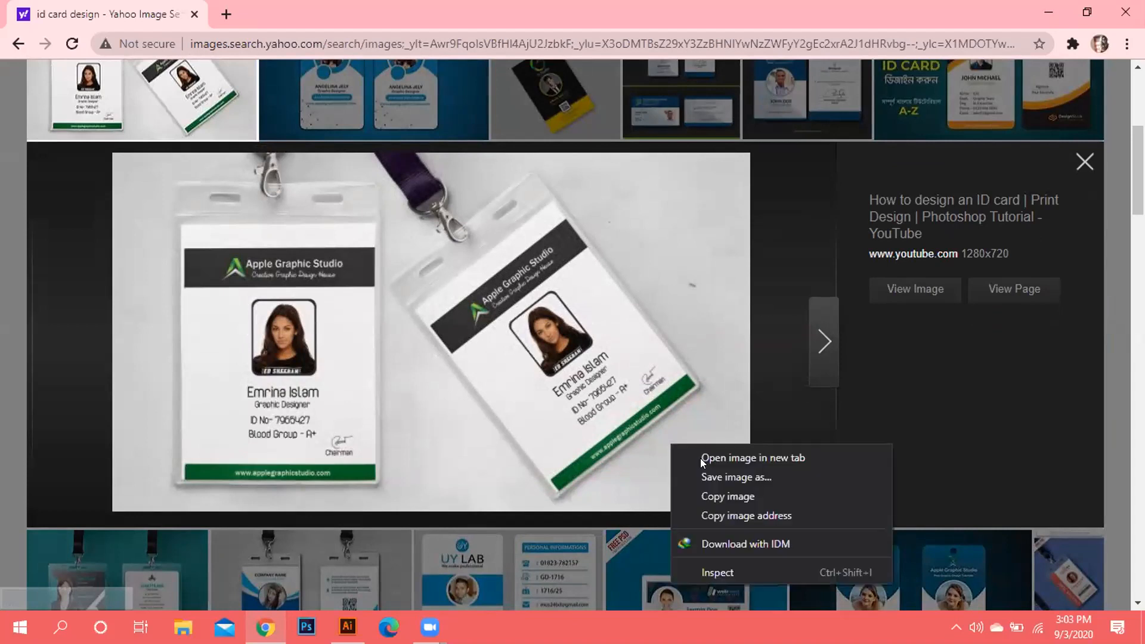
click(761, 477)
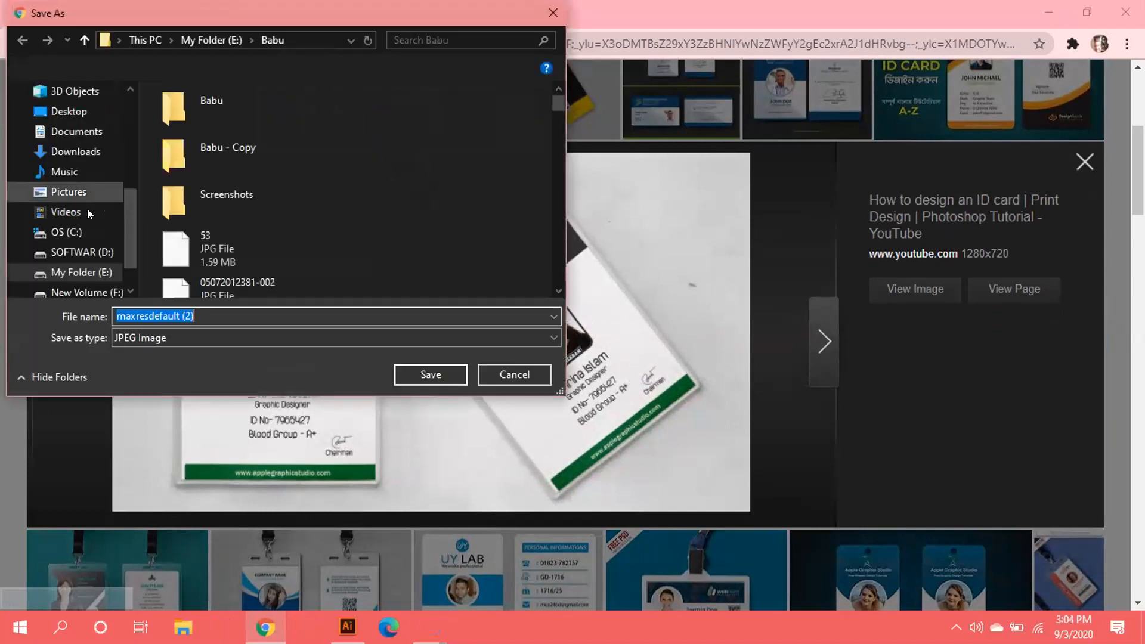
click(423, 373)
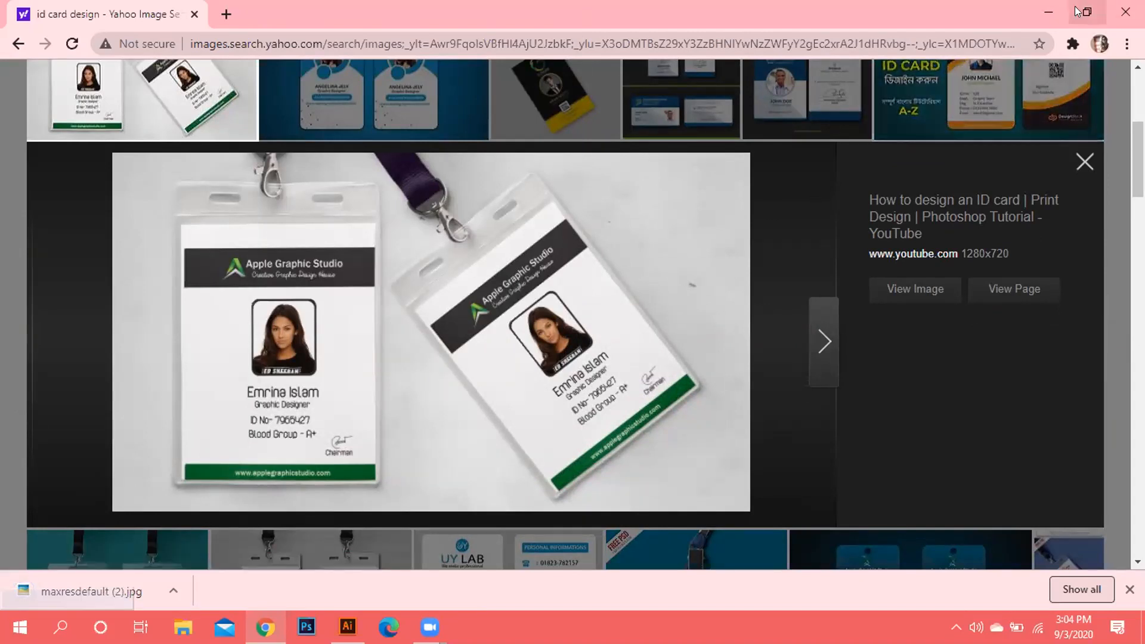
Leave Chrome and open maxresdefault (2).jpg from the Babu folder on My Folder (E:).
click(1053, 12)
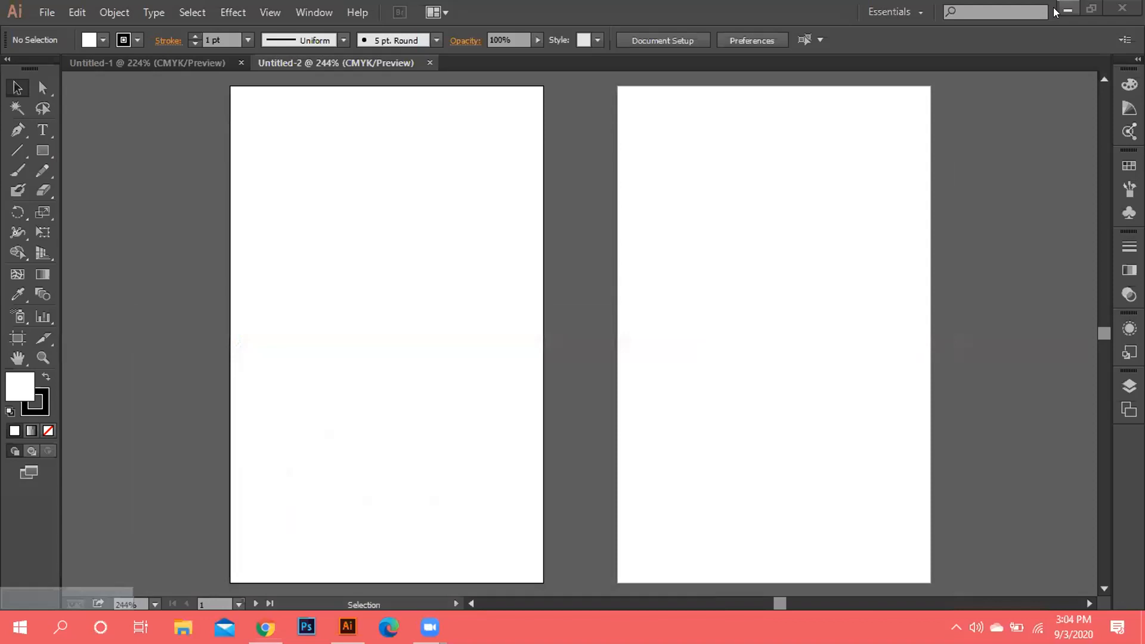
click(53, 14)
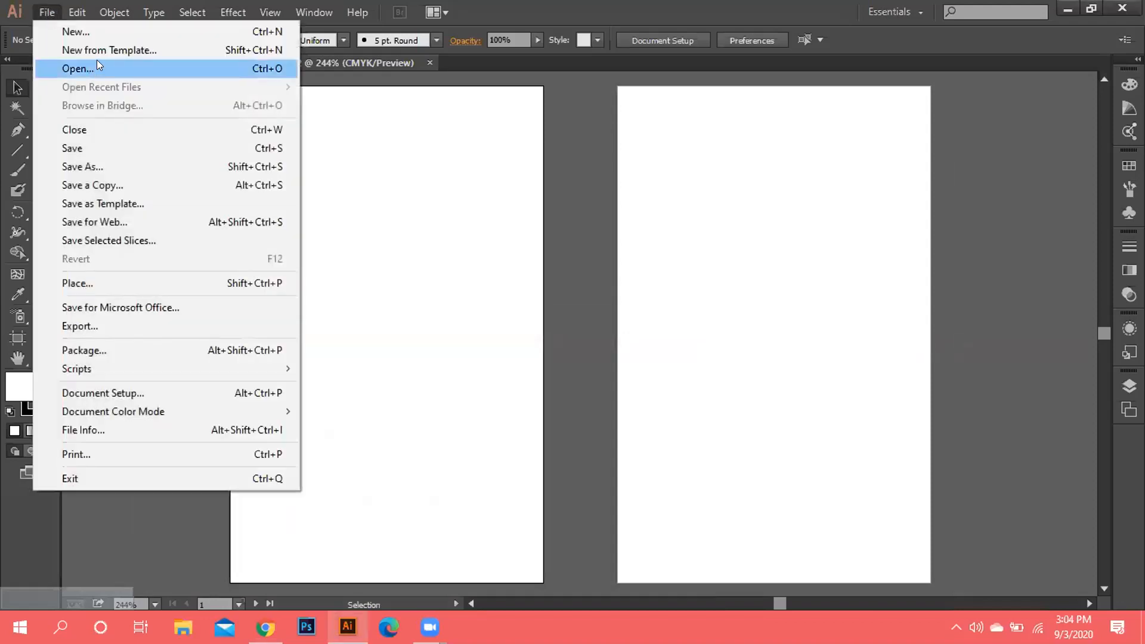
click(98, 69)
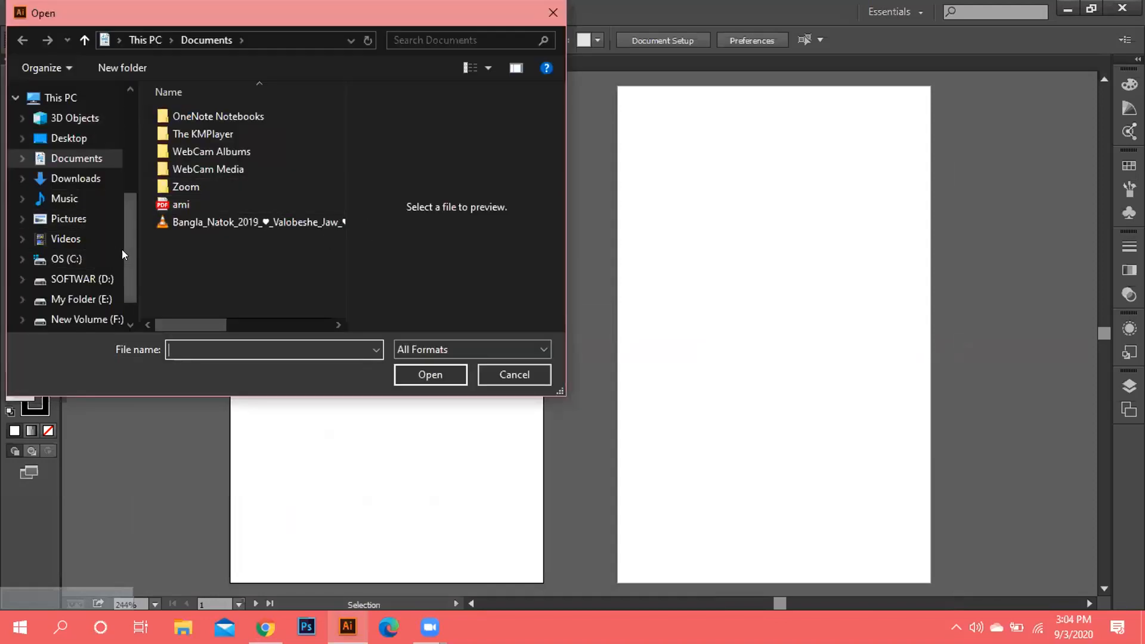
drag(126, 249, 138, 187)
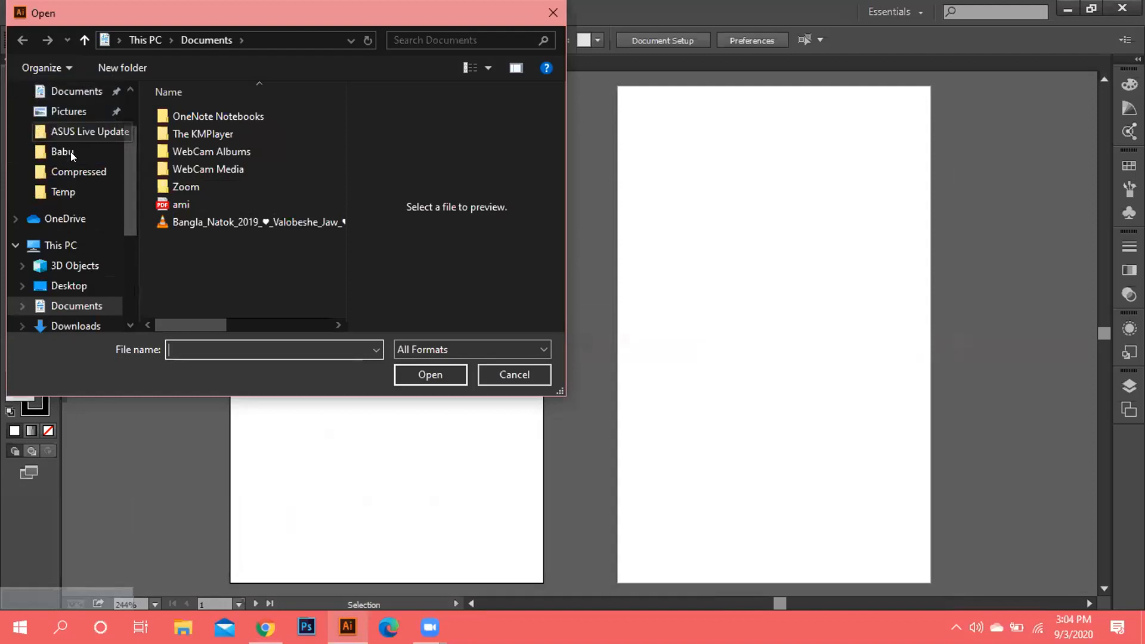
drag(58, 150, 56, 150)
click(51, 152)
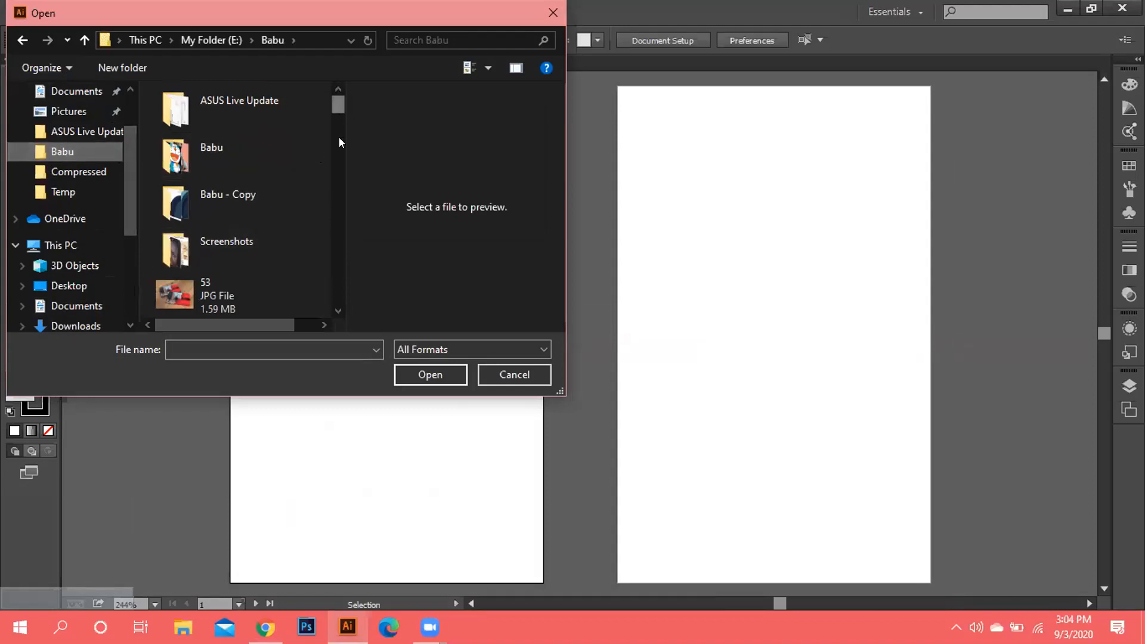
scroll(339, 143, down, 10)
drag(350, 181, 350, 195)
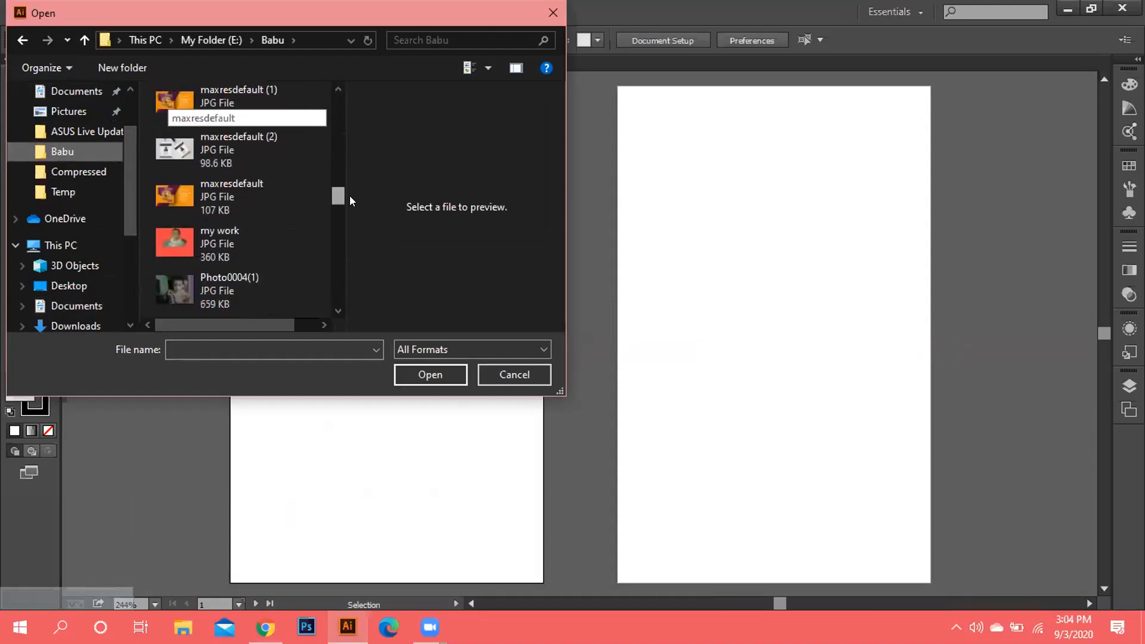
click(255, 138)
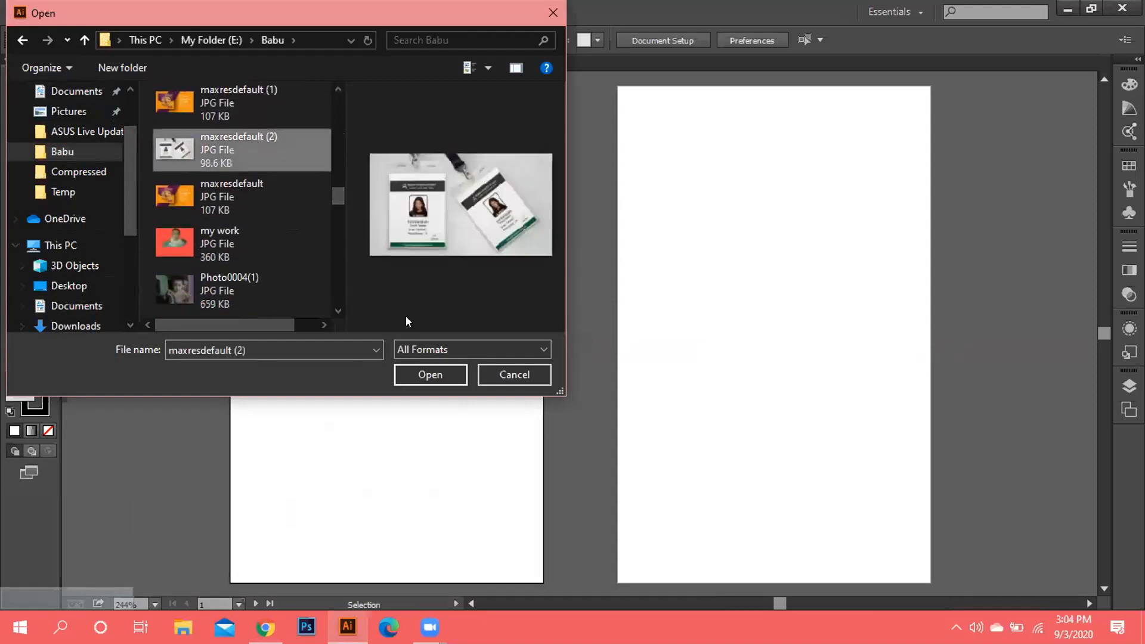
click(419, 368)
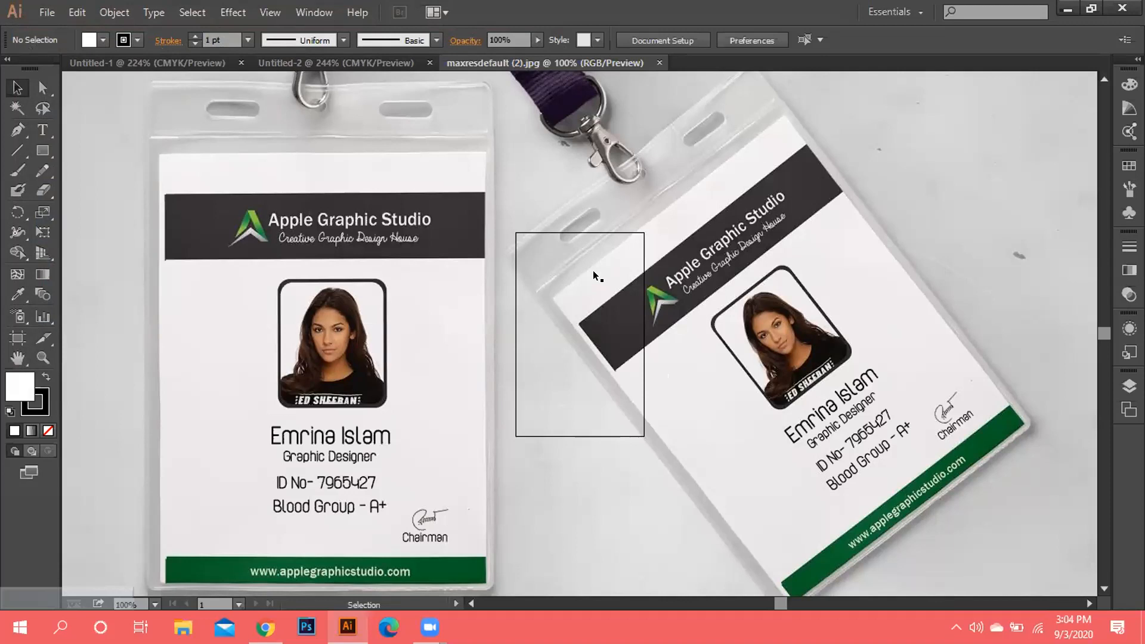
Drag the ID card photo from the maxresdefault tab and drop it into Untitled-2.
key(ctrl+minus)
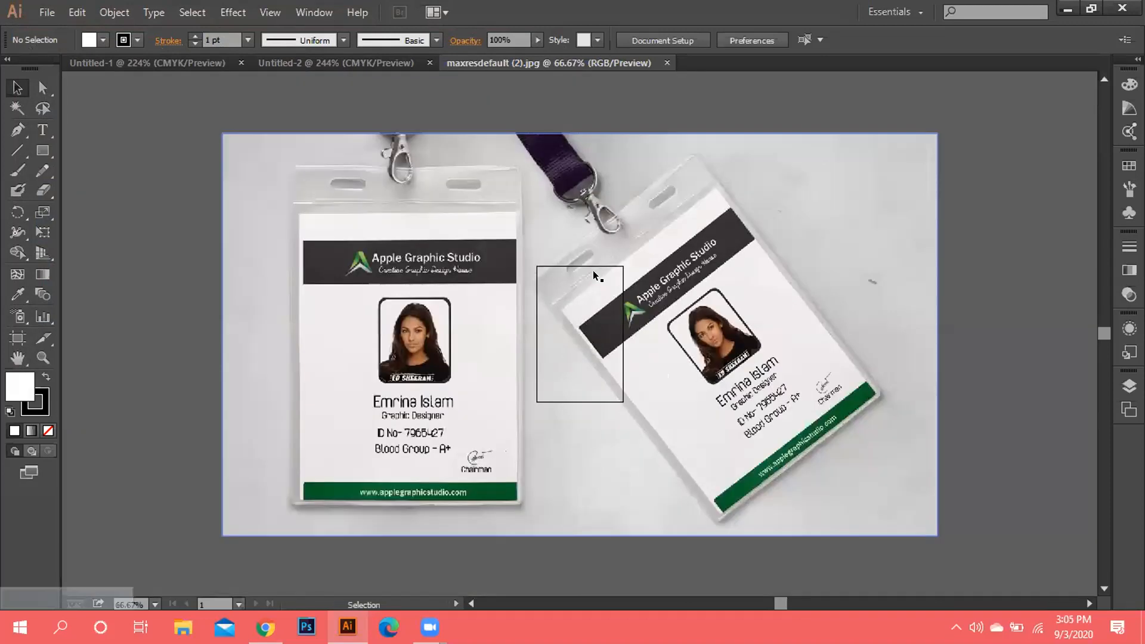
key(a)
key(v)
drag(672, 278, 376, 57)
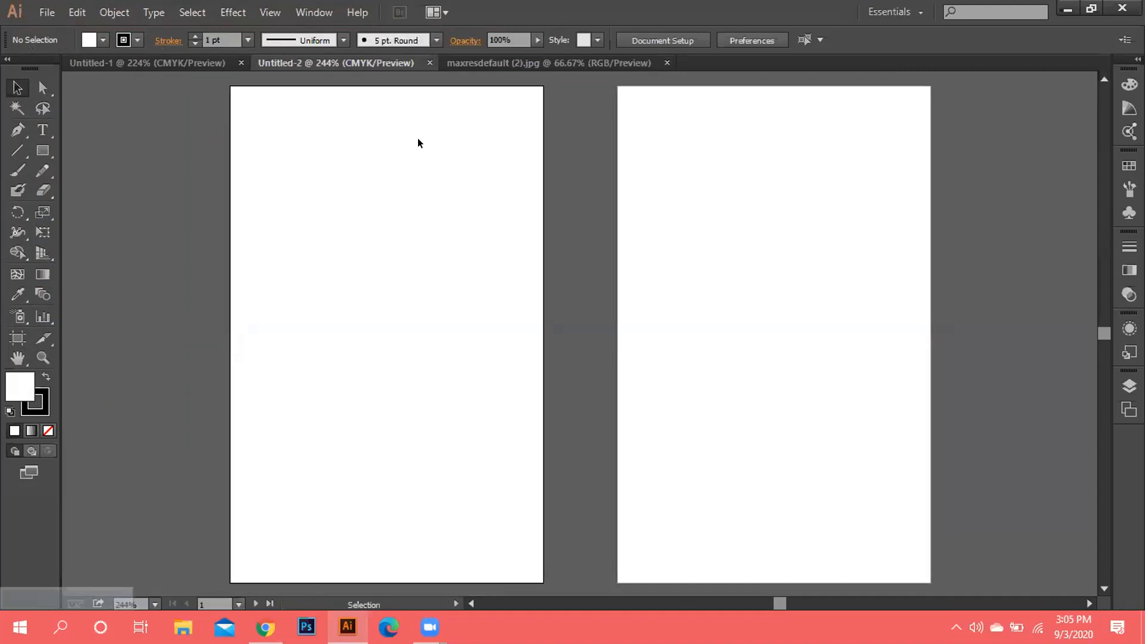
click(576, 60)
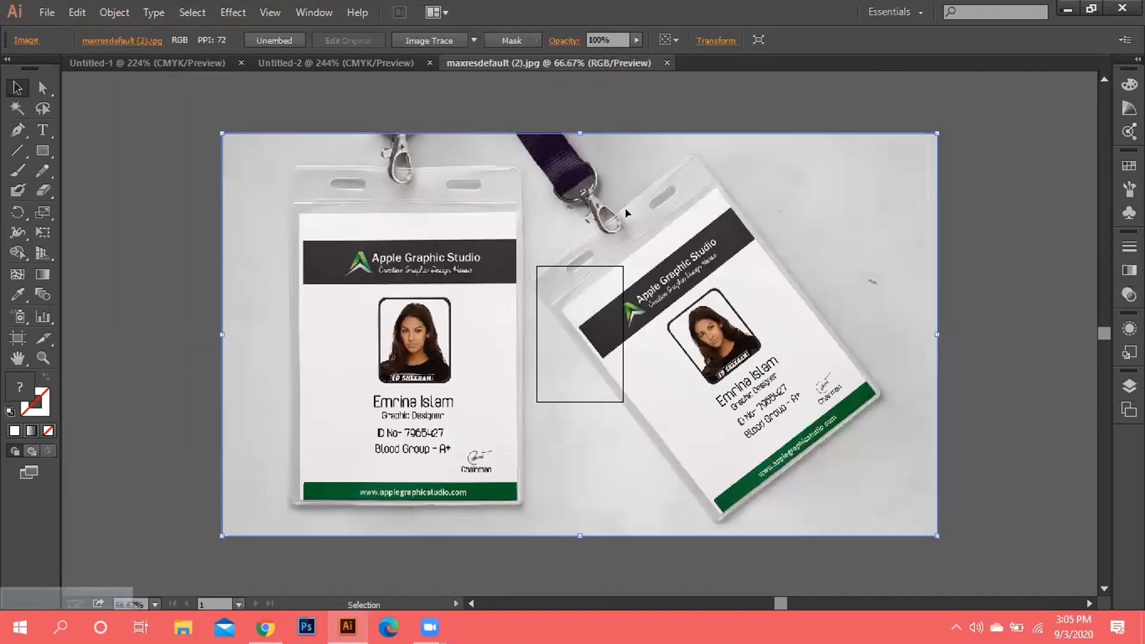
drag(568, 142, 390, 56)
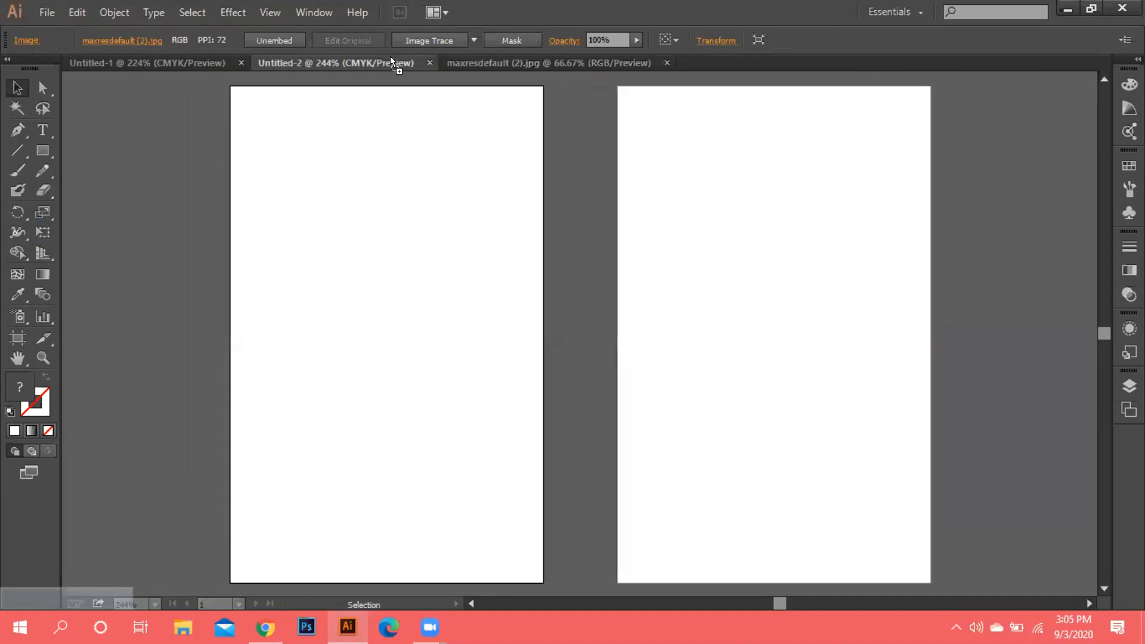
drag(449, 167, 449, 166)
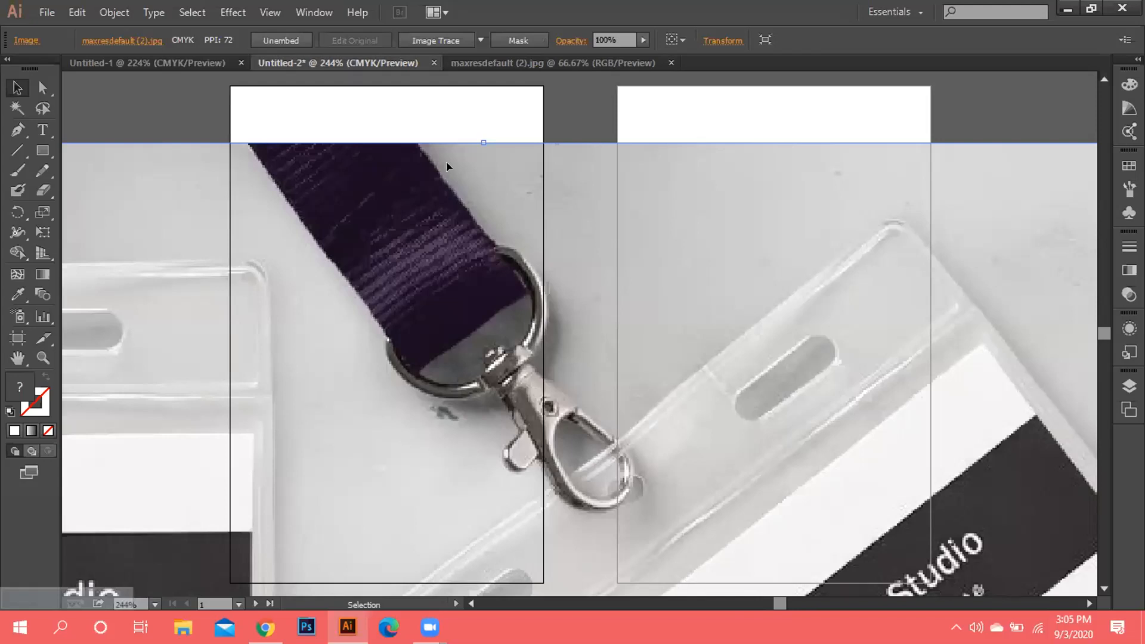
Move the placed photo up over the artboards and Shift-scale it down proportionally.
key(ctrl+minus)
key(ctrl+minus)
key(ctrl+minus)
key(ctrl+minus)
key(ctrl+minus)
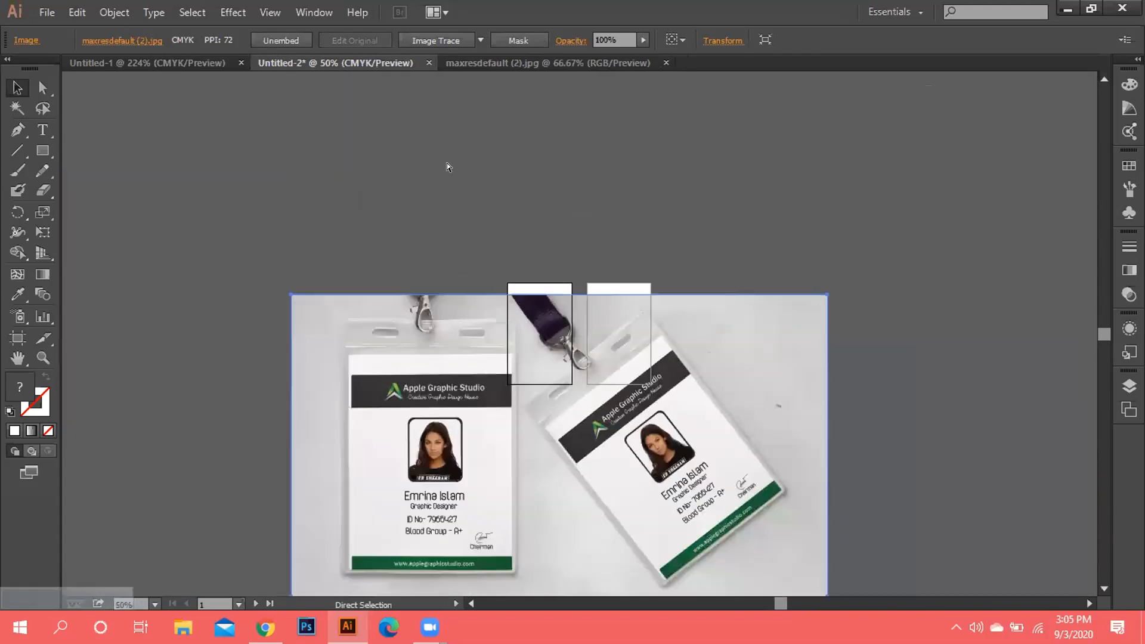
drag(575, 459, 563, 344)
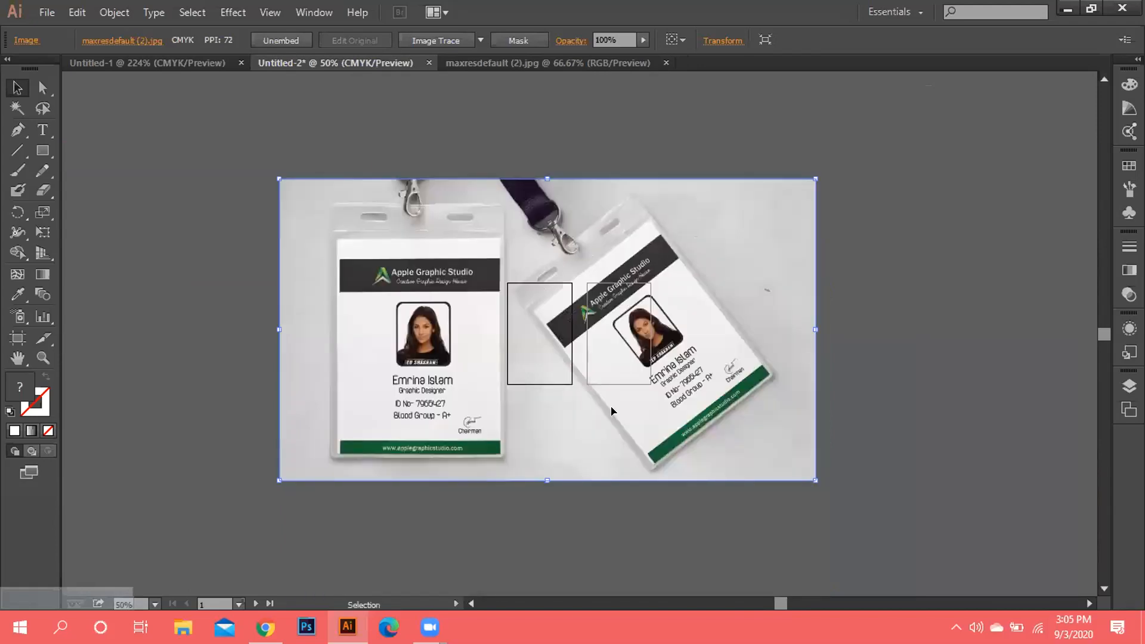
key(ctrl+minus)
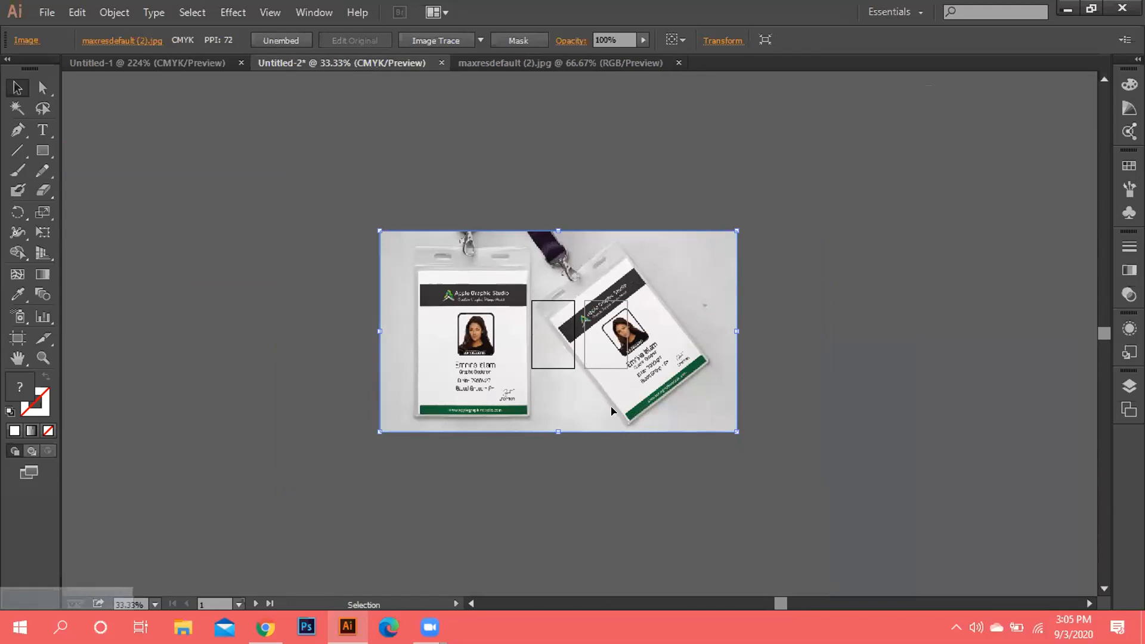
key(shift)
drag(738, 431, 699, 412)
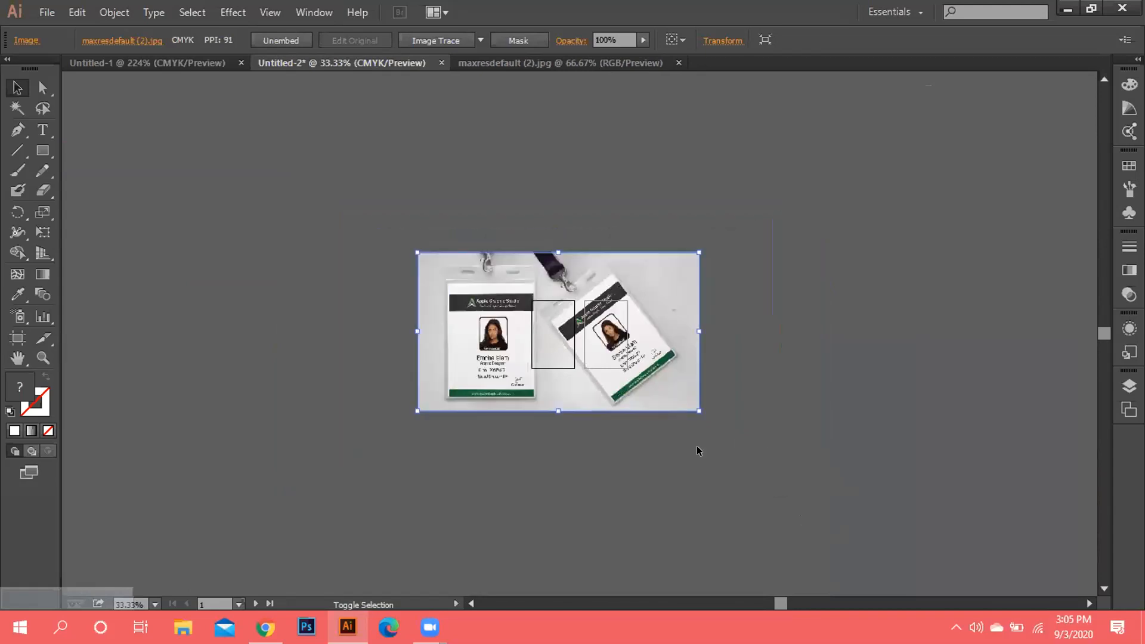
Shrink the reference photo to about 6.16 by 3.47 in.
click(705, 406)
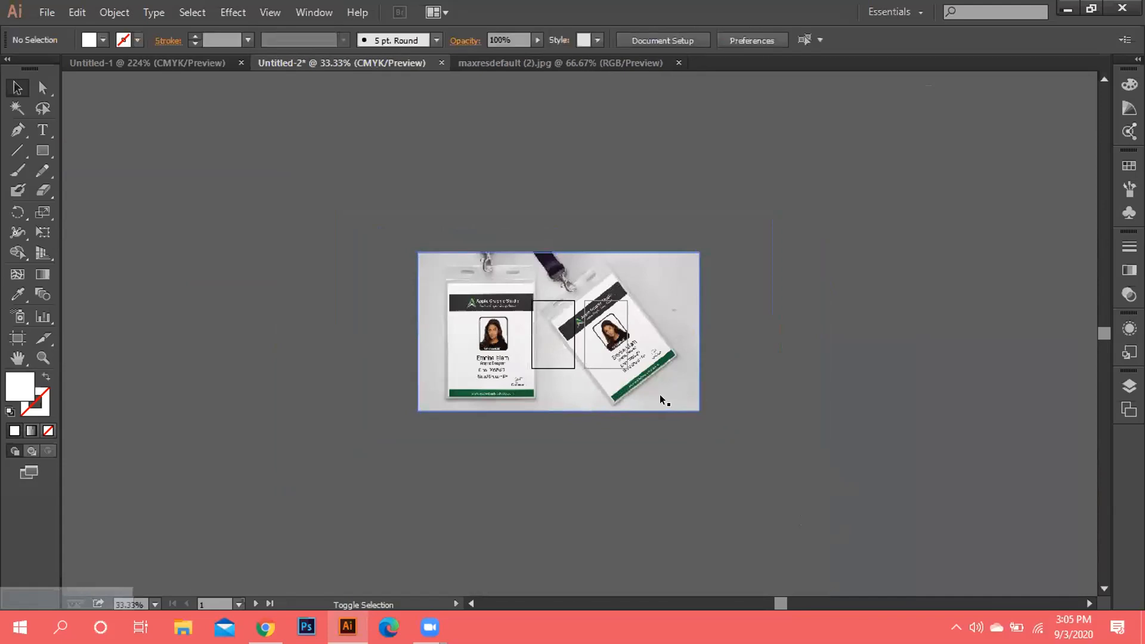
drag(695, 410, 656, 387)
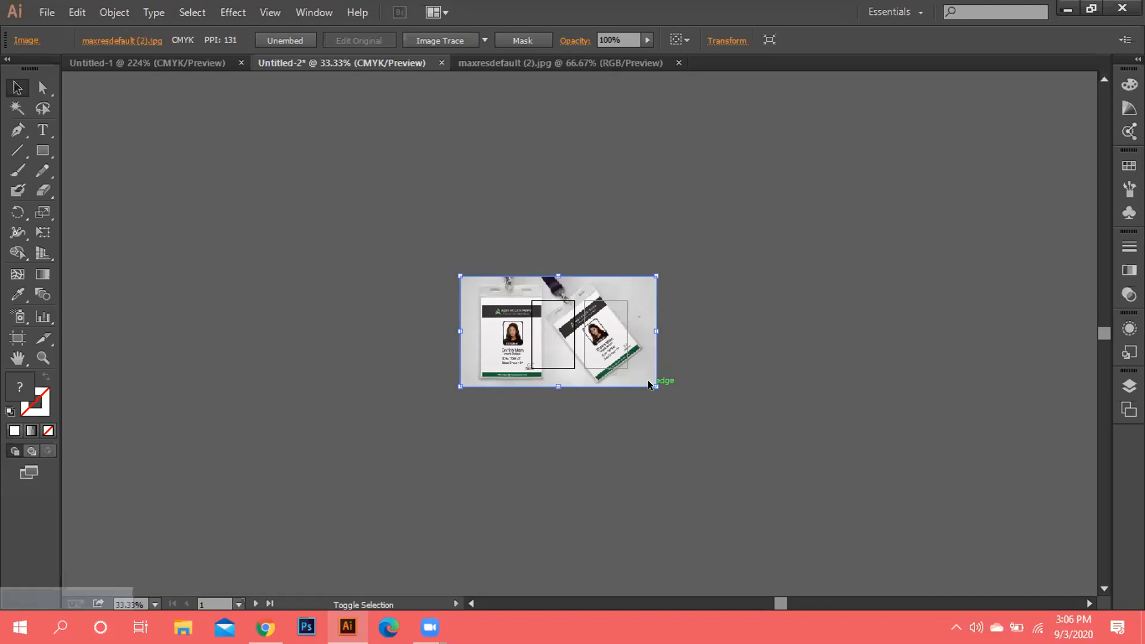
drag(652, 382, 613, 360)
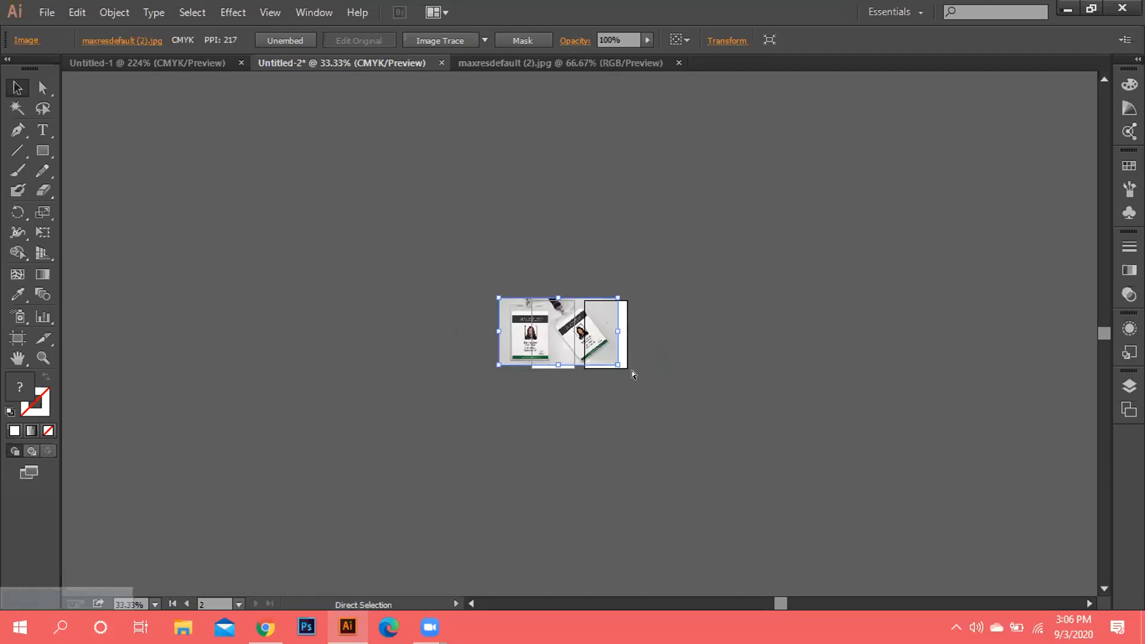
Move the reference photo to the lower right, clear of the blank card artboards.
key(ctrl+plus)
key(ctrl+plus)
key(ctrl+plus)
key(ctrl+plus)
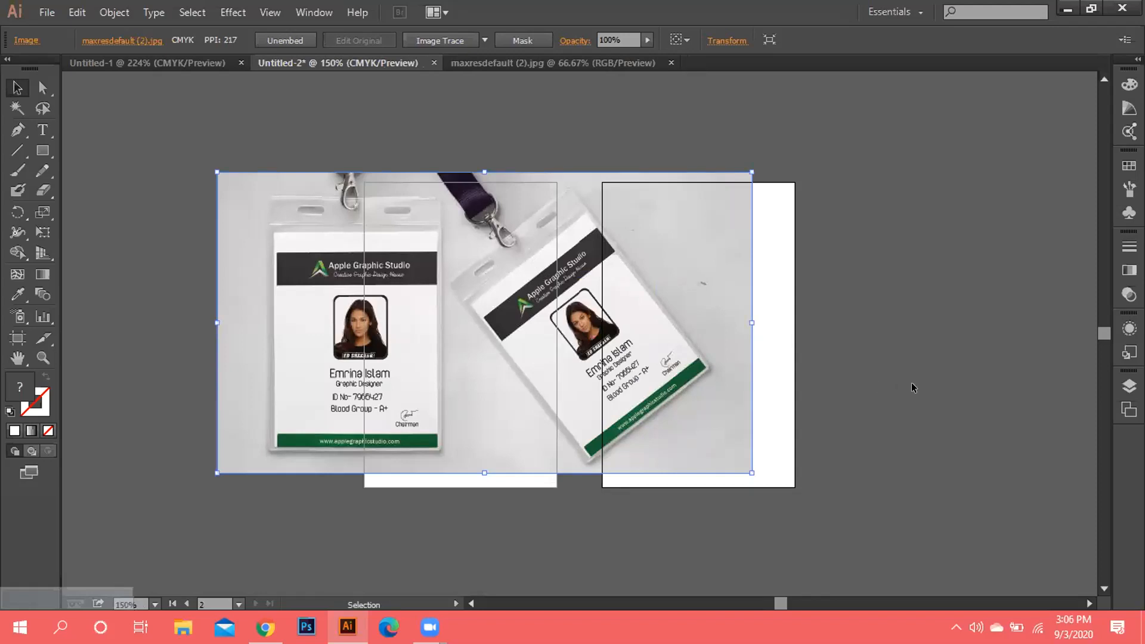
drag(674, 327, 1007, 306)
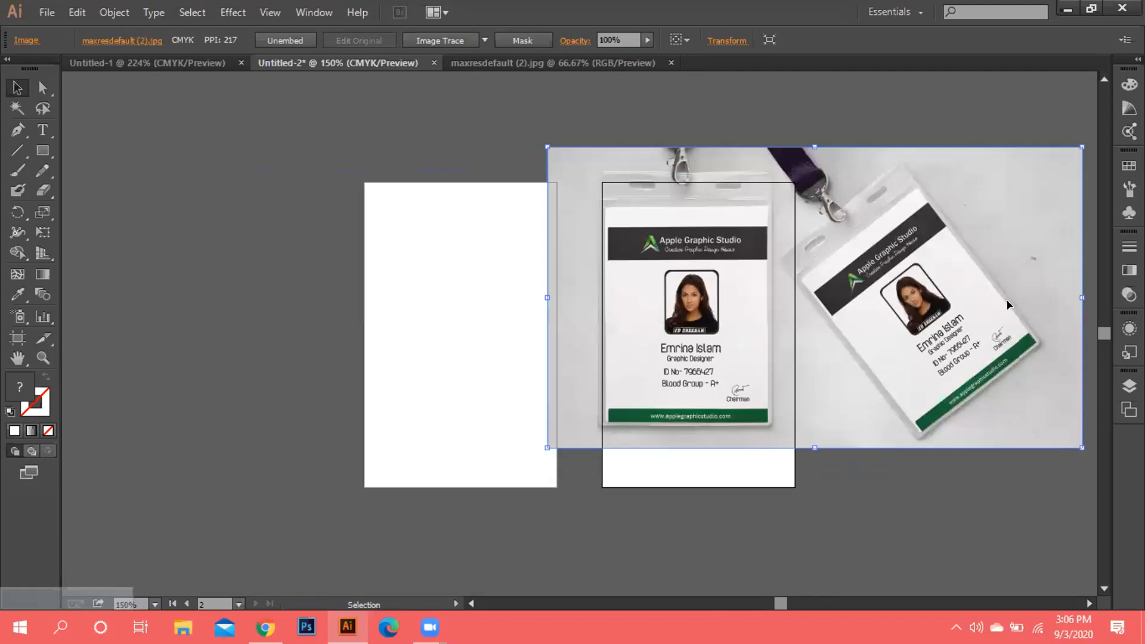
drag(921, 278, 987, 327)
drag(922, 307, 975, 424)
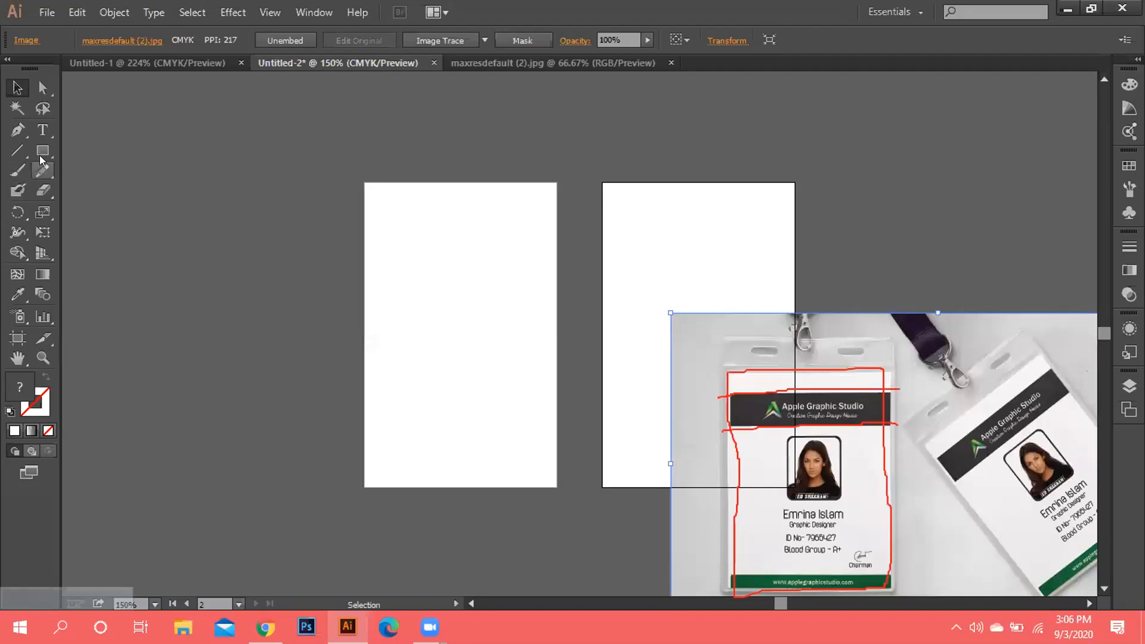
drag(44, 156, 126, 153)
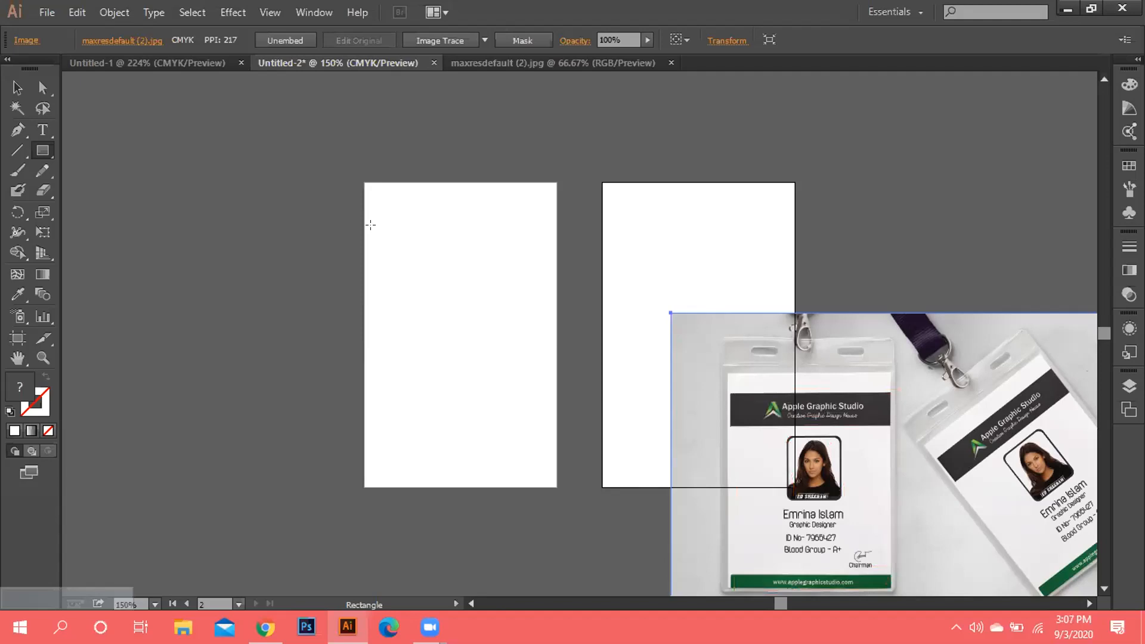
Draw a wide bar near the left card's top and fill it with dark 282020.
drag(373, 223, 545, 259)
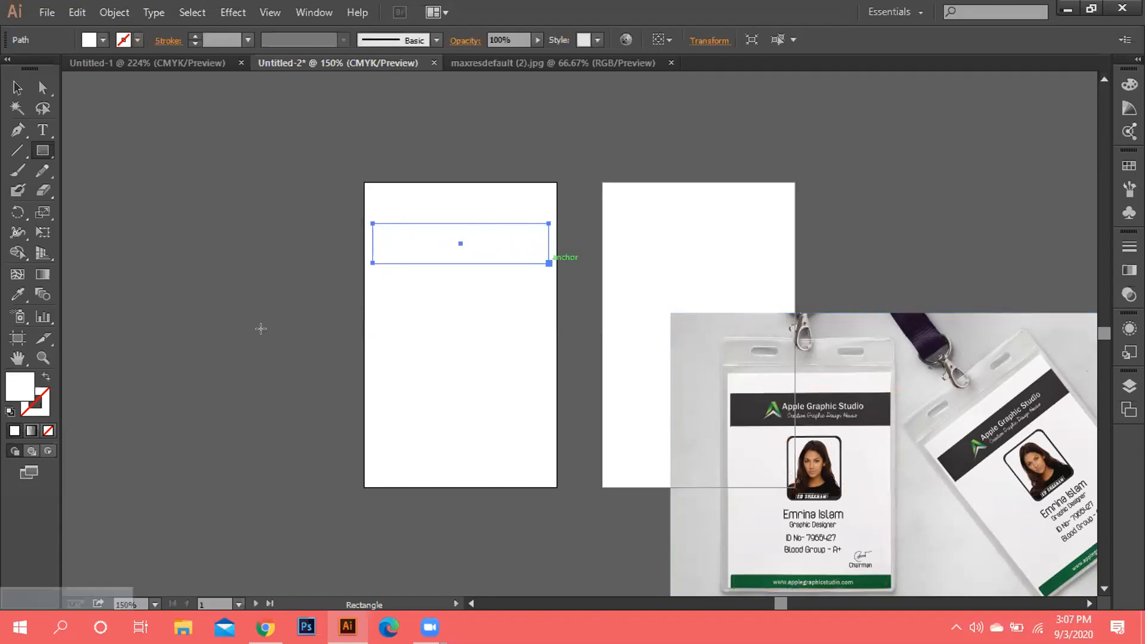
double_click(26, 379)
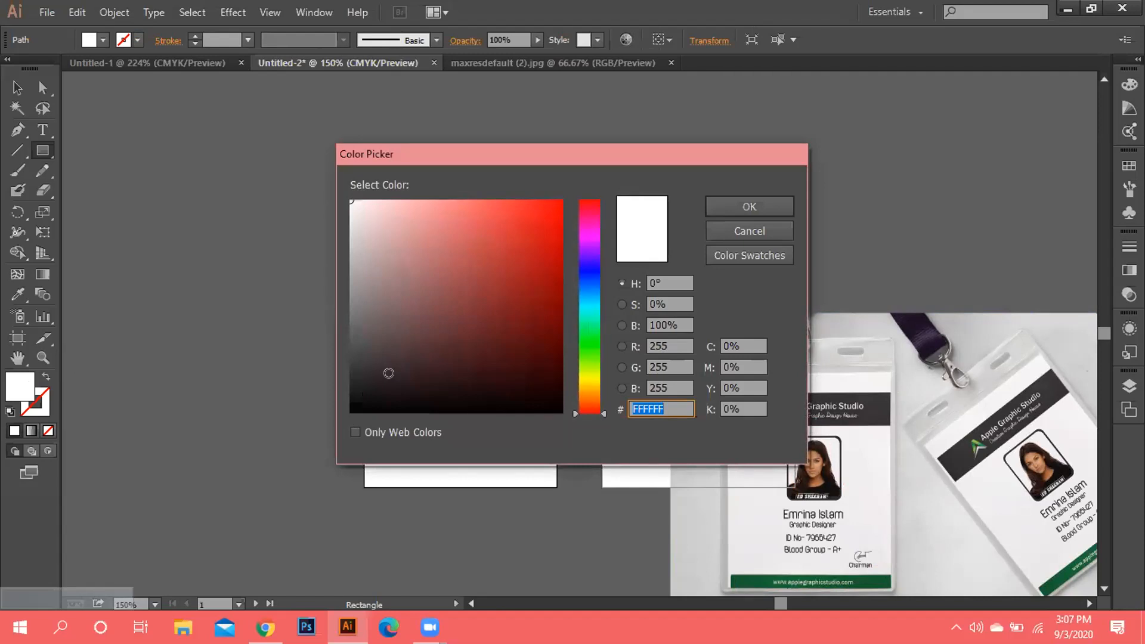
click(388, 373)
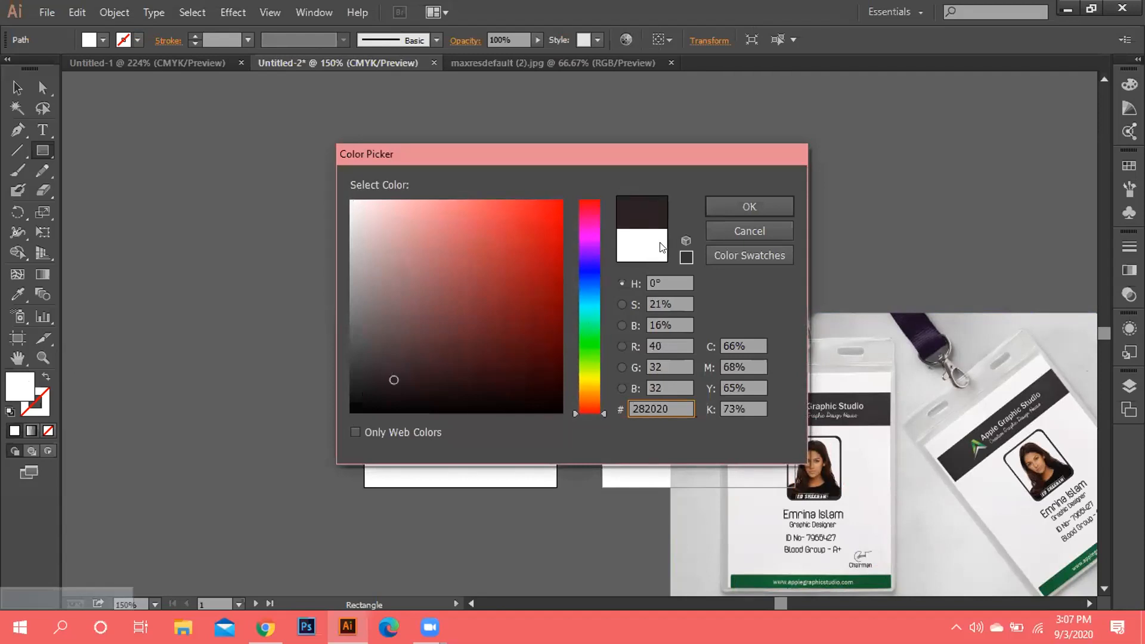
click(756, 205)
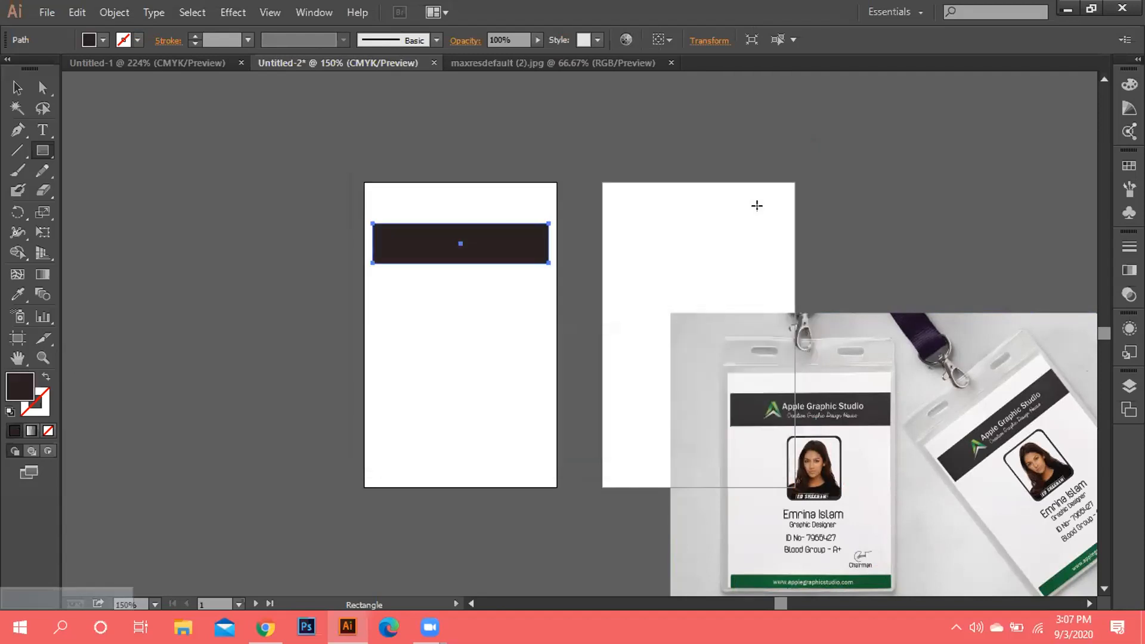
click(294, 322)
click(621, 337)
Align the dark bar with the card's top, left and right edges and adjust its height.
click(15, 88)
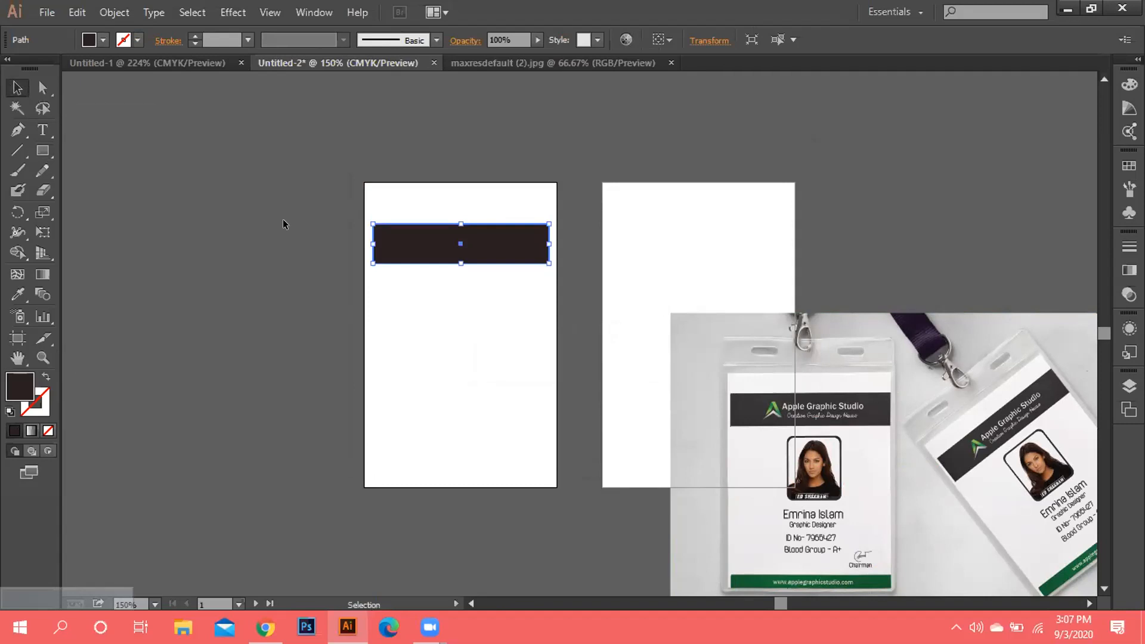
click(461, 278)
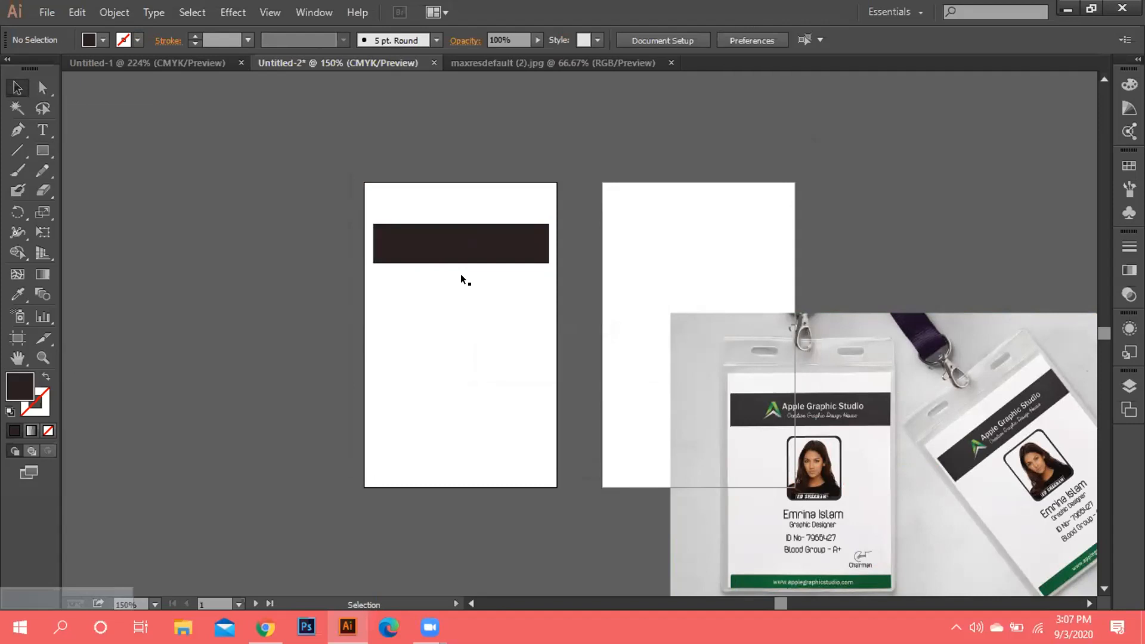
drag(474, 234, 473, 226)
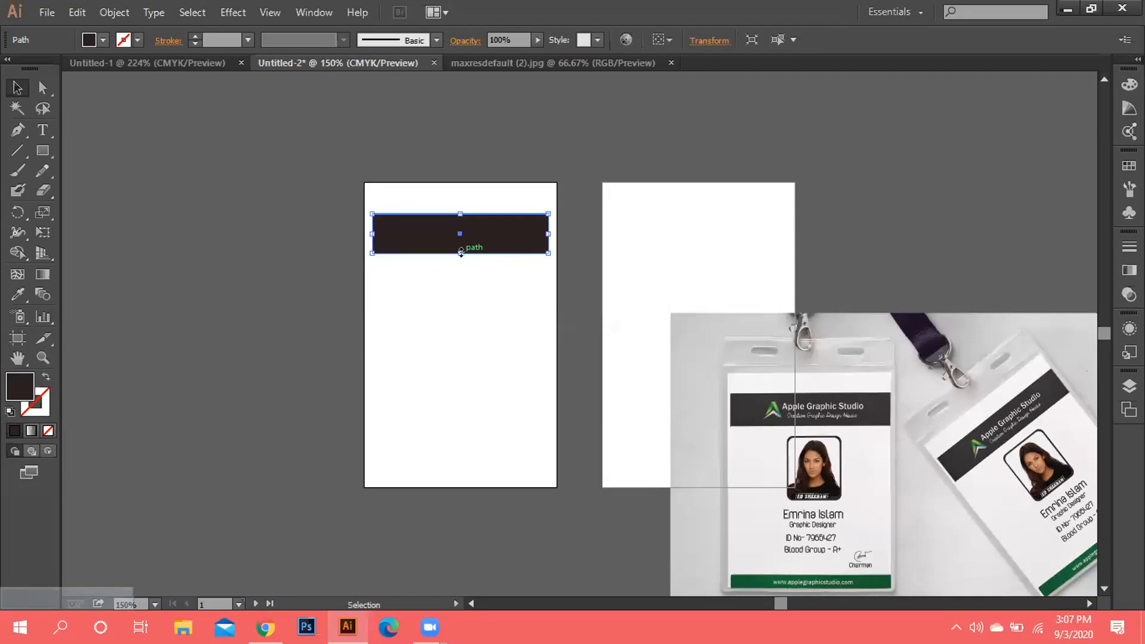
mouse_move(460, 251)
mouse_down()
mouse_move(458, 242)
mouse_move(458, 254)
mouse_up()
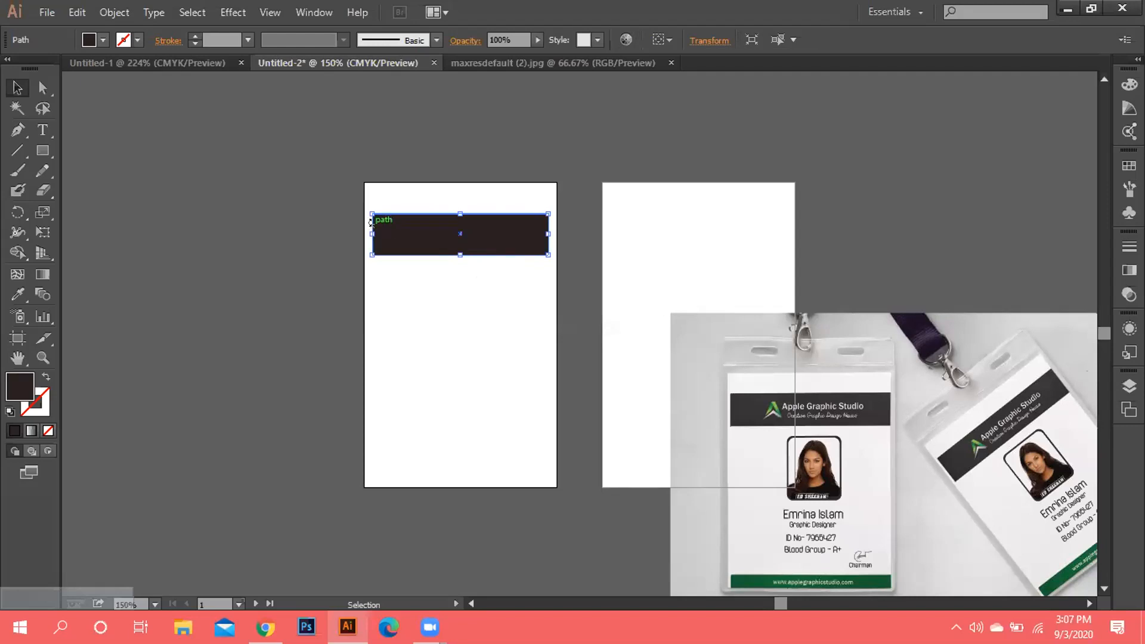
drag(367, 232, 359, 233)
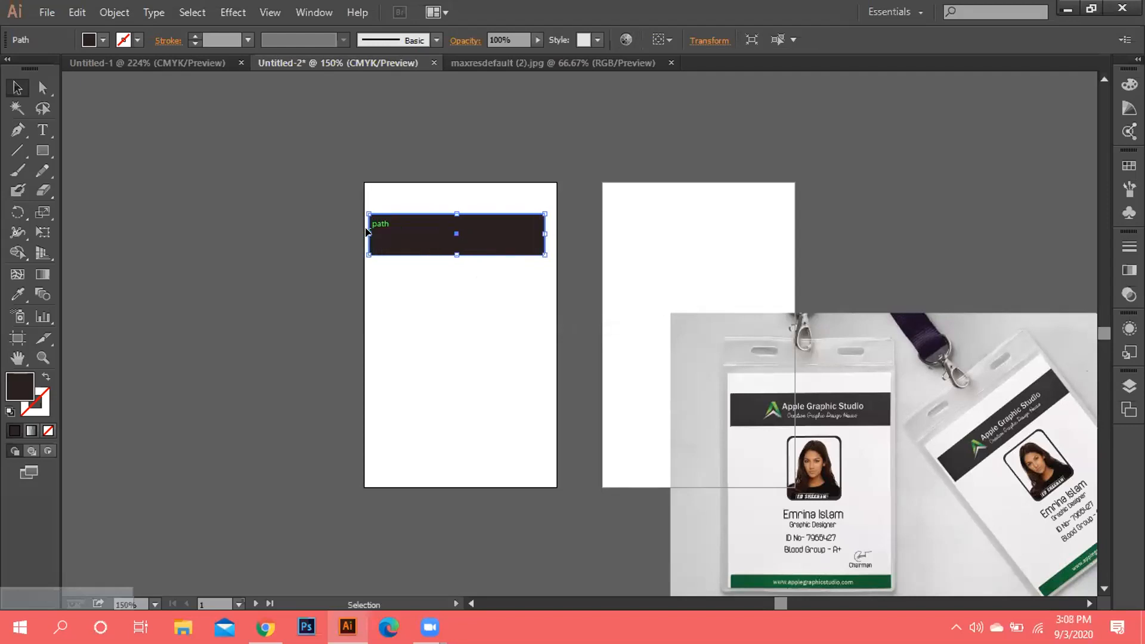
drag(544, 229, 551, 239)
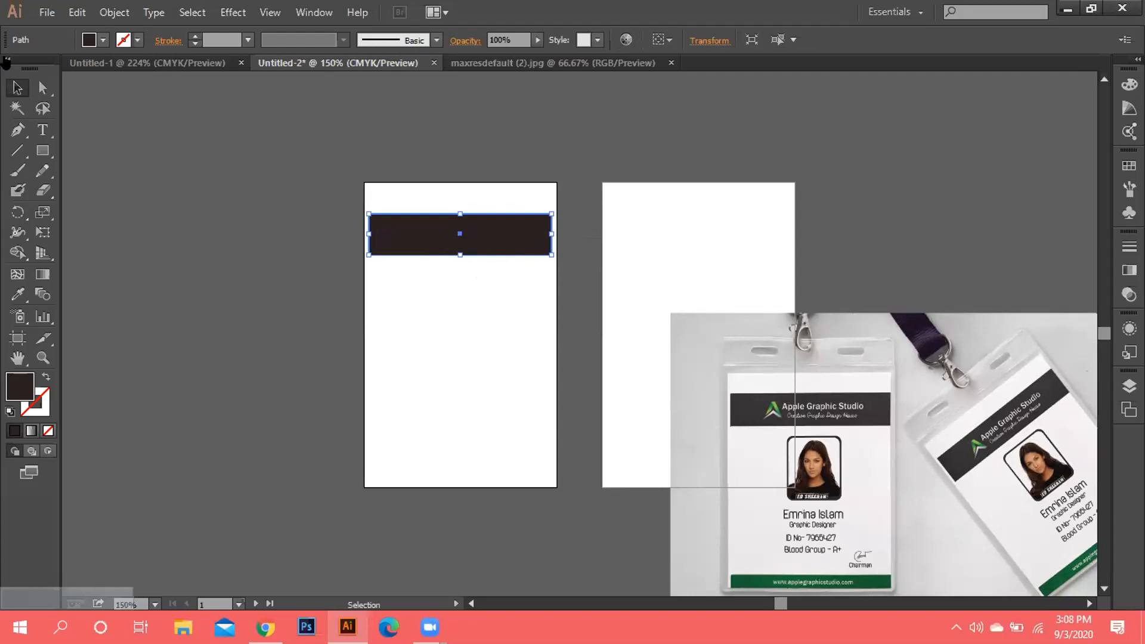
click(442, 335)
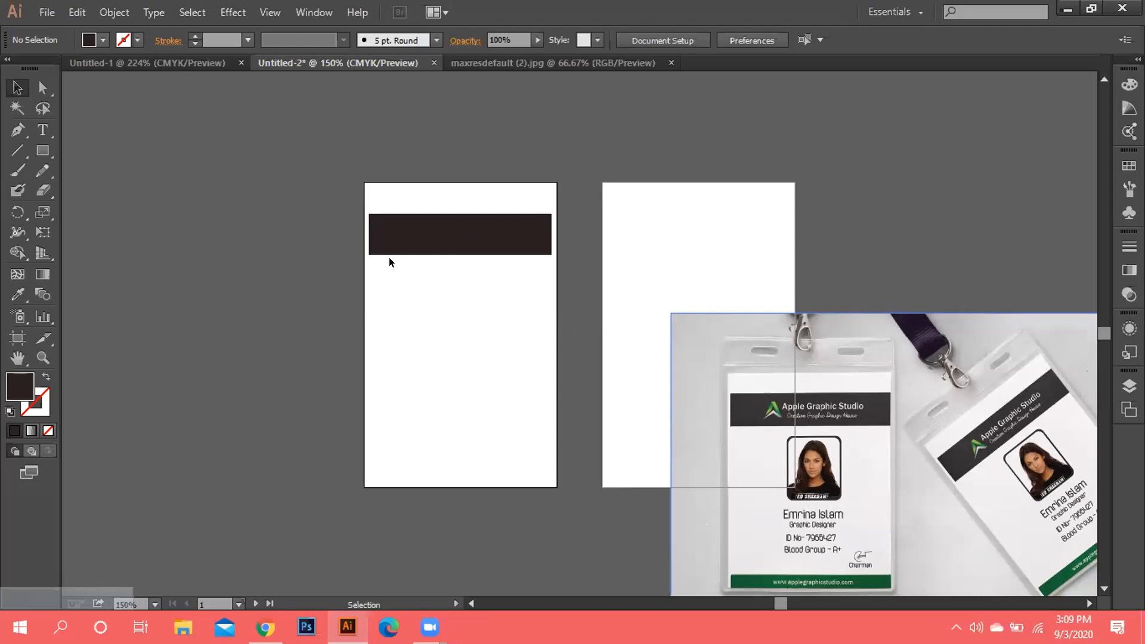
Open th (7).jpg from the Babu folder using Ctrl+O.
click(45, 11)
click(45, 11)
click(77, 12)
mouse_move(36, 11)
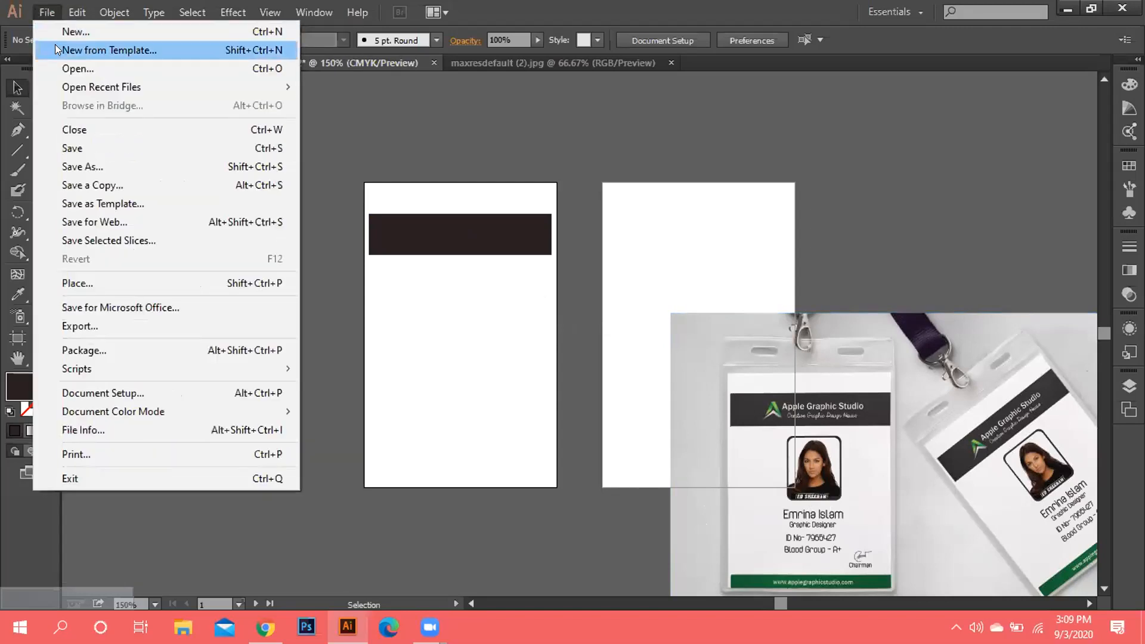
key(Escape)
key(ctrl+o)
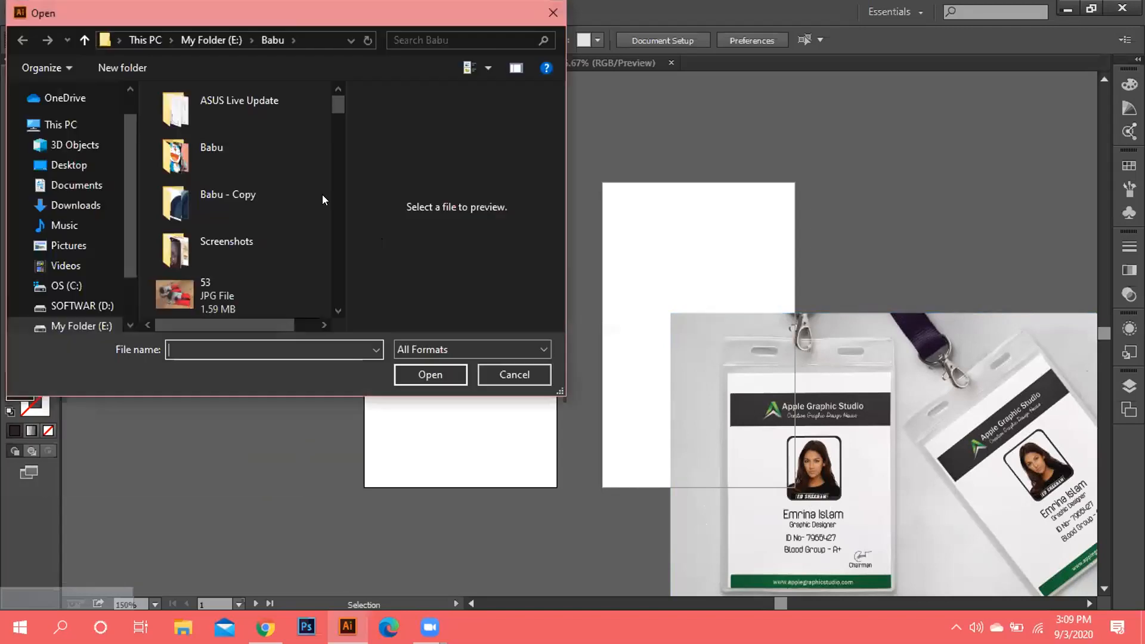
scroll(340, 124, down, 10)
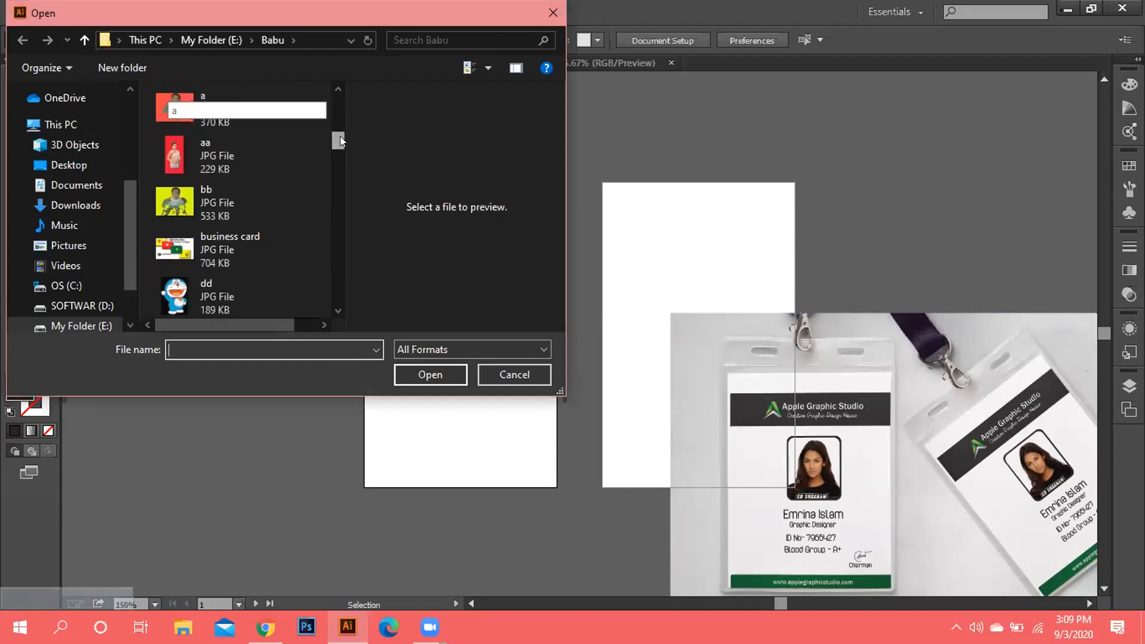
drag(342, 156, 340, 238)
click(218, 254)
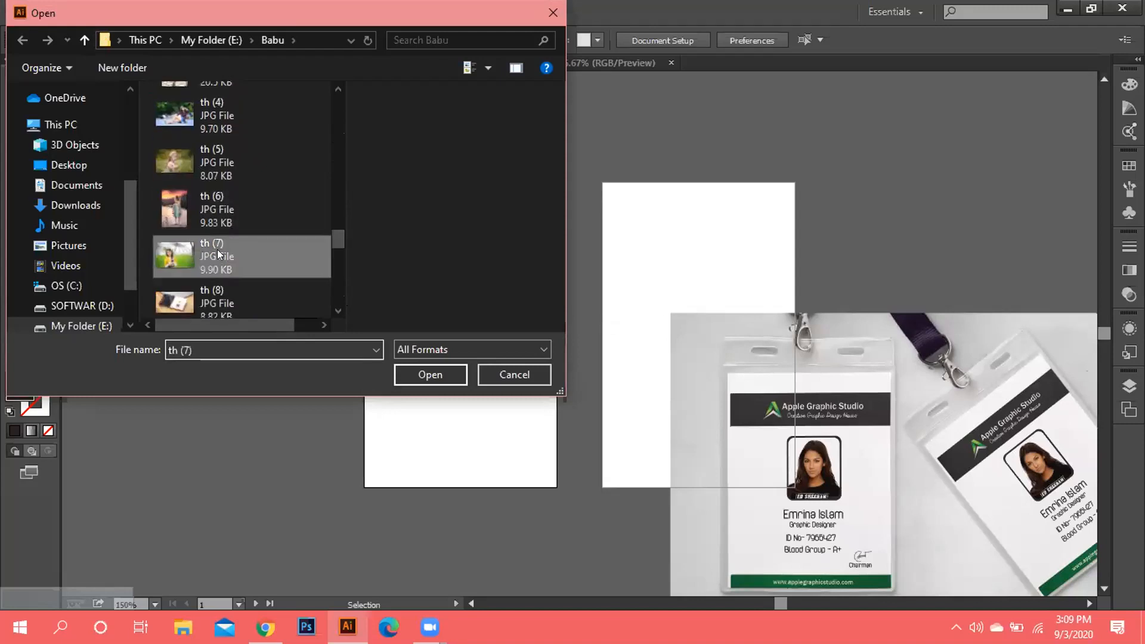
double_click(218, 253)
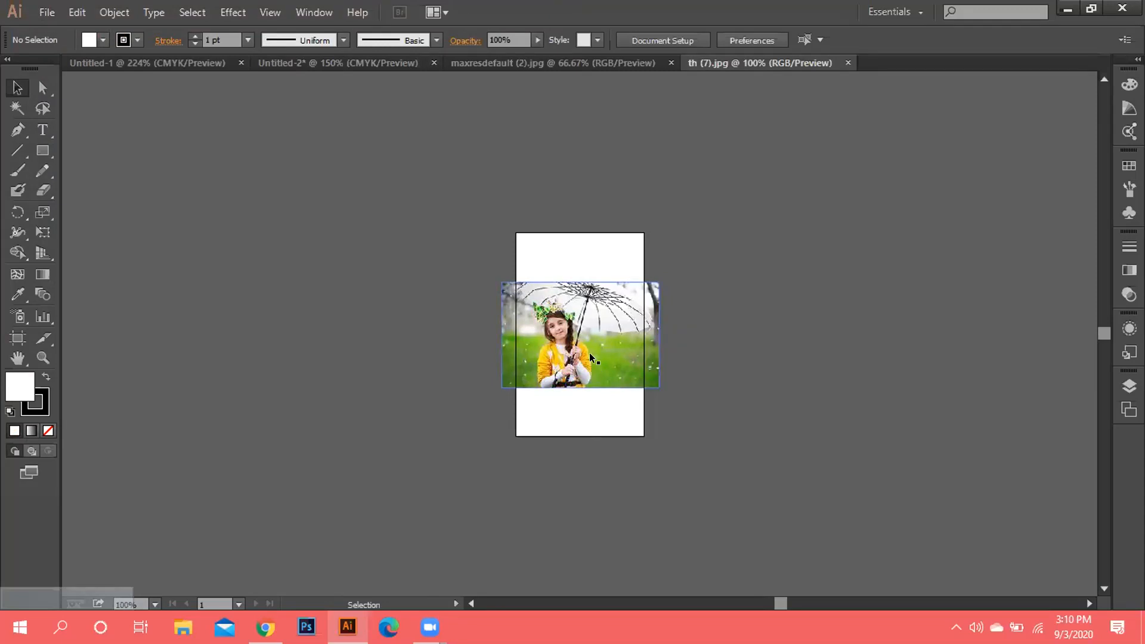
Zoom the umbrella photo to 400%, select it, and pick the Rectangle Tool.
key(ctrl+plus)
key(ctrl+plus)
key(ctrl+plus)
key(ctrl+plus)
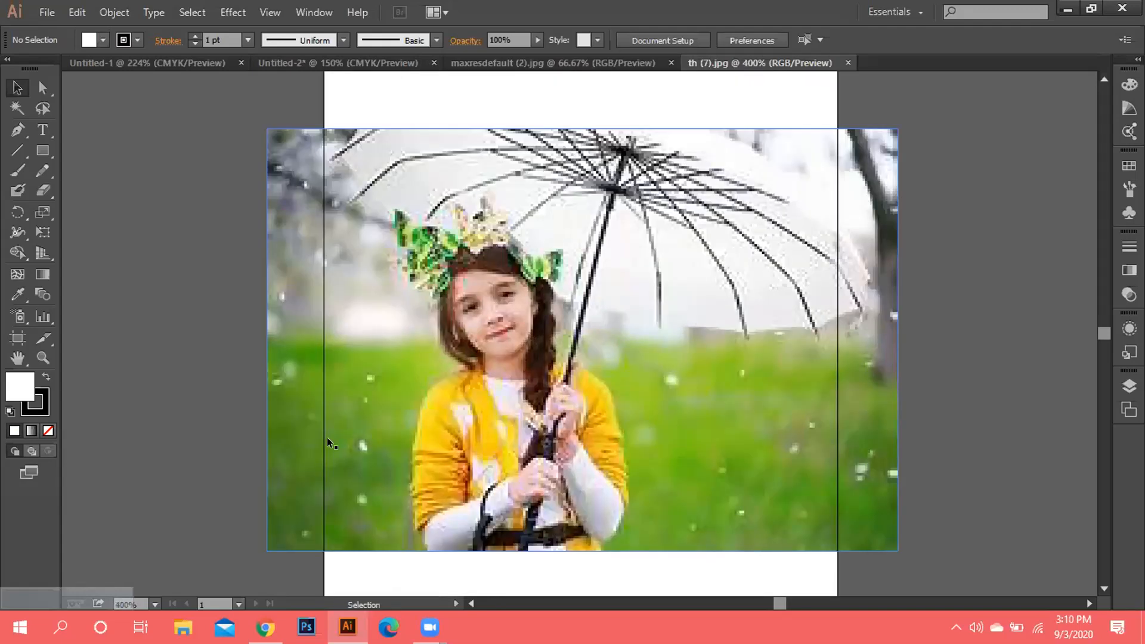
click(429, 377)
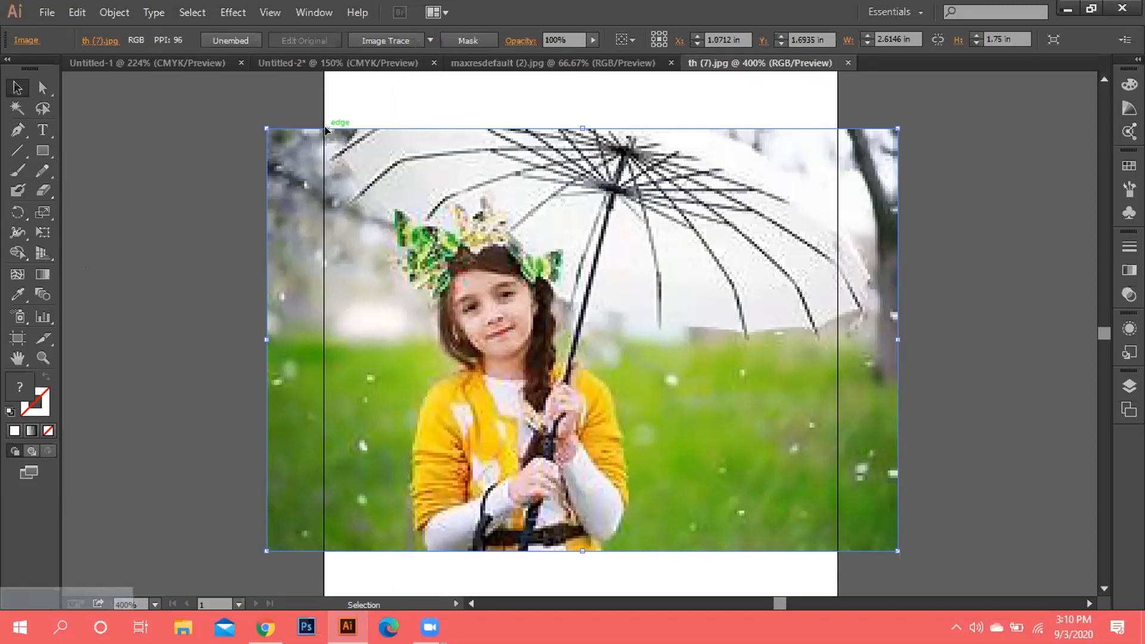
click(43, 155)
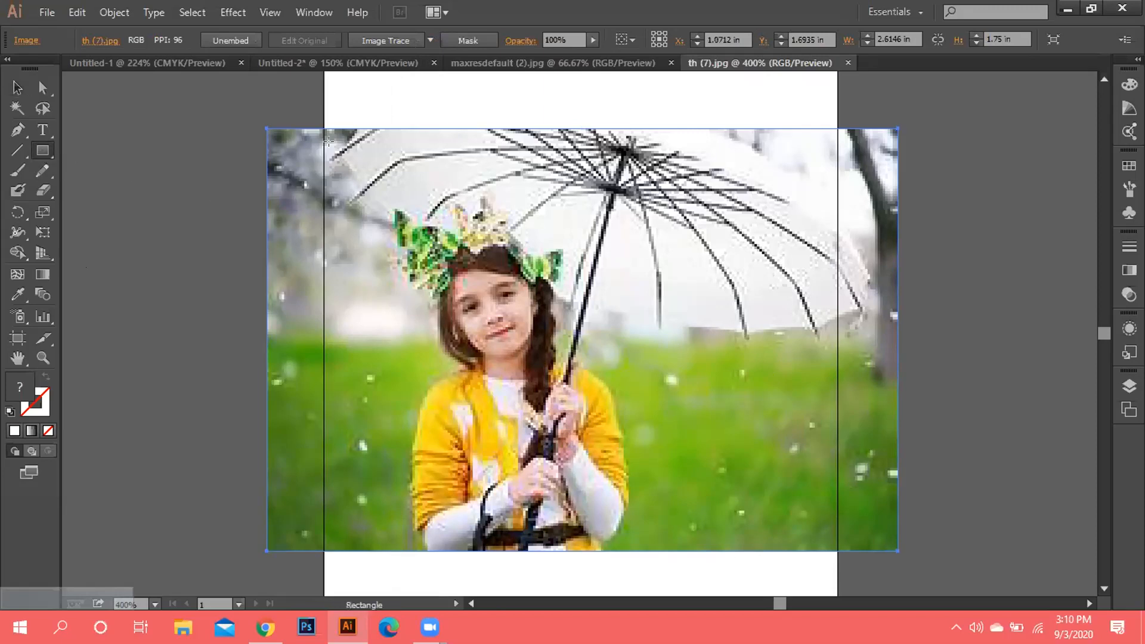
Delete a stray rectangle and draw a white box over the girl's head and shoulders.
mouse_move(327, 140)
mouse_down()
mouse_move(414, 279)
mouse_move(530, 406)
mouse_move(639, 498)
mouse_move(642, 555)
mouse_move(706, 525)
mouse_move(678, 536)
mouse_move(679, 571)
mouse_move(685, 331)
mouse_move(665, 250)
mouse_up()
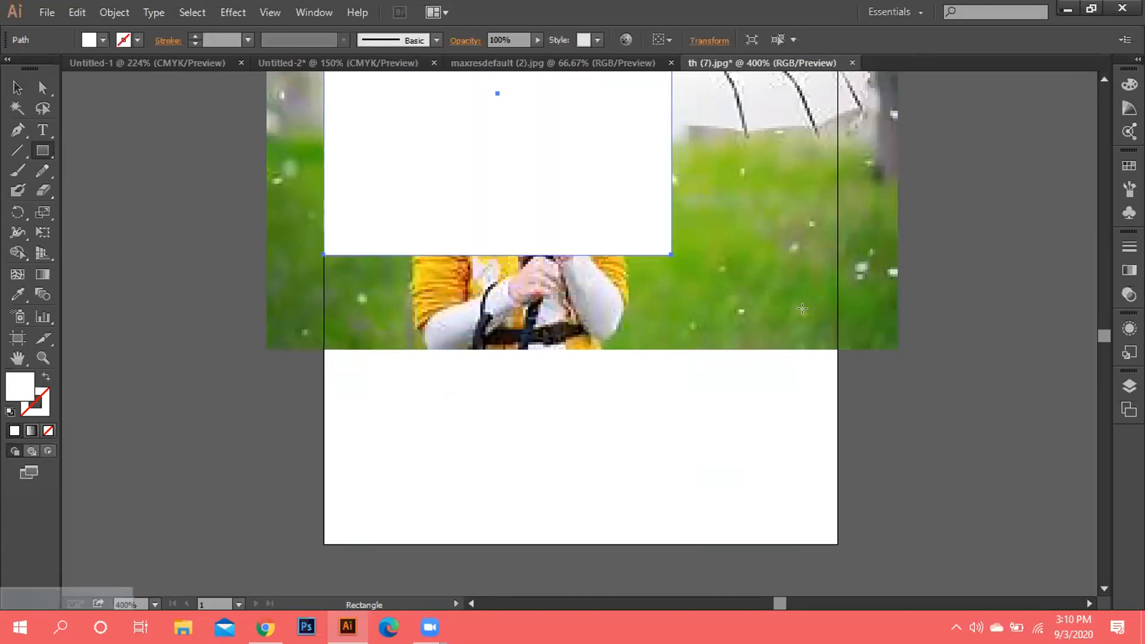
key(Delete)
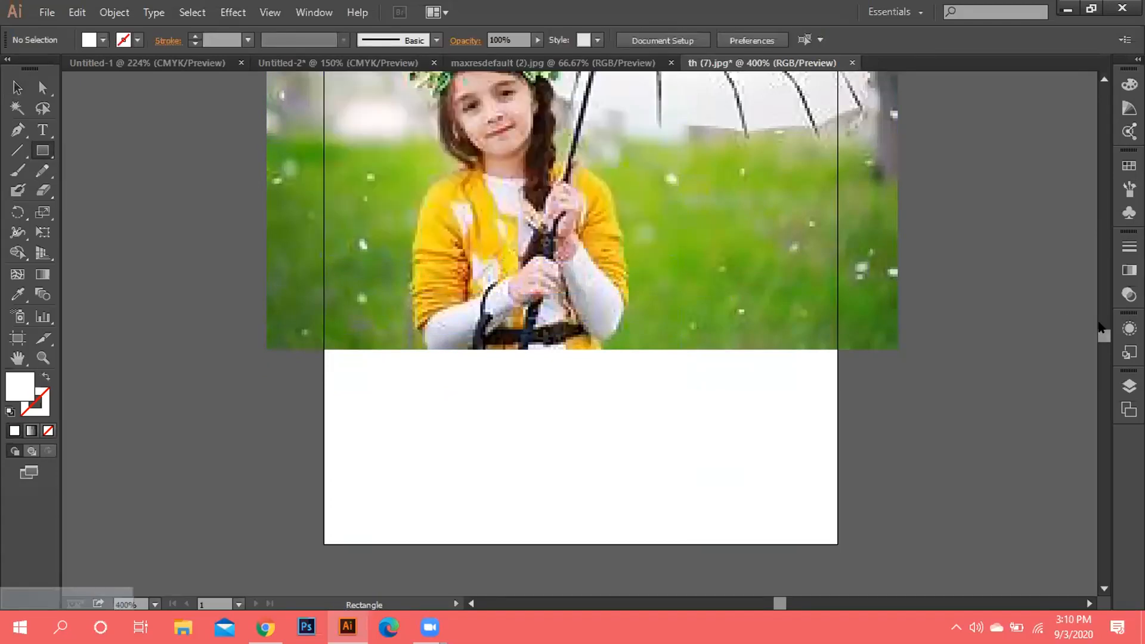
mouse_move(1100, 328)
mouse_down()
mouse_move(1097, 316)
mouse_move(1100, 326)
mouse_up()
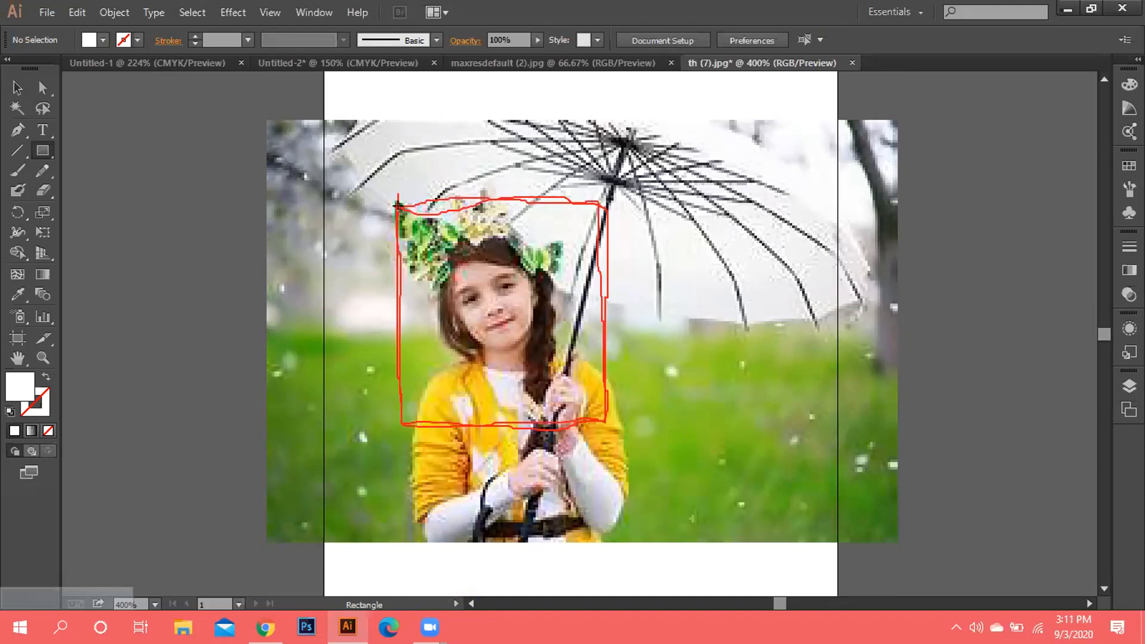
drag(398, 206, 598, 412)
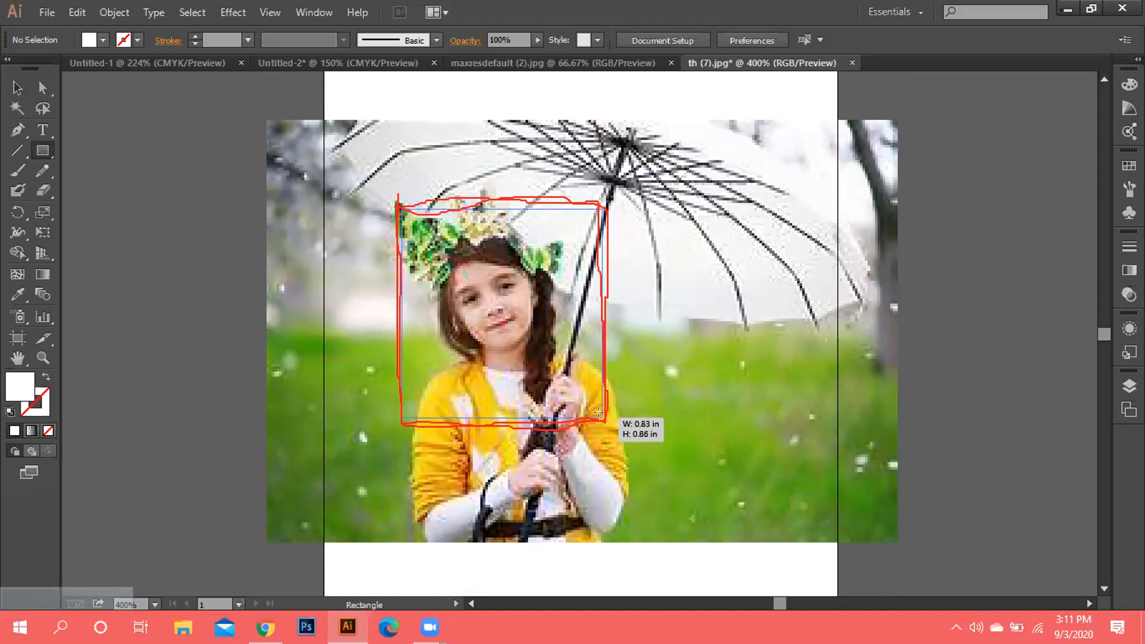
drag(598, 413, 598, 413)
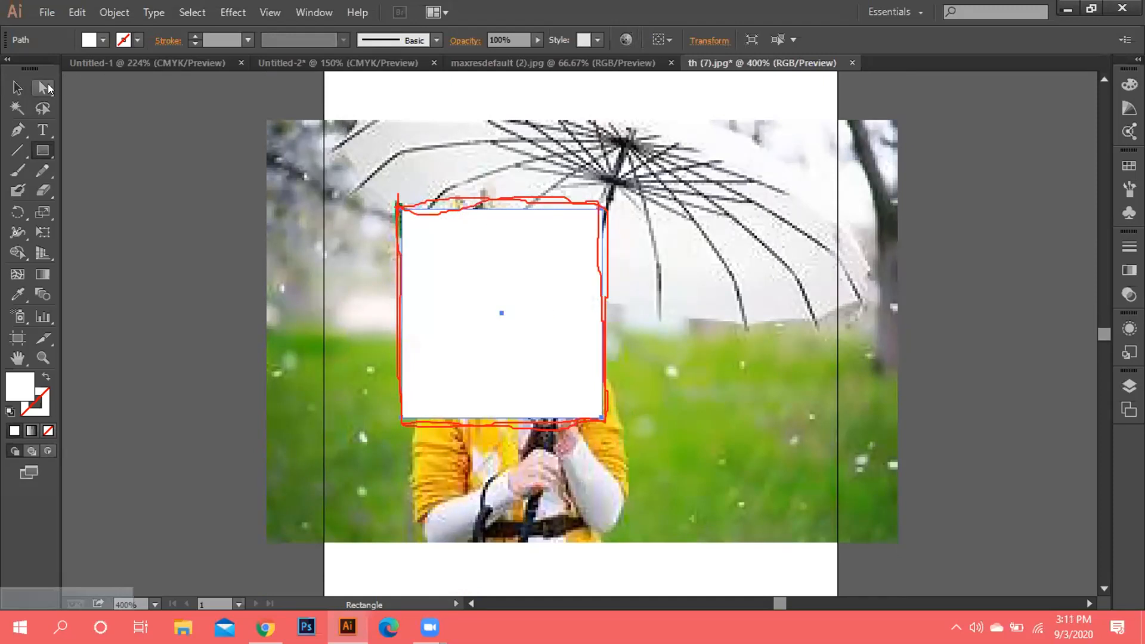
Toggle selection between the umbrella photo and the white square, then clear it.
click(18, 88)
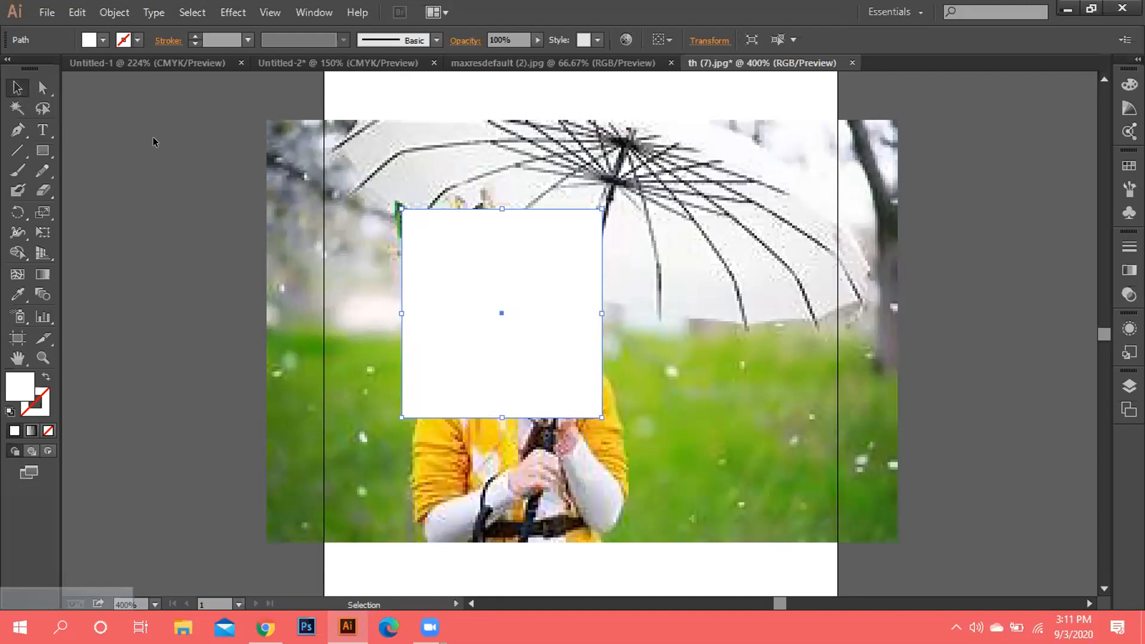
shift+click(495, 288)
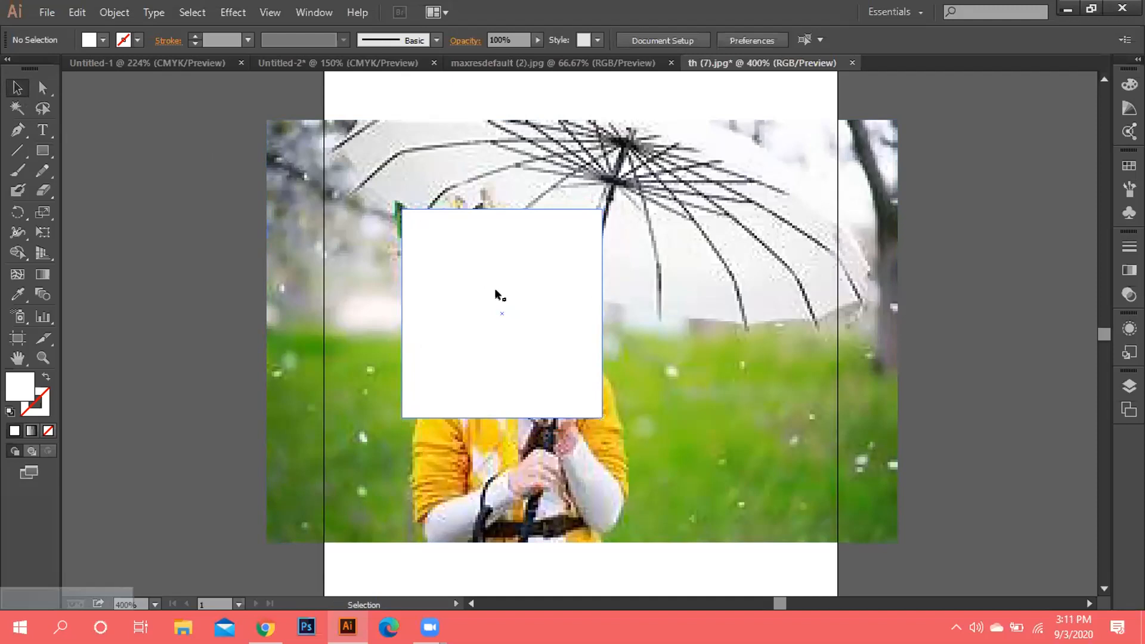
shift+click(699, 217)
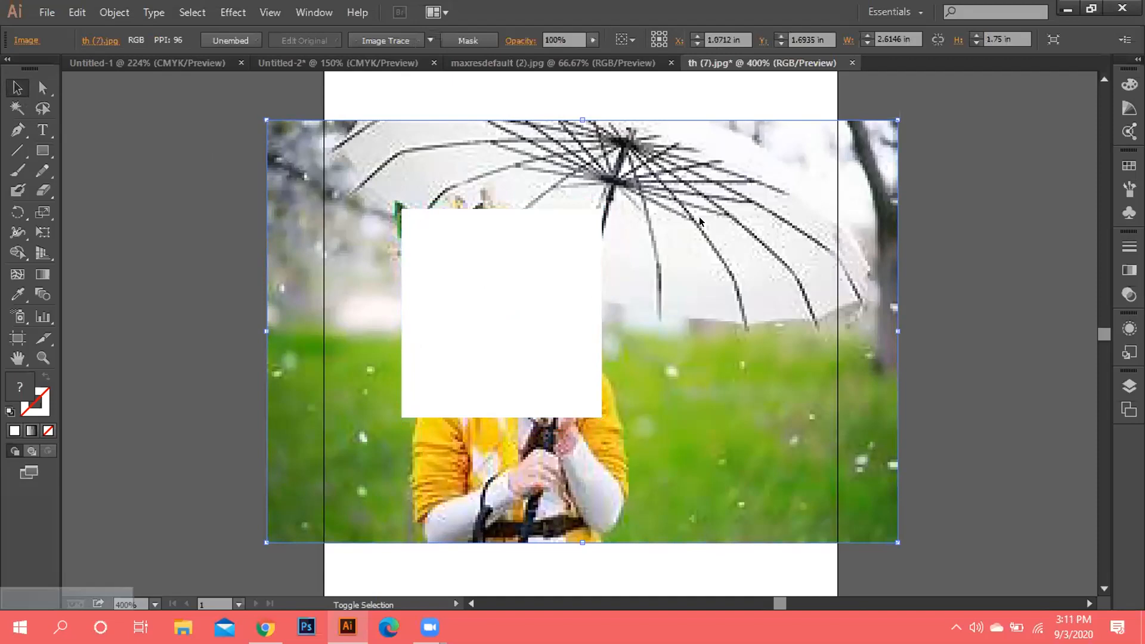
shift+click(699, 221)
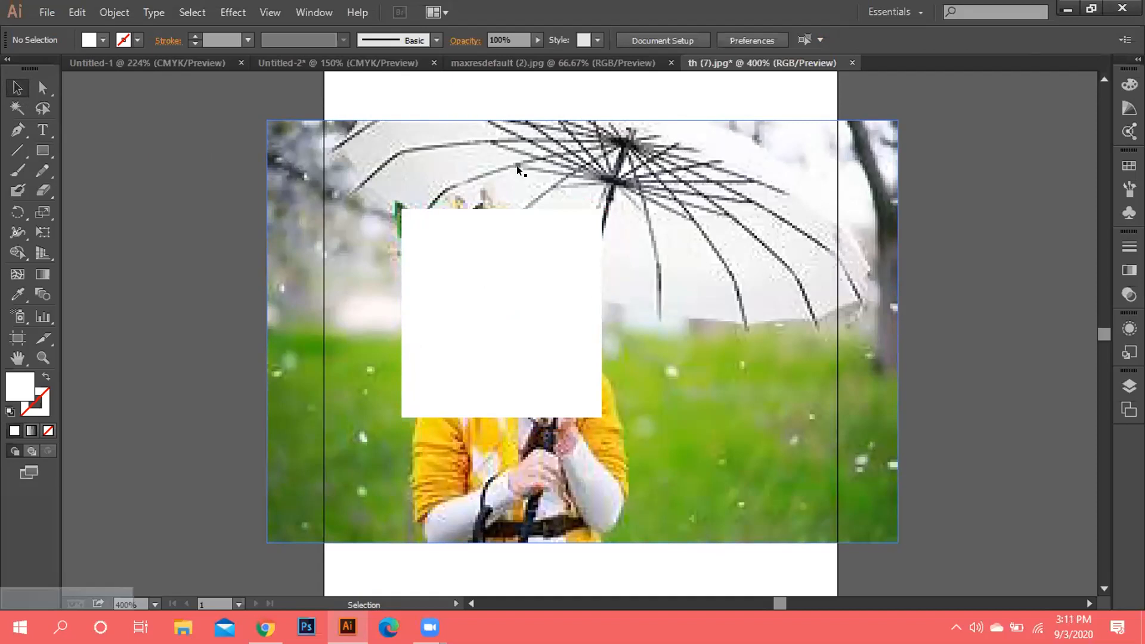
click(554, 162)
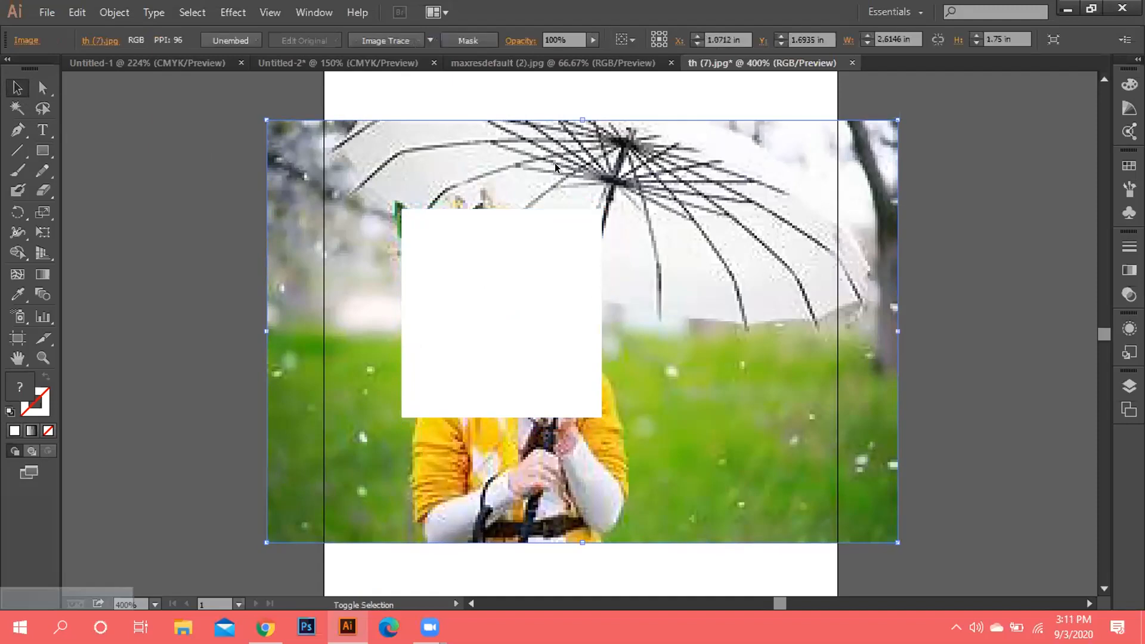
shift+click(555, 163)
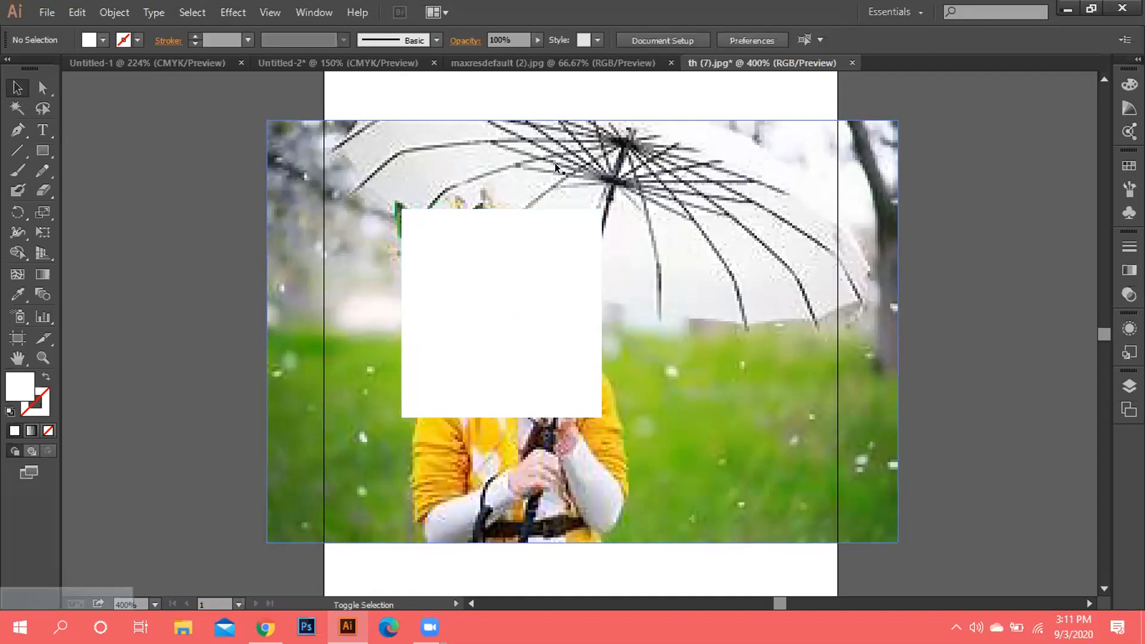
click(526, 281)
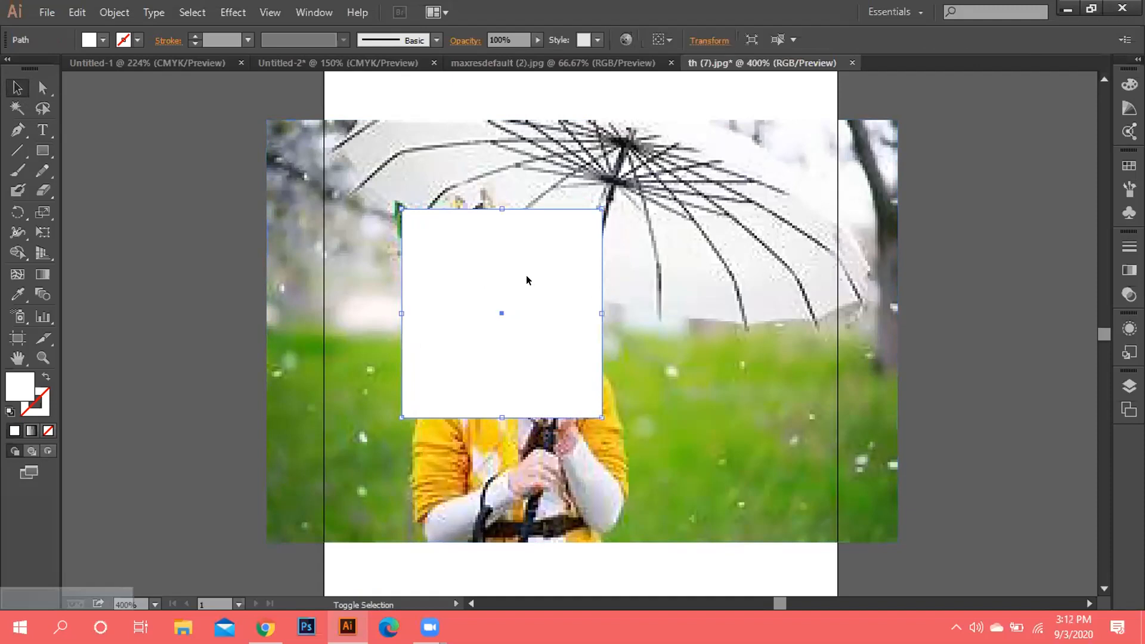
click(544, 156)
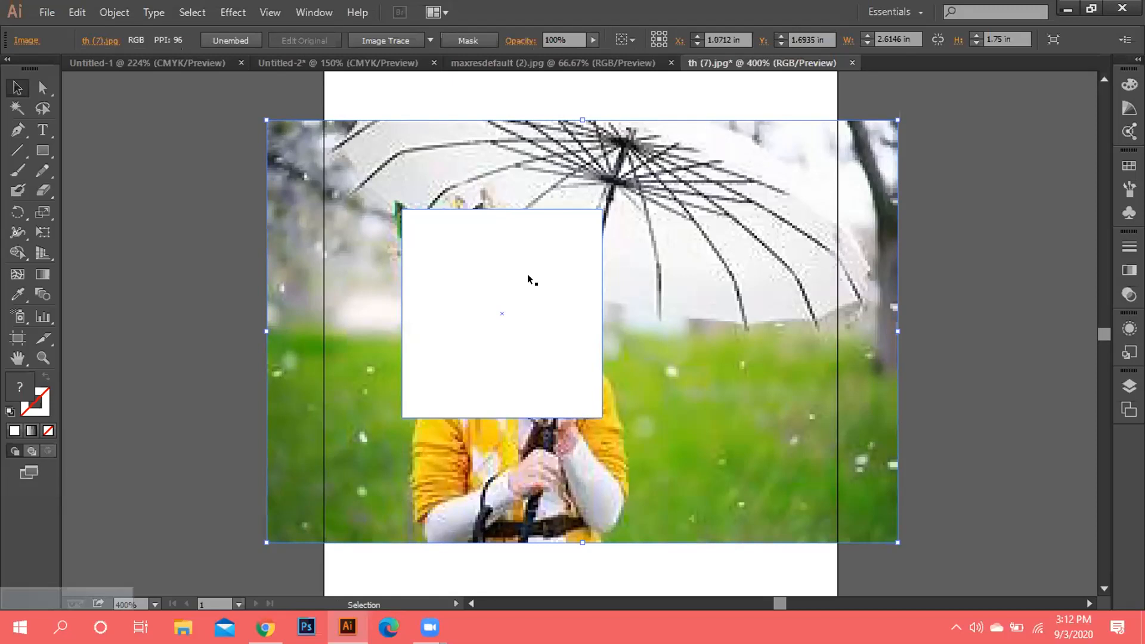
right_click(529, 279)
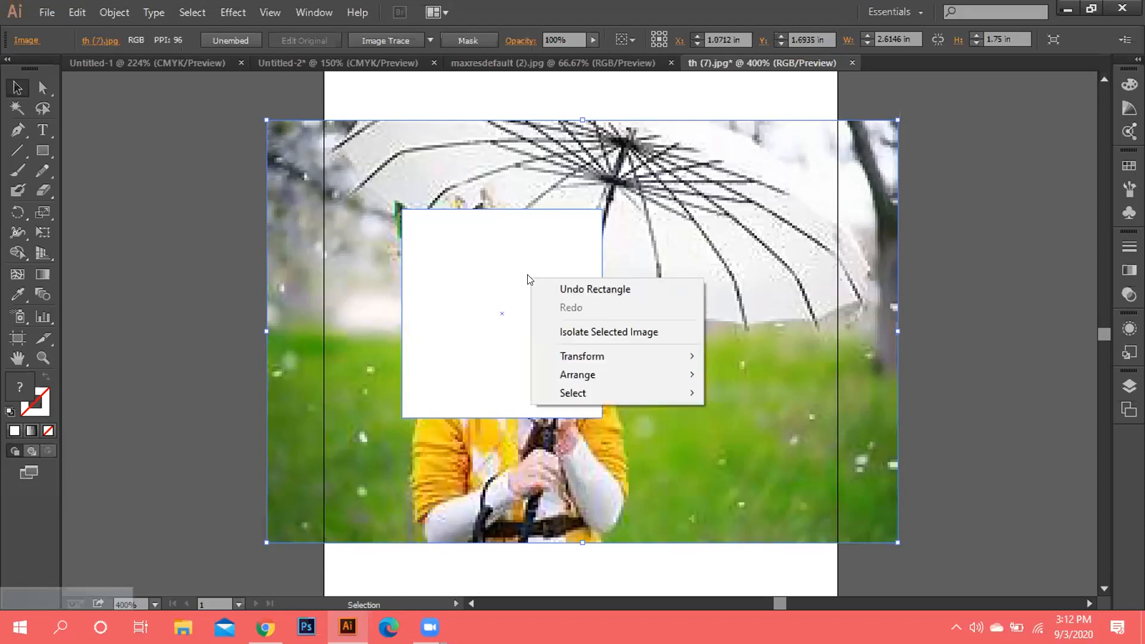
click(99, 312)
click(100, 312)
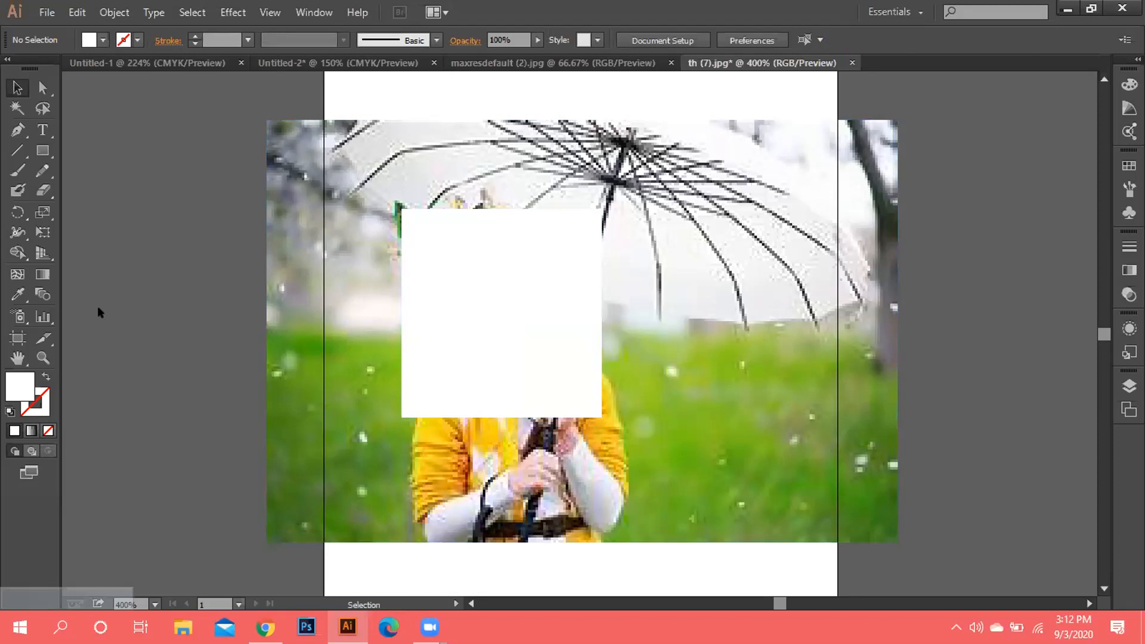
Settle the white square over the face and drag the photo into maxresdefault (2).jpg.
right_click(232, 320)
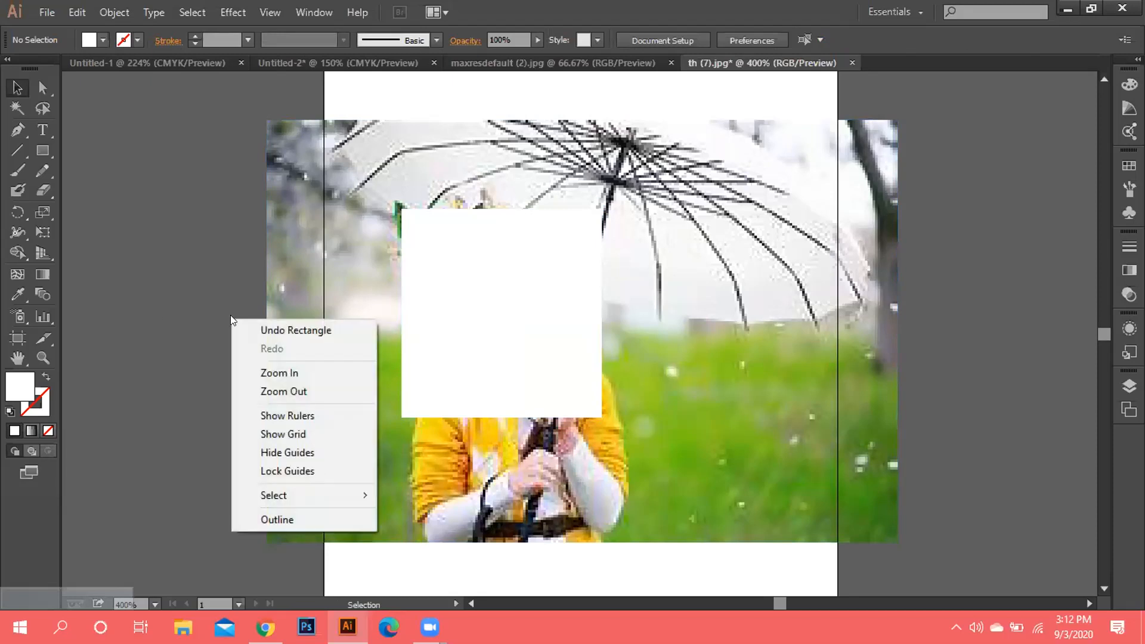
click(152, 360)
drag(152, 360, 484, 378)
mouse_move(459, 320)
mouse_down()
mouse_move(445, 170)
mouse_move(473, 341)
mouse_move(456, 320)
mouse_up()
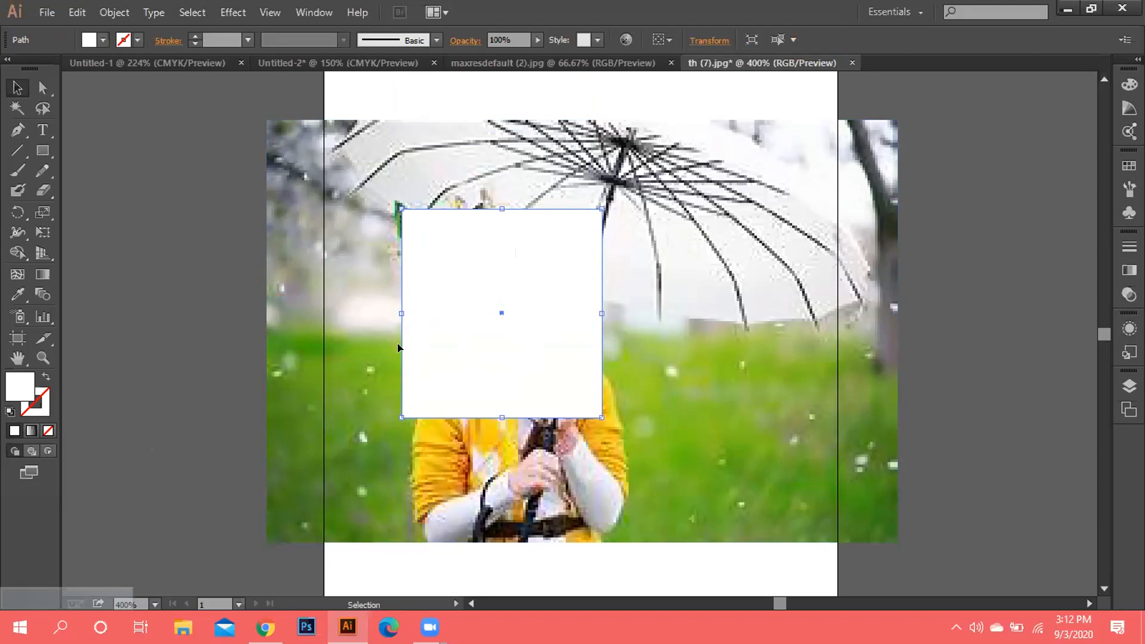
drag(382, 353, 744, 67)
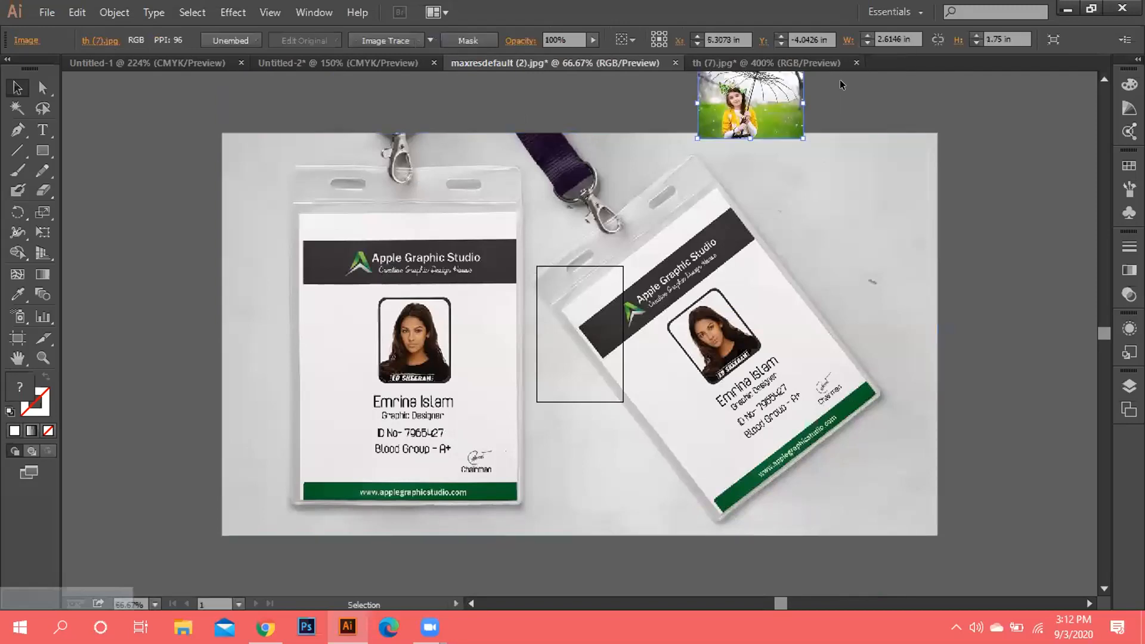
Back in th (7).jpg, marquee-select both the umbrella photo and the white square.
click(847, 64)
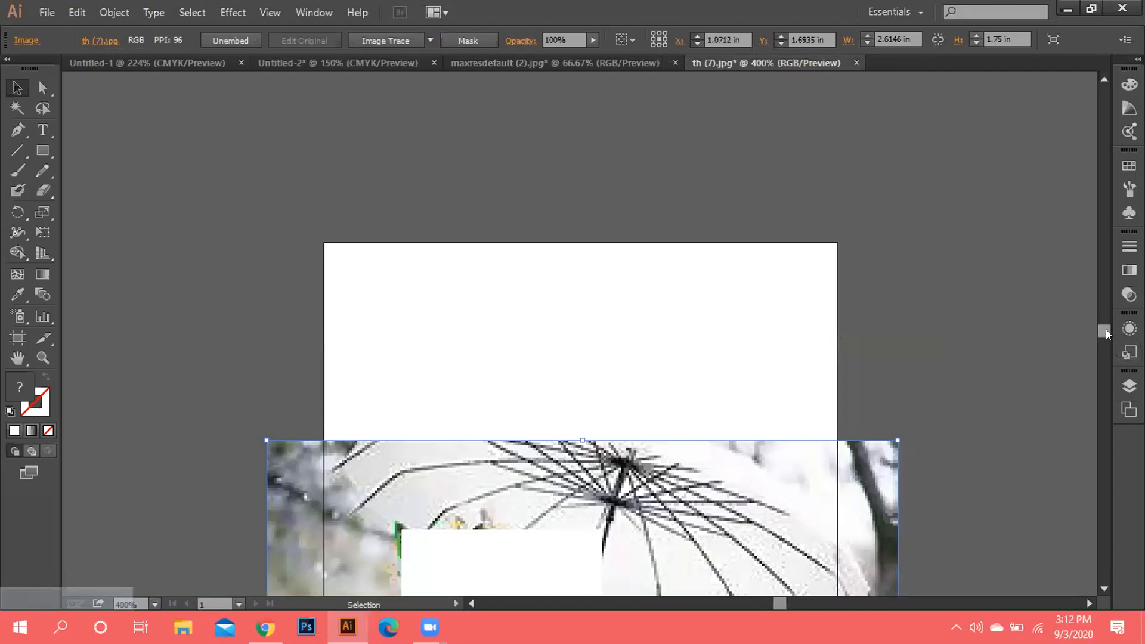
drag(1105, 333, 1106, 340)
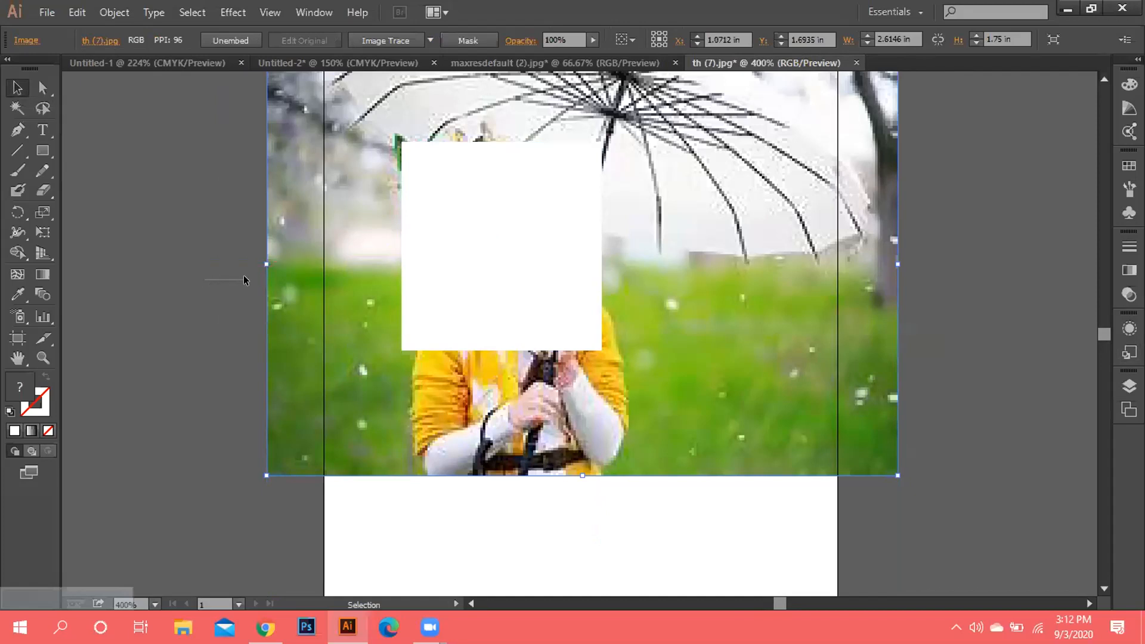
click(217, 285)
drag(217, 286, 912, 410)
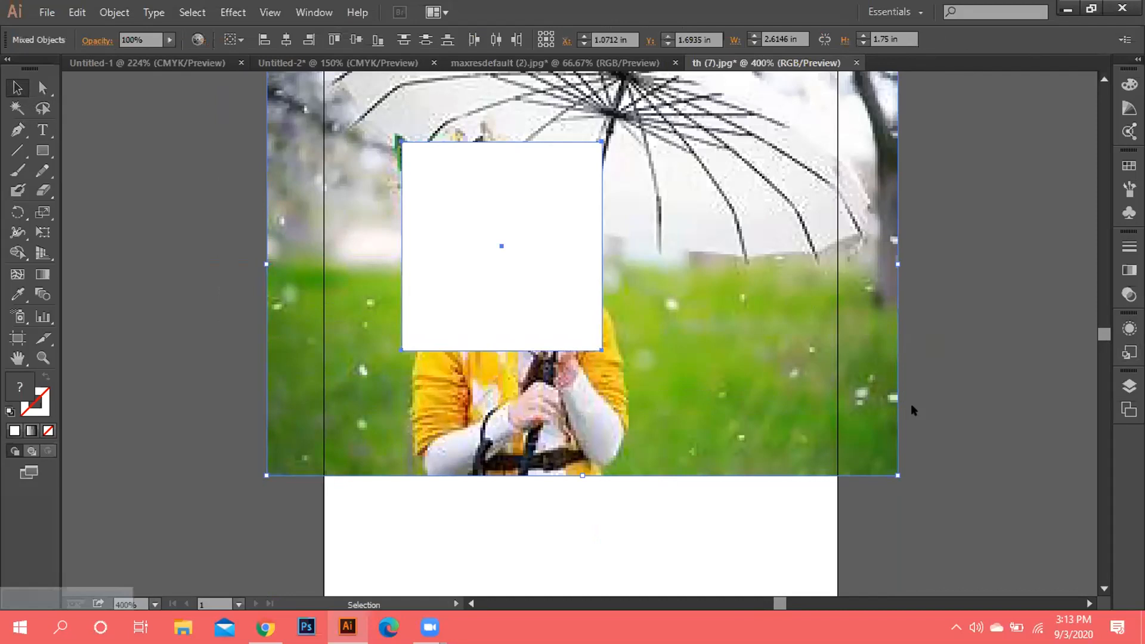
Make a clipping mask cropping the photo to the girl's head, then open th (2).jpg.
right_click(912, 410)
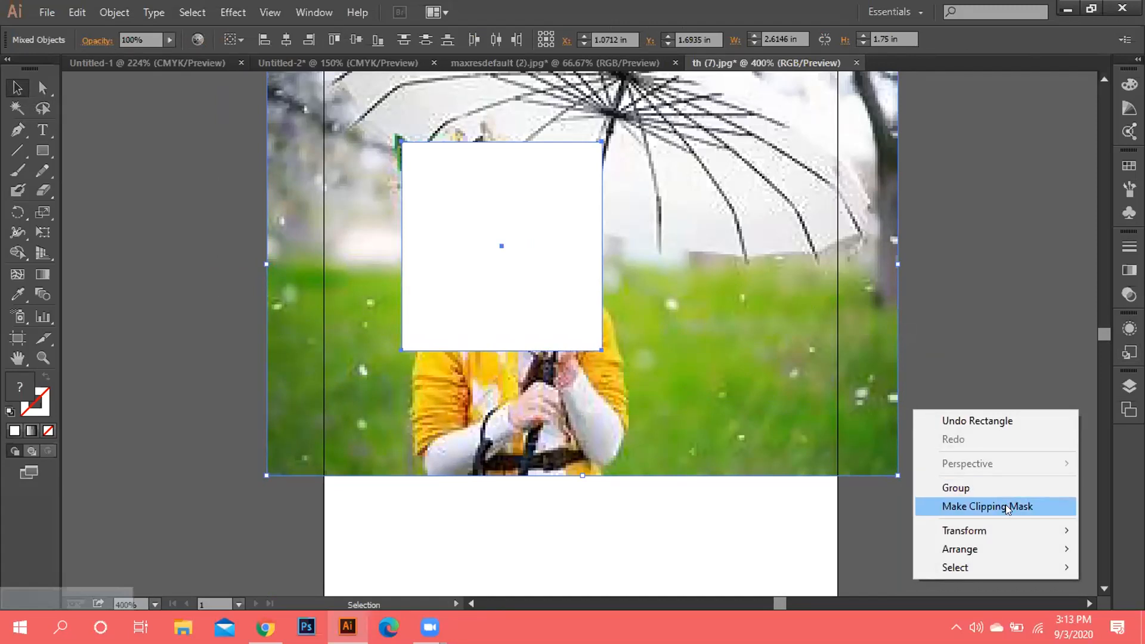
click(1006, 508)
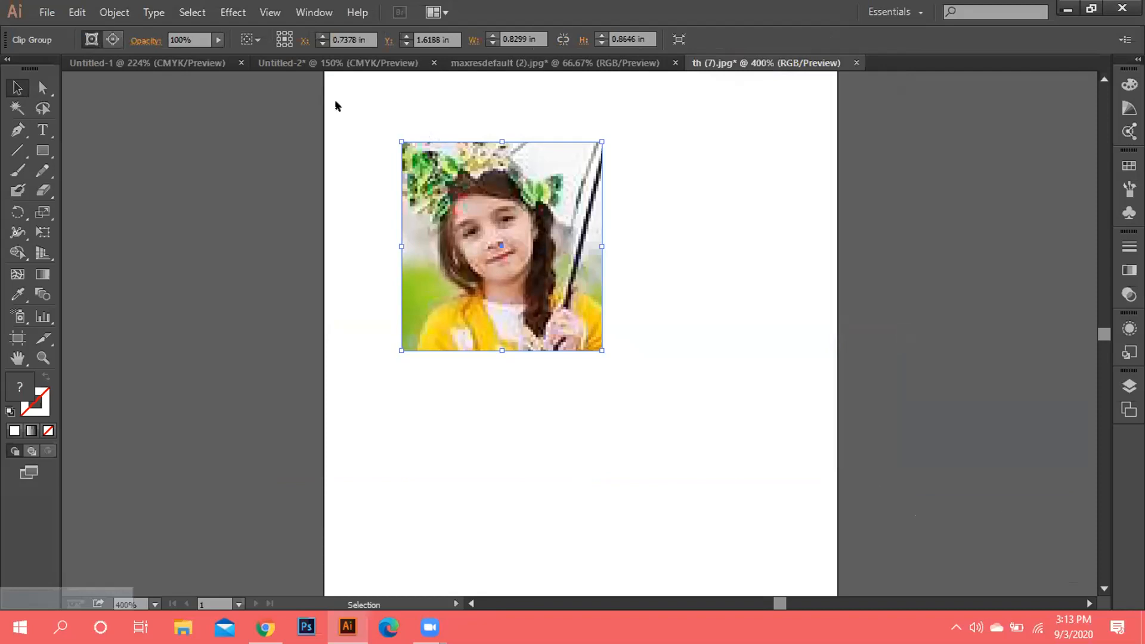
click(47, 12)
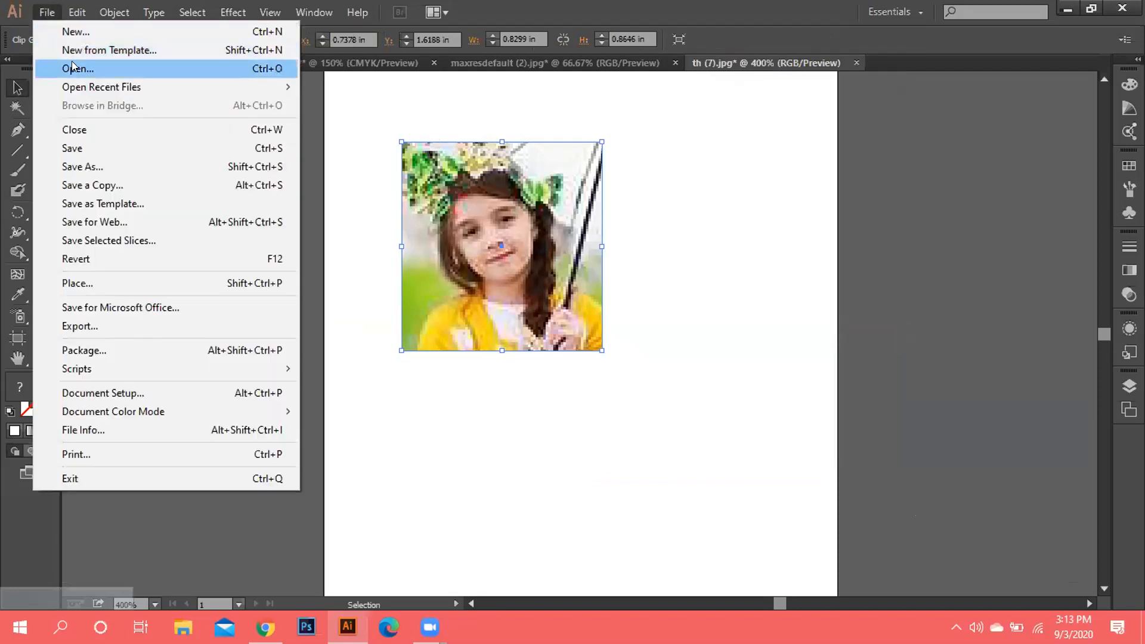
click(72, 63)
drag(339, 99, 352, 220)
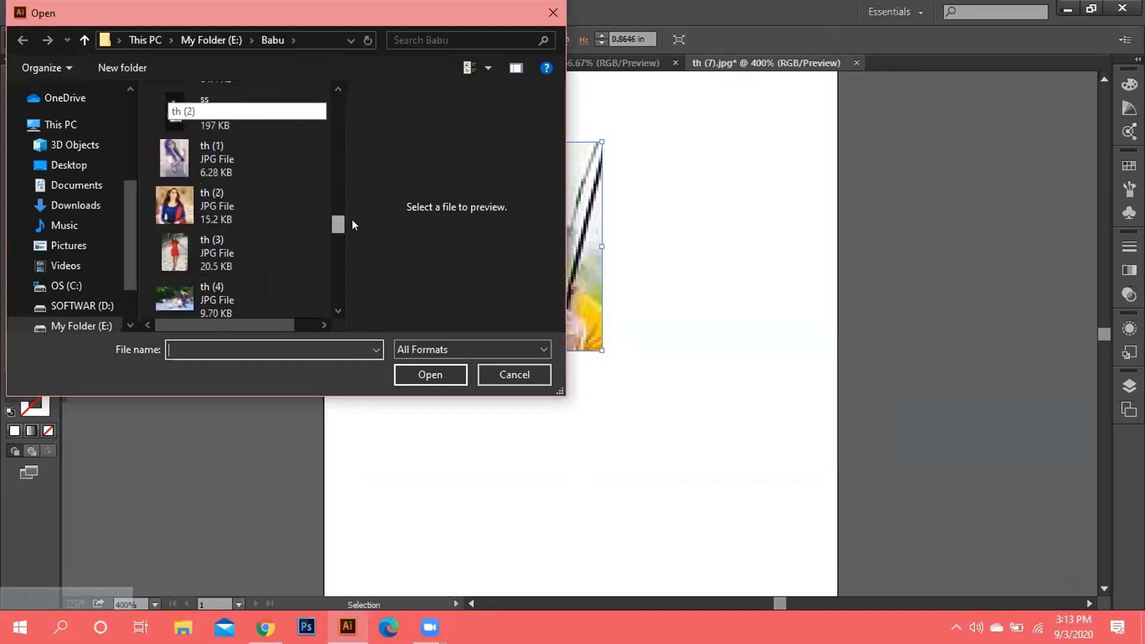
double_click(257, 216)
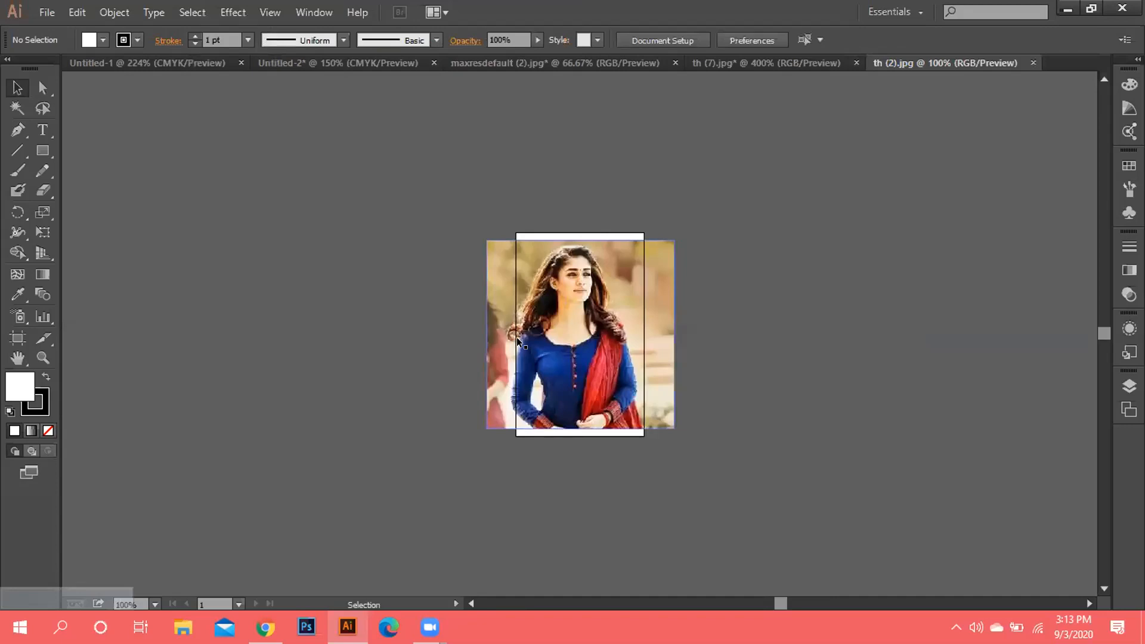
Draw a square over the woman's head and shoulders in the th (2) photo.
click(43, 151)
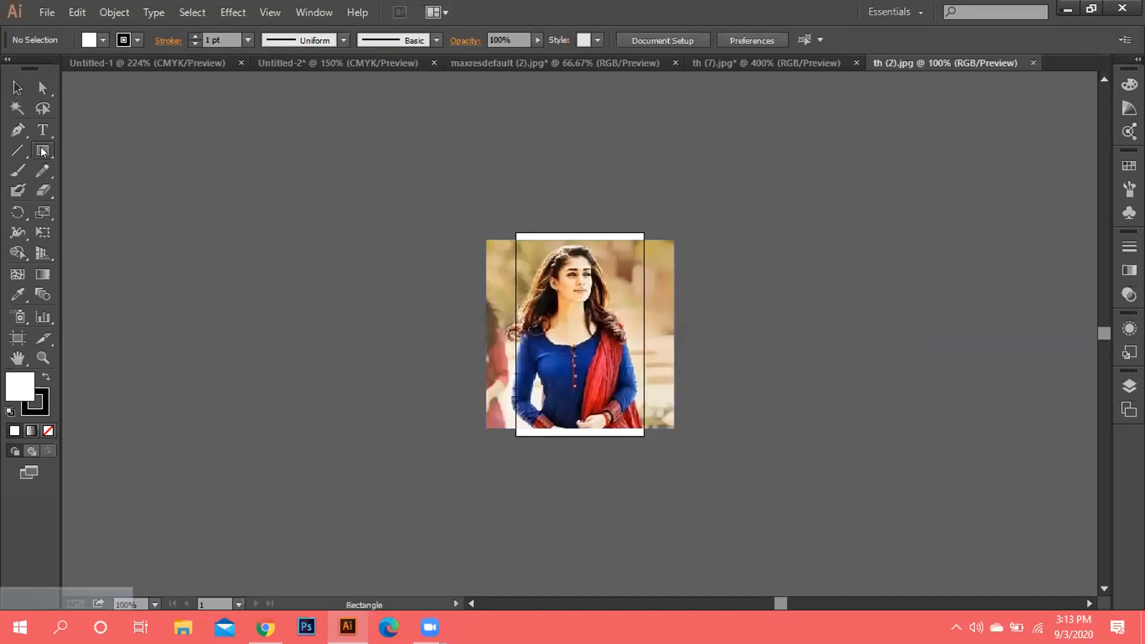
drag(530, 262, 614, 346)
key(ctrl+z)
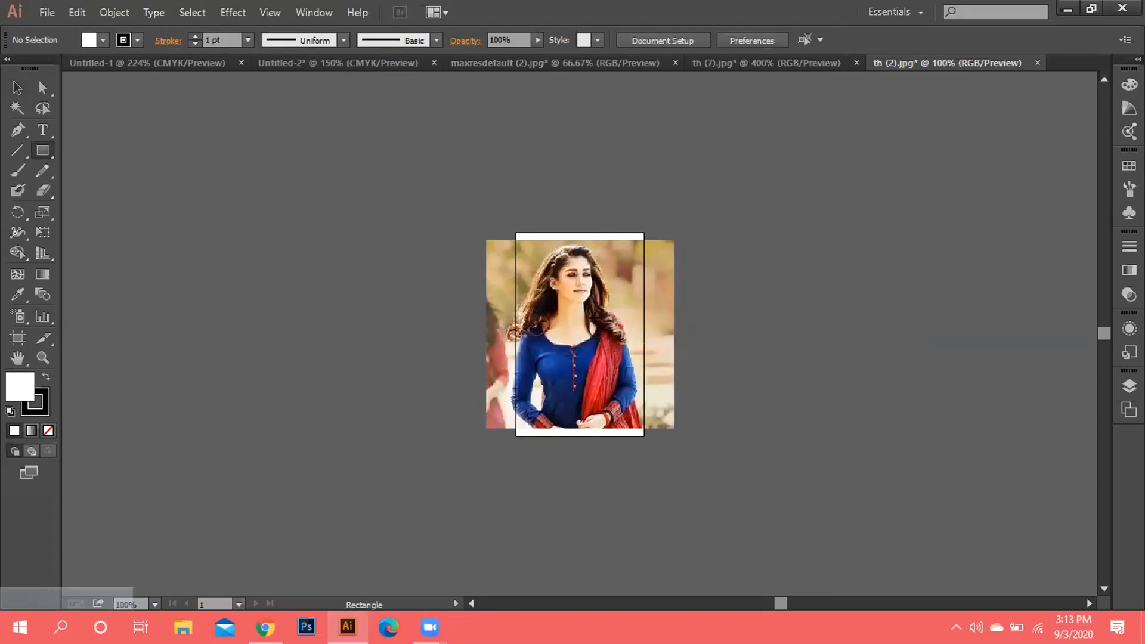
drag(525, 246, 628, 346)
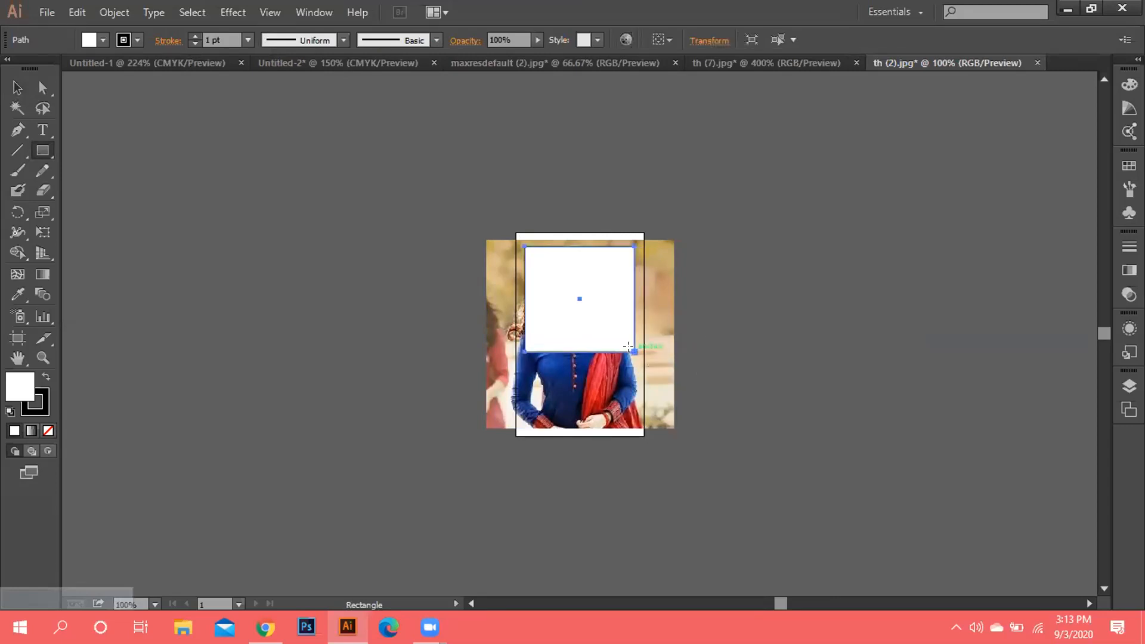
Remove a stray wide rectangle and select the photo together with the square.
drag(424, 361, 697, 424)
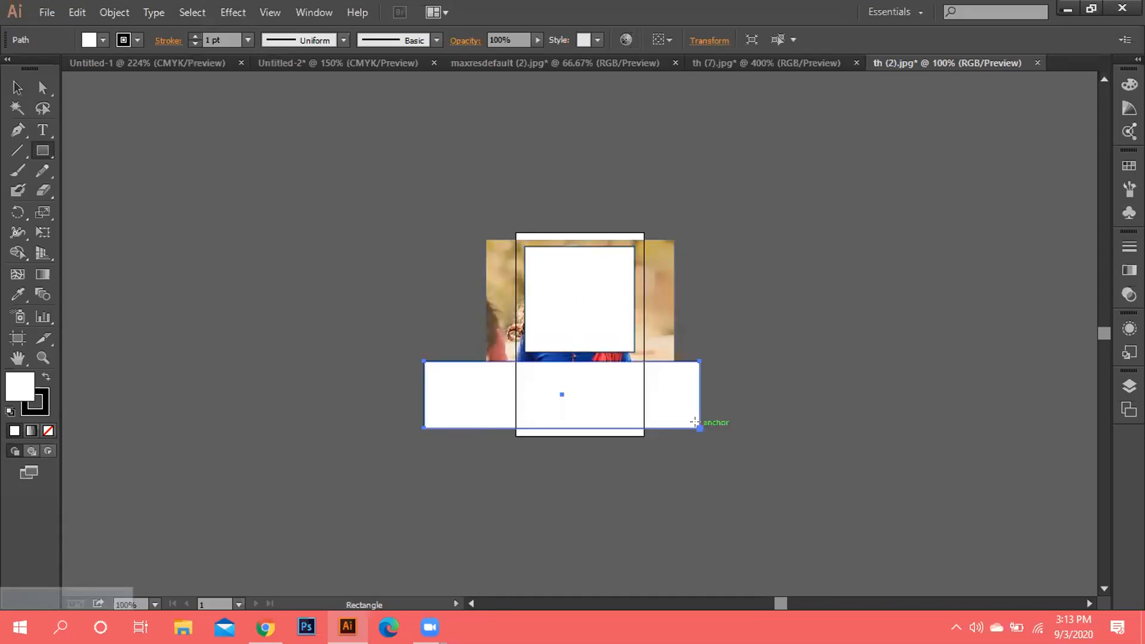
key(k)
key(Delete)
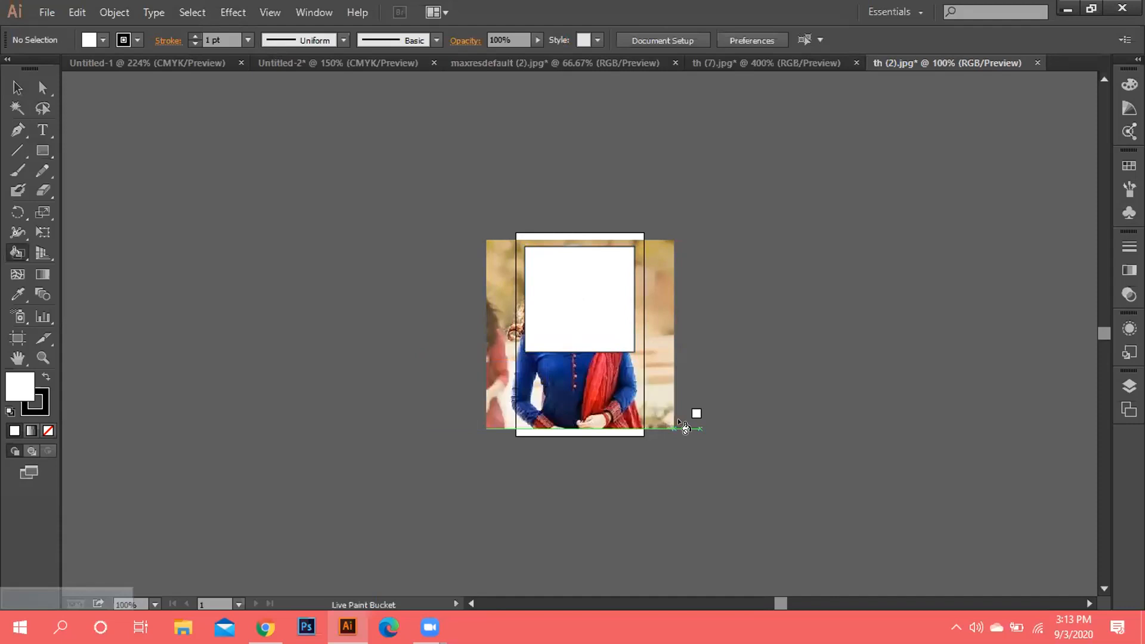
key(v)
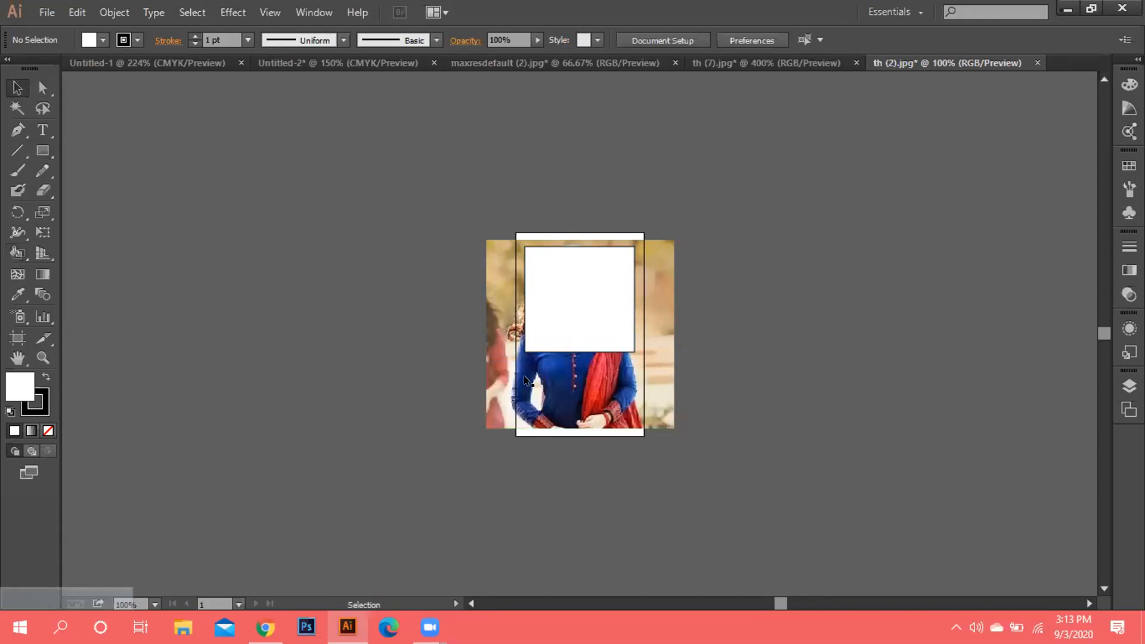
drag(459, 351, 674, 425)
Make a clipping mask cropping the photo to the square, then move the portrait up.
right_click(767, 430)
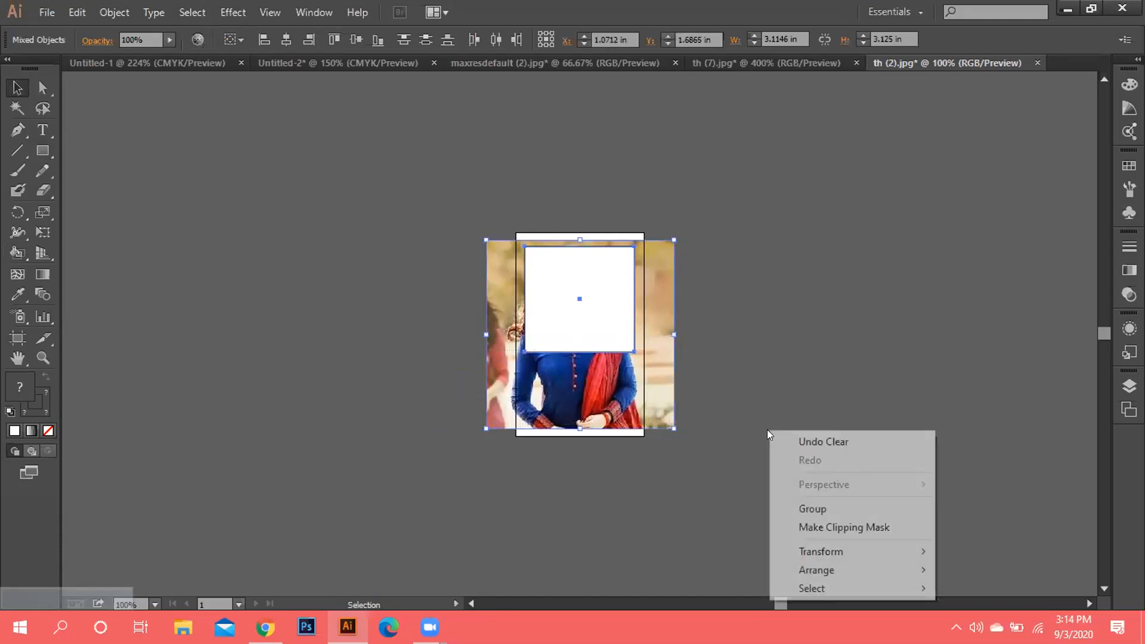
click(847, 529)
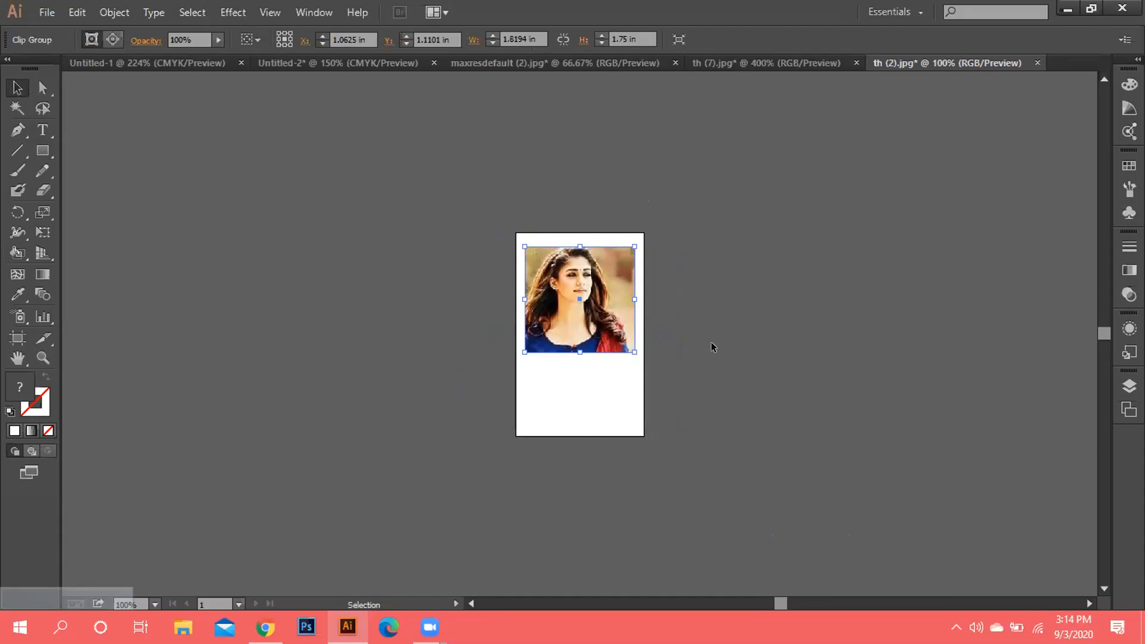
drag(586, 273, 444, 327)
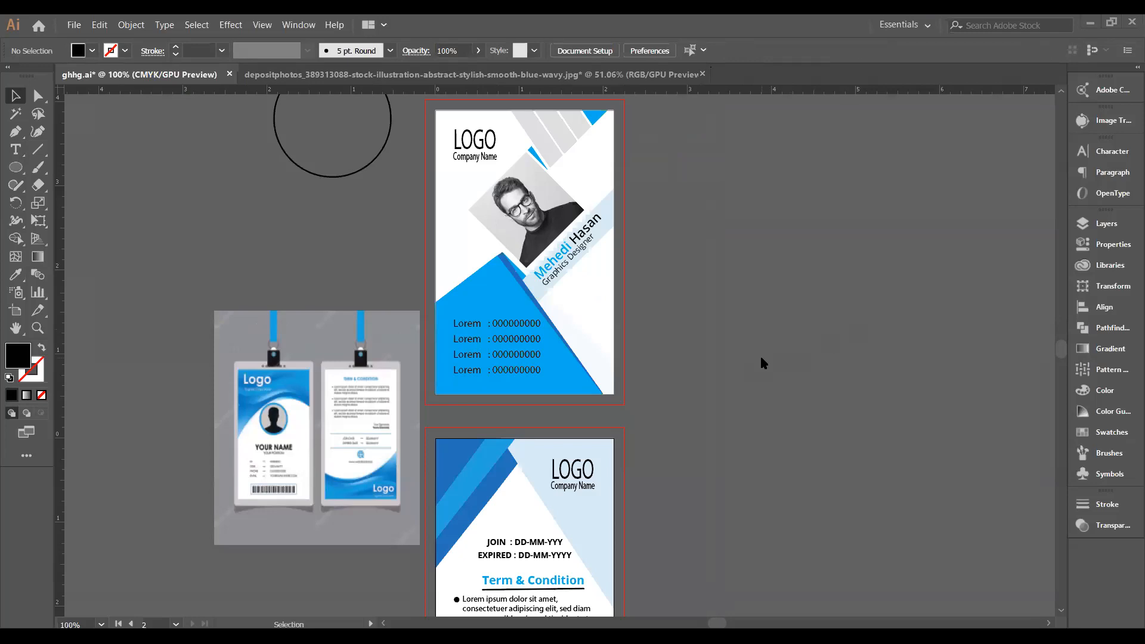
scroll(762, 363, up, 1)
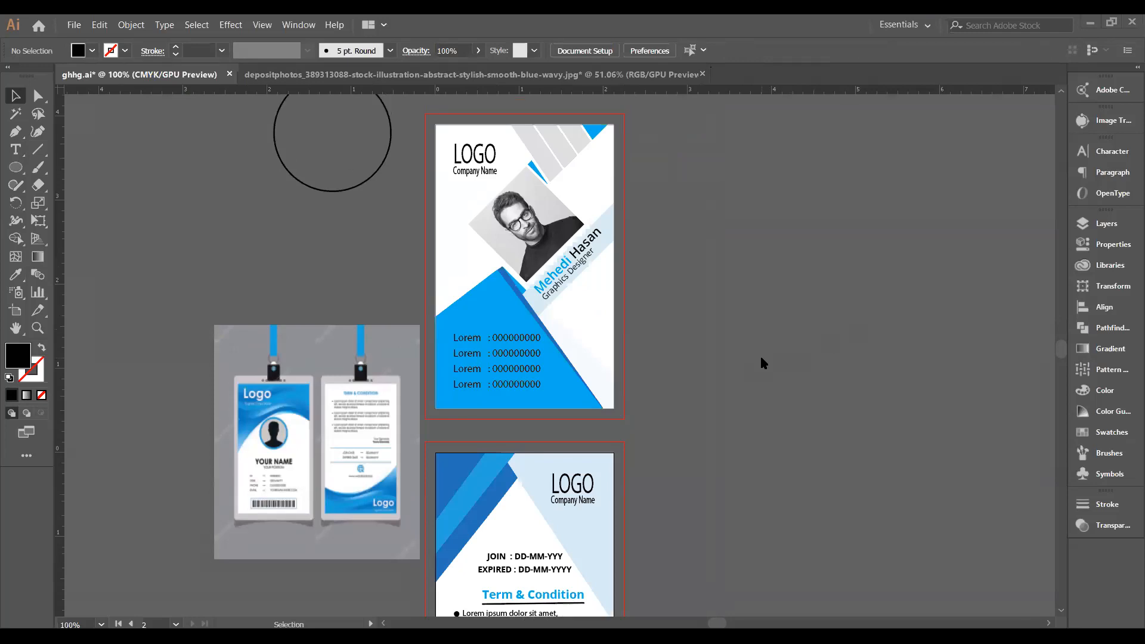
scroll(762, 363, down, 7)
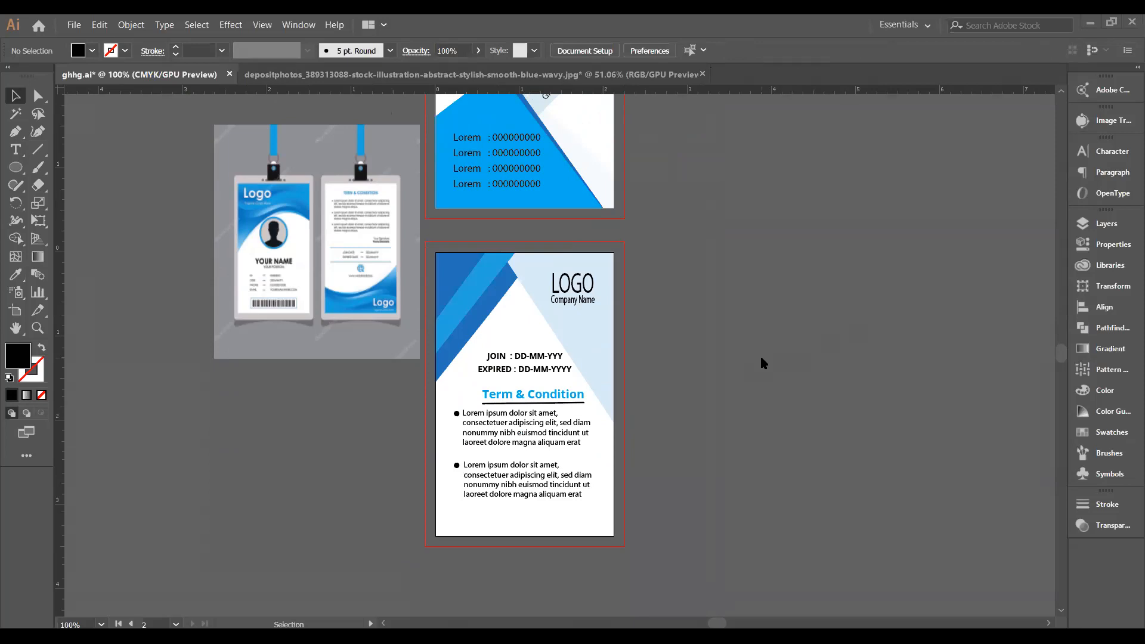
scroll(762, 363, up, 3)
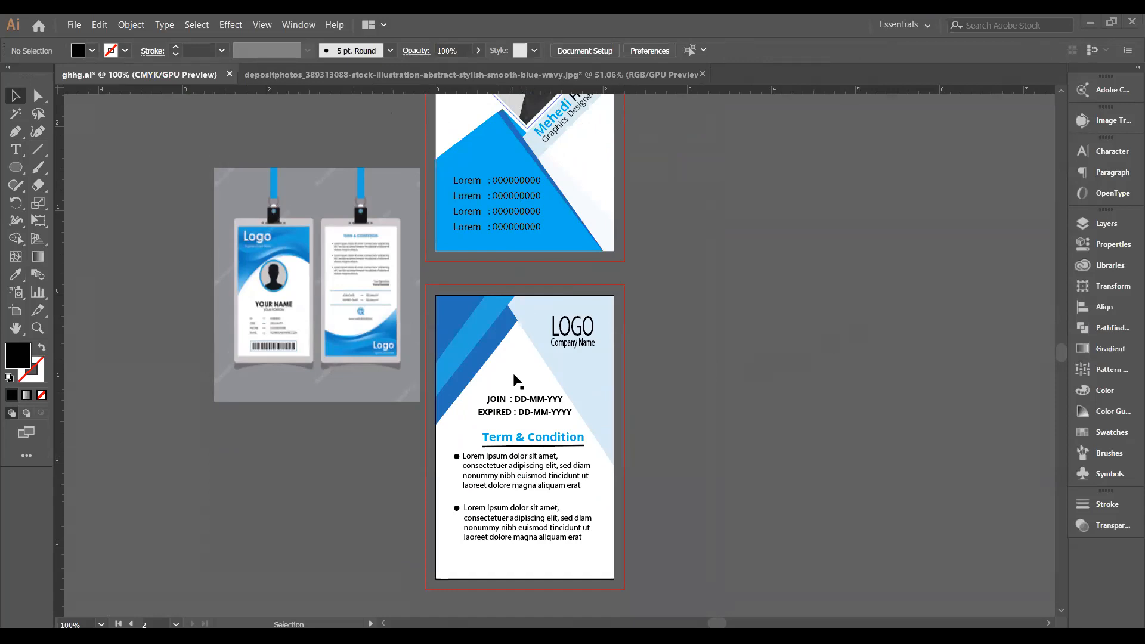
Nudge the Term & Condition heading and its underline up slightly on the back card.
click(544, 441)
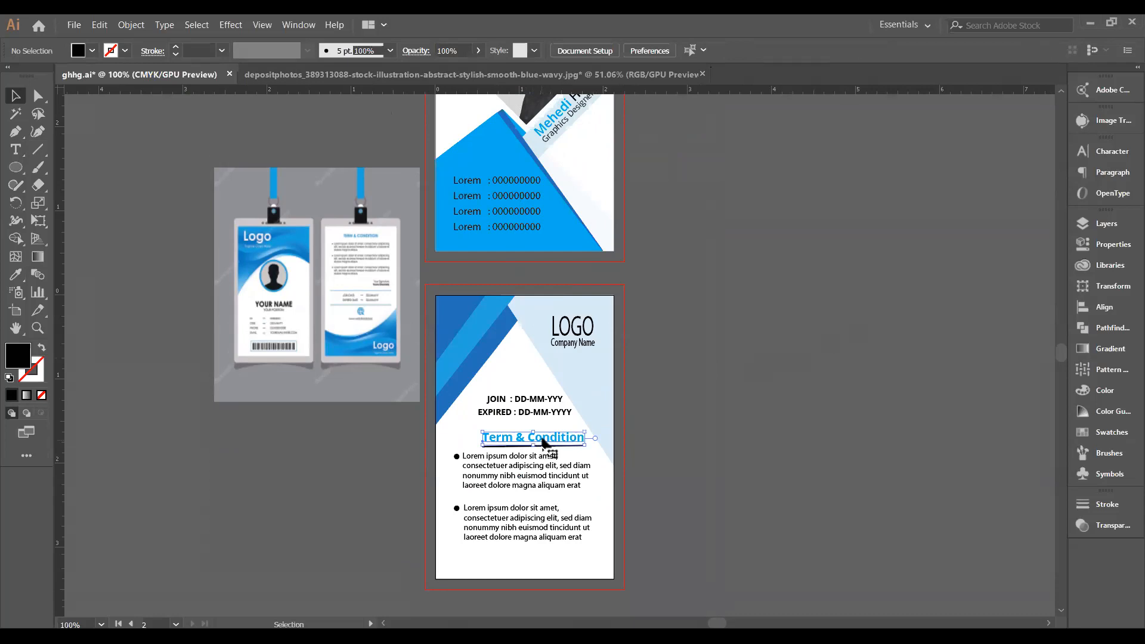
drag(544, 441, 543, 437)
click(686, 464)
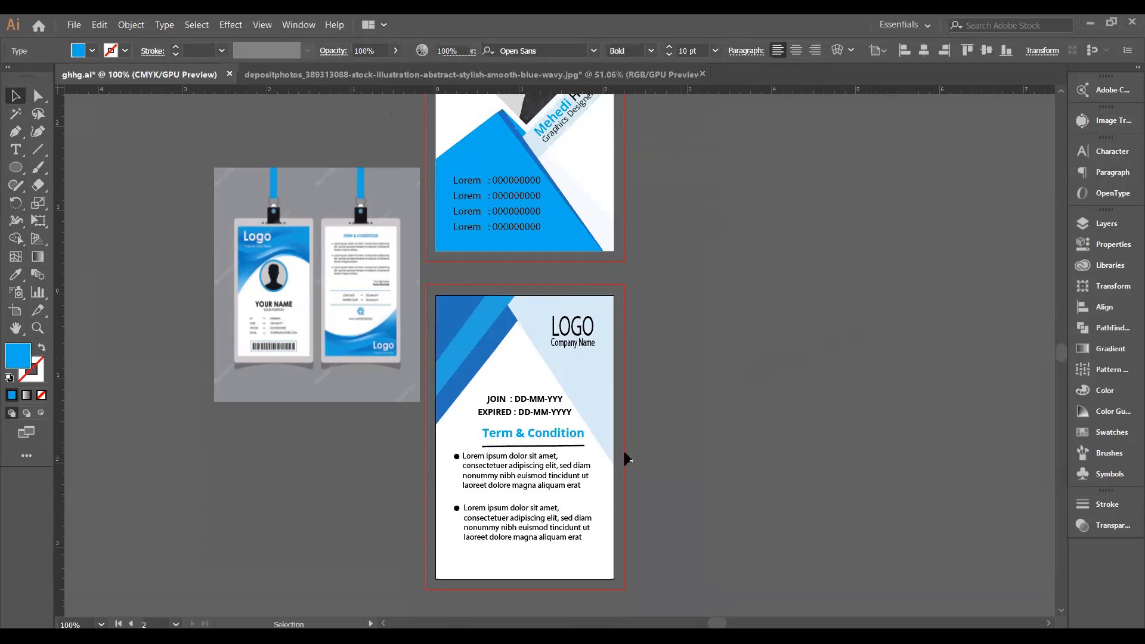
click(544, 446)
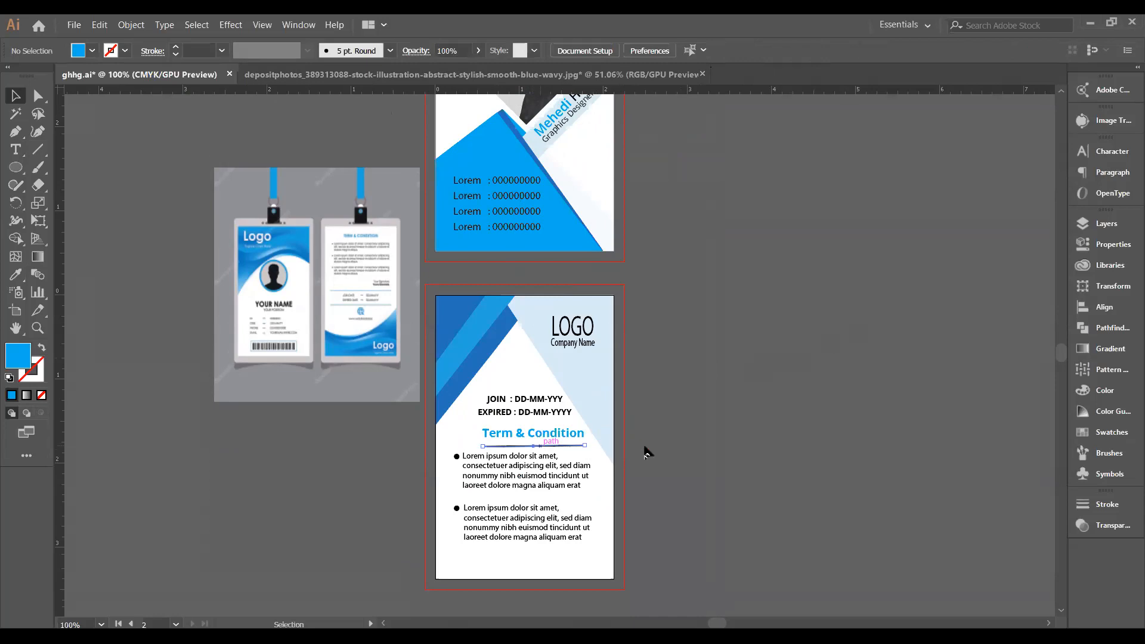
key(Up)
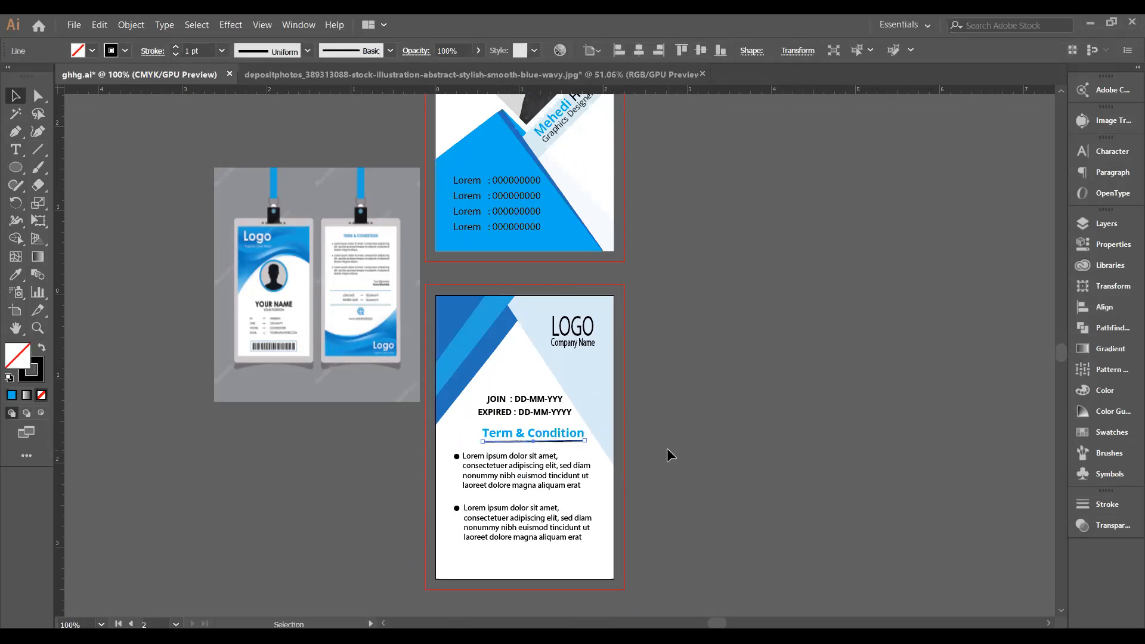
click(671, 452)
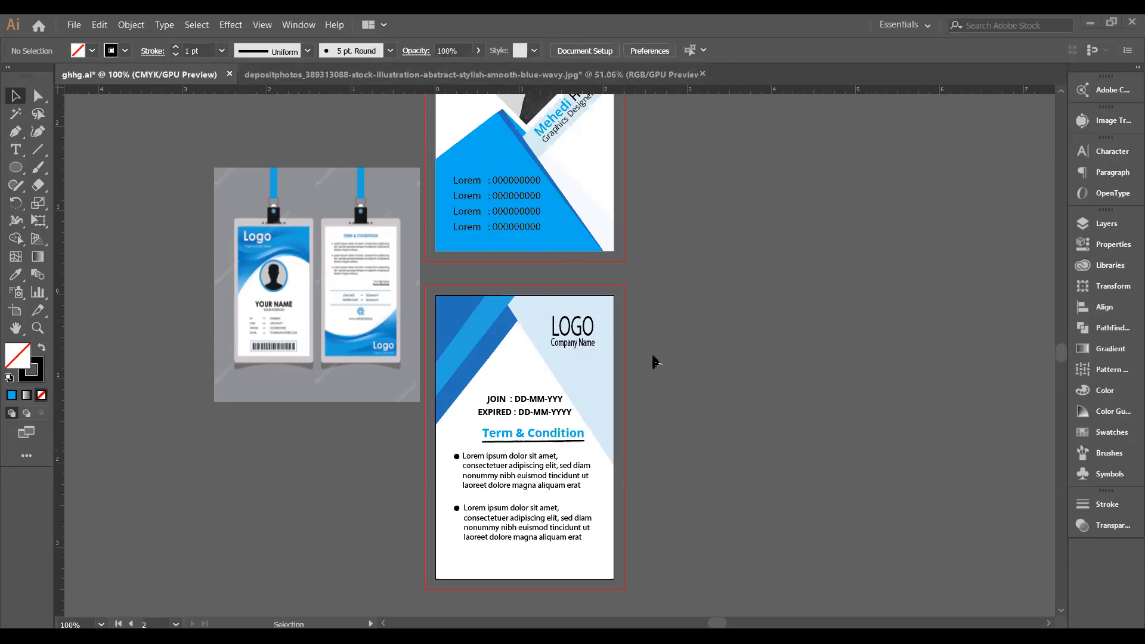
Delete the stray empty circle left of the front card and review both cards.
scroll(658, 362, up, 2)
scroll(658, 362, up, 4)
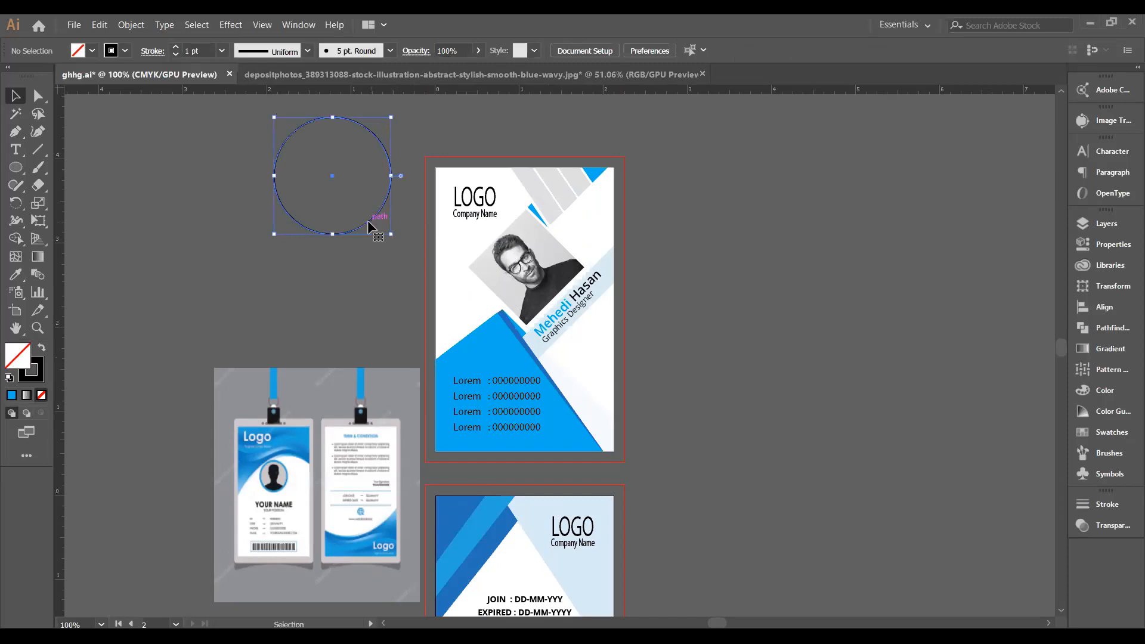
key(Delete)
scroll(450, 182, down, 1)
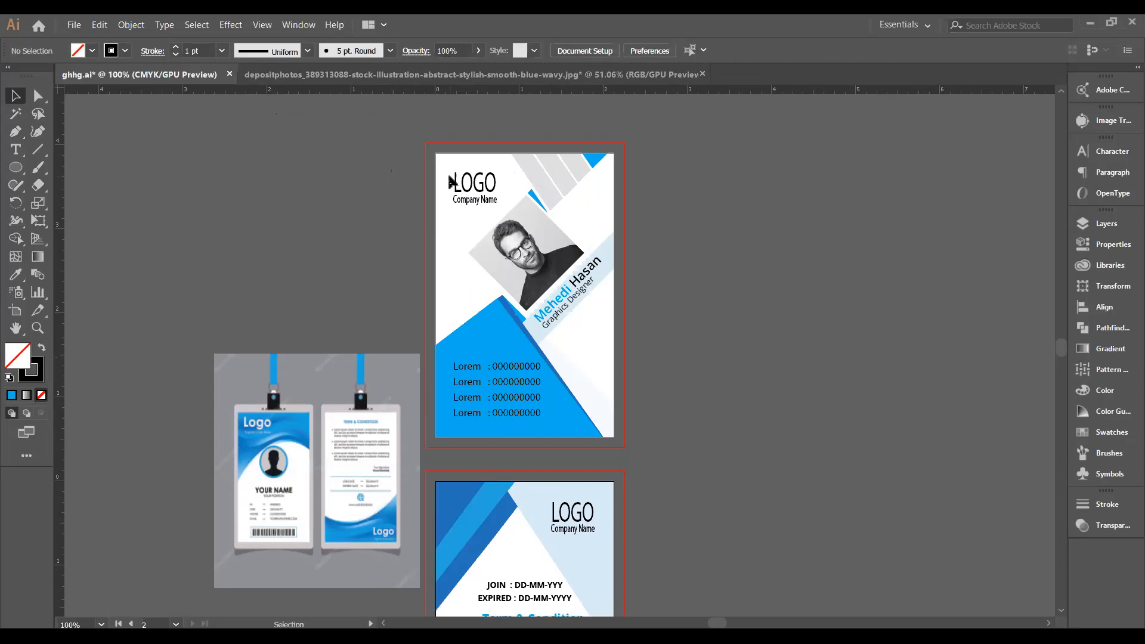
scroll(448, 177, down, 9)
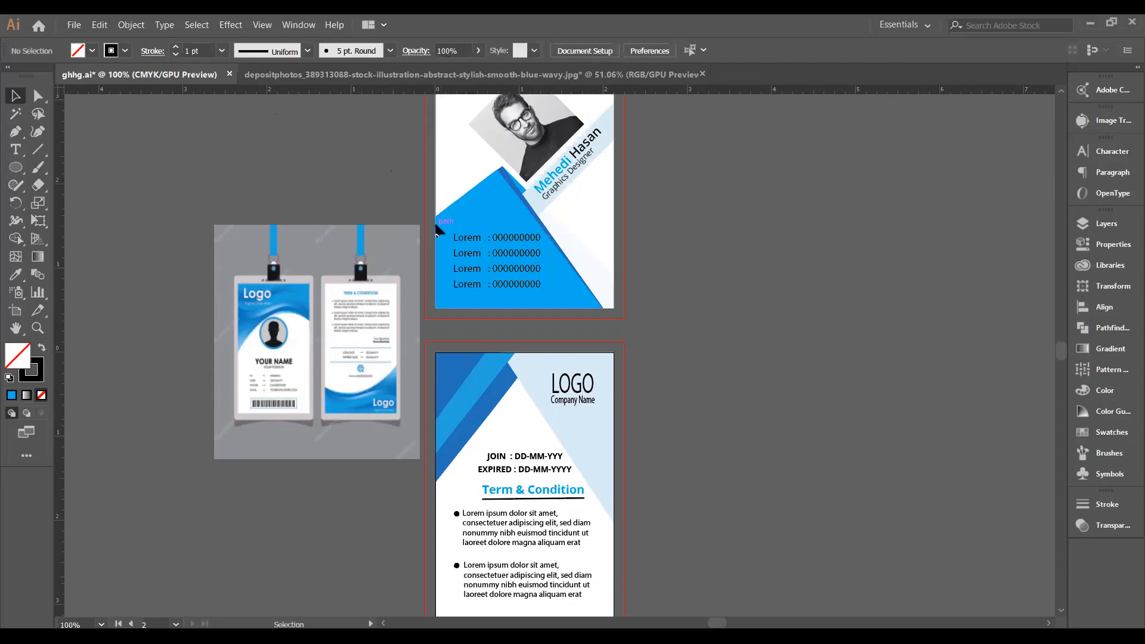
scroll(437, 230, down, 2)
scroll(436, 228, down, 2)
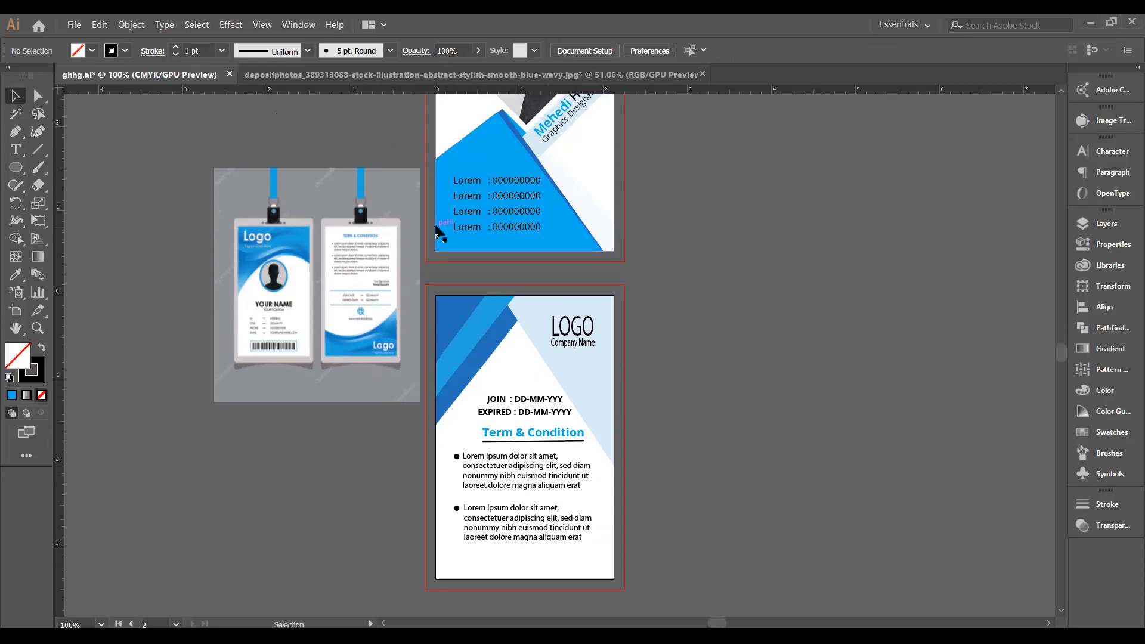
scroll(456, 257, up, 10)
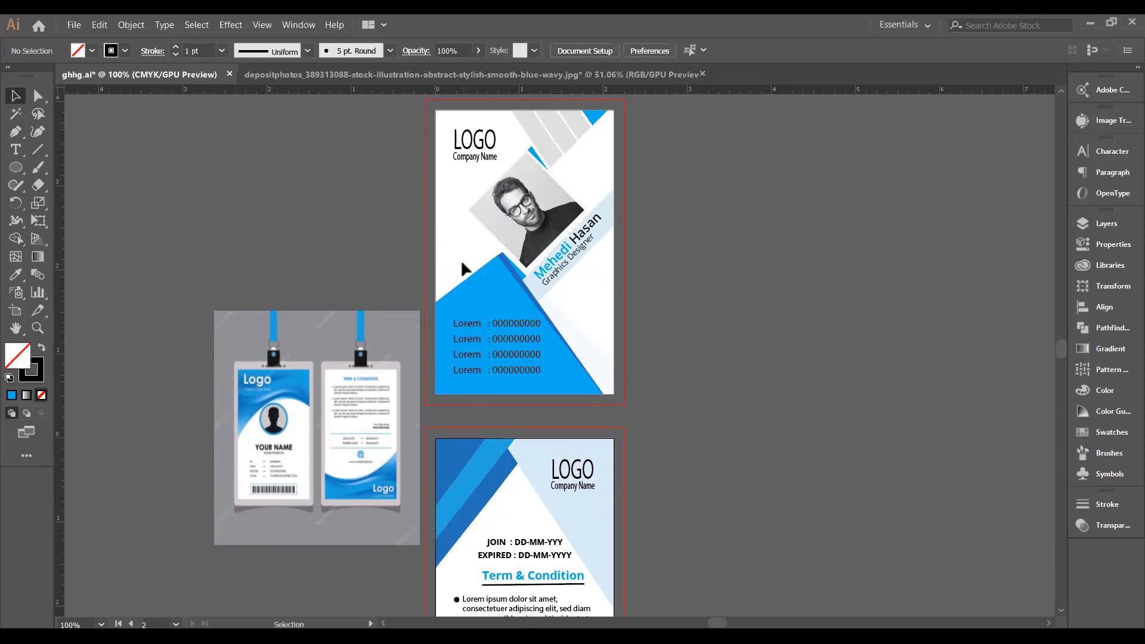
scroll(463, 266, down, 1)
scroll(464, 269, up, 2)
scroll(462, 264, up, 11)
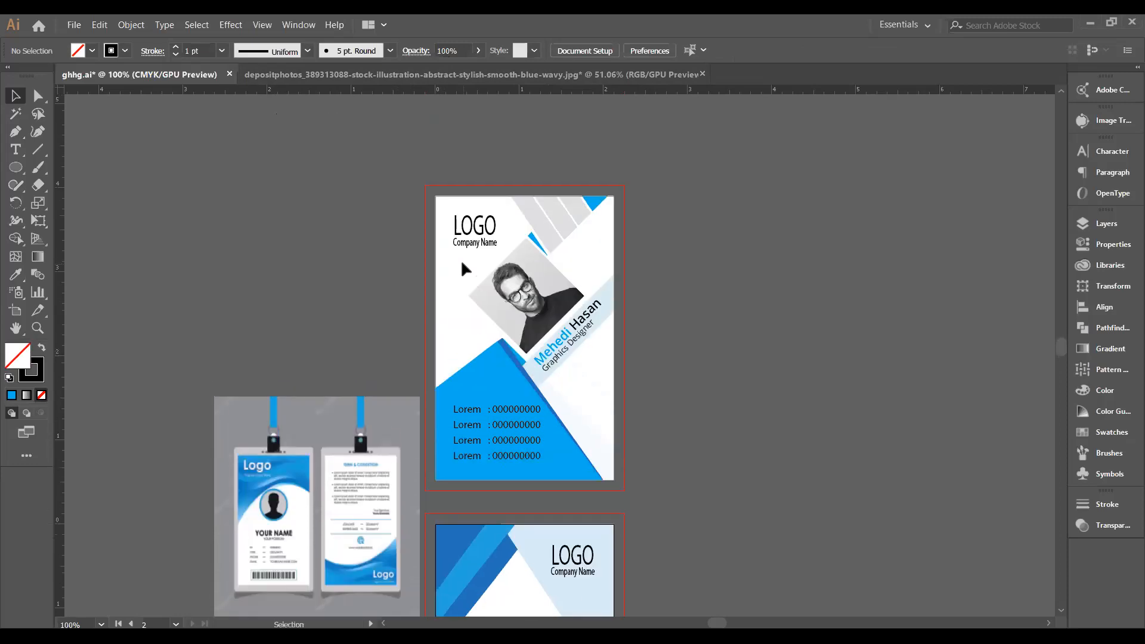
scroll(462, 263, down, 11)
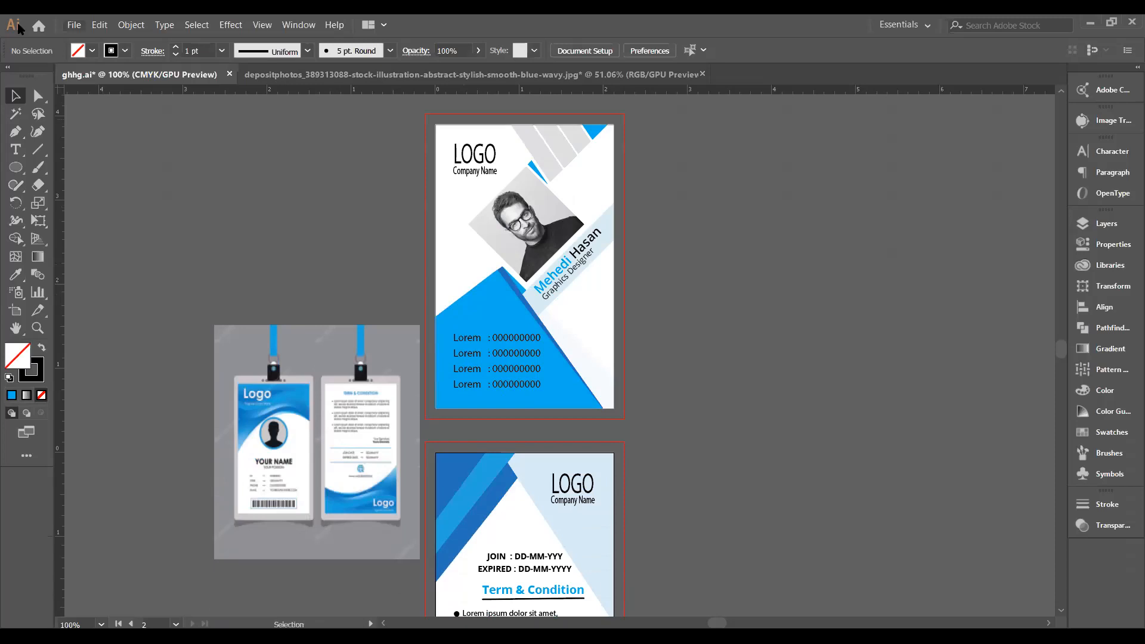
Start Save As and browse to the AI File folder on New volume (E:).
click(74, 24)
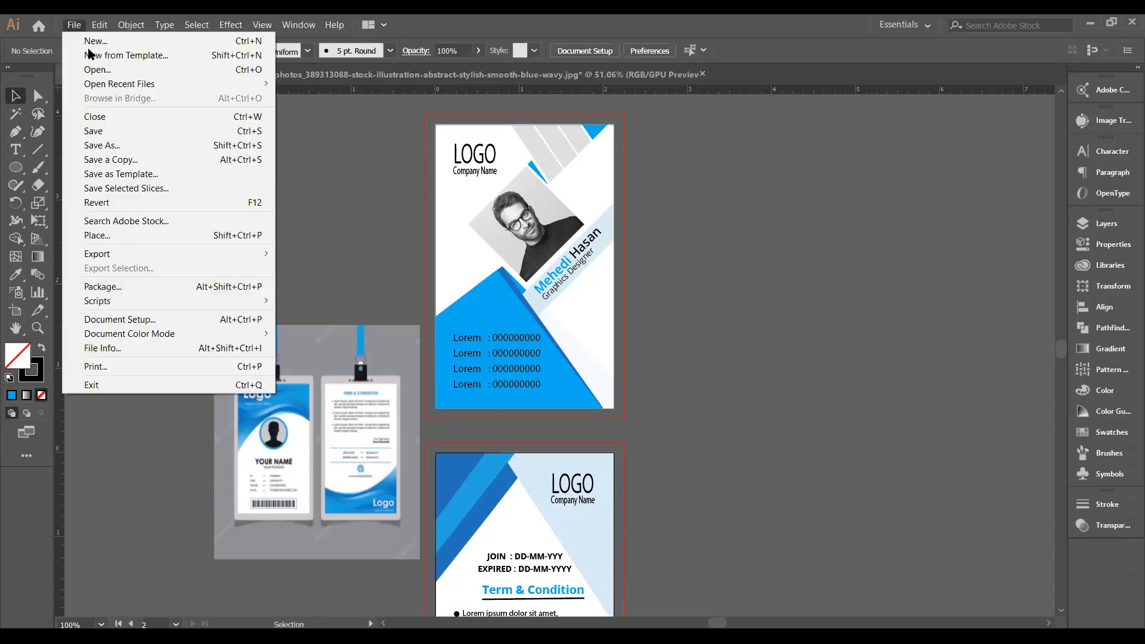
click(114, 145)
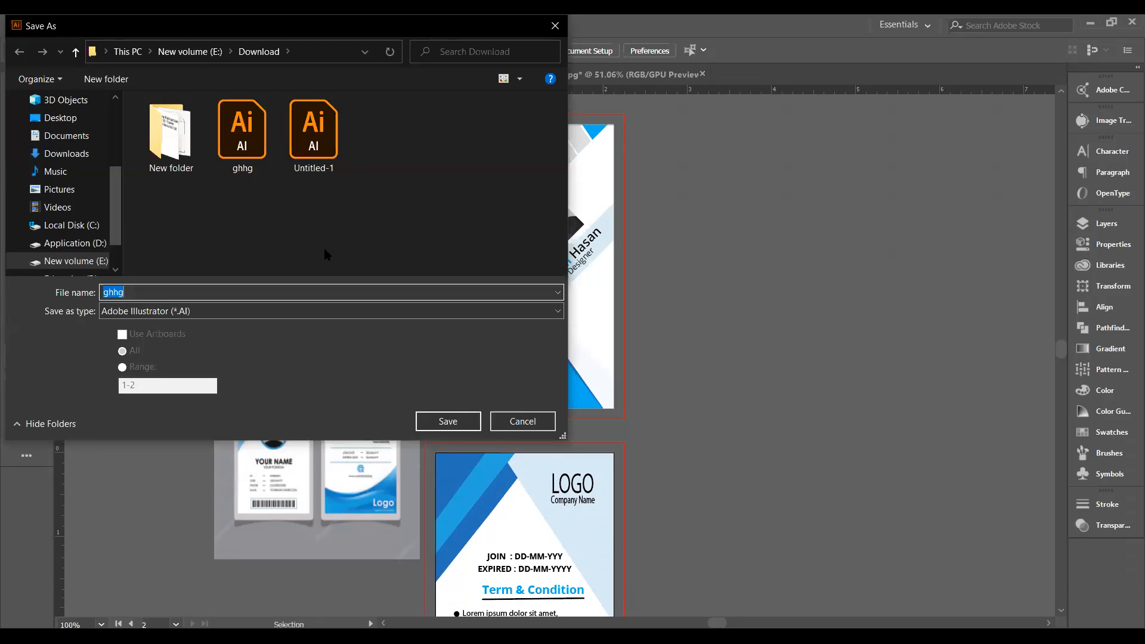
text(Id Card)
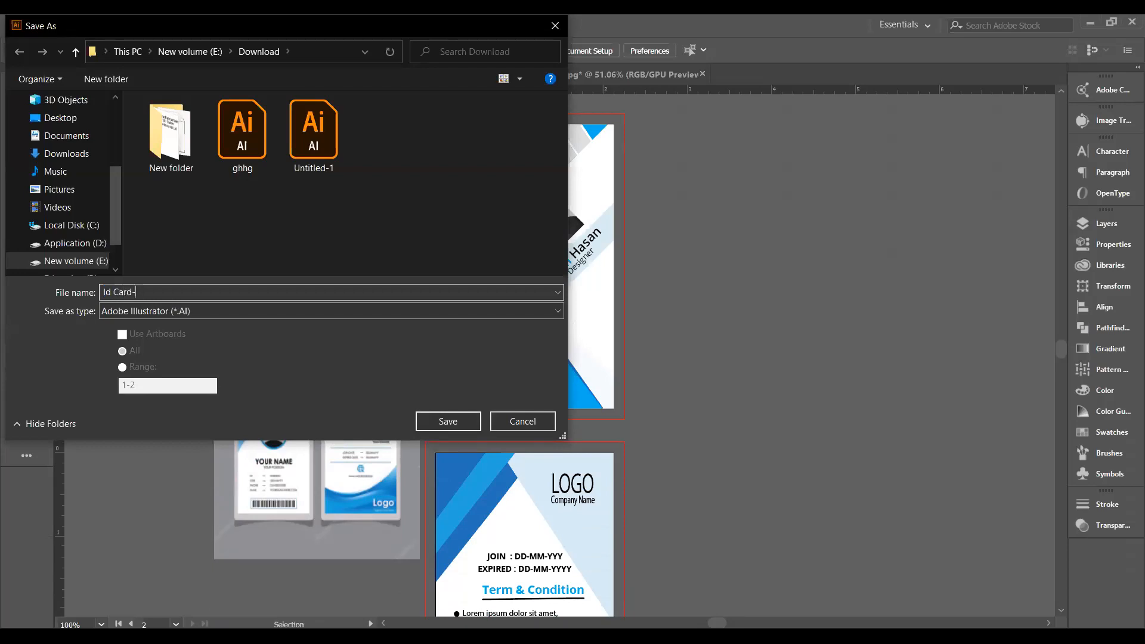
text(-)
key(BackSpace)
text(copy 2)
click(56, 261)
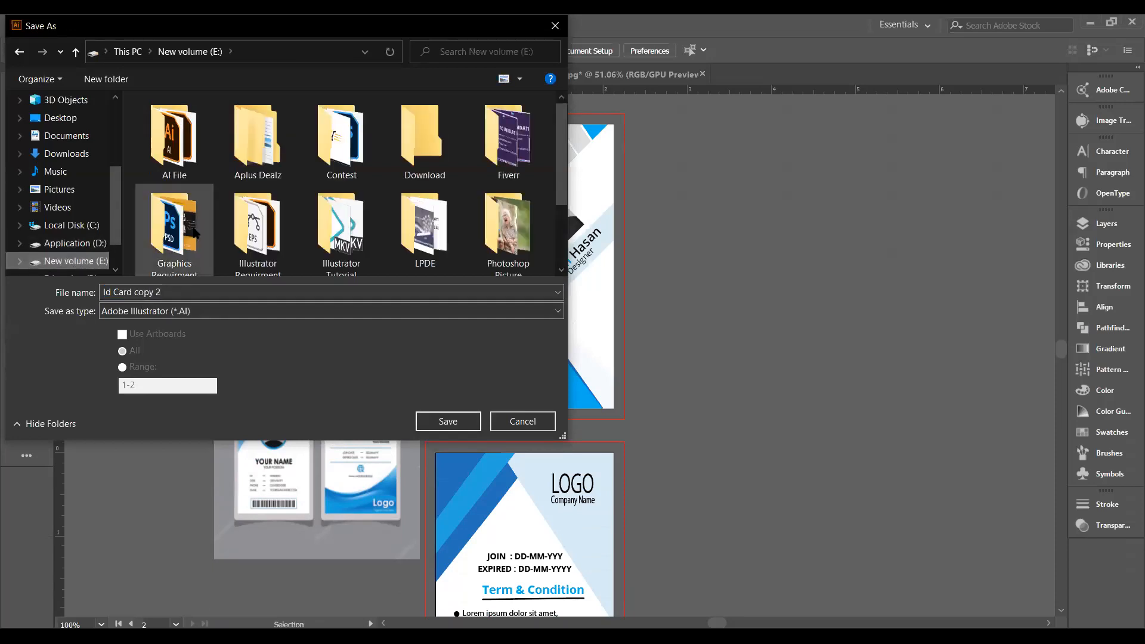
mouse_move(194, 232)
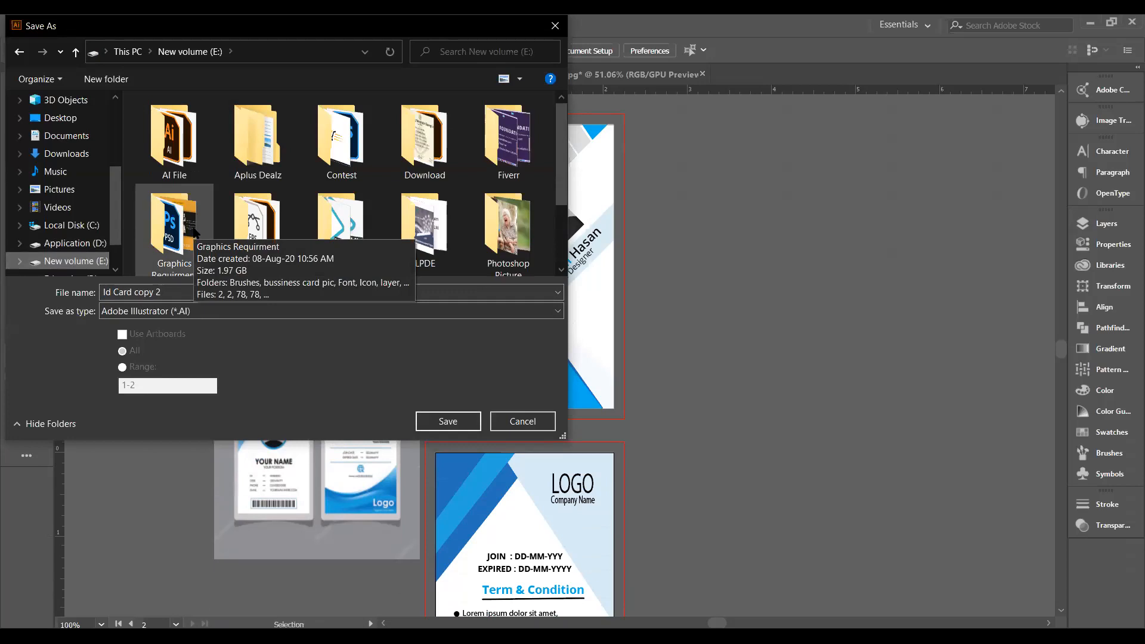
click(187, 168)
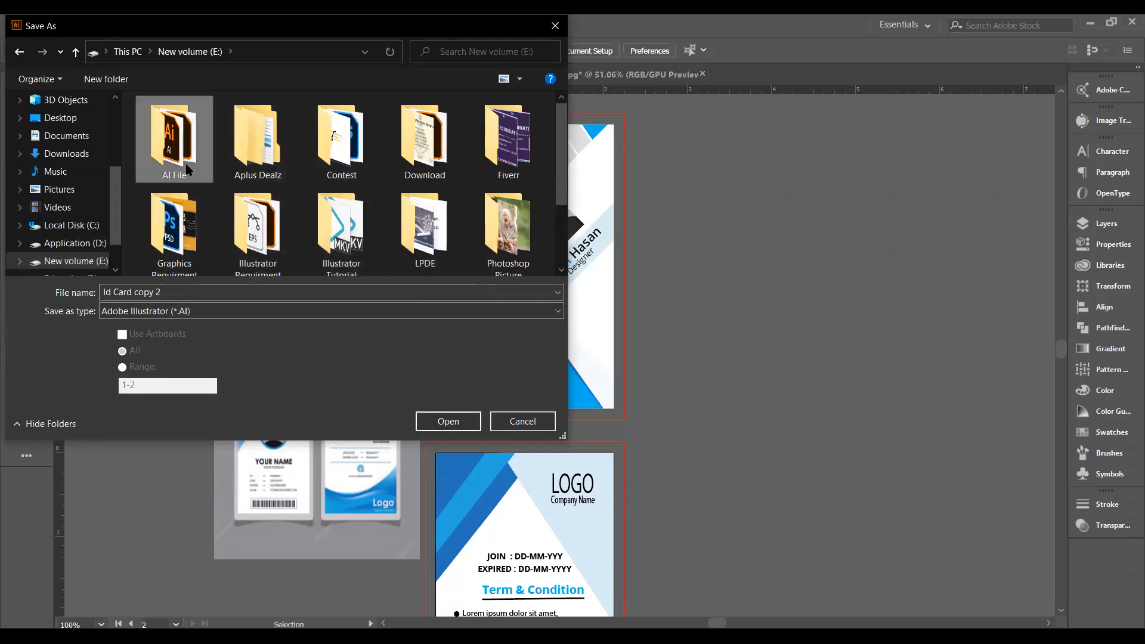
double_click(186, 169)
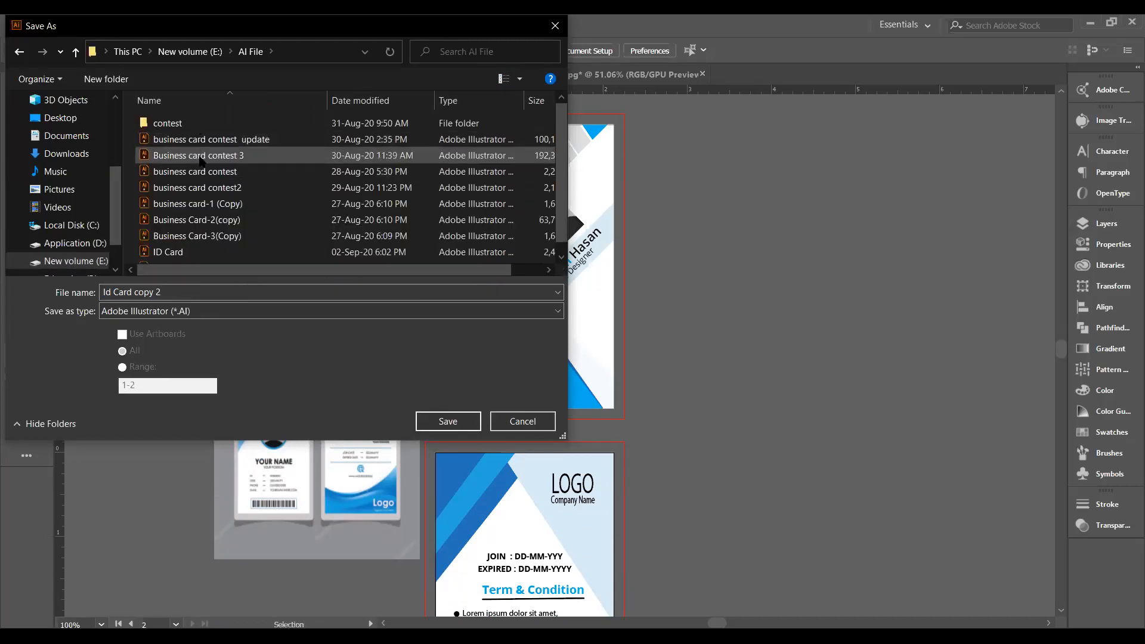
Decline overwriting ID Card and save the file as ID Card2 instead.
scroll(200, 161, down, 1)
click(180, 240)
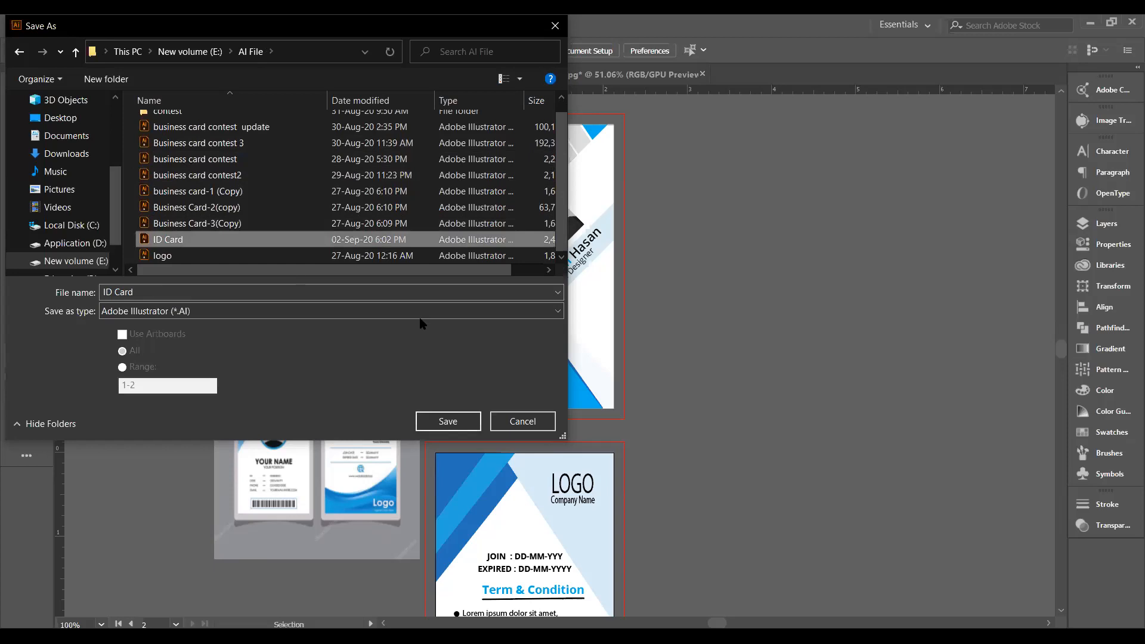
key(Return)
click(629, 388)
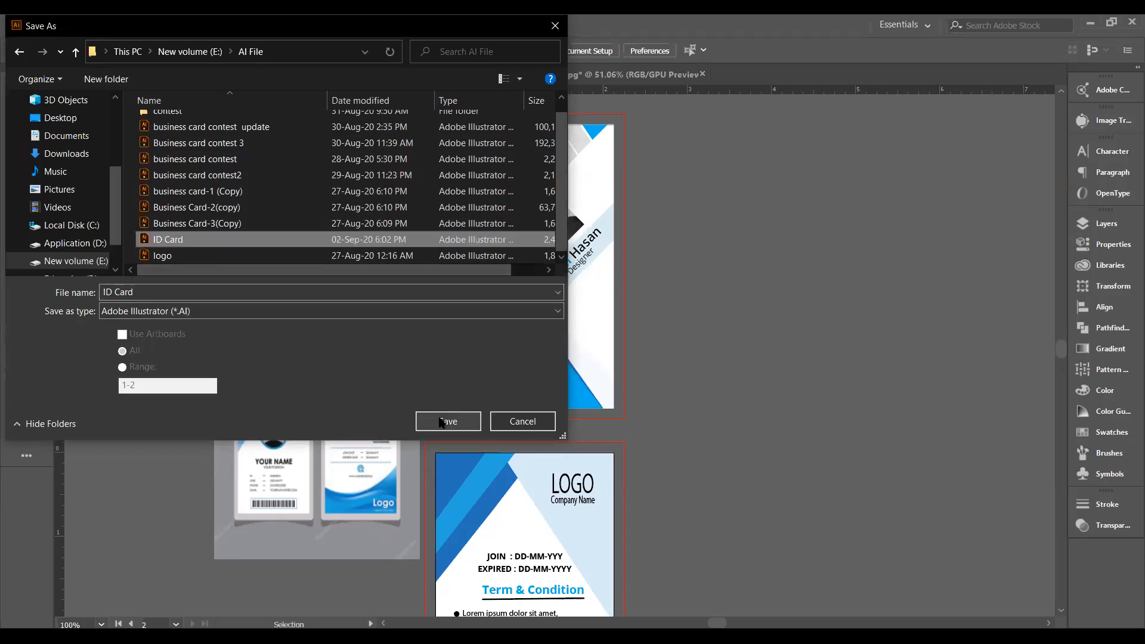
click(148, 296)
key(End)
text(2)
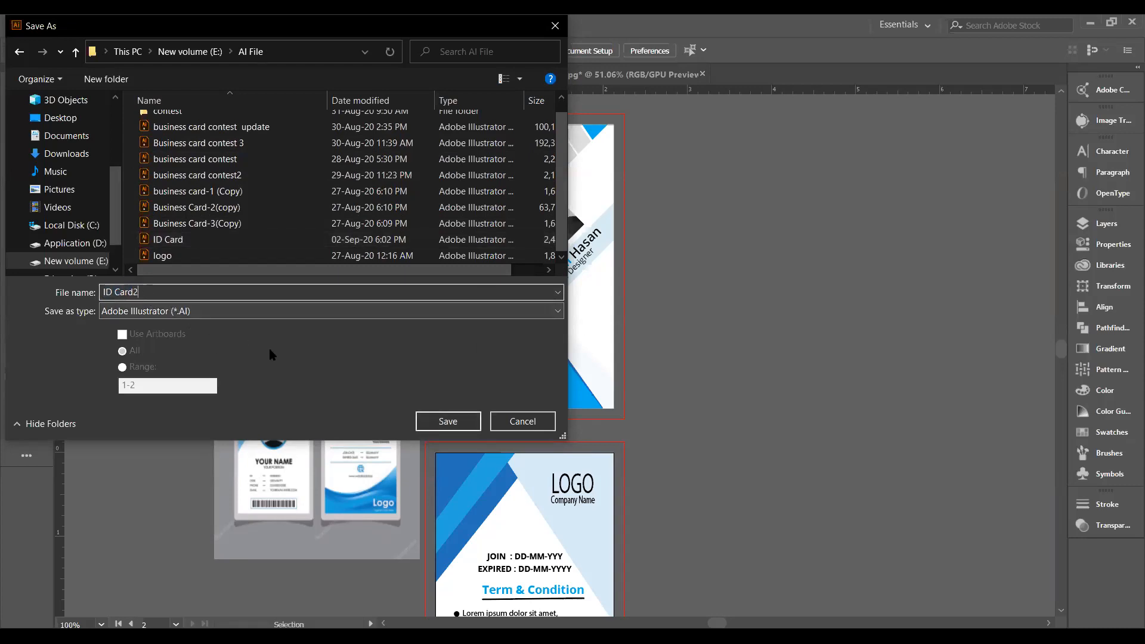
click(447, 423)
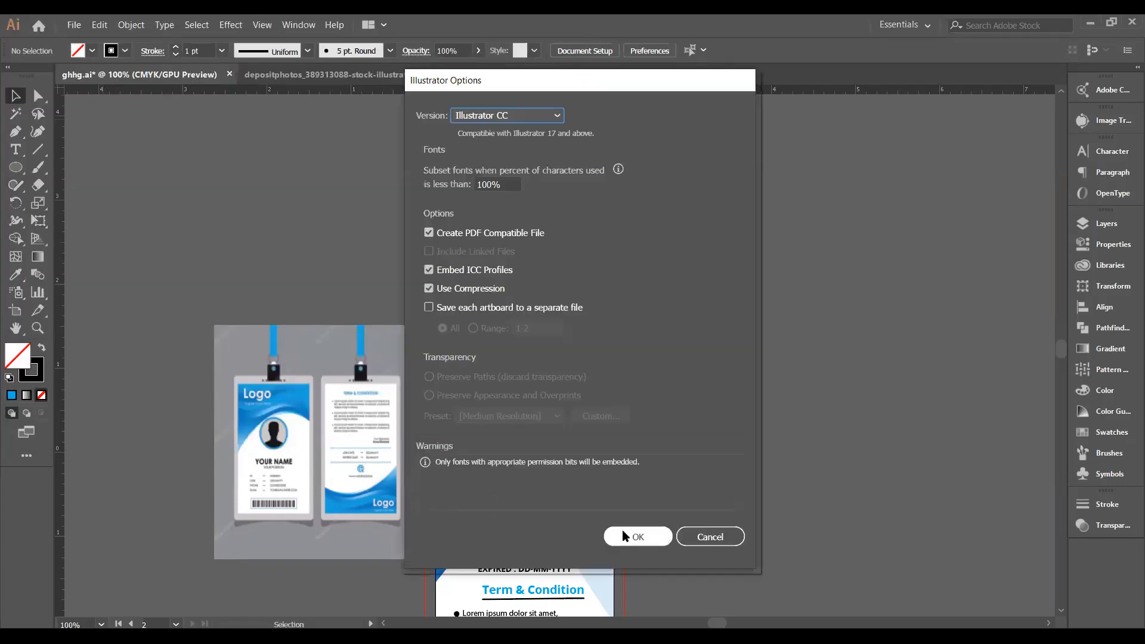
Accept the Illustrator CC save options and close the depositphotos document without saving.
click(624, 529)
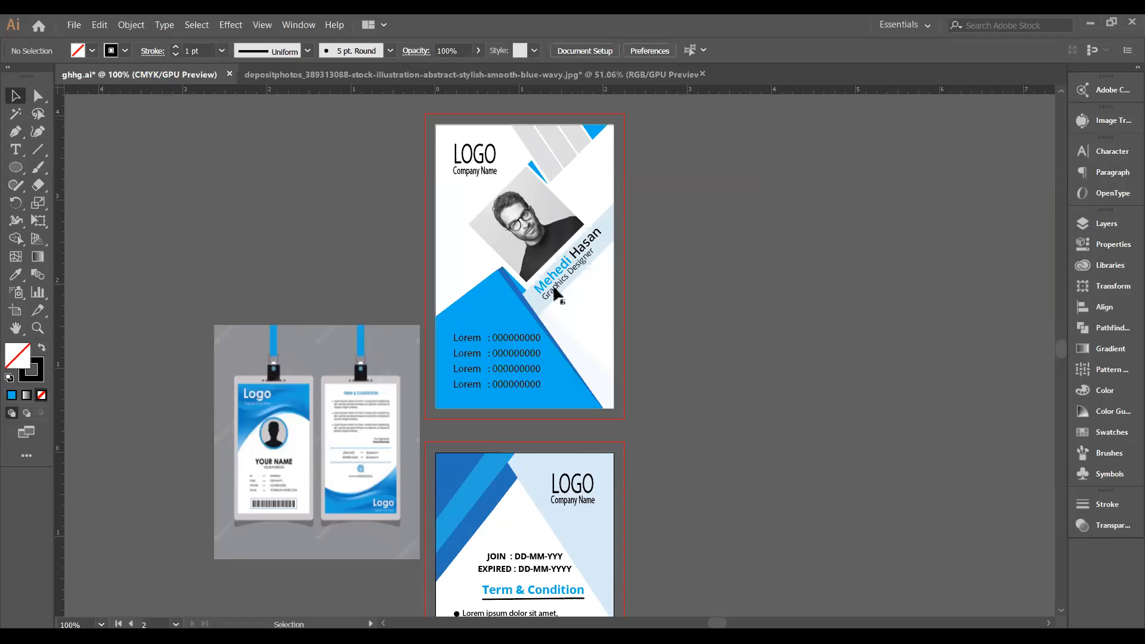
click(292, 78)
key(ctrl+a)
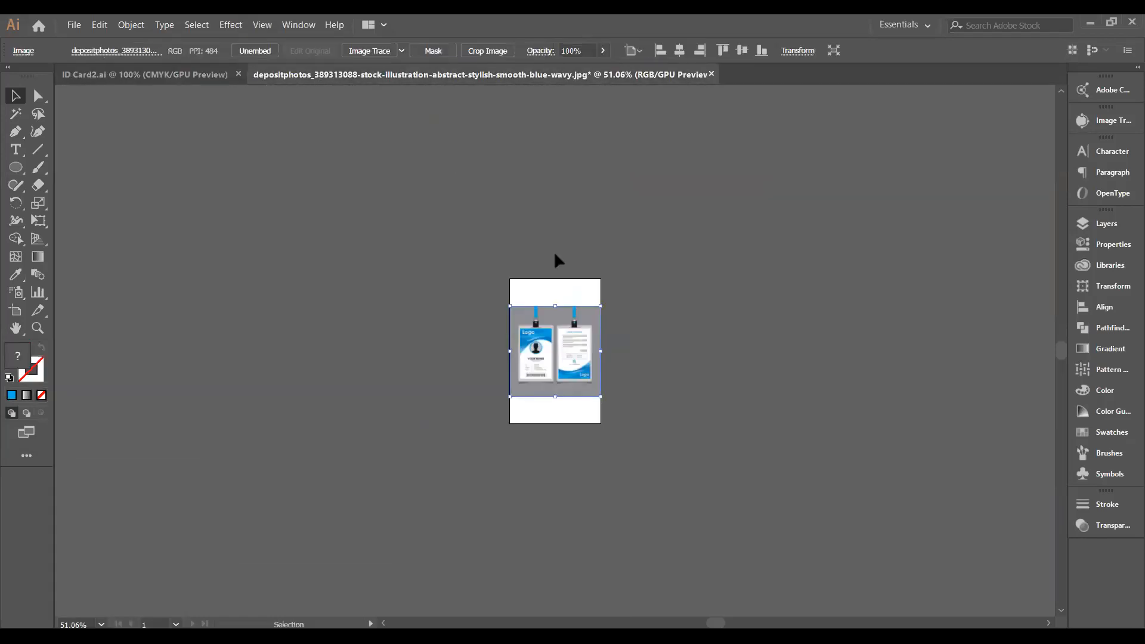
click(711, 74)
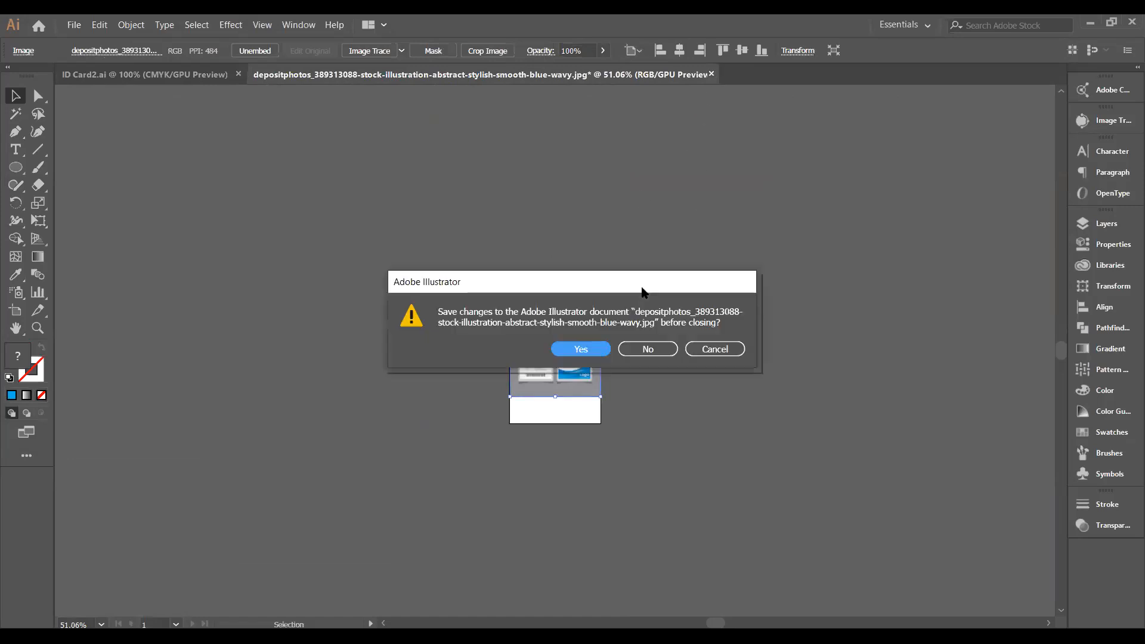
click(637, 351)
scroll(607, 348, down, 5)
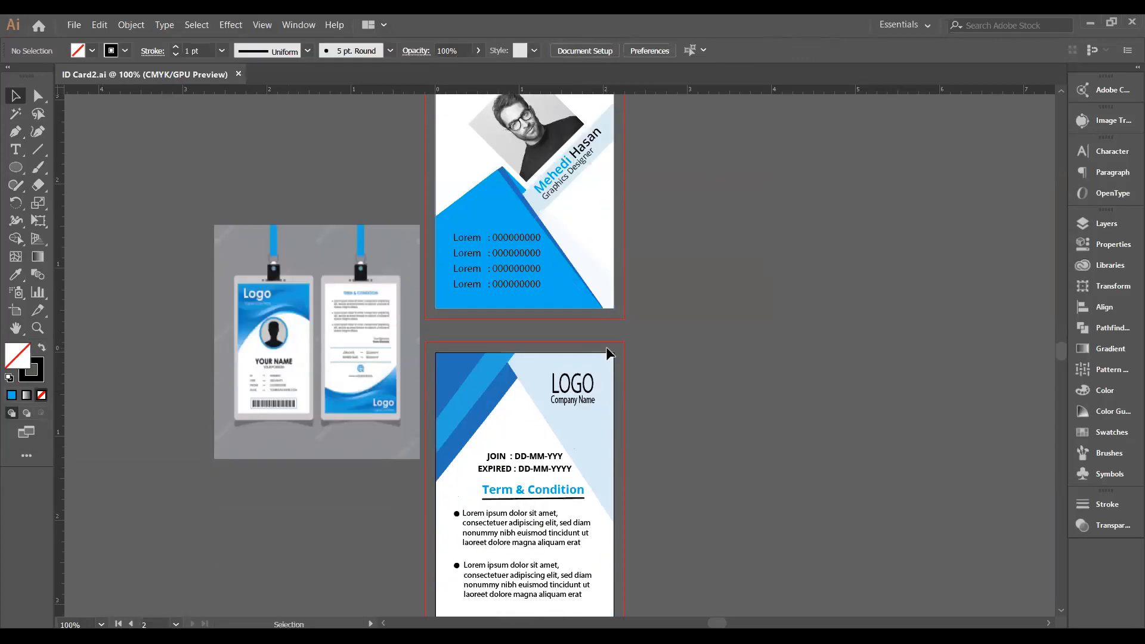
scroll(611, 357, down, 2)
scroll(612, 358, up, 3)
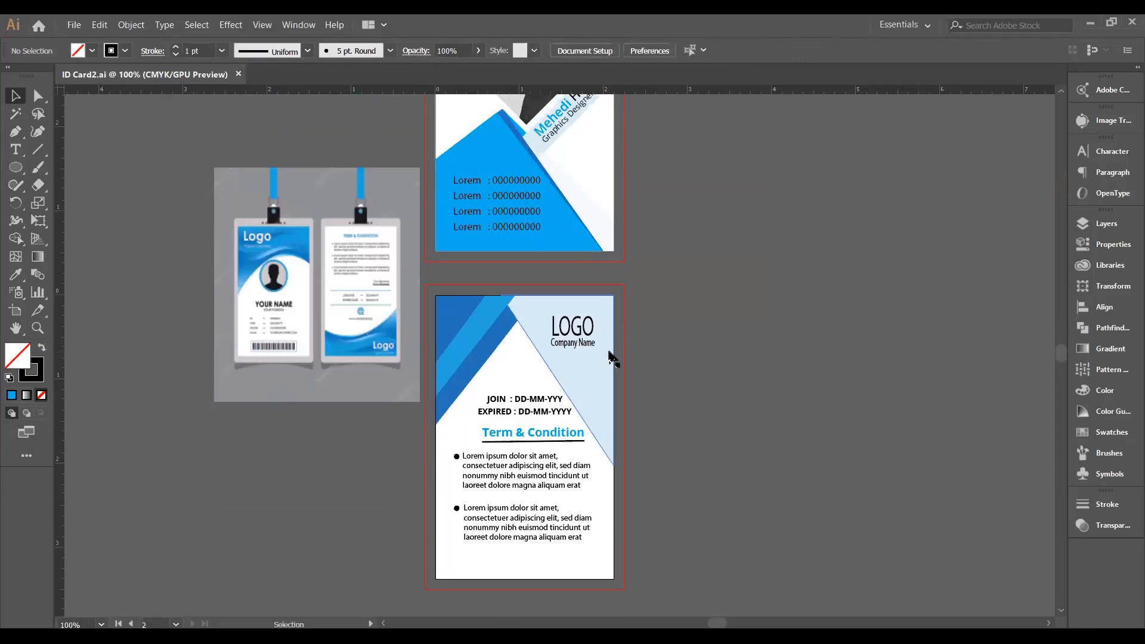
scroll(612, 357, up, 1)
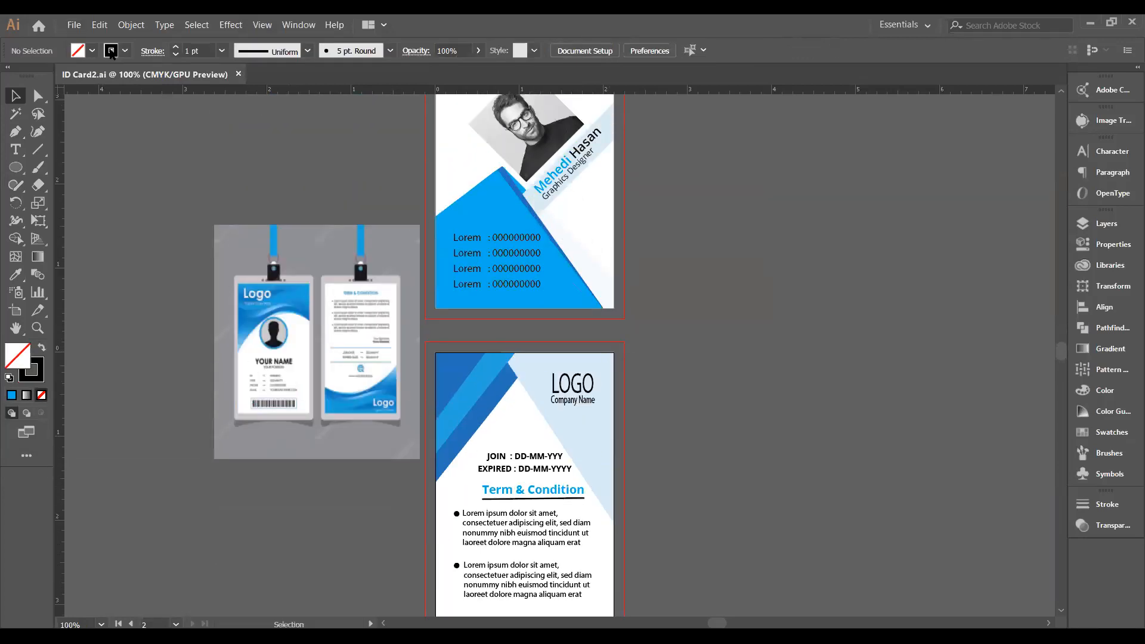
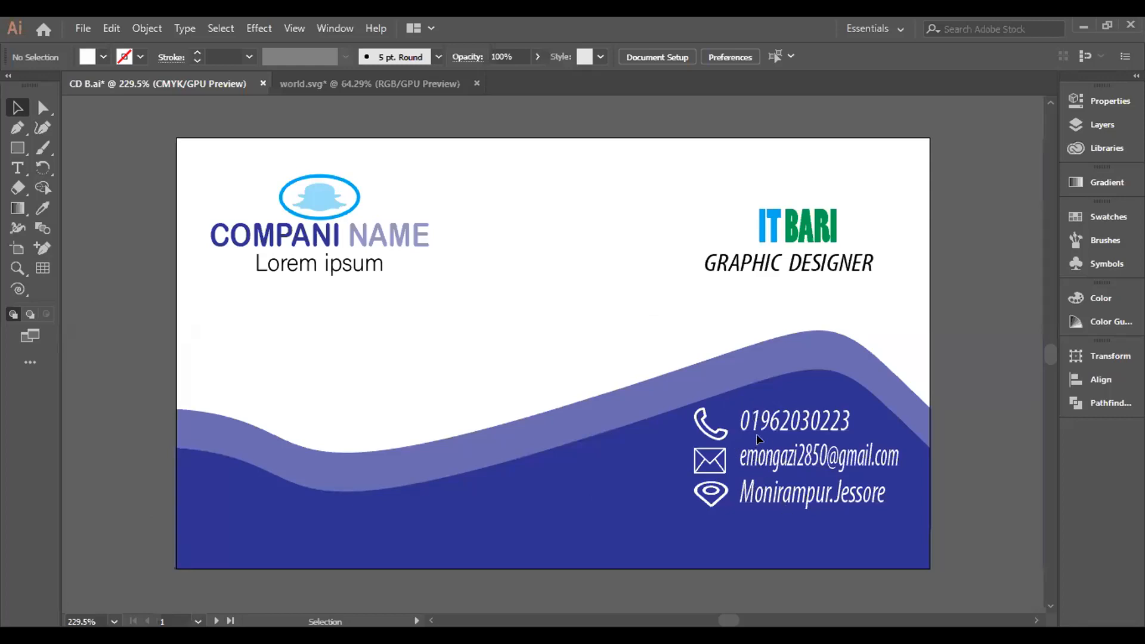
Check the phone number's font, then look over the card's back and return to the front.
click(767, 422)
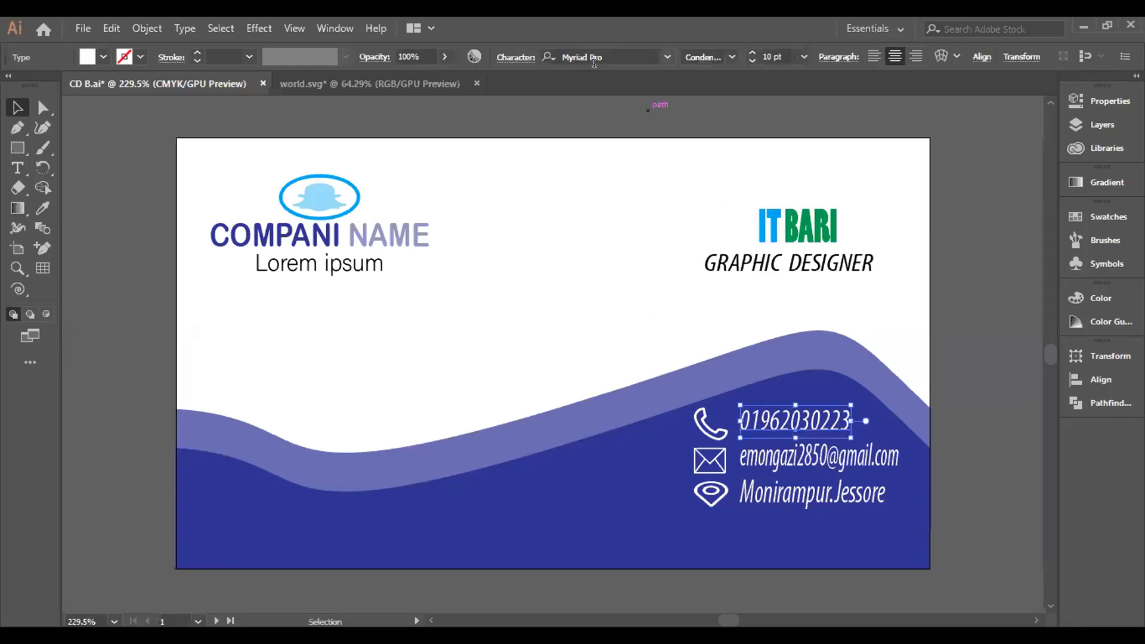
click(666, 56)
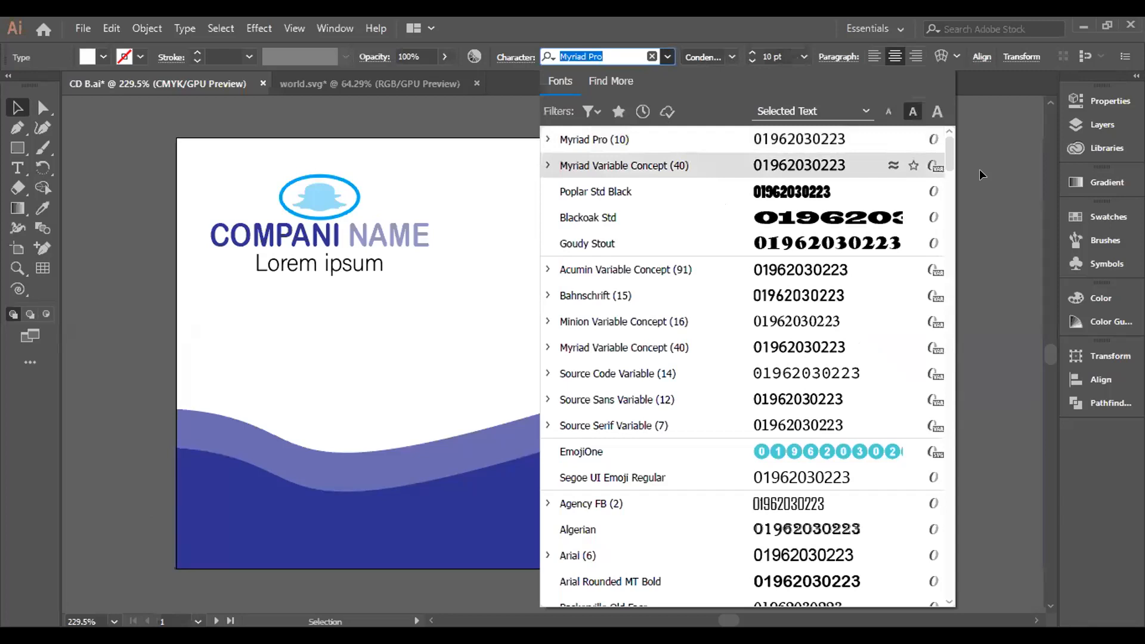
click(960, 173)
click(215, 621)
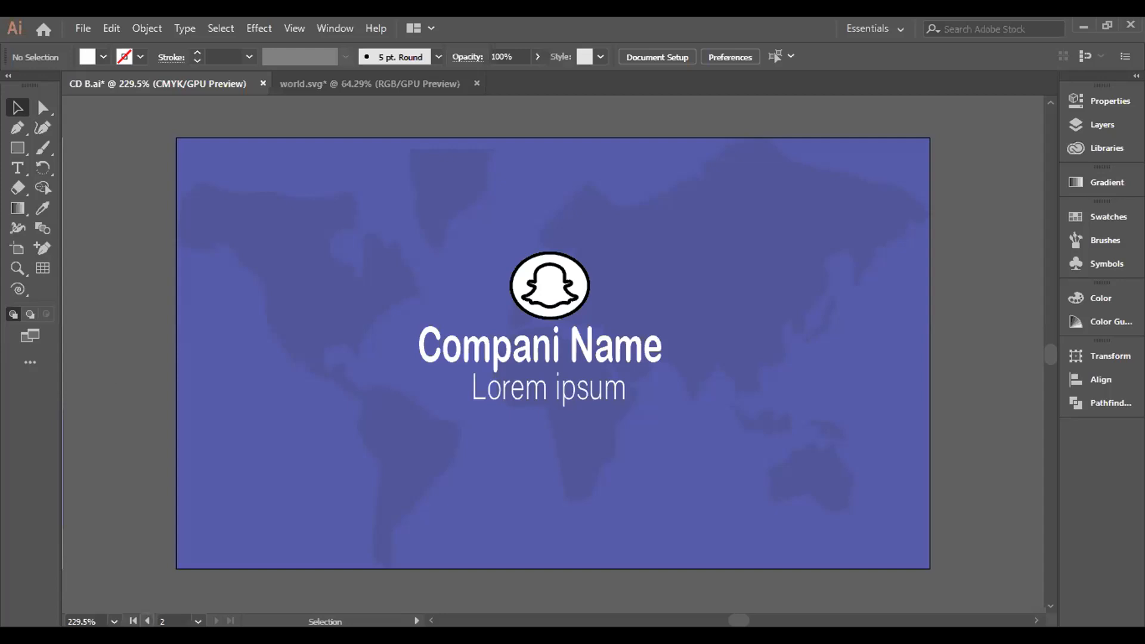
click(147, 621)
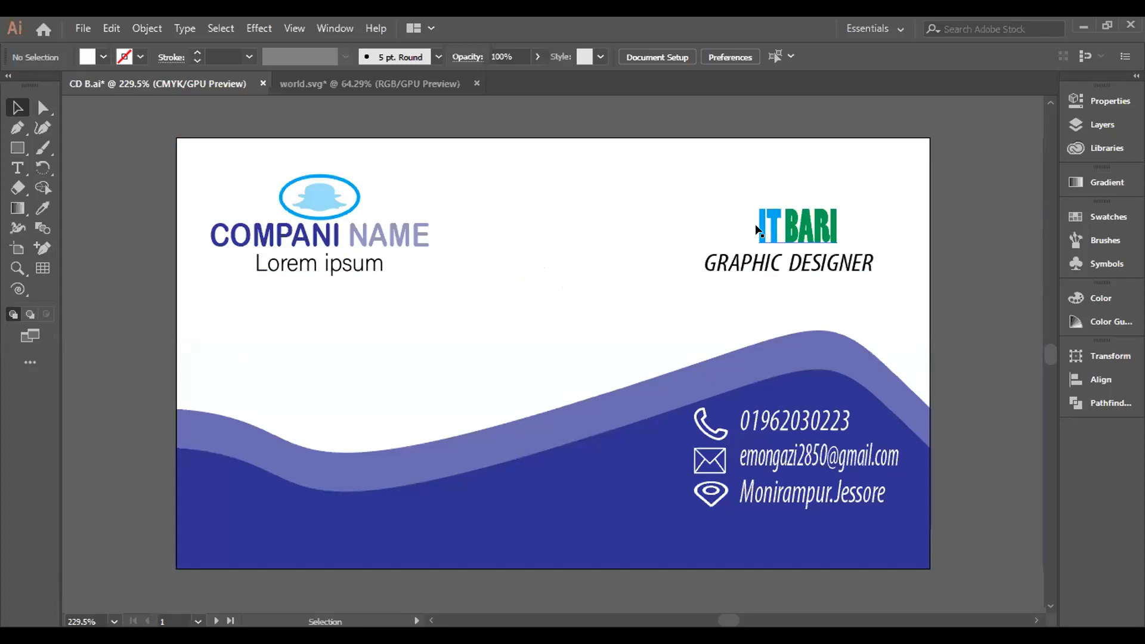
Marquee-select the detail text lines on the card front.
drag(658, 210, 899, 203)
drag(910, 243, 672, 258)
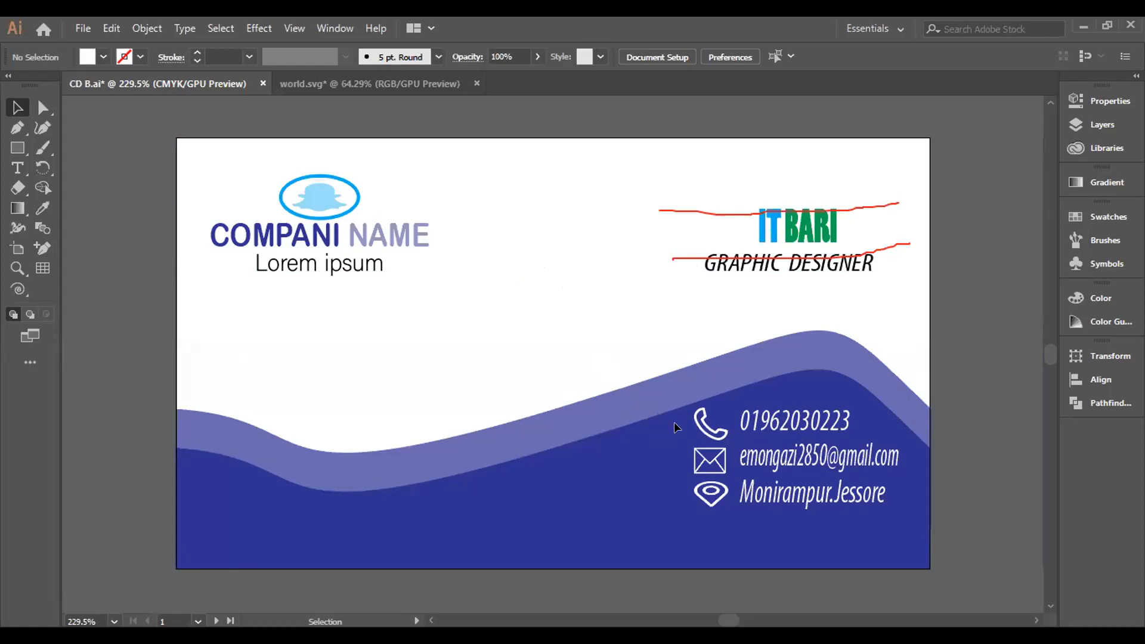
drag(624, 528, 898, 522)
drag(634, 508, 900, 502)
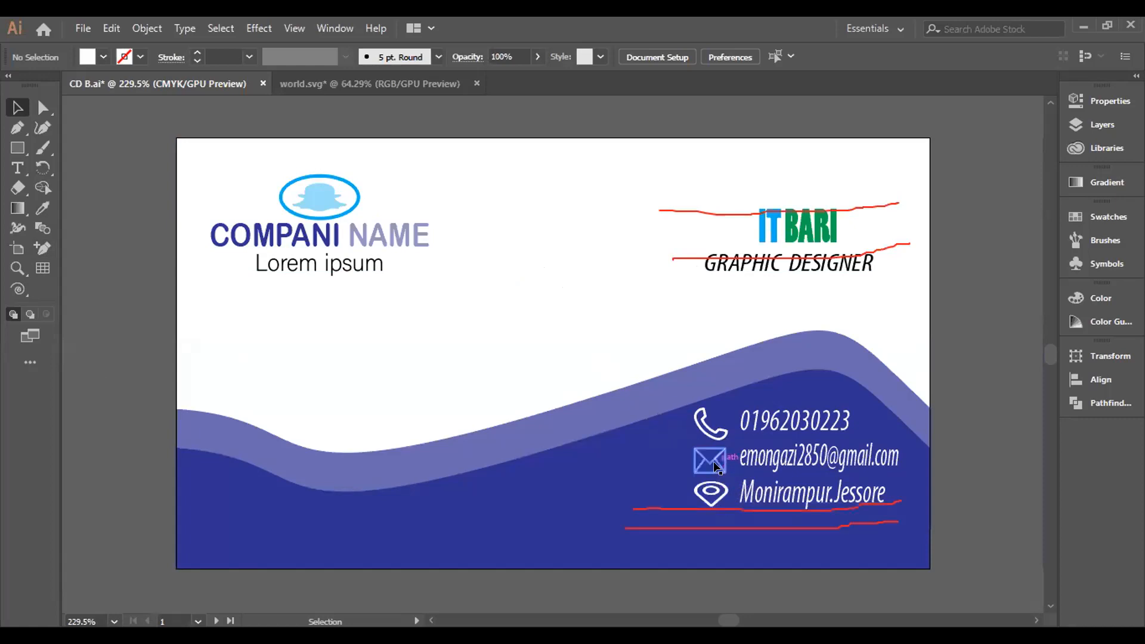
drag(631, 473, 900, 467)
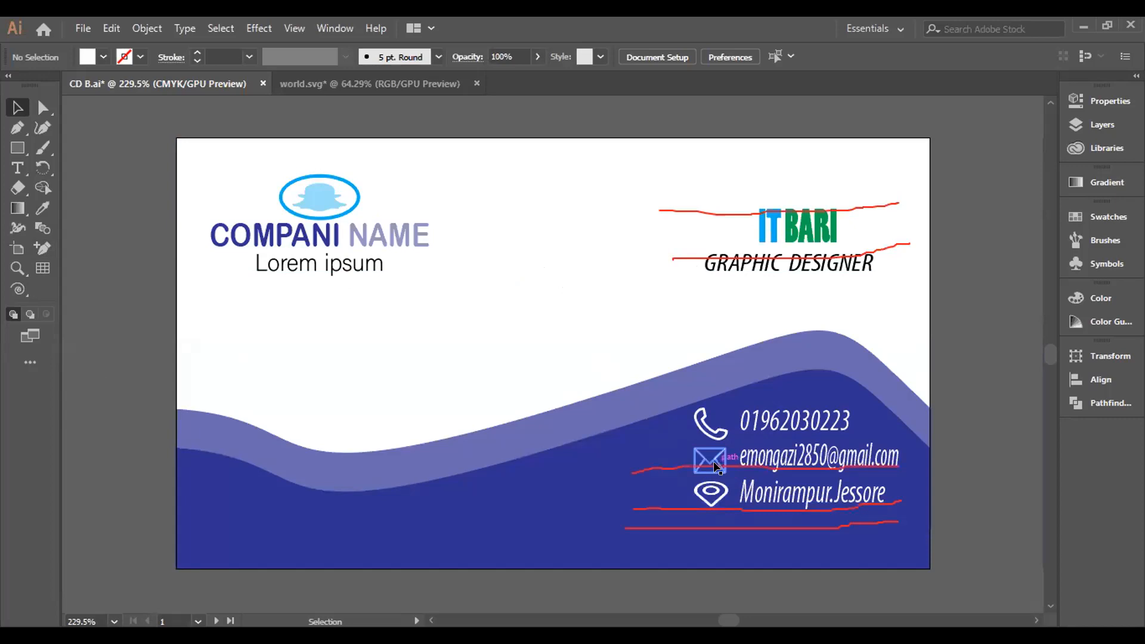
drag(643, 469, 623, 477)
Reselect the phone number text, deselect it, and show rulers with Ctrl+R.
drag(678, 401, 675, 400)
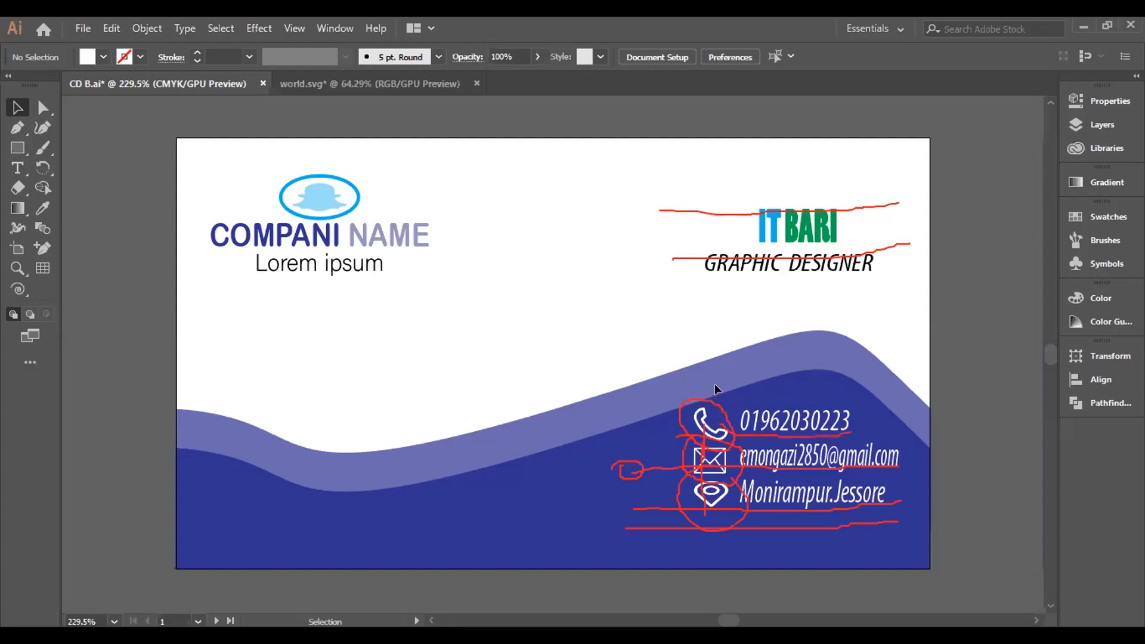
click(793, 421)
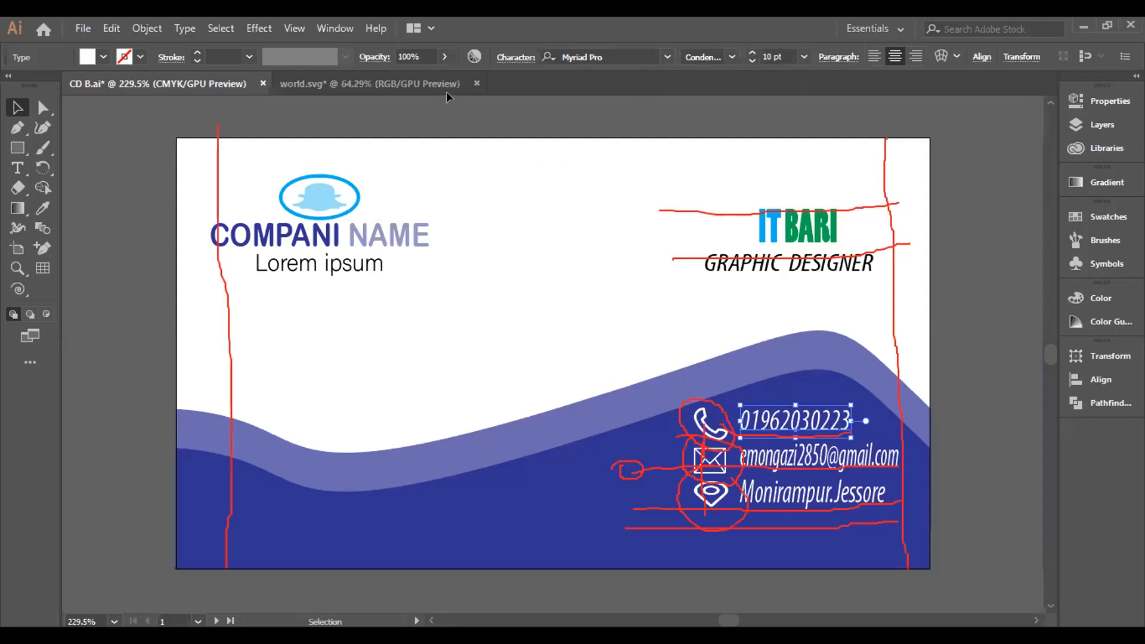
ctrl+click(433, 148)
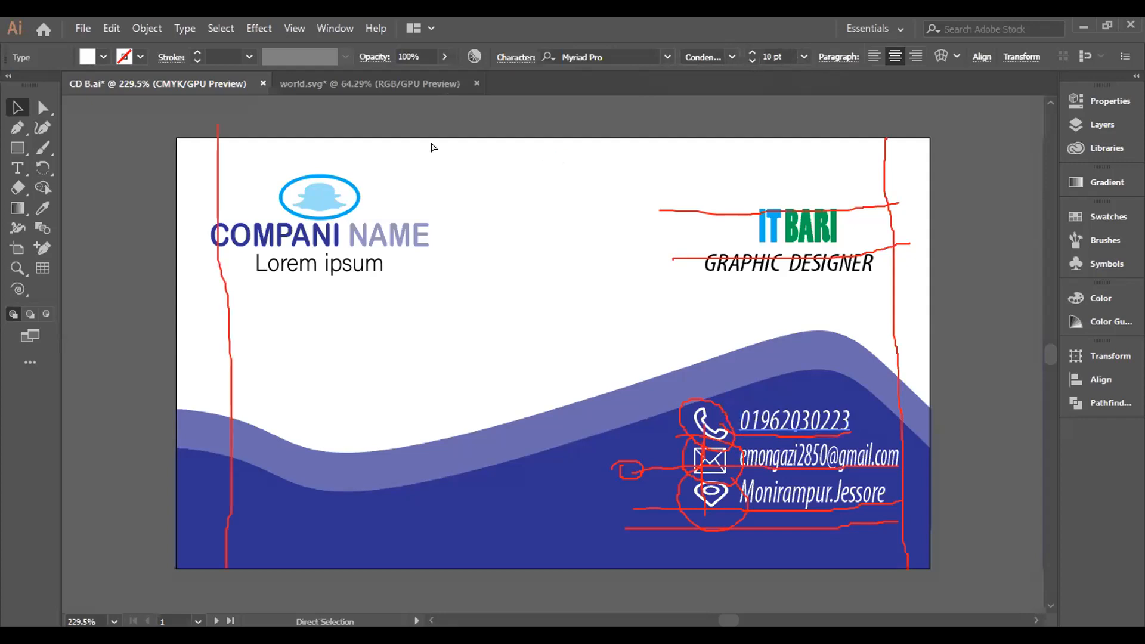
key(ctrl+r)
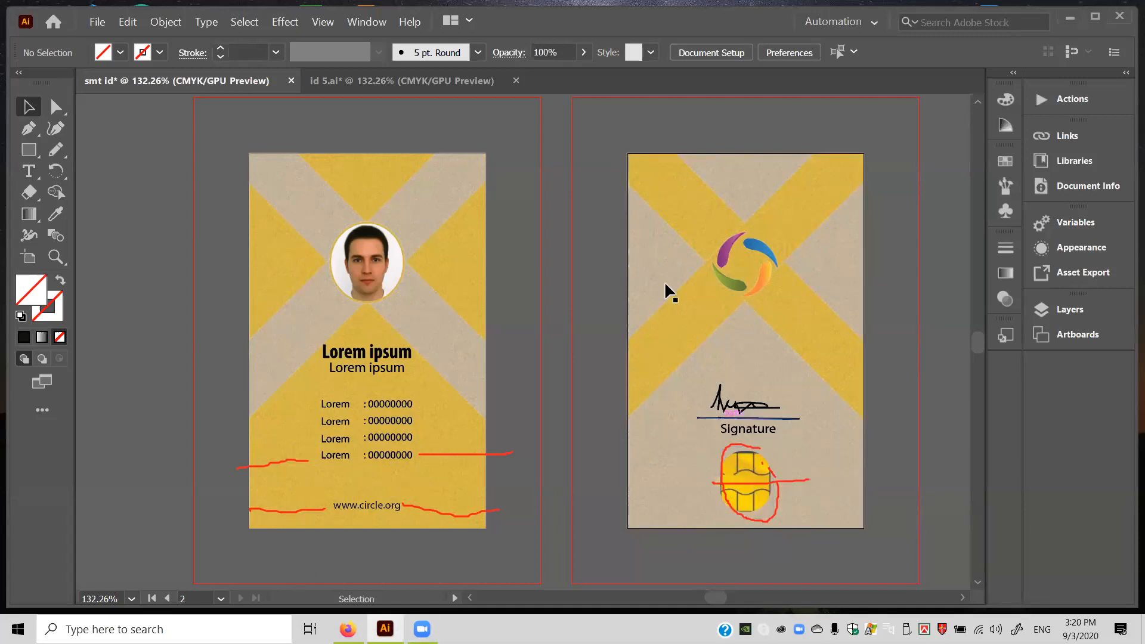
Ungroup the card back's artwork, then widen the chip image slightly and deselect.
drag(614, 156, 855, 540)
right_click(833, 517)
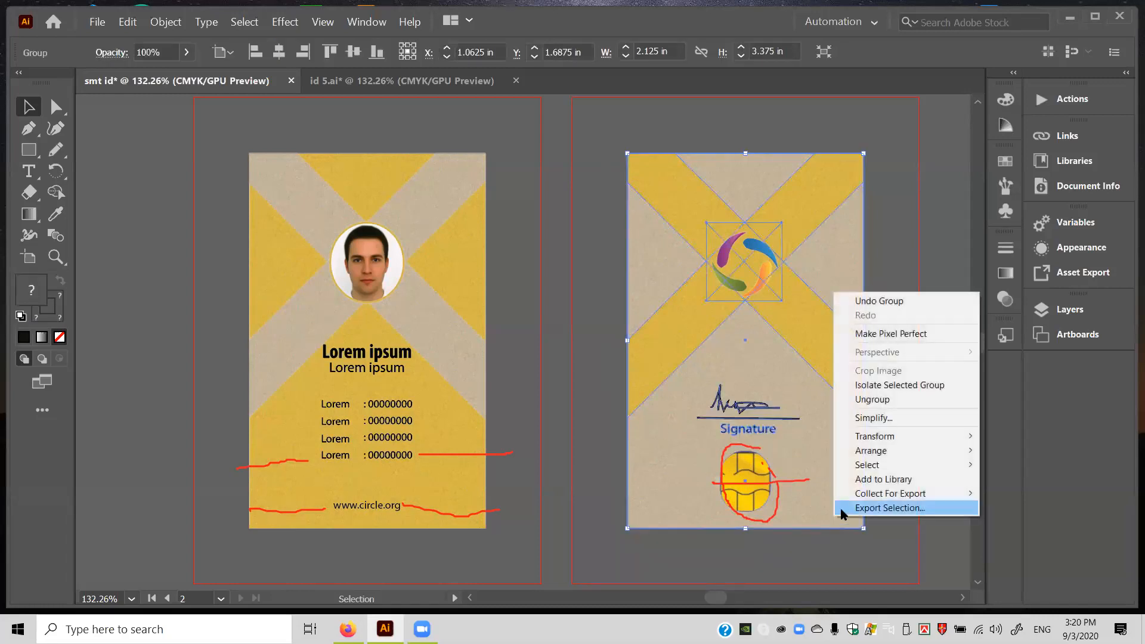
click(876, 399)
click(767, 500)
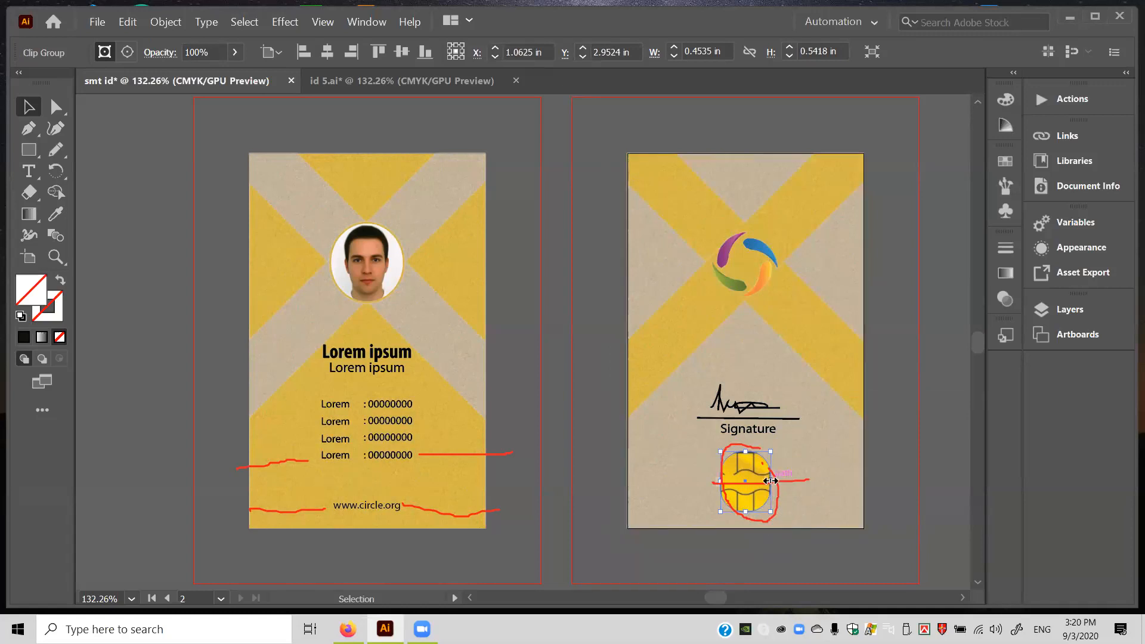
drag(771, 481, 775, 482)
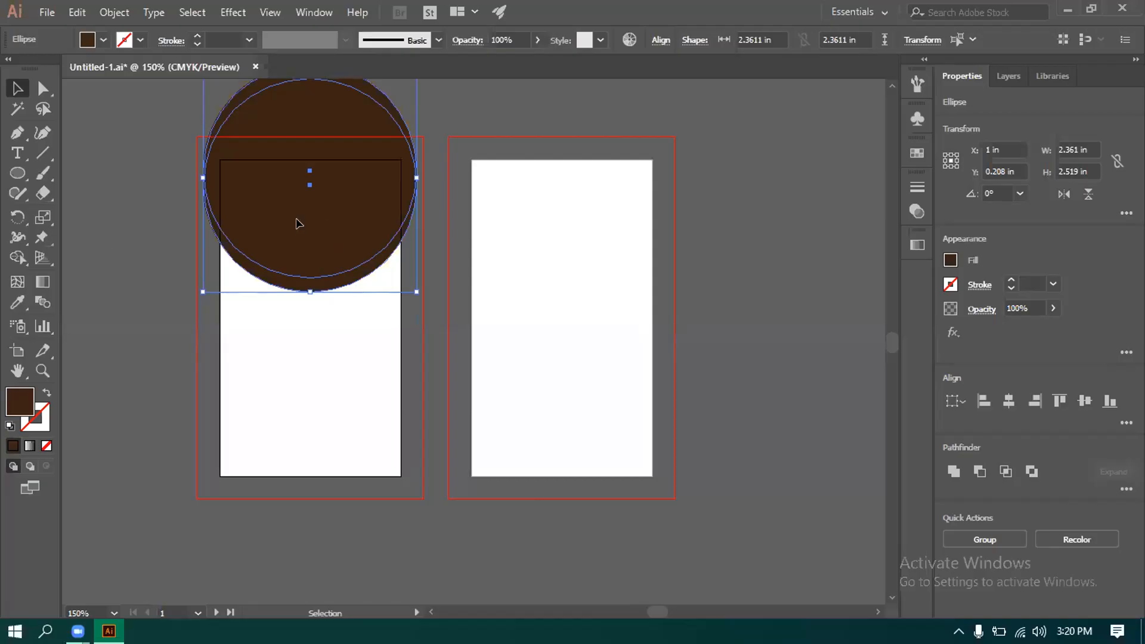
key(ctrl+shift+a)
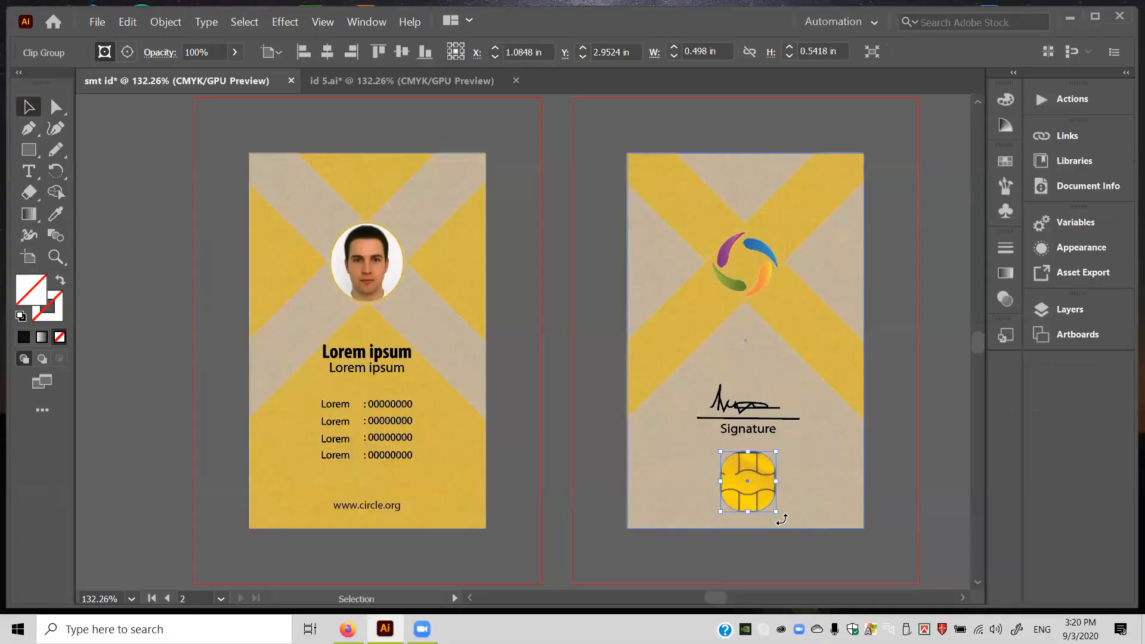
Rotate the chip 90° and resize its width to about 0.513 × 0.498 in.
right_click(777, 490)
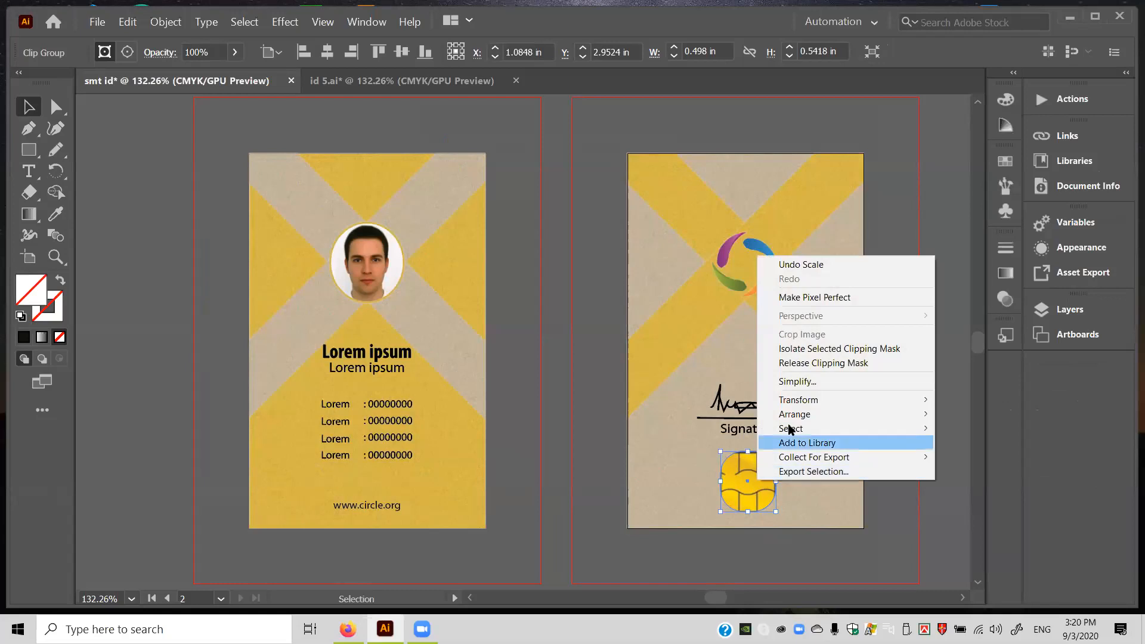
mouse_move(793, 429)
mouse_move(817, 403)
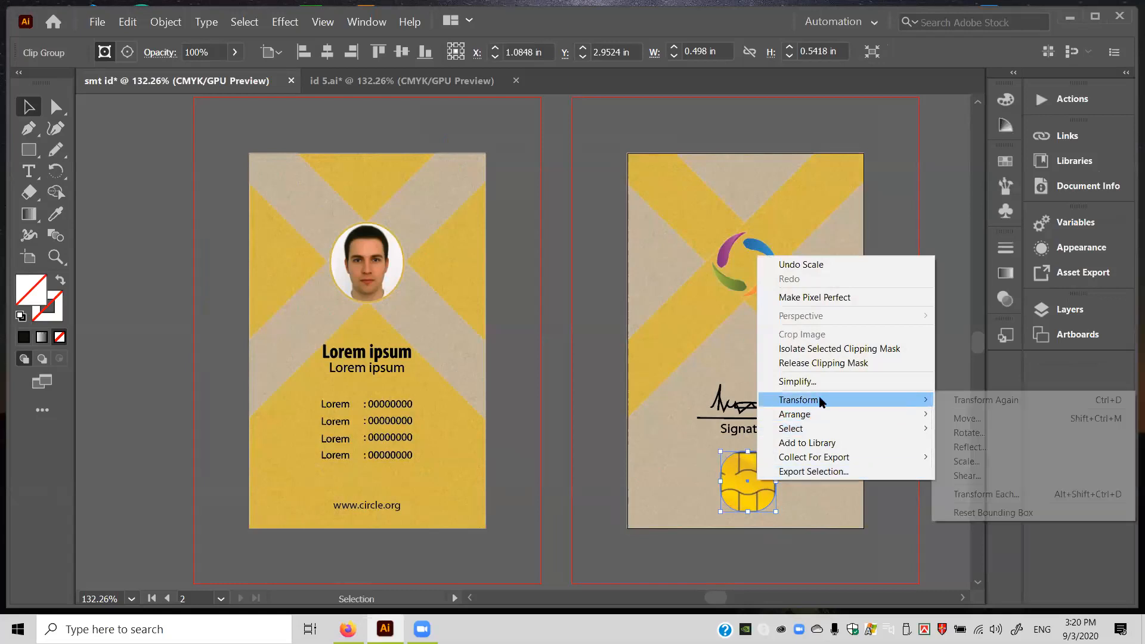
click(978, 432)
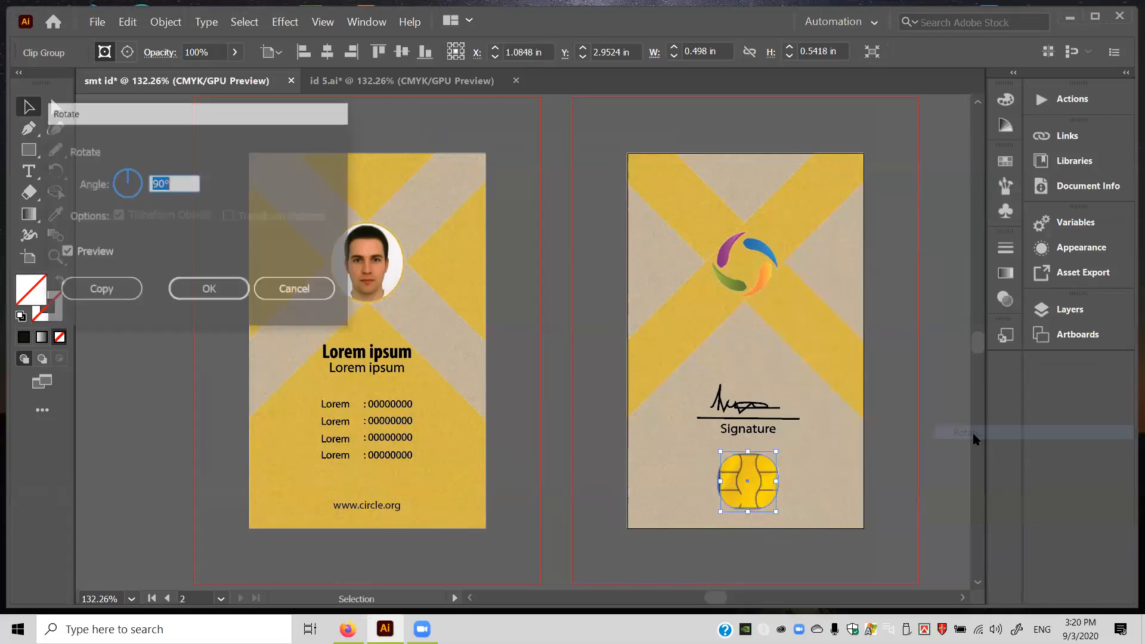
click(203, 289)
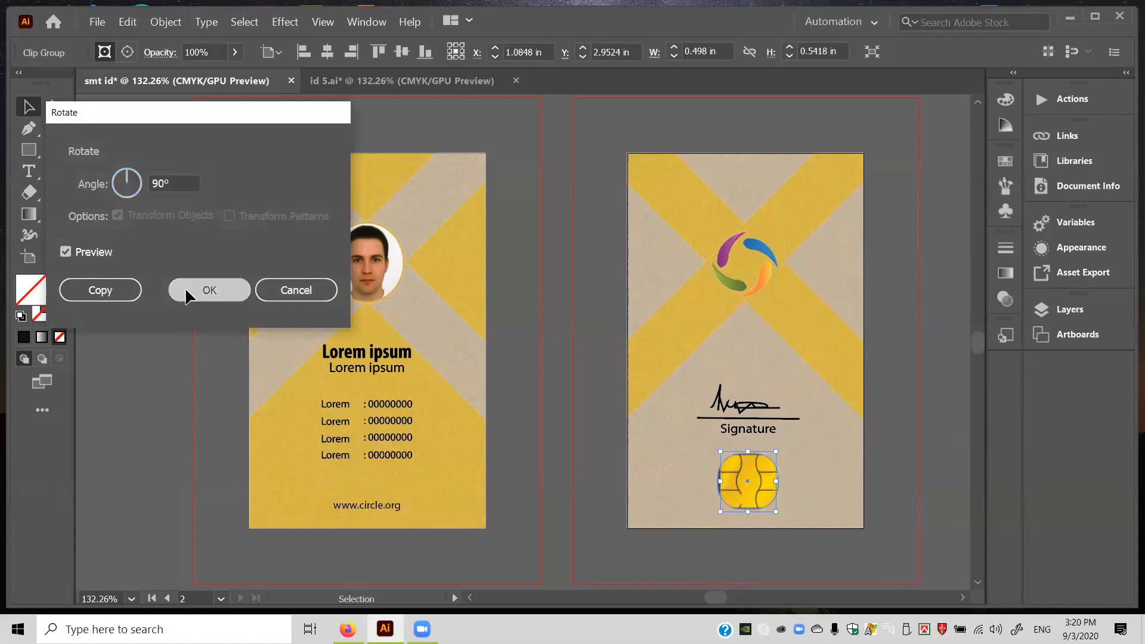
click(558, 428)
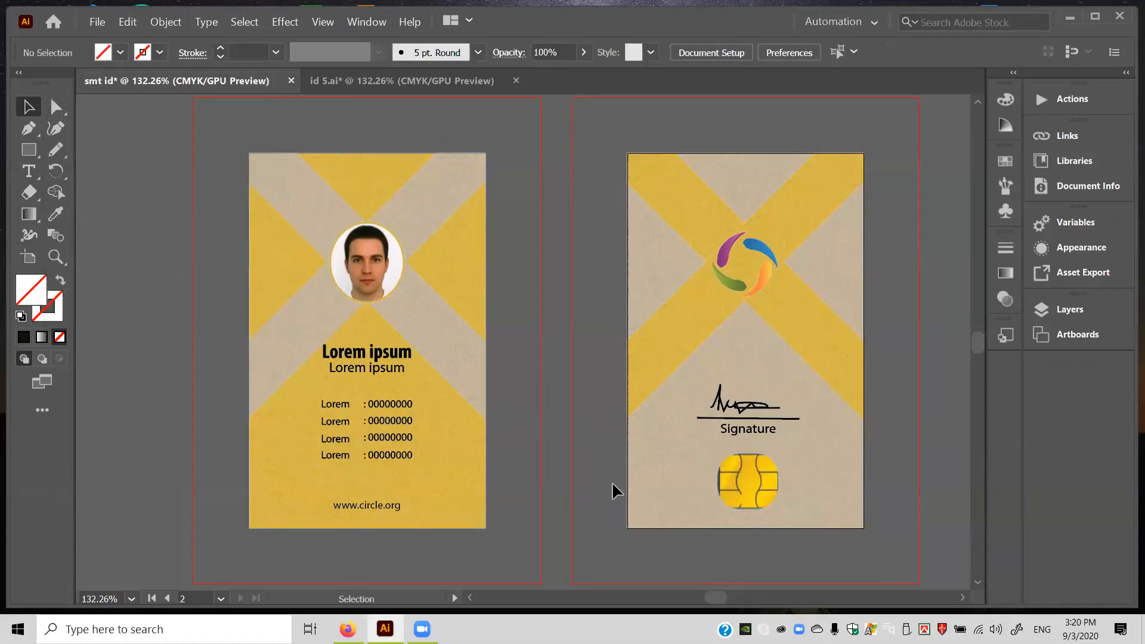
click(722, 489)
drag(719, 481, 723, 482)
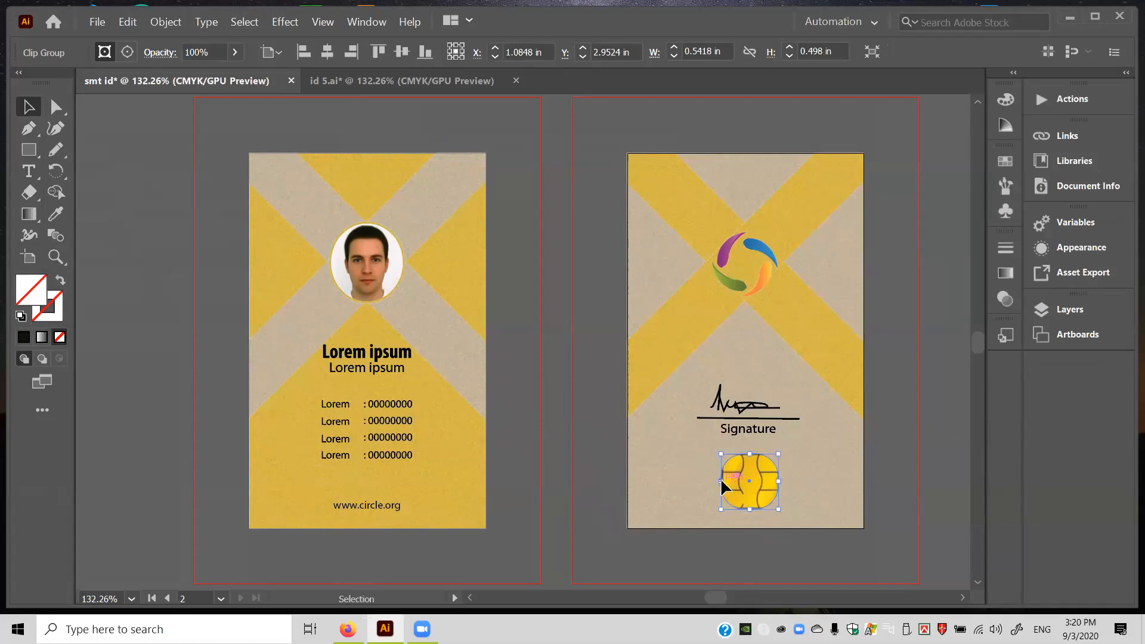
click(573, 424)
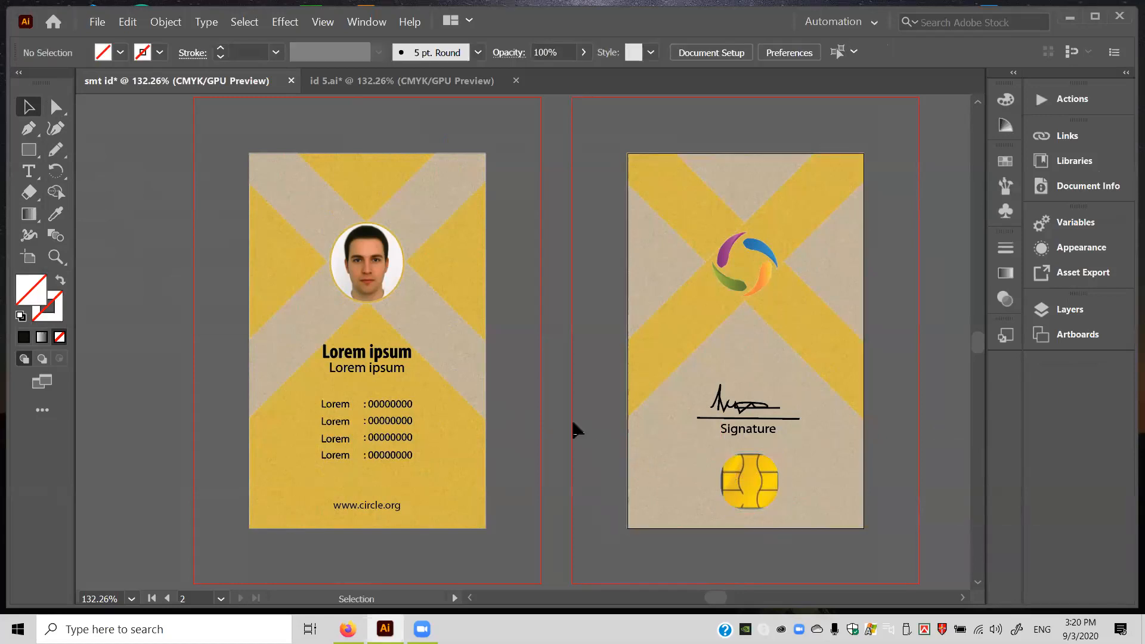
Move the chip off the card between the artboards and release its clipping mask.
click(723, 488)
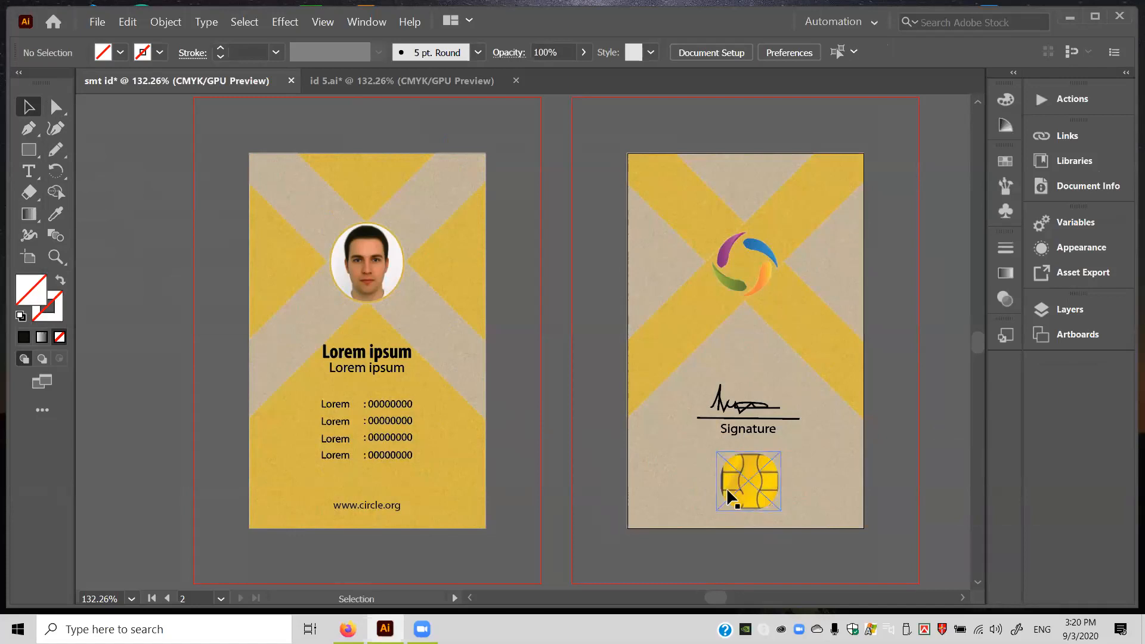
right_click(730, 497)
click(659, 475)
drag(747, 490, 579, 466)
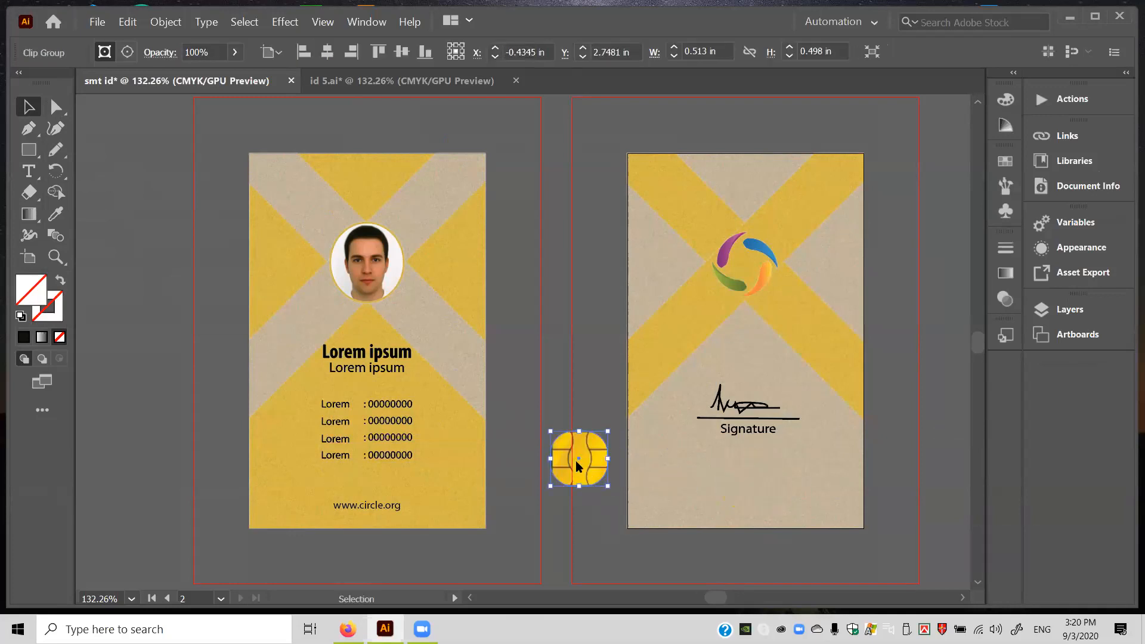
right_click(578, 466)
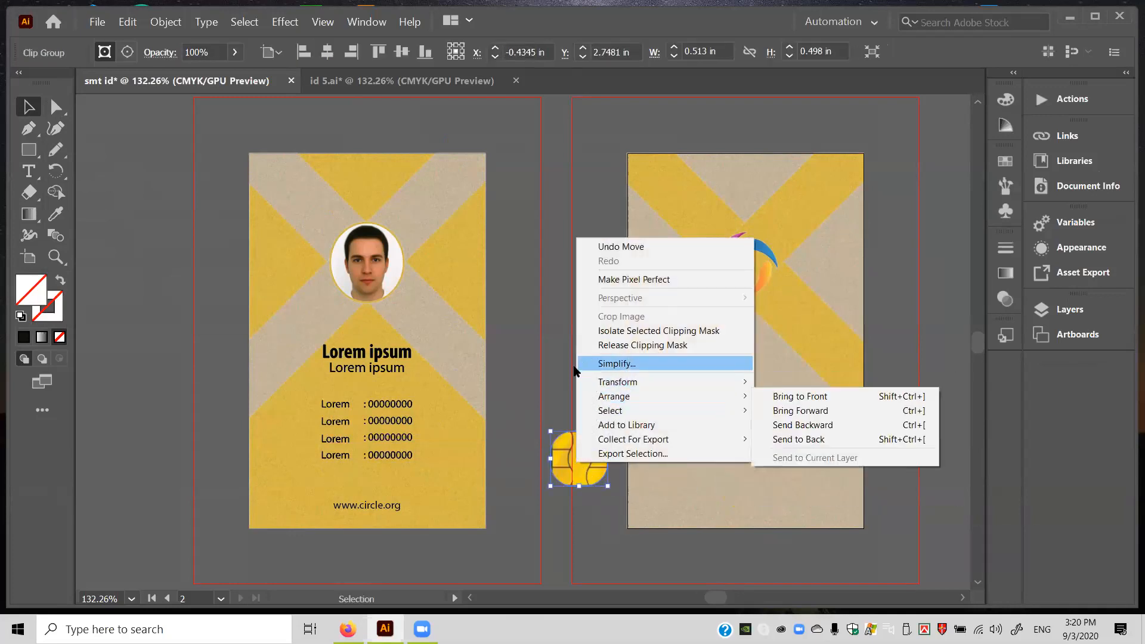
click(558, 376)
click(561, 451)
right_click(563, 450)
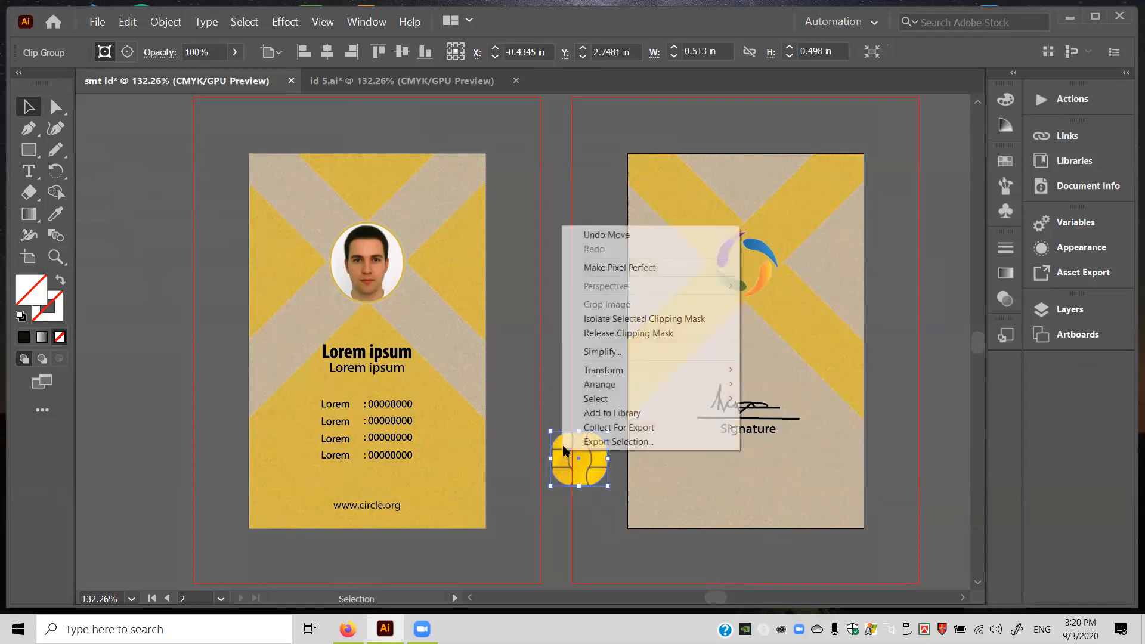
click(596, 333)
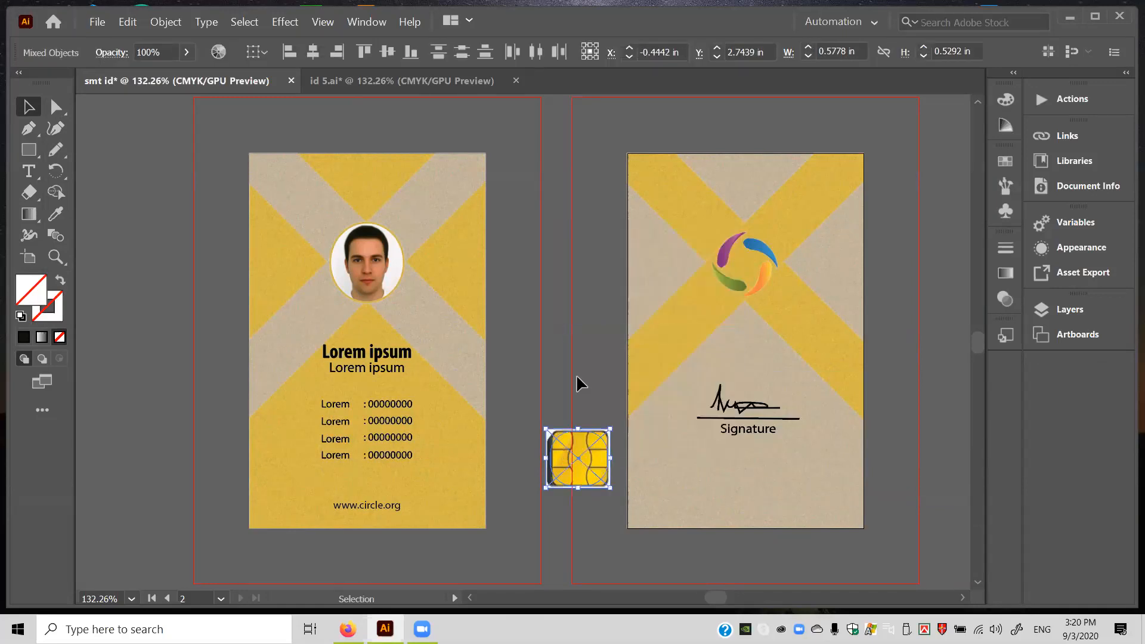
Select the bare sim.PNG chip image and resize it from its corner.
click(578, 383)
click(548, 491)
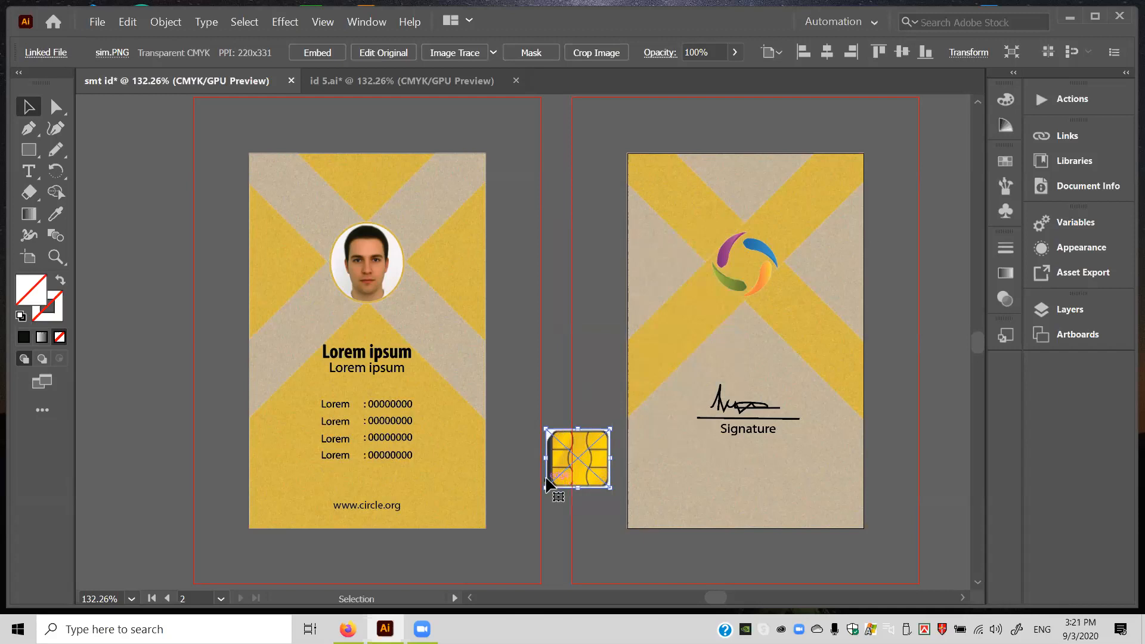
drag(547, 488, 550, 484)
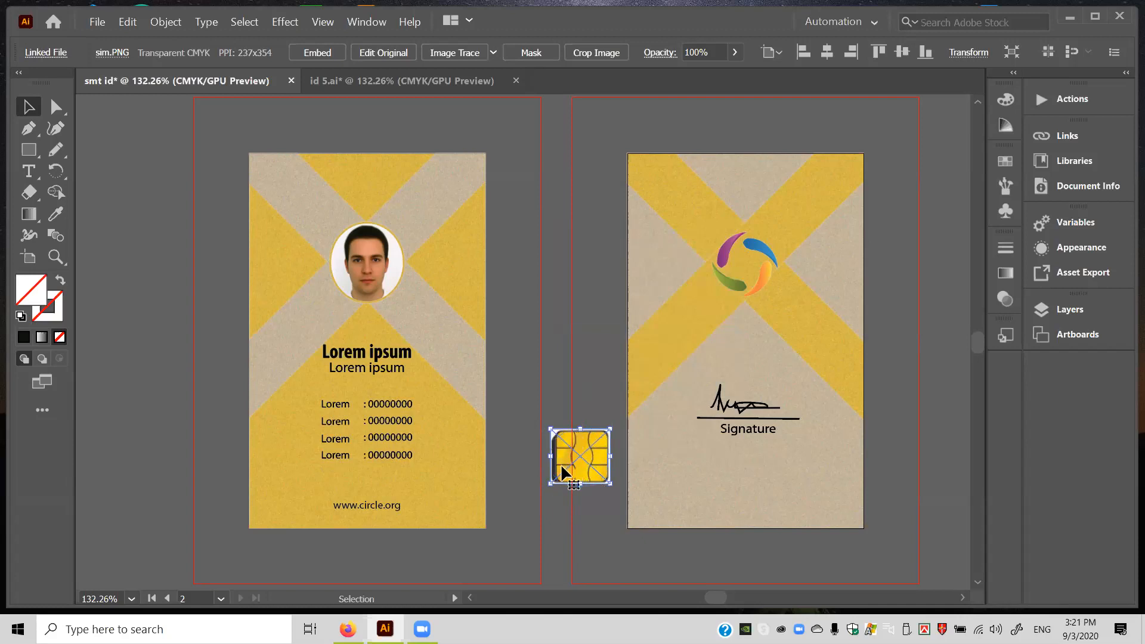
drag(551, 483, 546, 486)
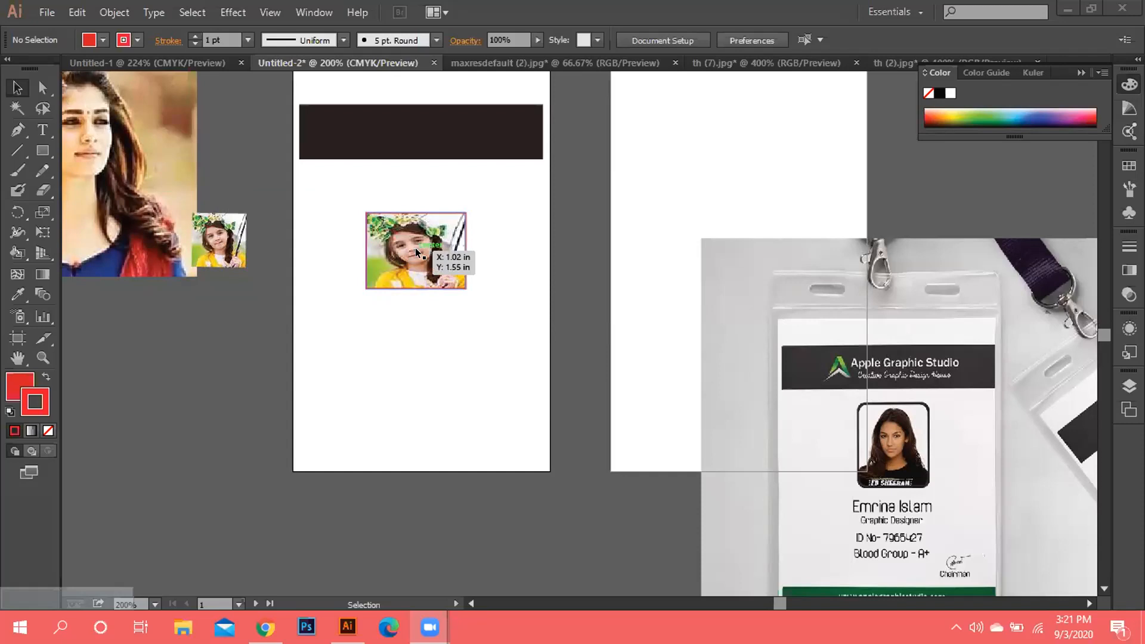
Trim the photo clip group's sides, raise its top edge, and shift it right to centre.
right_click(460, 251)
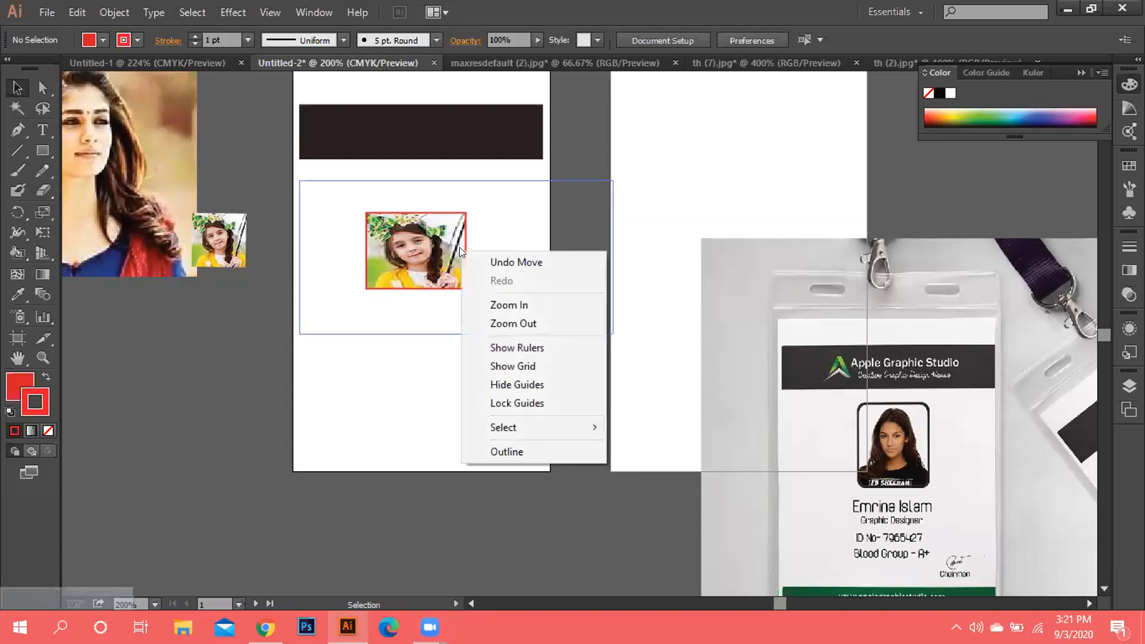
click(451, 250)
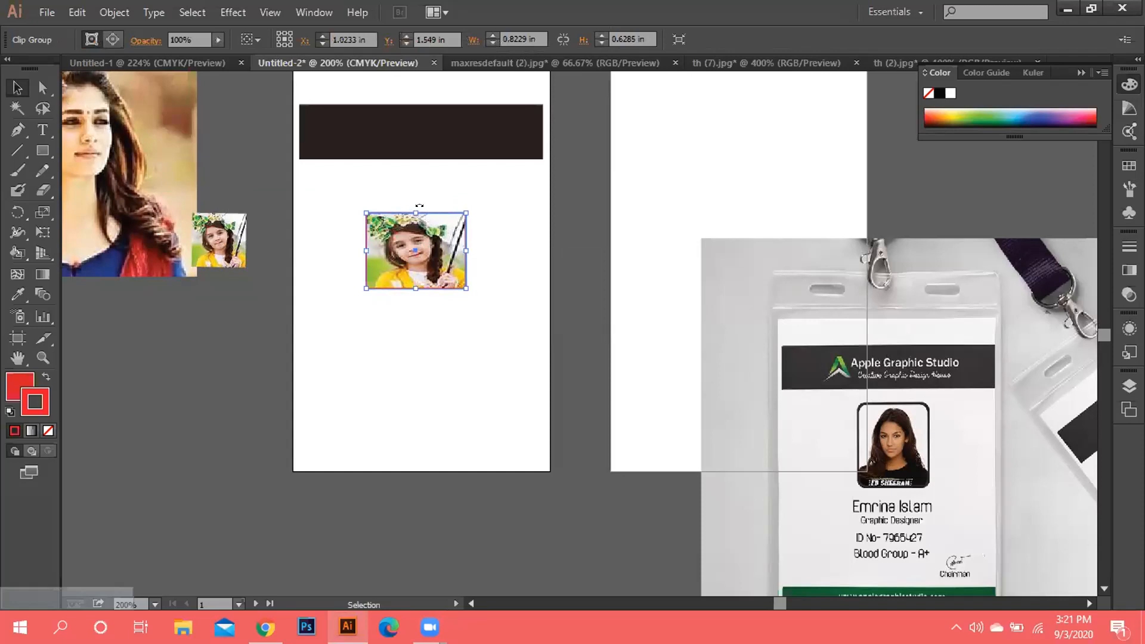
drag(412, 212, 412, 211)
drag(465, 250, 448, 250)
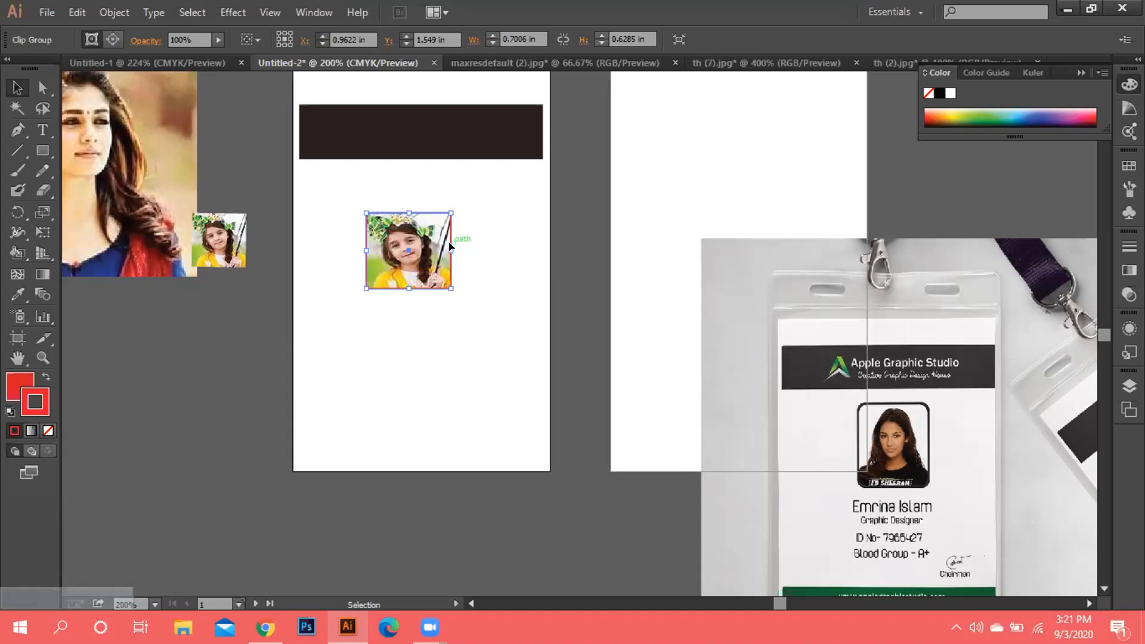
drag(447, 250, 442, 250)
drag(362, 247, 367, 248)
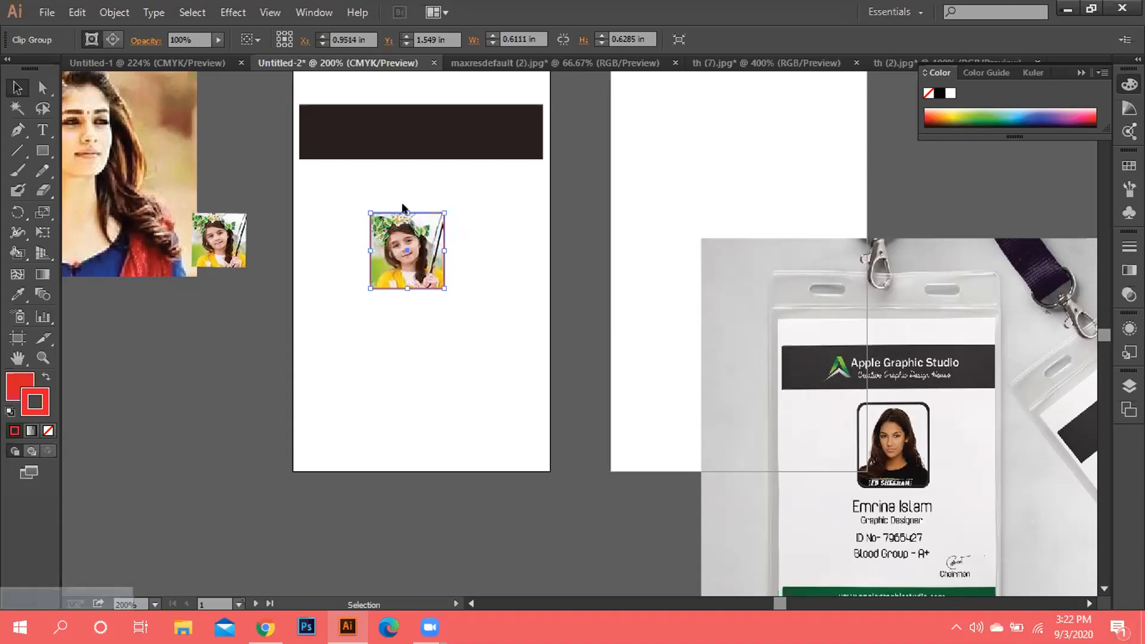
drag(408, 208, 404, 200)
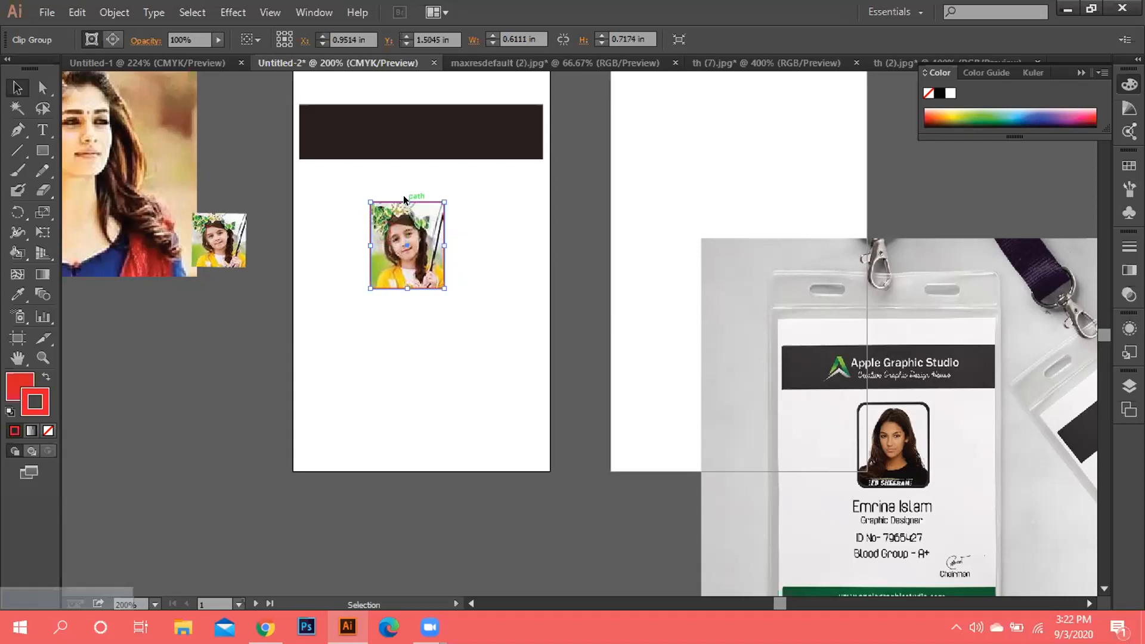
drag(405, 238, 417, 240)
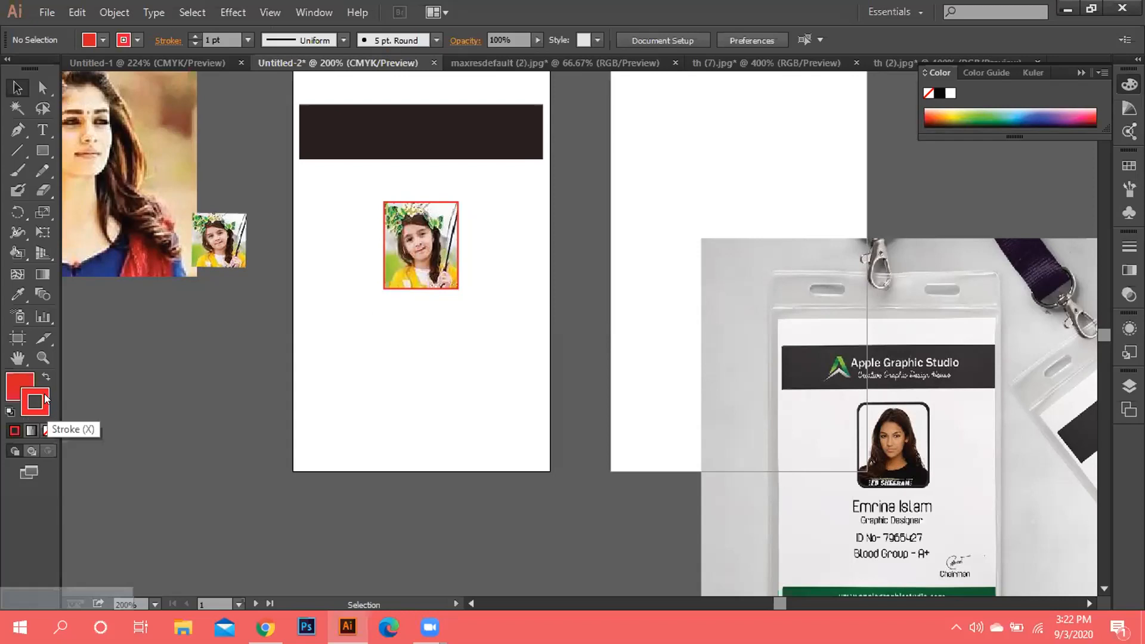
double_click(37, 401)
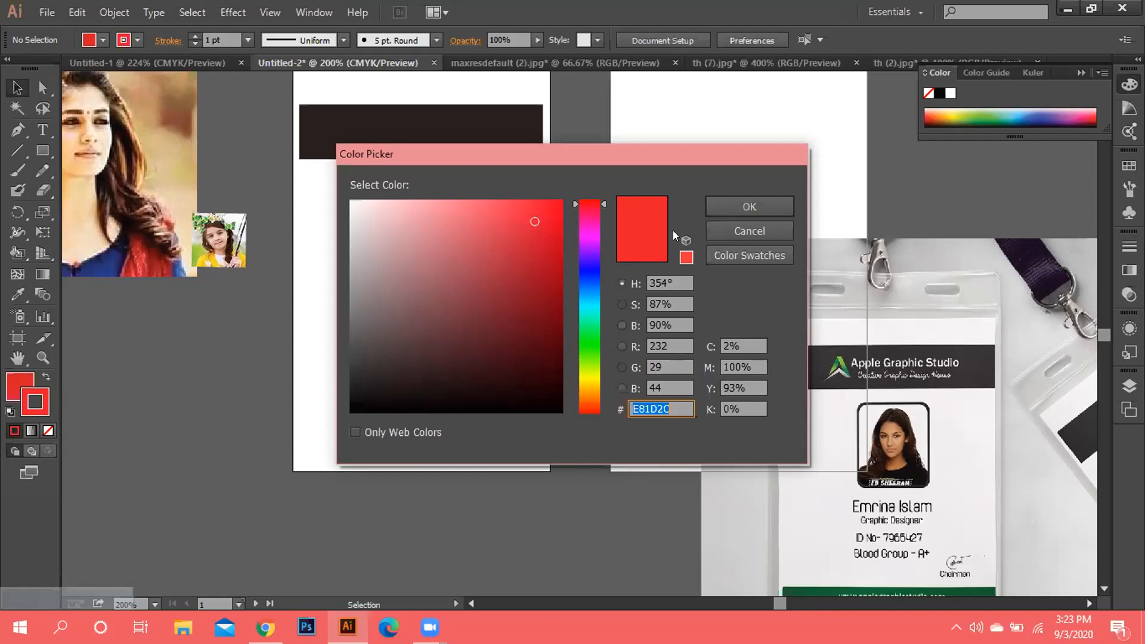
click(730, 227)
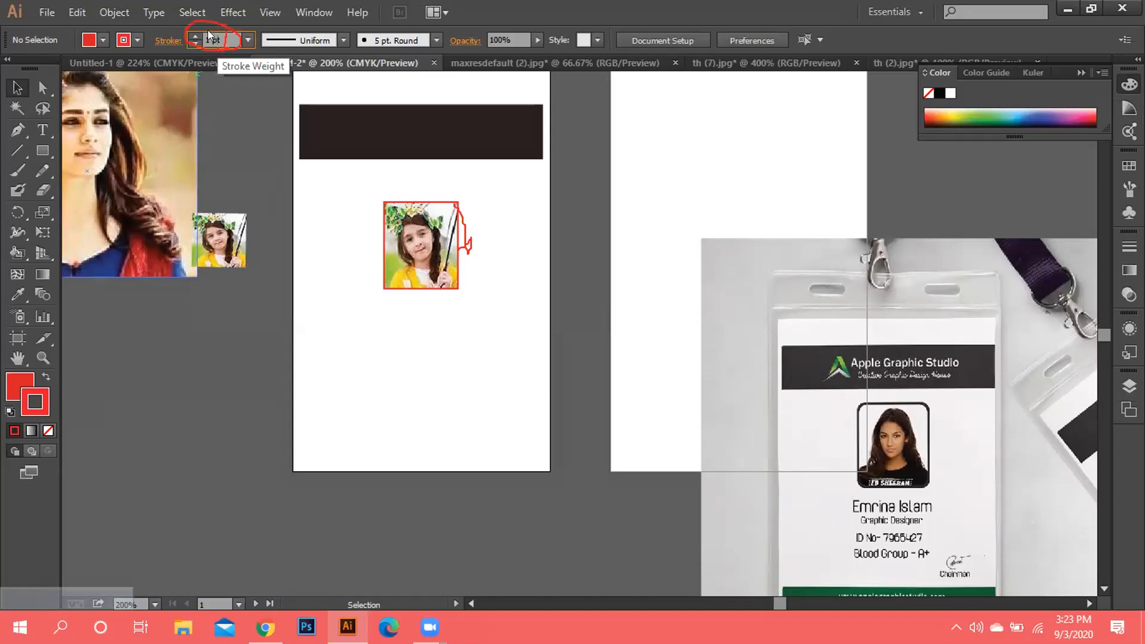
Enter 3 pt in the Stroke Weight field, then change it to 5 pt.
click(208, 35)
key(BackSpace)
text(3)
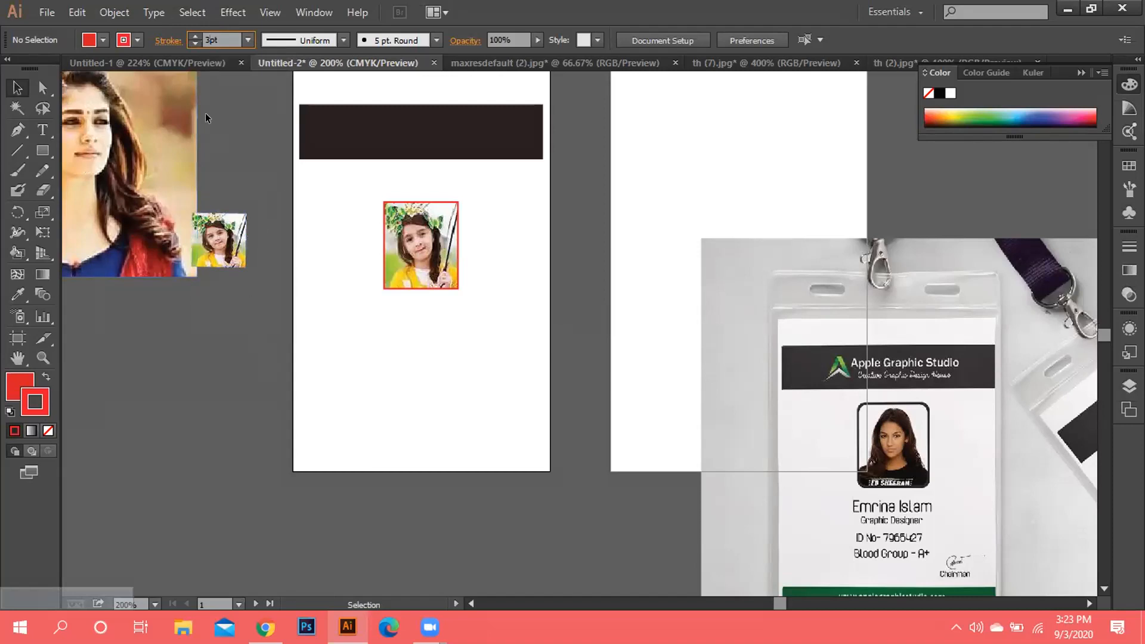
key(Return)
click(207, 37)
key(BackSpace)
text(3)
key(Return)
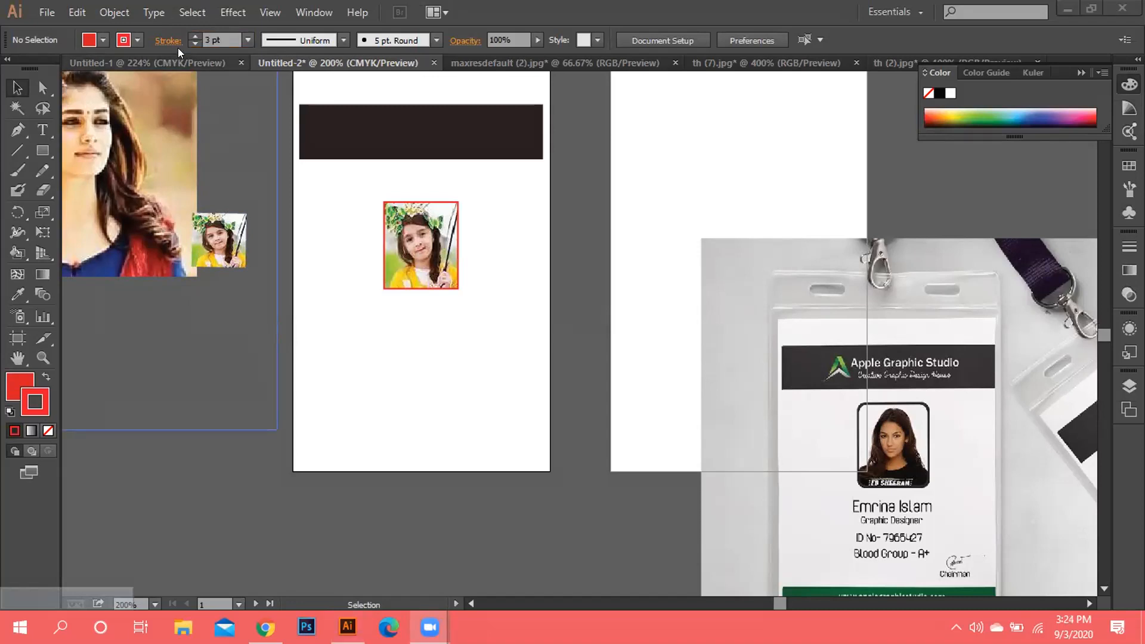
click(174, 49)
key(BackSpace)
text(5)
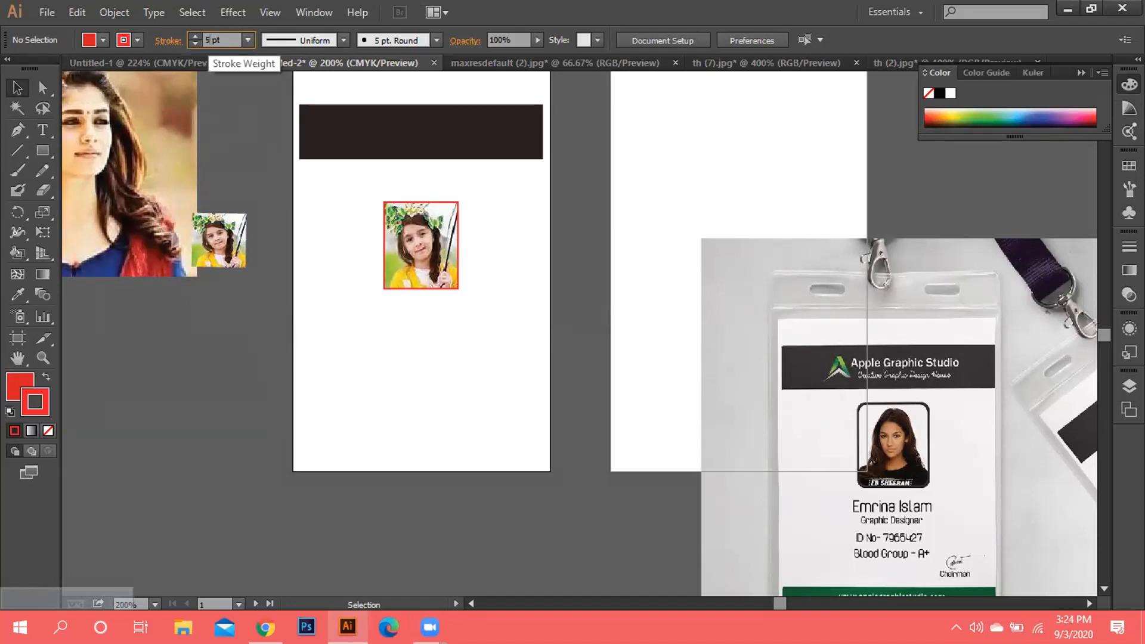
click(263, 157)
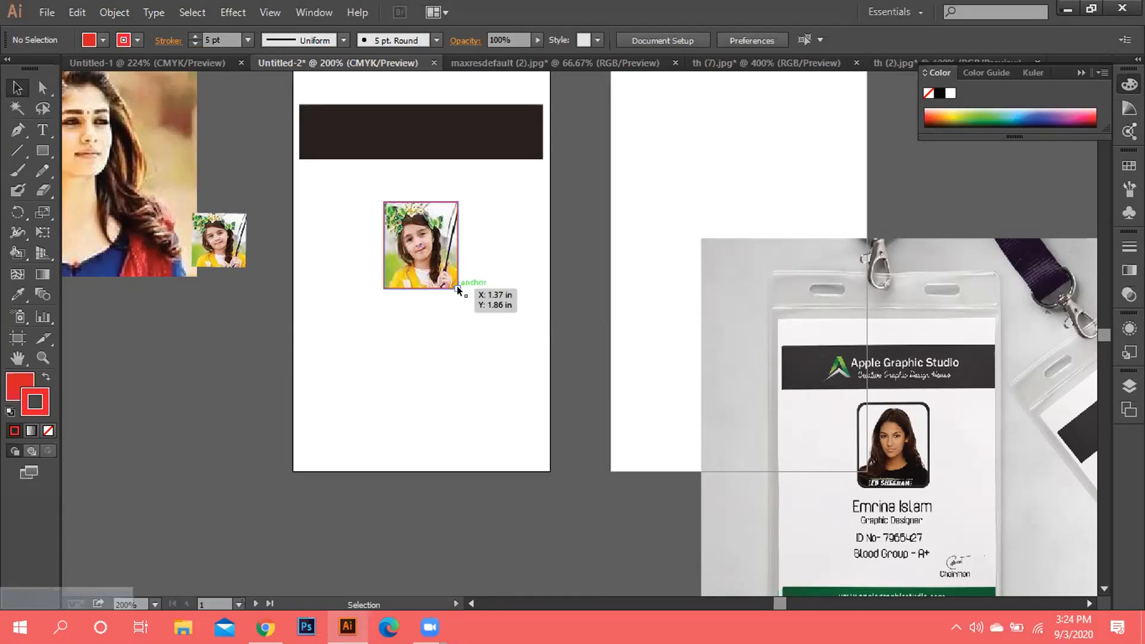
Marquee-select around the photo area, then select the dark header bar.
drag(333, 165, 567, 342)
click(315, 140)
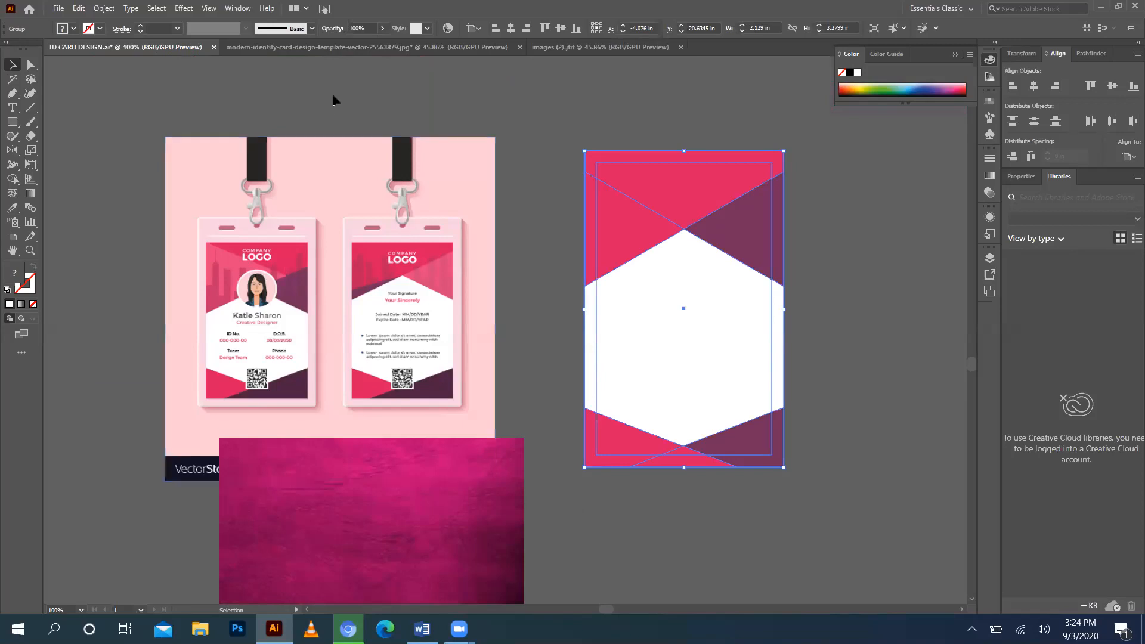
Drag the pink texture over the mockup's lower part and select the red card shape group.
mouse_move(273, 627)
drag(399, 477, 421, 224)
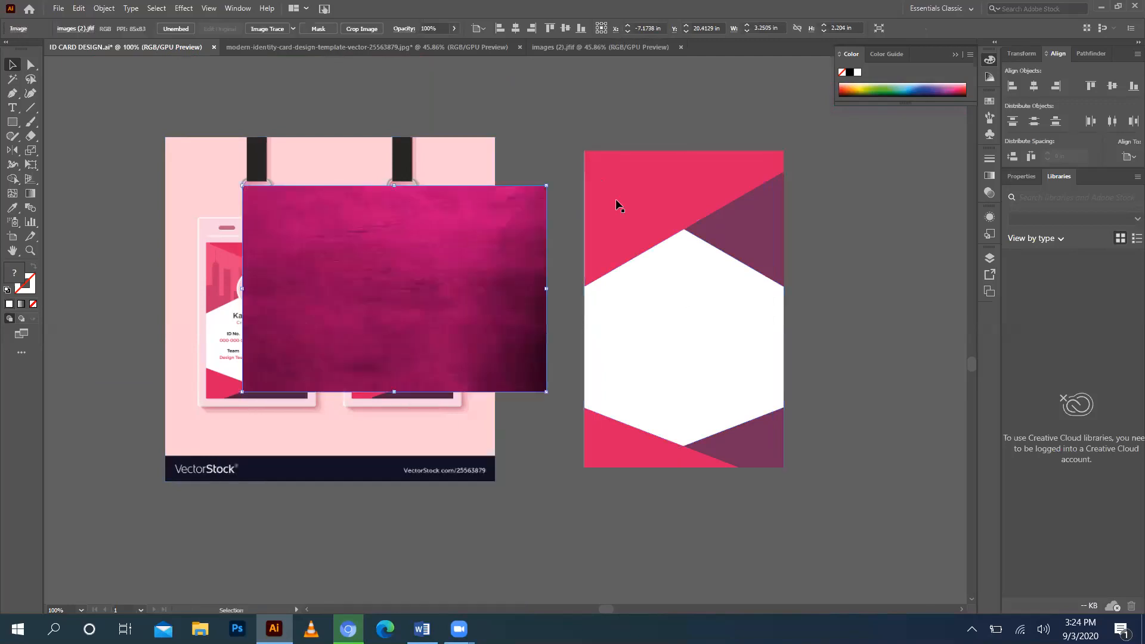
drag(526, 307, 488, 507)
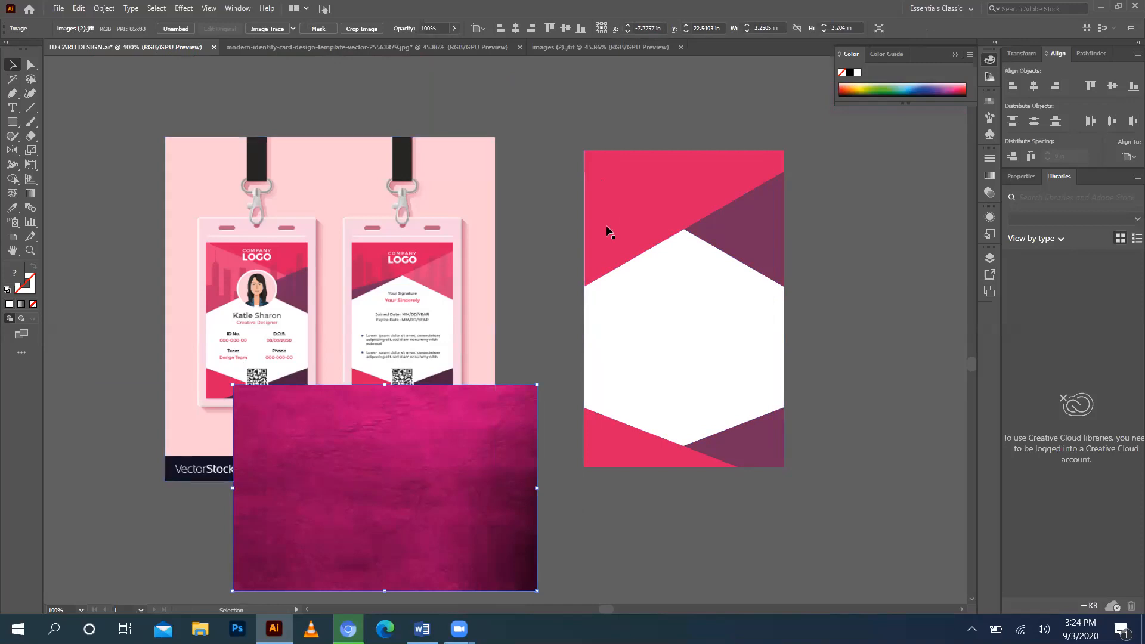
right_click(726, 197)
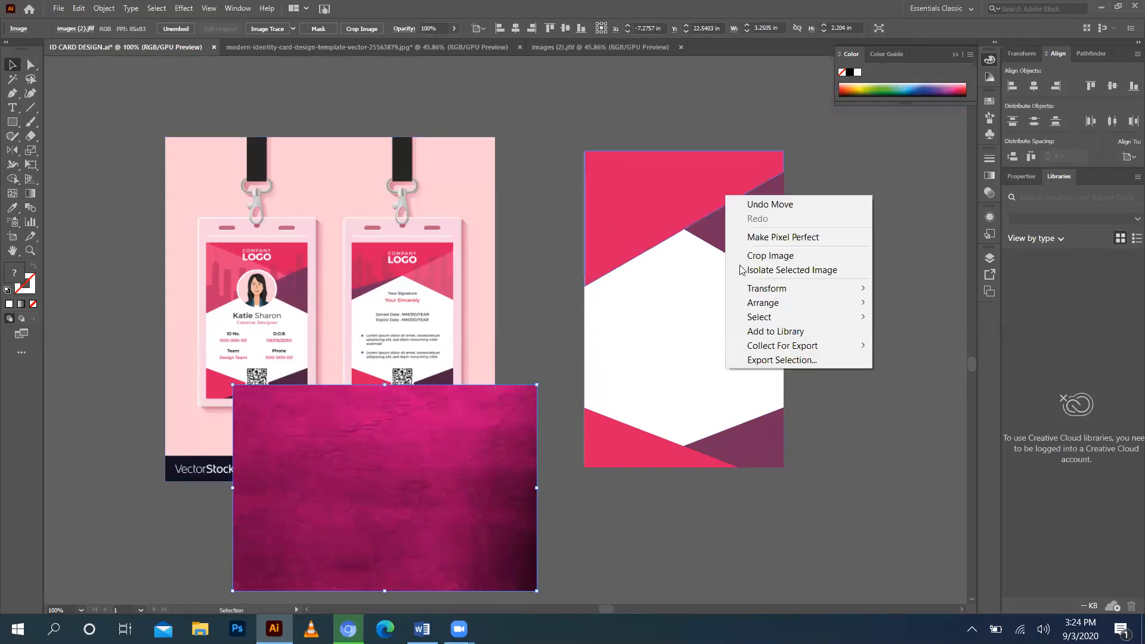
click(620, 215)
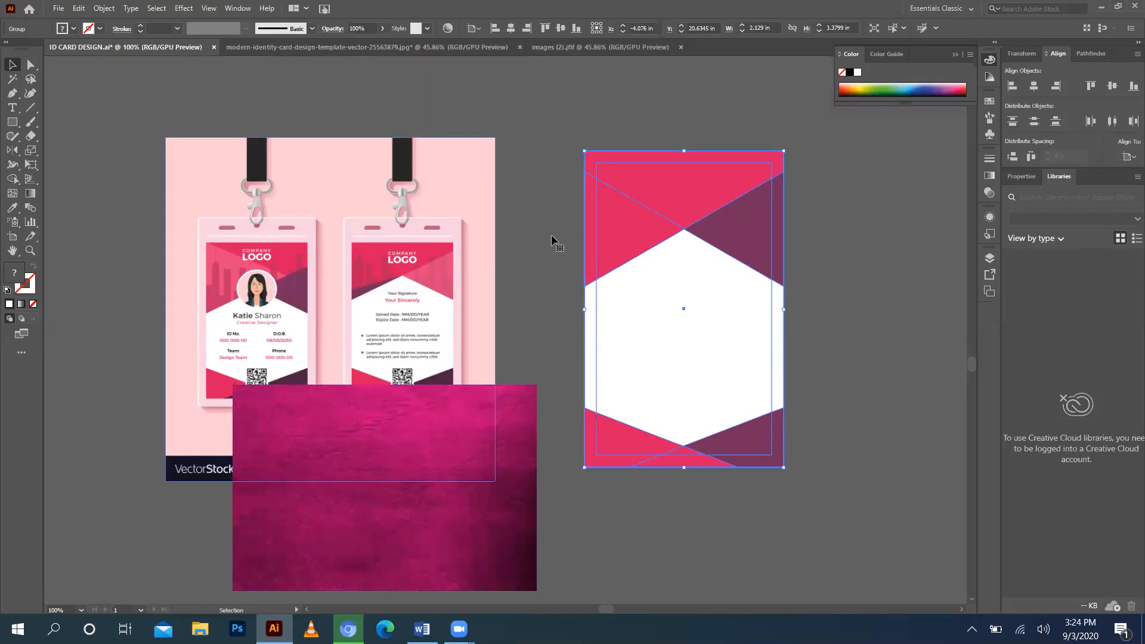
Ungroup the card's pink shapes and move the top triangle group right of the card.
right_click(724, 218)
click(763, 327)
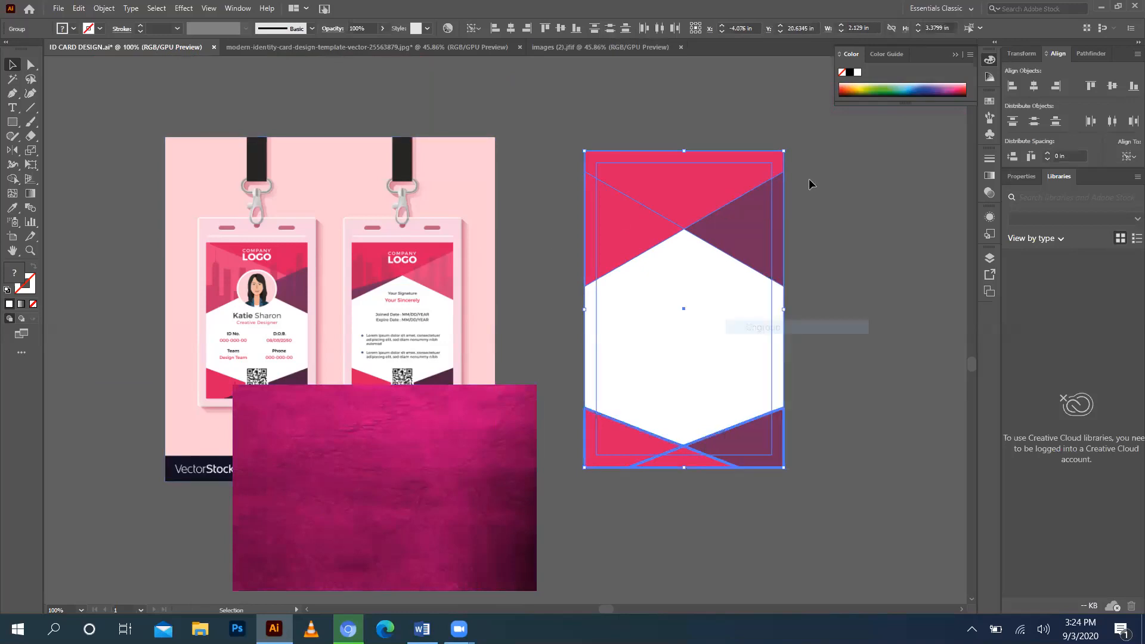
click(811, 184)
drag(879, 166, 887, 164)
Scale the texture to 2.4586 × 1.4491 in and lay it across the card top.
drag(430, 450, 714, 199)
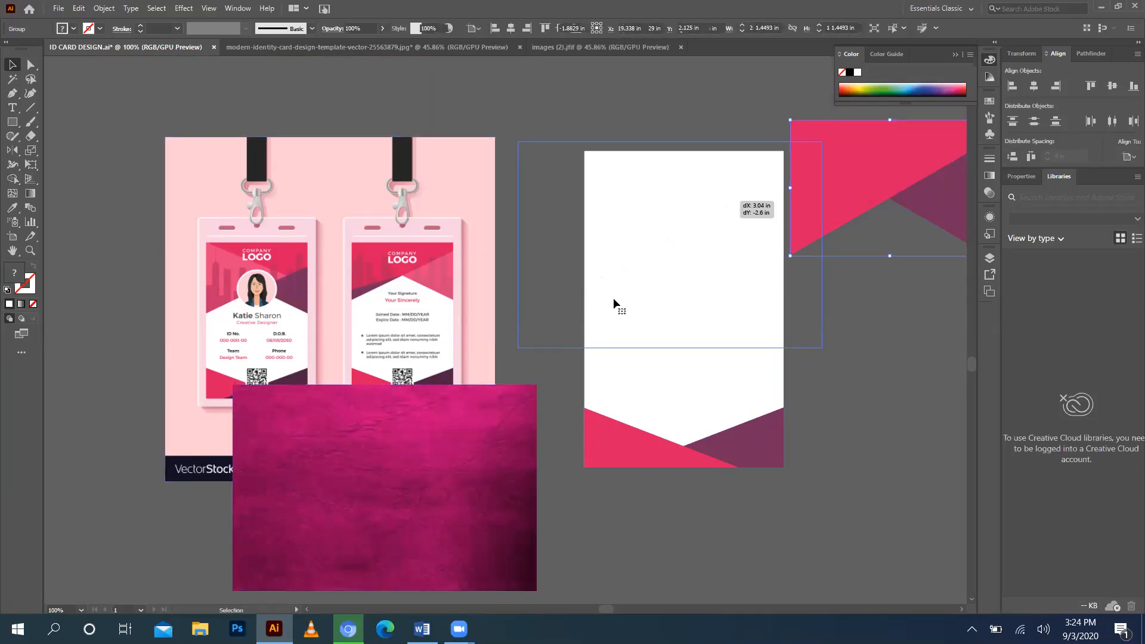
drag(517, 347, 591, 255)
drag(683, 218, 666, 229)
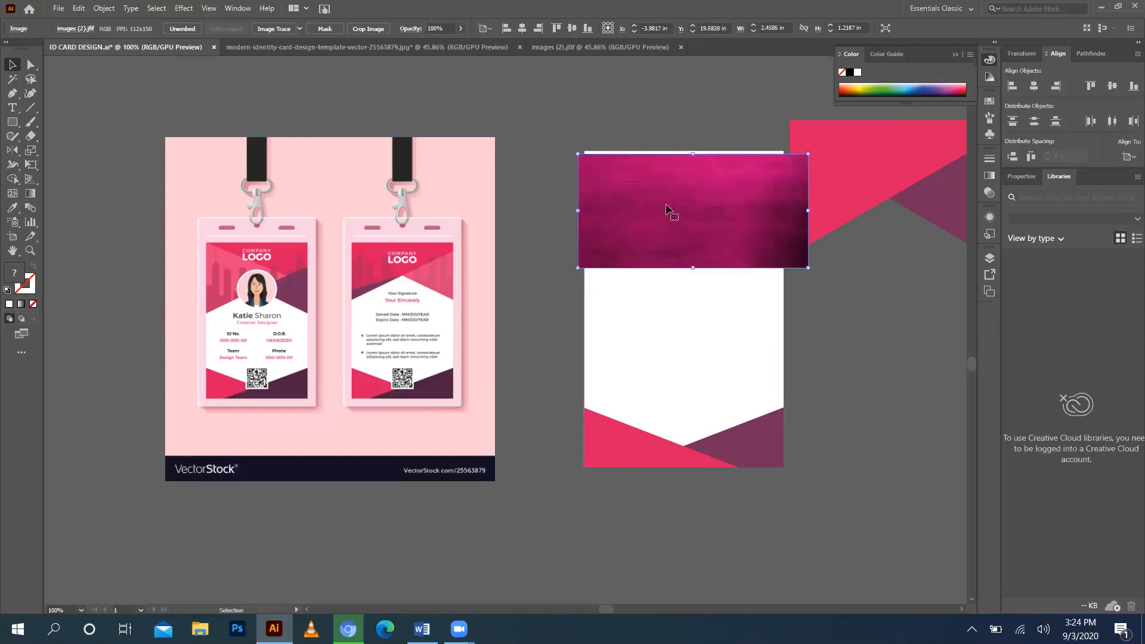
drag(887, 153, 833, 310)
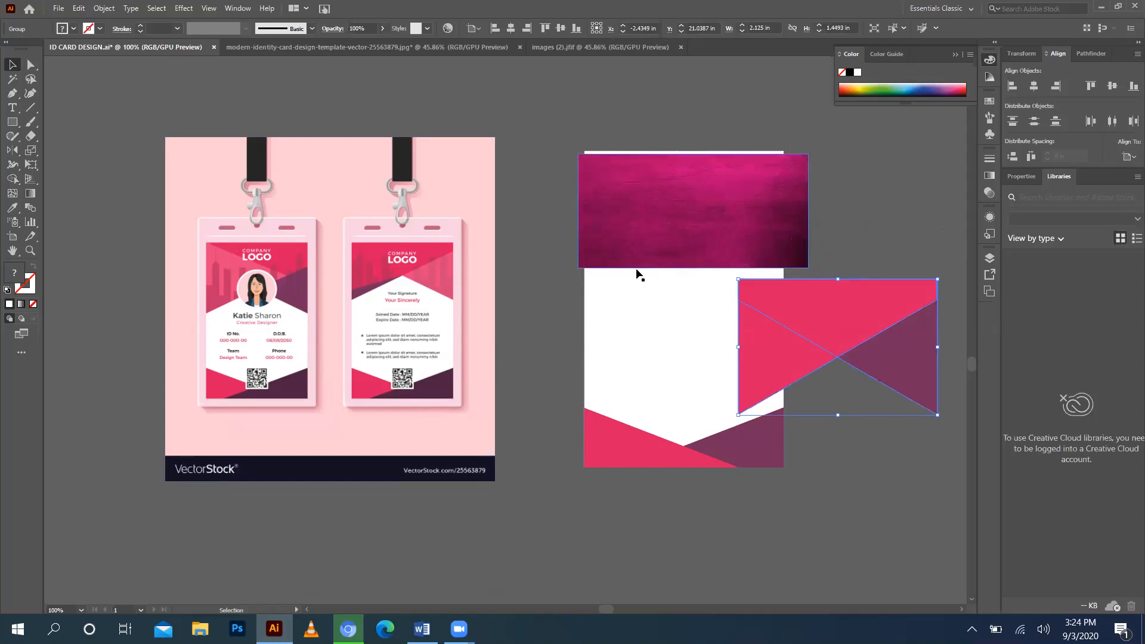
drag(656, 247, 693, 295)
drag(810, 358, 660, 225)
click(672, 314)
key(ctrl+shift+a)
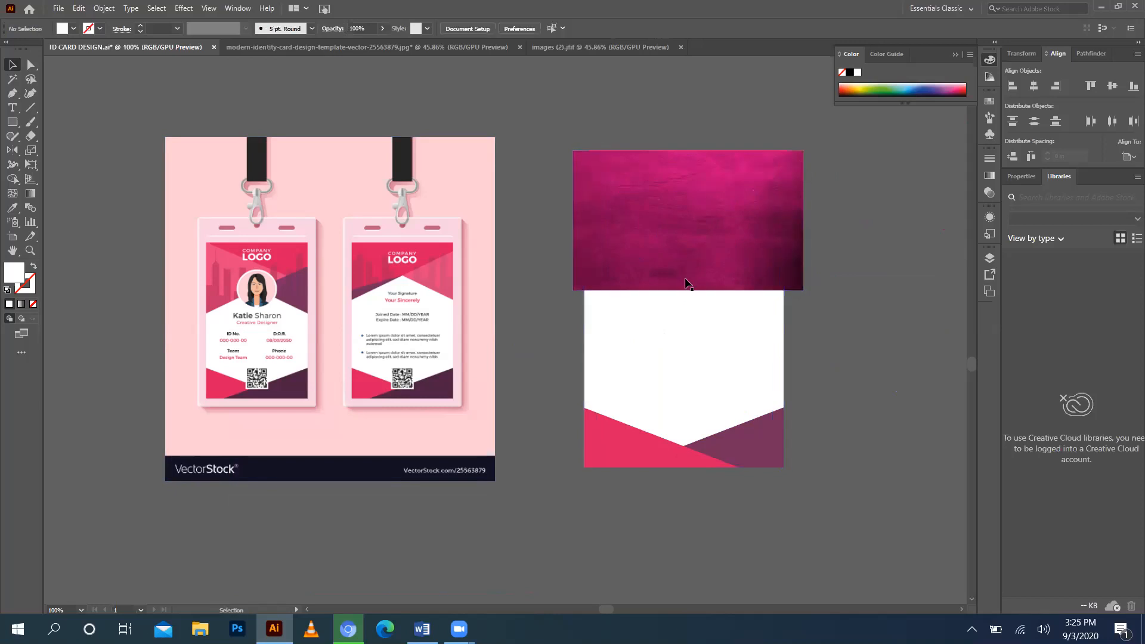
Open Pathfinder and place a spare copy of the triangle group on the mockup.
drag(716, 272, 763, 370)
click(643, 216)
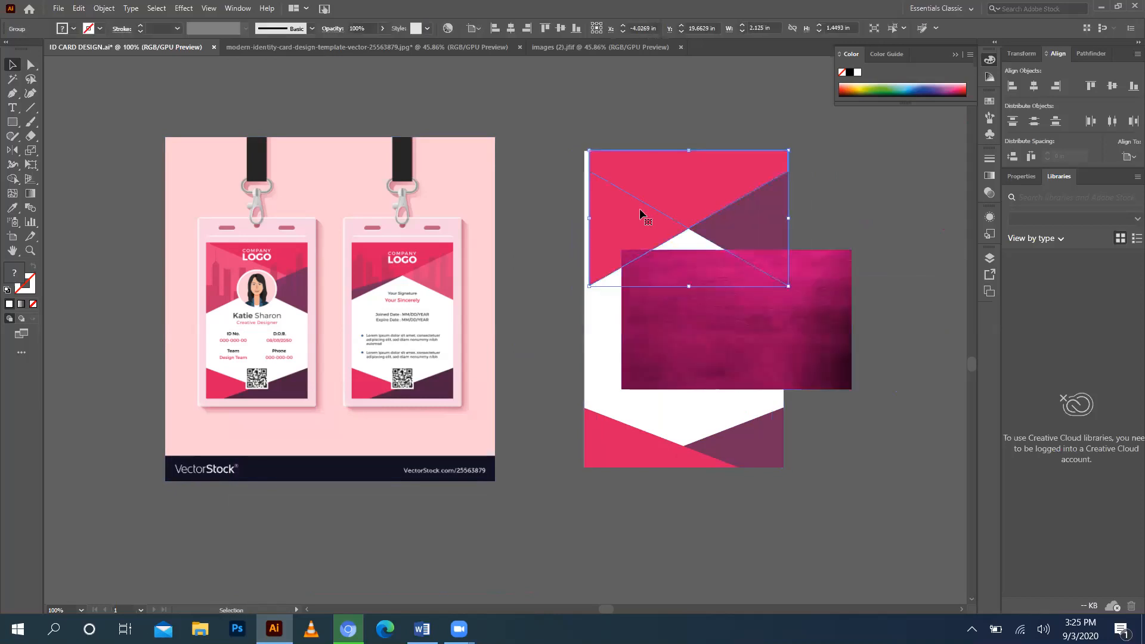
drag(680, 206, 696, 131)
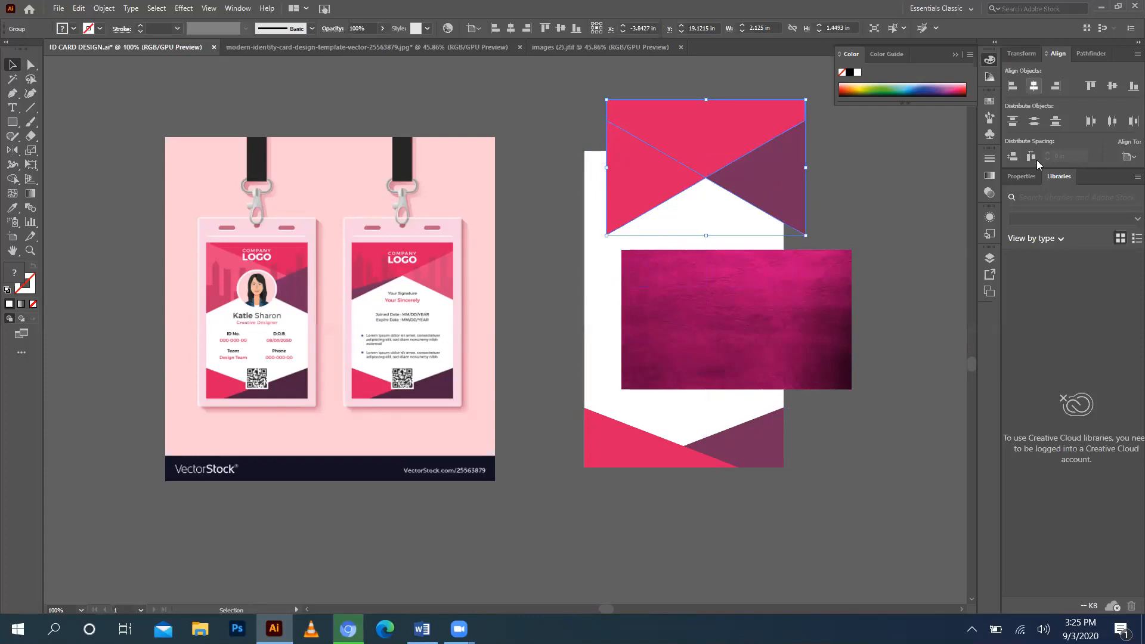
click(1088, 54)
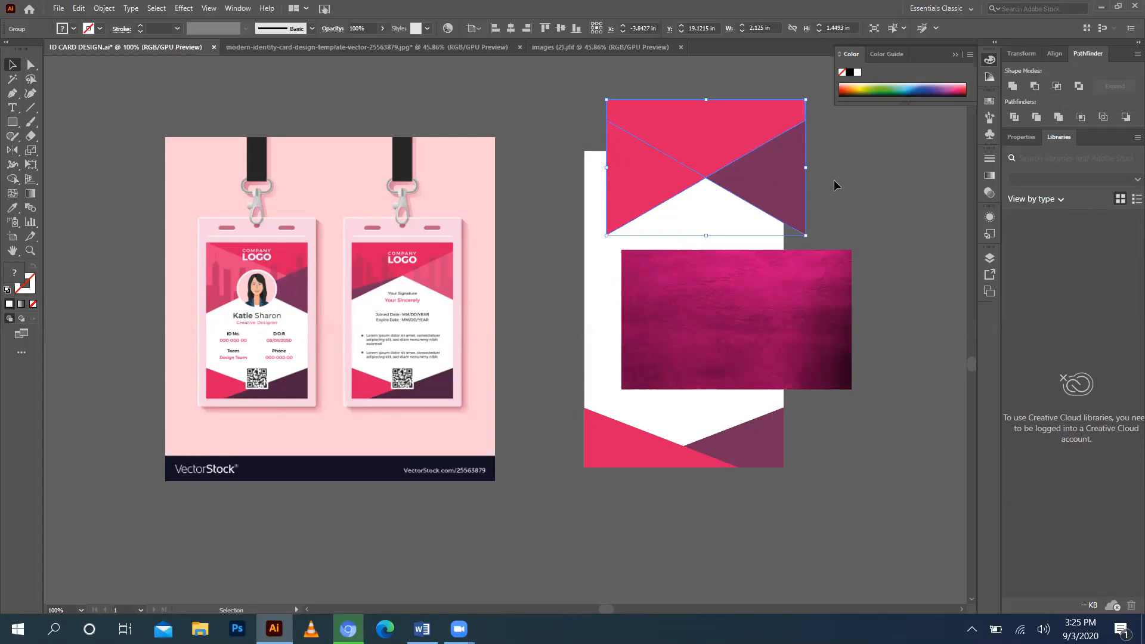
drag(753, 145, 871, 157)
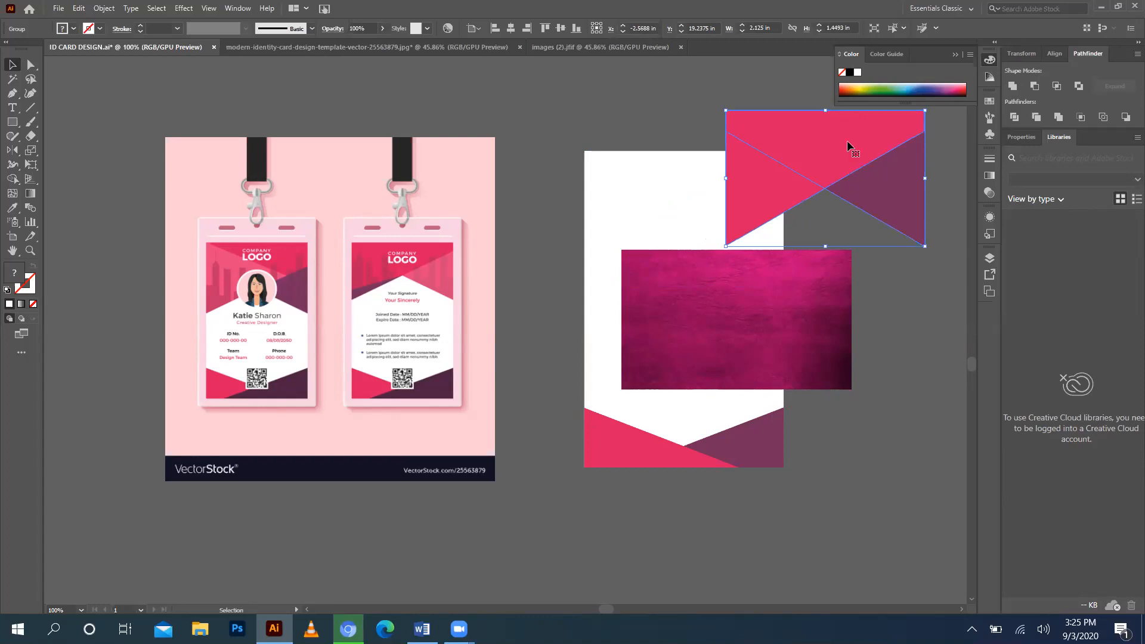
drag(849, 143, 319, 114)
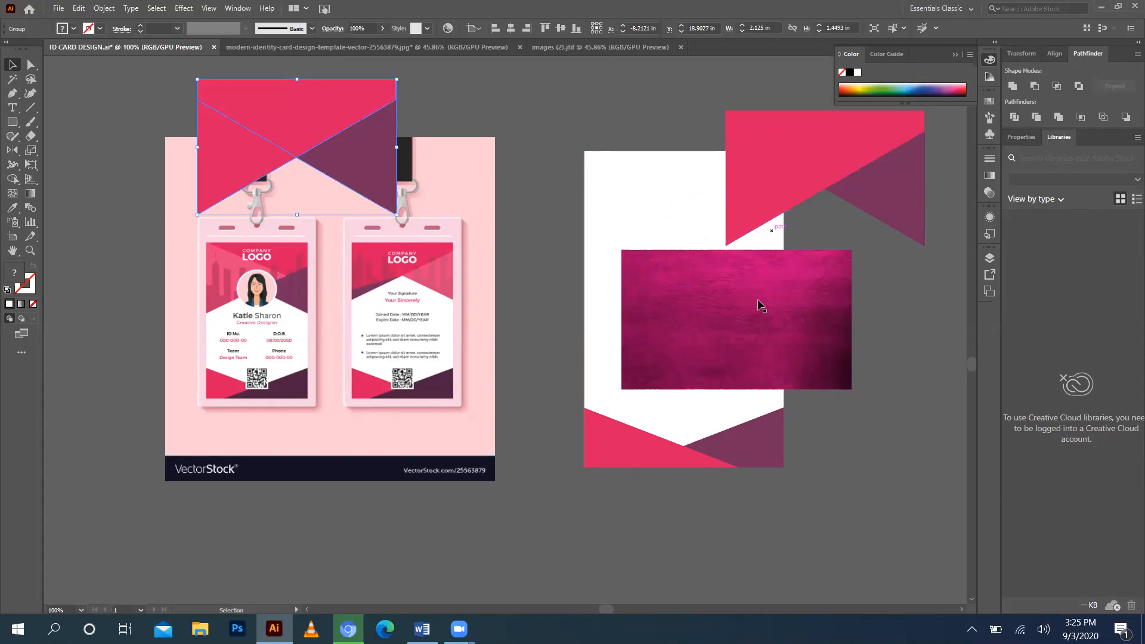
Lay the triangle shape over the texture and bring it to front.
drag(750, 346, 818, 322)
drag(814, 168, 794, 289)
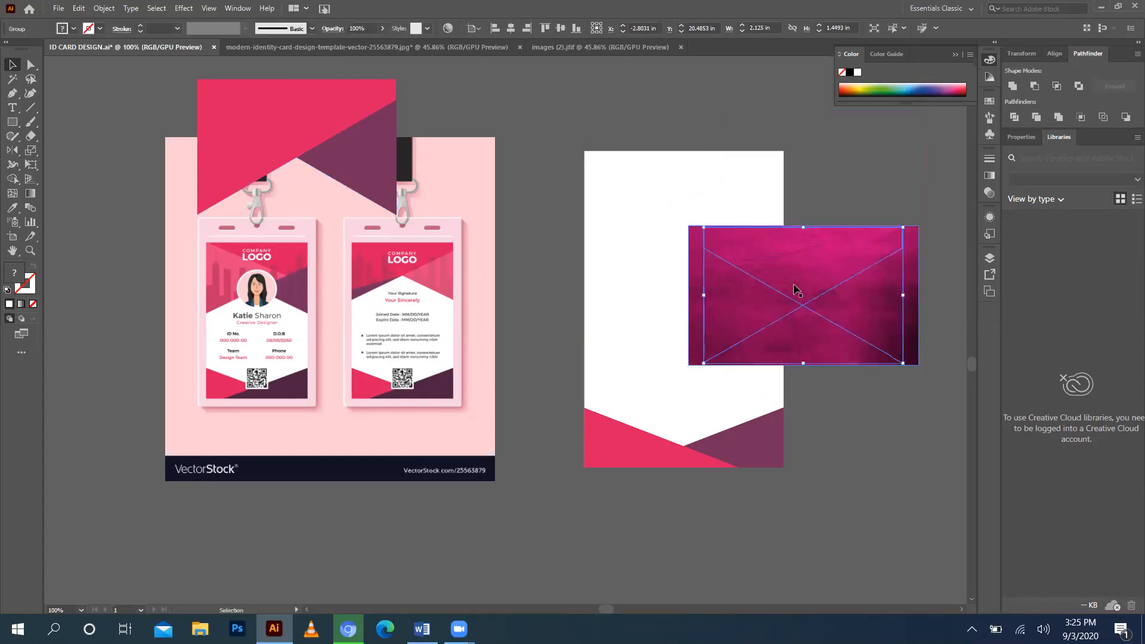
key(ctrl+shift+bracketright)
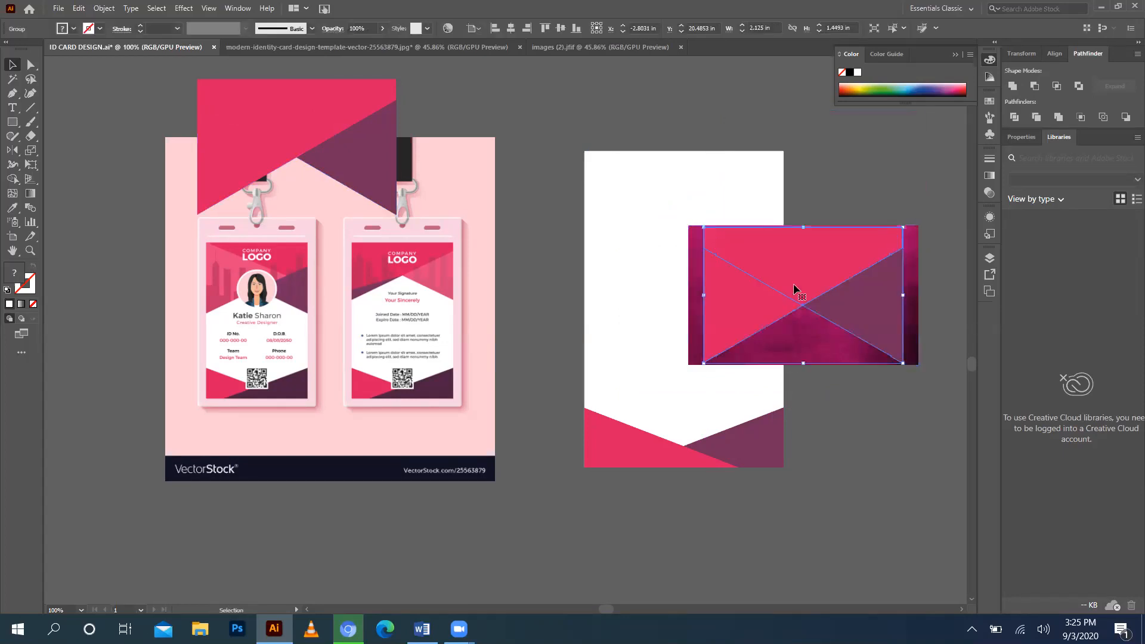
drag(821, 262, 816, 177)
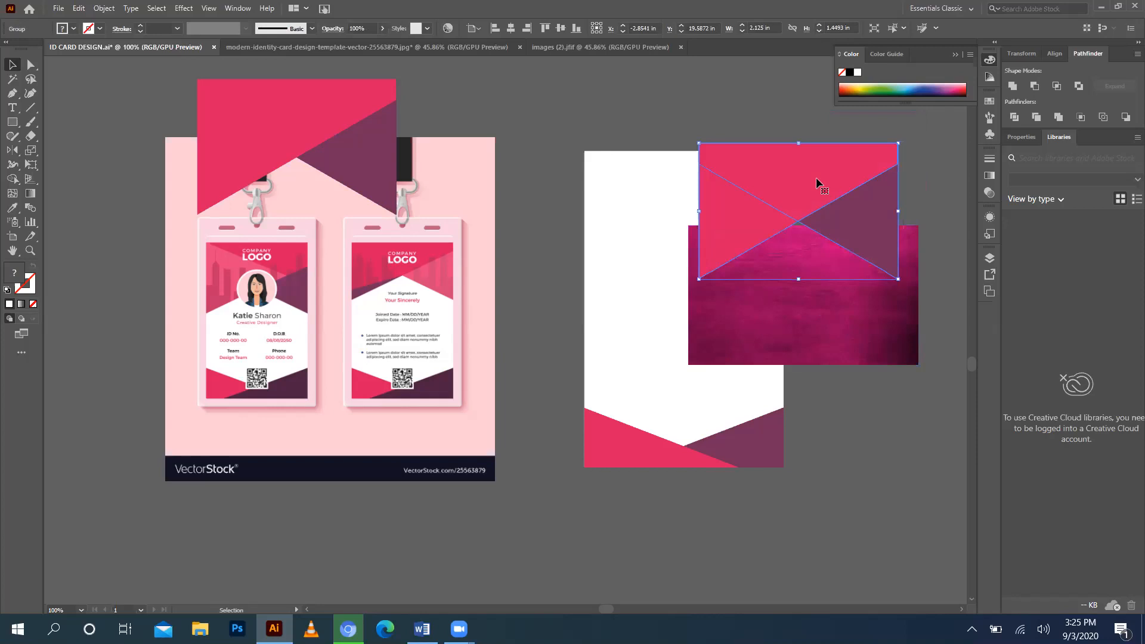
drag(816, 177, 813, 263)
drag(835, 184, 805, 359)
Lift the triangle group off the texture, trial-merge it with Pathfinder Unite, then undo.
right_click(815, 307)
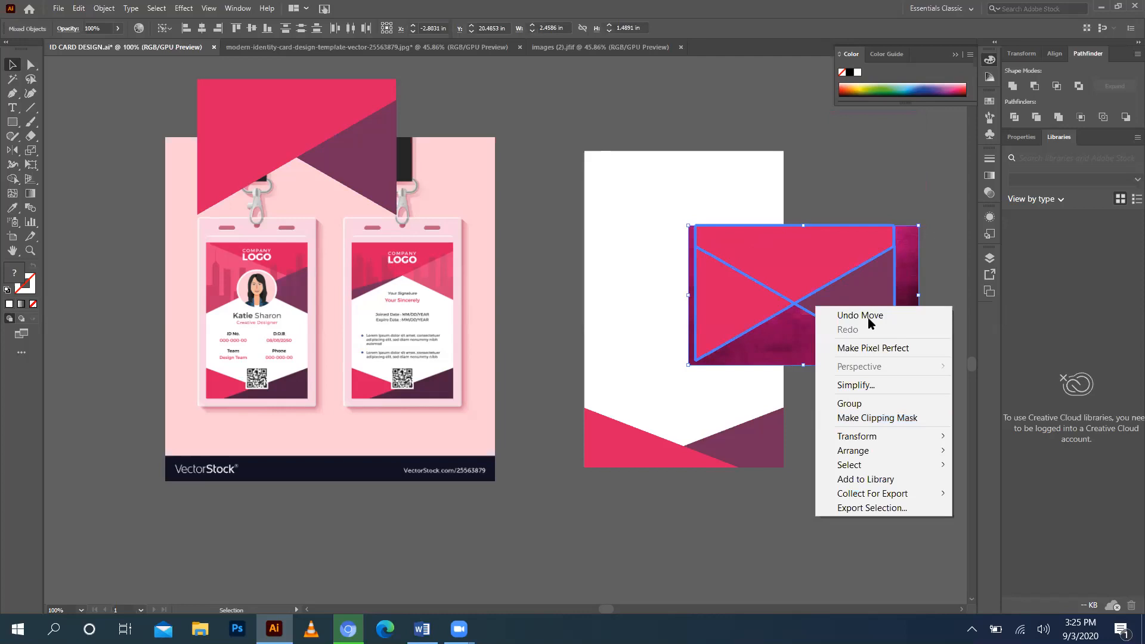
click(854, 170)
drag(839, 272, 821, 112)
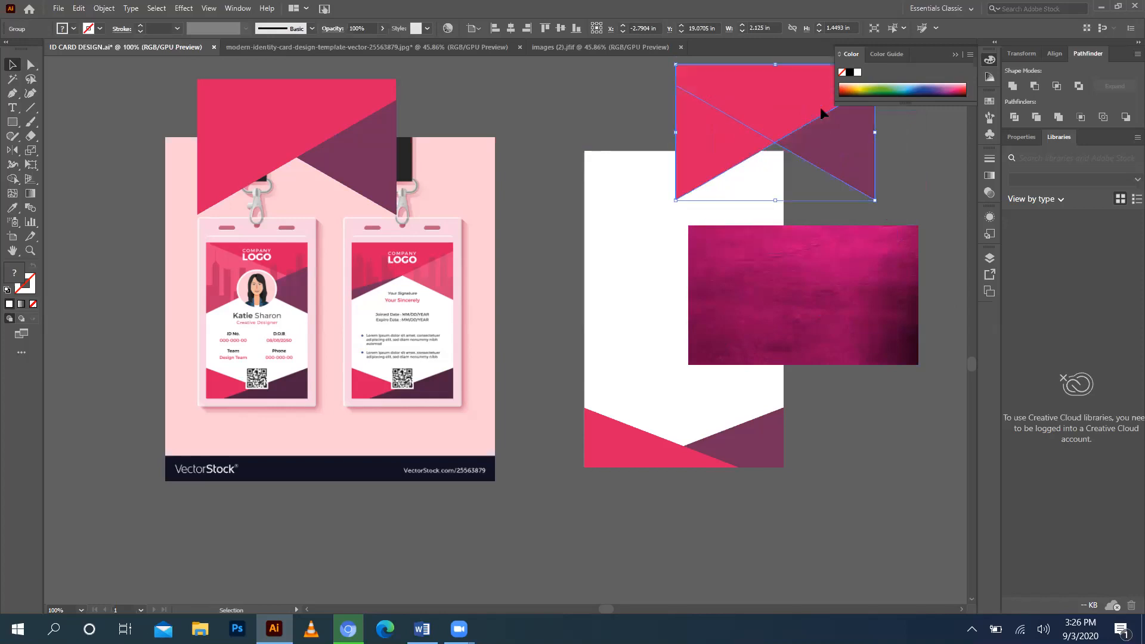
click(1013, 87)
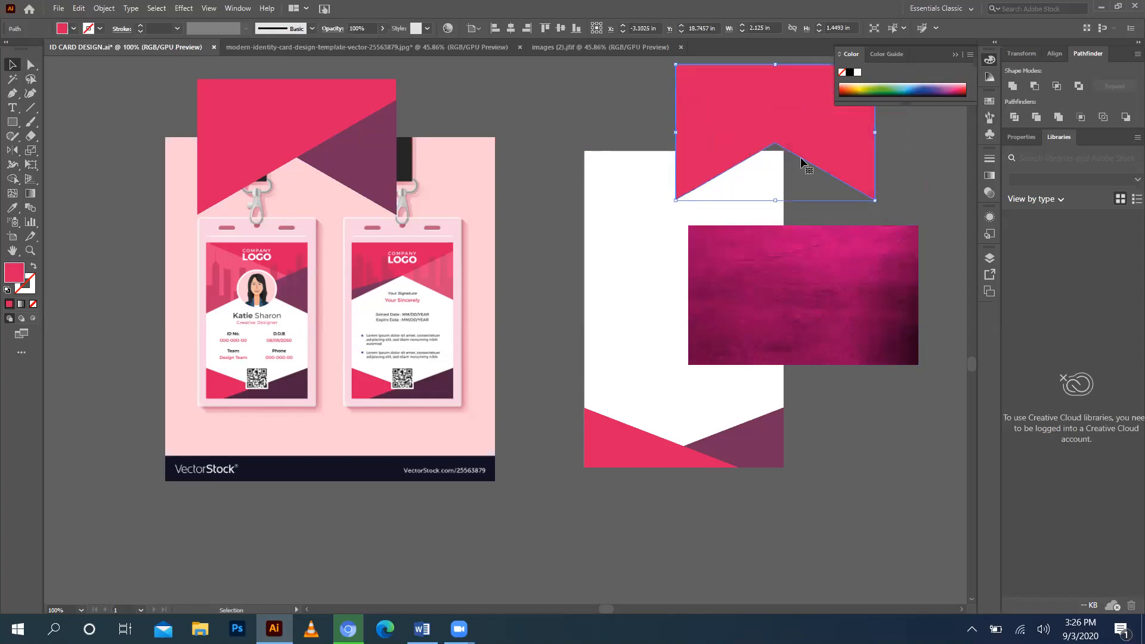
double_click(823, 162)
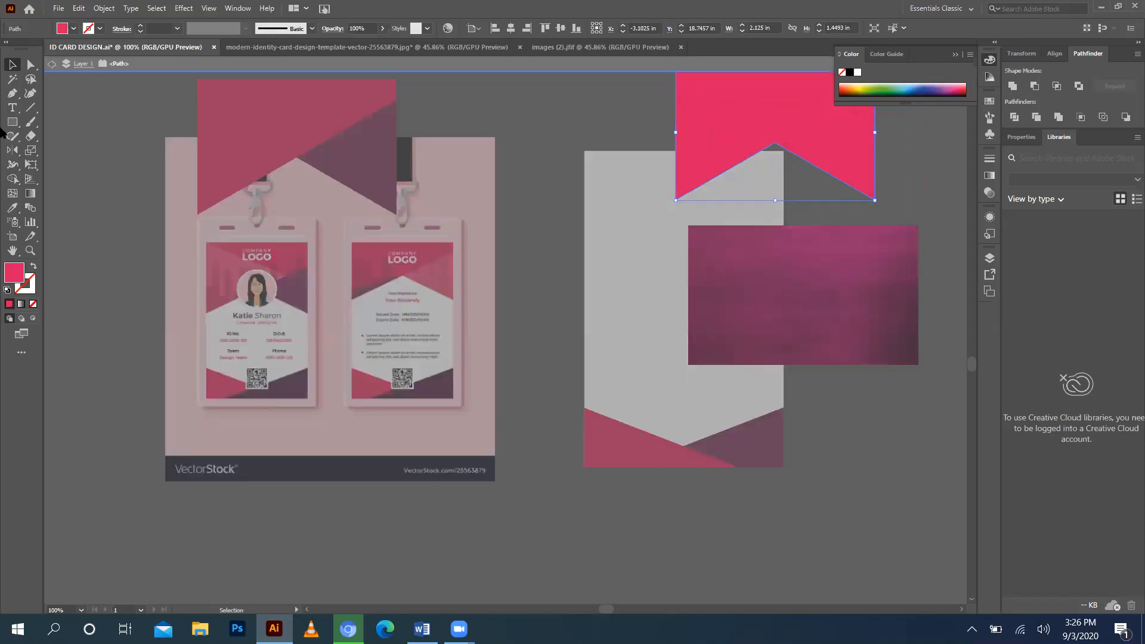
key(ctrl+z)
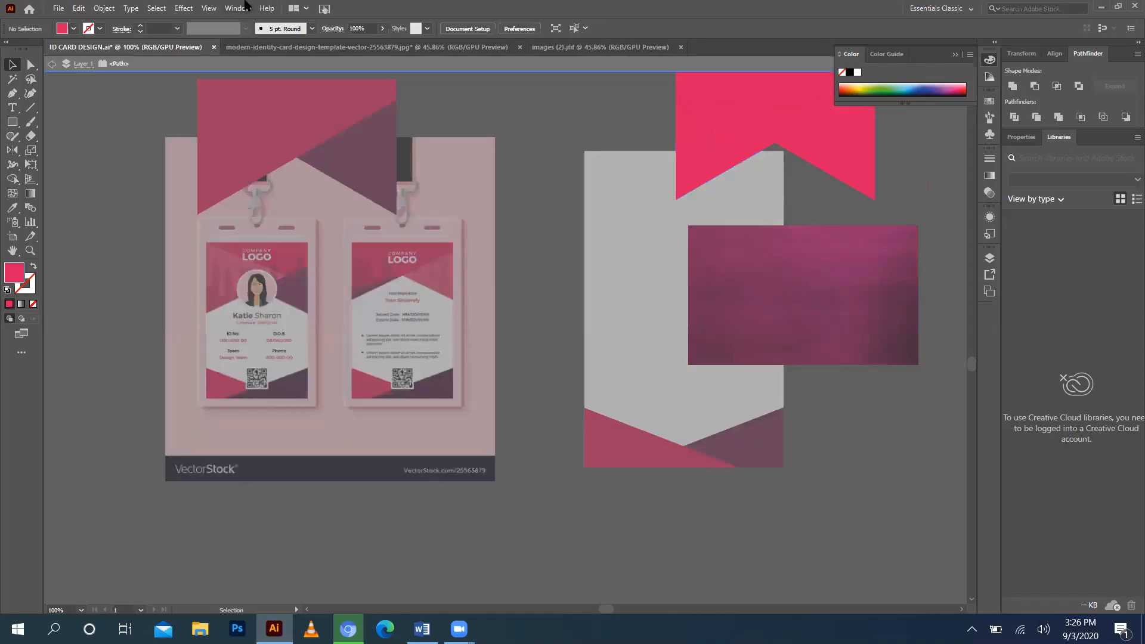
key(Escape)
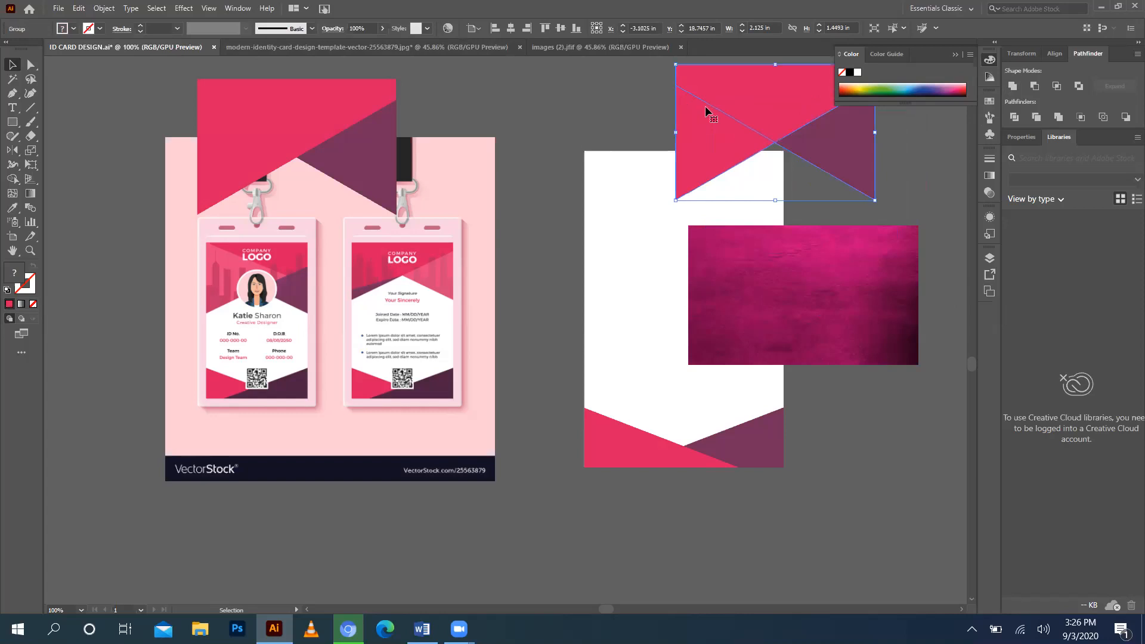
Shift the triangle group slightly right and down, then try Minus Front and undo it.
drag(803, 135, 834, 140)
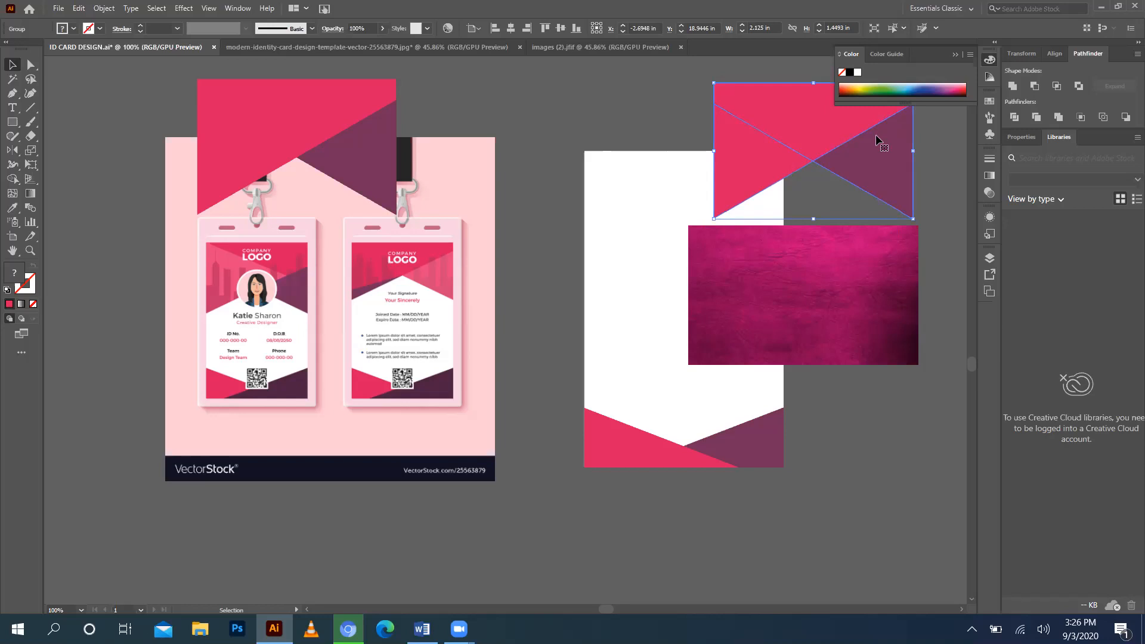
click(1036, 85)
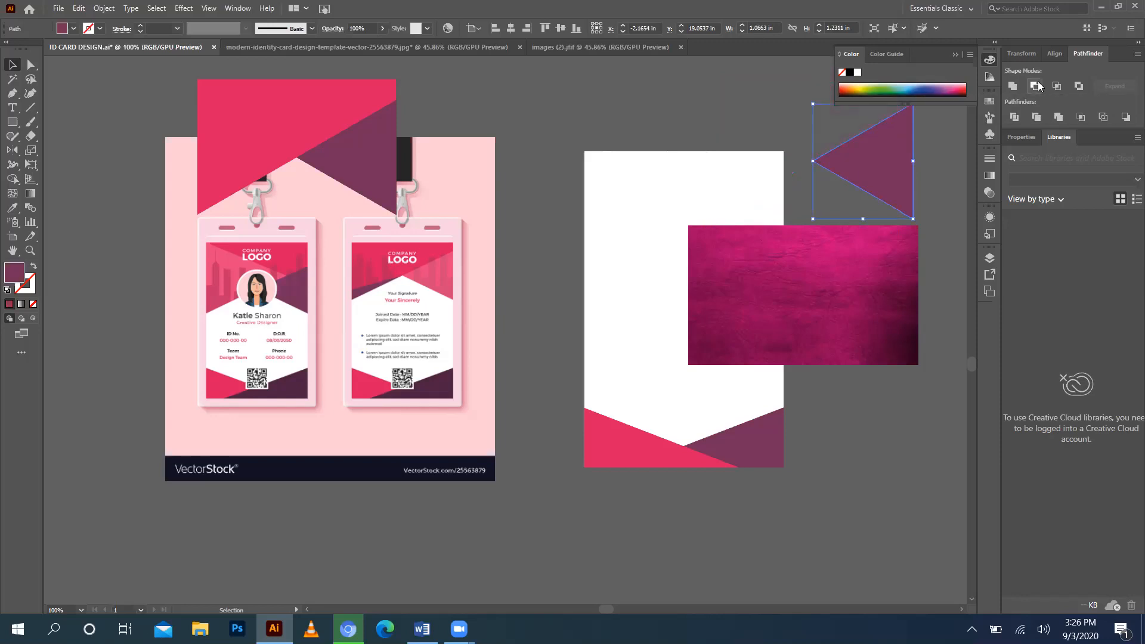
key(ctrl+z)
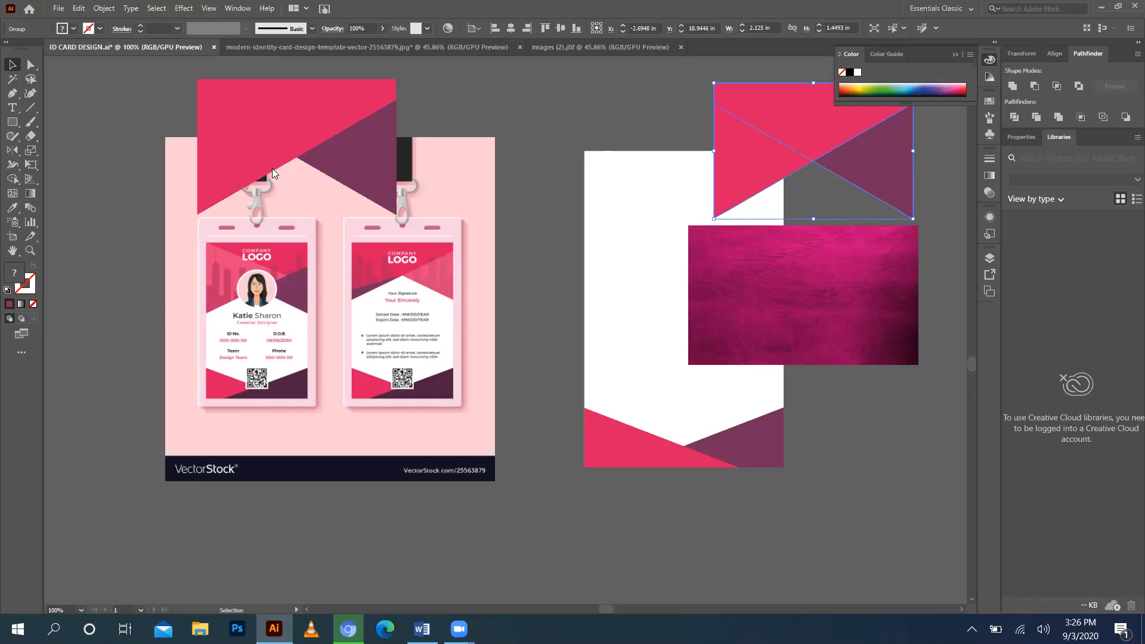
Ungroup the two triangles and nudge the purple triangle into position.
click(10, 179)
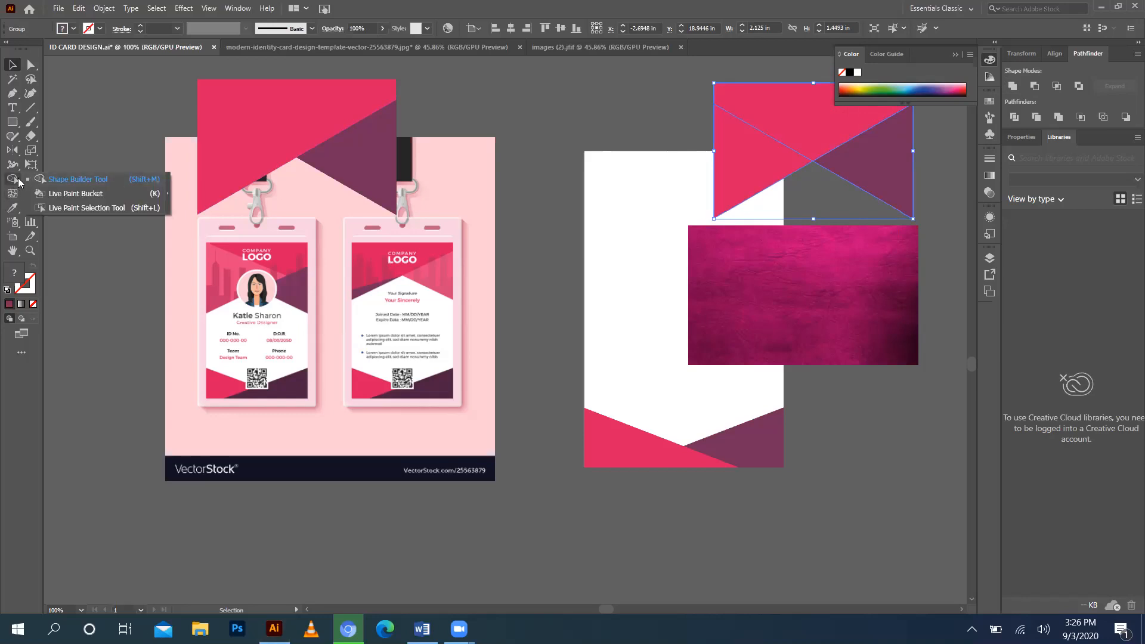
click(90, 156)
drag(736, 112, 715, 109)
right_click(714, 109)
click(793, 219)
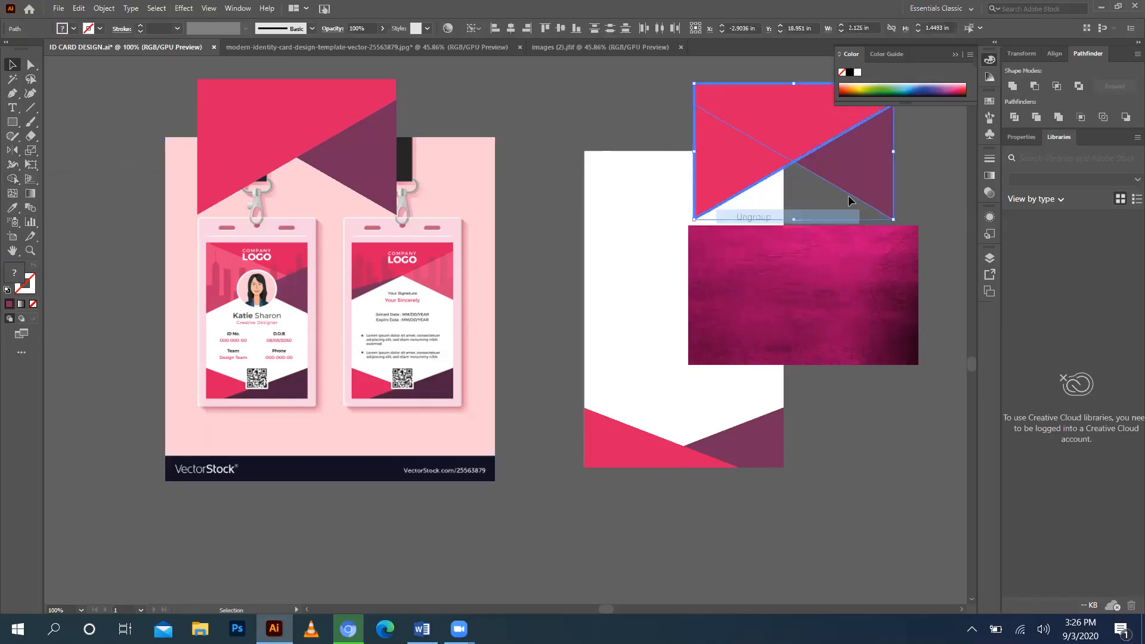
click(850, 200)
drag(858, 182, 874, 180)
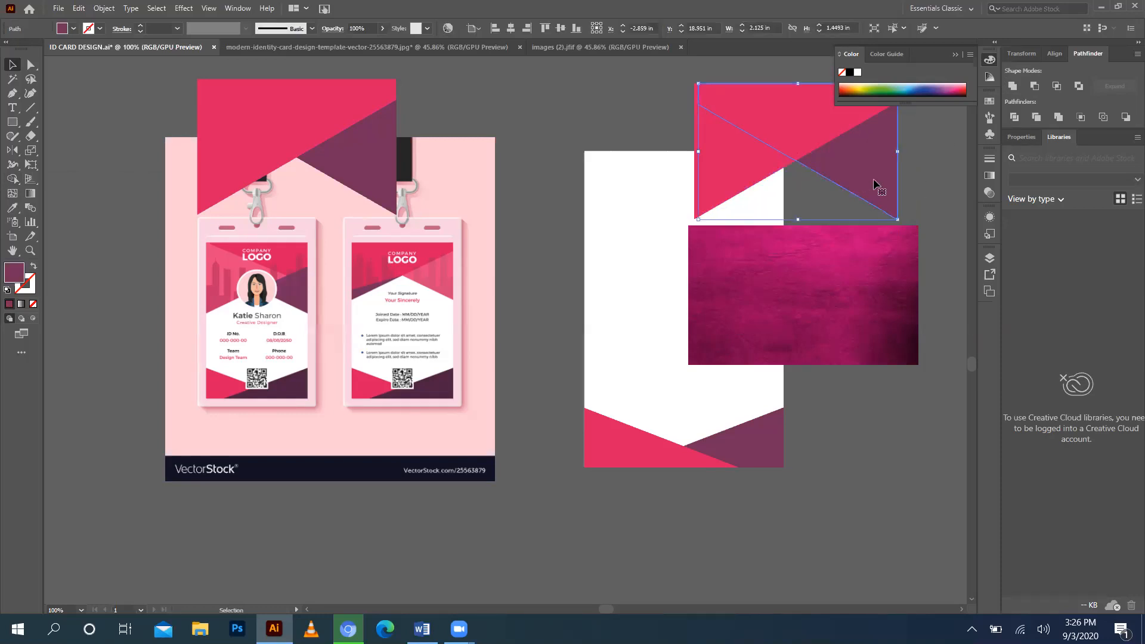
key(Left)
key(Left)
key(Left)
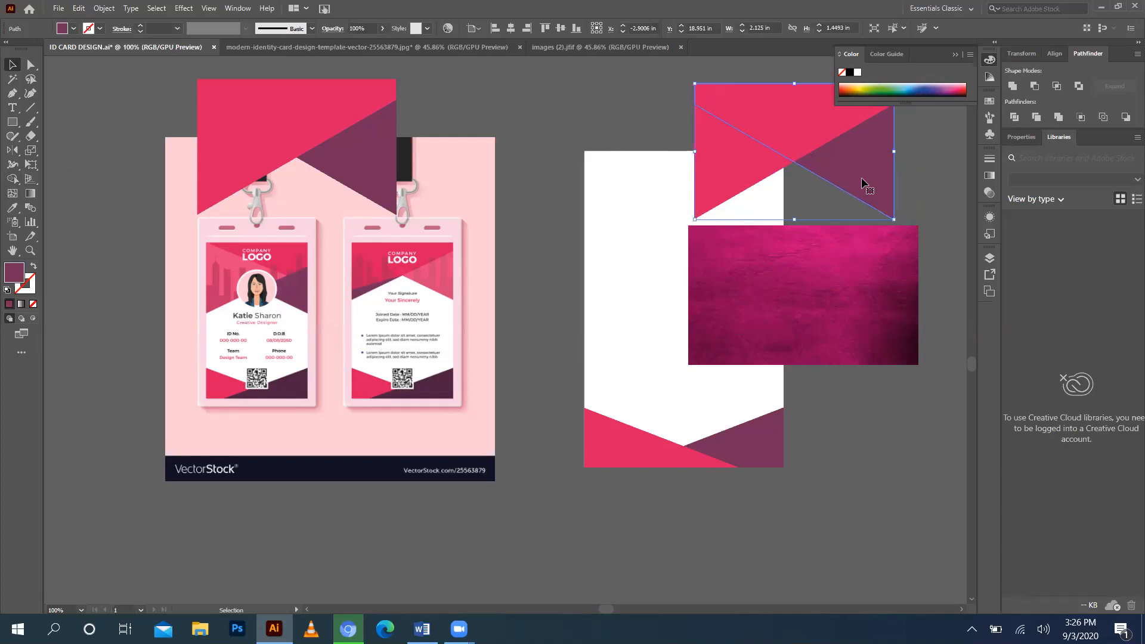
Merge the triangle regions into one notched banner with Shape Builder and drag it over the texture.
click(12, 179)
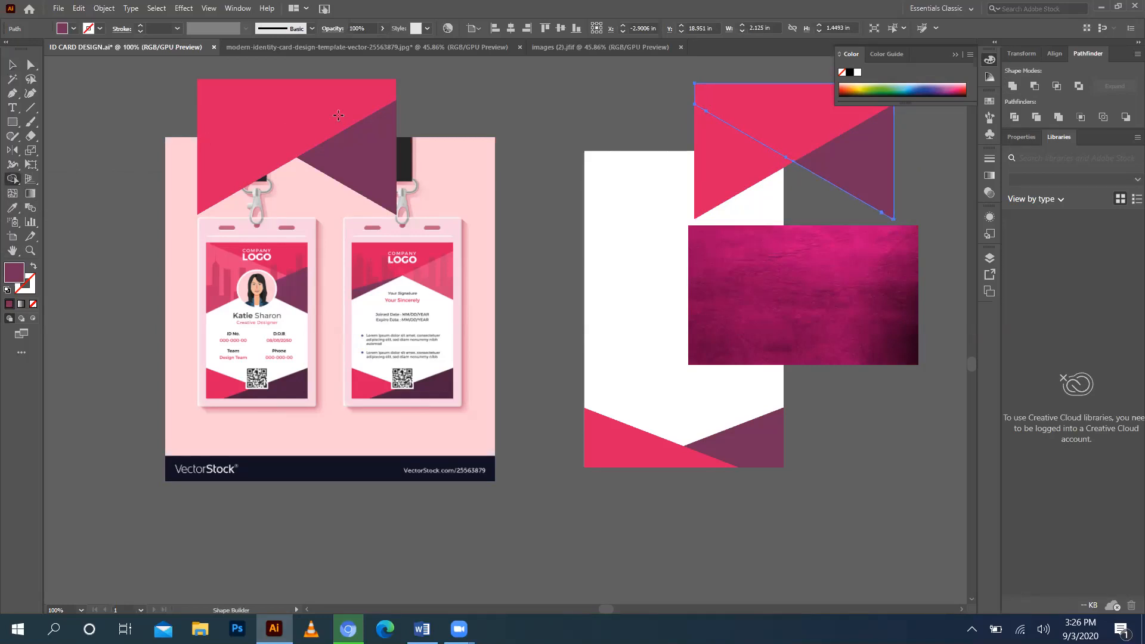
mouse_move(648, 111)
mouse_down()
mouse_move(829, 120)
mouse_move(867, 139)
mouse_move(755, 188)
mouse_move(704, 193)
mouse_move(730, 157)
mouse_move(772, 132)
mouse_up()
click(12, 64)
click(660, 120)
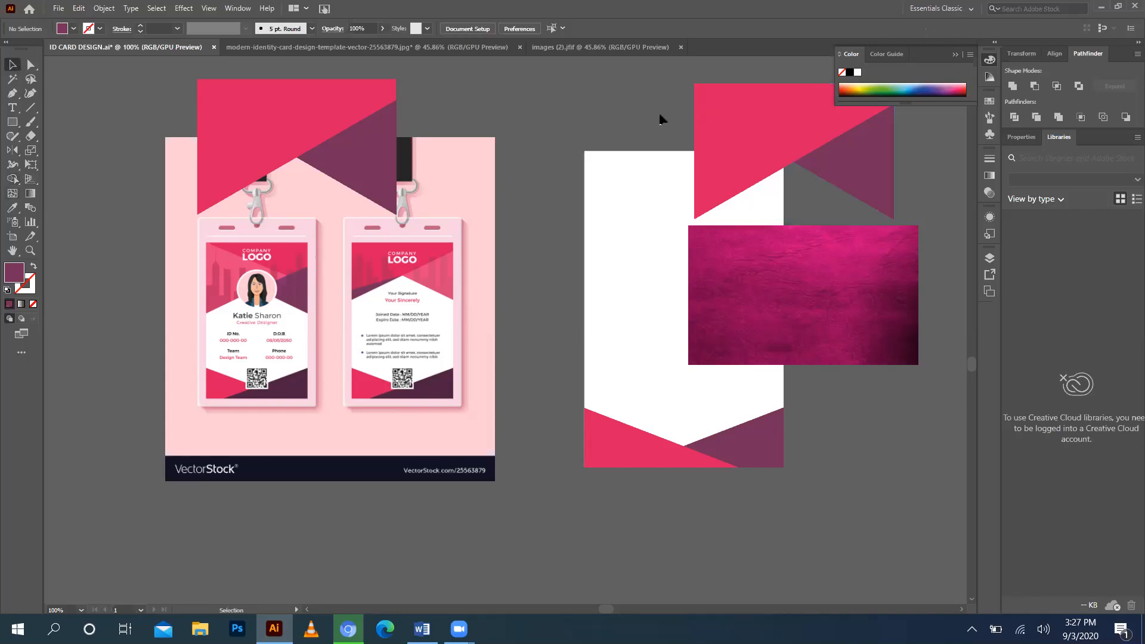
click(897, 156)
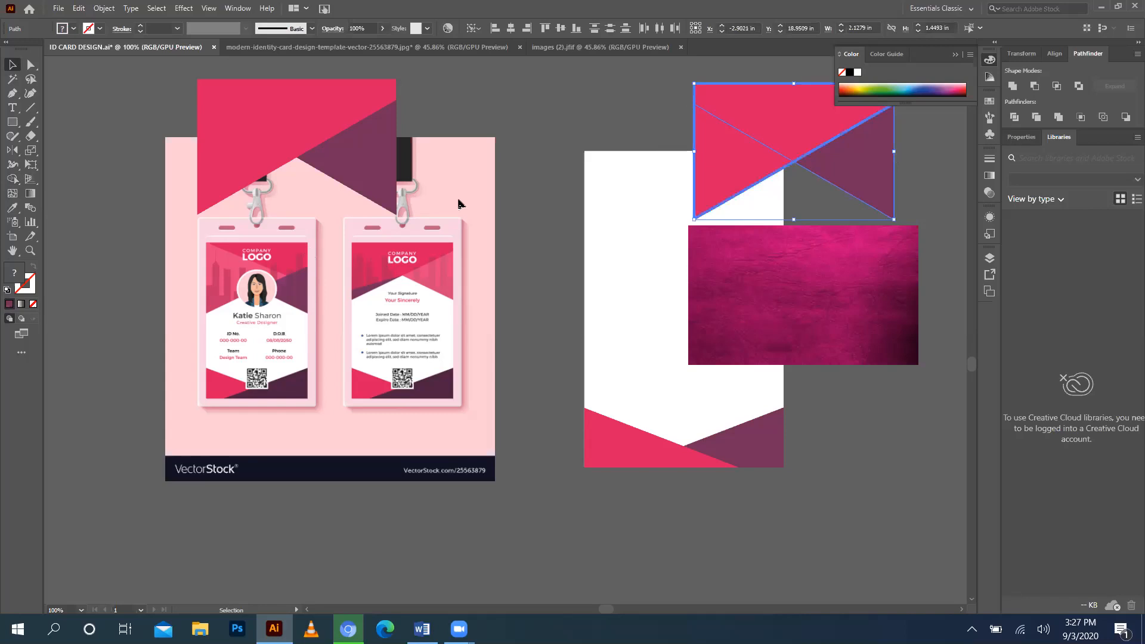
click(16, 185)
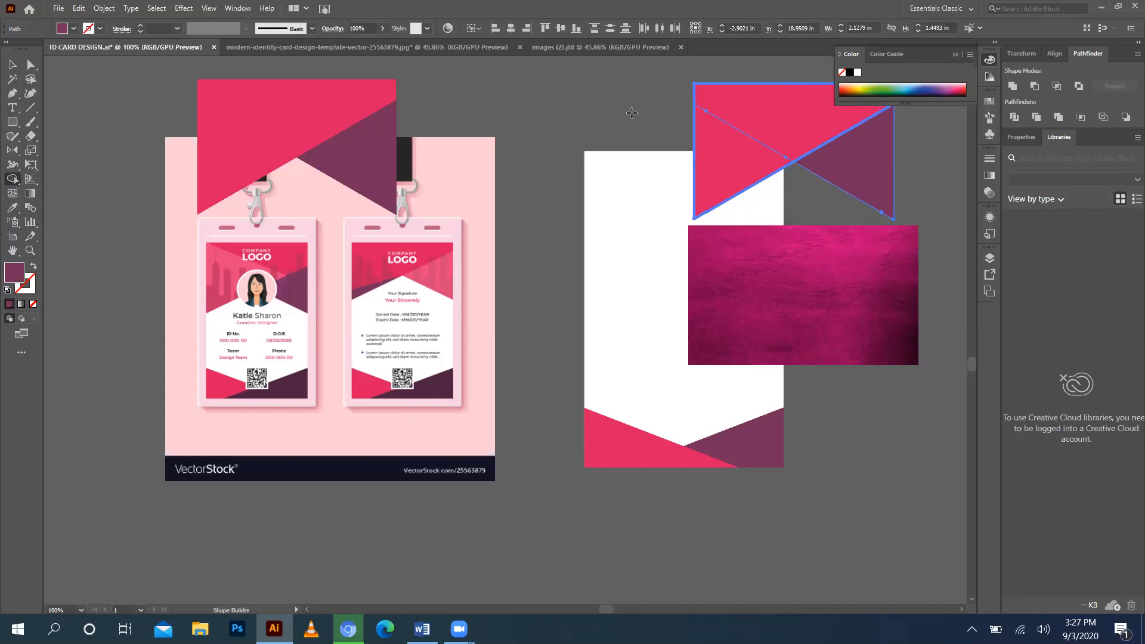
mouse_move(662, 119)
mouse_down()
mouse_move(719, 126)
mouse_move(770, 109)
mouse_move(925, 183)
mouse_up()
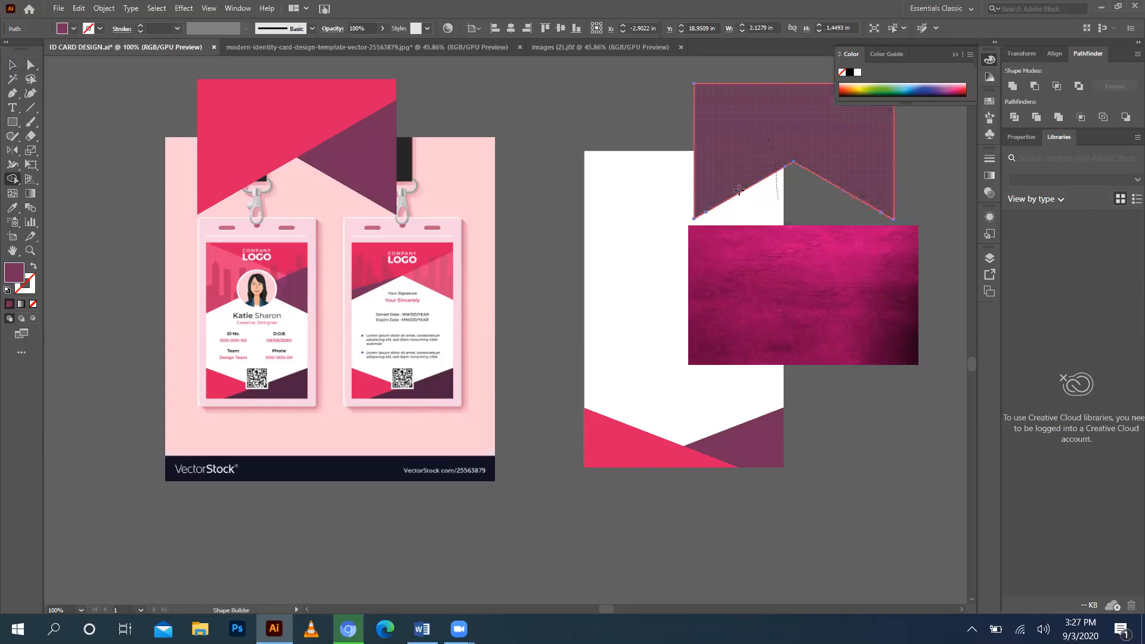
click(11, 63)
drag(820, 164, 846, 293)
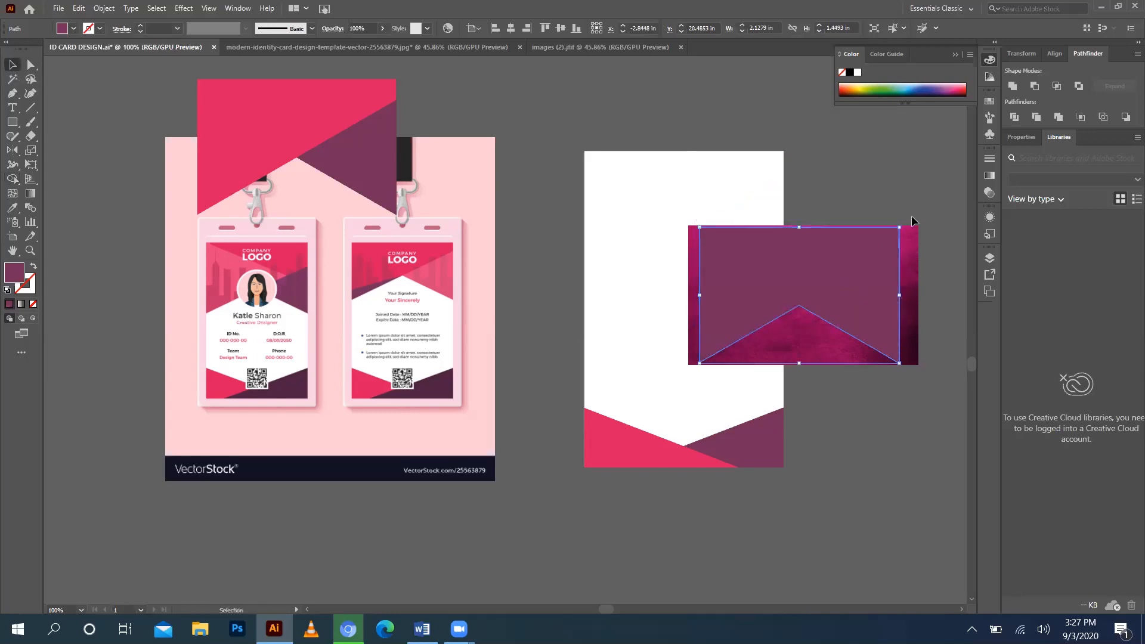
Make a clipping mask of the texture inside the banner shape and drag it to the card's top.
shift+click(831, 325)
right_click(829, 323)
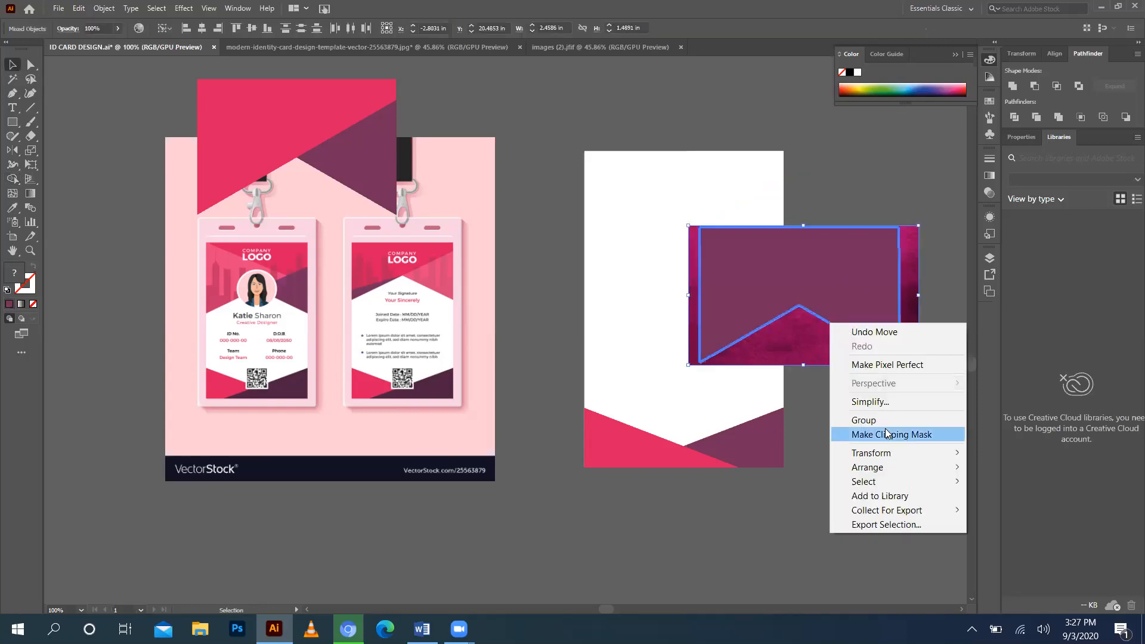
click(885, 430)
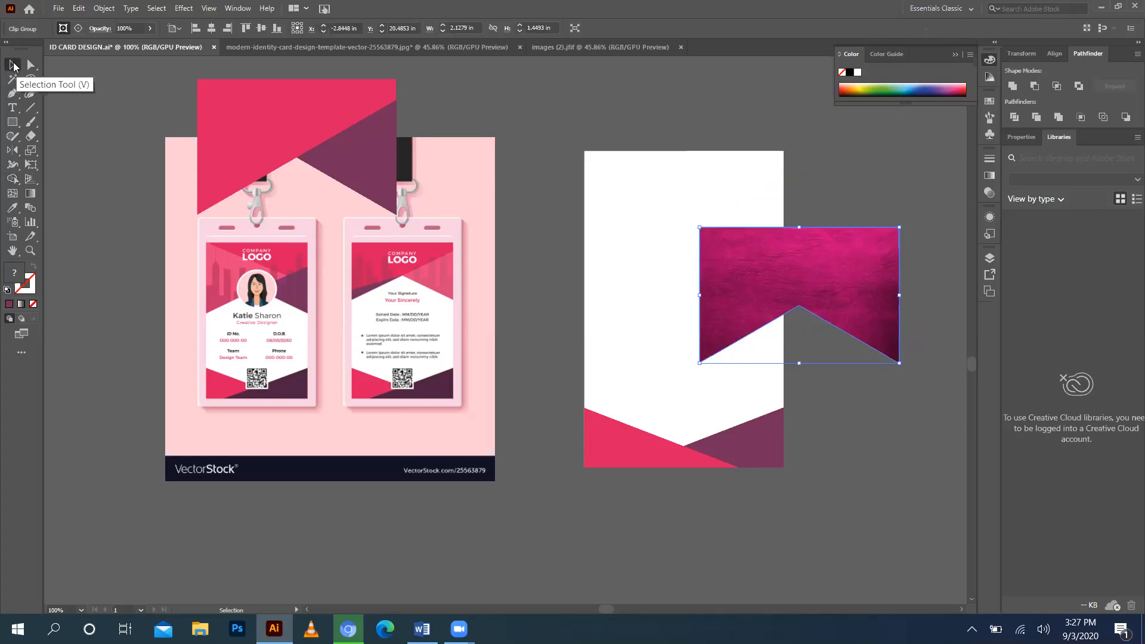
click(13, 65)
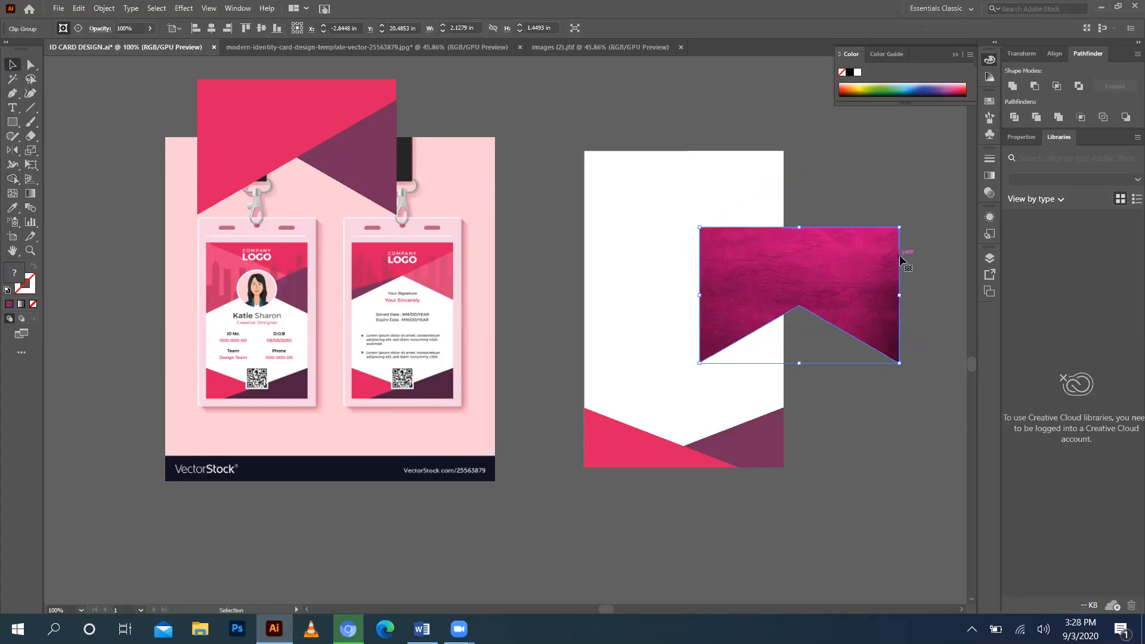
drag(844, 268, 728, 191)
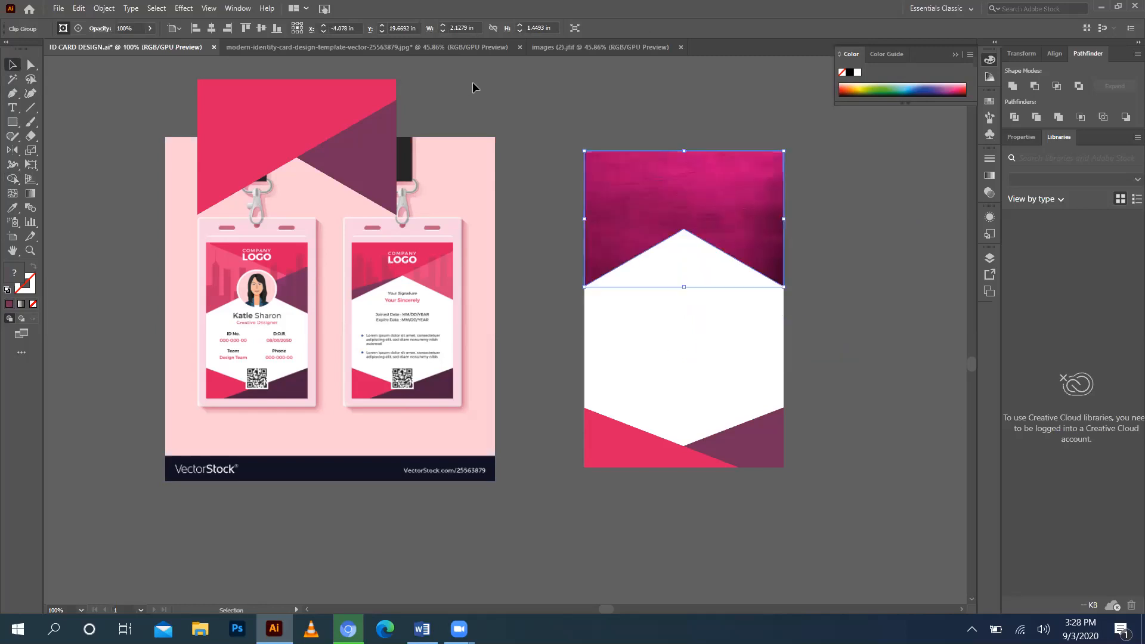
Lower the clipped texture banner's opacity in the Control bar so it looks lighter.
click(153, 30)
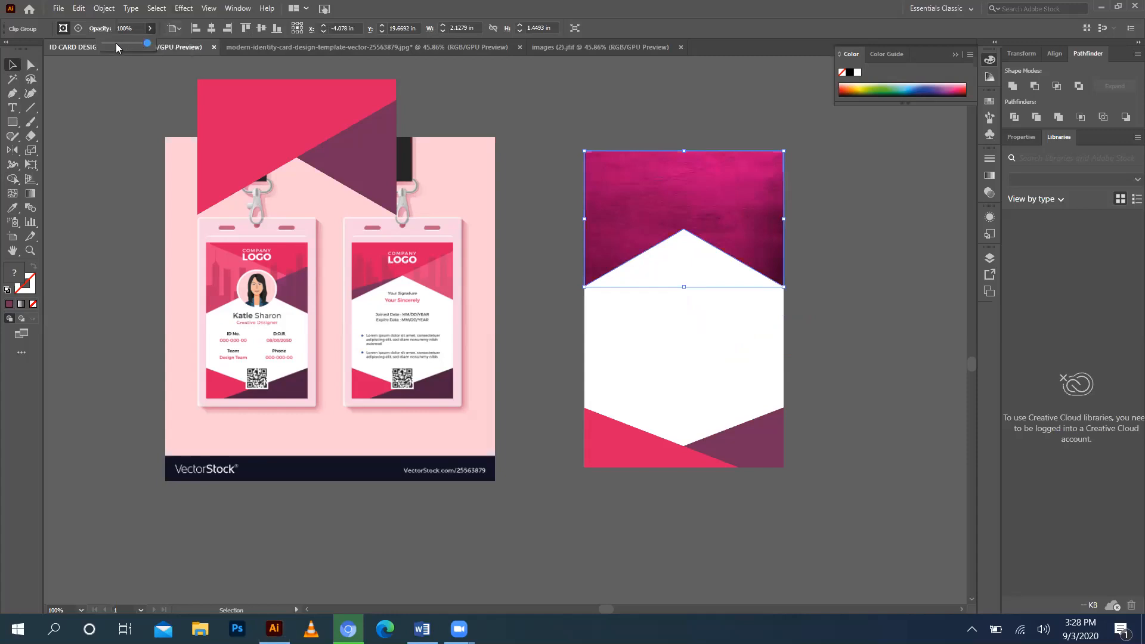
drag(117, 47, 147, 43)
drag(141, 44, 129, 45)
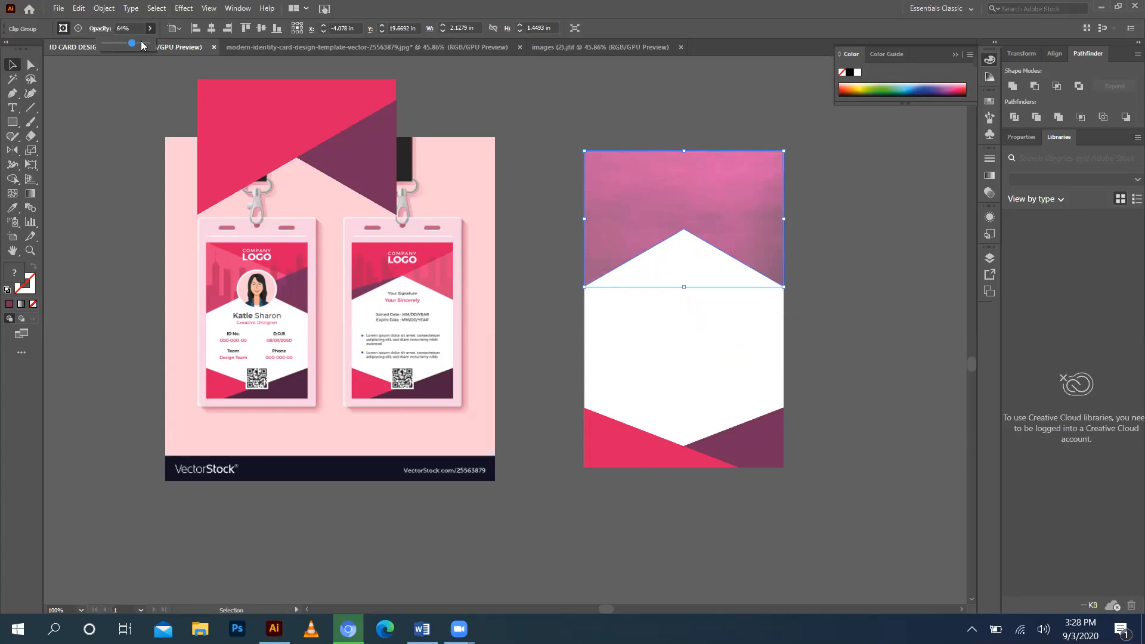
click(581, 88)
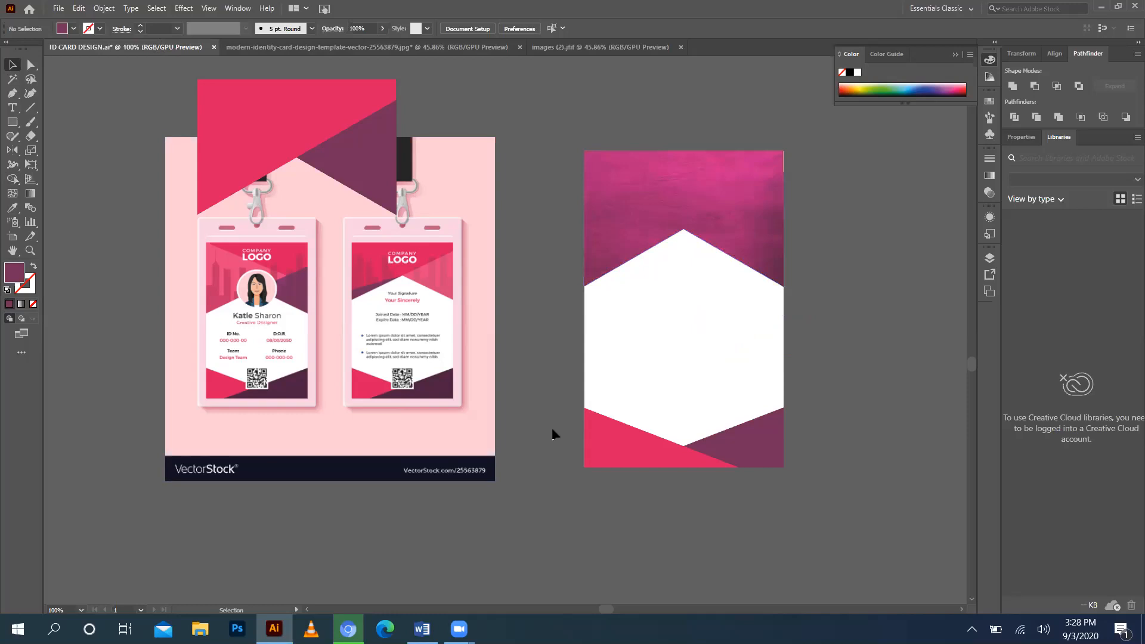
Ungroup the bottom triangles and give the purple one the texture's darker magenta.
click(714, 454)
right_click(714, 453)
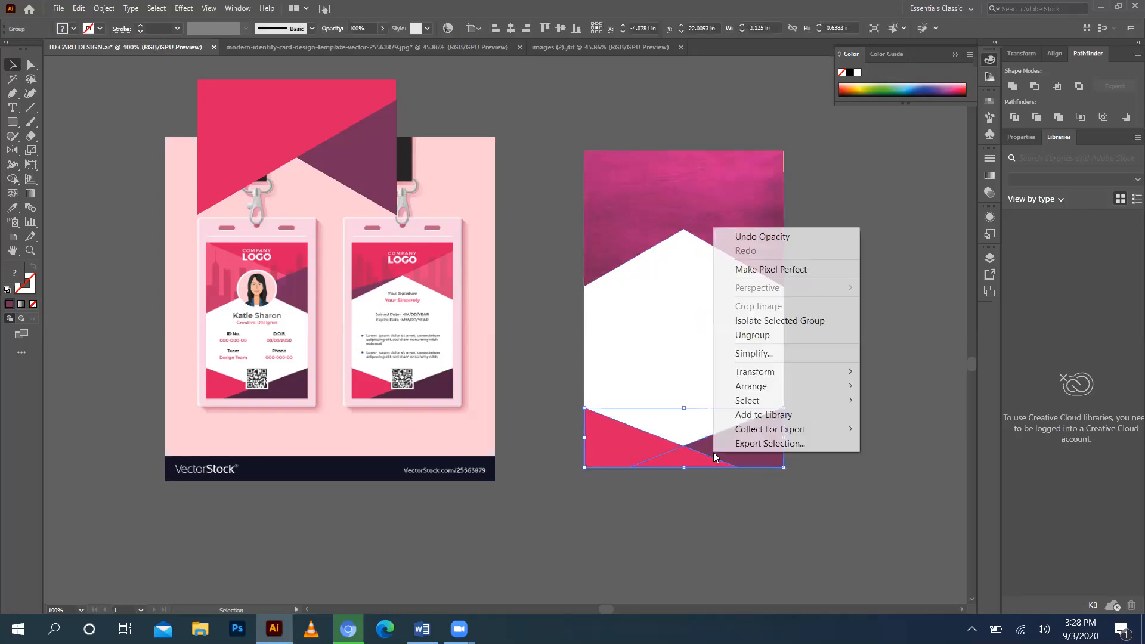
click(780, 336)
click(798, 437)
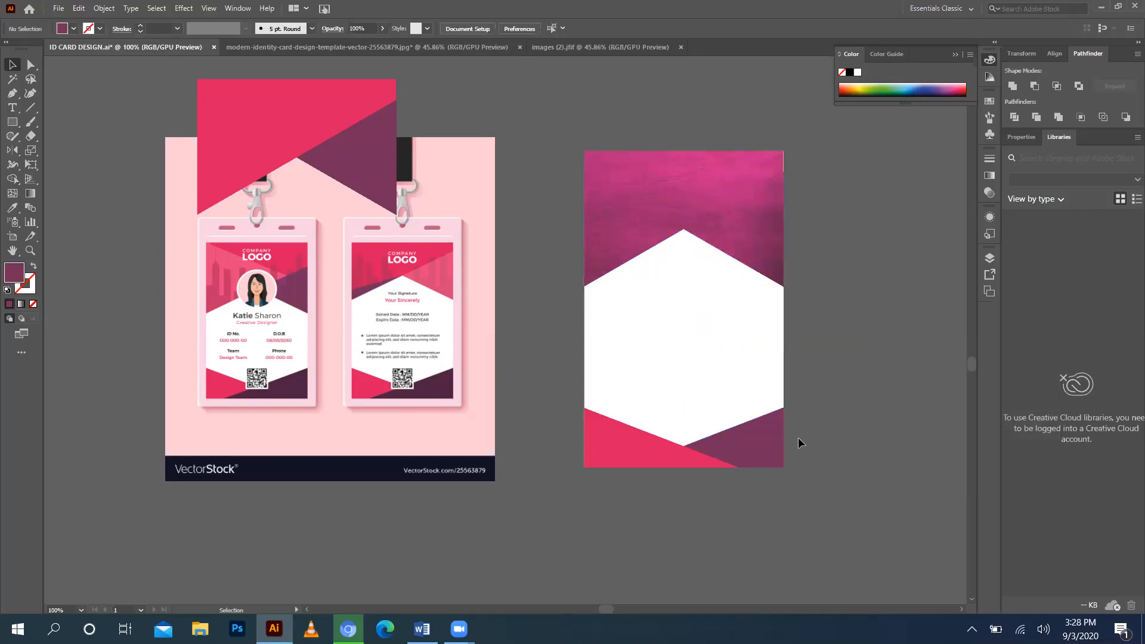
click(743, 438)
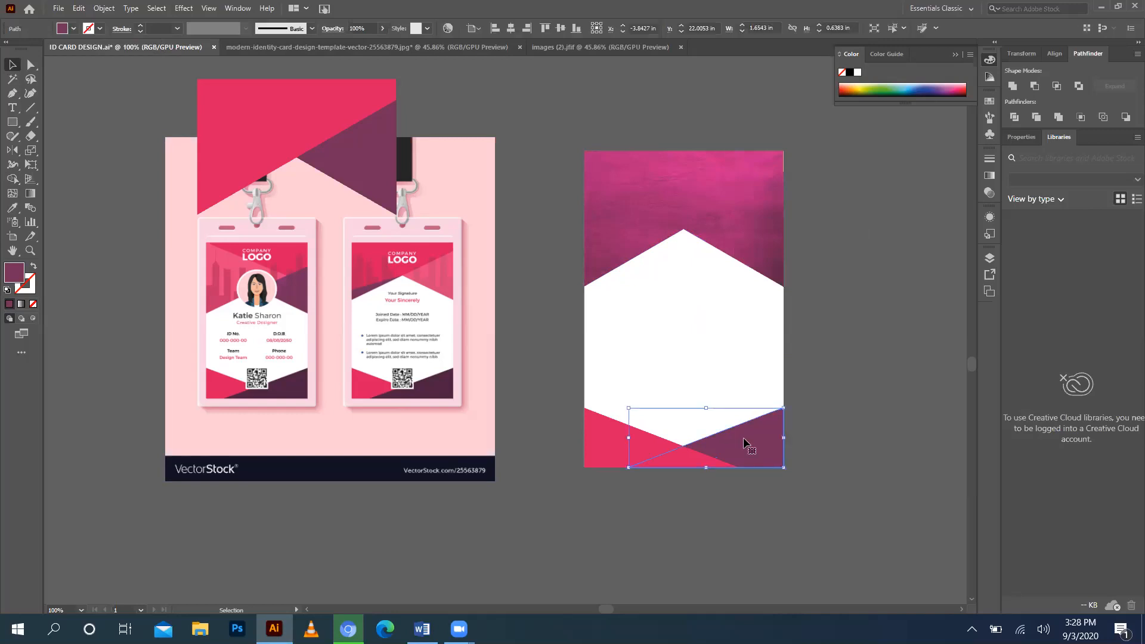
click(12, 208)
click(774, 215)
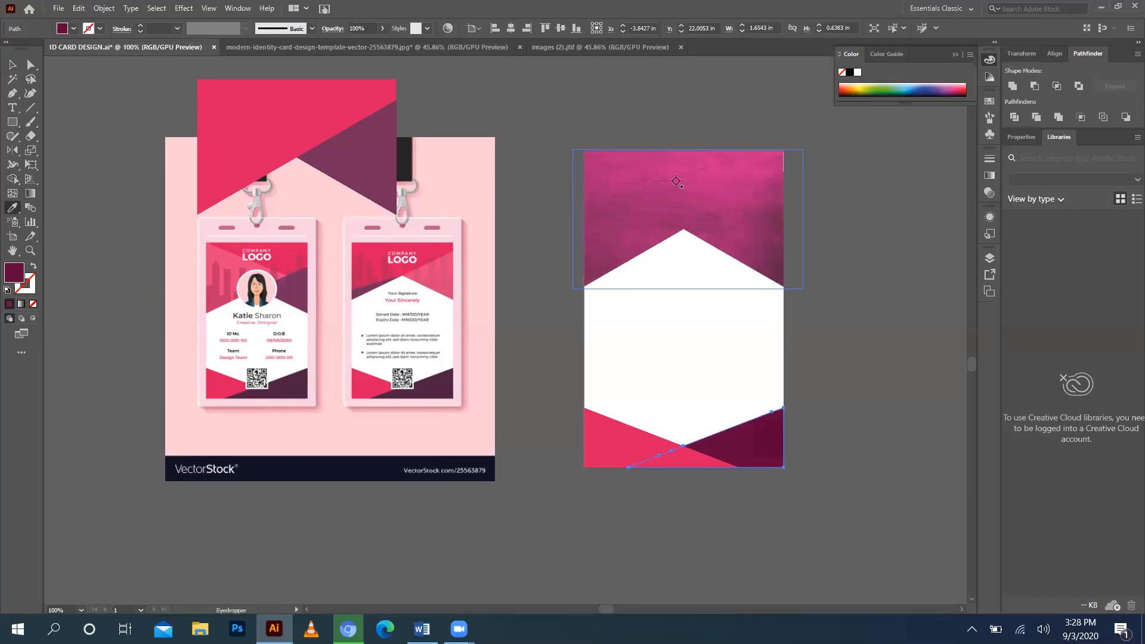
Move the top triangle group onto the card's top and set its opacity to about 26%.
click(12, 64)
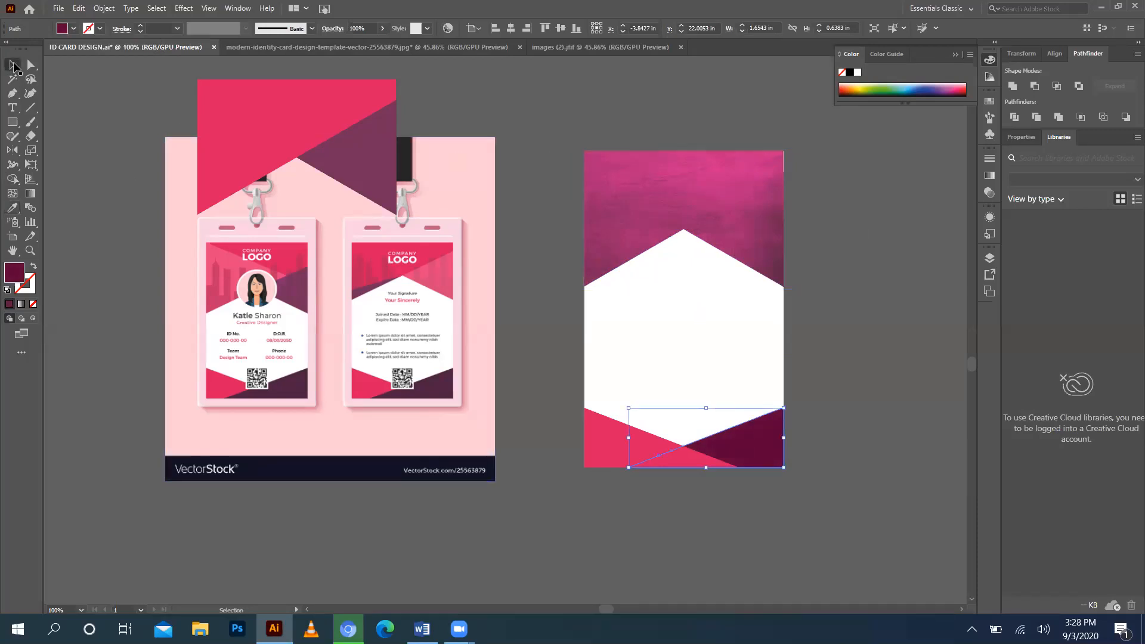
drag(656, 180, 701, 191)
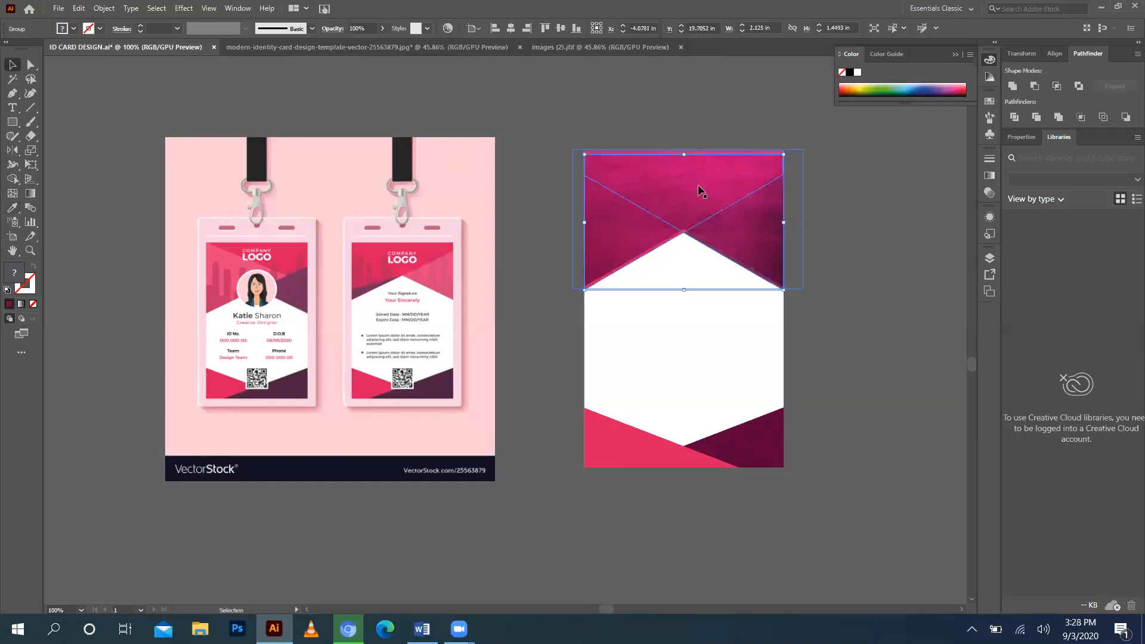
click(795, 94)
key(ctrl+z)
key(Up)
key(Up)
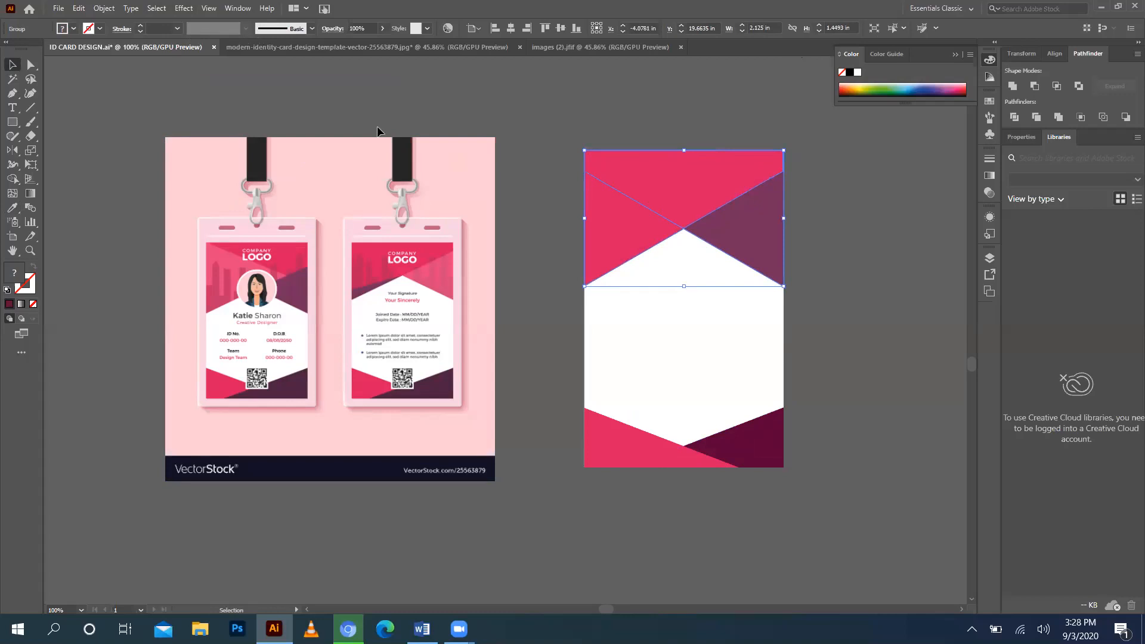
click(383, 27)
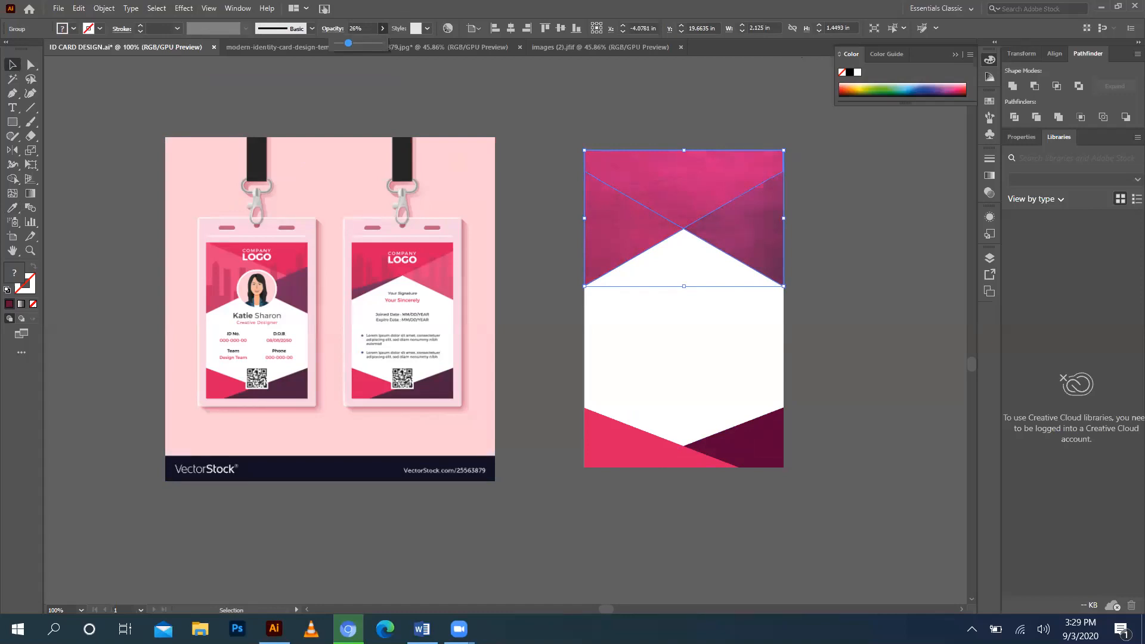
click(827, 241)
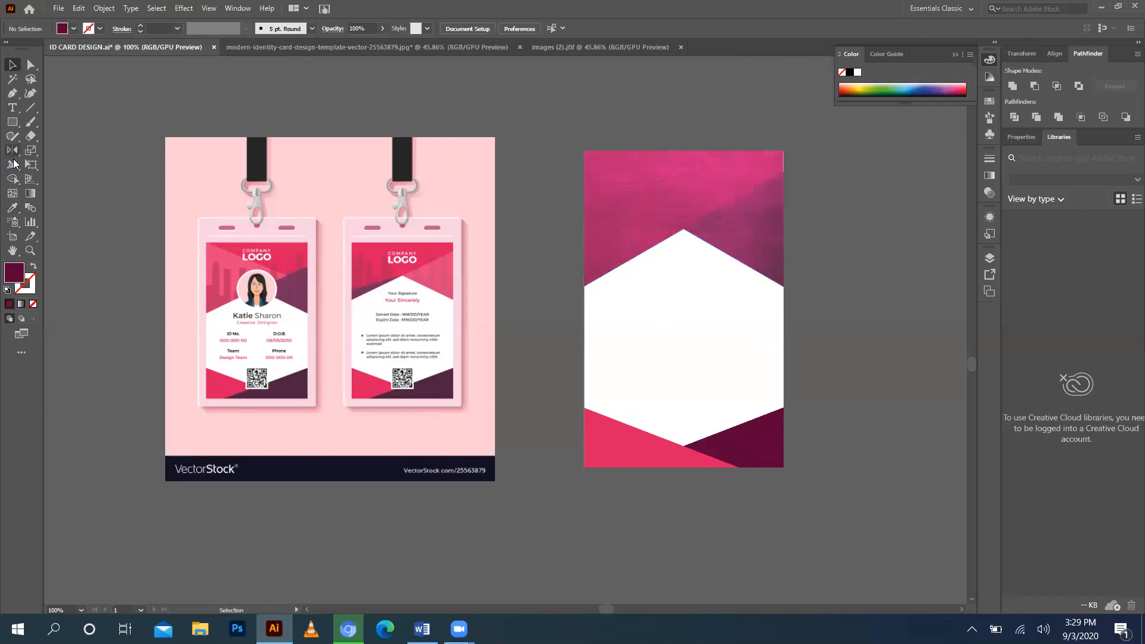
Eyedrop the top texture's lighter purple onto the bottom-right shape, then resample the bottom-left triangle.
click(768, 446)
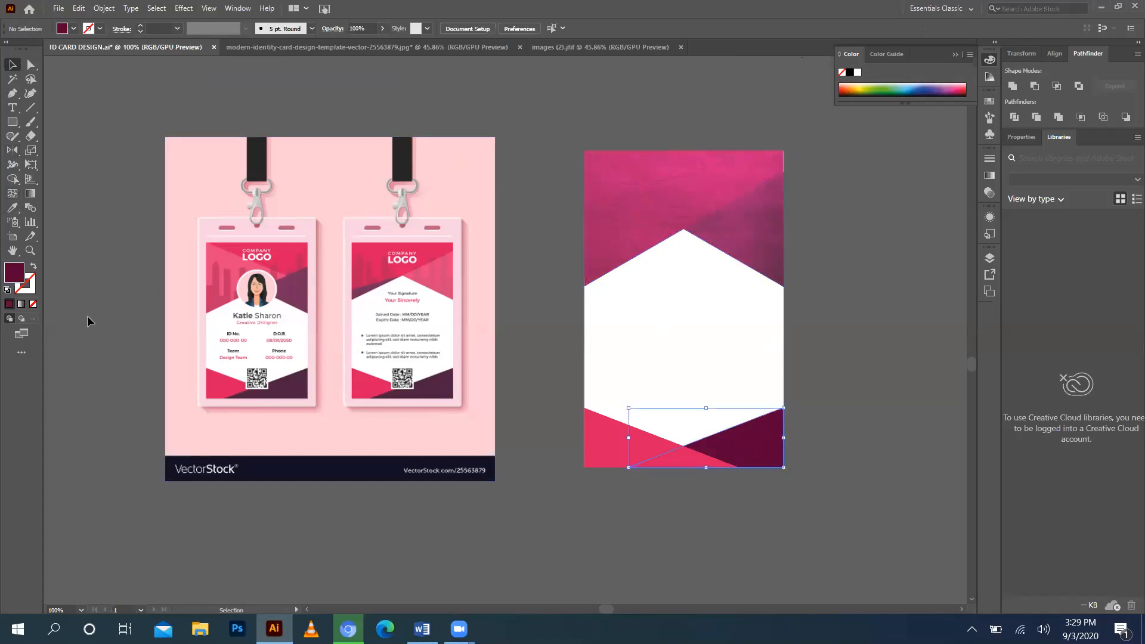
click(14, 210)
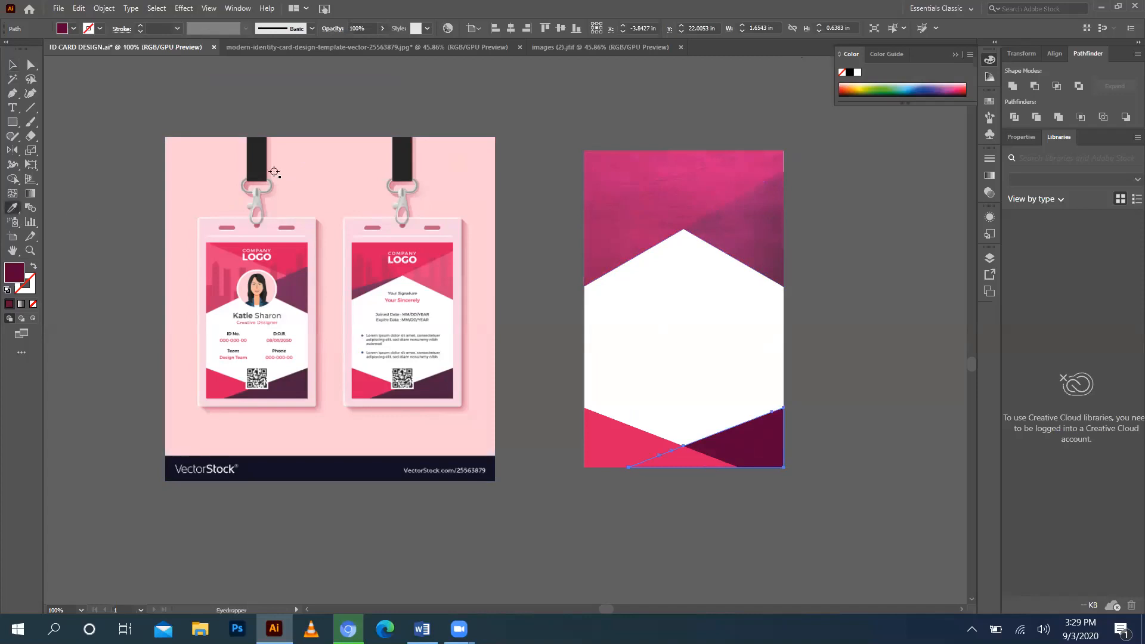
click(758, 250)
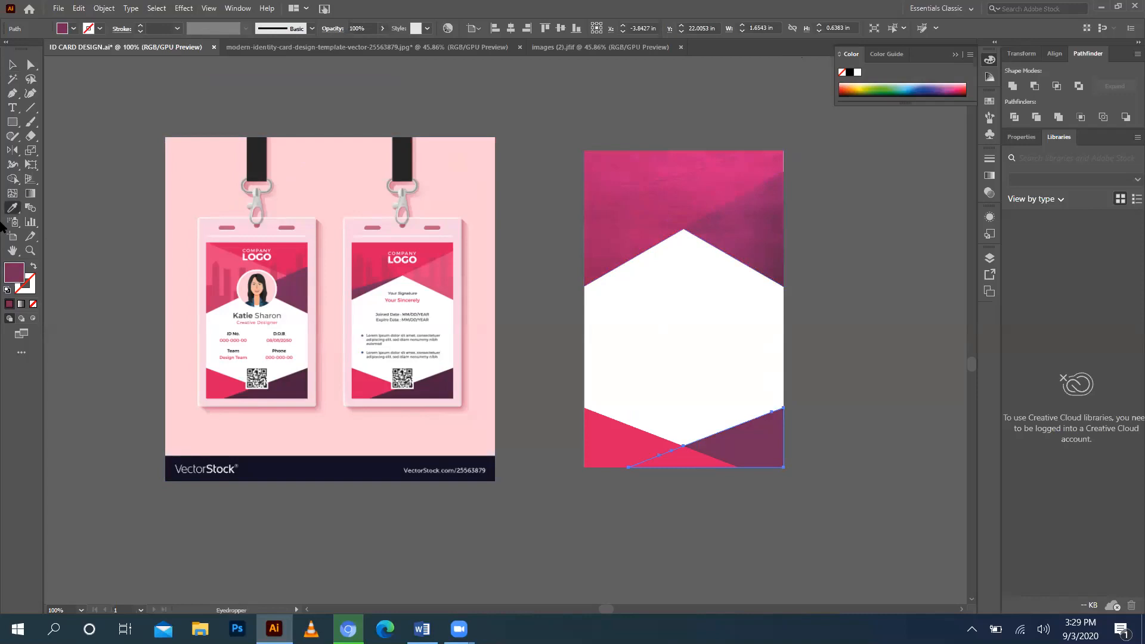
click(13, 65)
click(602, 453)
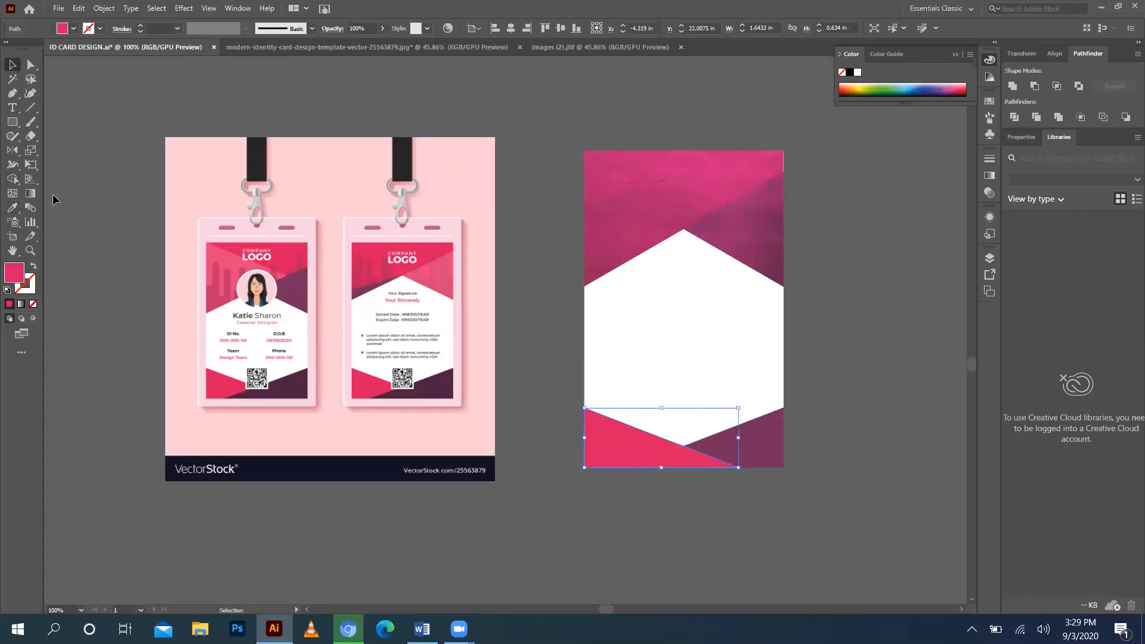
click(12, 208)
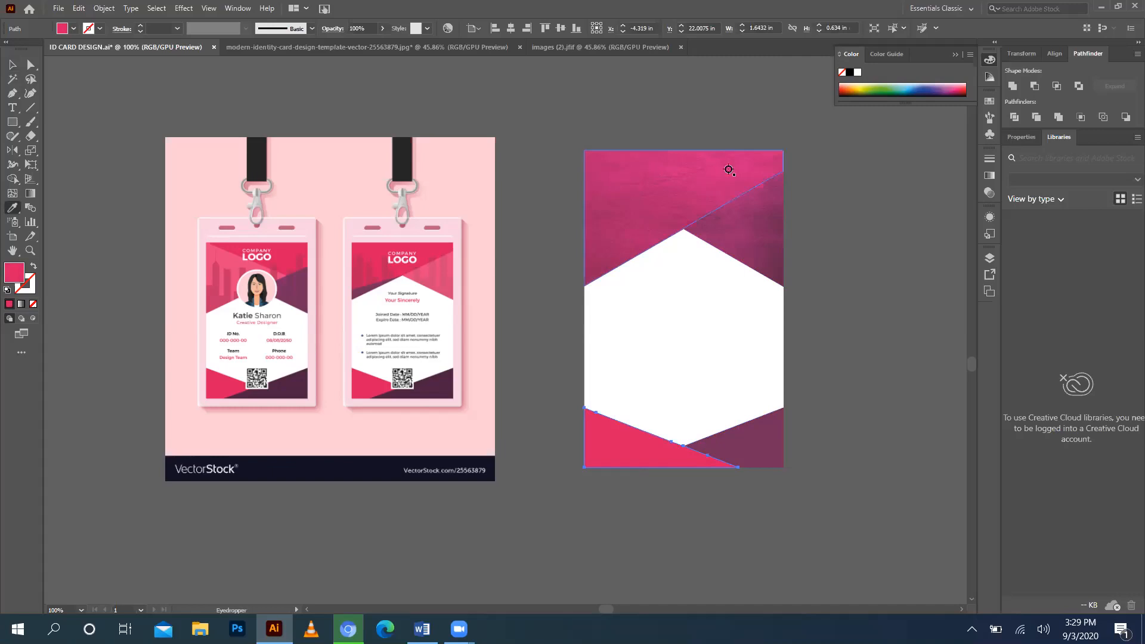
click(11, 65)
click(616, 93)
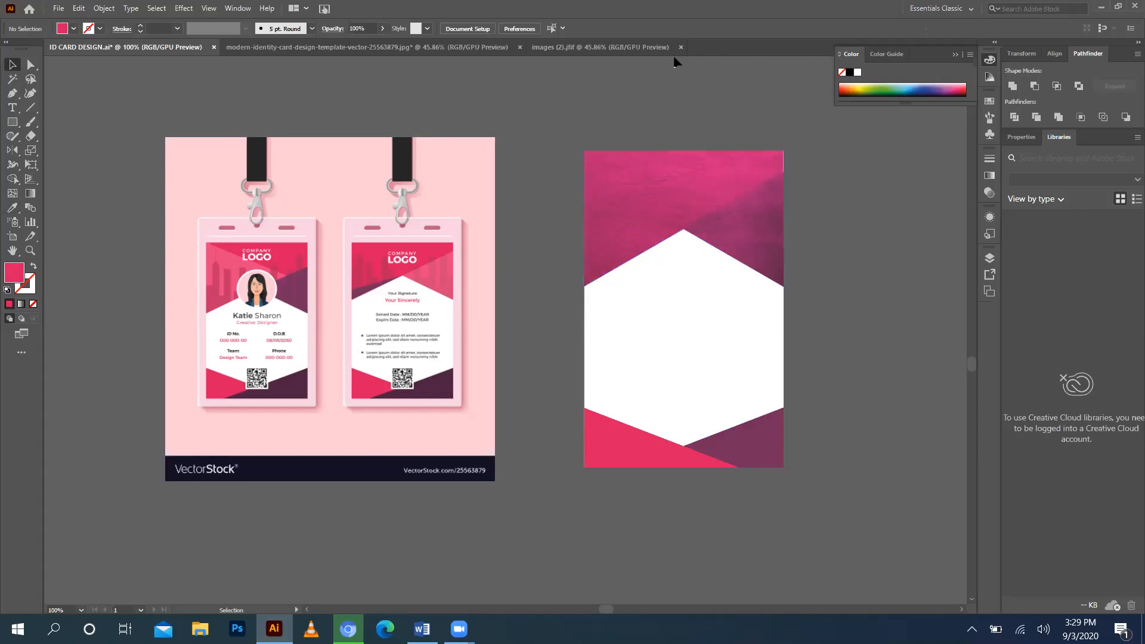
Marquee-select every piece of the card and Alt-drag a duplicate to its right.
key(a)
key(ctrl+a)
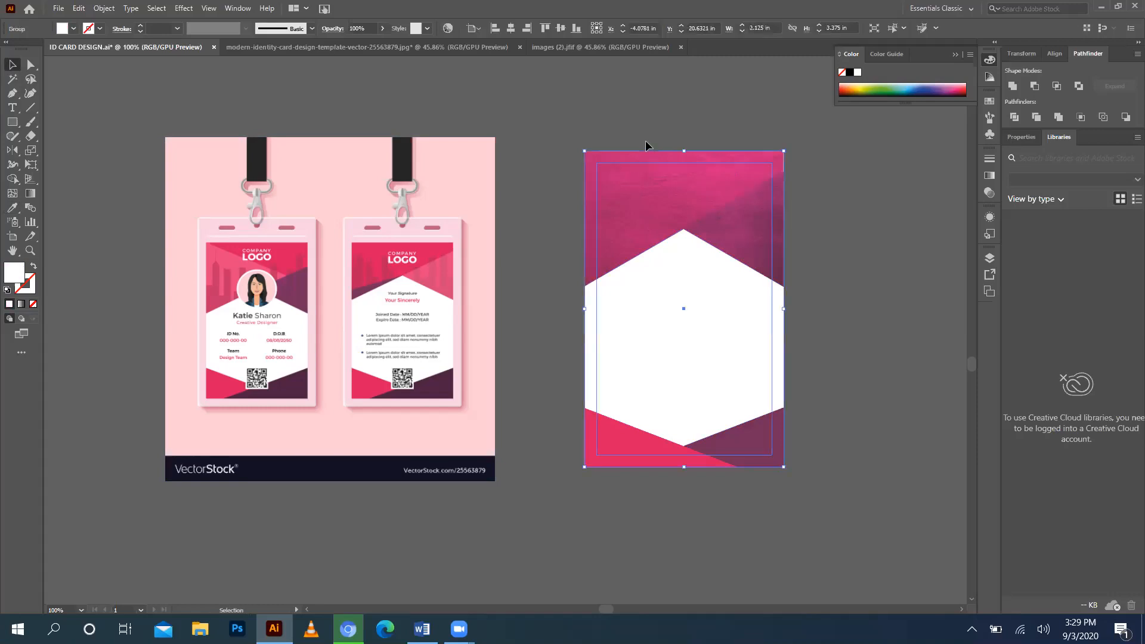
click(640, 105)
drag(641, 105, 725, 452)
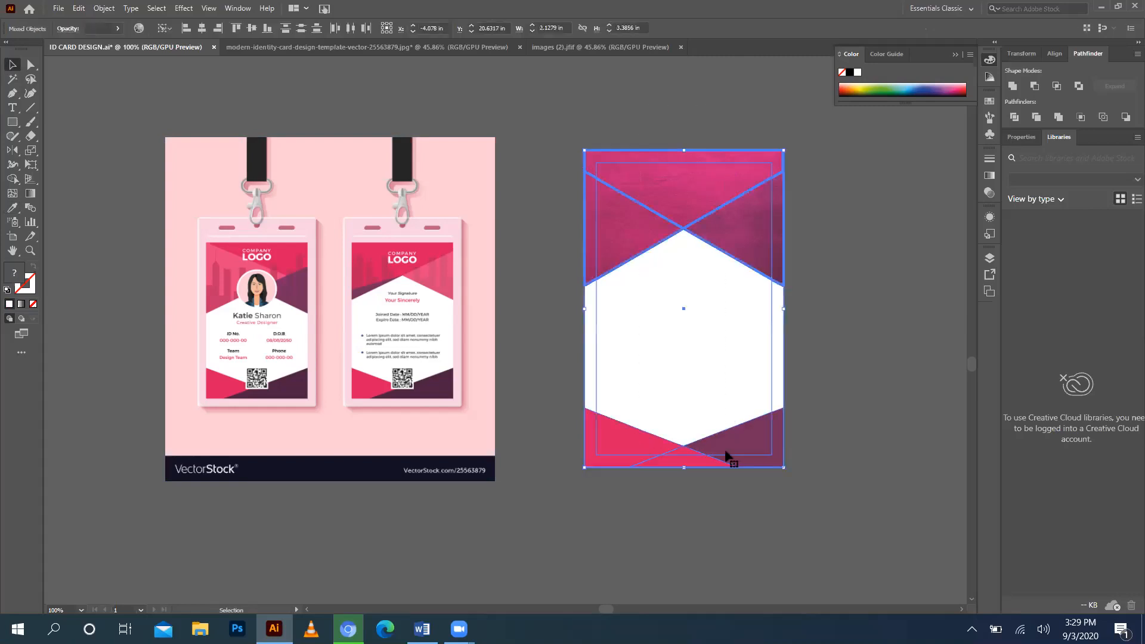
key(v)
drag(700, 173, 706, 173)
drag(888, 164, 931, 173)
click(585, 112)
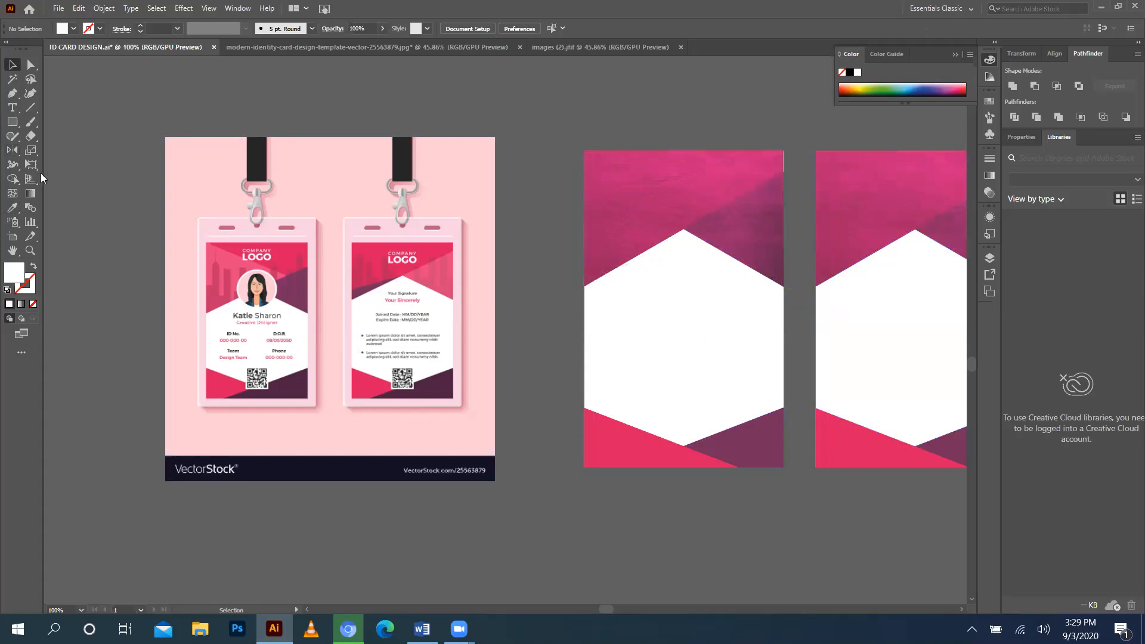
Draw a circle above the card with the Ellipse tool and fill it with the mockup's light pink.
right_click(12, 122)
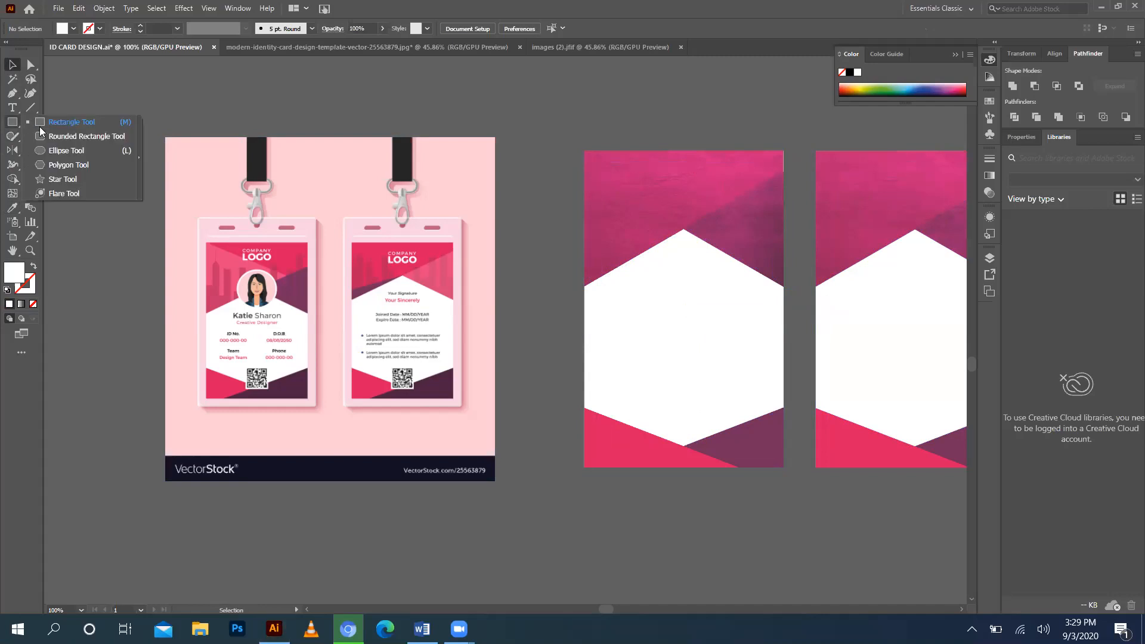
click(80, 151)
drag(542, 86, 614, 138)
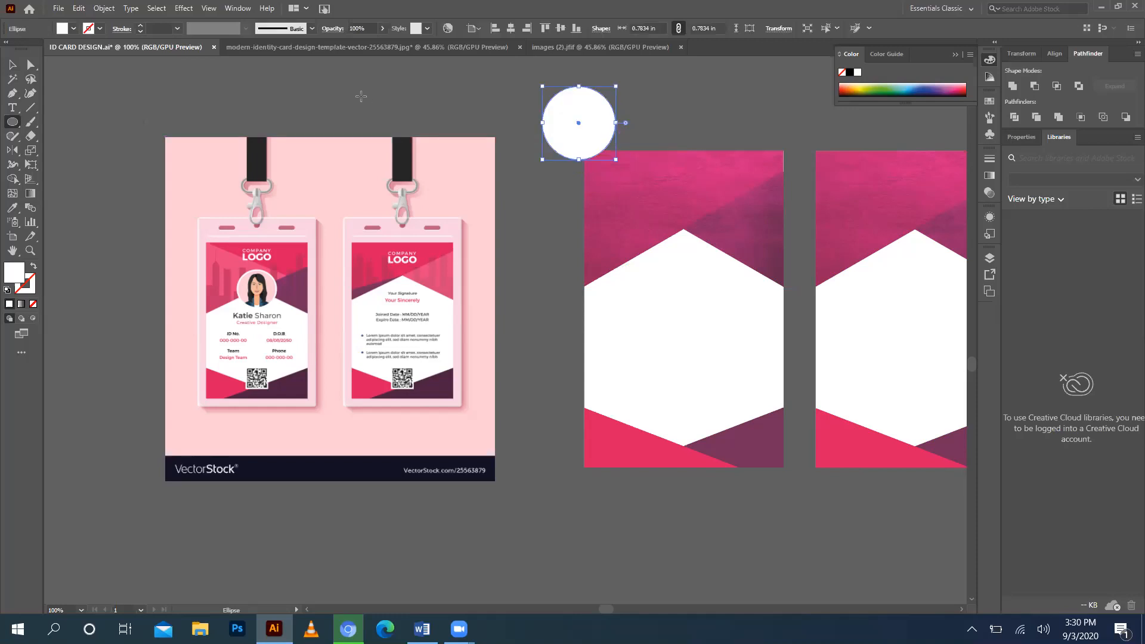
click(13, 207)
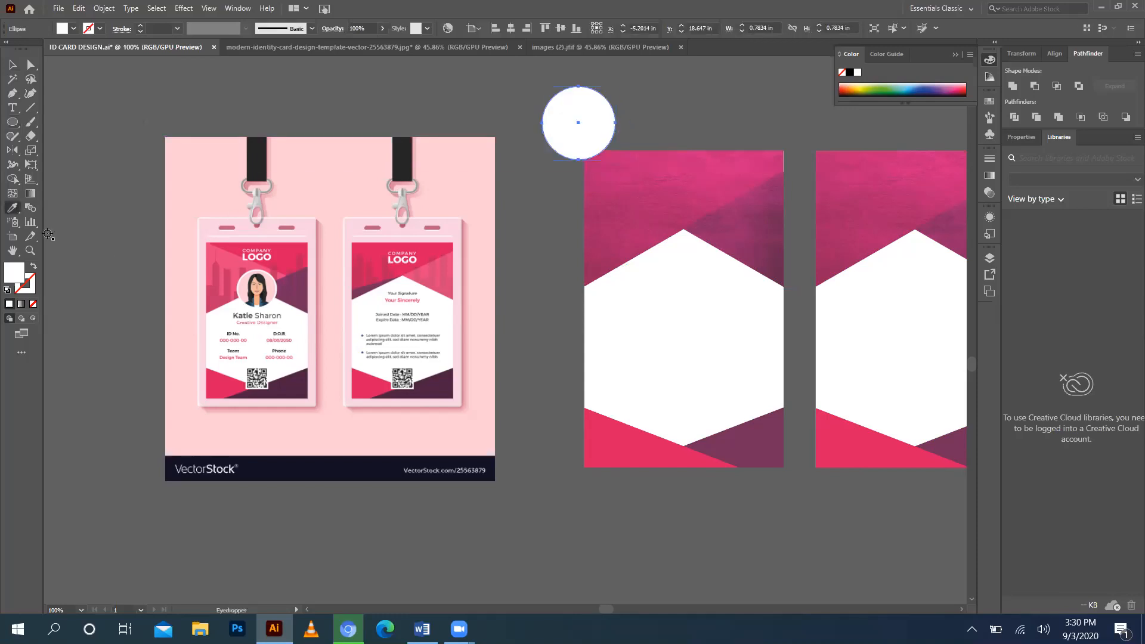
click(243, 289)
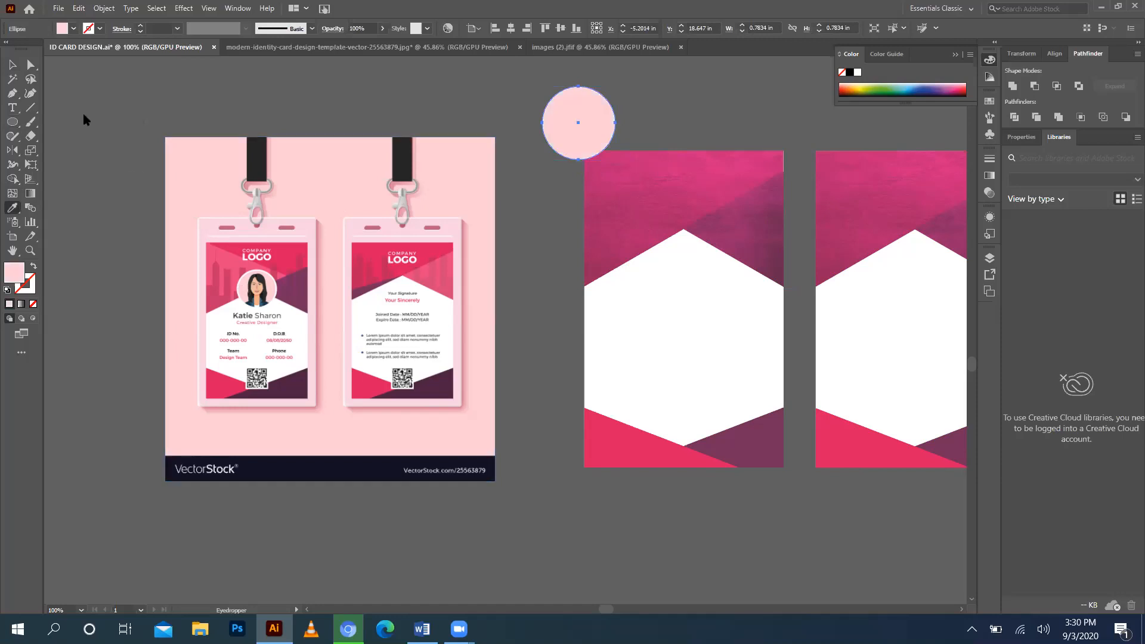
click(12, 64)
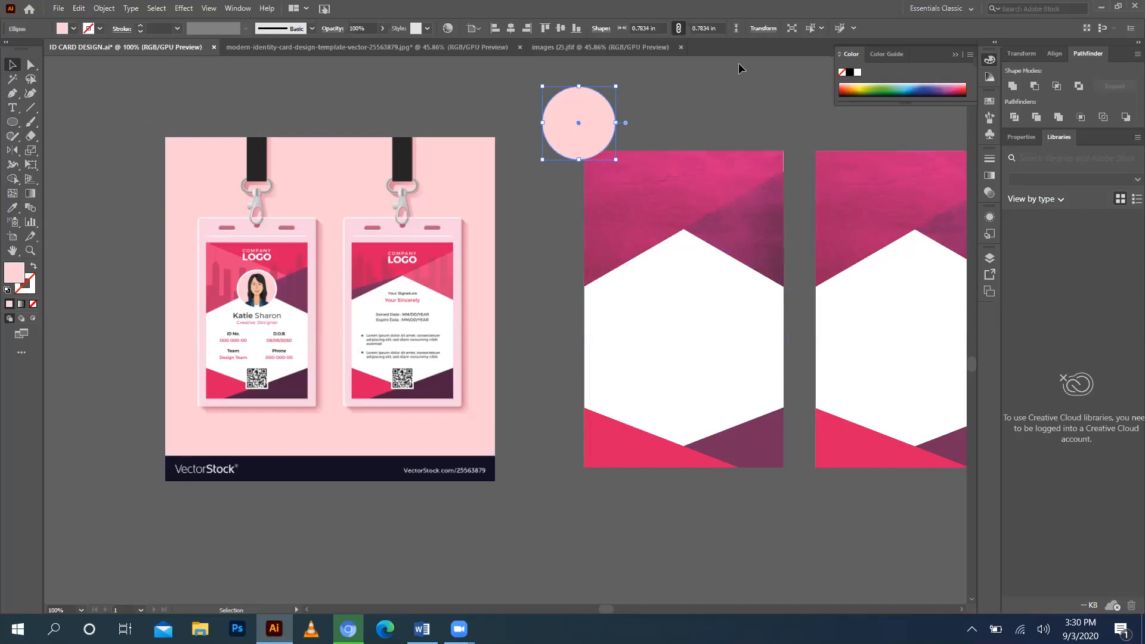
Duplicate the circle up-left, enlarge it slightly, make it white, and select both circles.
drag(560, 108, 546, 110)
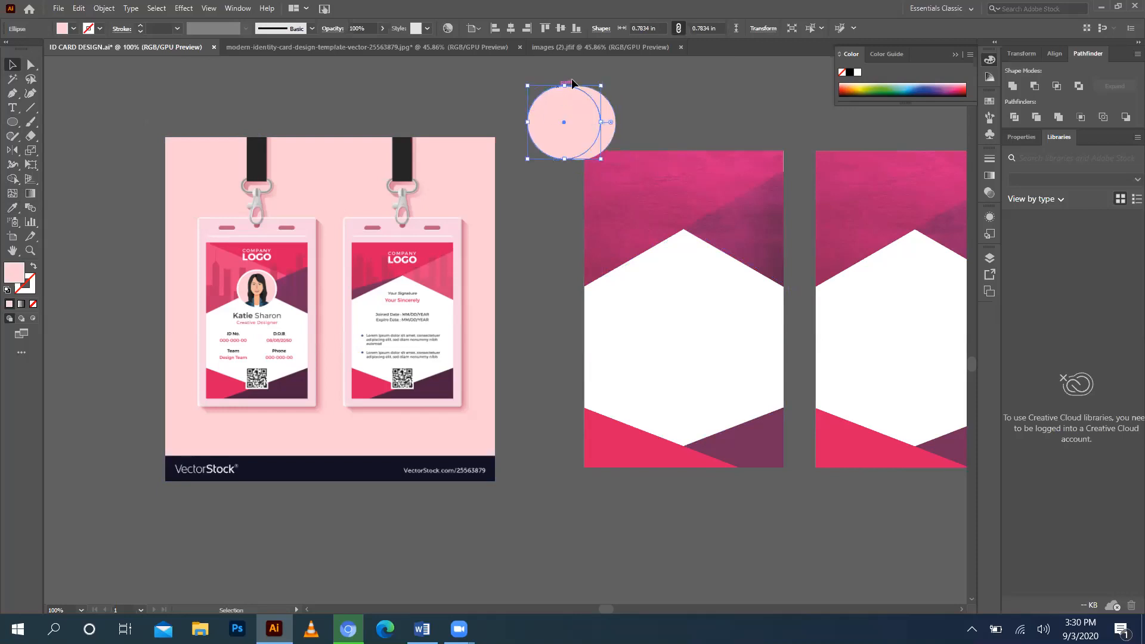
drag(601, 85, 611, 82)
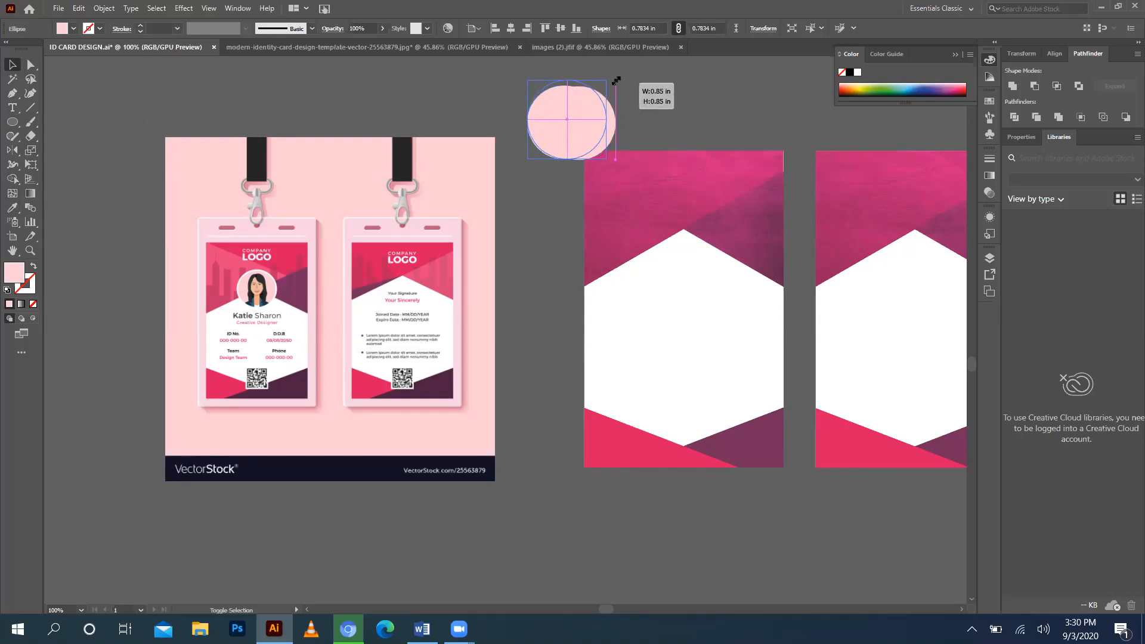
key(a)
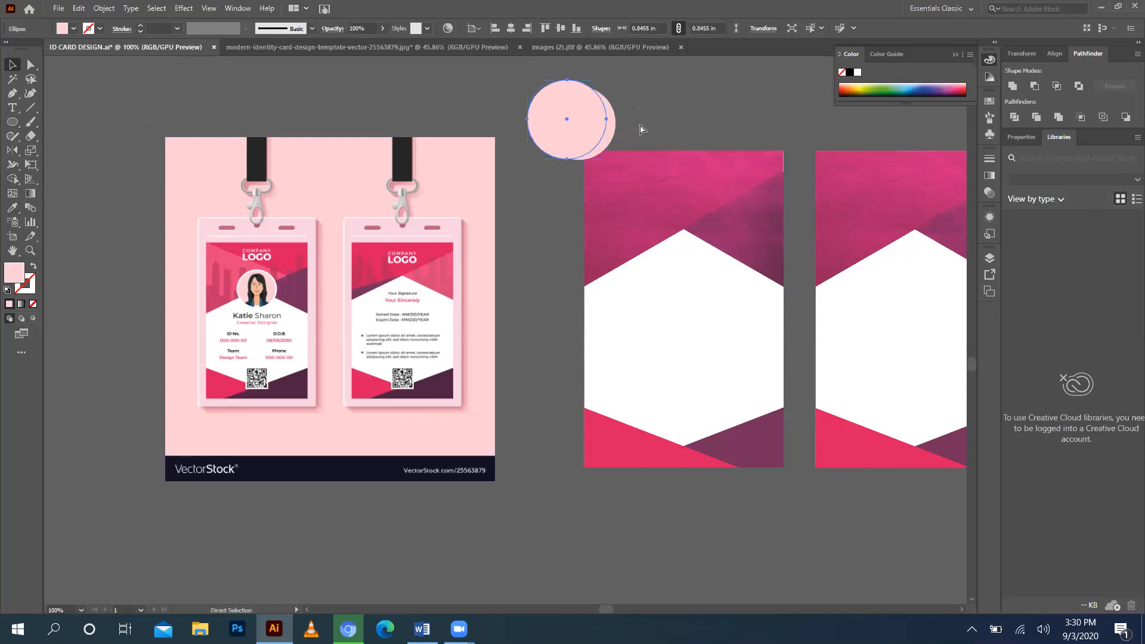
click(641, 129)
key(v)
drag(562, 97, 547, 92)
click(13, 209)
click(644, 383)
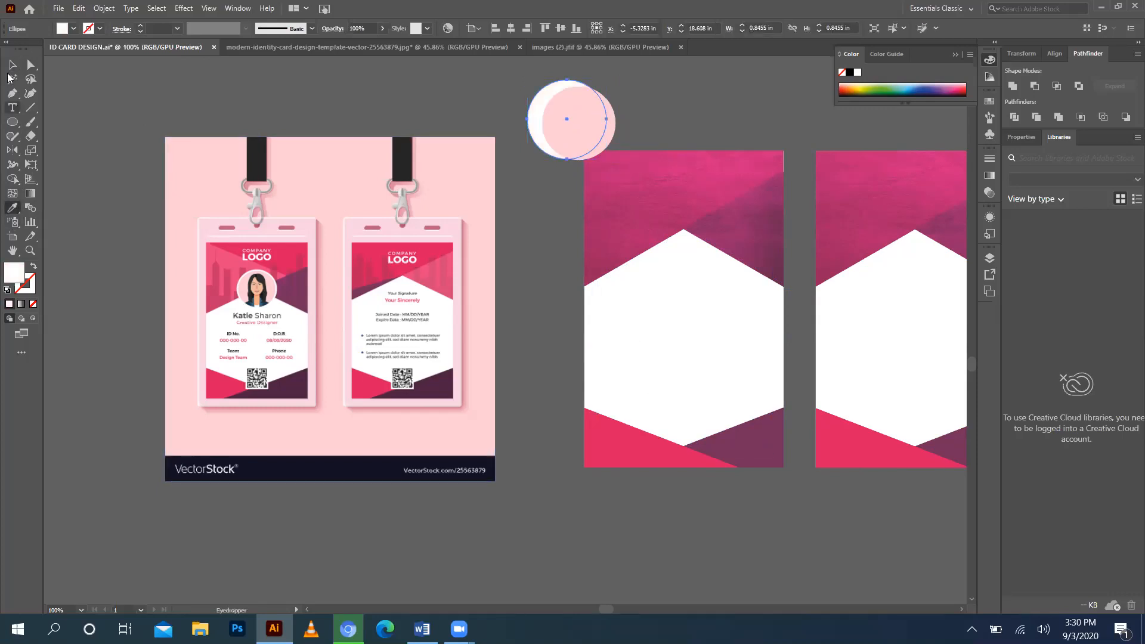
click(12, 64)
drag(617, 84, 536, 121)
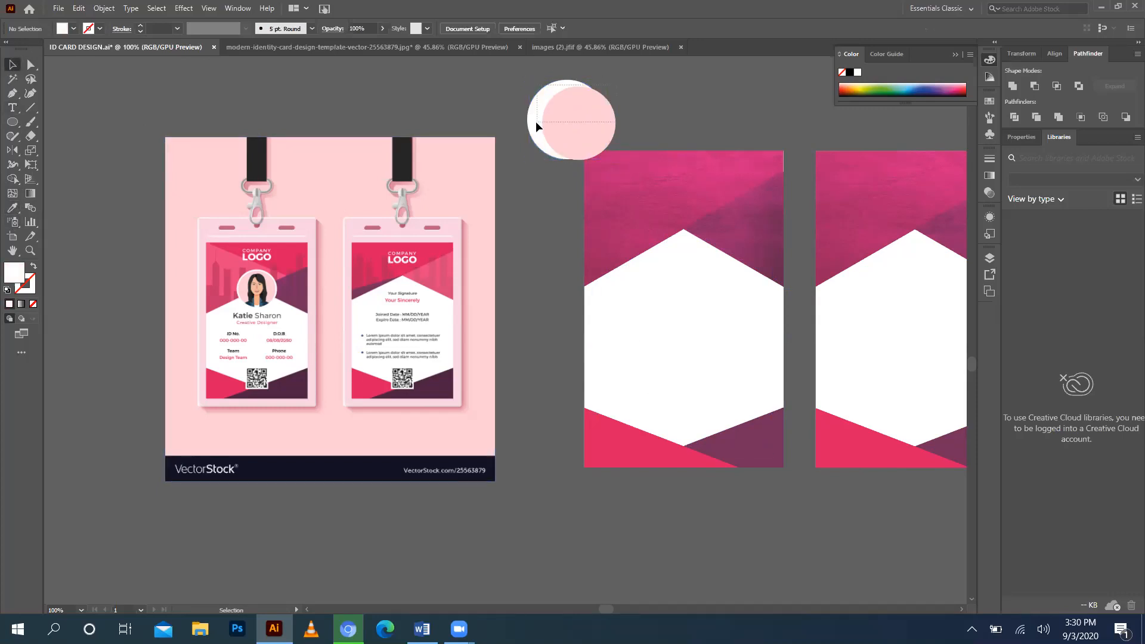
Centre the two circles horizontally and vertically with Align, then group them.
click(1054, 53)
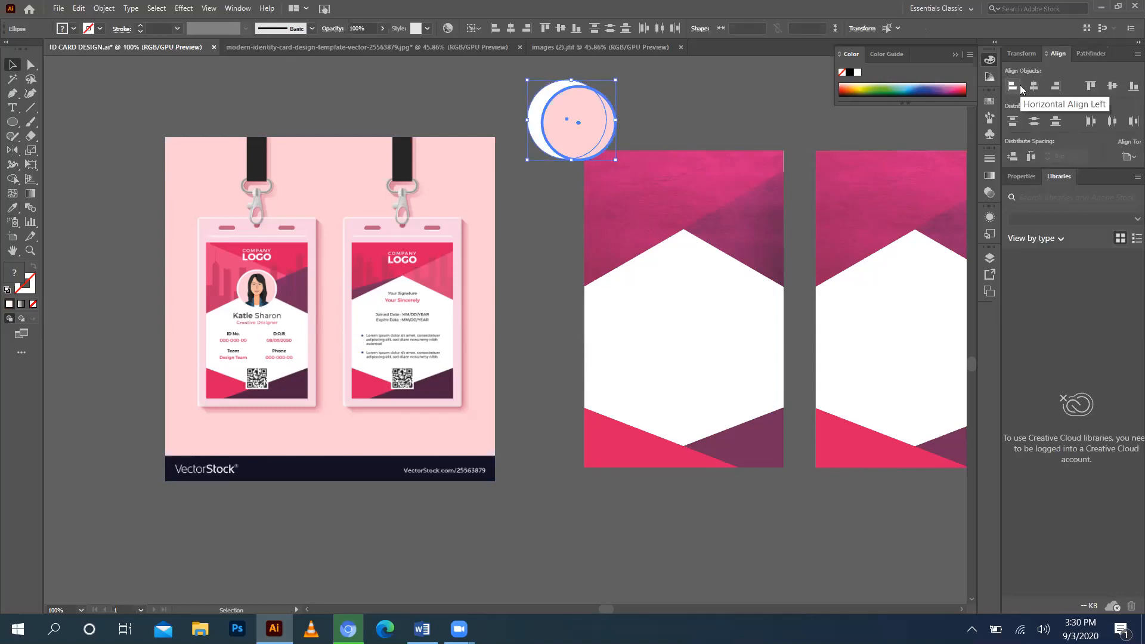
click(1033, 85)
click(1113, 86)
key(ctrl+shift+a)
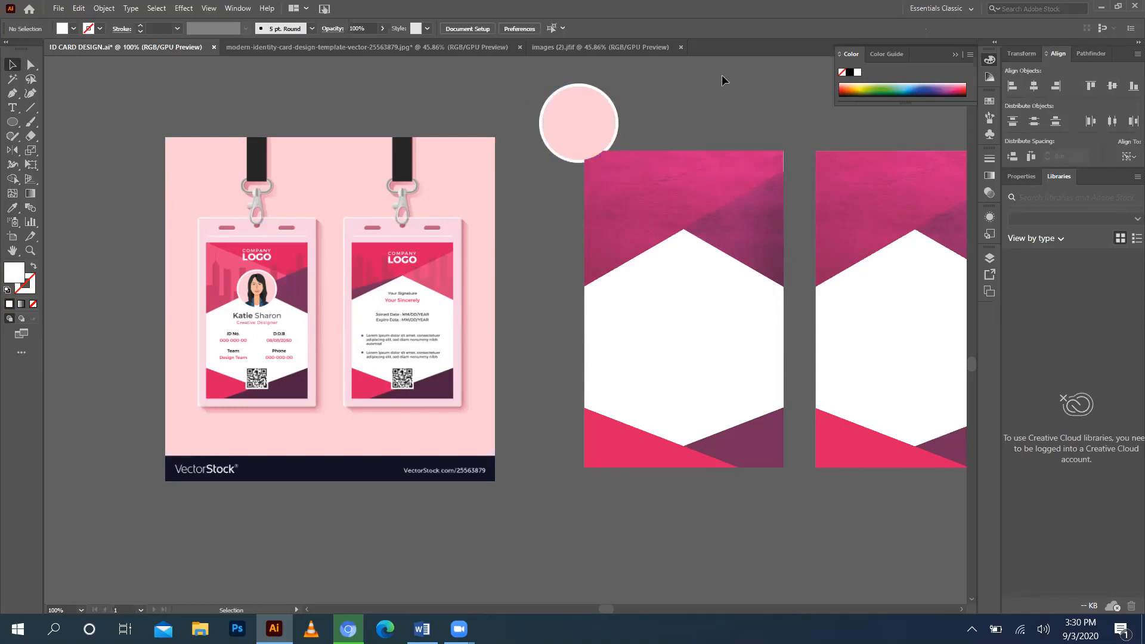
click(579, 124)
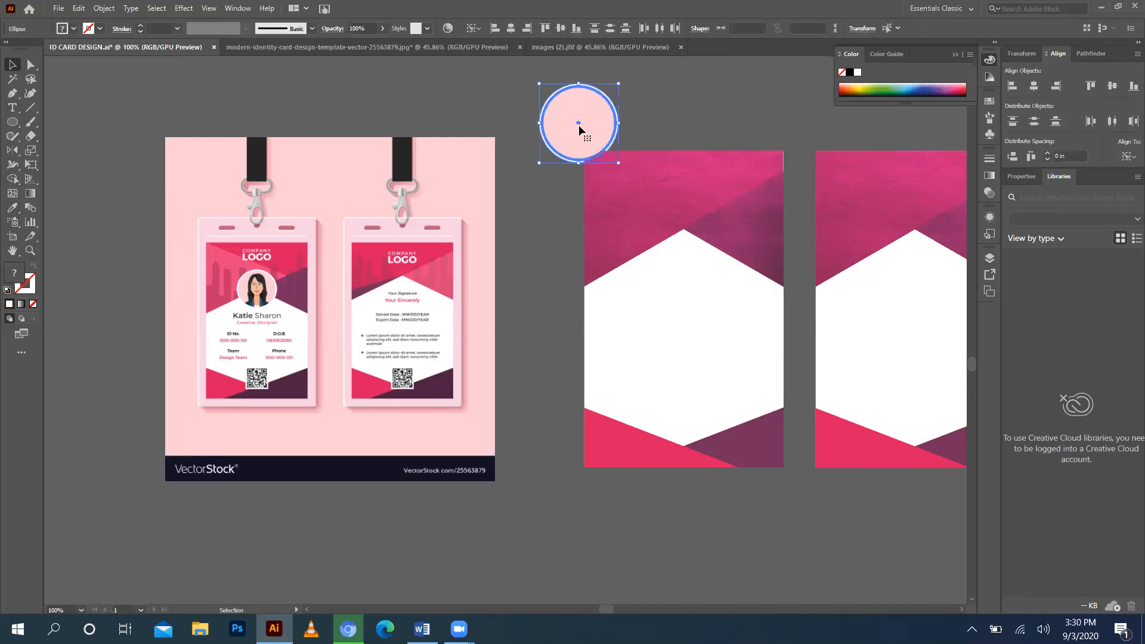
key(ctrl+g)
Place the circle group at the top of the front card's white area, nudged slightly down.
drag(571, 123, 678, 220)
key(Down)
key(Down)
key(Down)
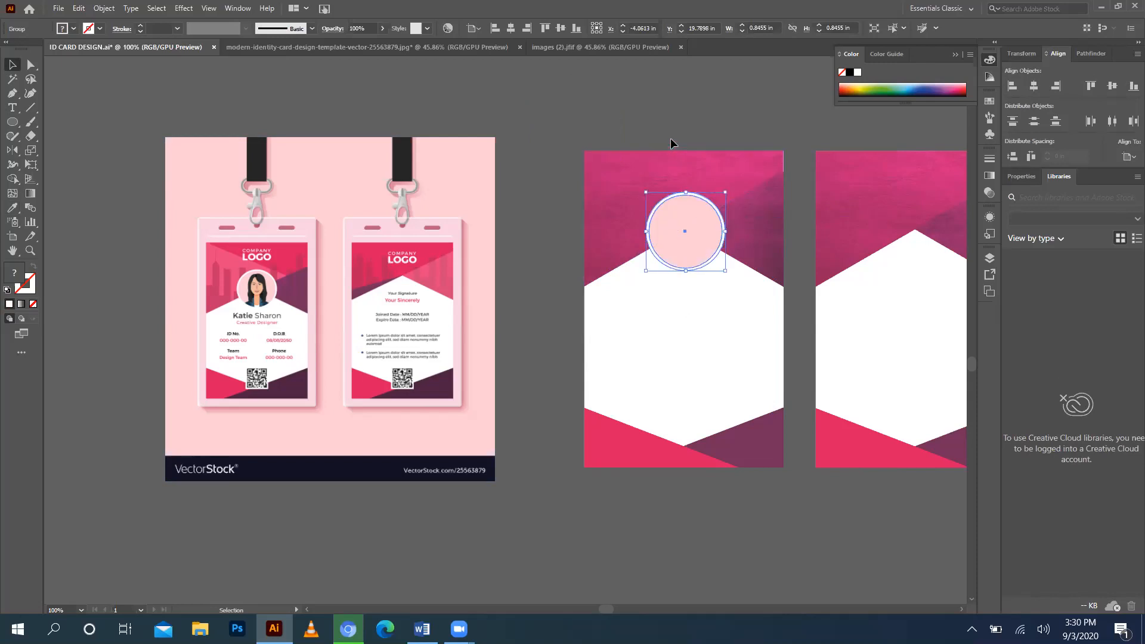
click(671, 125)
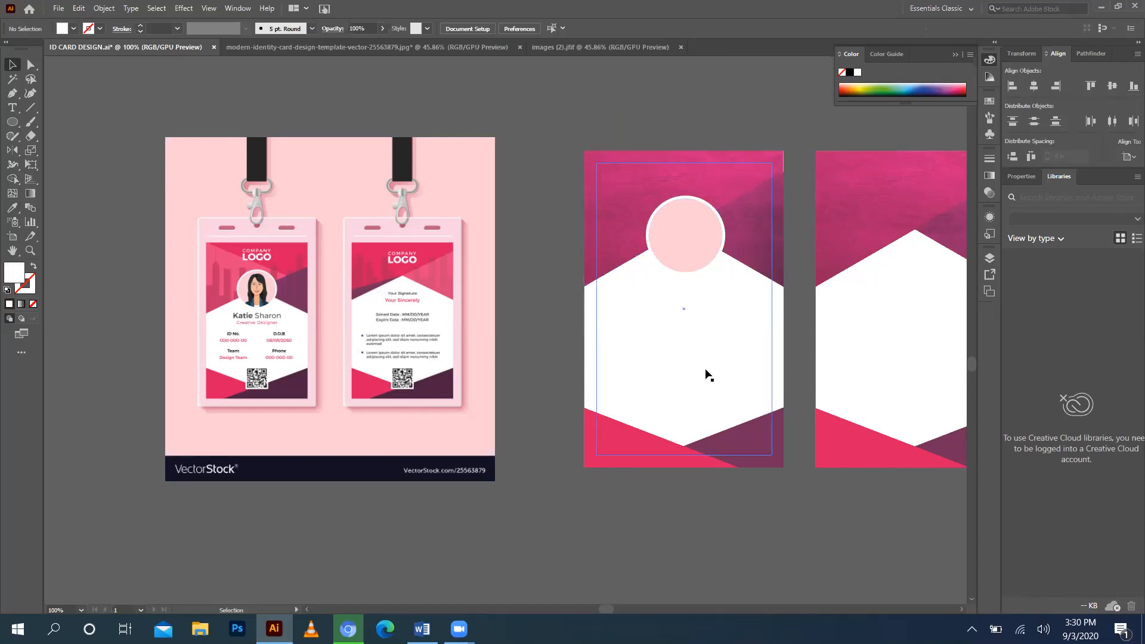
click(684, 245)
drag(688, 245, 688, 245)
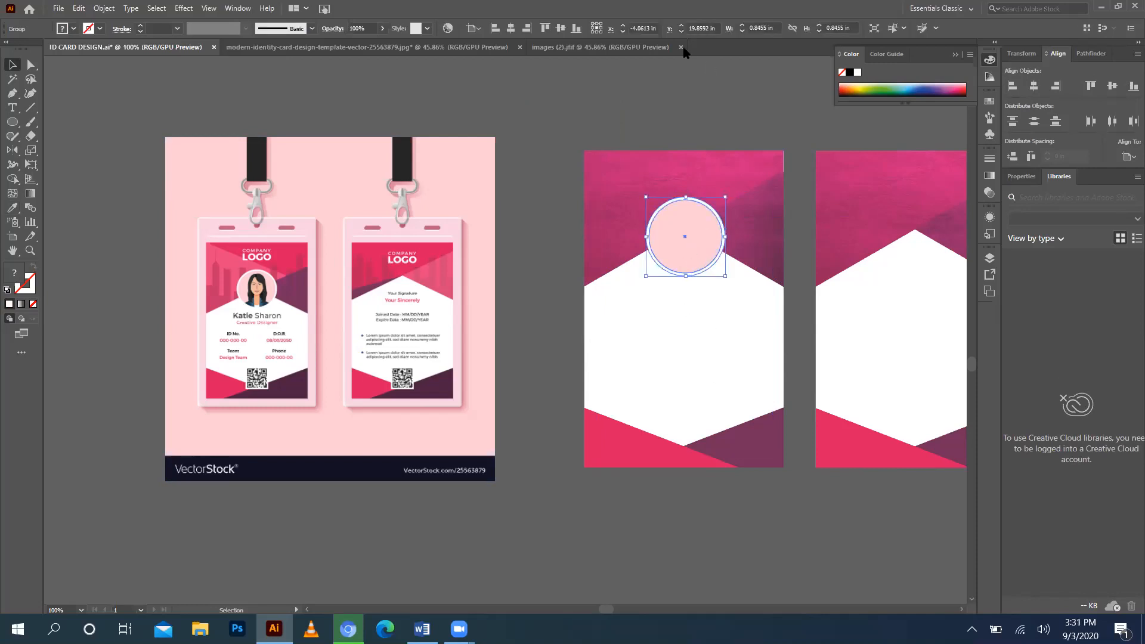
click(693, 81)
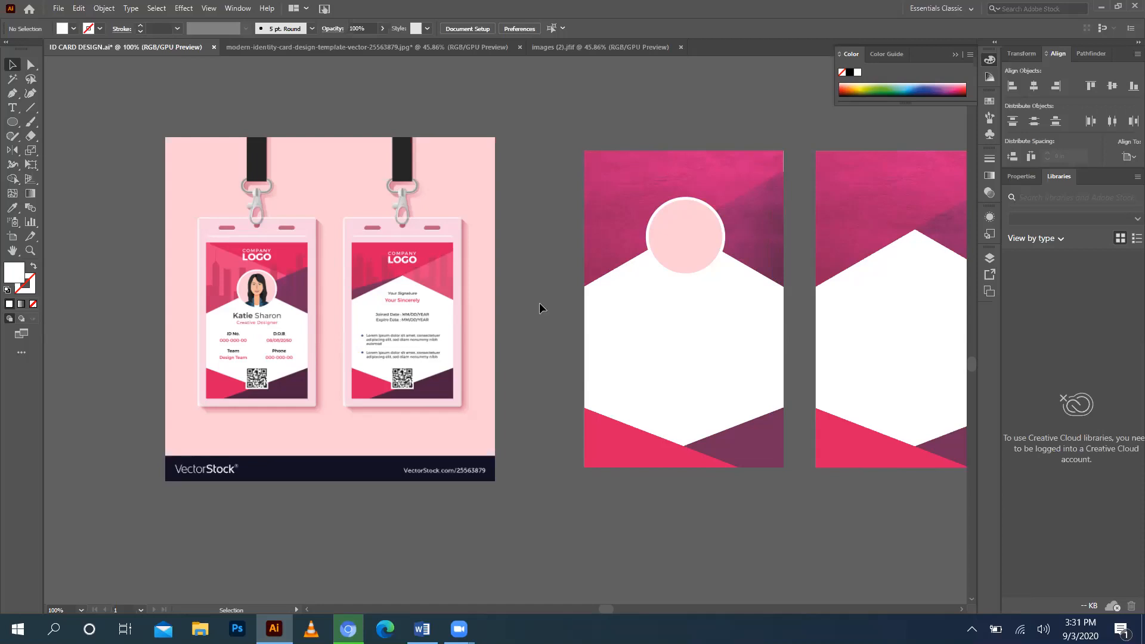
Zoom out and move the orange sample ID card beside the teal card.
scroll(539, 303, down, 2)
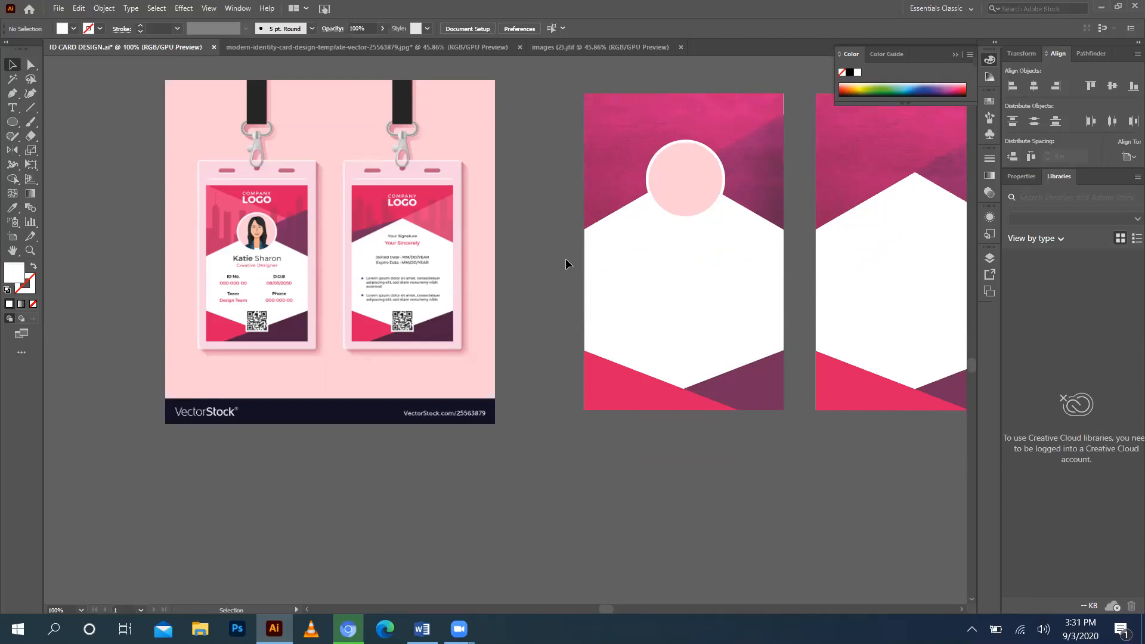
scroll(565, 259, up, 13)
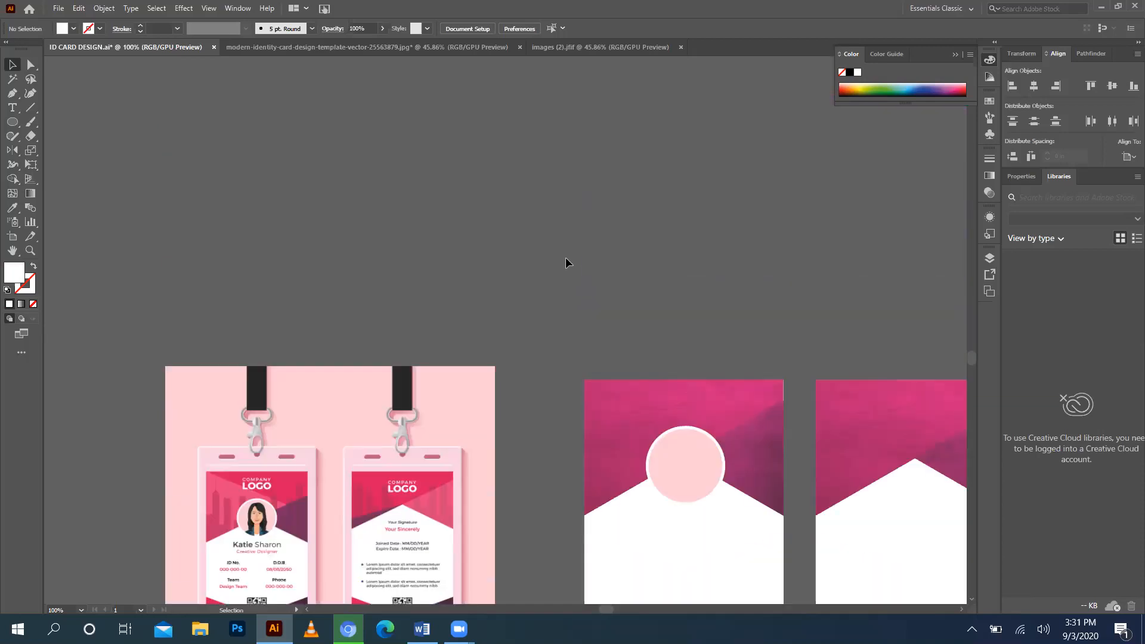
scroll(566, 262, up, 2)
scroll(566, 262, down, 5)
key(a)
key(ctrl+minus)
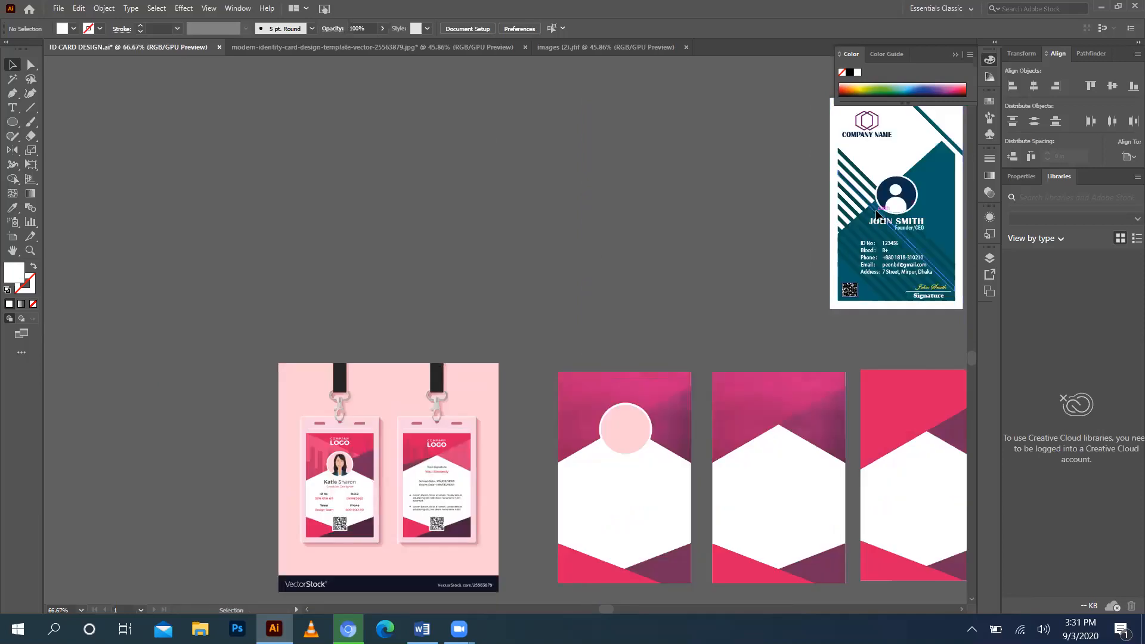
scroll(877, 215, right, 5)
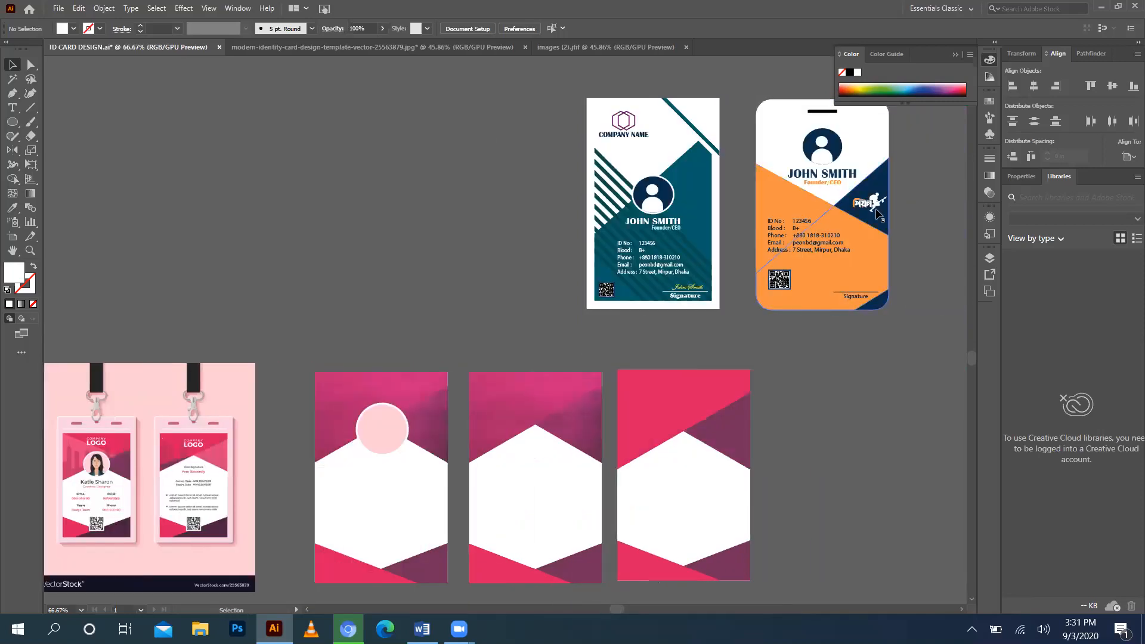
drag(815, 225, 464, 239)
Ungroup the copied orange card into separate objects and deselect.
scroll(292, 241, down, 2)
scroll(292, 241, left, 5)
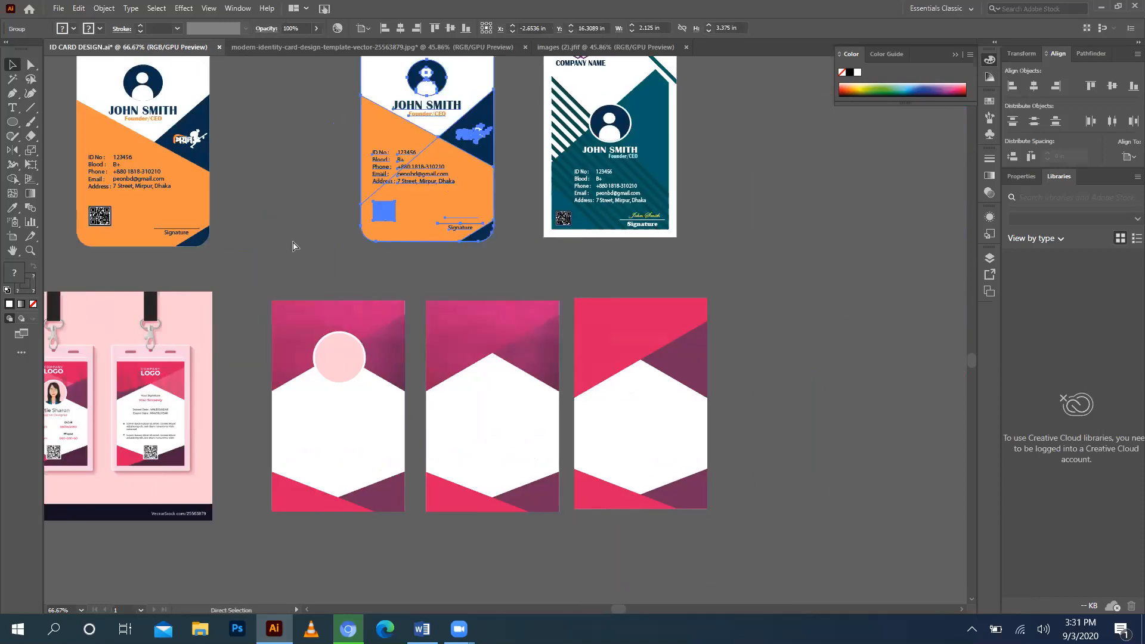
scroll(294, 222, up, 2)
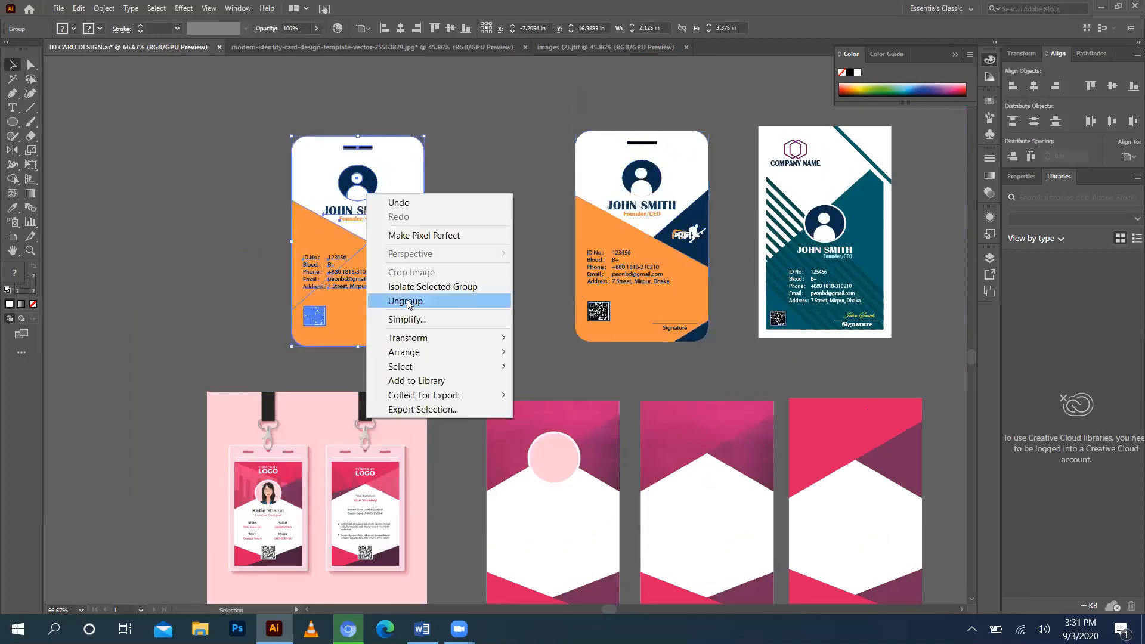
click(405, 300)
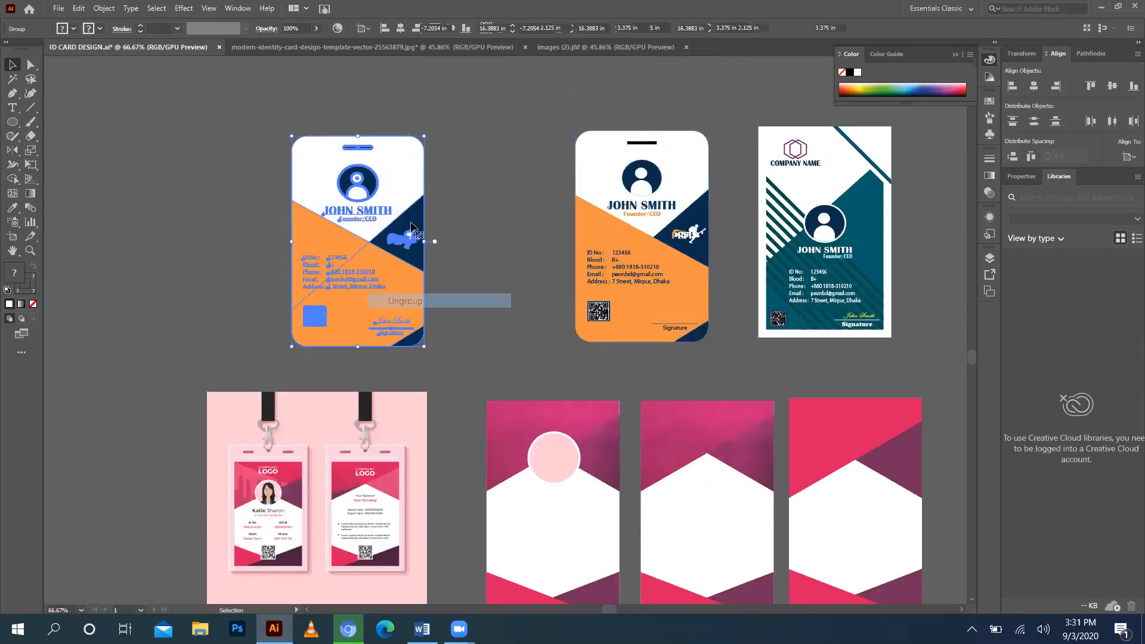
click(531, 134)
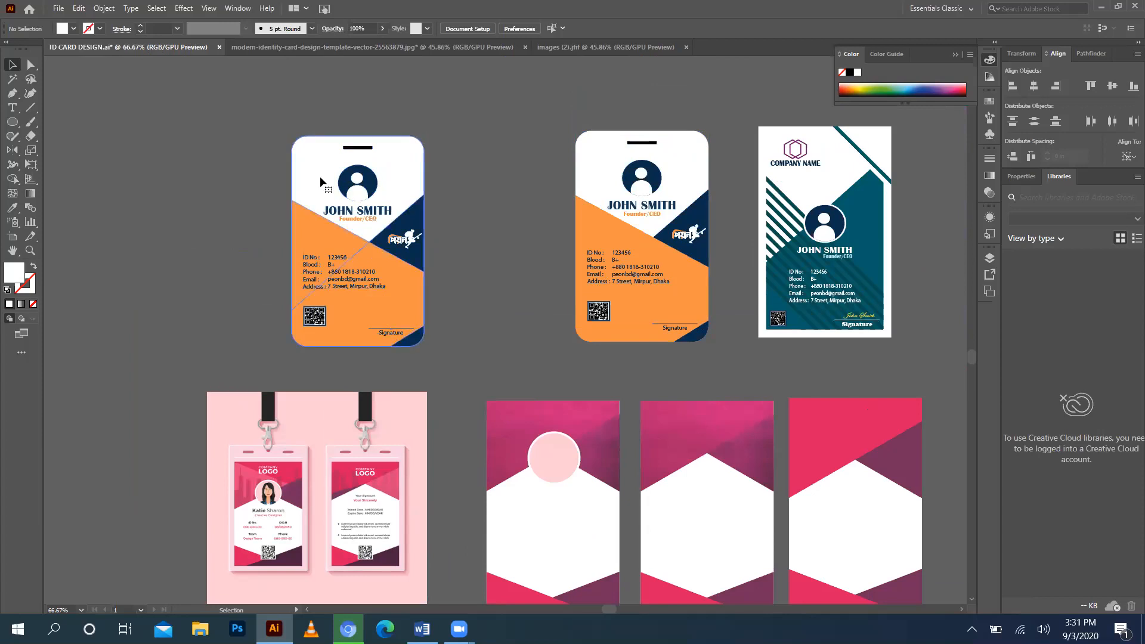
Delete the orange and white background shapes from the copied card.
click(320, 182)
key(Delete)
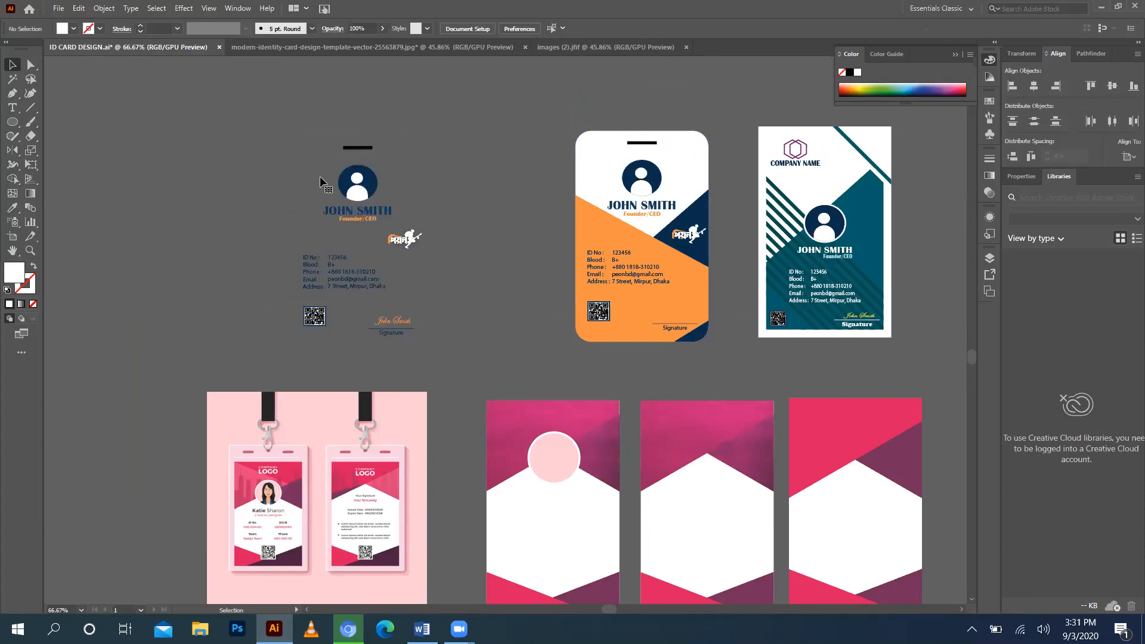
scroll(352, 156, down, 3)
scroll(357, 134, up, 1)
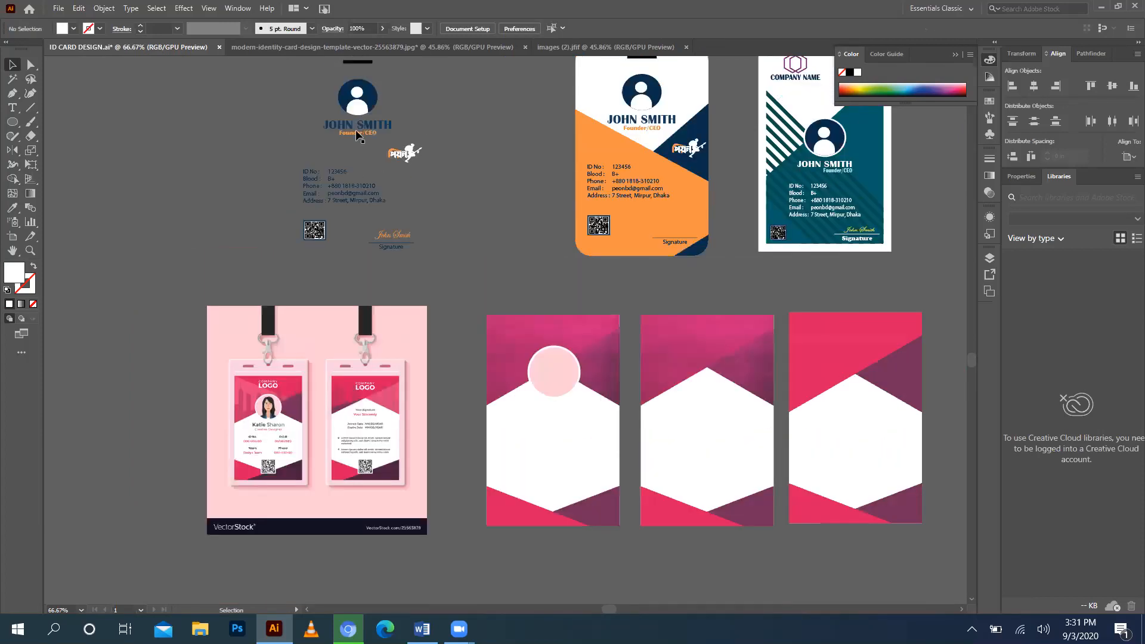
Ungroup the remaining card contents twice so the elements are separate.
click(368, 131)
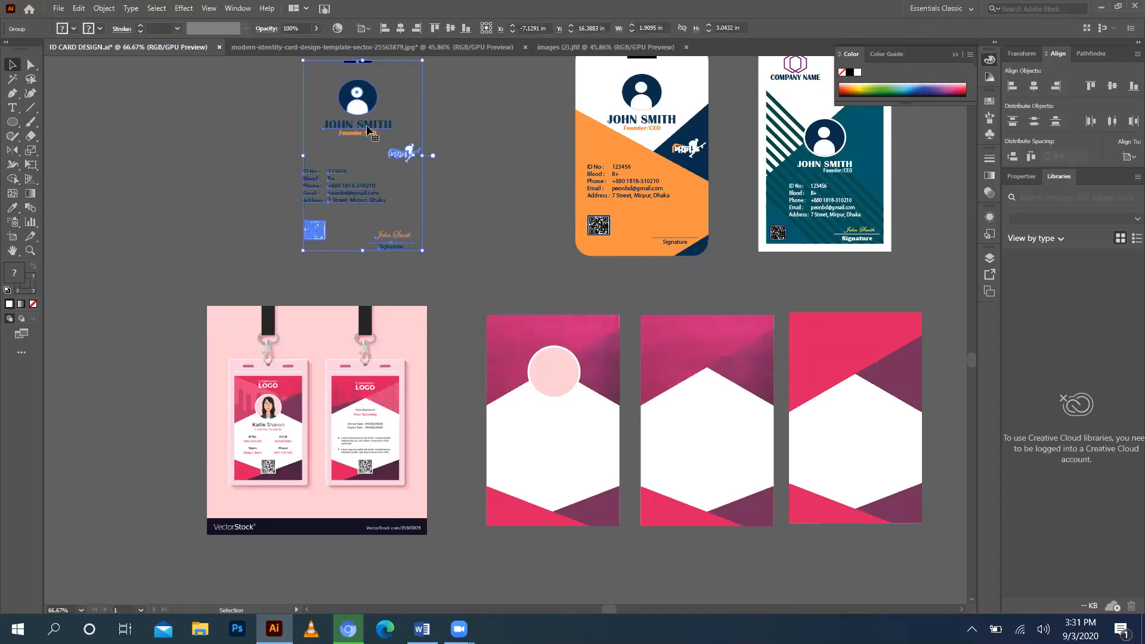
right_click(368, 131)
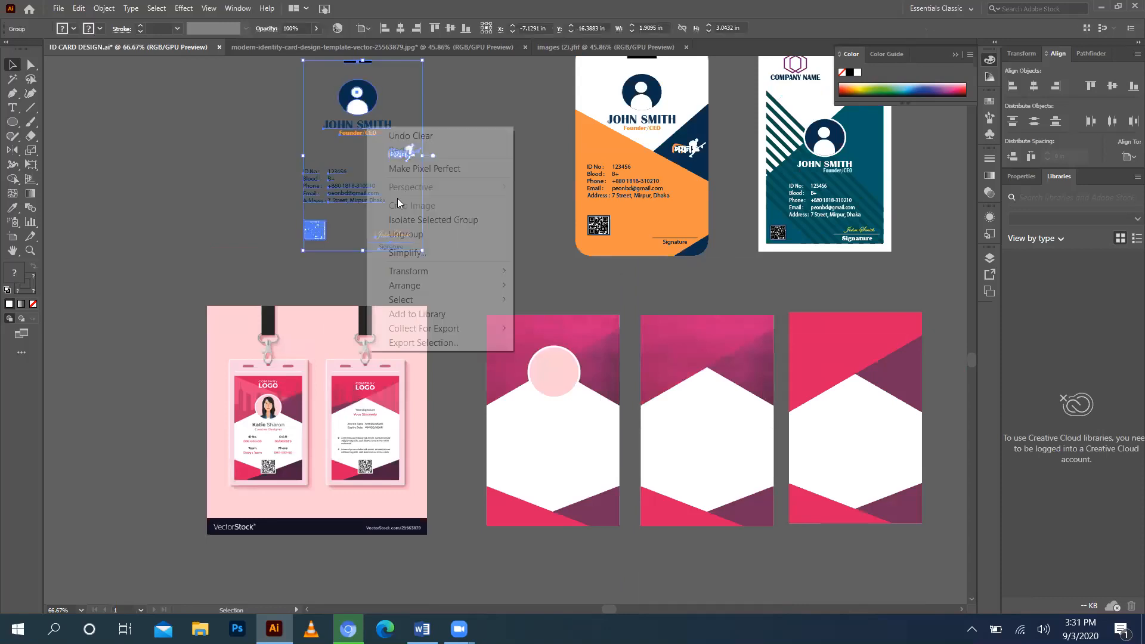
click(412, 234)
click(389, 142)
click(357, 130)
right_click(357, 130)
click(398, 236)
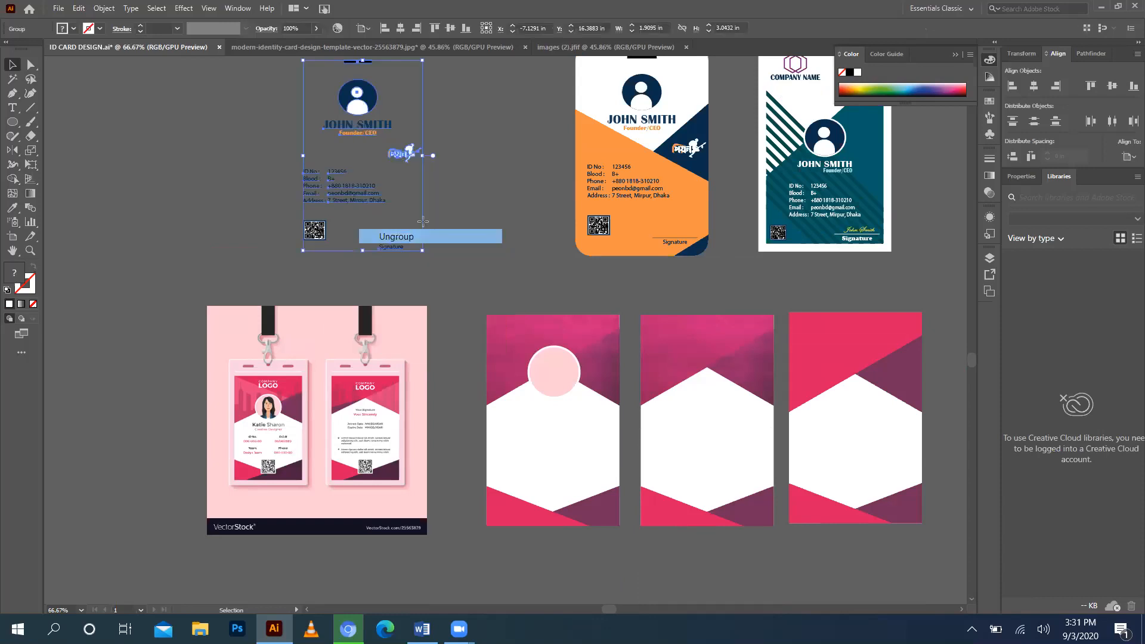
click(459, 133)
Recolour the JOHN SMITH text dark navy using the Eyedropper on the mockup.
click(365, 127)
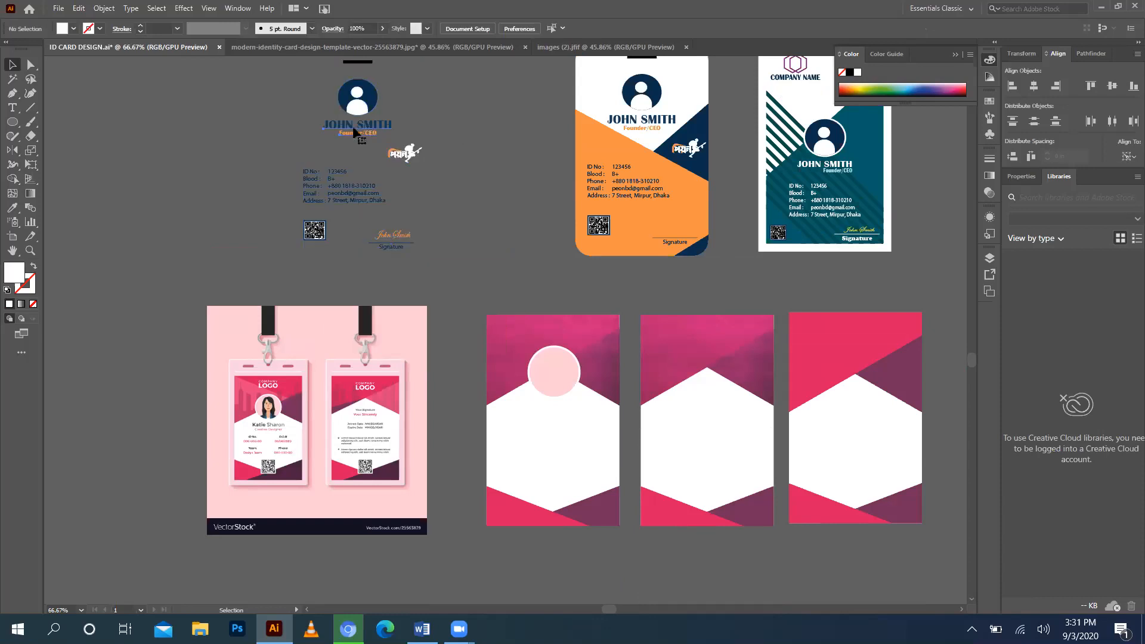
click(17, 209)
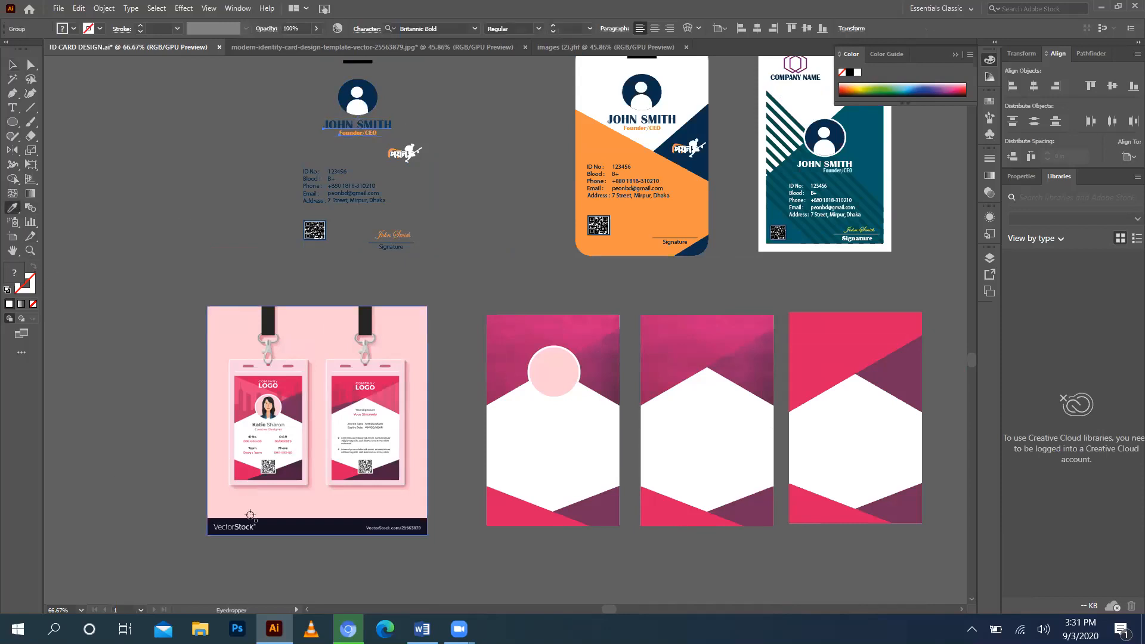
click(275, 528)
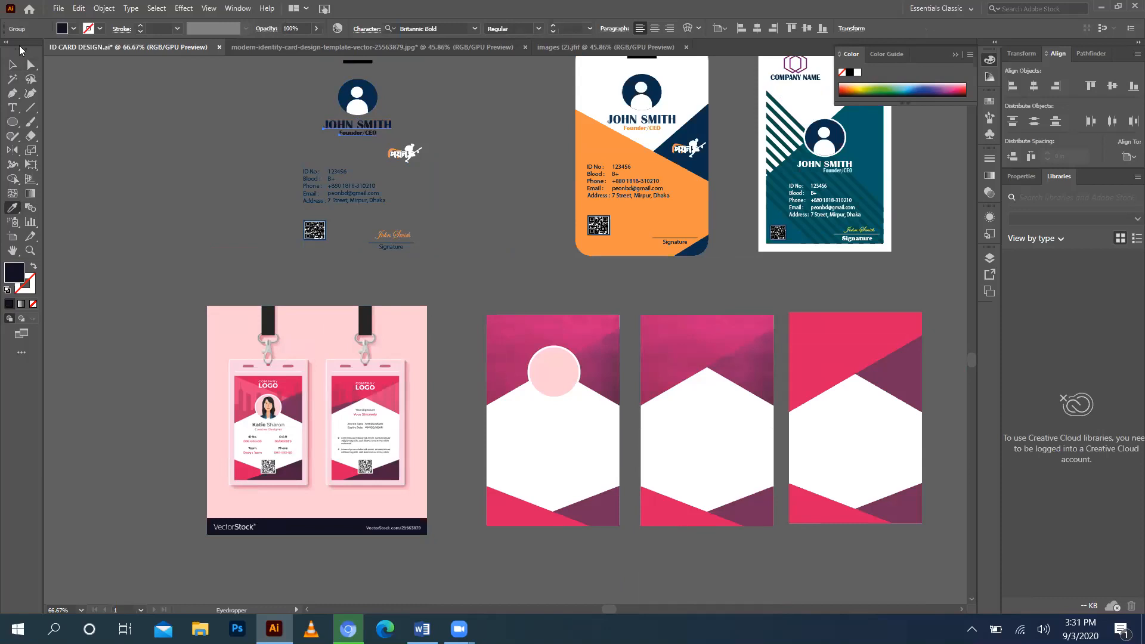
click(12, 64)
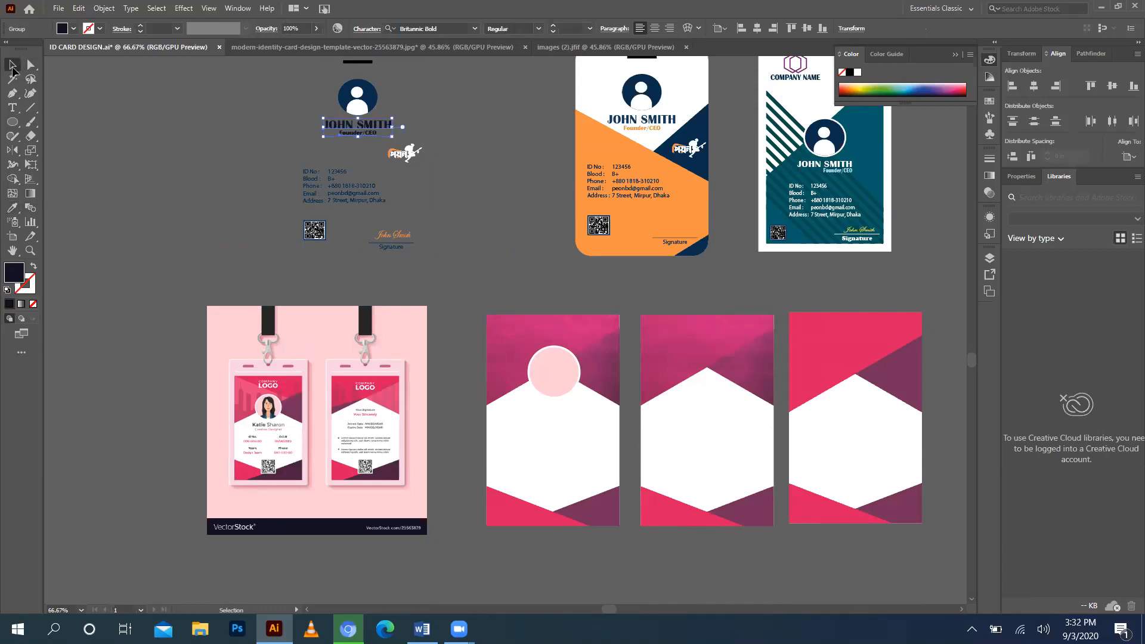
Ungroup the JOHN SMITH and Founder/CEO lines.
right_click(349, 125)
click(384, 105)
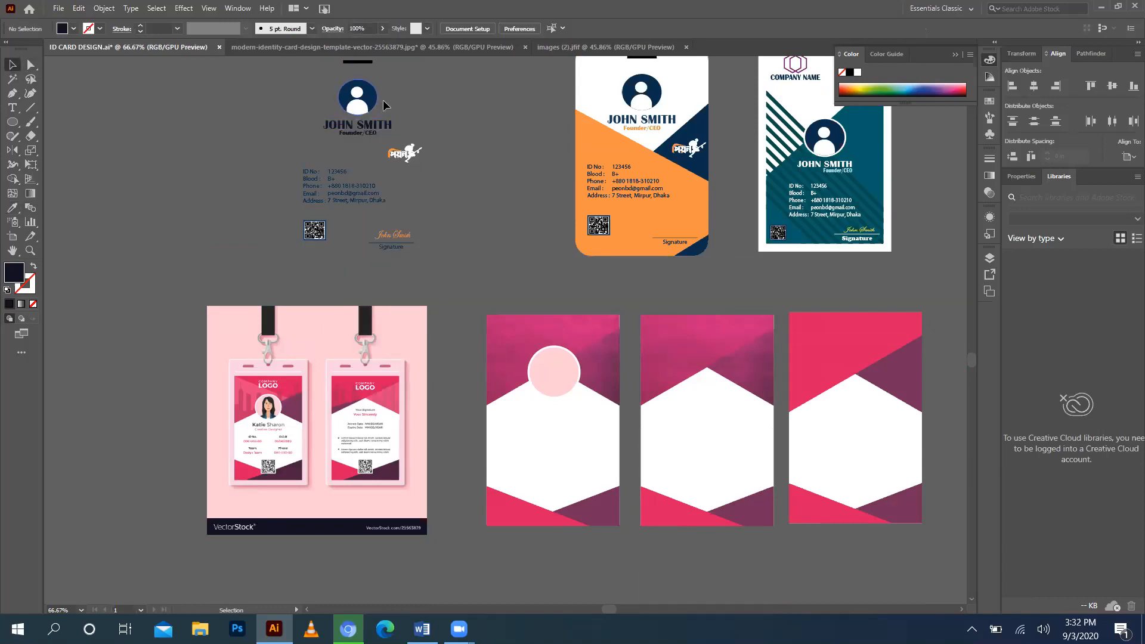
right_click(365, 126)
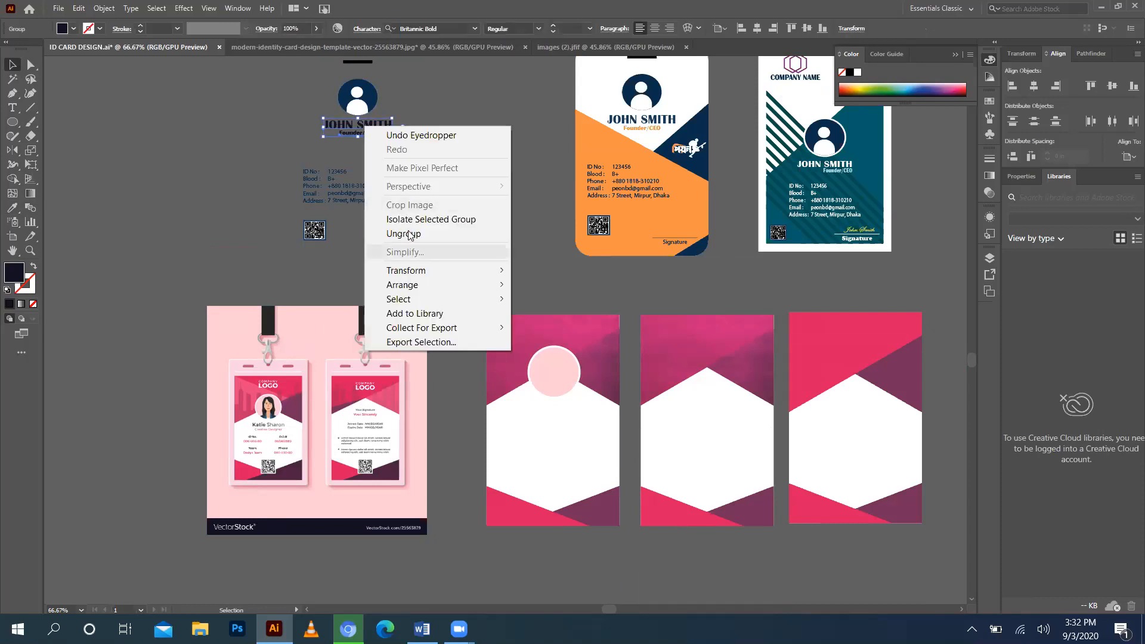
click(403, 234)
click(231, 132)
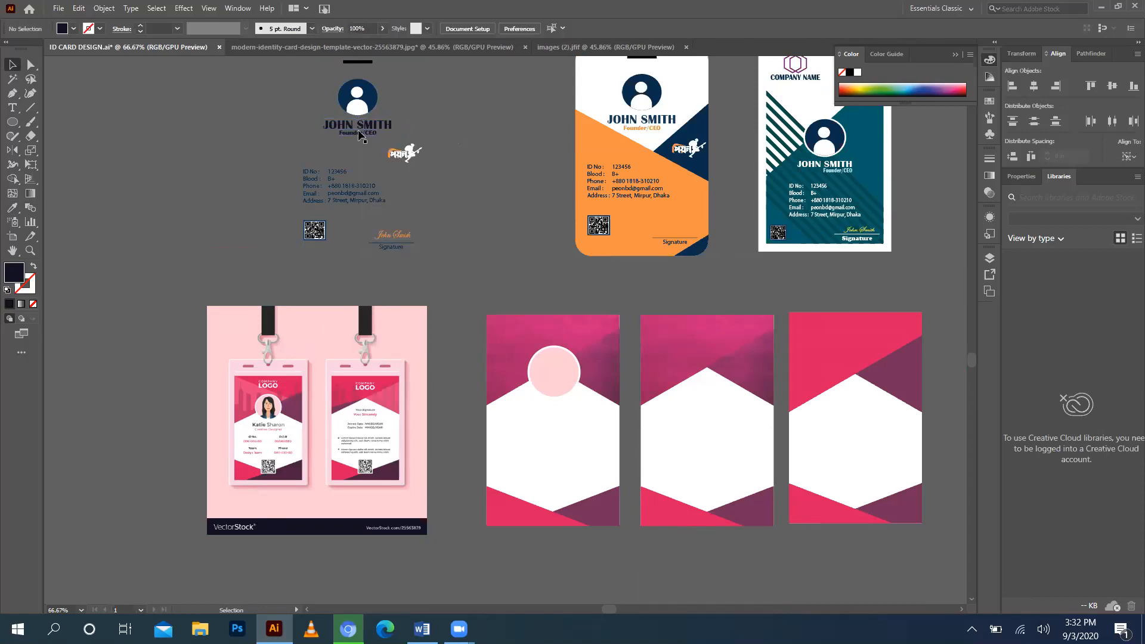
Colour the Founder/CEO line purple, sampled from the pink mockup.
click(361, 133)
click(12, 207)
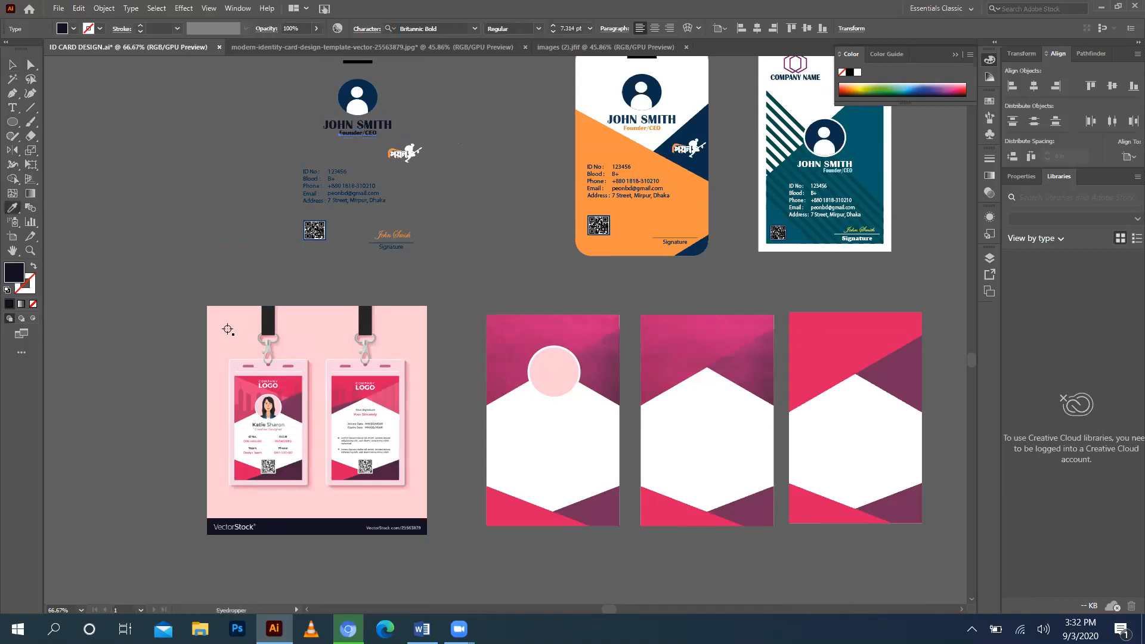
click(284, 415)
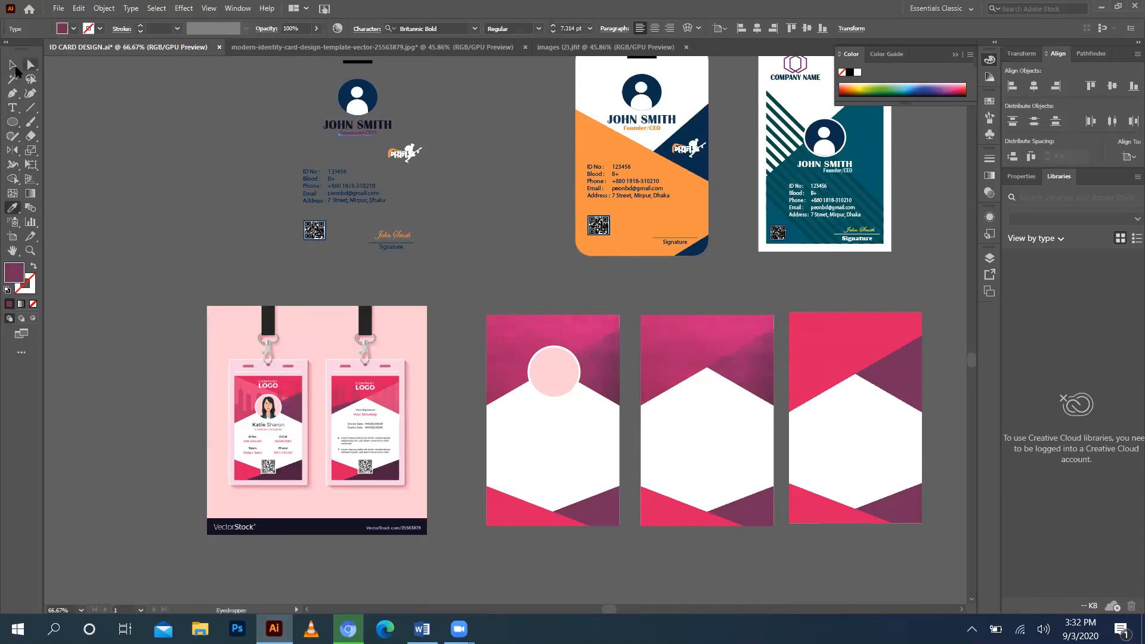
click(12, 64)
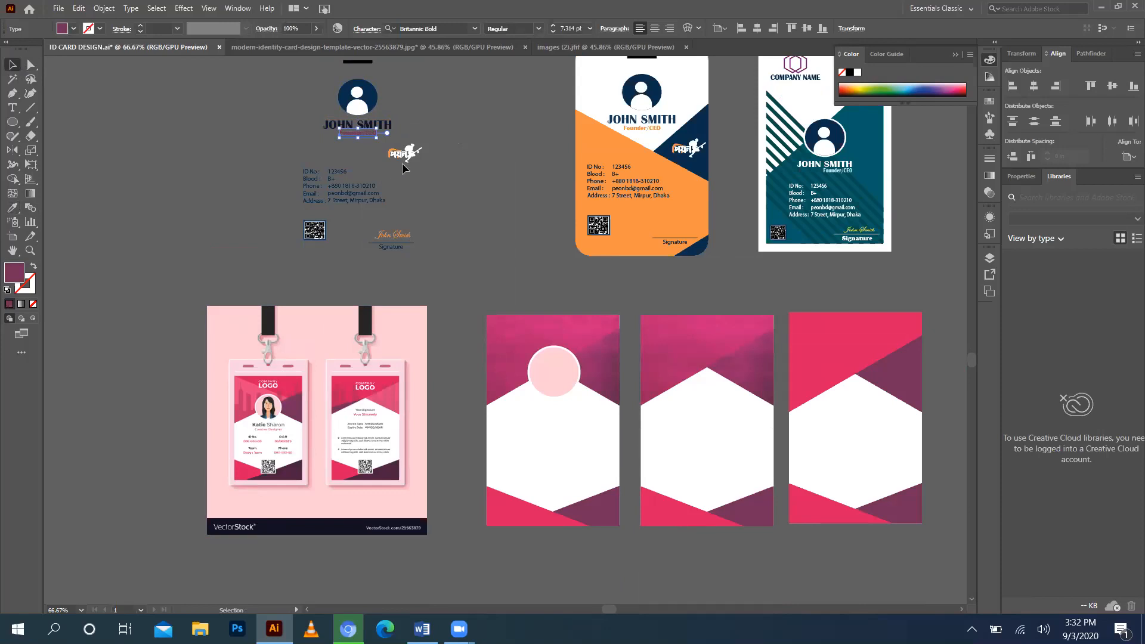
click(402, 163)
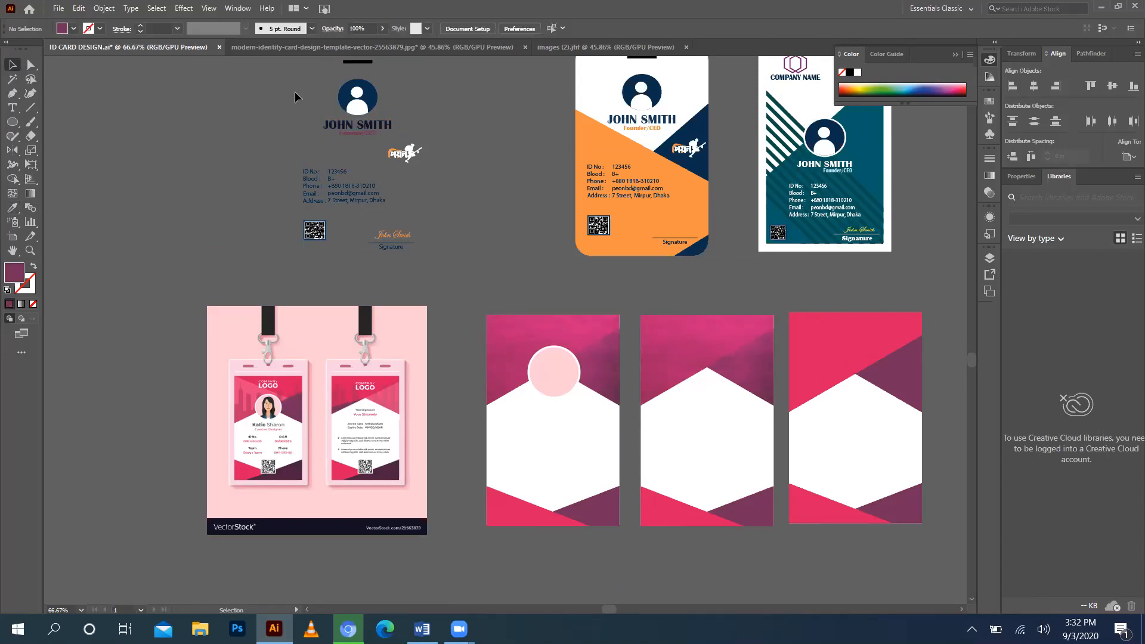
drag(362, 145, 365, 147)
click(307, 108)
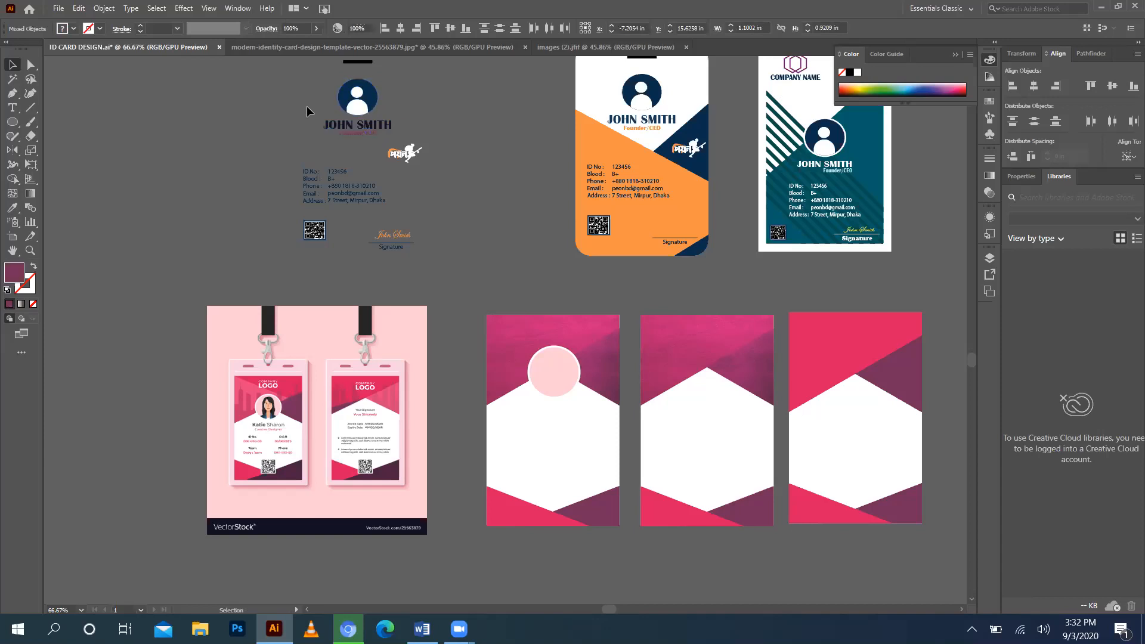
Move JOHN SMITH / Founder/CEO onto the first pink card below the circle.
click(347, 137)
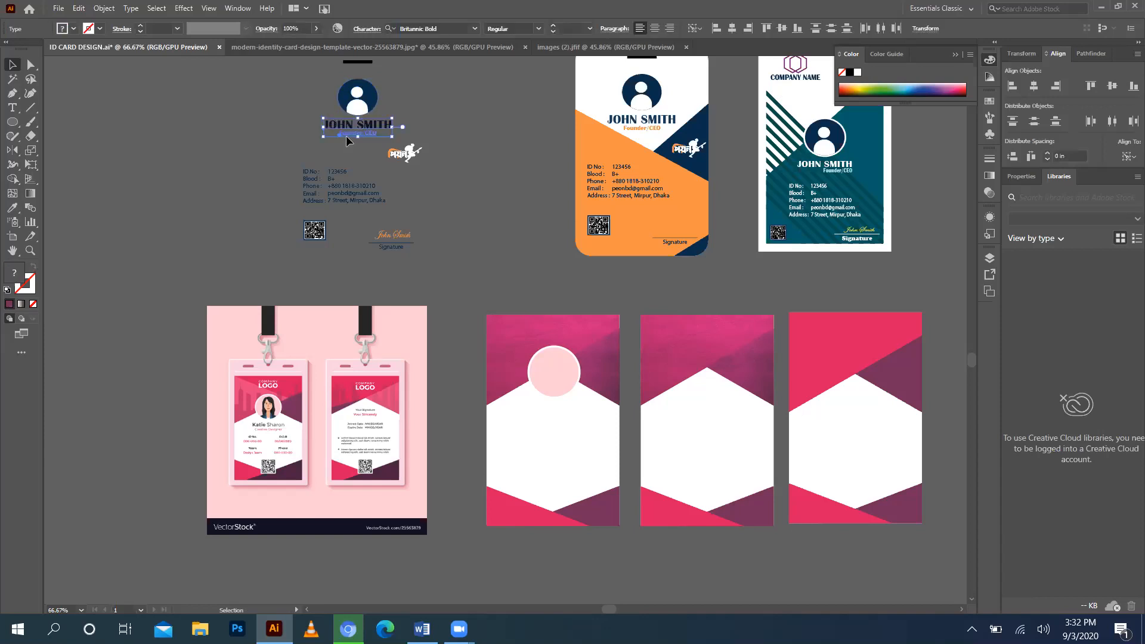
key(a)
key(v)
click(350, 143)
drag(339, 131, 539, 415)
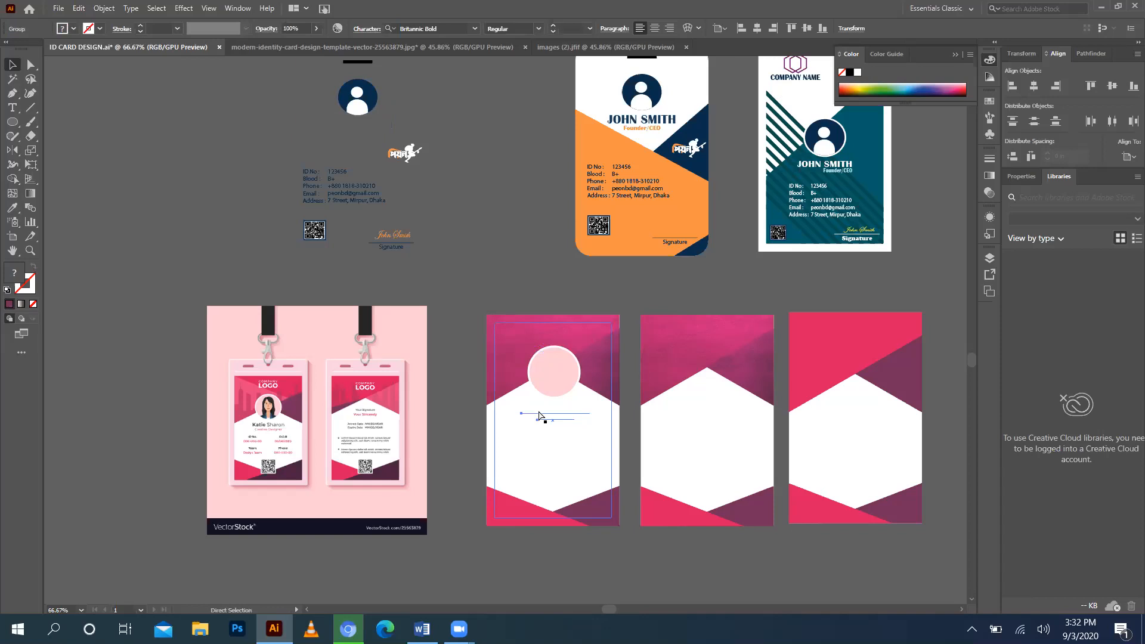
click(529, 242)
Centre the name and title horizontally on the pink card.
scroll(543, 322, down, 3)
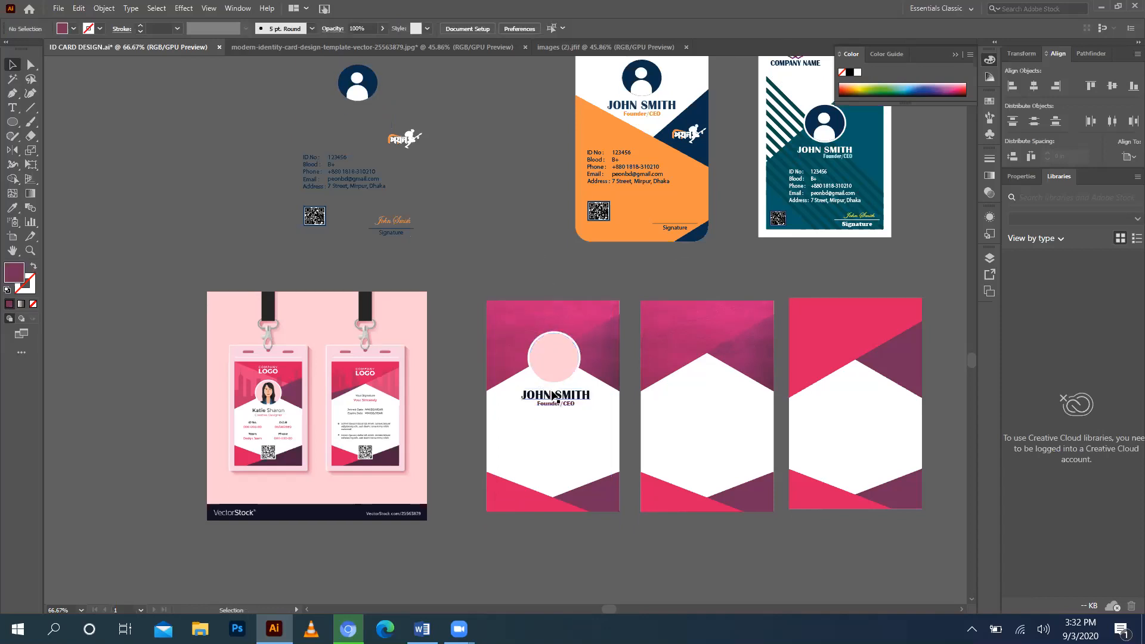
drag(528, 226, 570, 395)
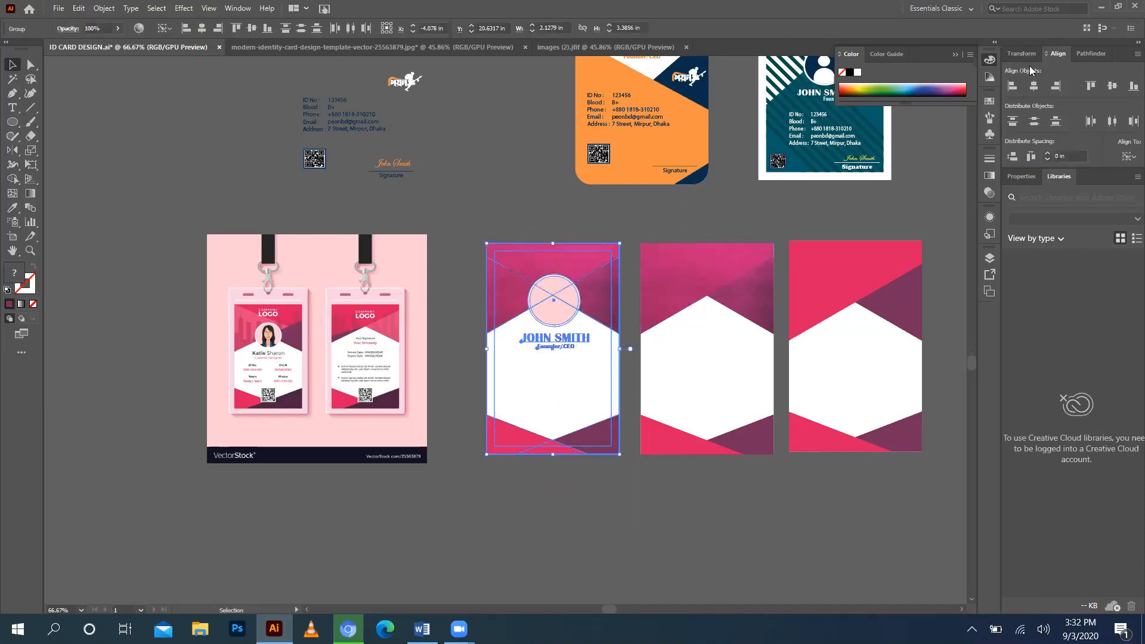
click(1034, 87)
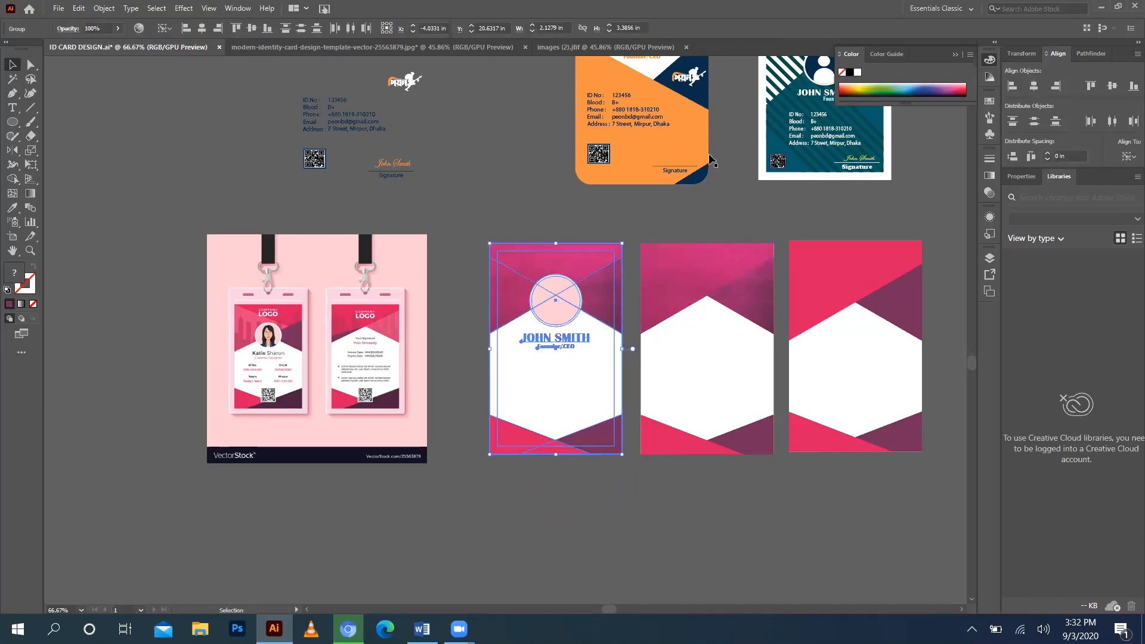
click(500, 192)
Place the ID details text on the pink card beneath the name.
scroll(512, 203, down, 1)
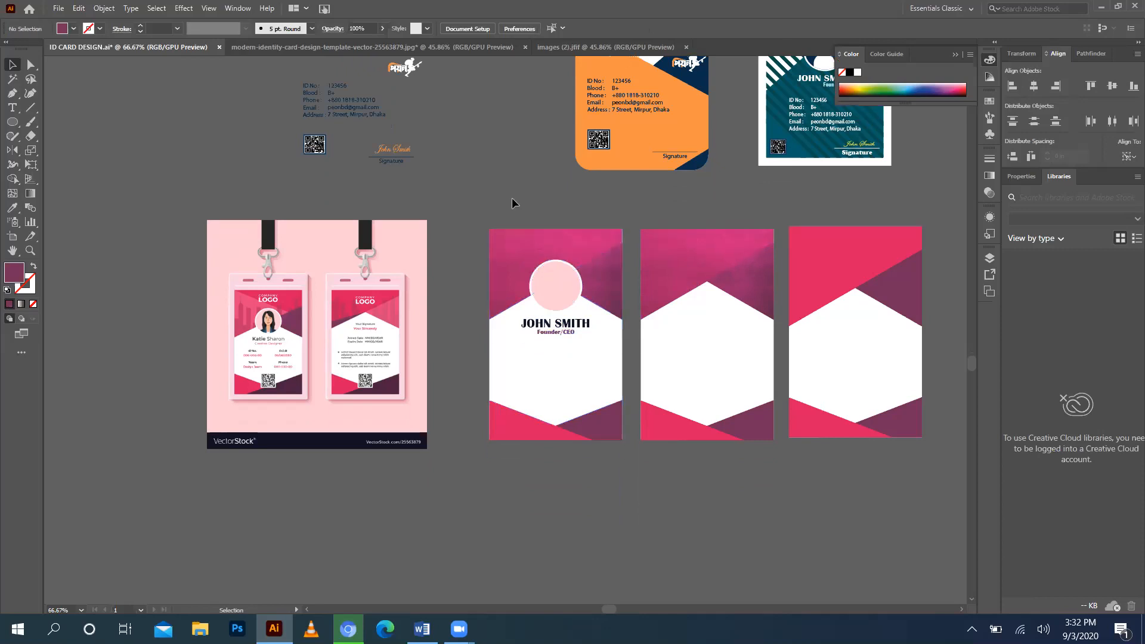
click(561, 325)
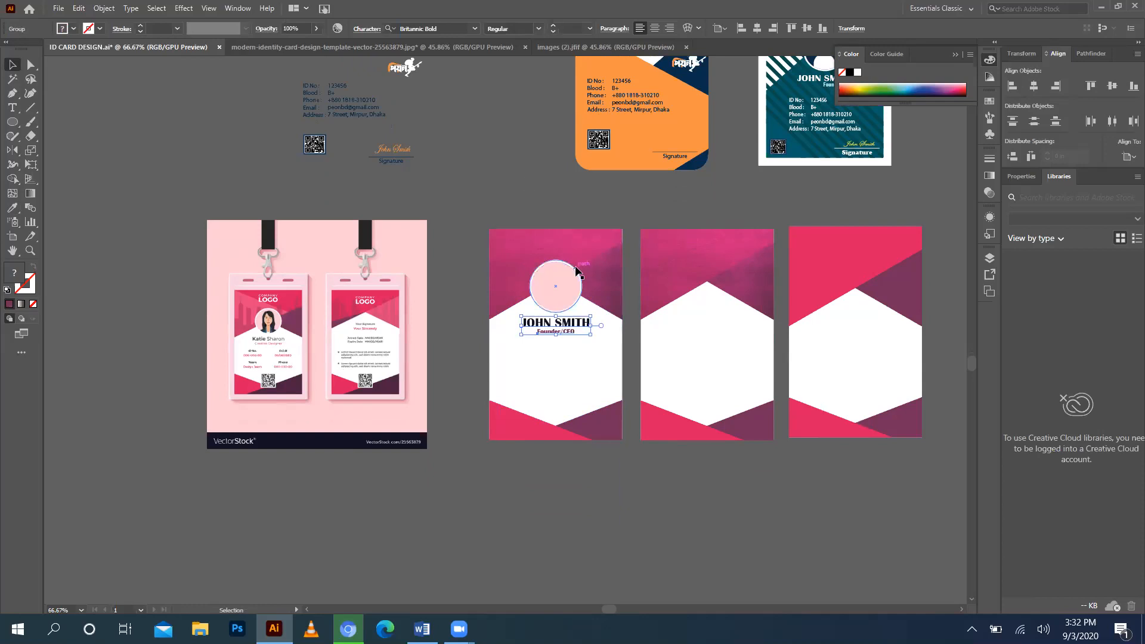
click(494, 152)
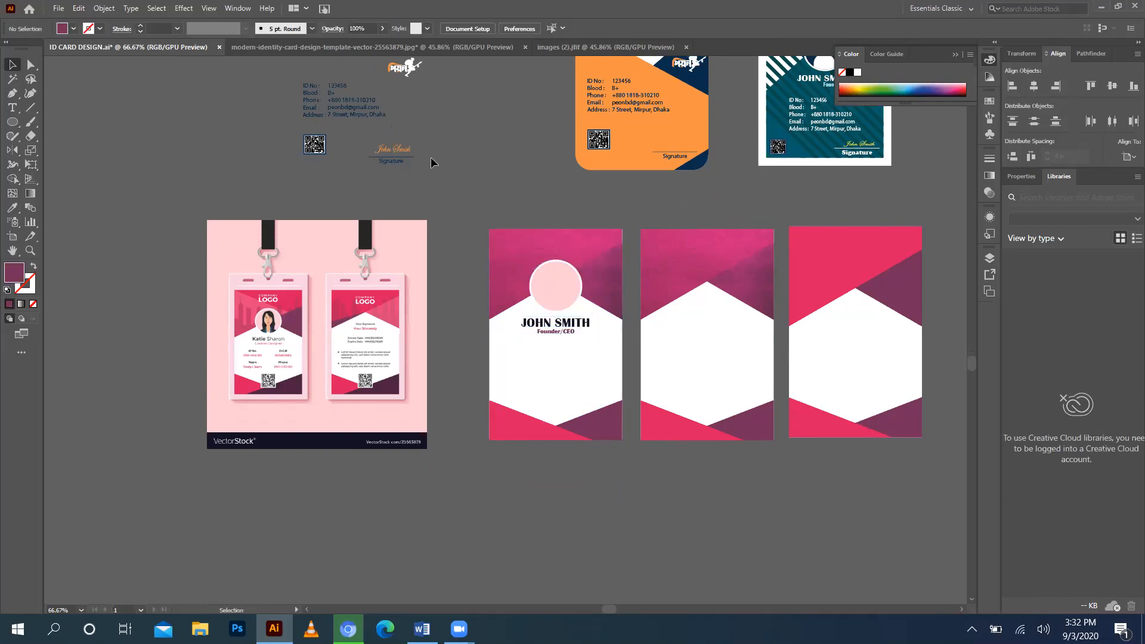
drag(366, 123, 572, 373)
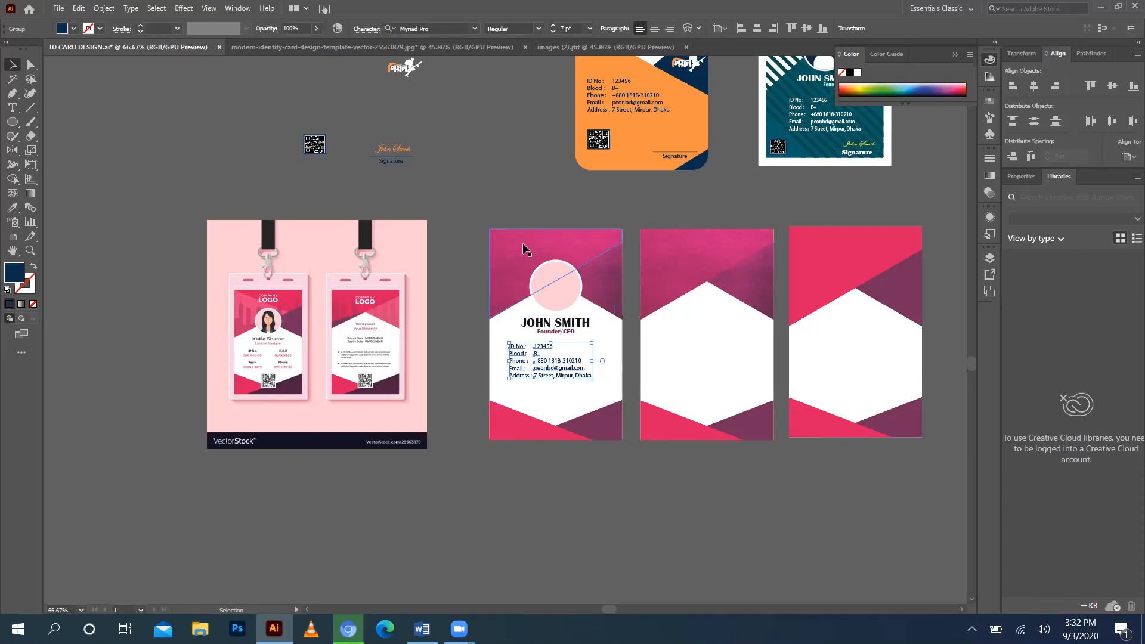
Nudge the John Smith card group slightly to the left.
scroll(469, 156, up, 6)
scroll(469, 156, down, 5)
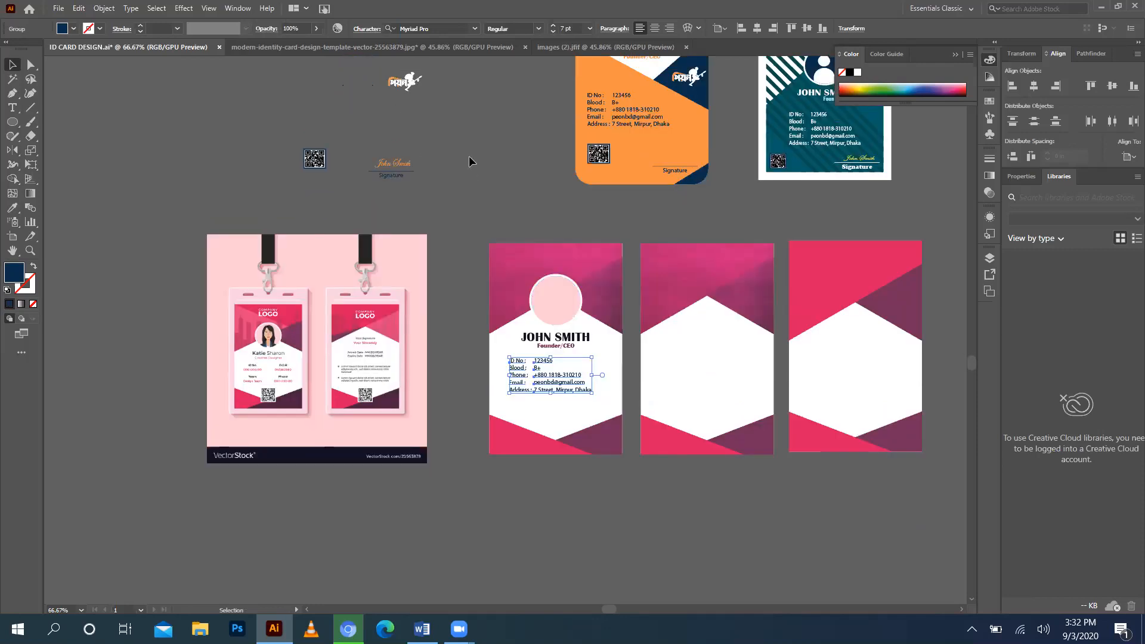
scroll(469, 156, down, 4)
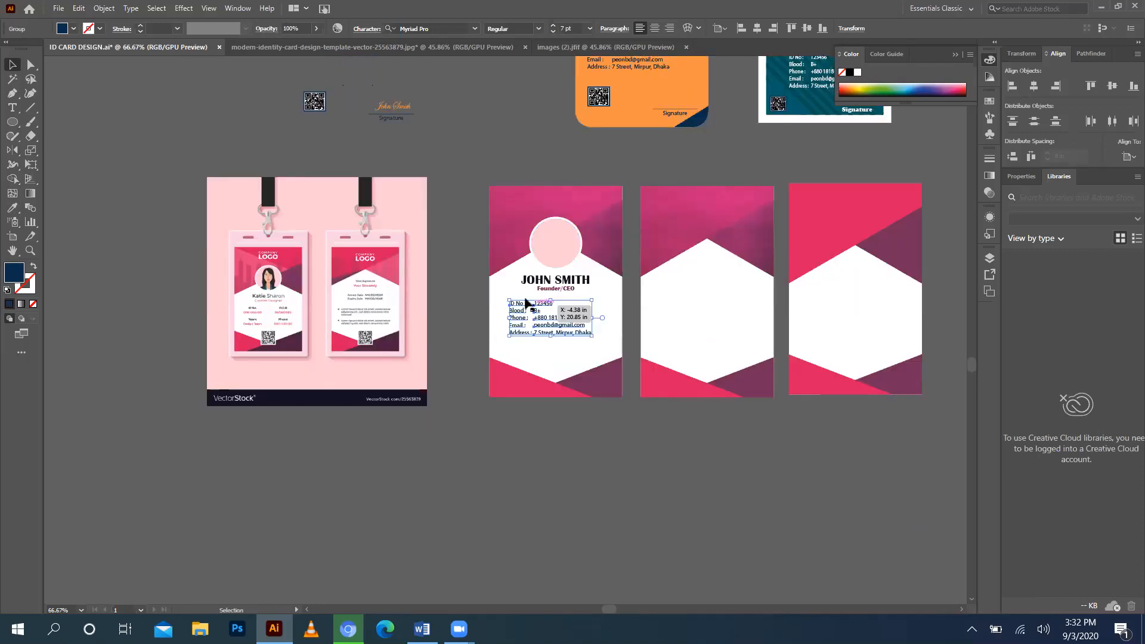
click(538, 156)
click(562, 332)
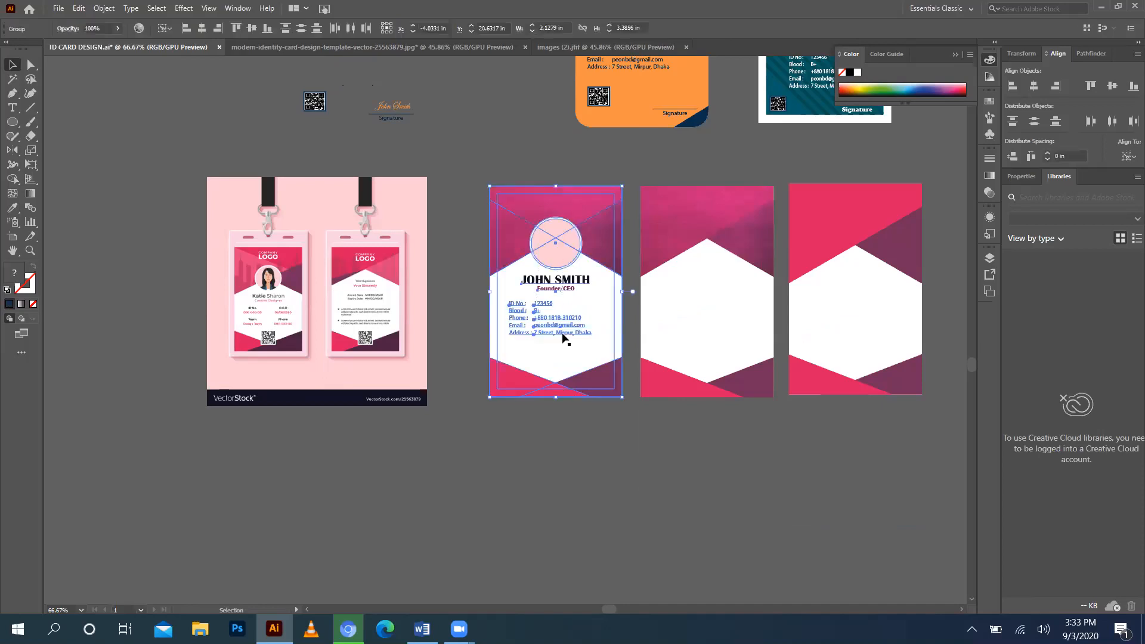
key(Left)
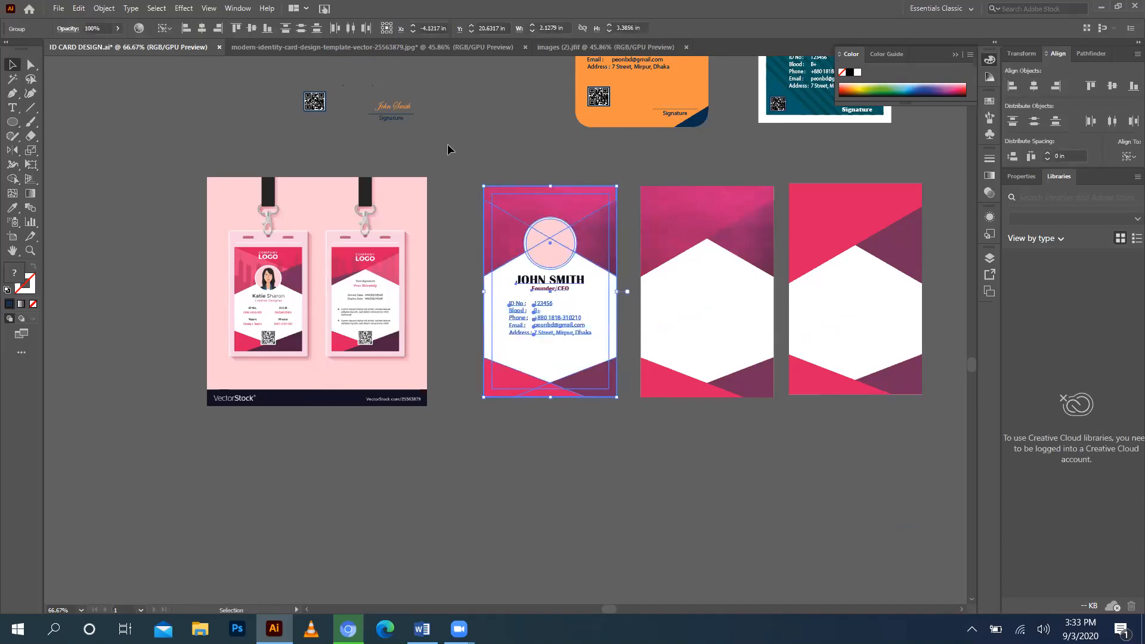
click(470, 94)
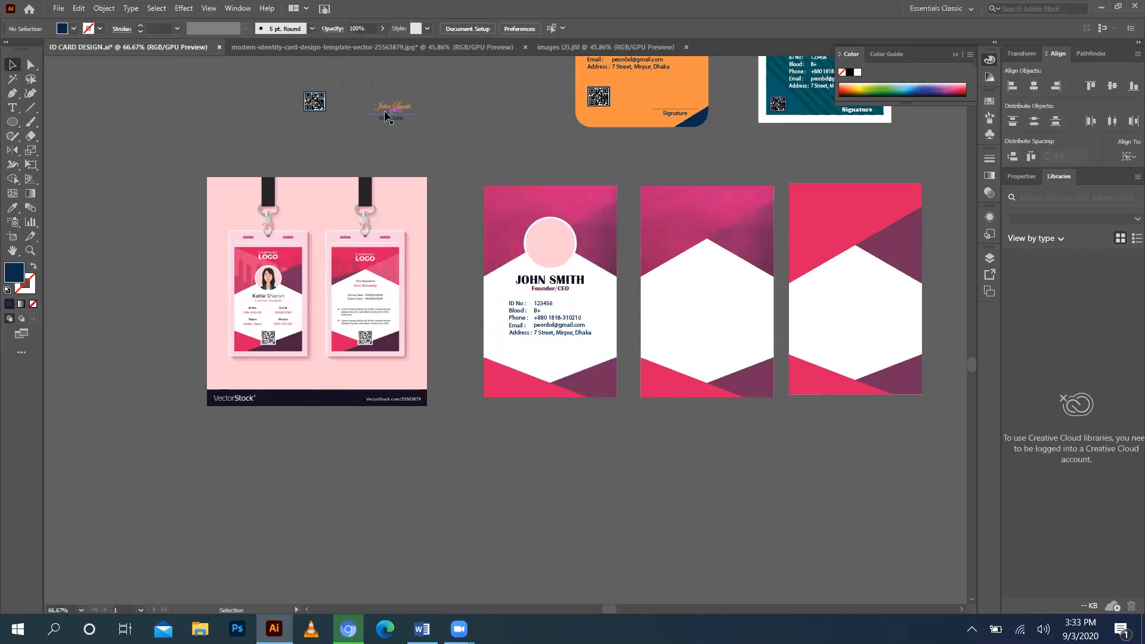
Move the QR code to the bottom centre of the card, below the address.
scroll(418, 107, down, 2)
scroll(388, 89, up, 3)
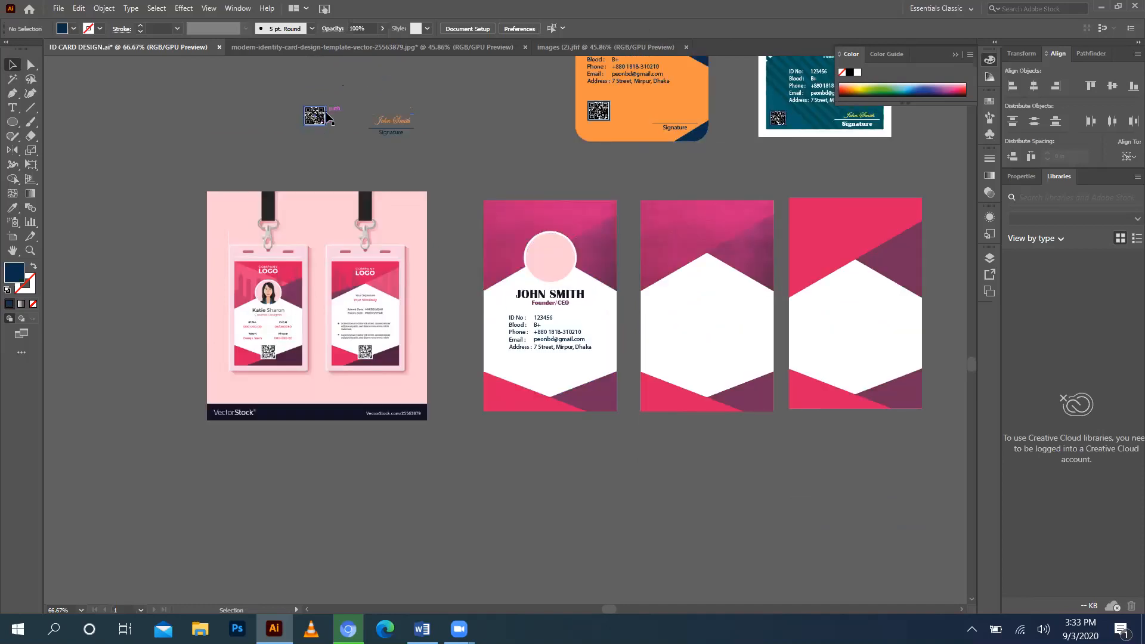
drag(325, 114, 555, 398)
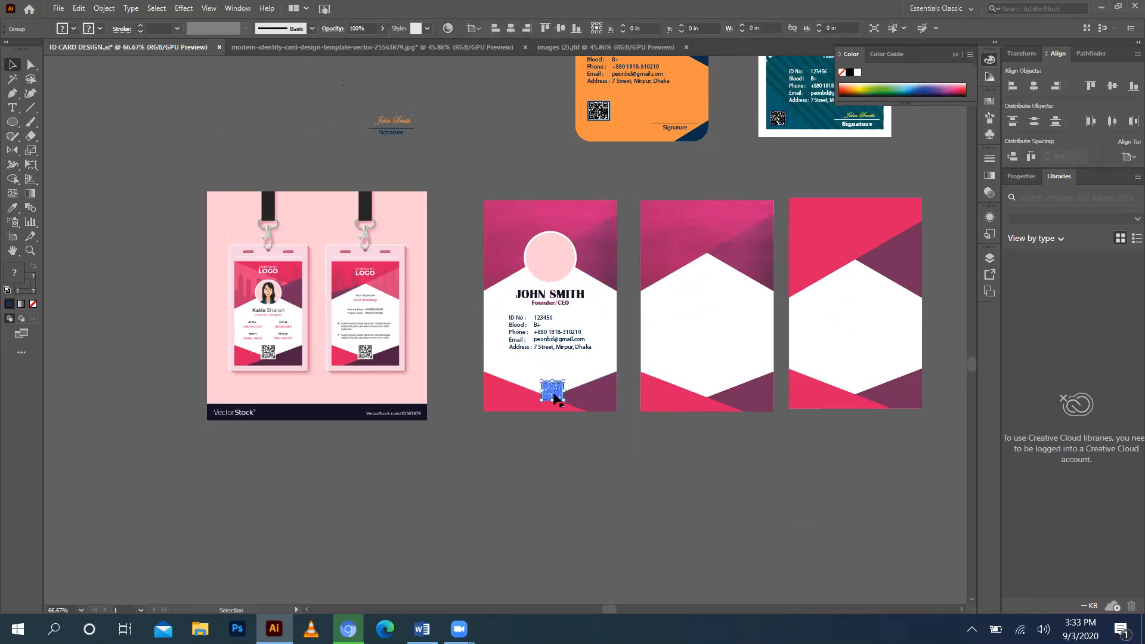
click(461, 149)
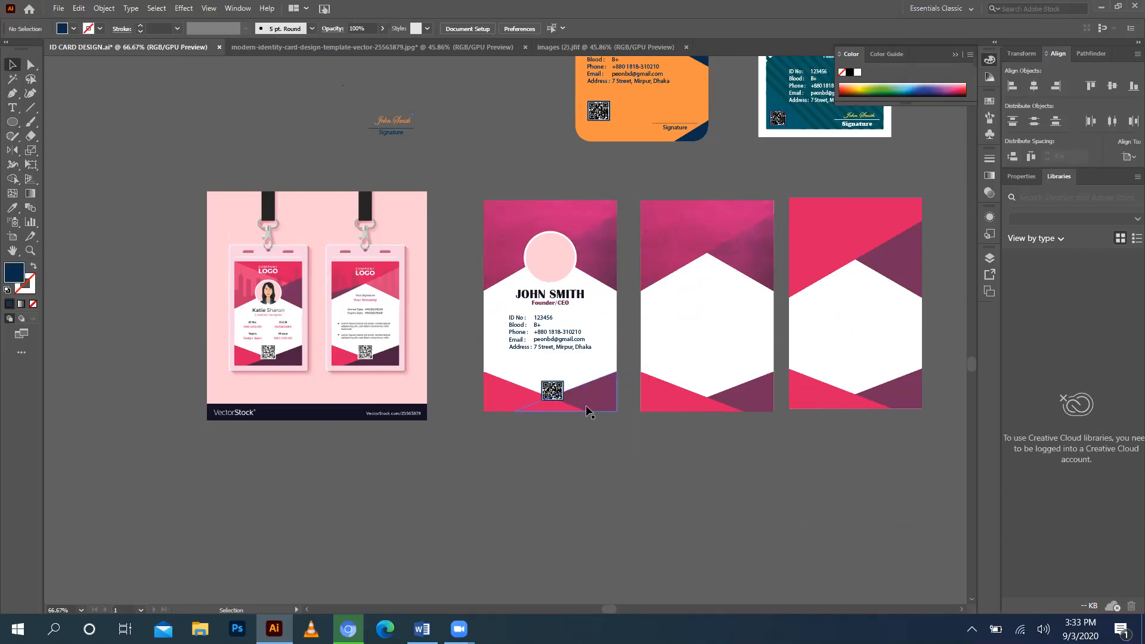
click(537, 240)
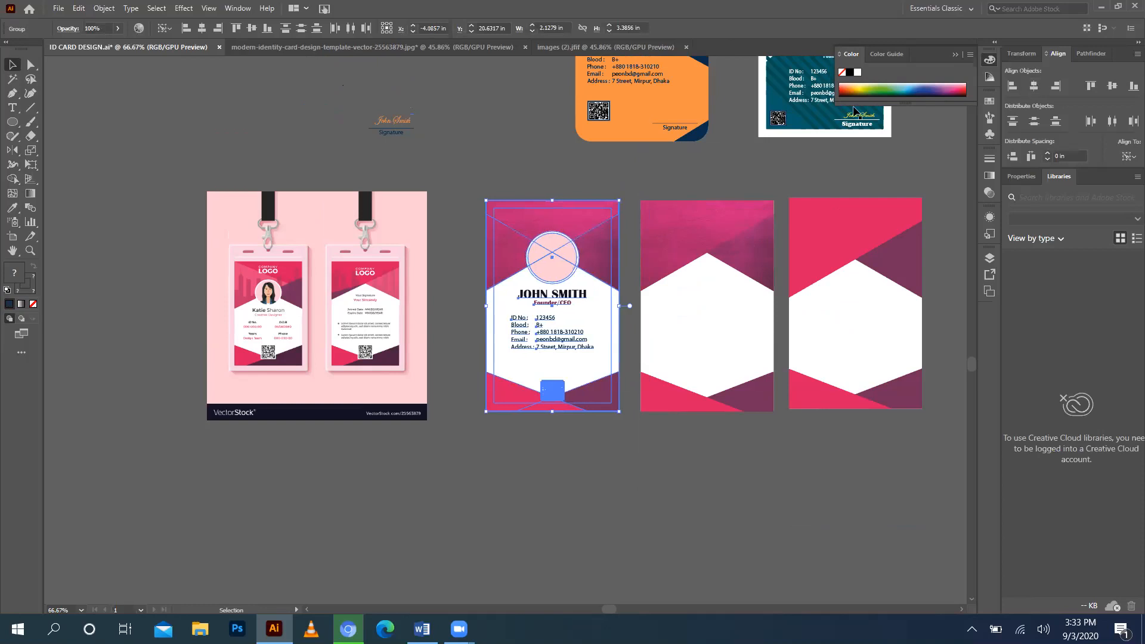
click(493, 105)
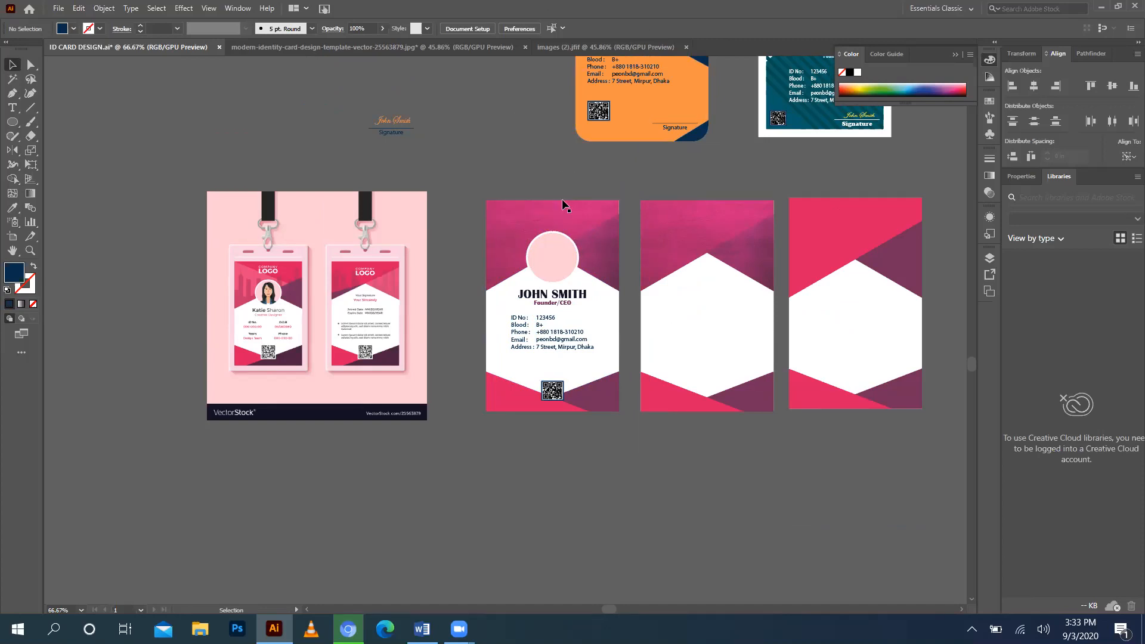
Ungroup the name lines and colour Founder/CEO with the card's pink via the Eyedropper.
click(558, 304)
right_click(558, 303)
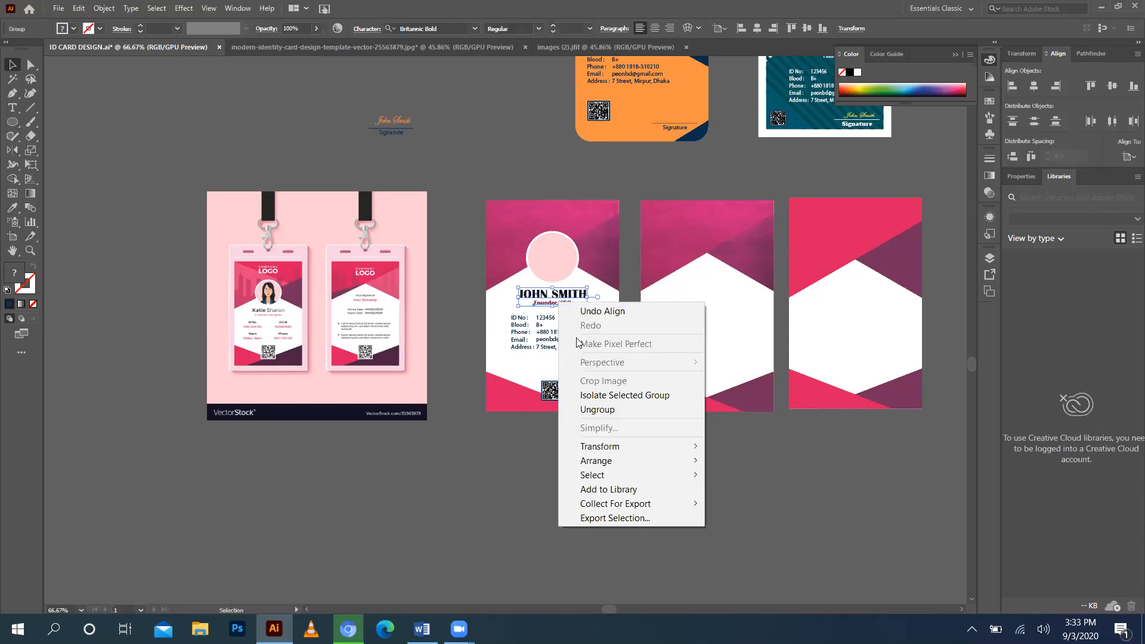
click(603, 412)
click(520, 202)
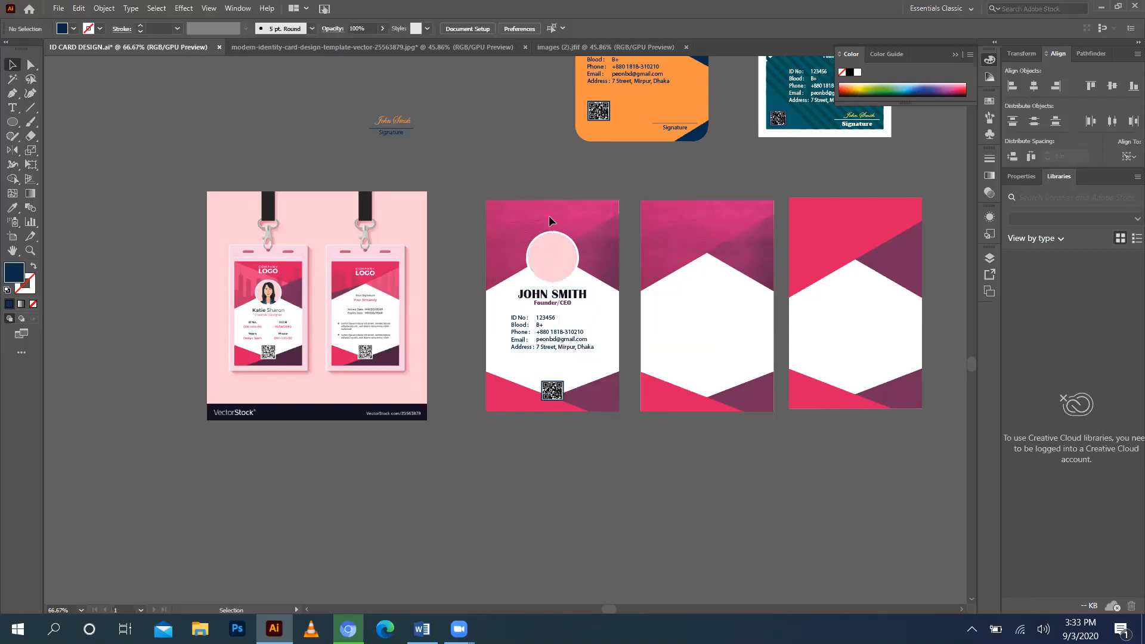
click(555, 304)
click(12, 208)
click(490, 238)
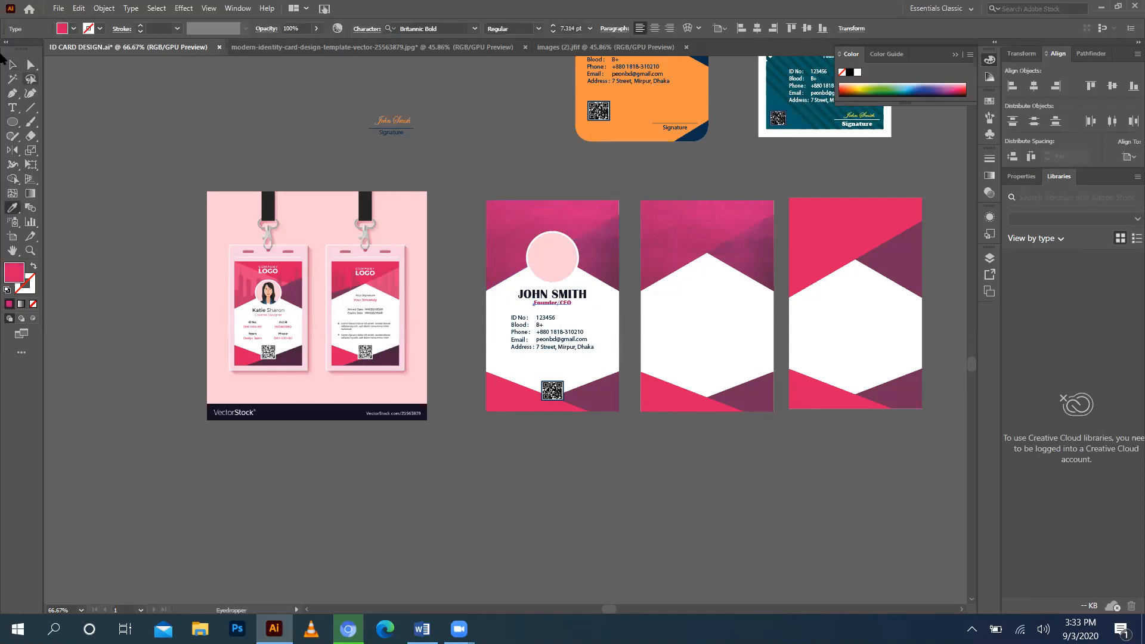
click(10, 66)
click(428, 141)
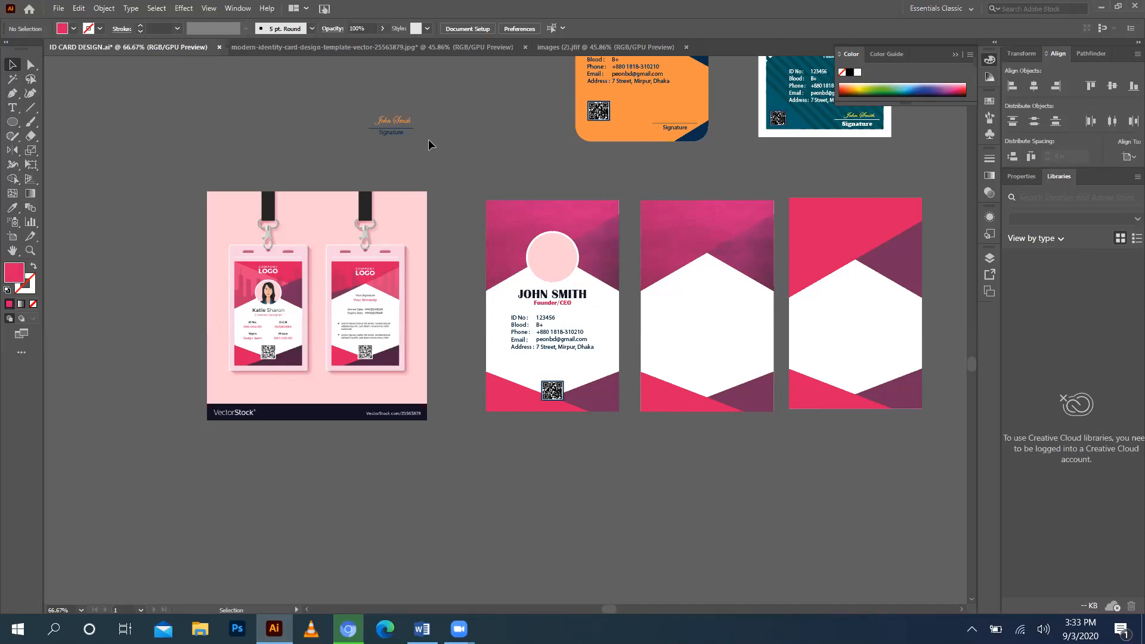
click(547, 305)
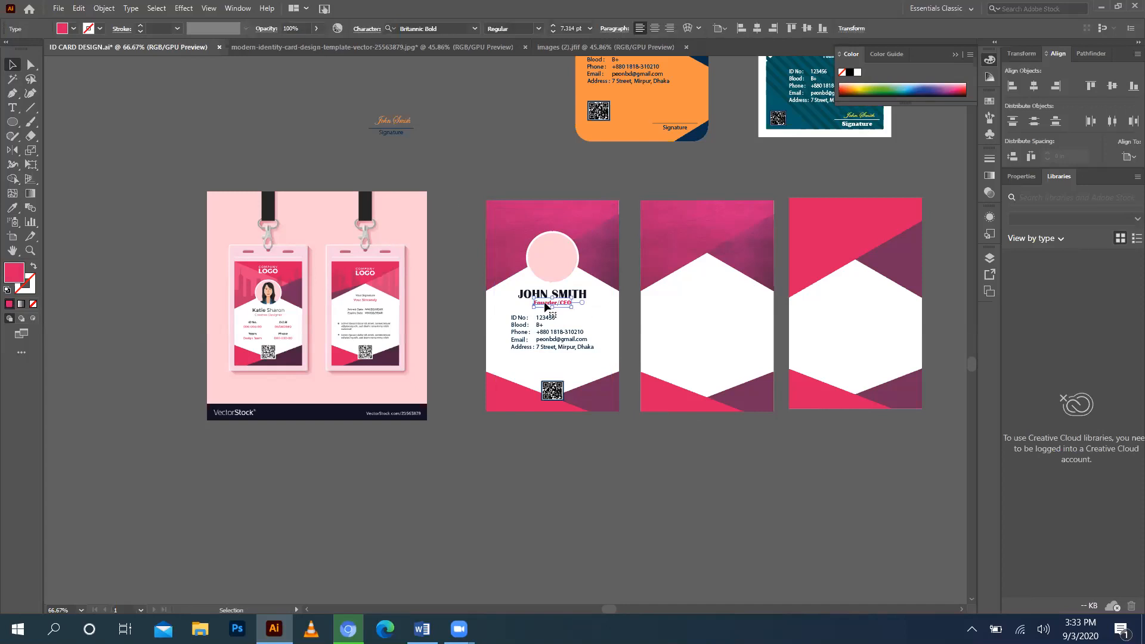
click(537, 156)
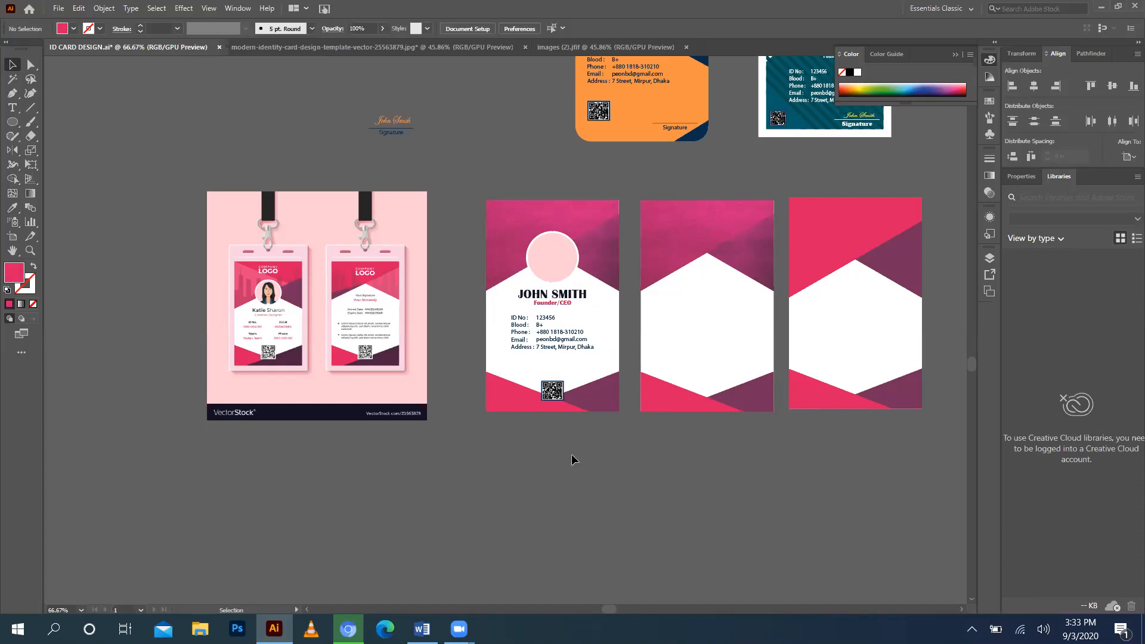
Nudge the ID and contact details block slightly down.
click(541, 345)
key(Down)
key(Down)
key(Down)
key(Down)
key(Down)
key(Down)
key(Down)
key(Down)
key(Down)
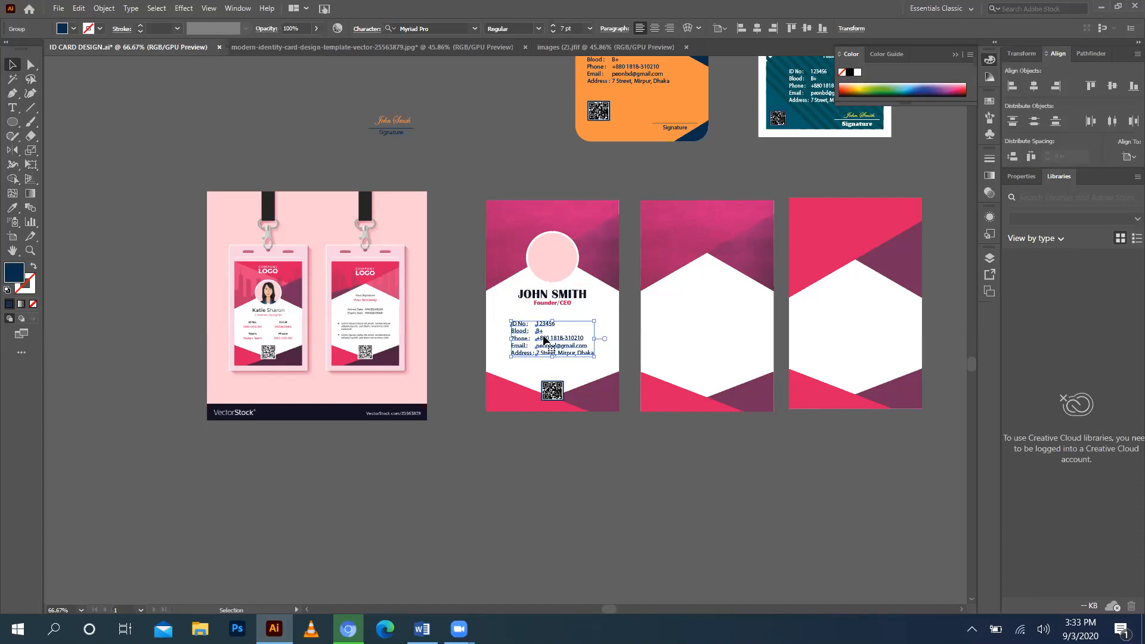
click(488, 157)
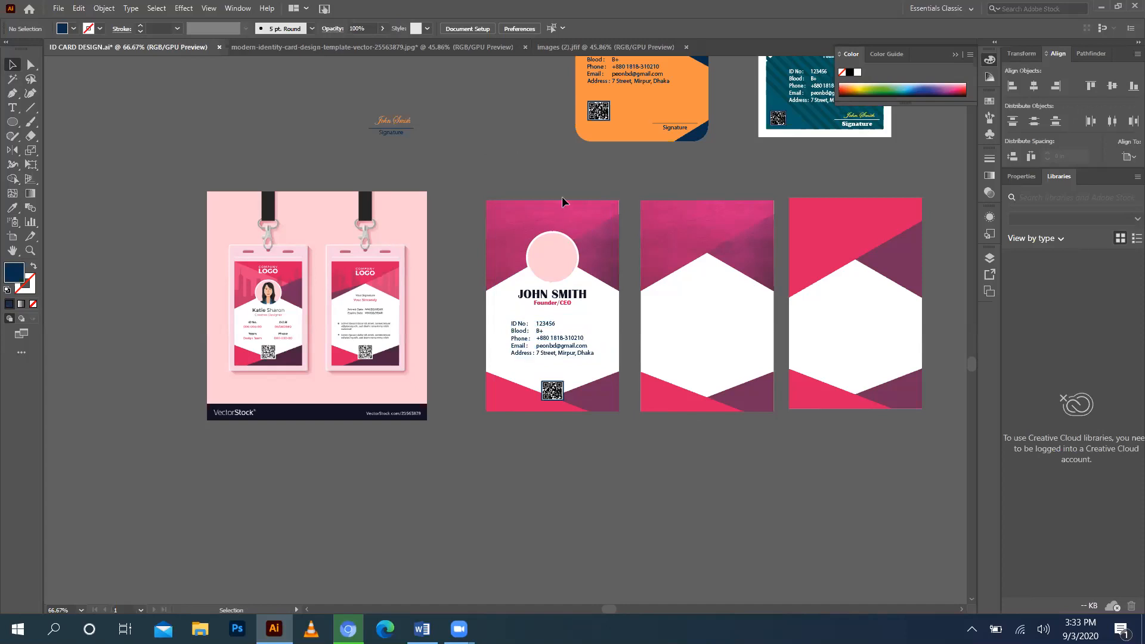
Try moving the avatar icon onto the pink circle, then undo it.
scroll(553, 285, up, 5)
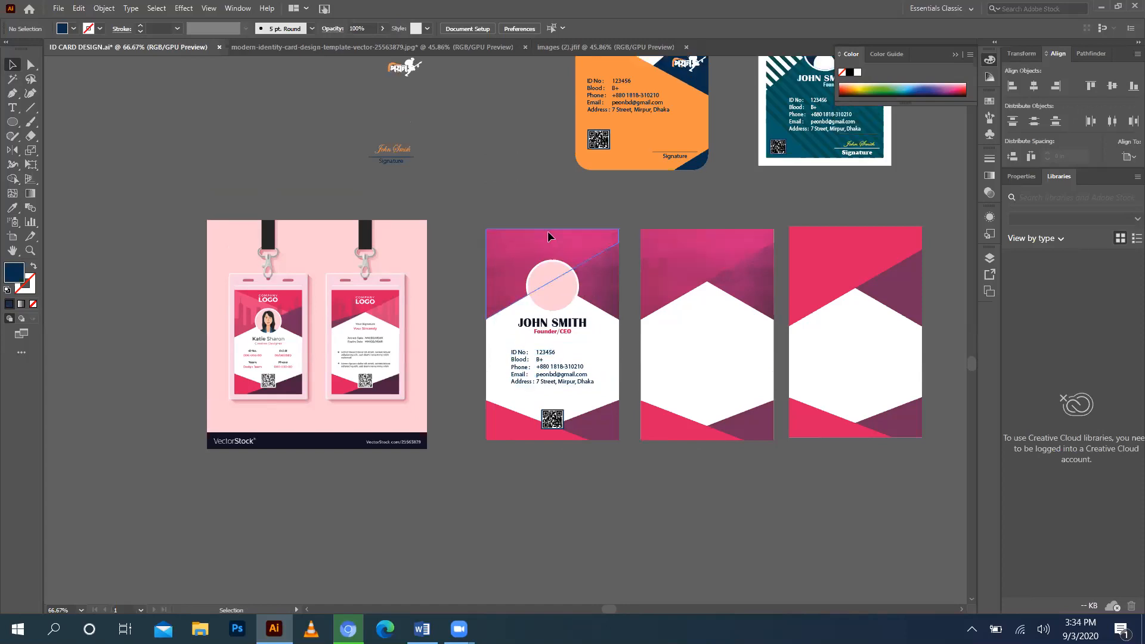
drag(369, 114, 571, 385)
click(589, 360)
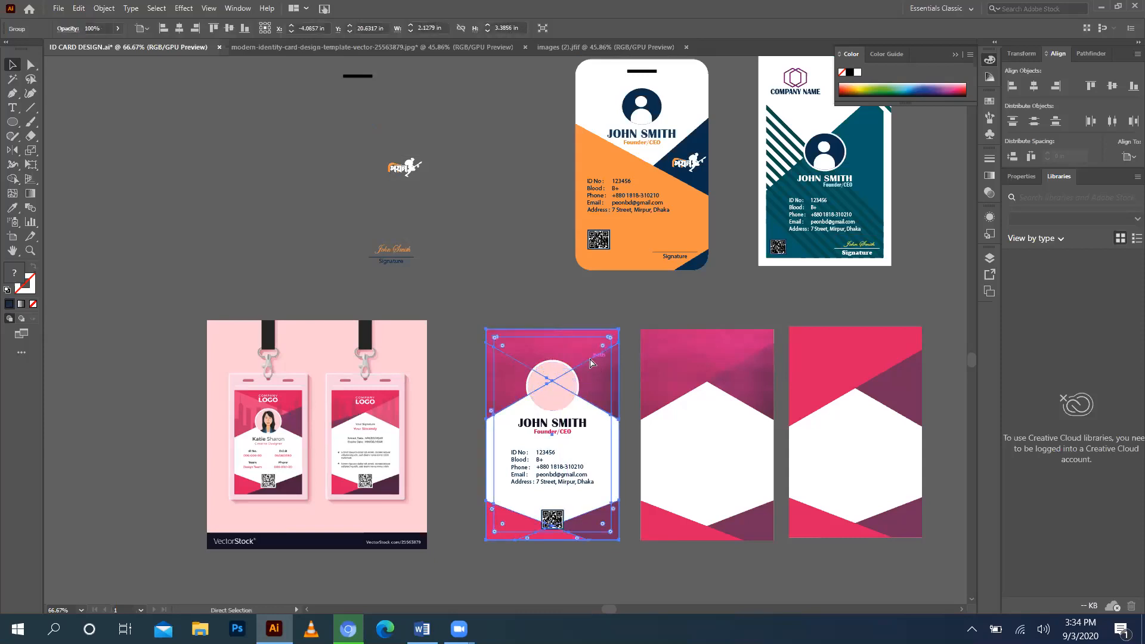
key(ctrl+z)
click(563, 325)
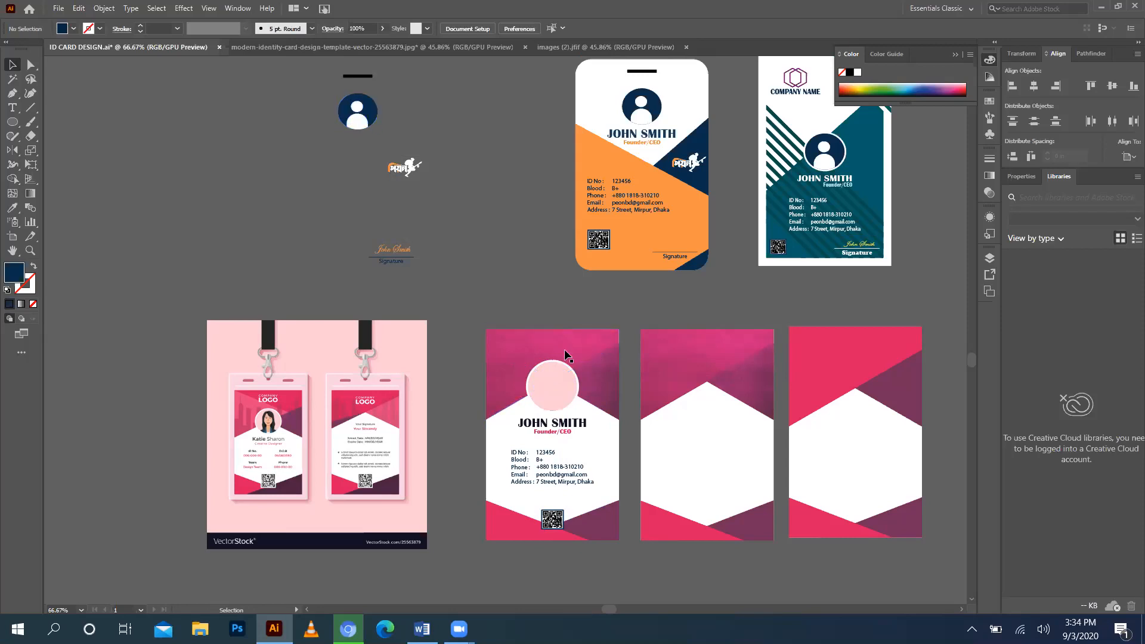
click(567, 353)
click(525, 312)
Place the navy avatar inside the pink circle, in front, and fine-tune its position.
drag(355, 117, 555, 390)
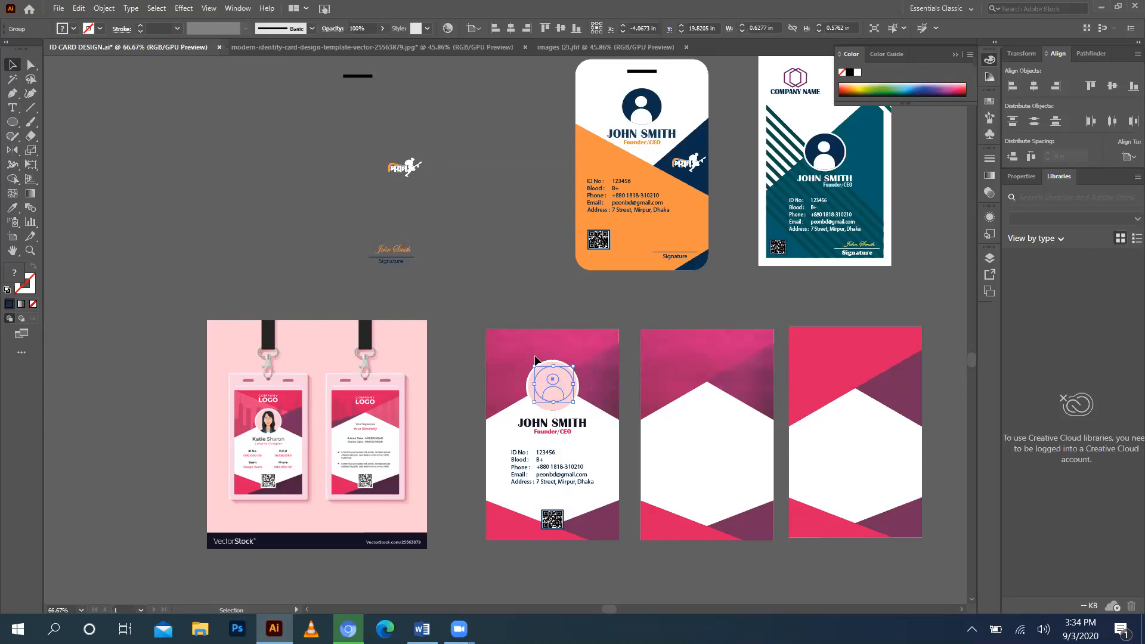
key(ctrl+shift+a)
key(ctrl+z)
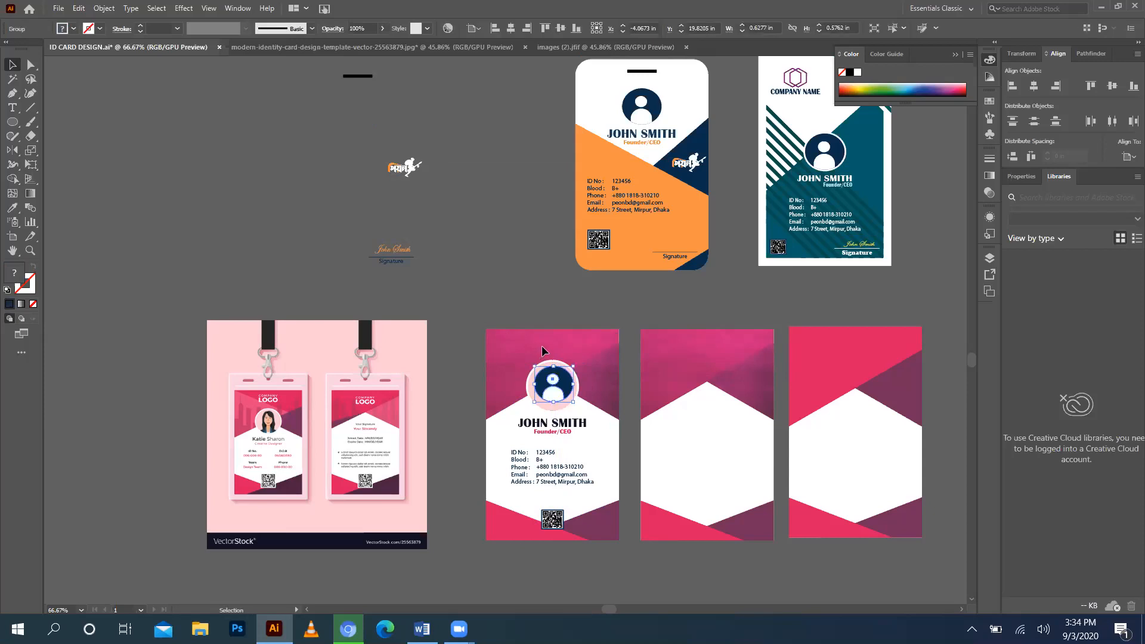
shift+click(558, 411)
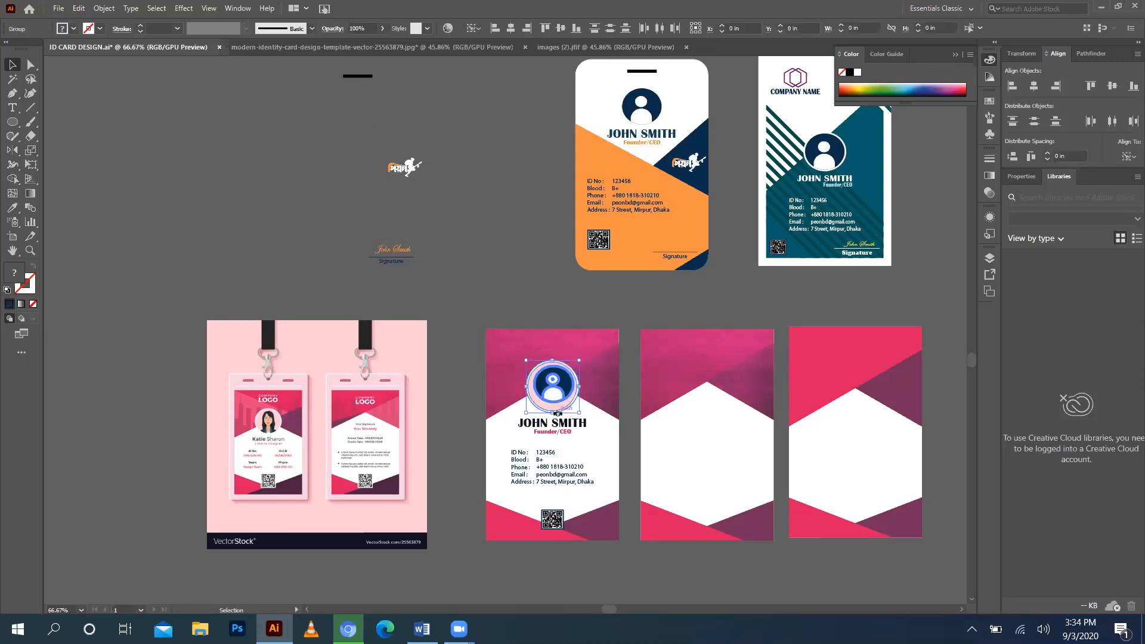
click(554, 325)
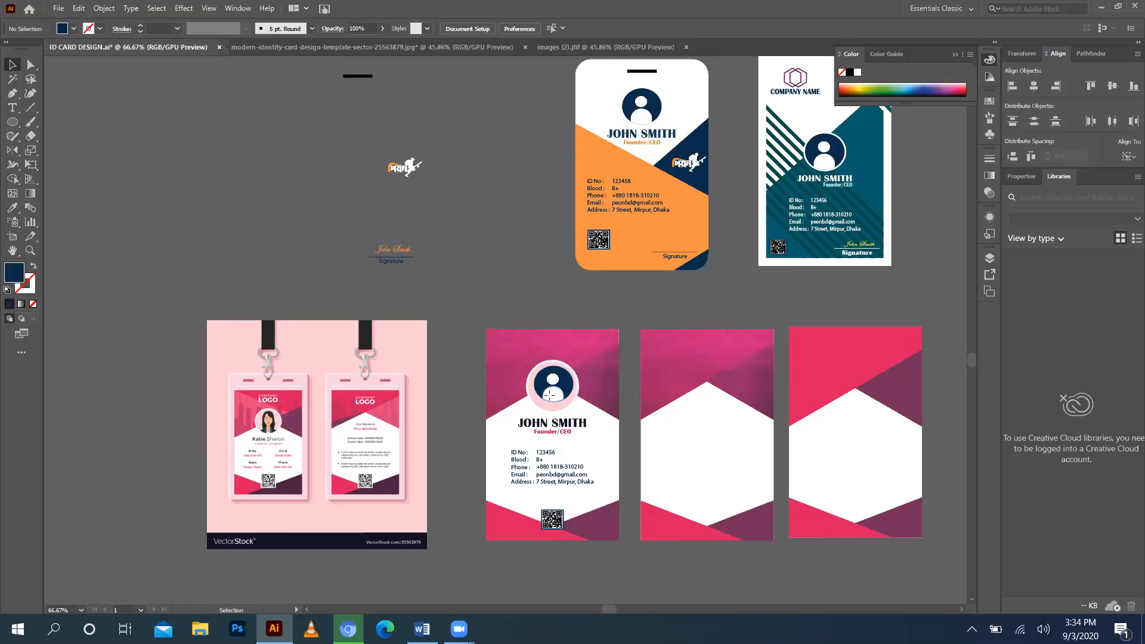
click(549, 395)
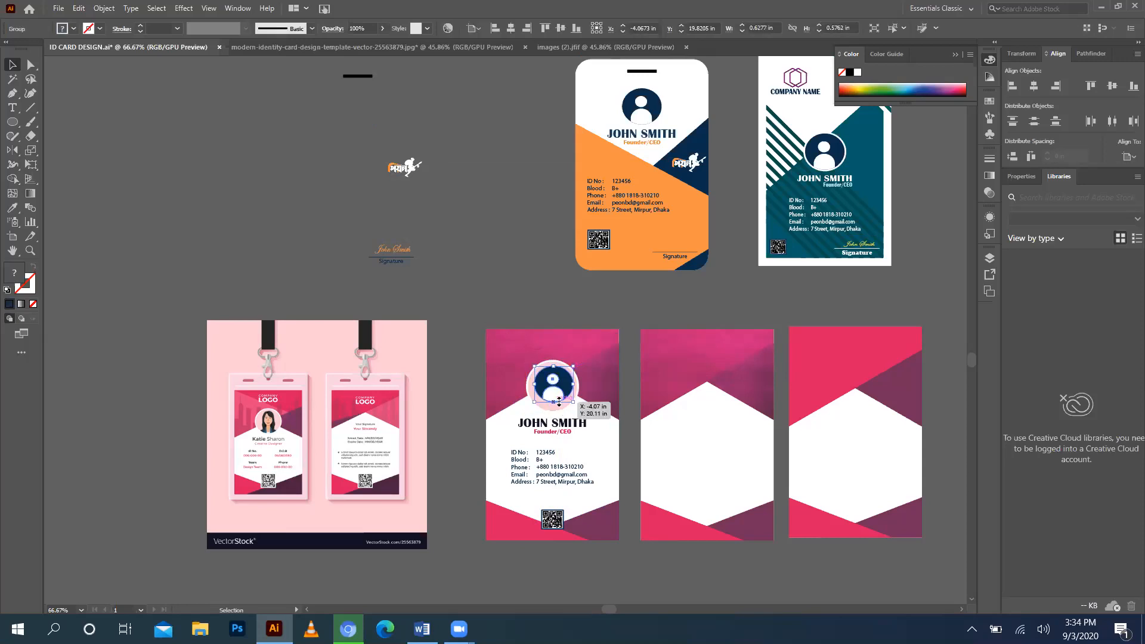
drag(558, 402, 553, 408)
click(546, 313)
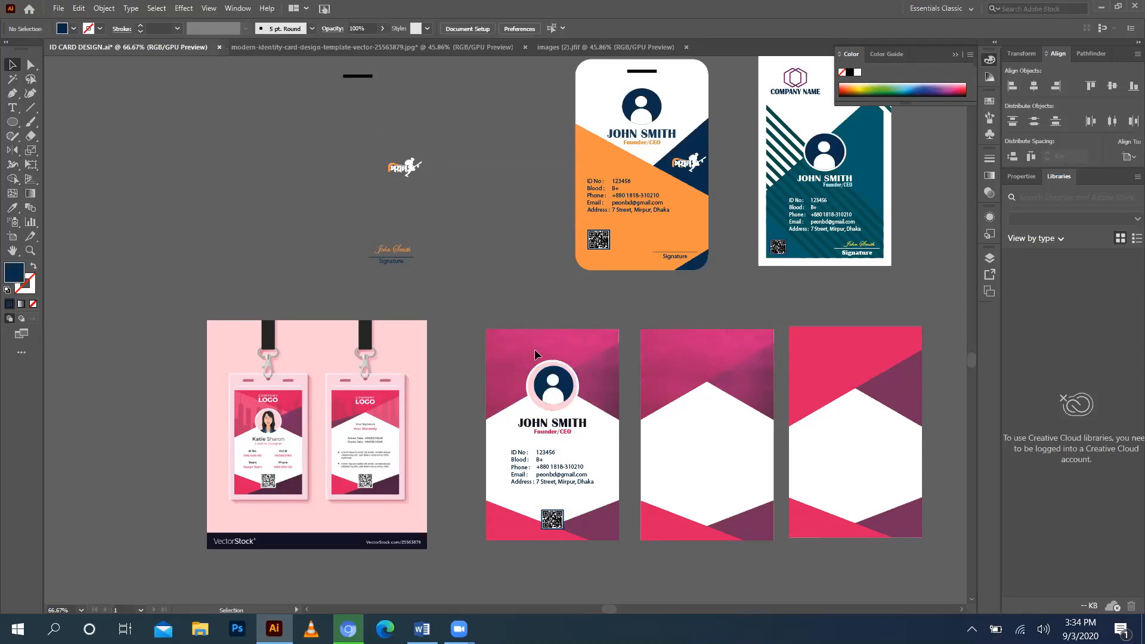
drag(560, 404, 562, 405)
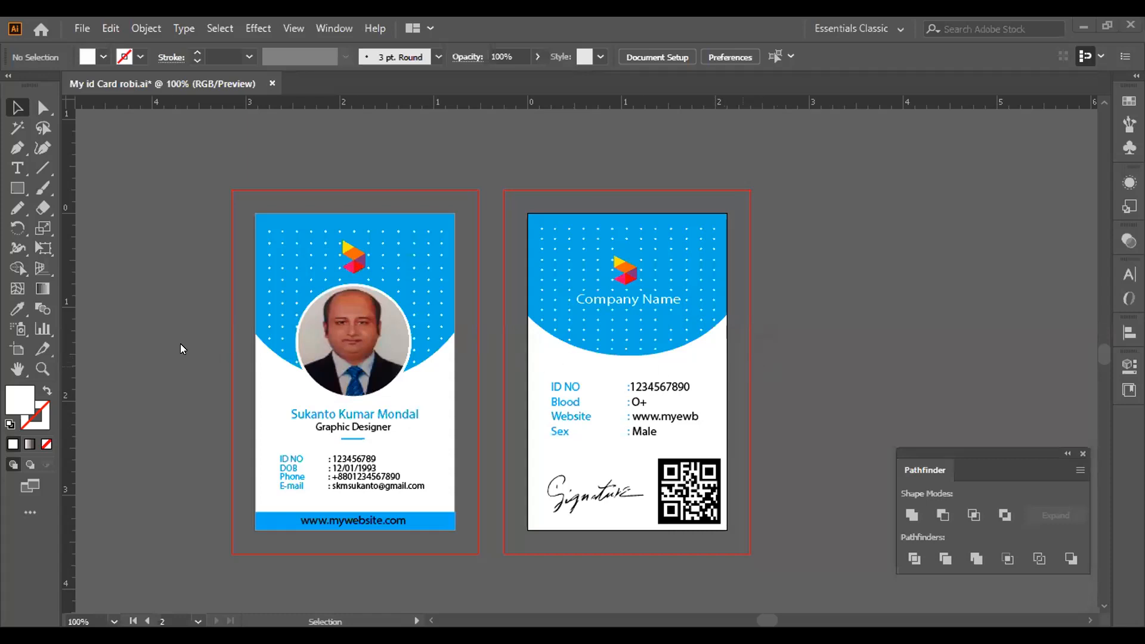
key(ctrl+plus)
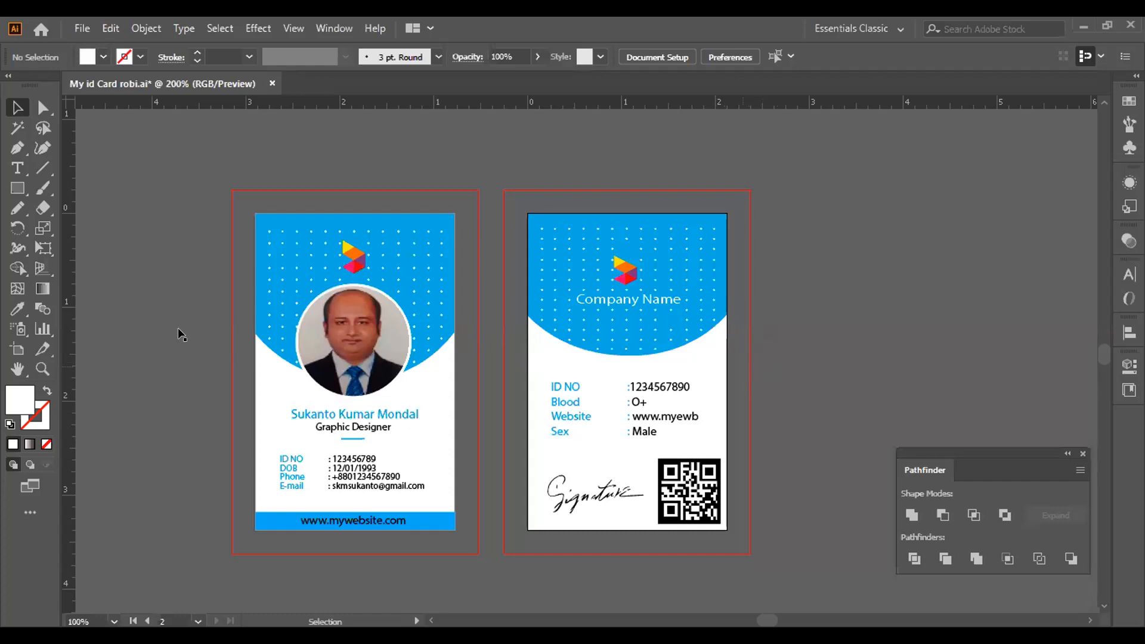
key(ctrl+plus)
key(ctrl+plus)
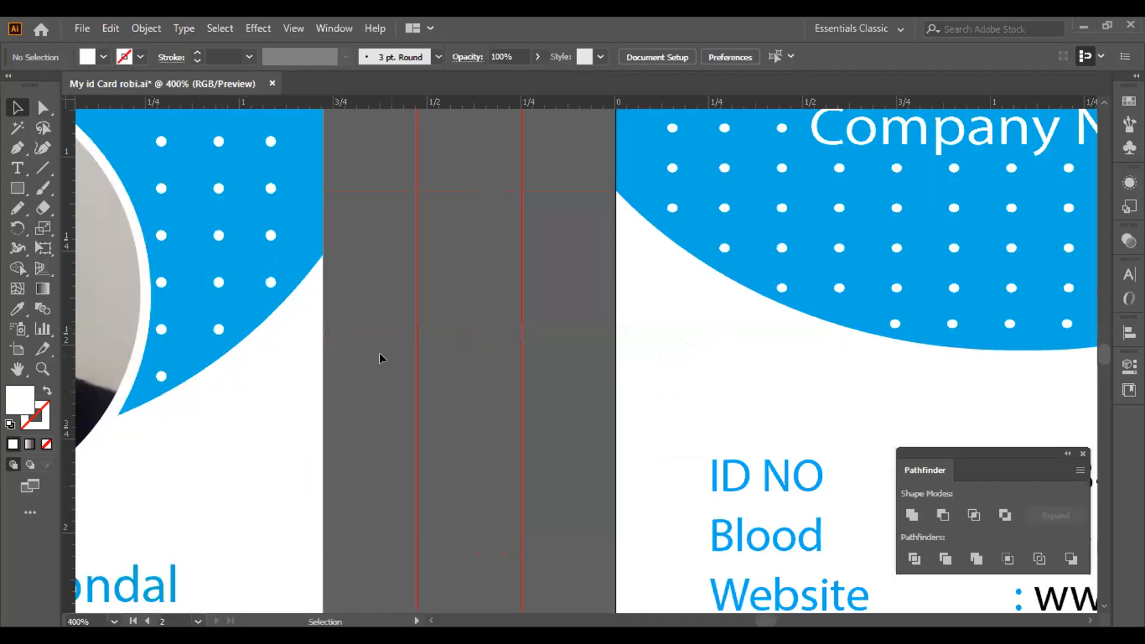
key(space)
drag(384, 335, 680, 396)
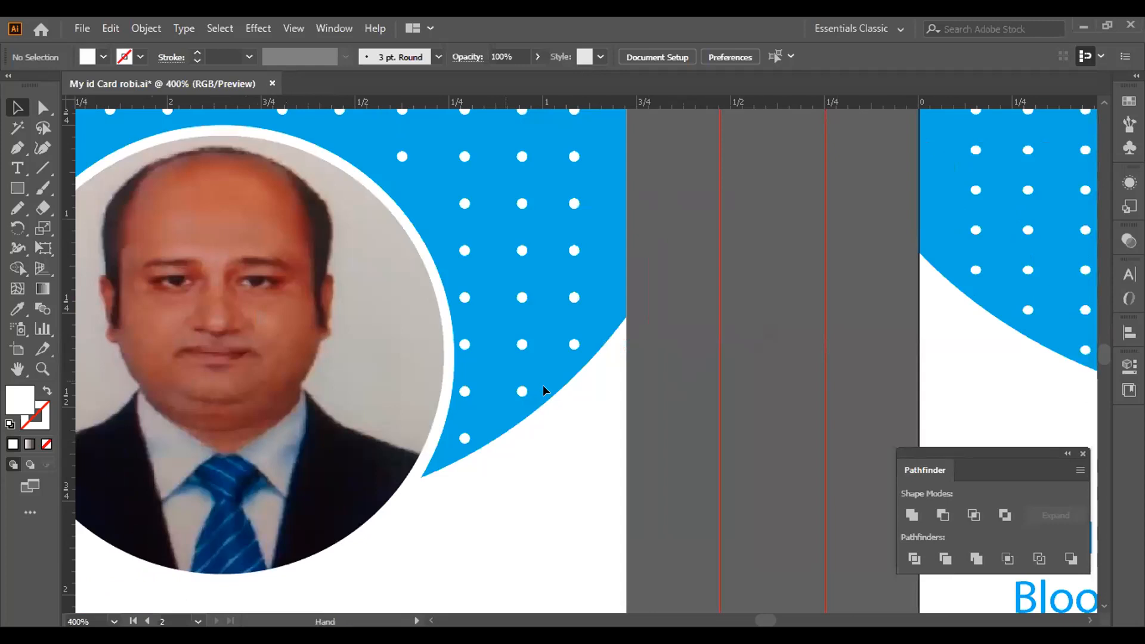
key(ctrl+alt+0)
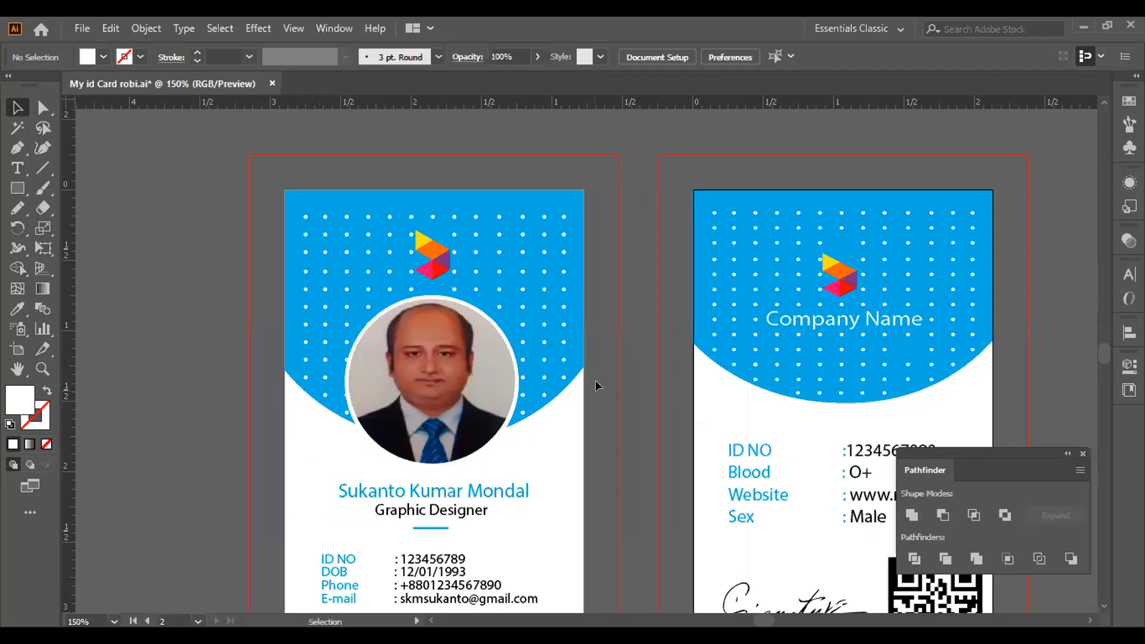
drag(457, 408, 536, 384)
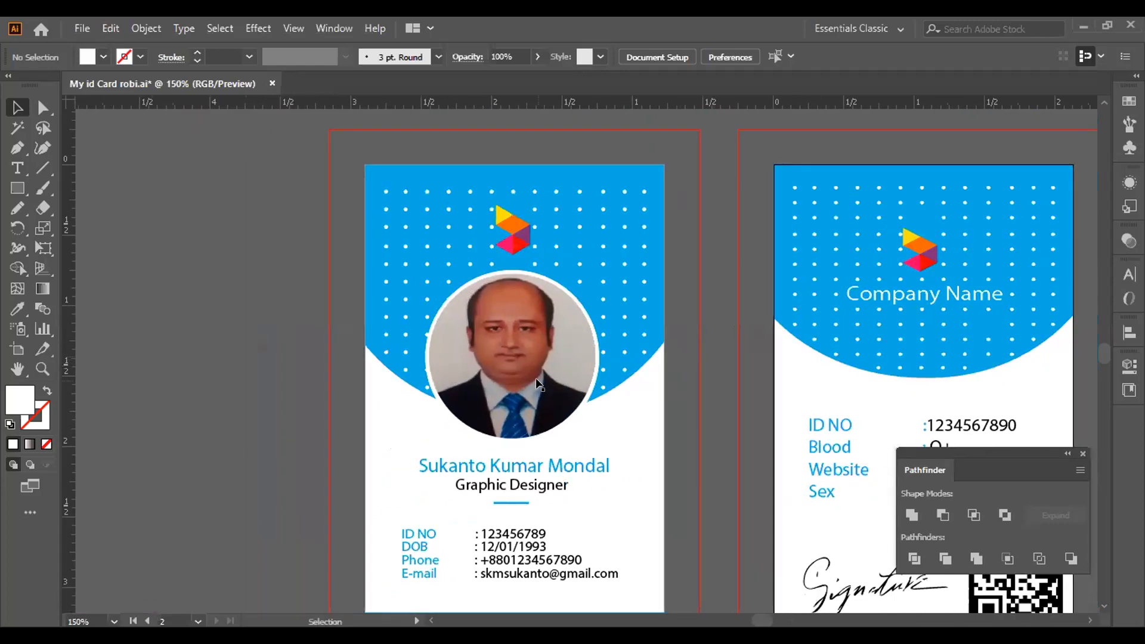
scroll(536, 383, up, 1)
scroll(536, 383, down, 1)
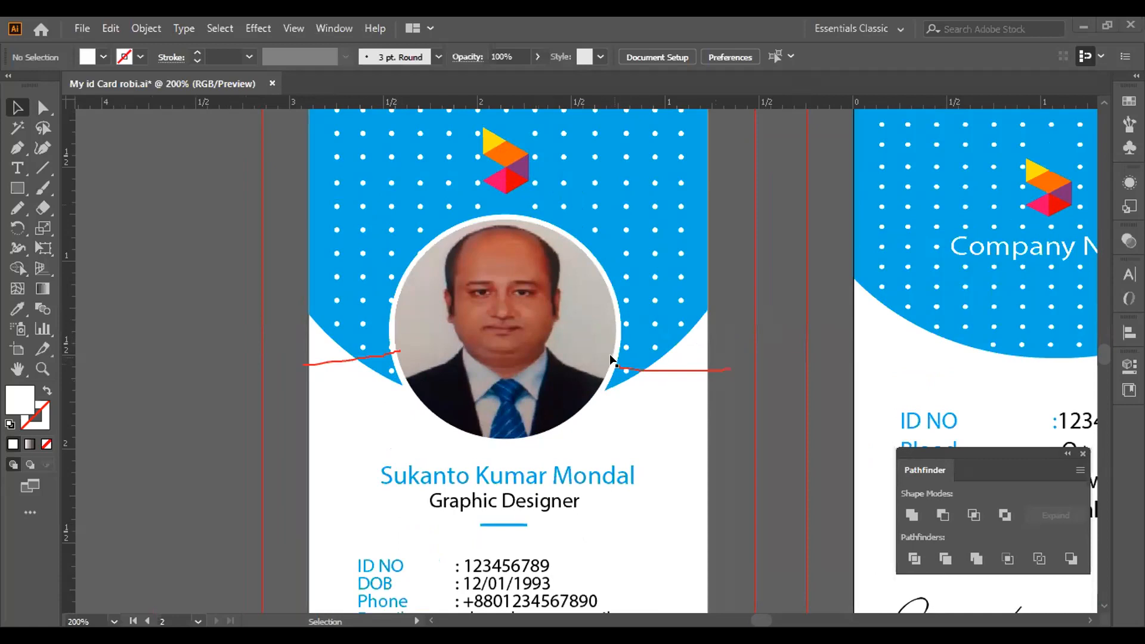
scroll(544, 514, down, 1)
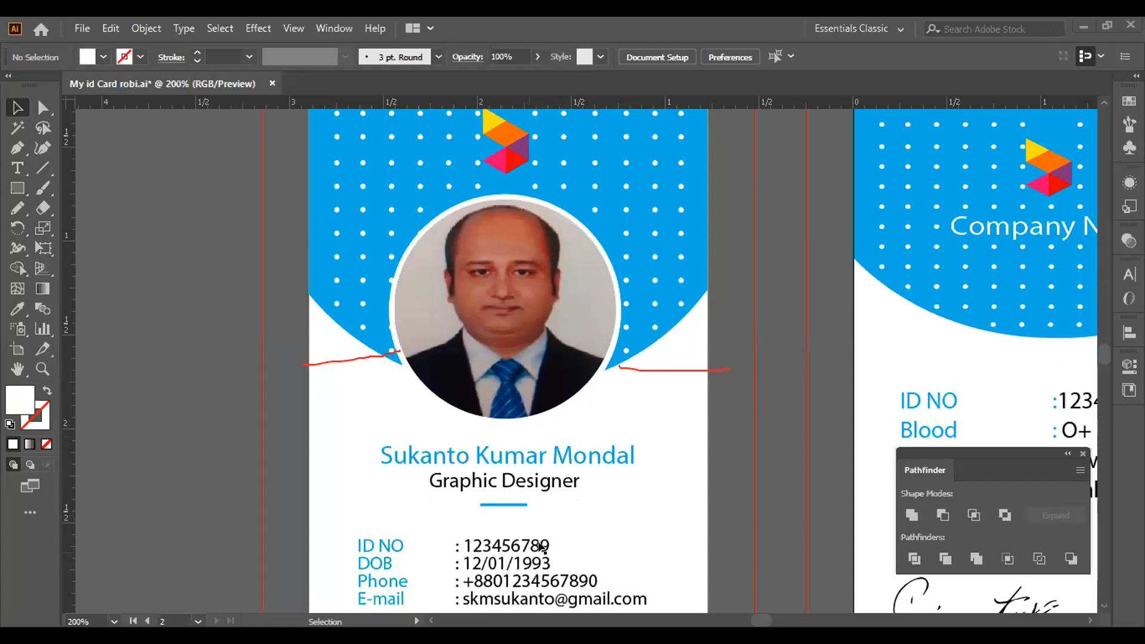
scroll(579, 537, down, 3)
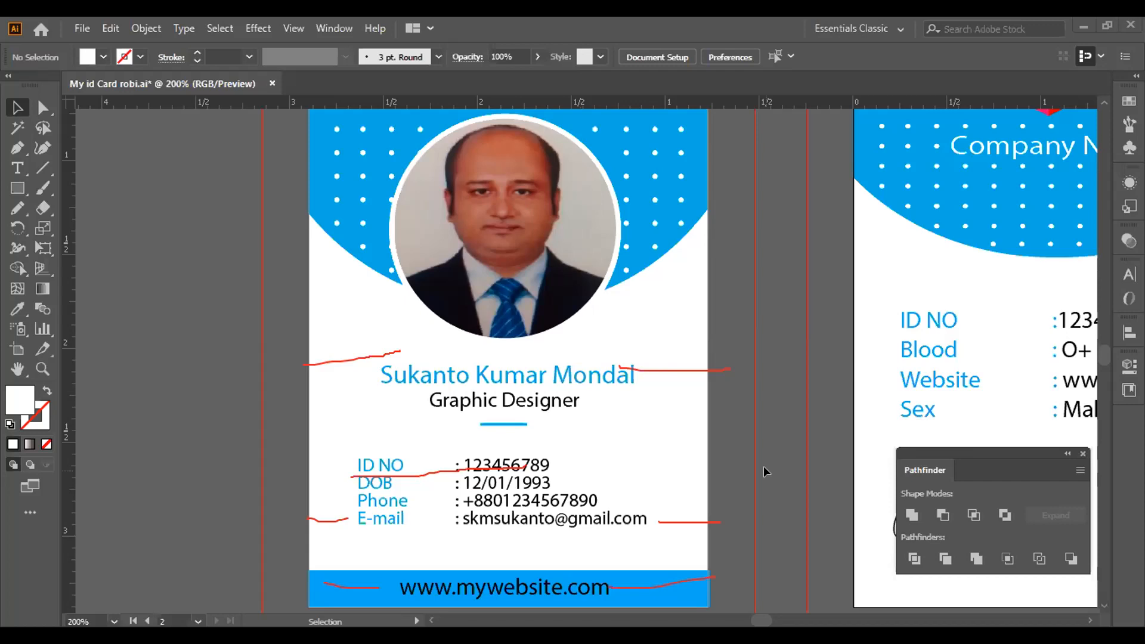
scroll(763, 468, up, 5)
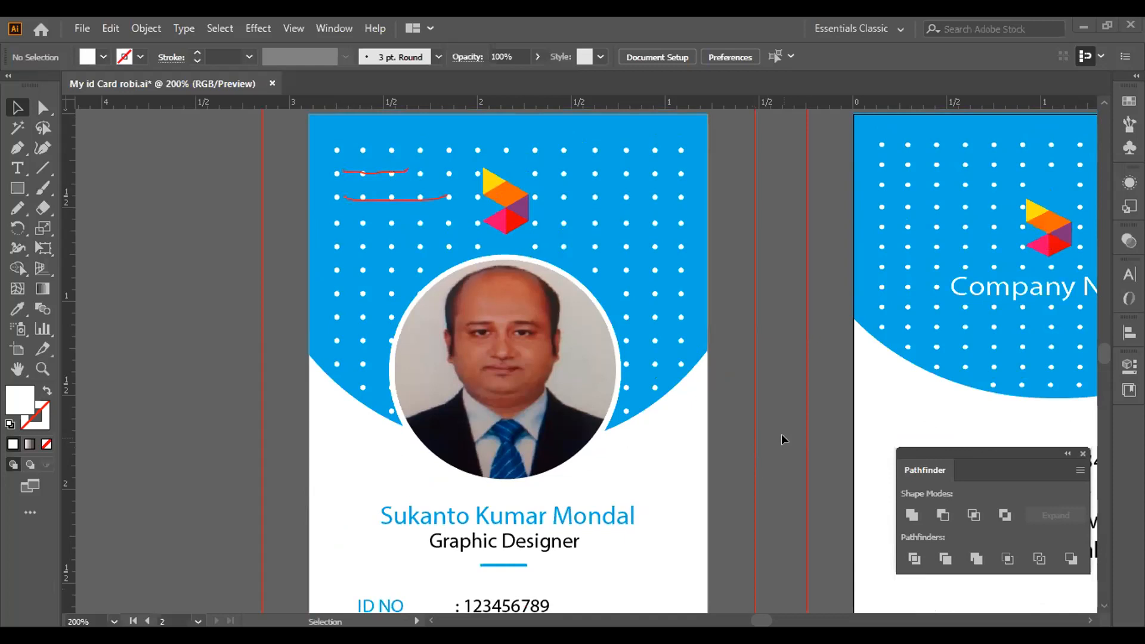
key(space)
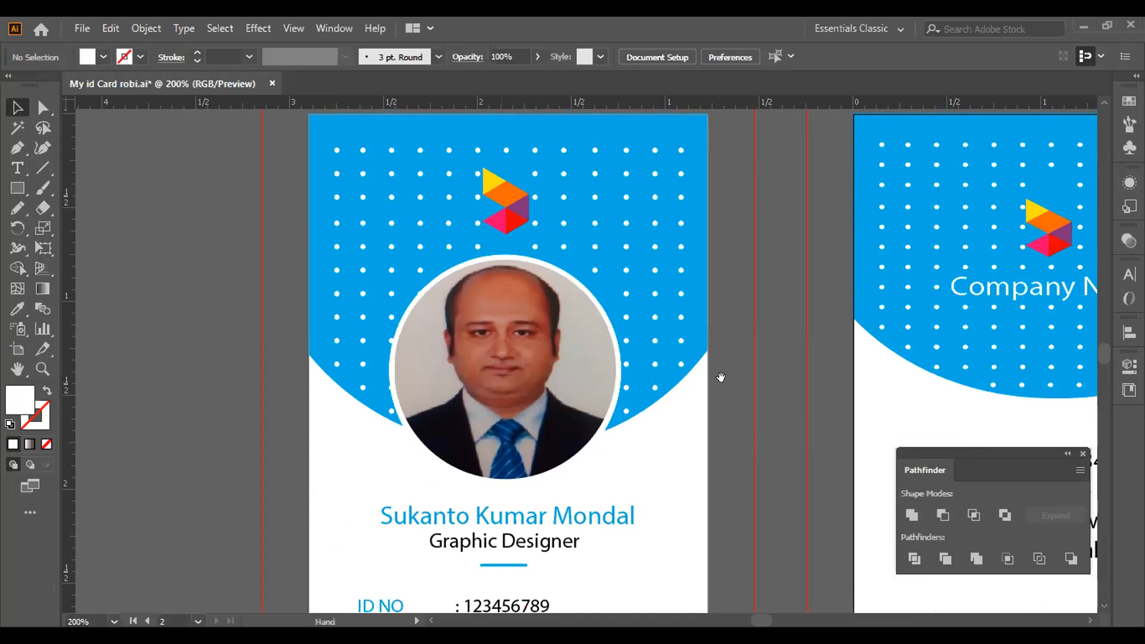
mouse_move(777, 378)
mouse_down()
mouse_move(718, 414)
mouse_move(655, 411)
mouse_up()
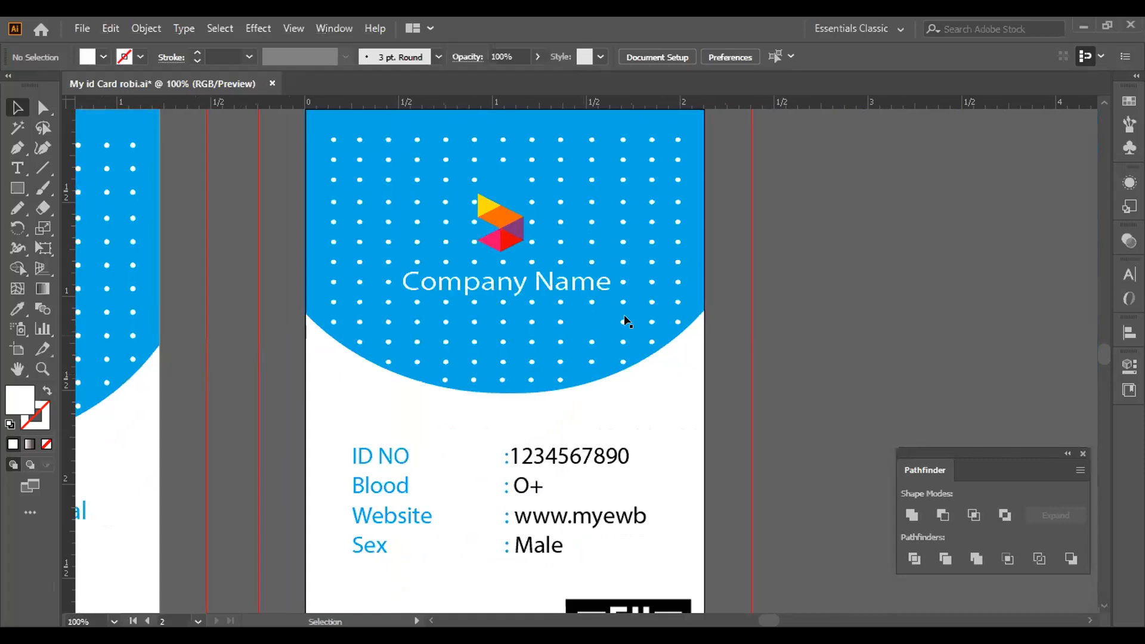
Draw a straight line with the Line Segment tool beneath the back card's signature.
scroll(625, 322, down, 2)
scroll(622, 291, up, 1)
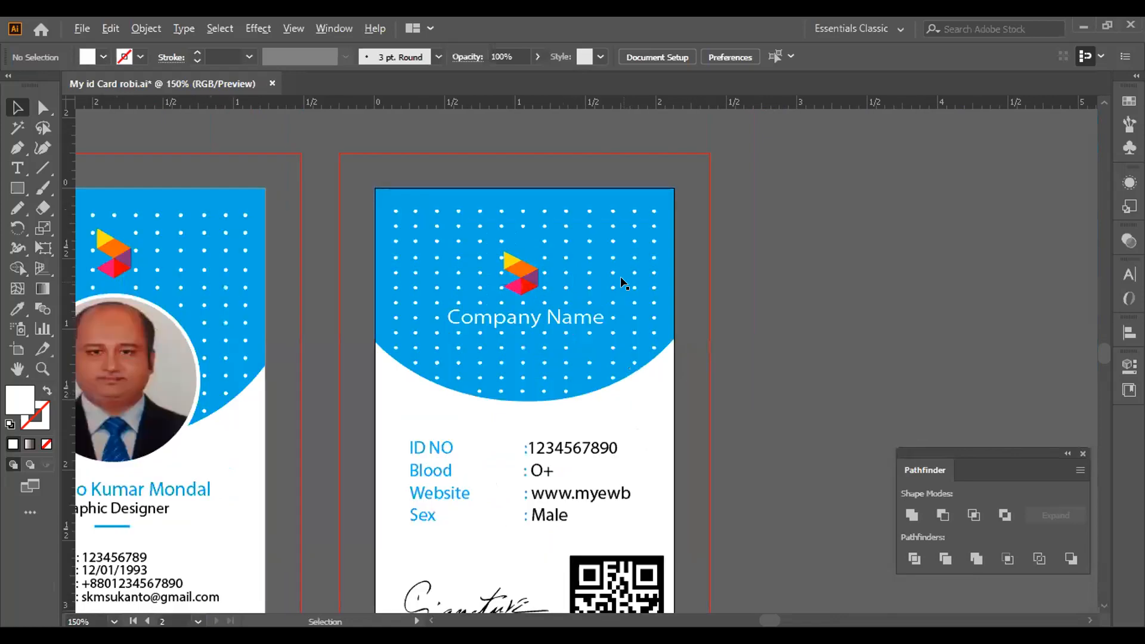
scroll(676, 345, down, 1)
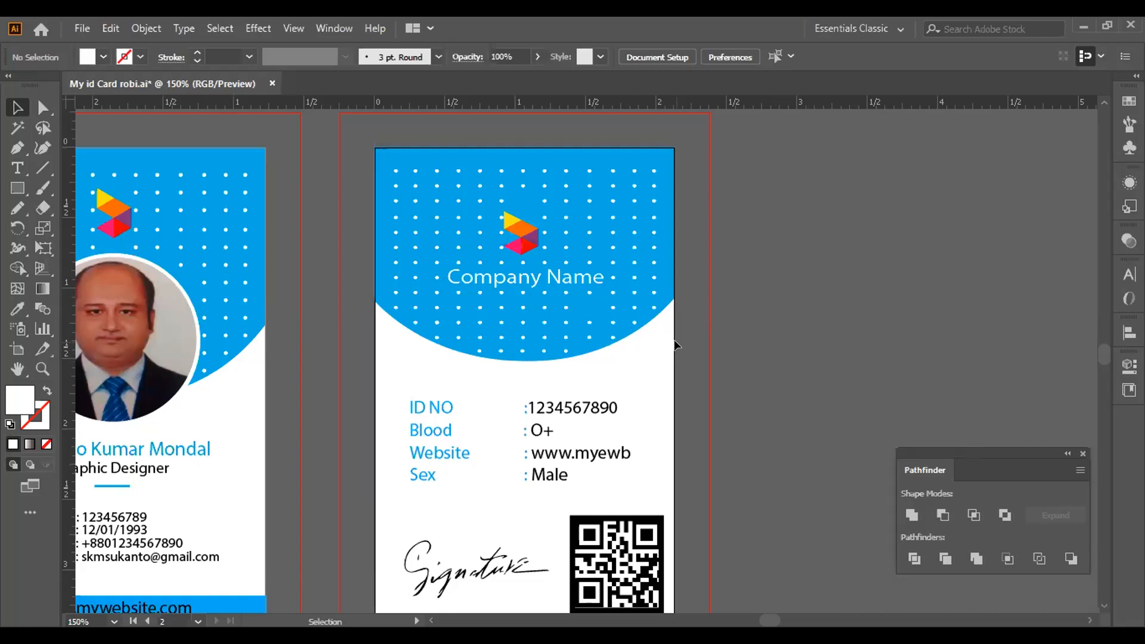
scroll(844, 456, down, 1)
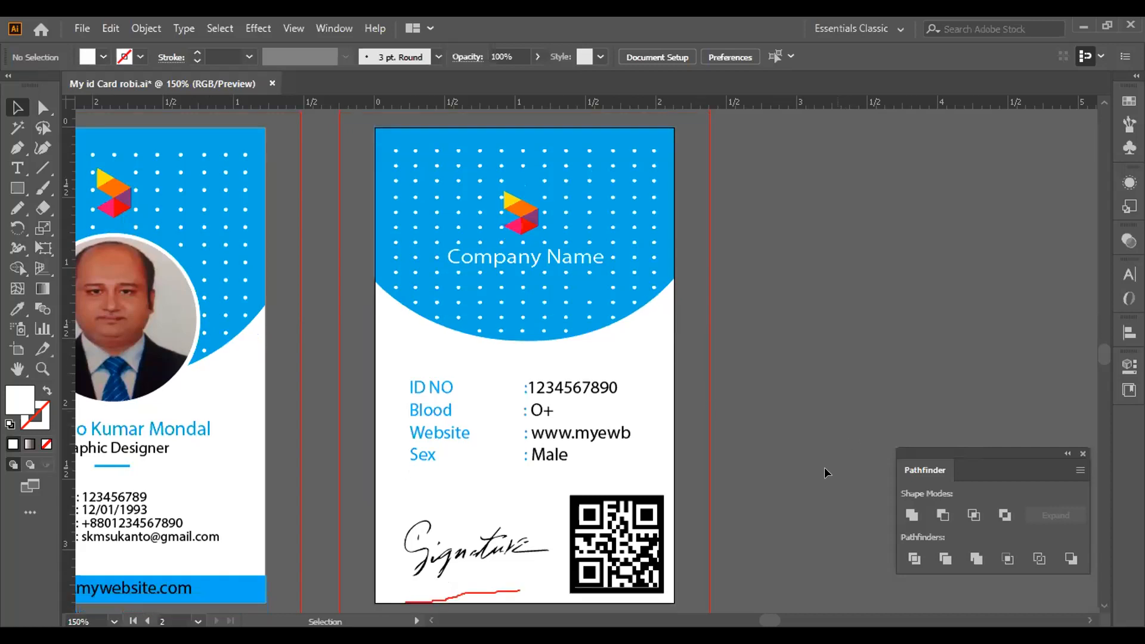
scroll(825, 475, down, 1)
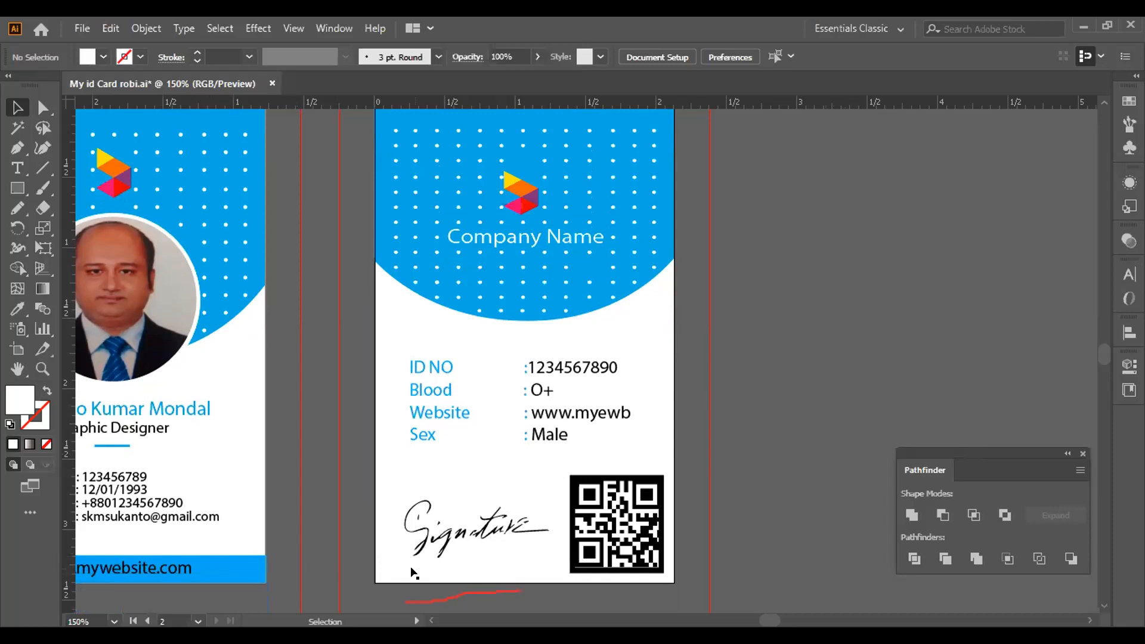
mouse_move(45, 164)
mouse_down()
mouse_move(76, 170)
mouse_move(537, 575)
mouse_up()
key(backslash)
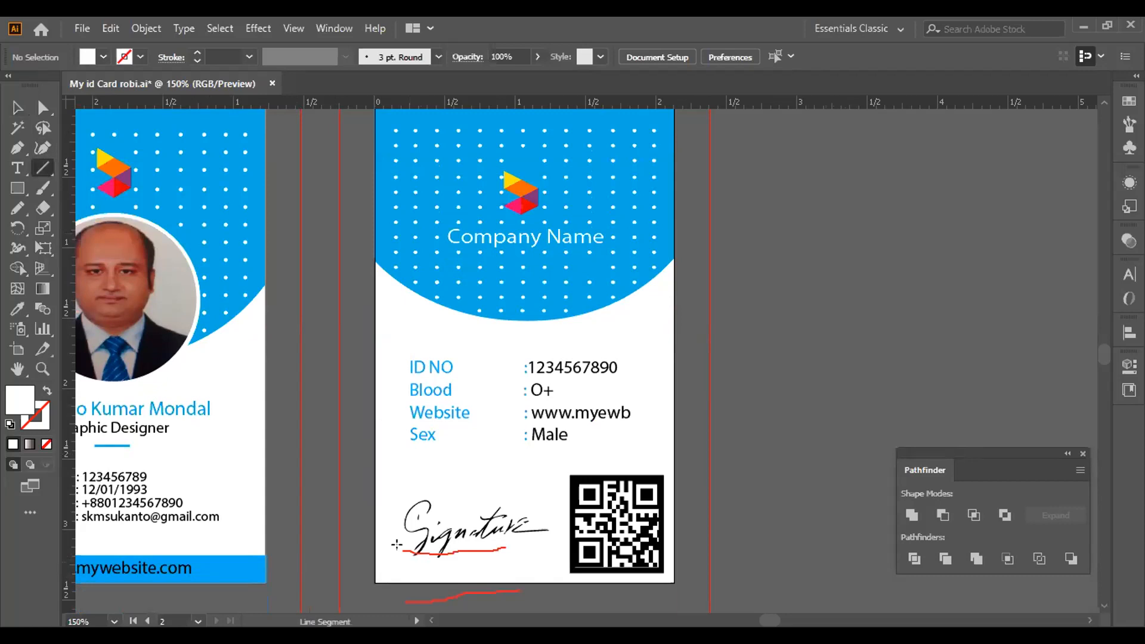
mouse_move(463, 559)
mouse_down()
mouse_move(542, 552)
mouse_move(534, 549)
mouse_up()
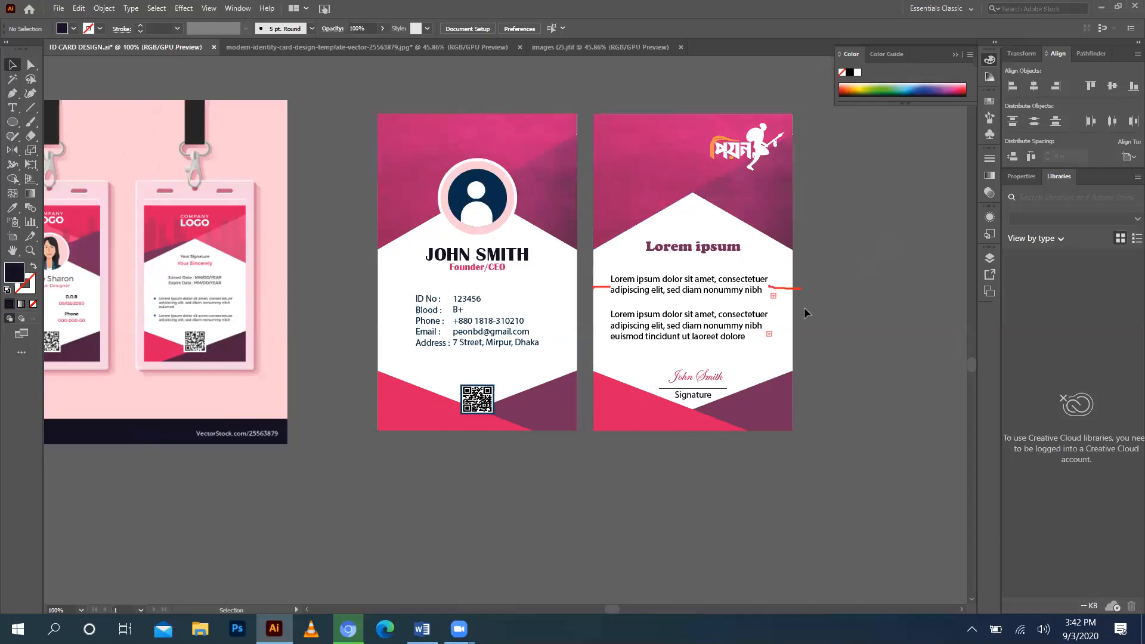
Ungroup the back card artwork and centre the logo and text blocks horizontally.
click(758, 322)
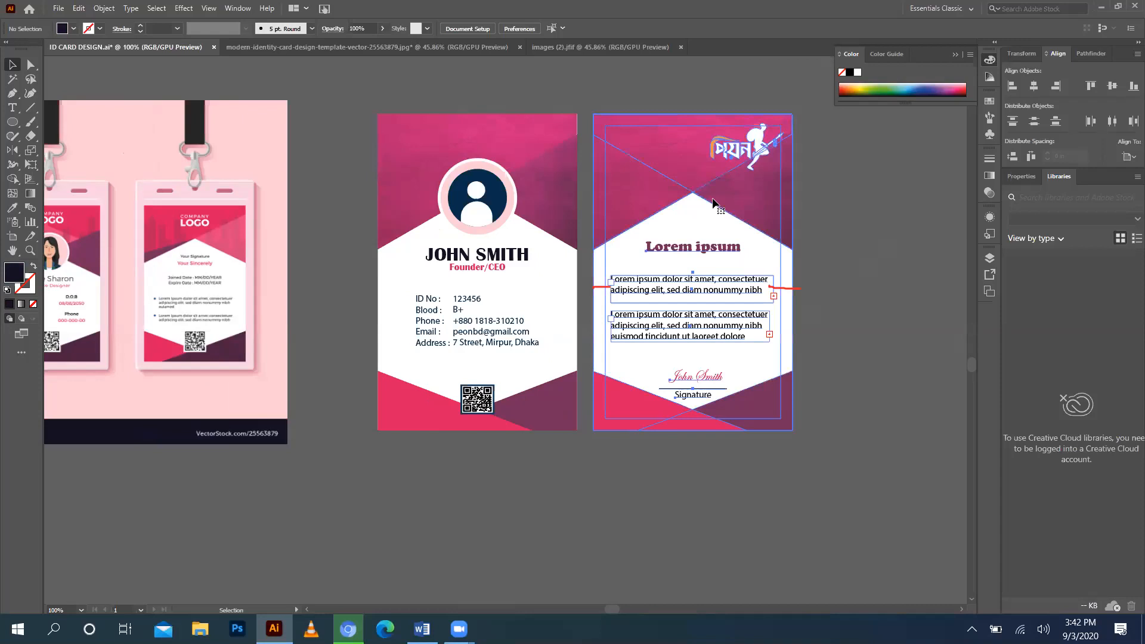
right_click(756, 322)
click(767, 304)
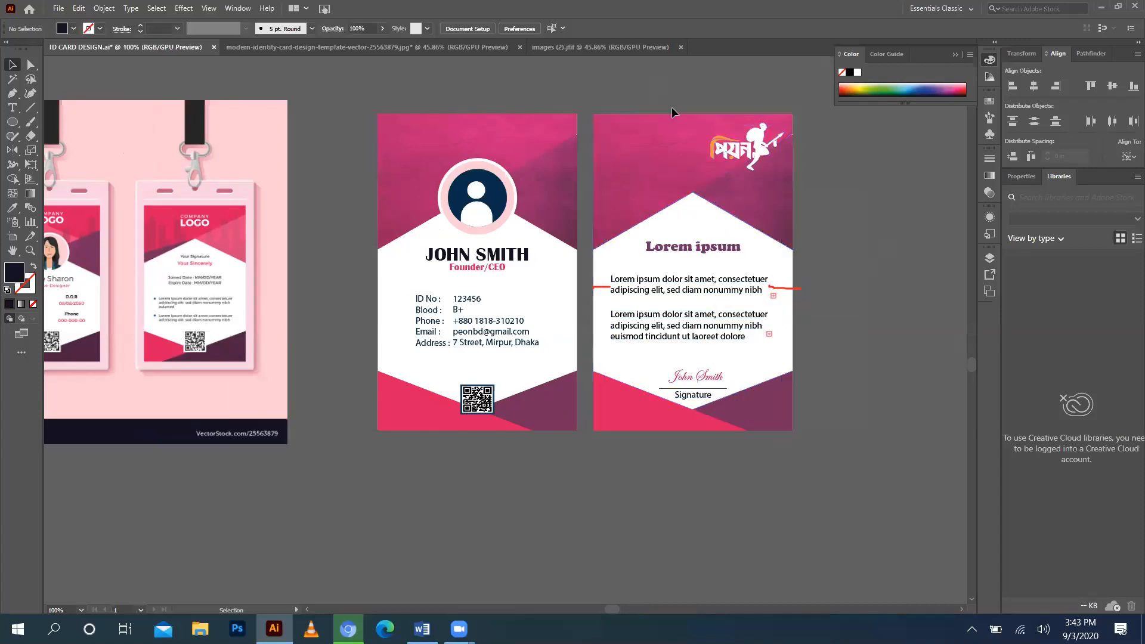
drag(671, 113, 724, 417)
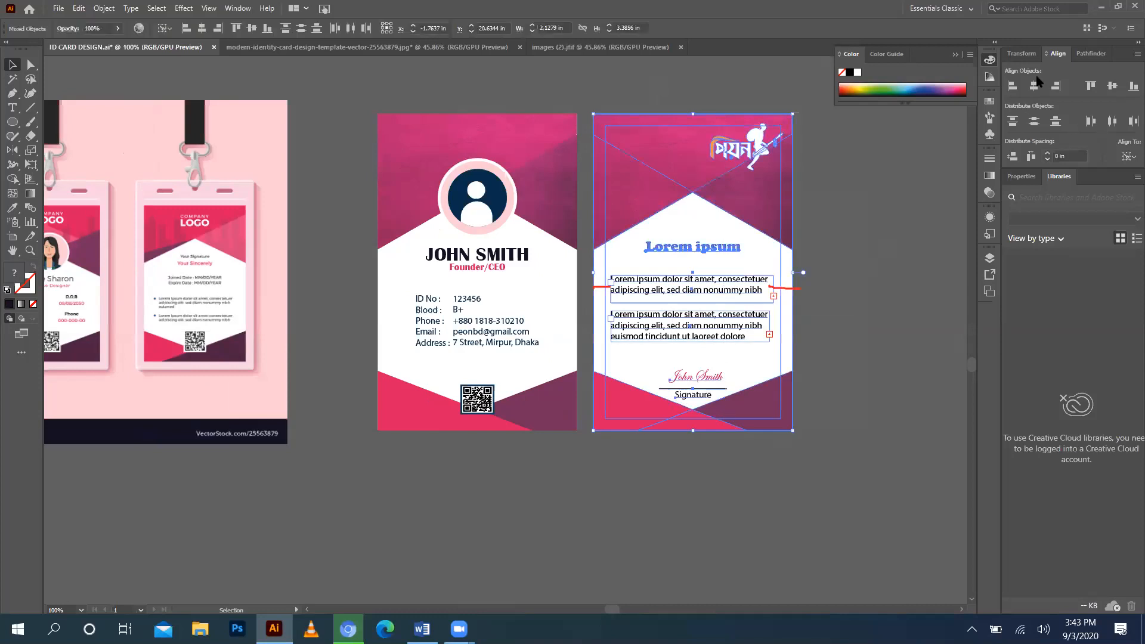
click(1035, 86)
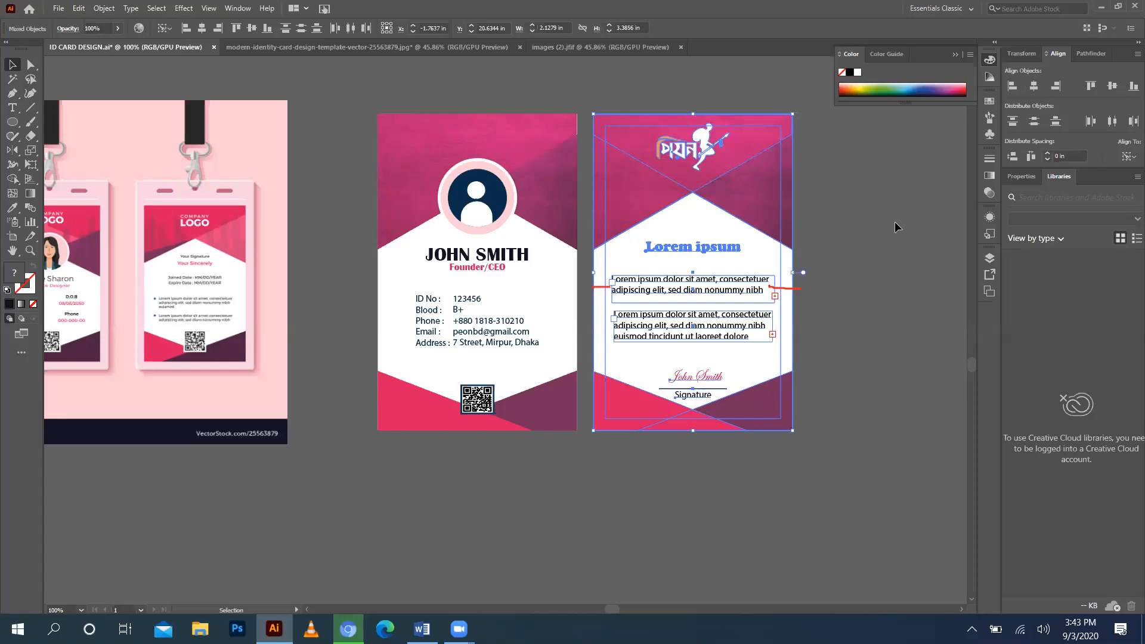
click(818, 195)
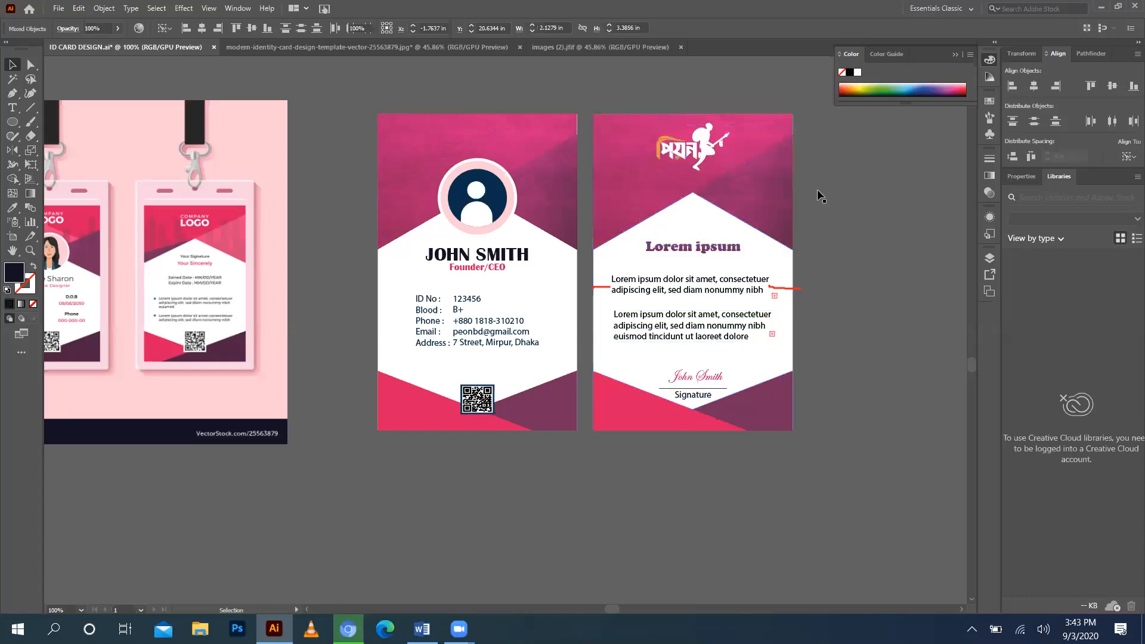
Nudge the logo right toward the back card's top-right corner.
click(694, 147)
key(Right)
key(shift+Right)
key(shift+Right)
key(shift+Right)
key(shift+Right)
key(shift+Right)
key(shift+Right)
key(Right)
key(Right)
key(Right)
key(Right)
key(Right)
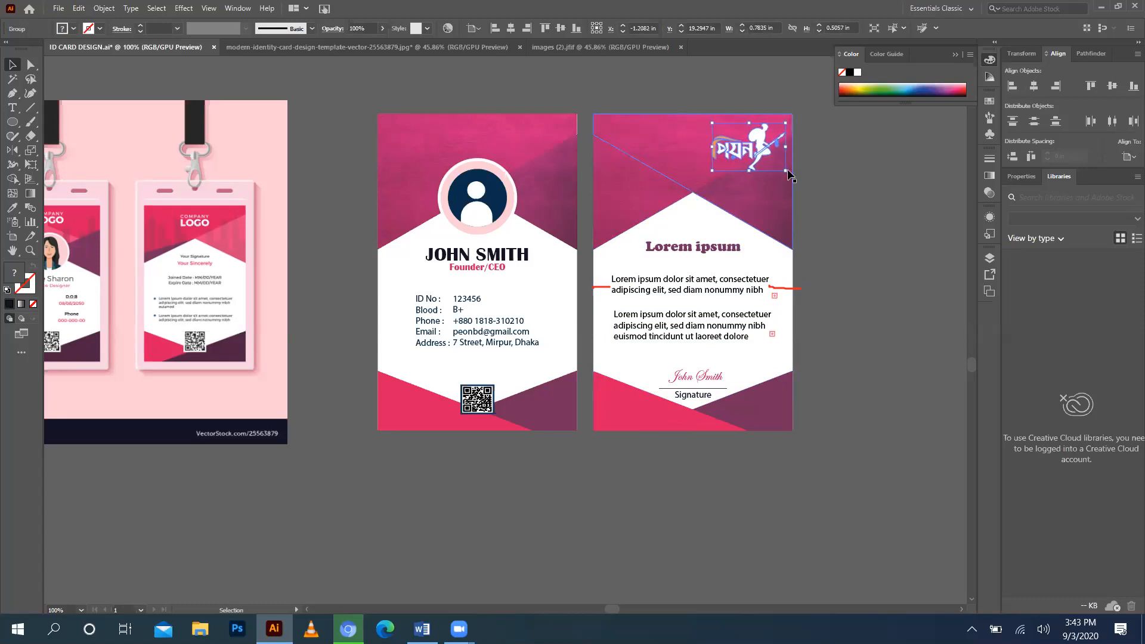
key(Left)
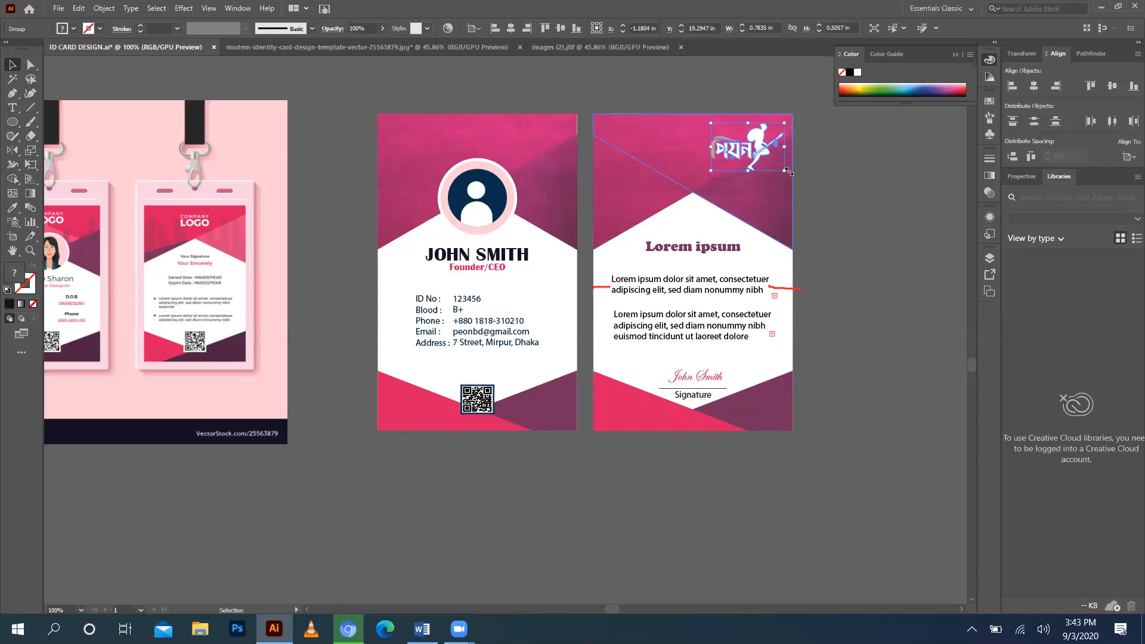
click(653, 87)
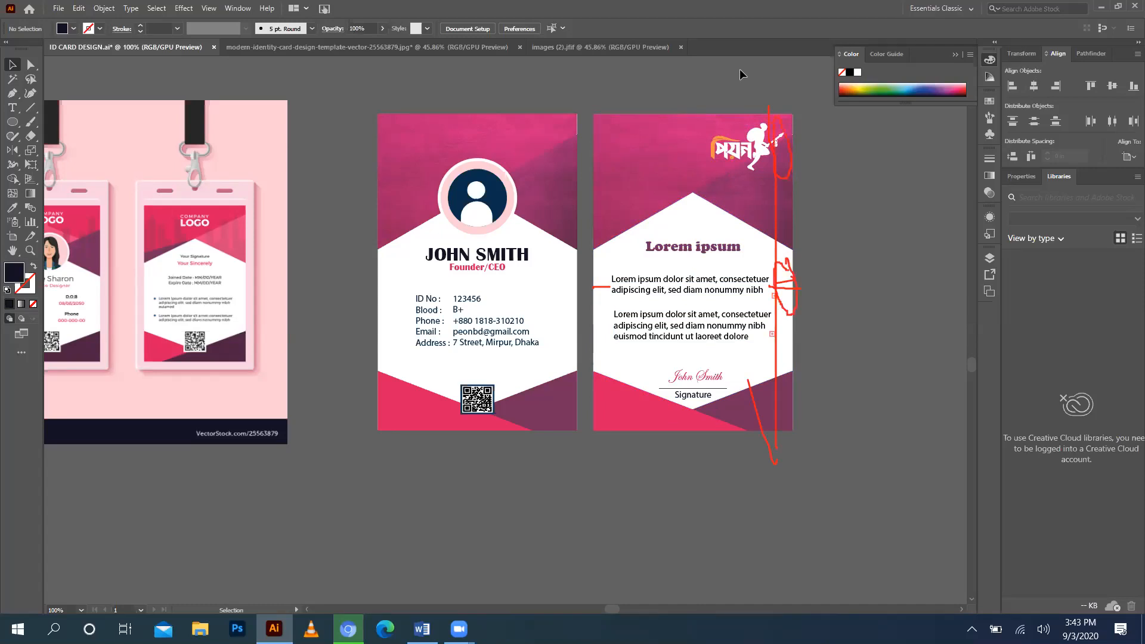
Nudge the back card's logo slightly left and down.
click(749, 156)
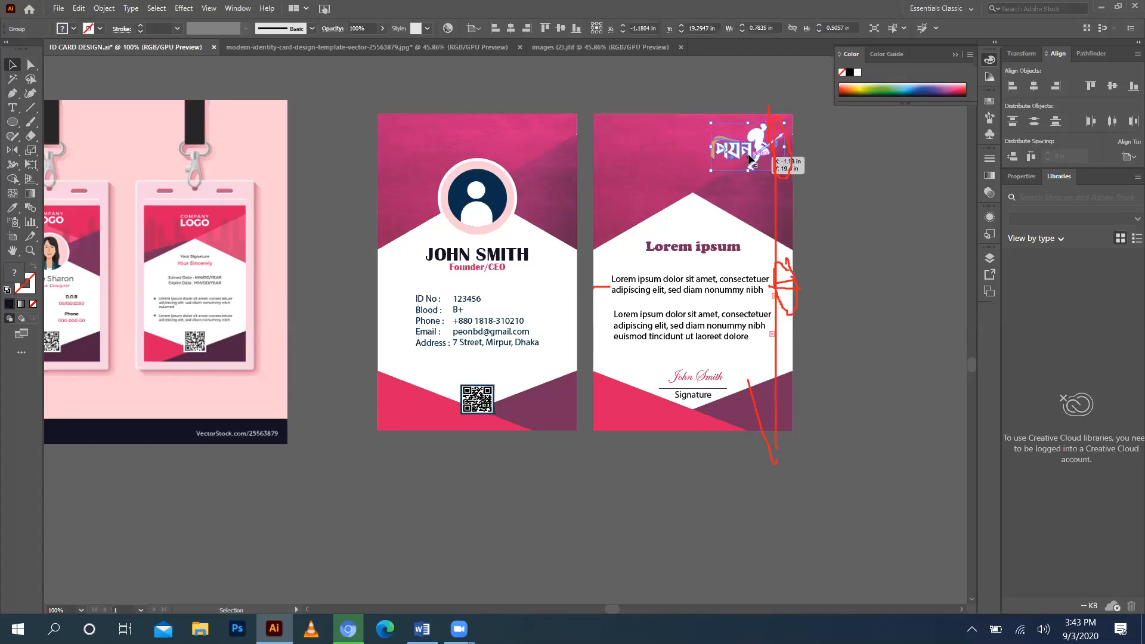
key(Left)
key(Left)
key(Left)
key(Left)
key(Left)
key(Down)
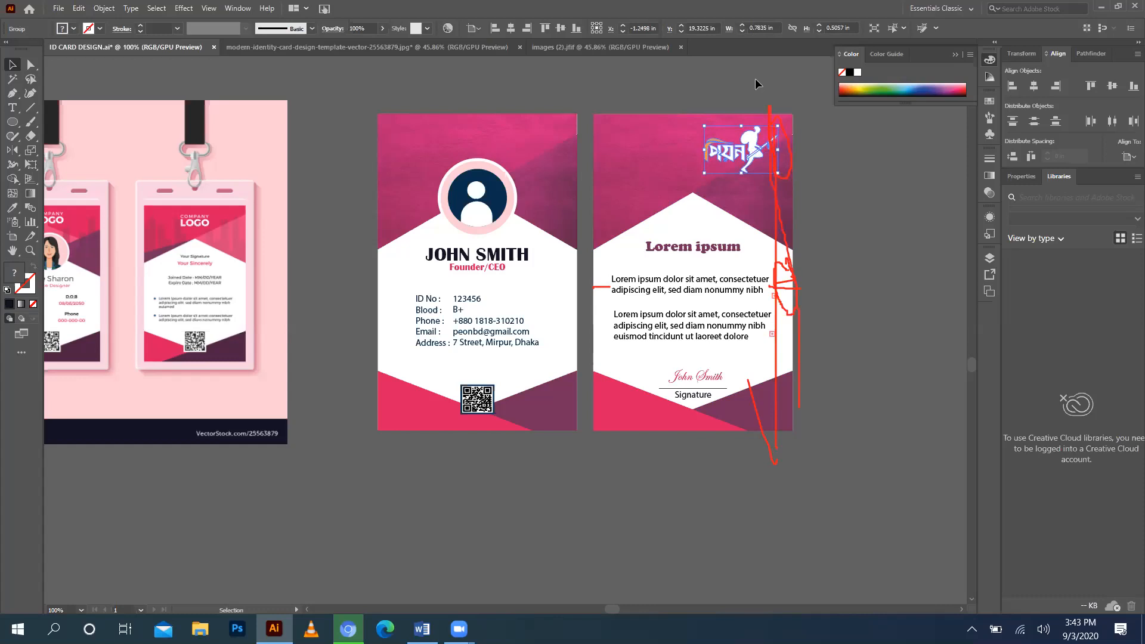
Show rulers and add vertical guides over the back and front cards.
key(ctrl+r)
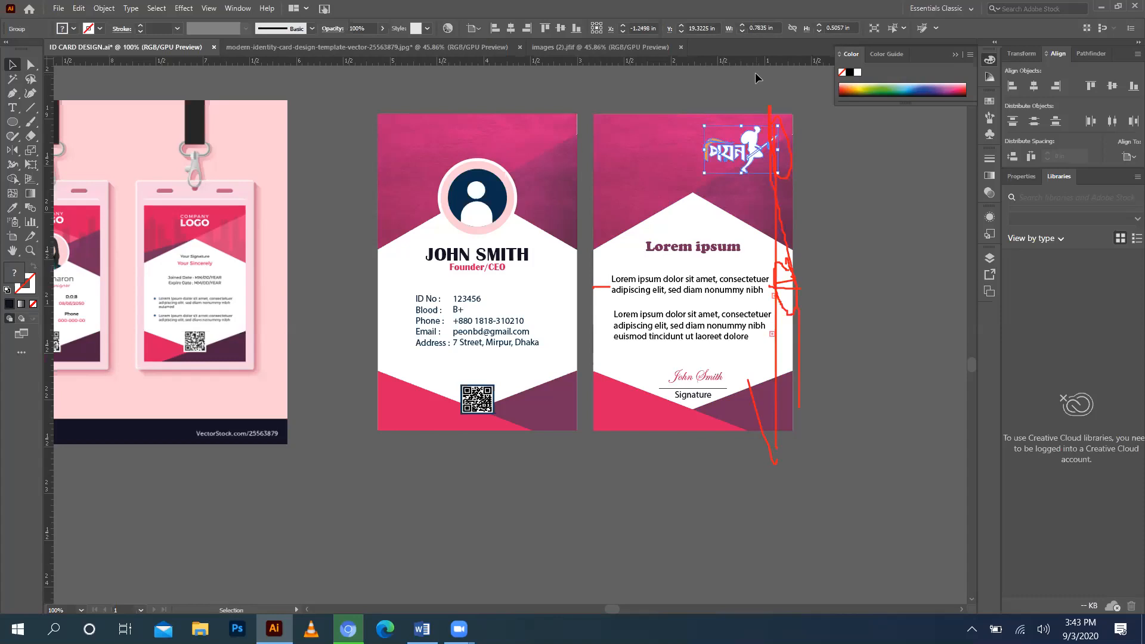
mouse_move(54, 344)
mouse_down()
mouse_move(213, 355)
mouse_move(770, 315)
mouse_up()
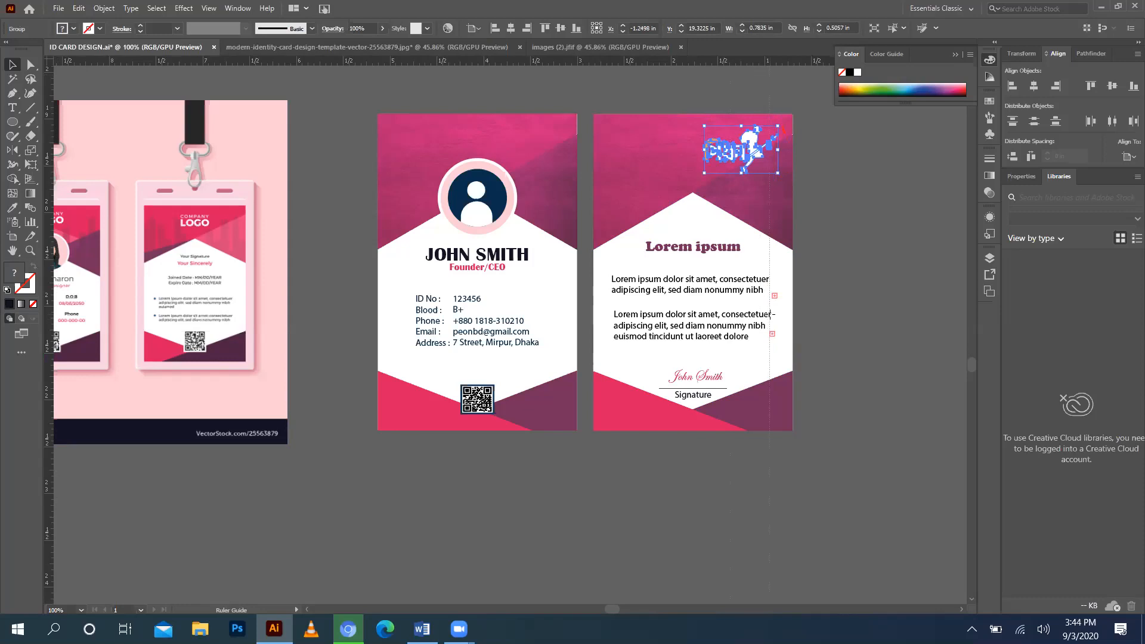
drag(769, 315, 772, 319)
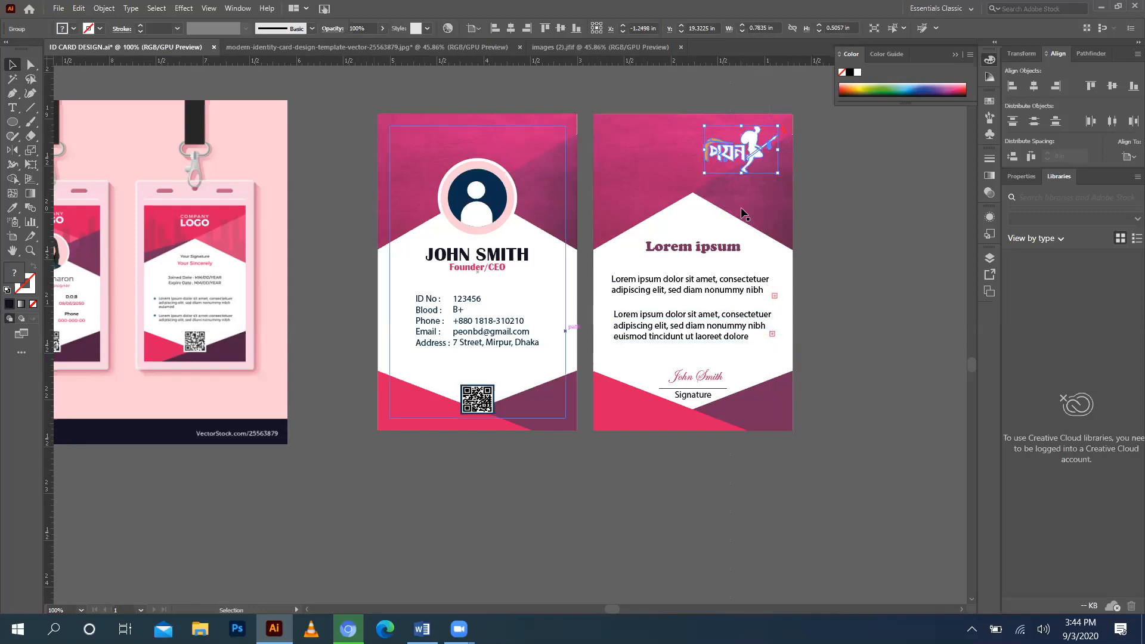
drag(49, 391, 771, 298)
Export the design as JPEG 'My id Card robi' to the Desktop.
right_click(771, 298)
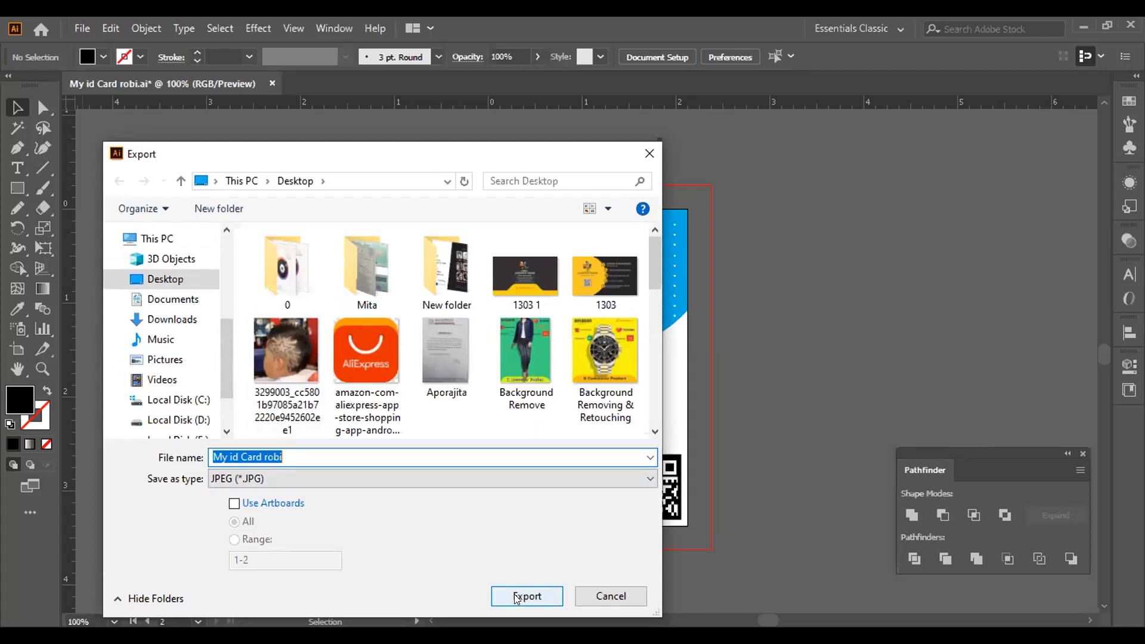
click(517, 598)
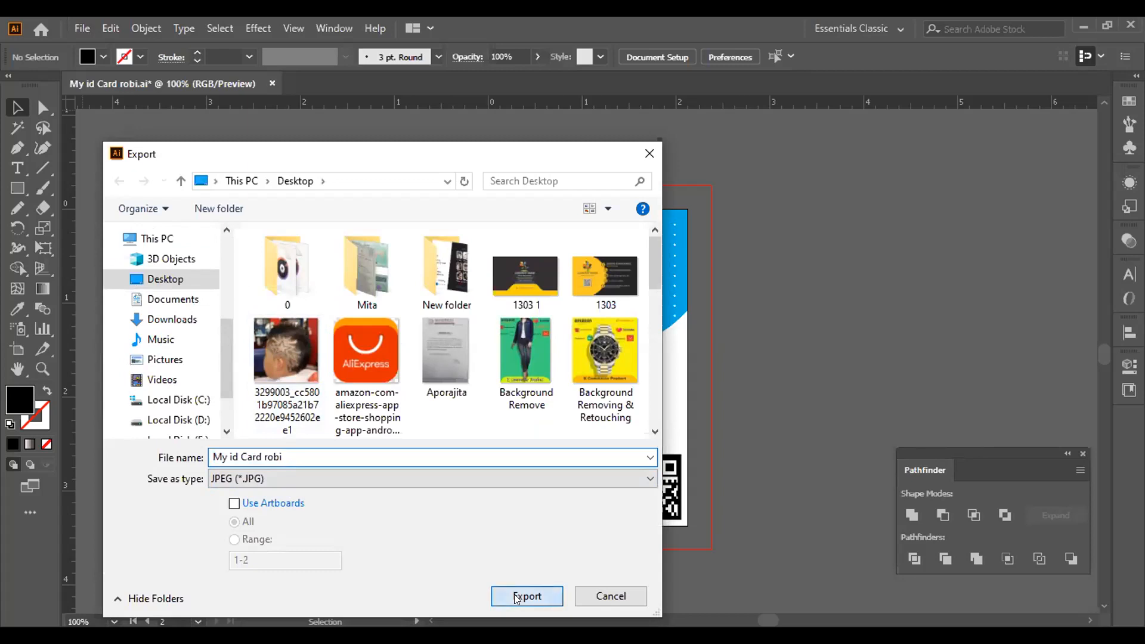
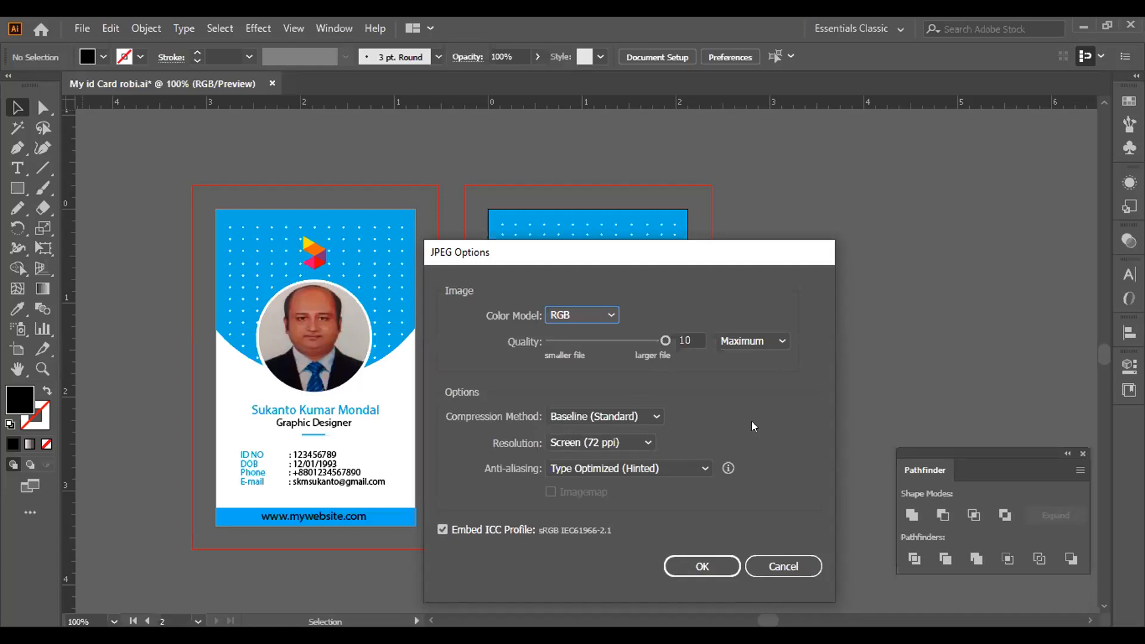
Cancel the JPEG Options dialog, then select and deselect the front card's ID details text.
click(779, 568)
scroll(778, 567, down, 2)
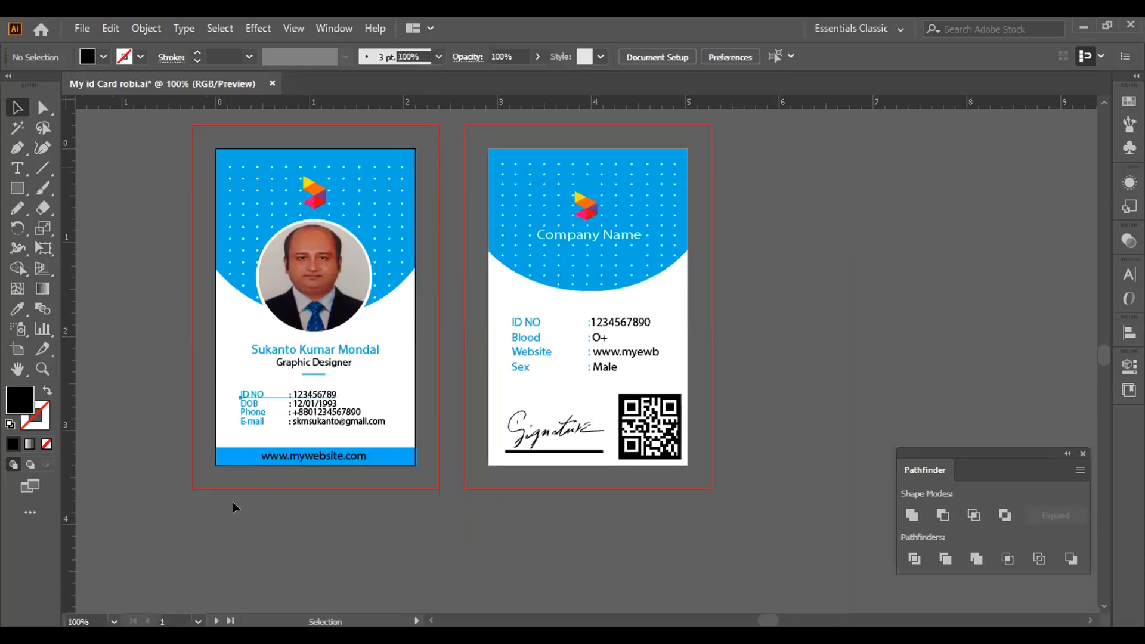
click(257, 395)
click(229, 331)
Retry File > Export > Export As as JPEG, then cancel the JPEG Options again.
click(83, 30)
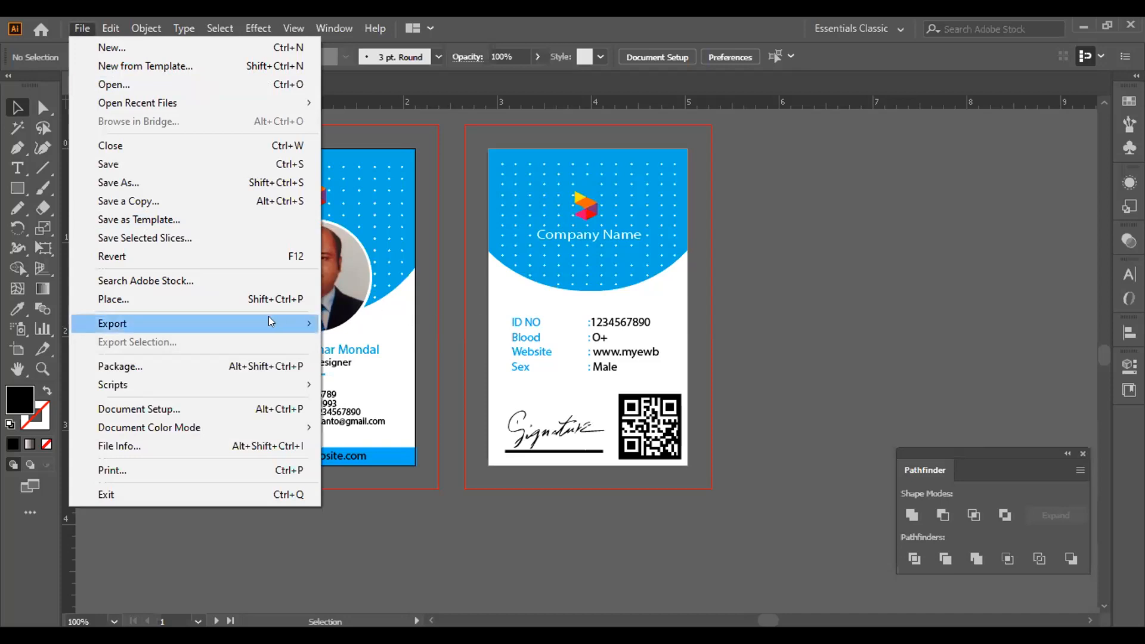
mouse_move(284, 322)
click(365, 343)
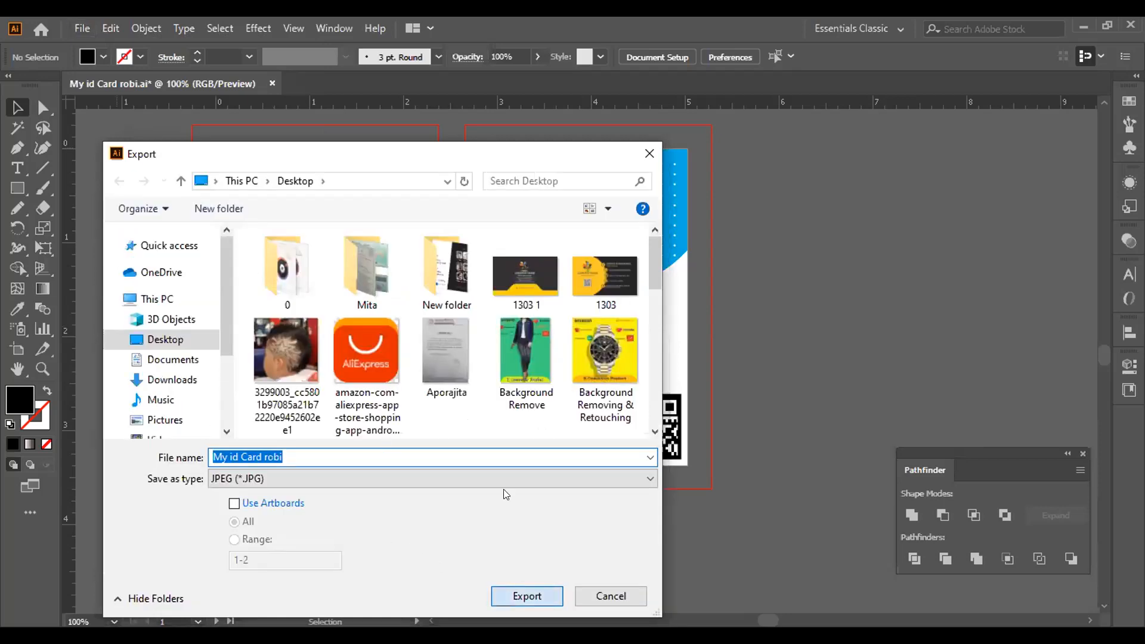
key(Return)
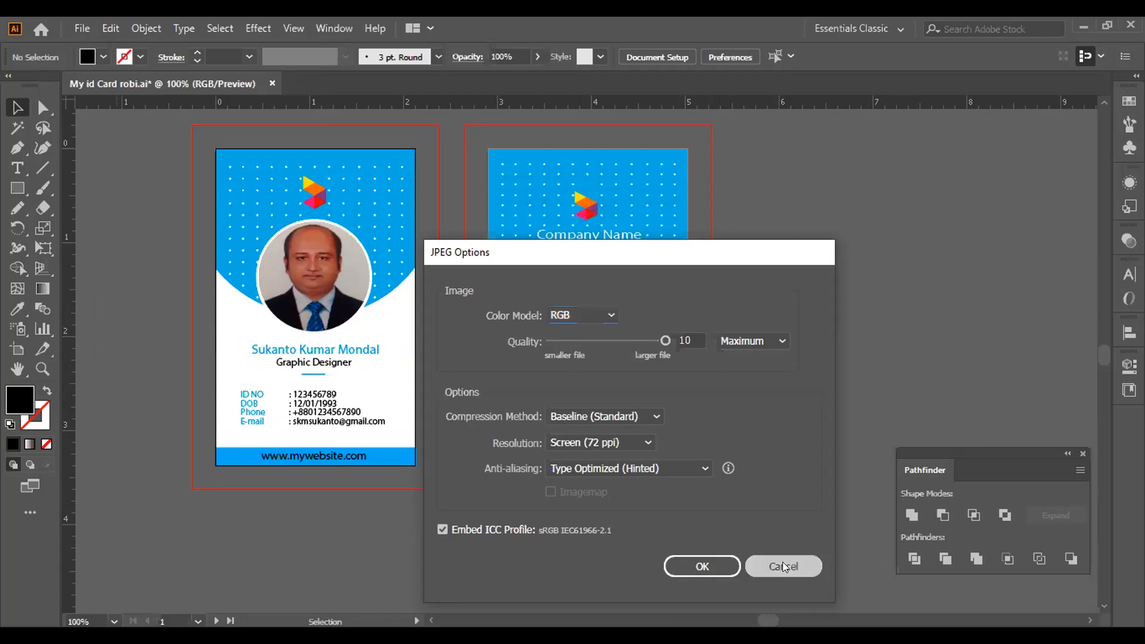
click(783, 563)
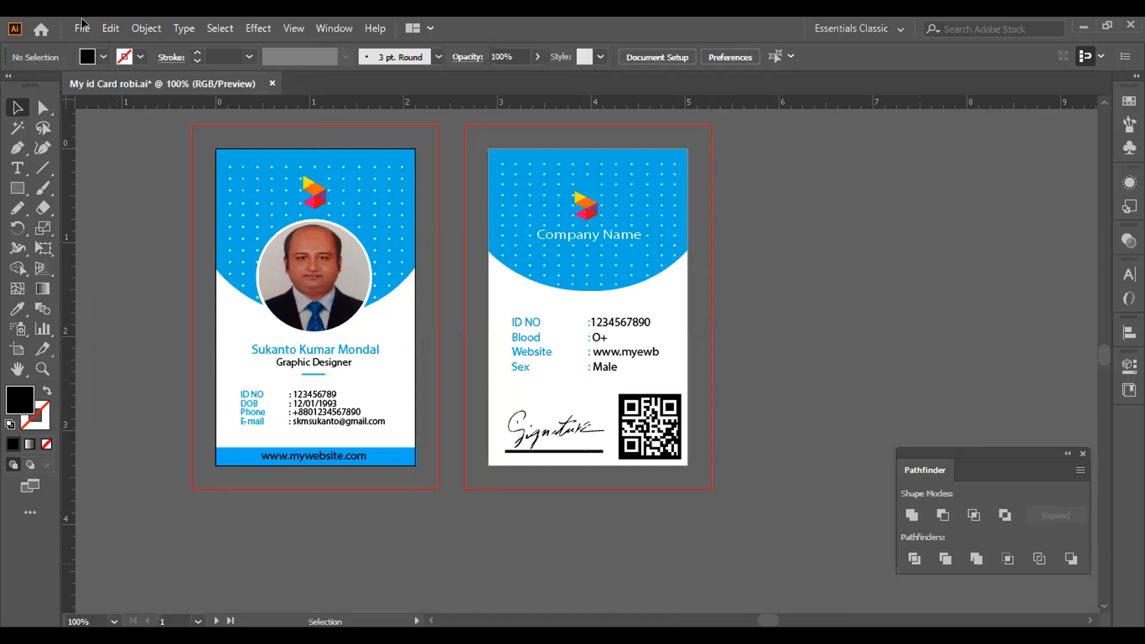
click(82, 19)
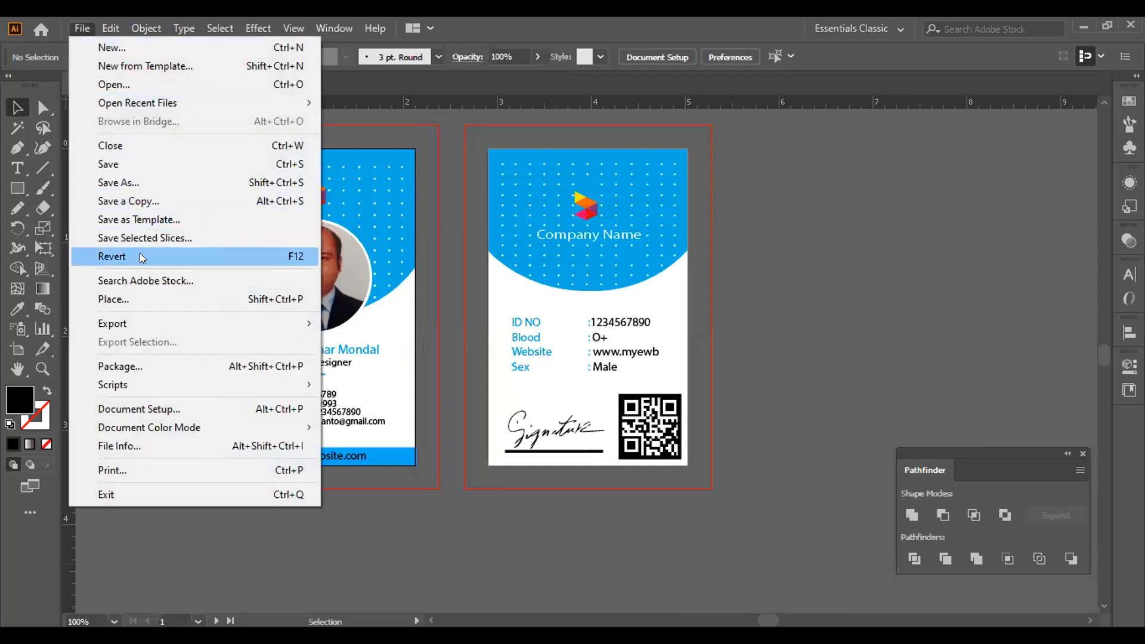
Export as JPEG with Use Artboards set to All, saving each artboard as its own image.
mouse_move(270, 325)
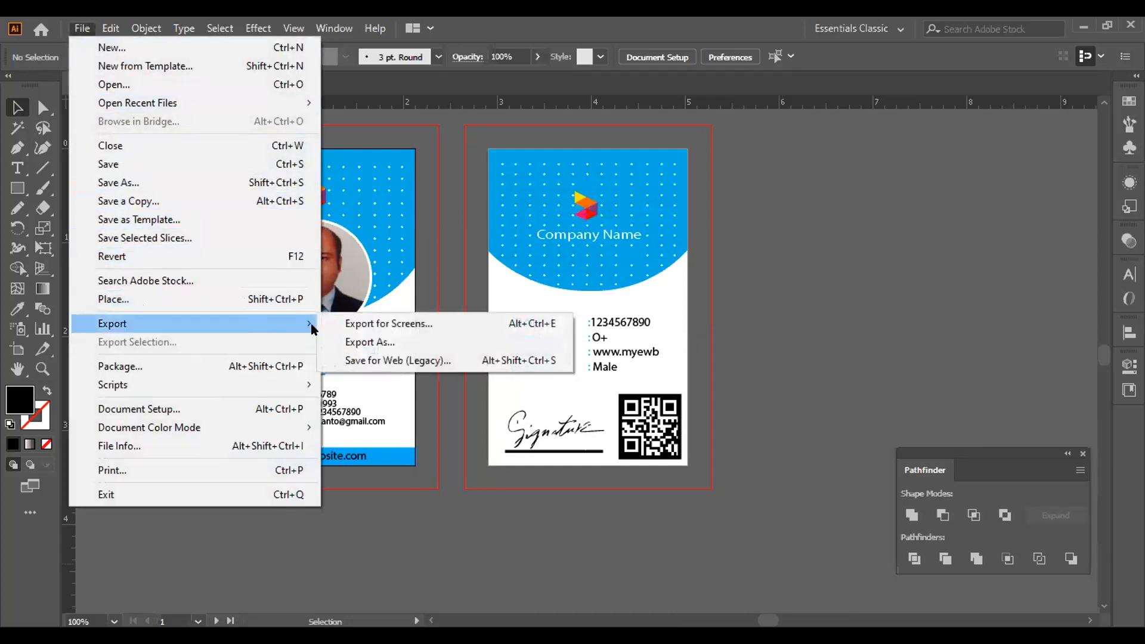
click(351, 337)
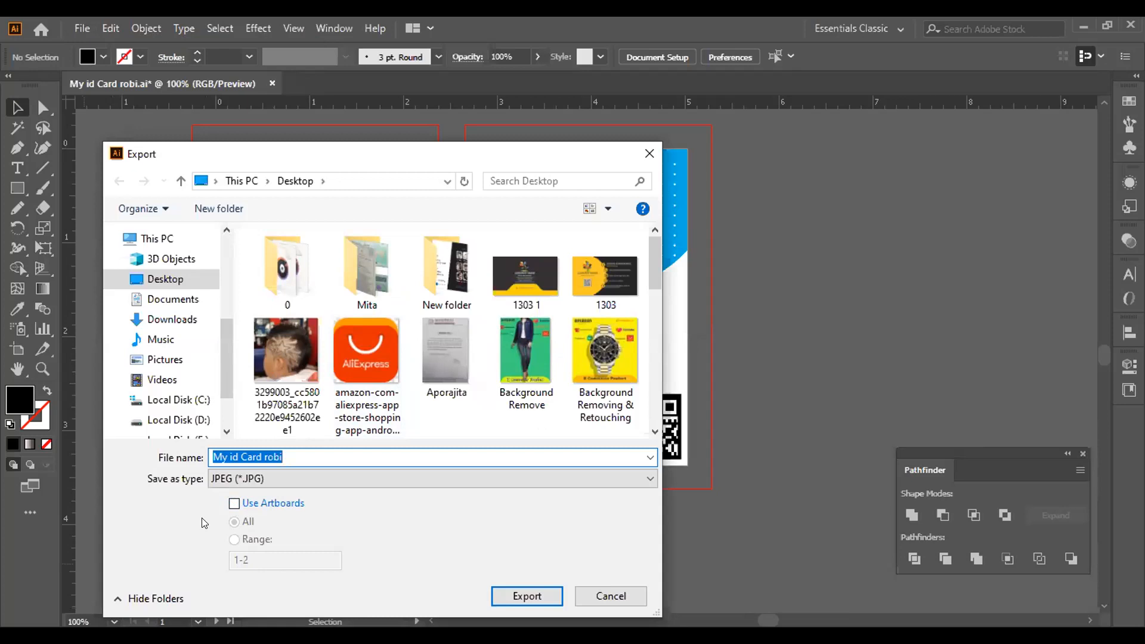
click(234, 504)
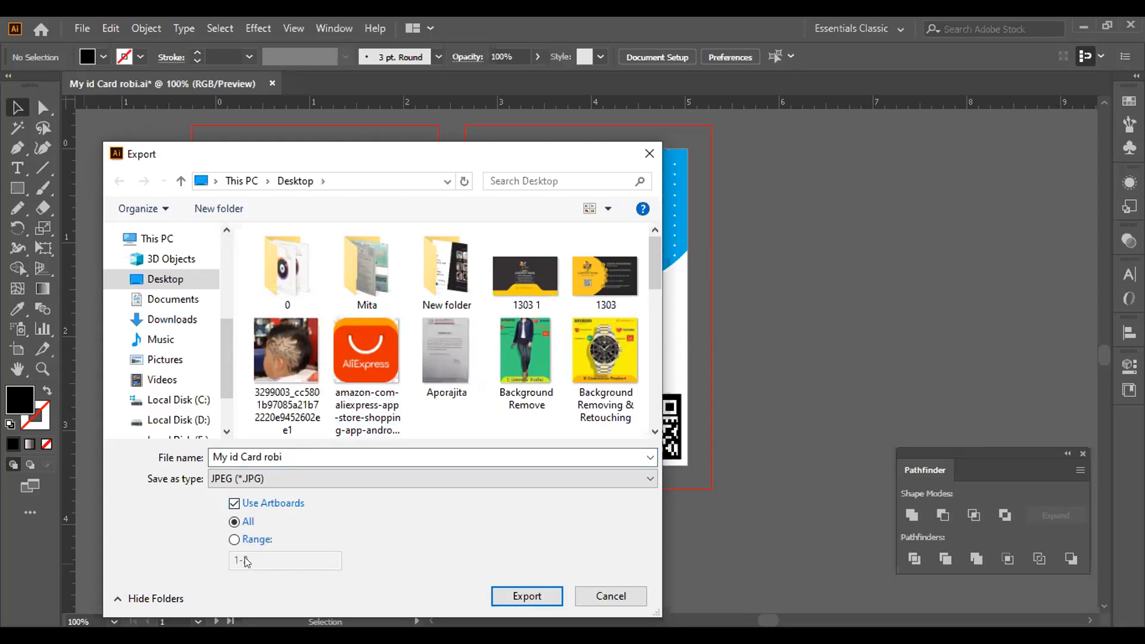
click(527, 596)
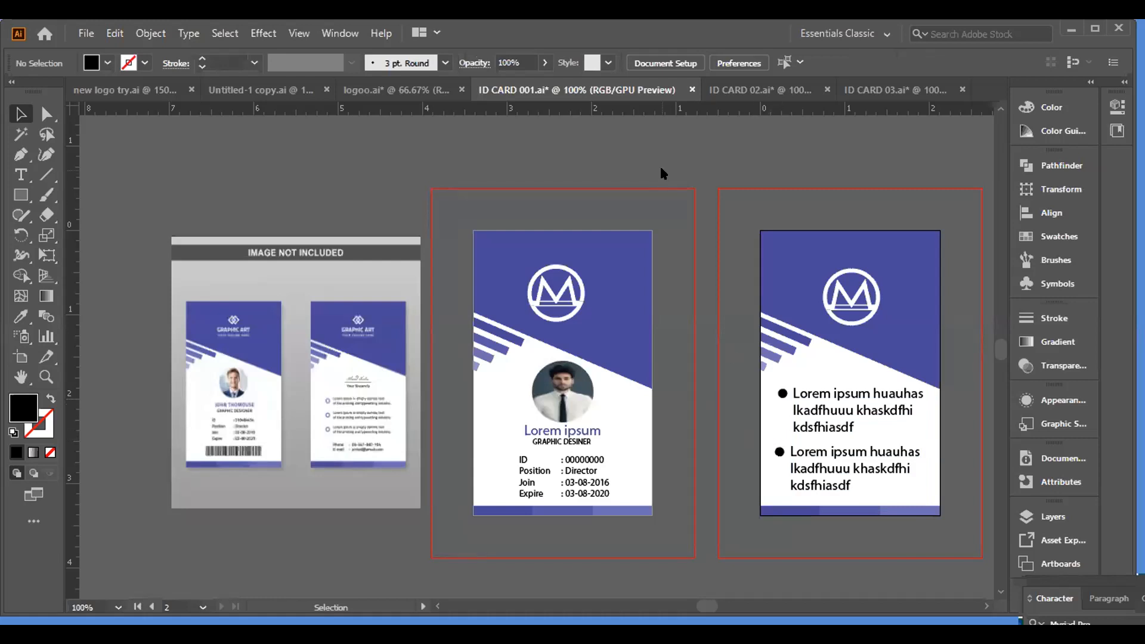
click(749, 90)
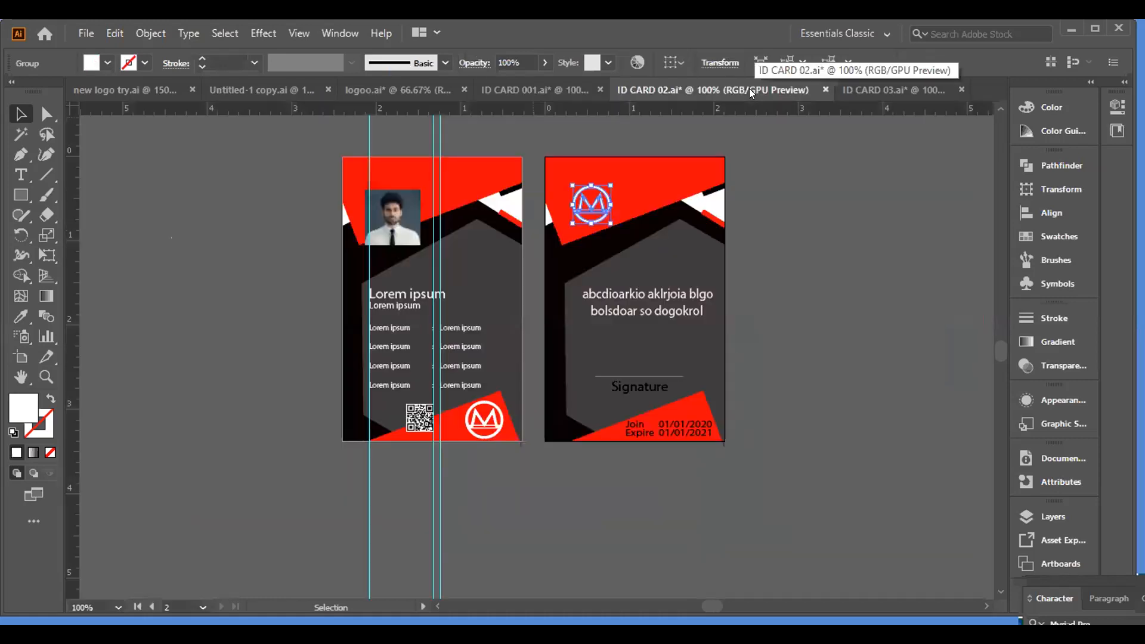
click(856, 89)
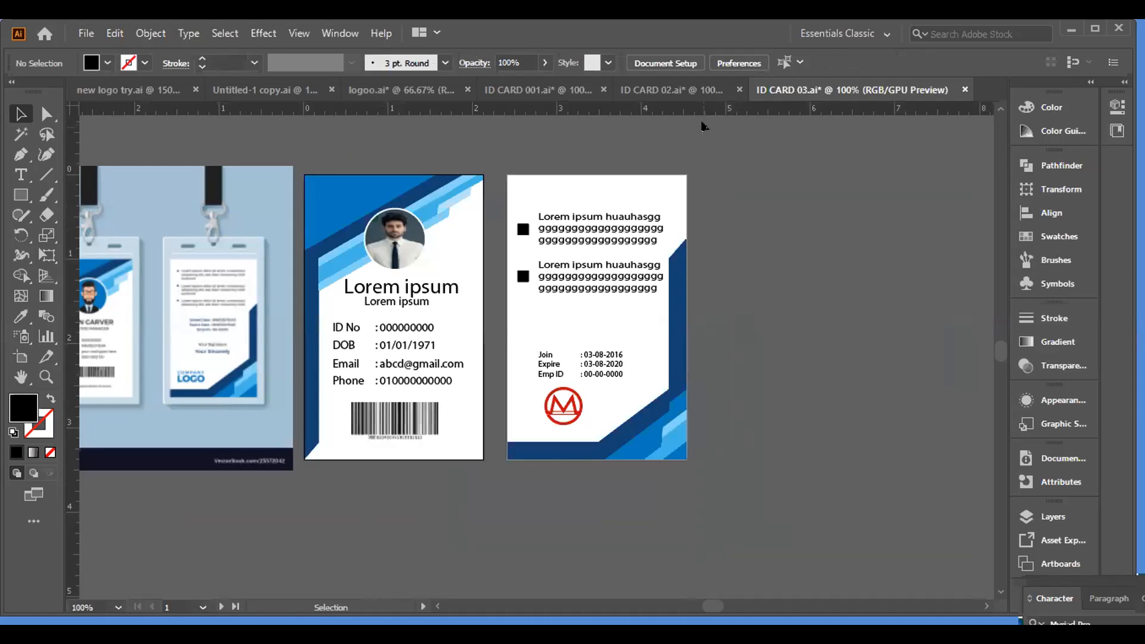
click(672, 92)
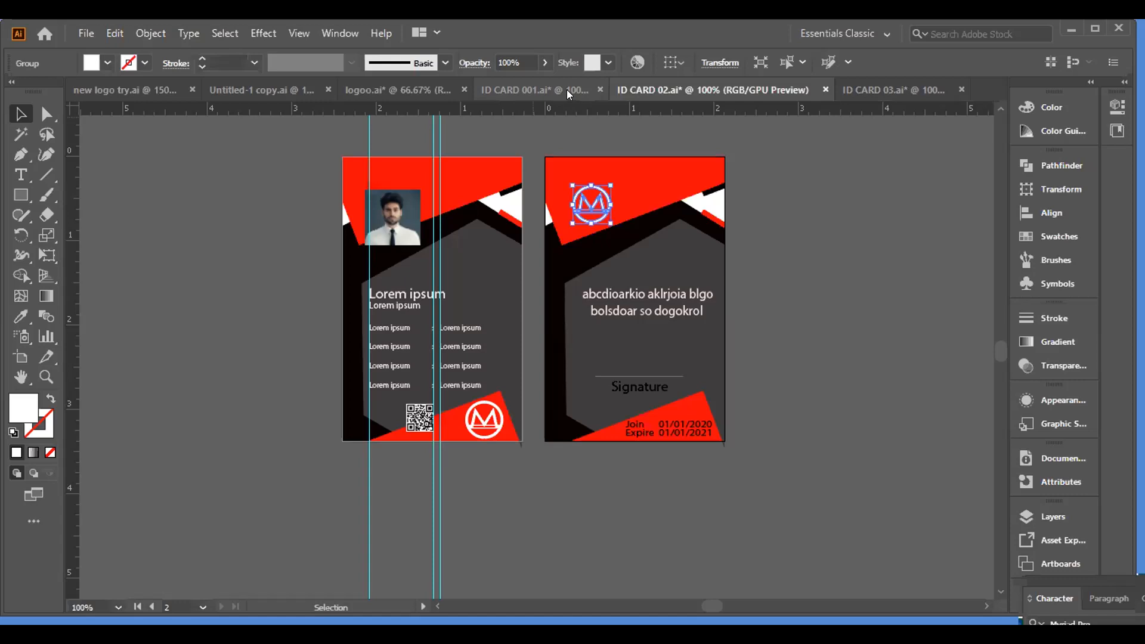
click(569, 95)
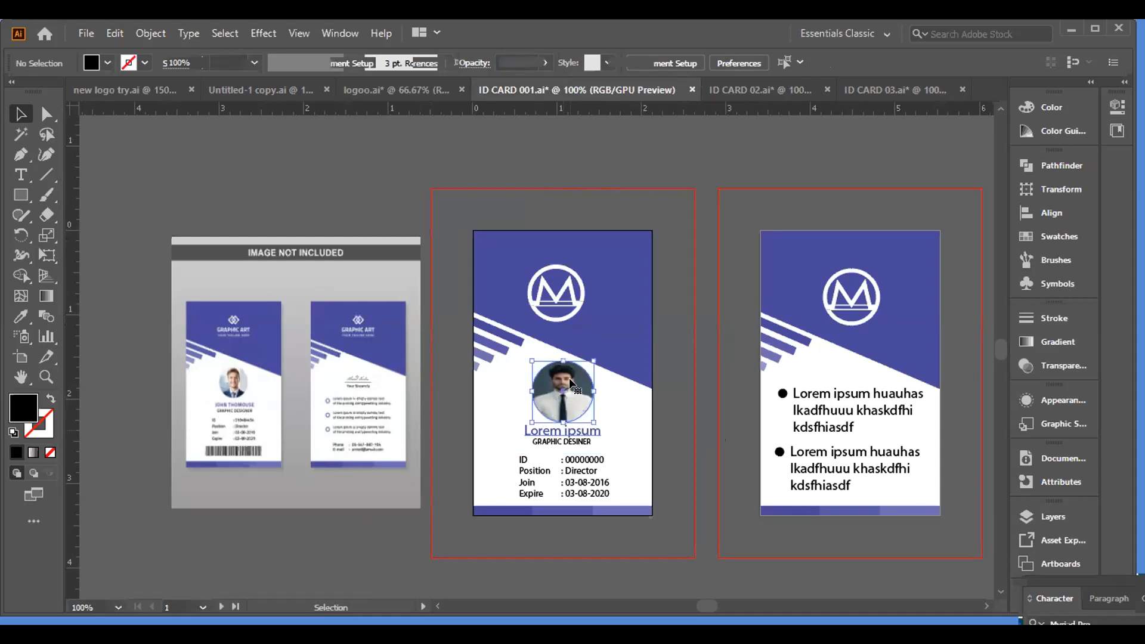
Drag the round portrait photo on the front card slightly upward.
click(573, 394)
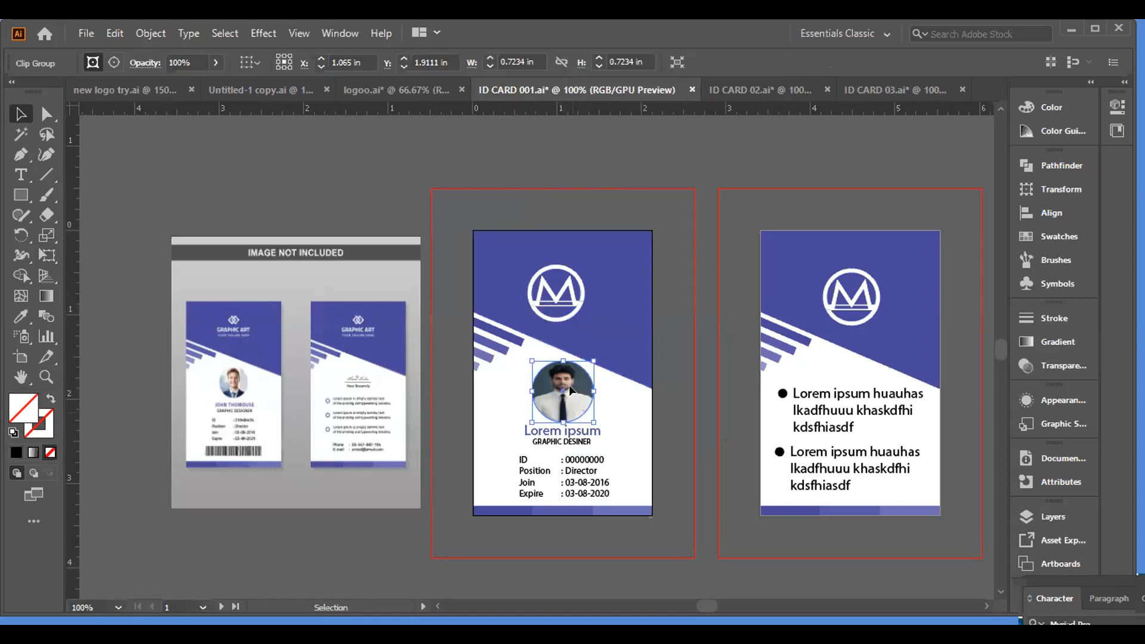
drag(563, 393, 563, 380)
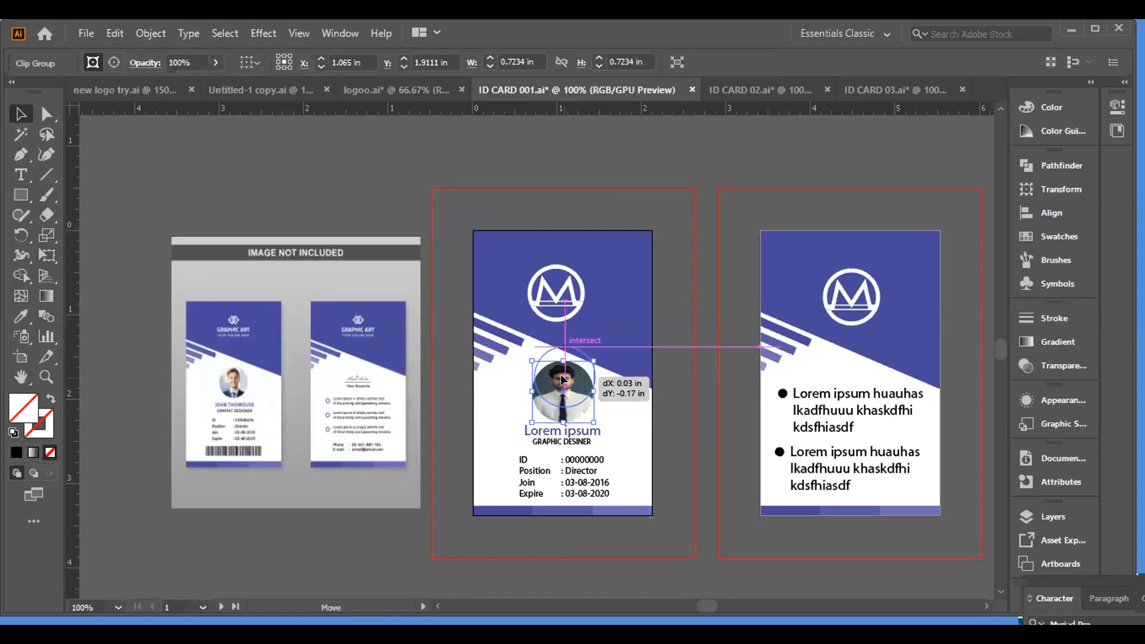
drag(563, 380, 564, 378)
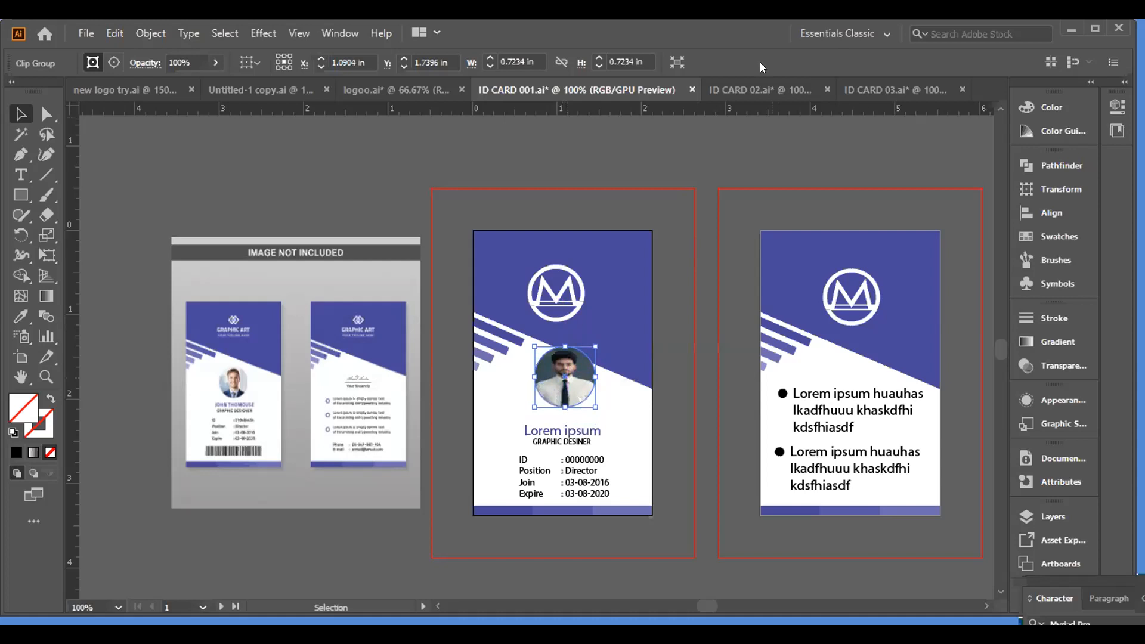
click(623, 391)
click(573, 385)
Select the name text, the GRAPHIC DESINER title and the photo to check their positions.
click(586, 441)
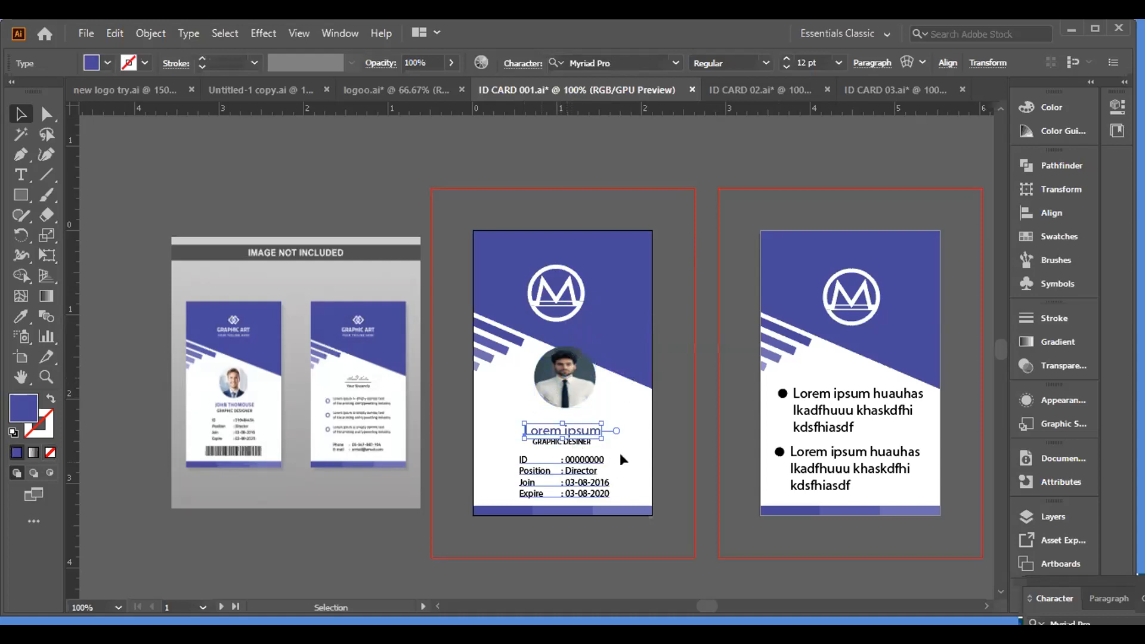
click(517, 428)
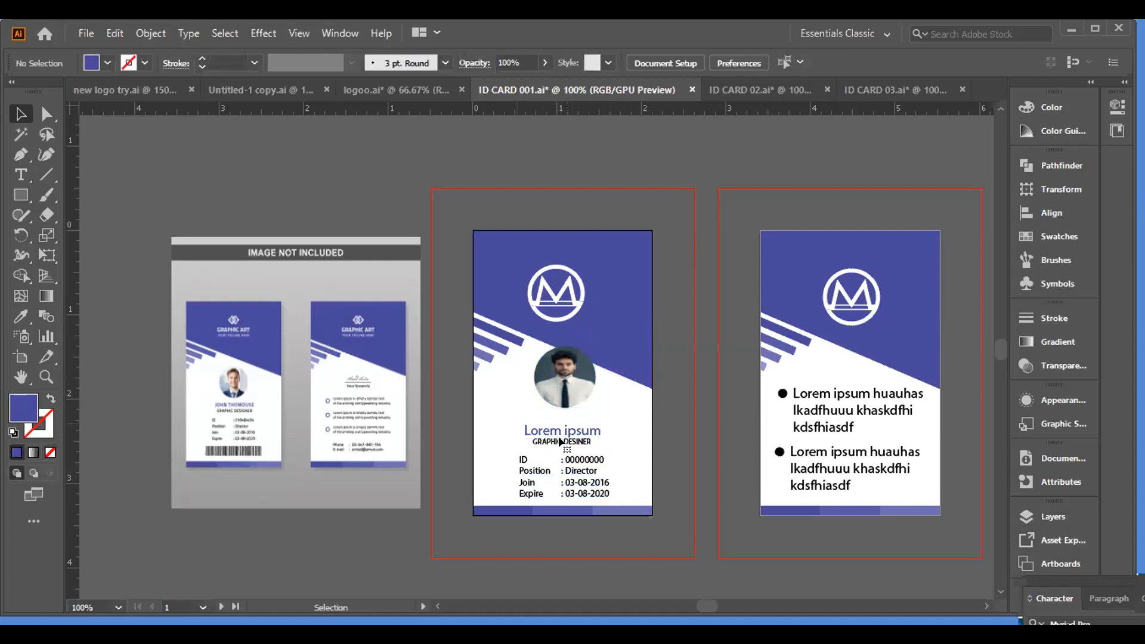
click(564, 444)
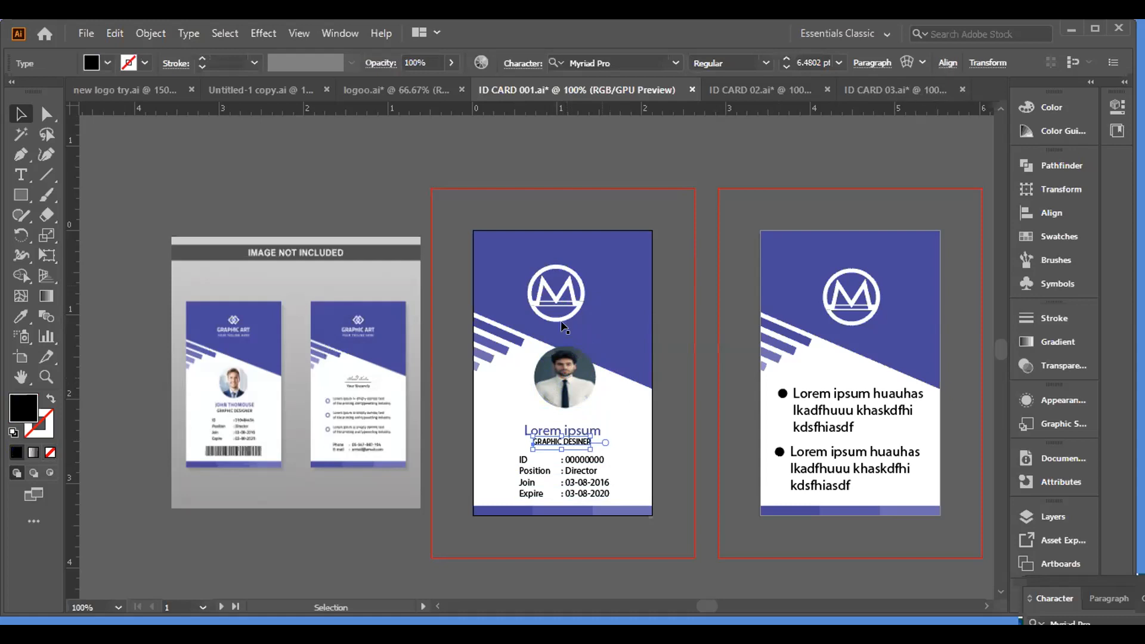
click(560, 380)
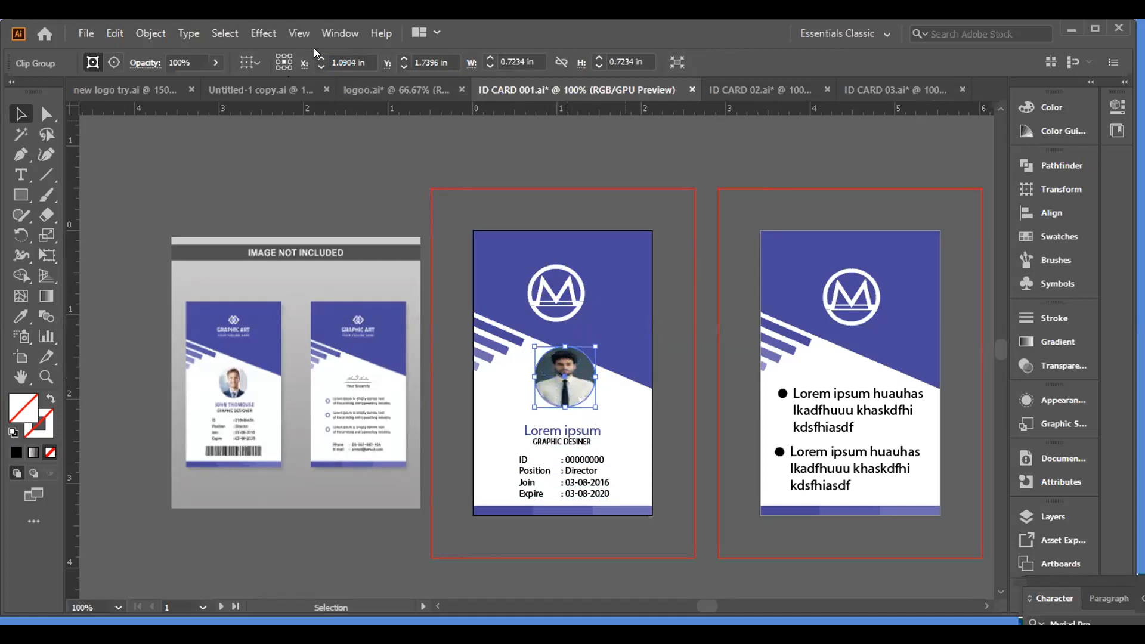
click(339, 33)
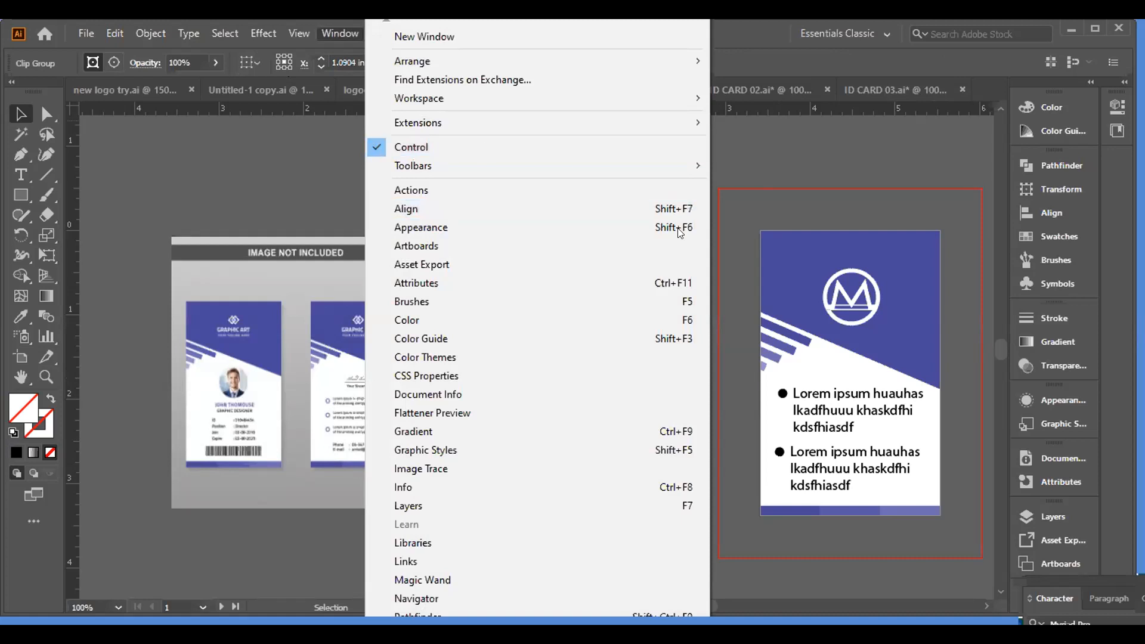
In the Align panel, set Align To to Align to Artboard and apply Vertical Distribute Space.
click(1051, 212)
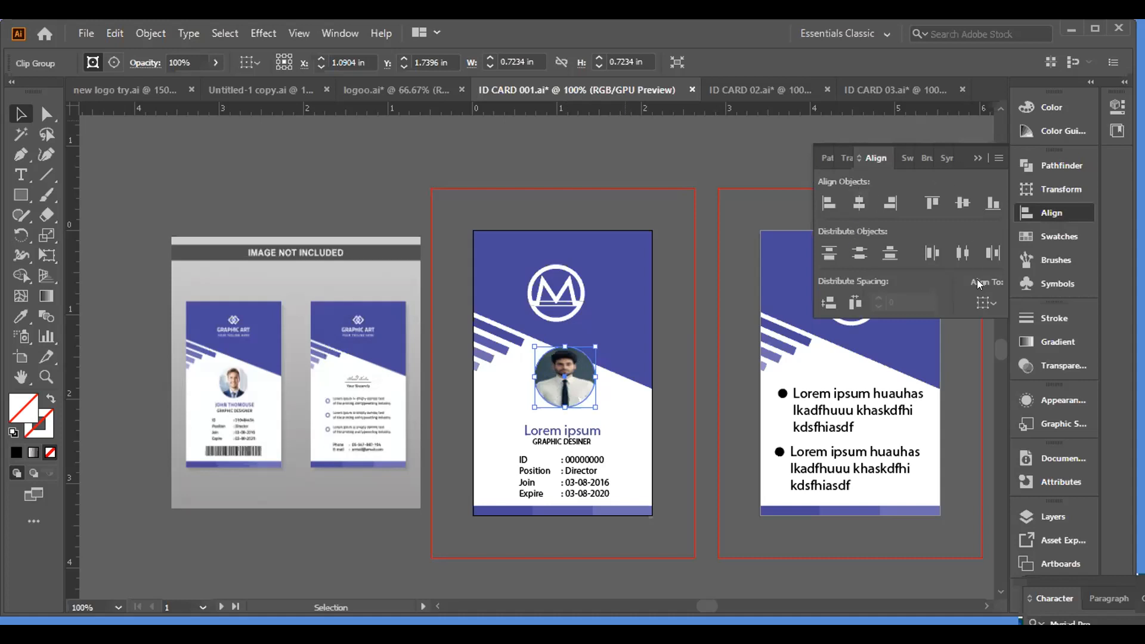
click(991, 305)
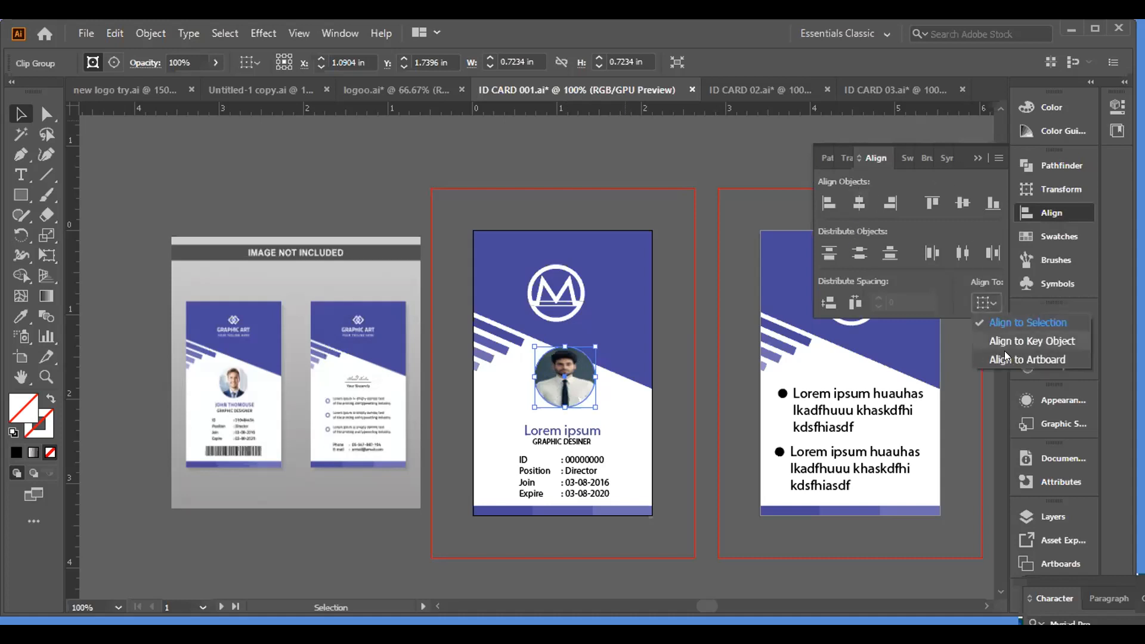
click(1005, 359)
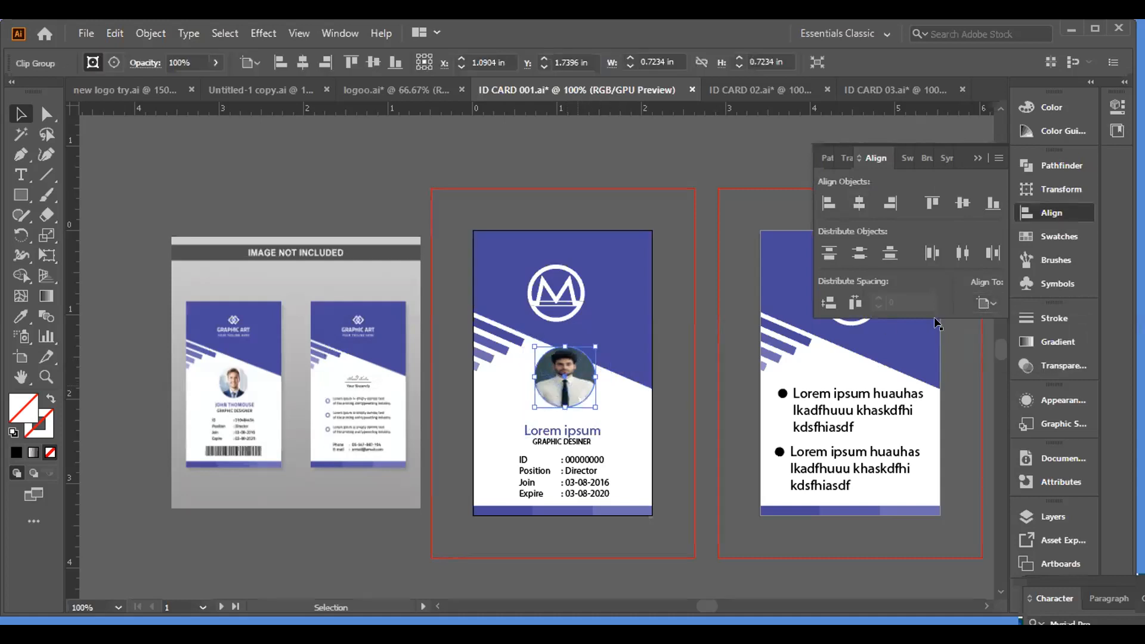
click(991, 302)
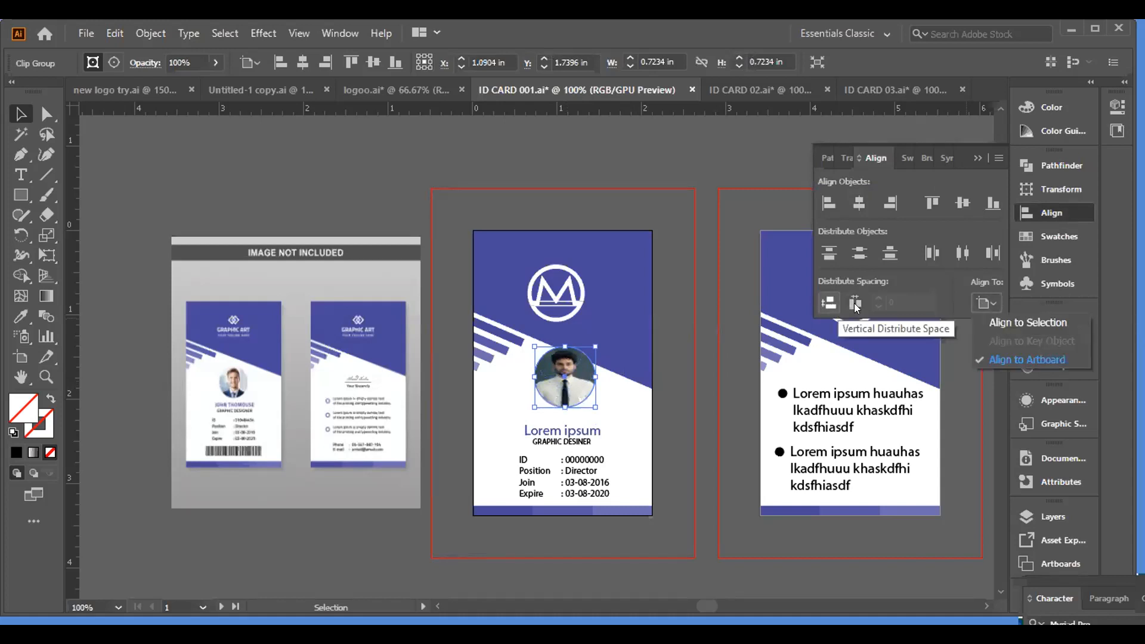
click(856, 306)
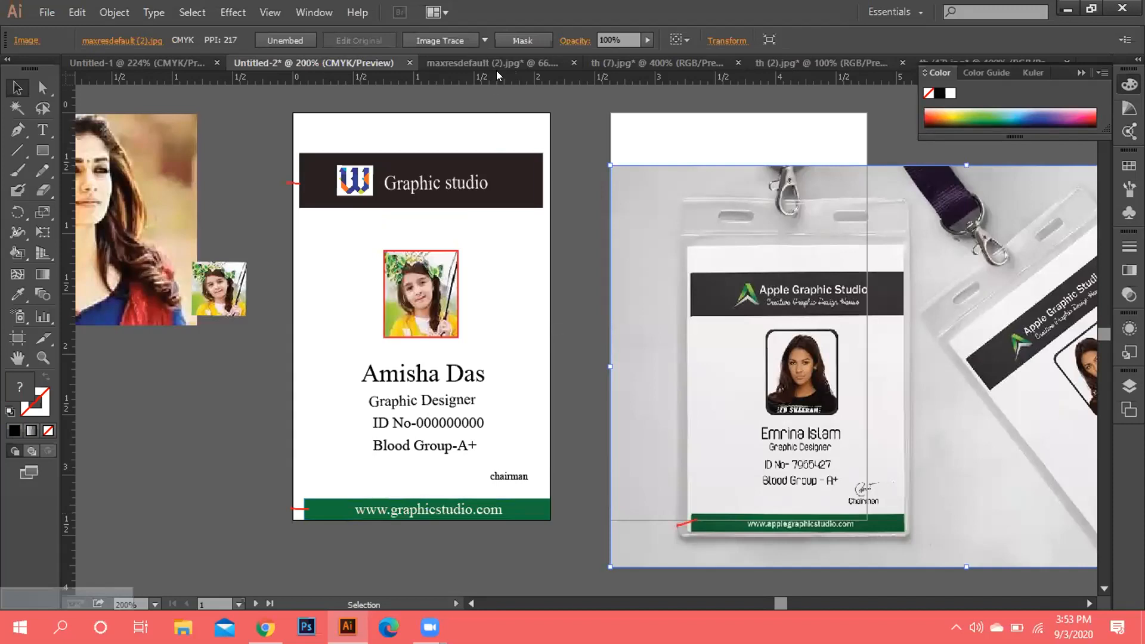
Add a horizontal guide, then pan and zoom out to locate the ID card artwork.
drag(499, 72, 471, 62)
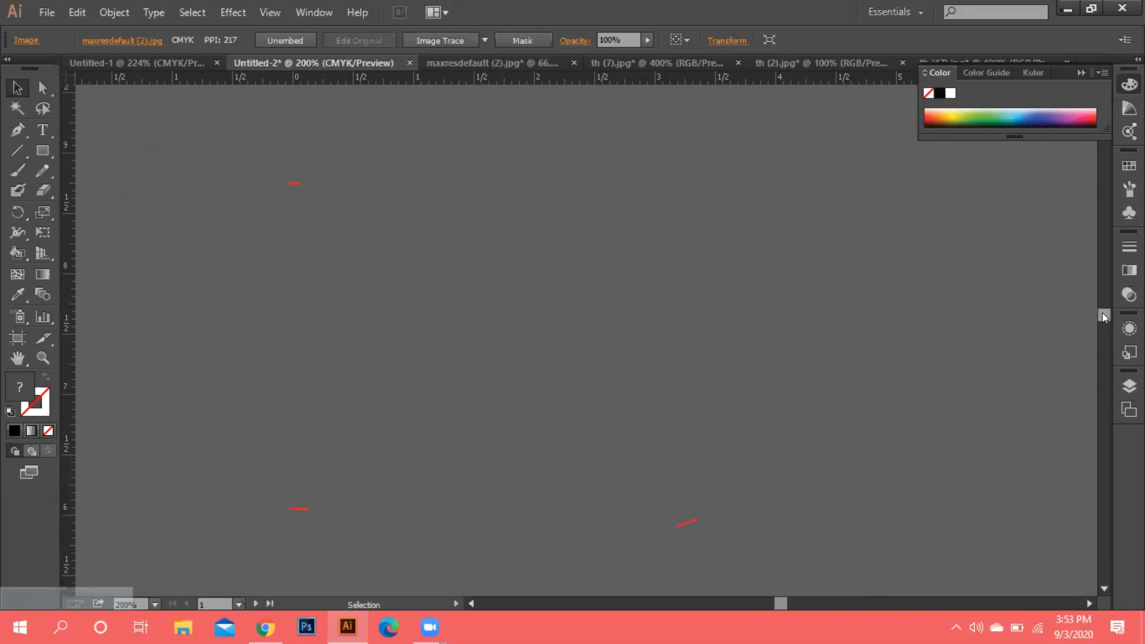
scroll(1113, 341, down, 15)
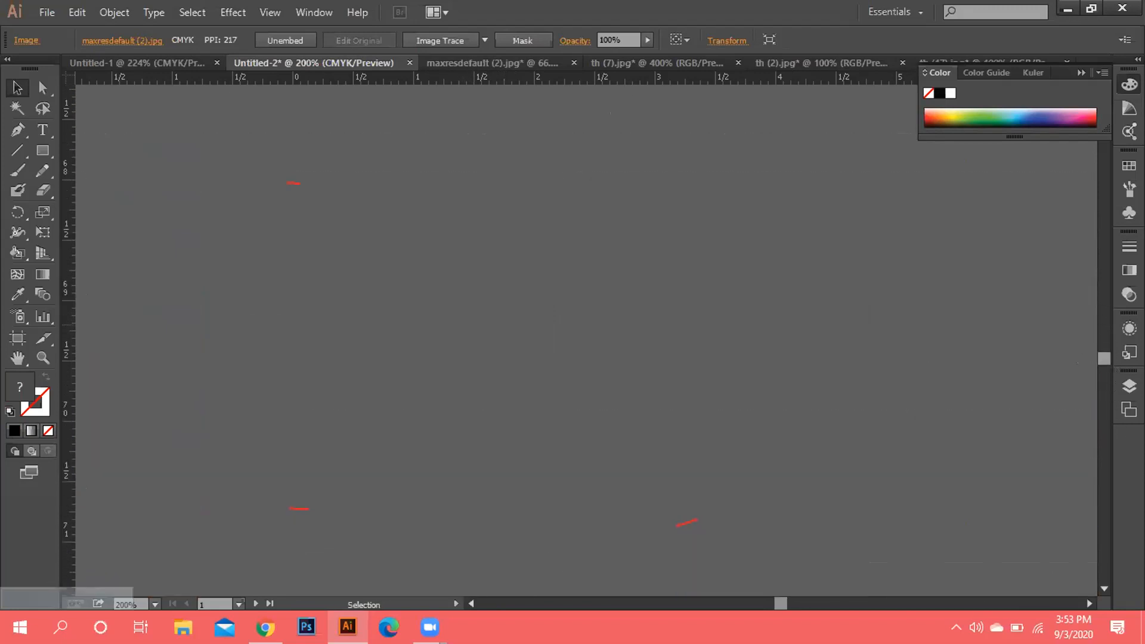
drag(1104, 357, 1104, 572)
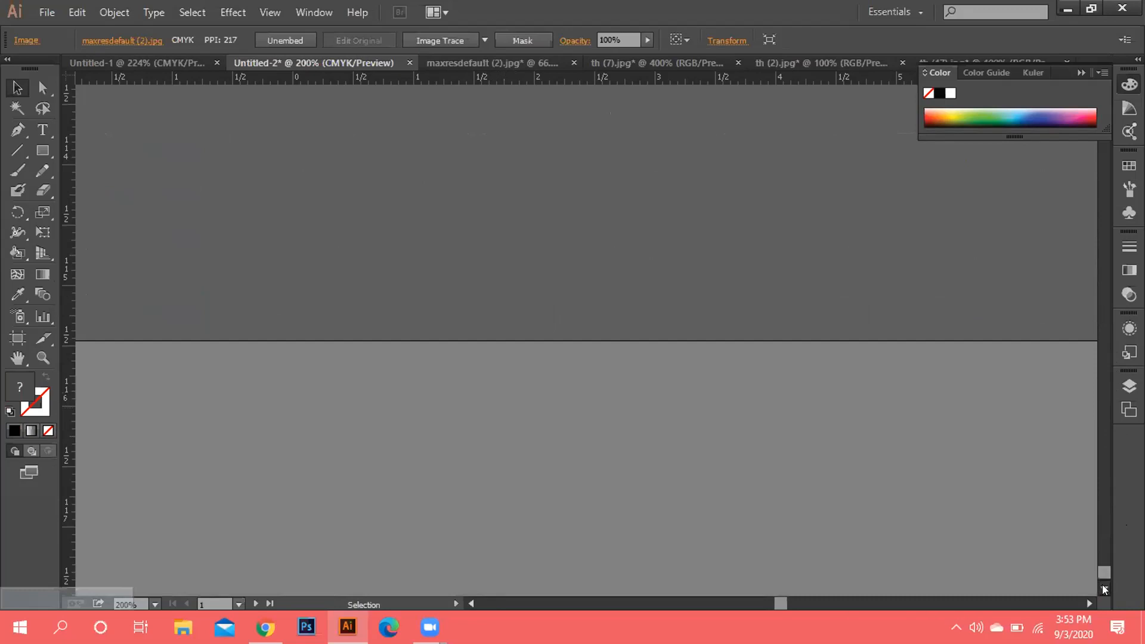
drag(1104, 582, 1104, 473)
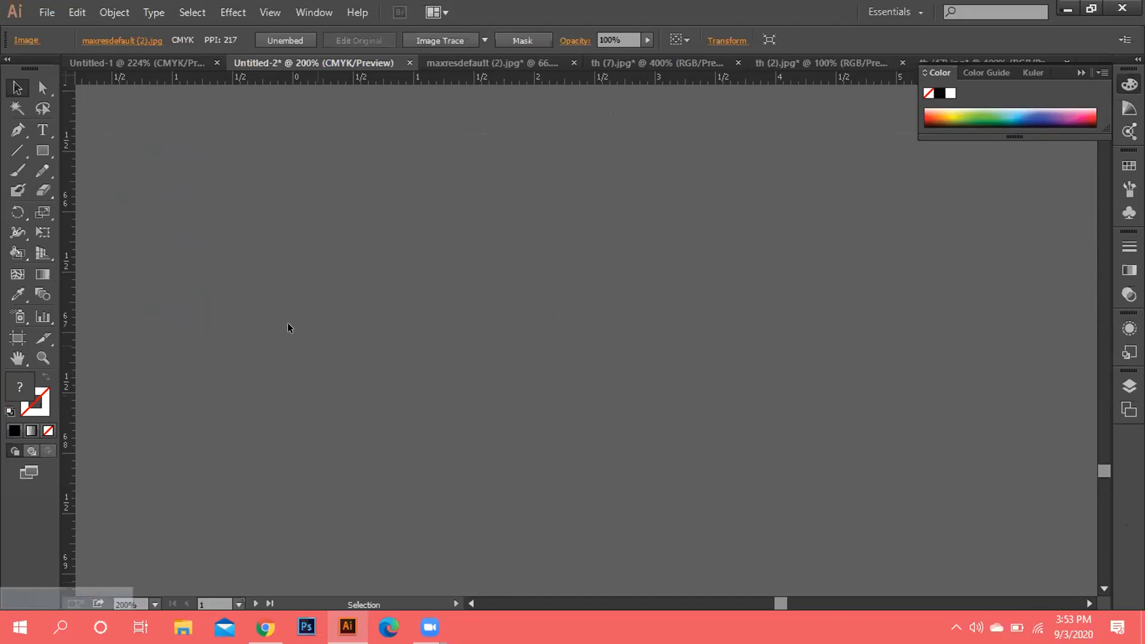
key(space)
drag(282, 319, 345, 416)
drag(263, 357, 227, 141)
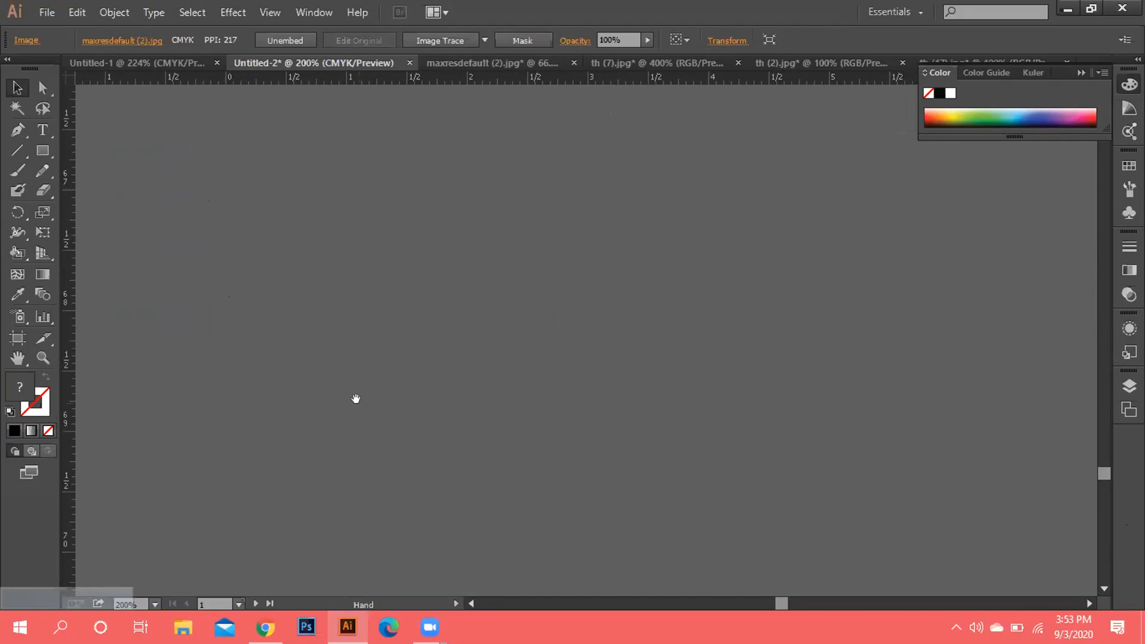
drag(356, 397, 352, 317)
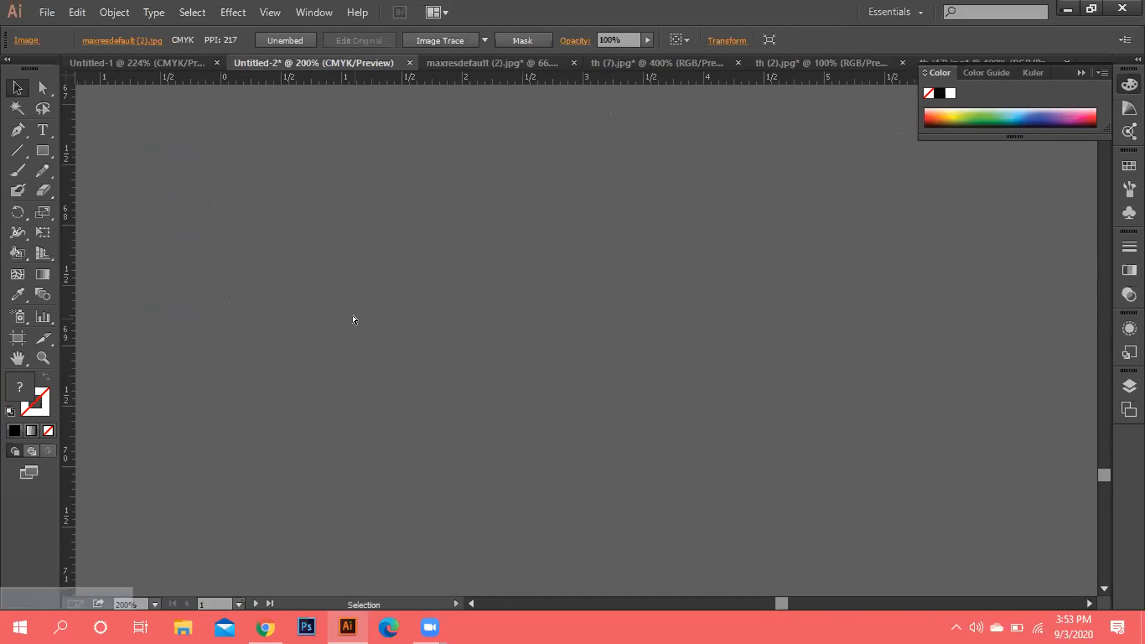
key(ctrl+minus)
key(ctrl+minus)
key(ctrl+minus)
key(ctrl+minus)
key(ctrl+minus)
key(ctrl+minus)
key(ctrl+minus)
key(ctrl+minus)
key(ctrl+minus)
key(ctrl+minus)
key(ctrl+minus)
key(ctrl+minus)
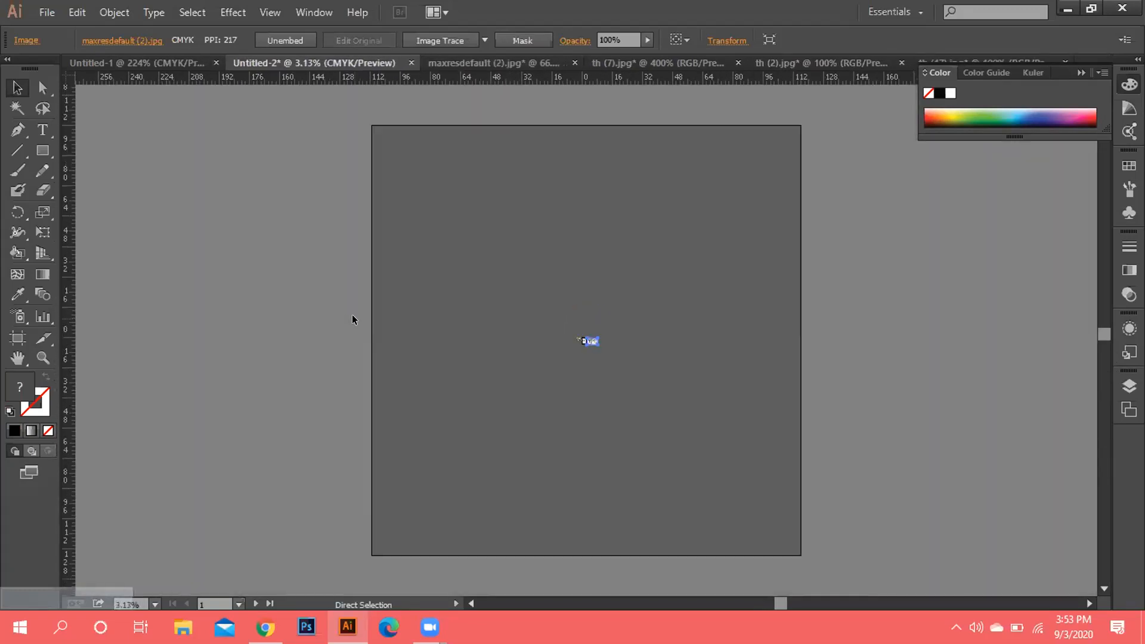
Select the reference images, zoom to 150%, and place a vertical guide at the card's right edge.
click(592, 342)
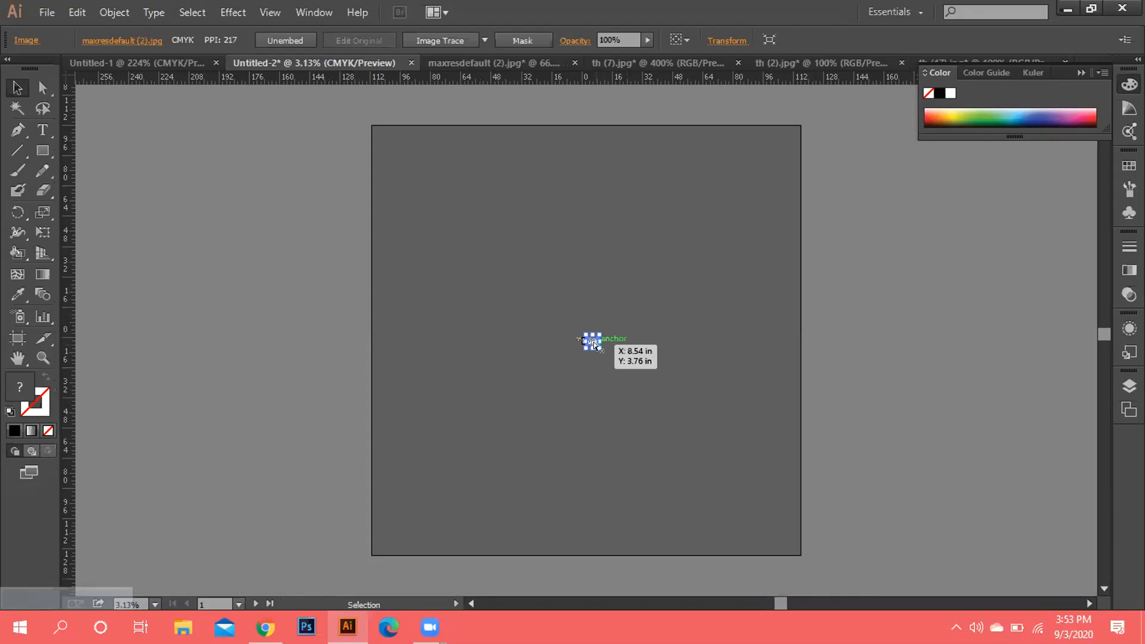
key(ctrl+plus)
key(ctrl+plus)
key(ctrl+plus)
key(ctrl+plus)
key(ctrl+plus)
key(ctrl+plus)
key(ctrl+plus)
key(ctrl+plus)
key(ctrl+plus)
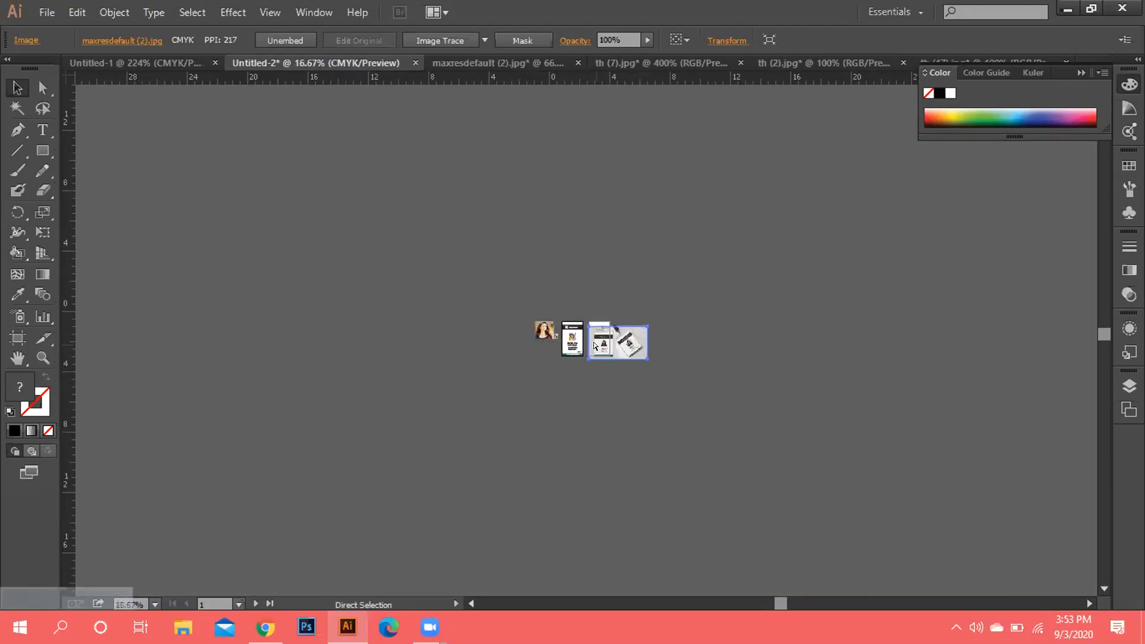
key(ctrl+plus)
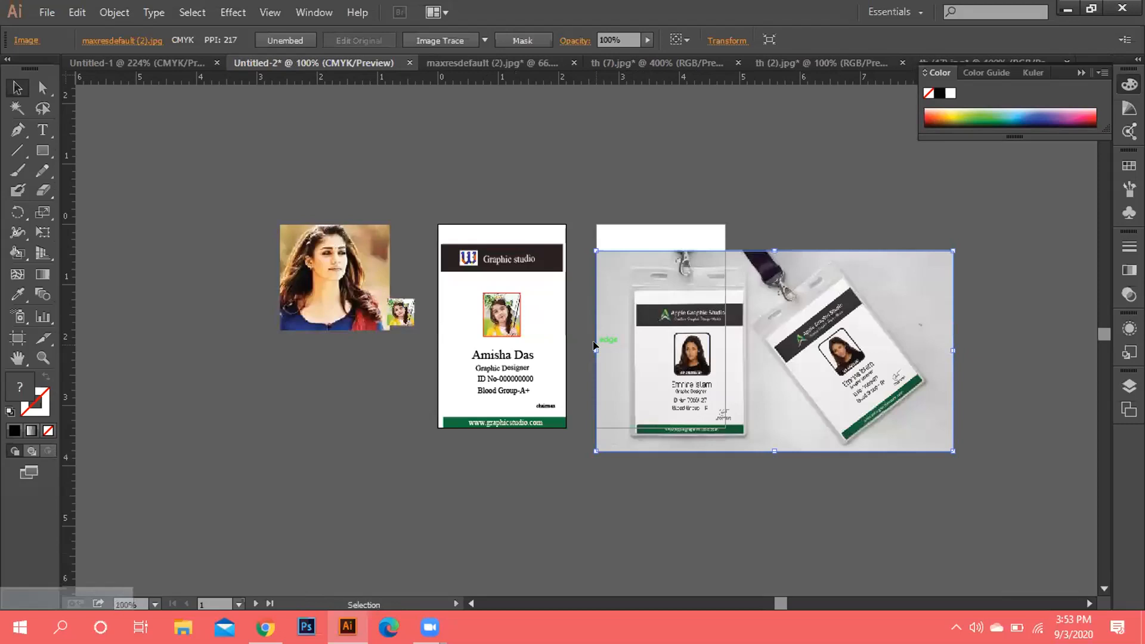
key(ctrl+plus)
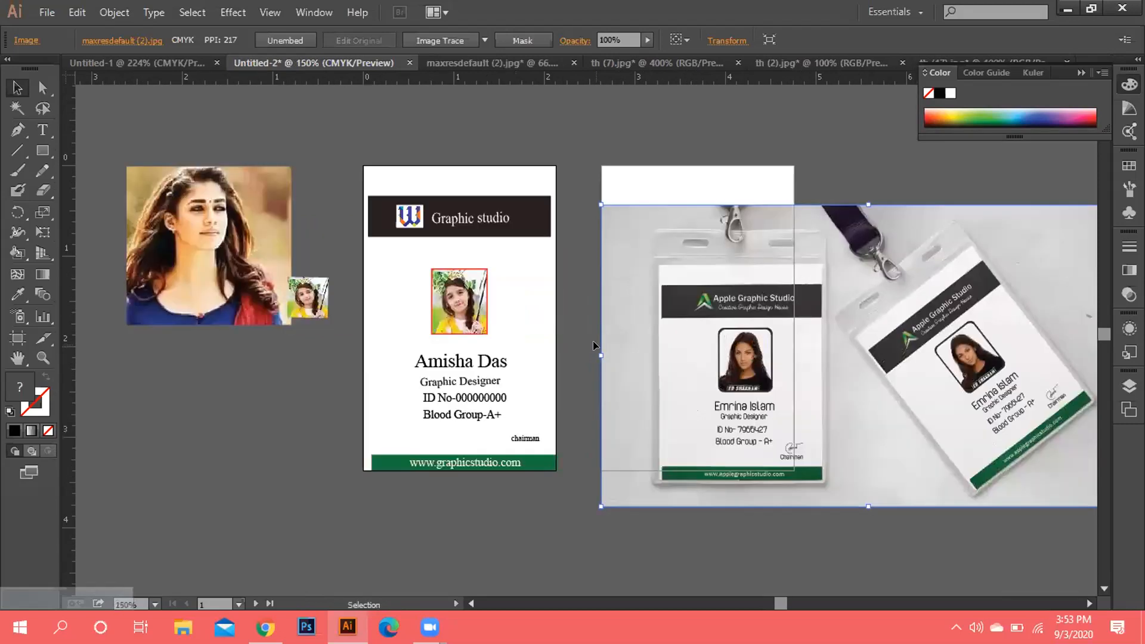
key(ctrl+minus)
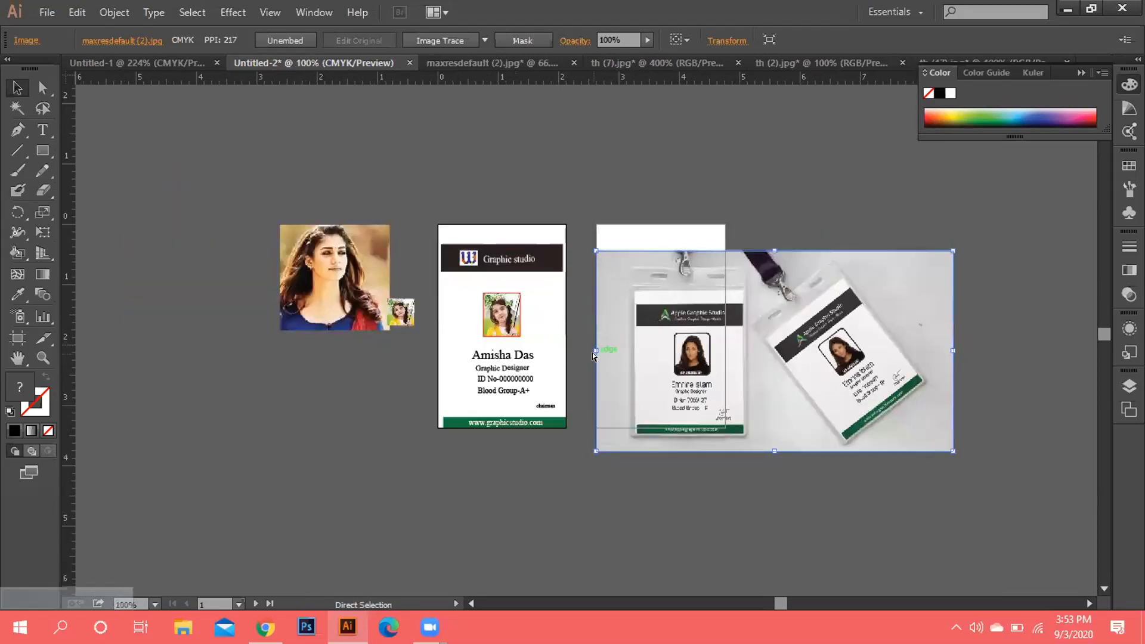
key(ctrl+plus)
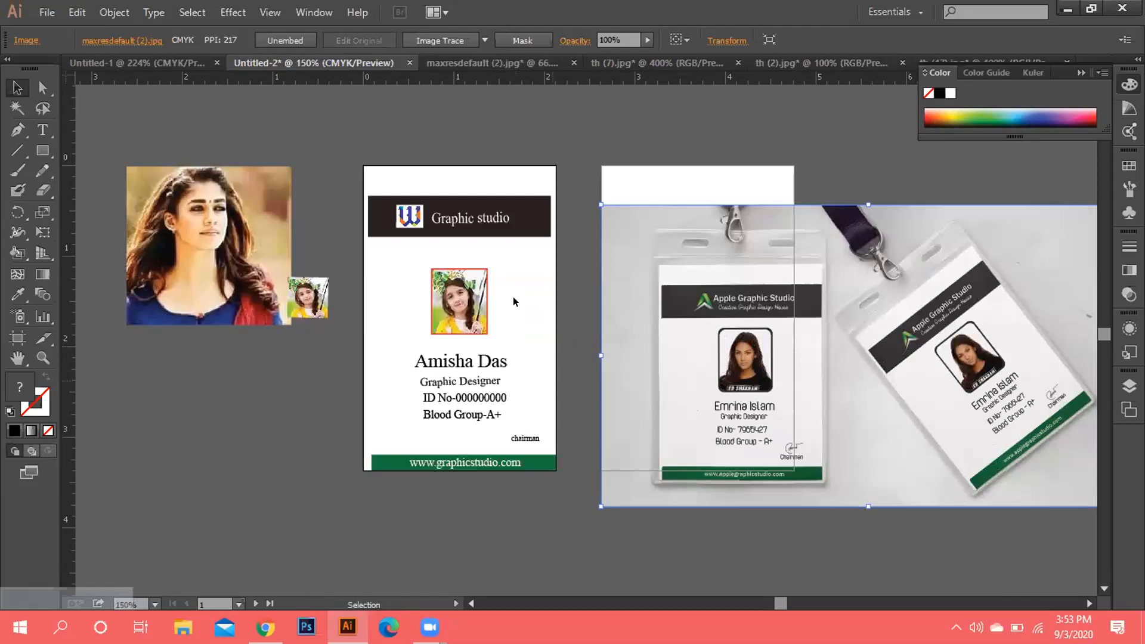
mouse_move(71, 274)
mouse_down()
mouse_move(355, 337)
mouse_move(490, 351)
mouse_move(585, 341)
mouse_move(554, 340)
mouse_up()
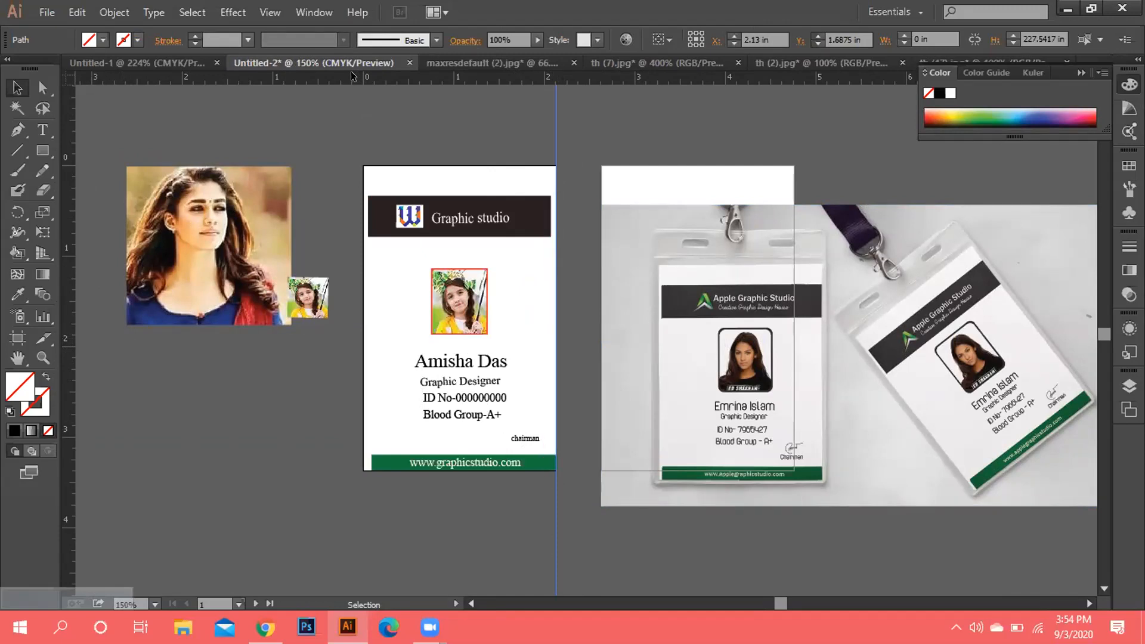
Place horizontal guides at the card's bottom and the footer bar's top, plus a vertical guide at its left edge.
drag(354, 76, 380, 487)
drag(368, 494, 365, 468)
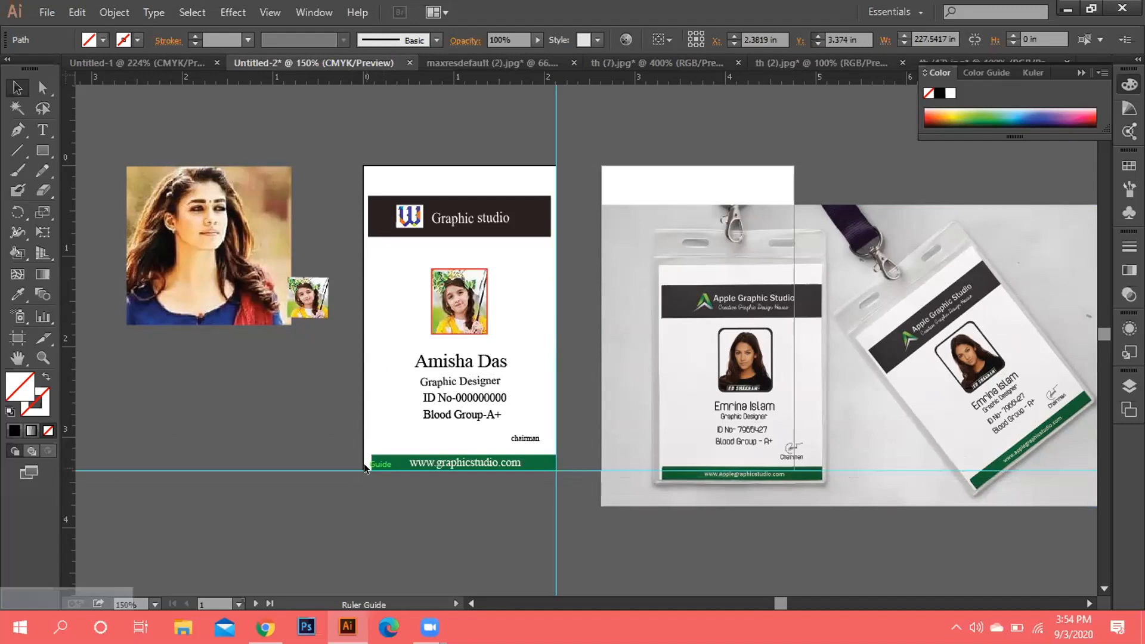
drag(365, 468, 365, 468)
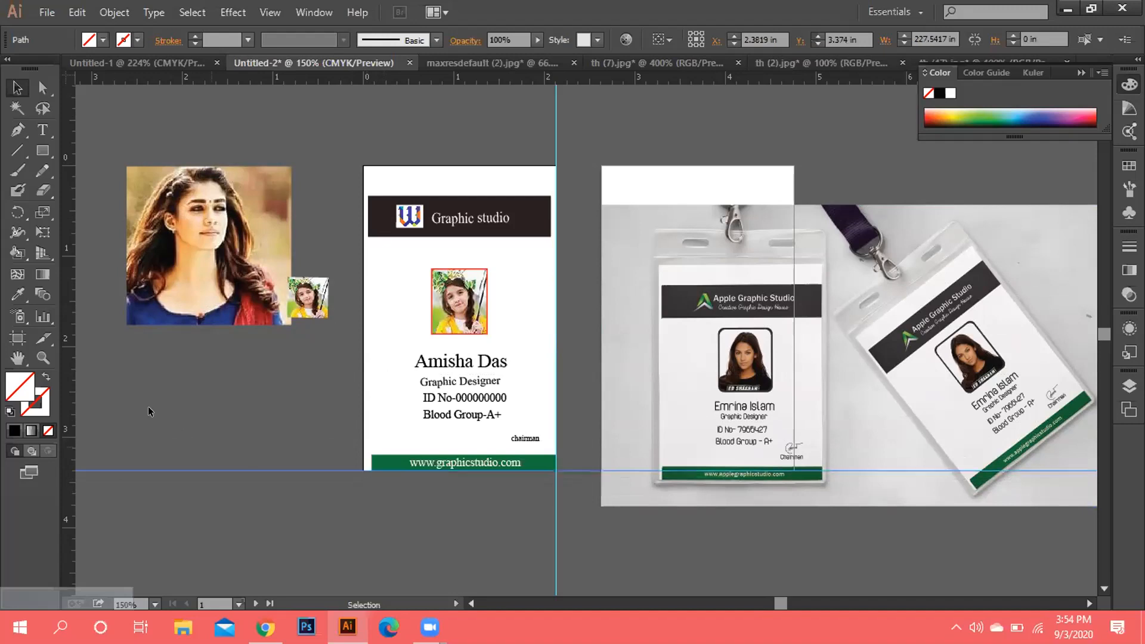
drag(216, 409, 359, 421)
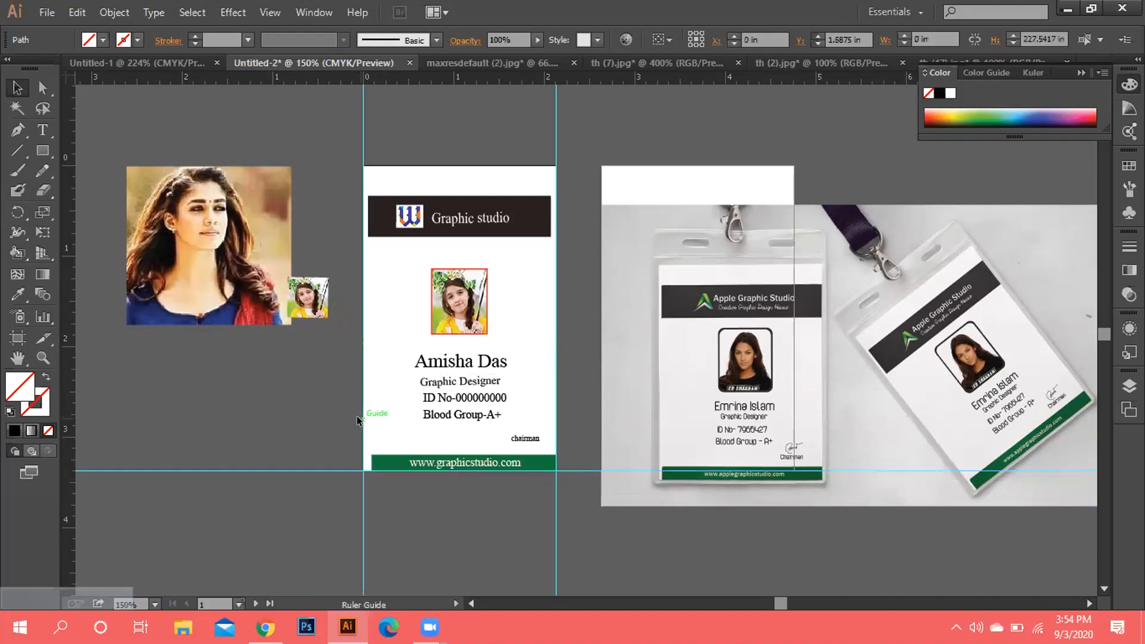
drag(451, 73, 443, 452)
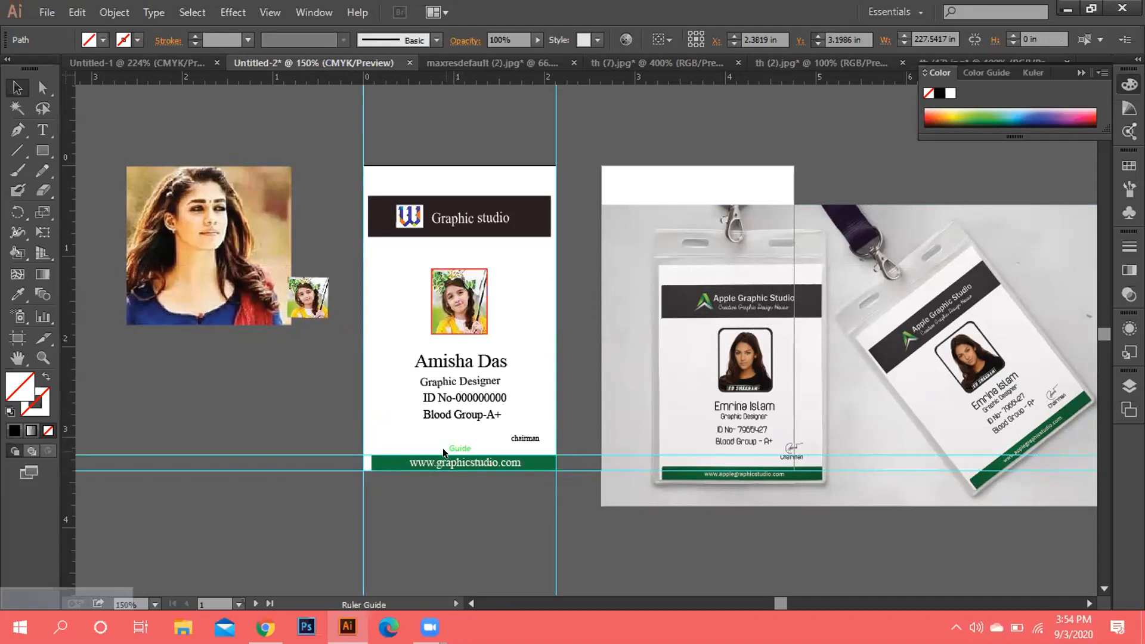
Line up a new vertical guide with the card's left edge and nudge the green footer bar flush with it.
click(444, 454)
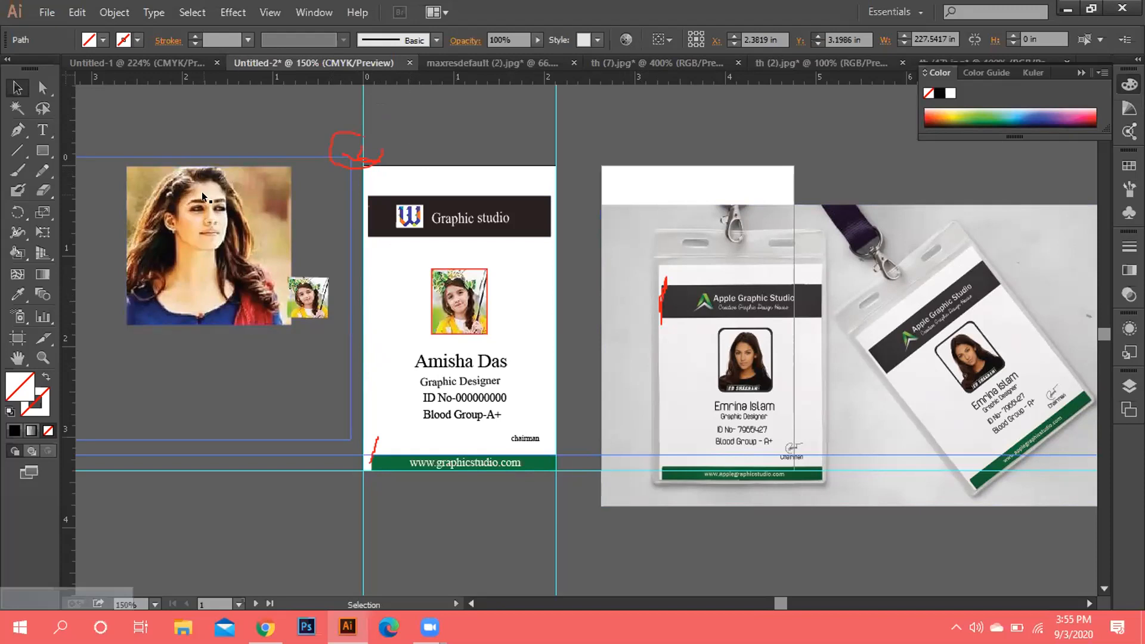
drag(70, 220, 367, 247)
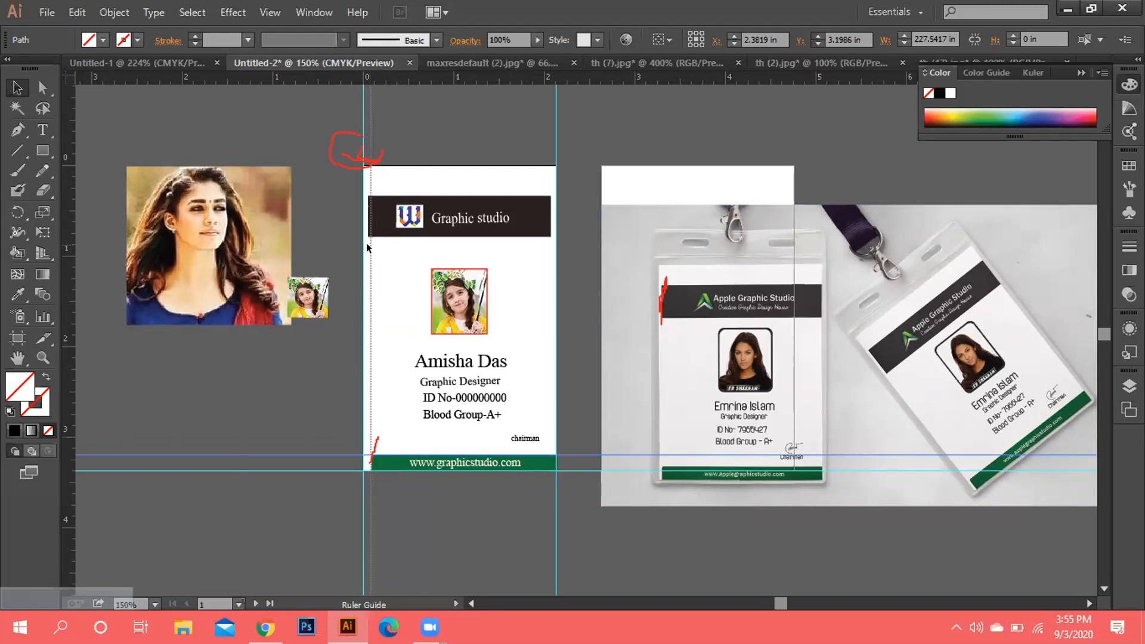
drag(367, 248, 365, 246)
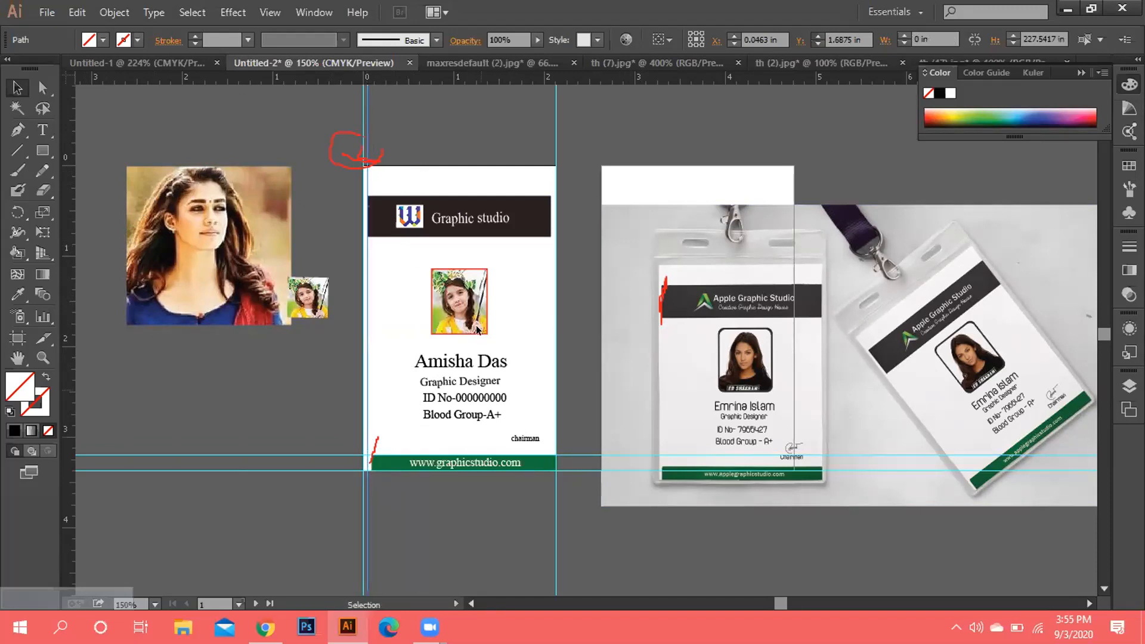
click(395, 465)
drag(395, 465, 392, 465)
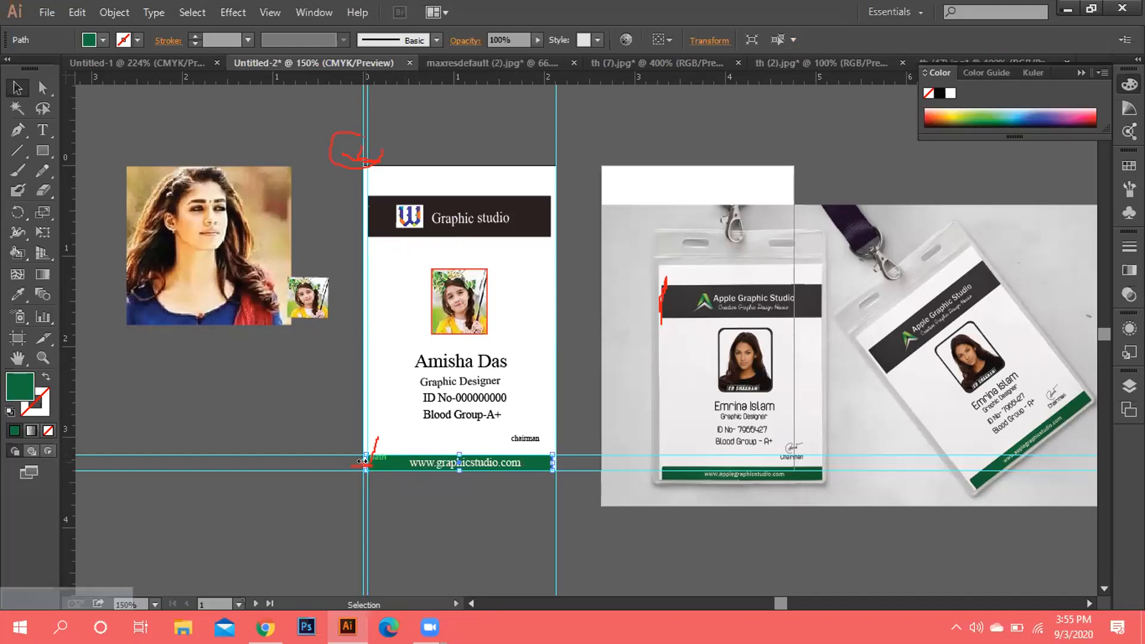
Align the footer bar's left edge to the guide, zoom to 300%, and bring the footer into view.
drag(362, 461, 366, 464)
drag(366, 463, 370, 463)
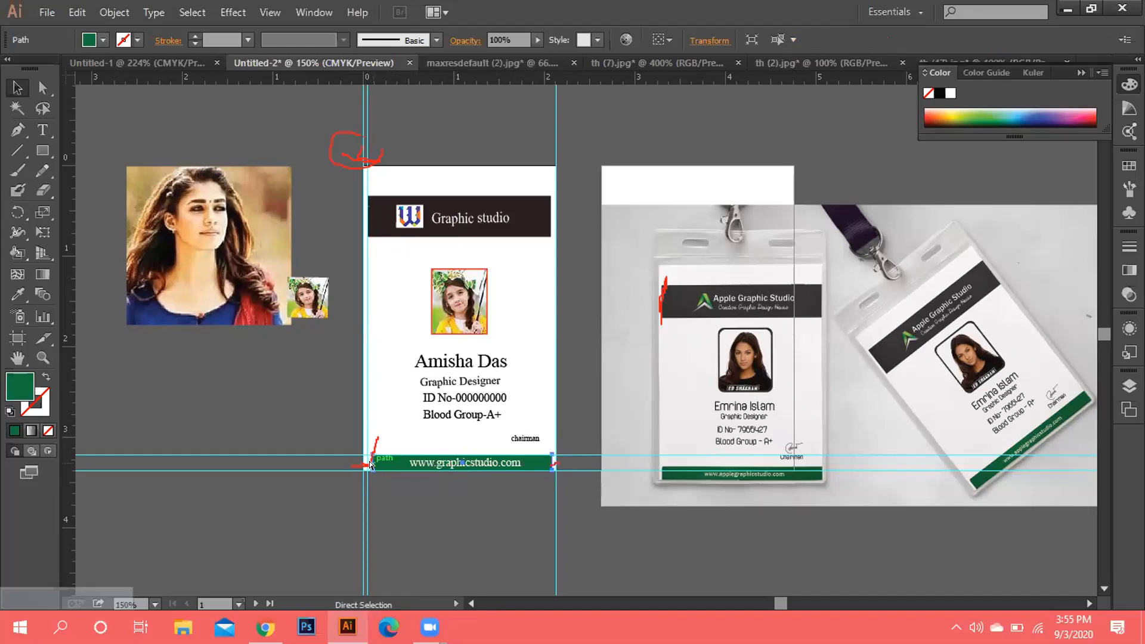
key(ctrl+plus)
key(ctrl+plus)
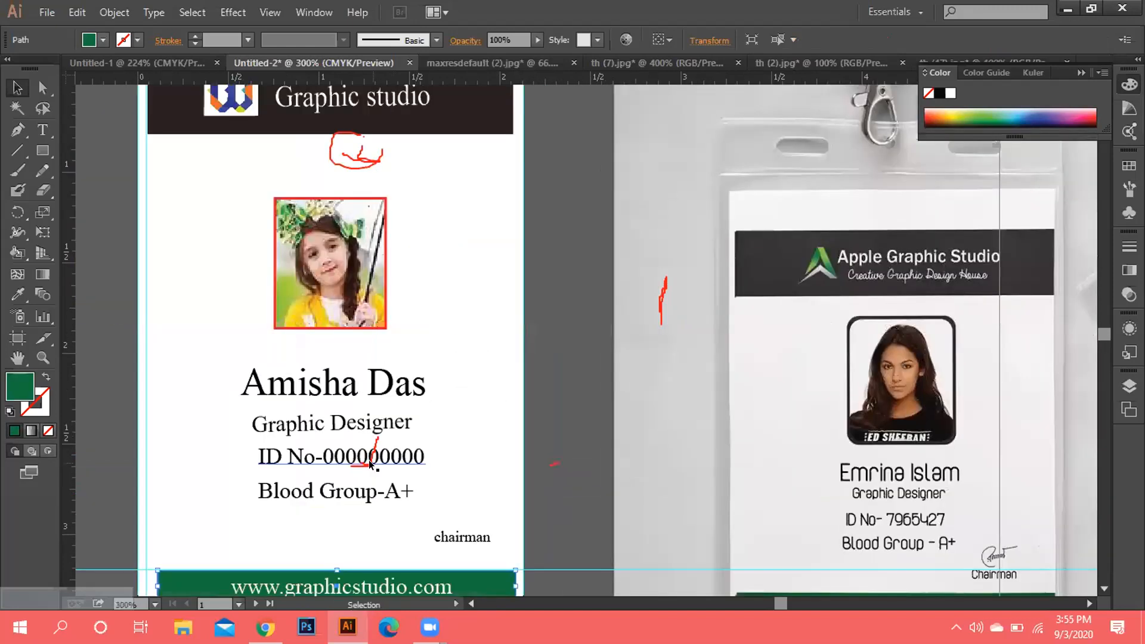
mouse_move(371, 465)
mouse_down()
mouse_move(370, 411)
mouse_move(371, 465)
mouse_up()
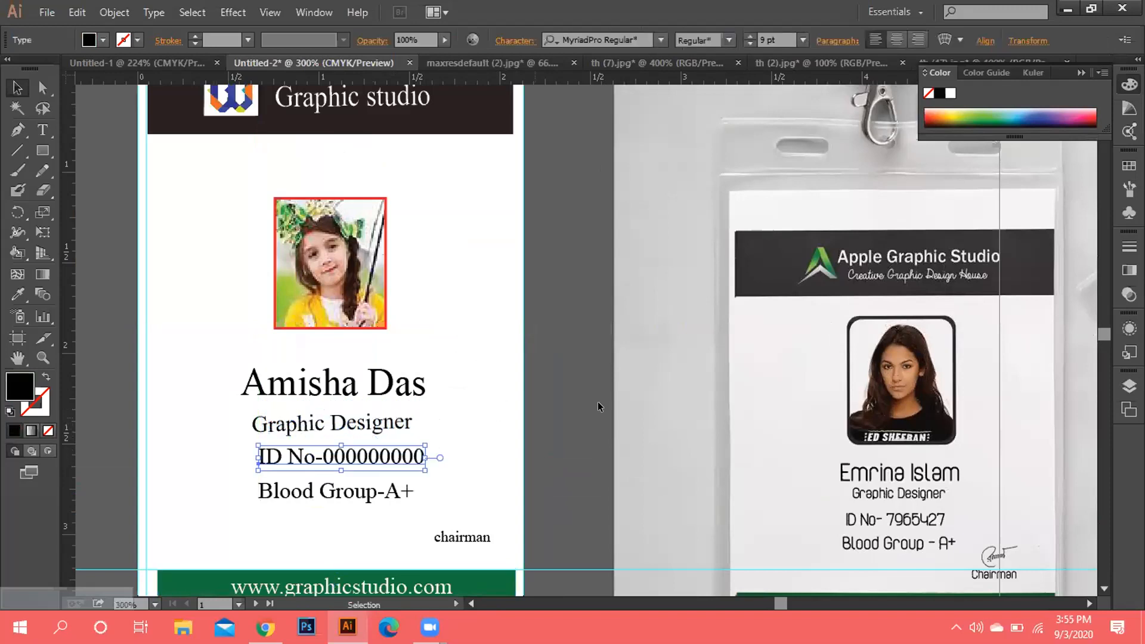
click(574, 384)
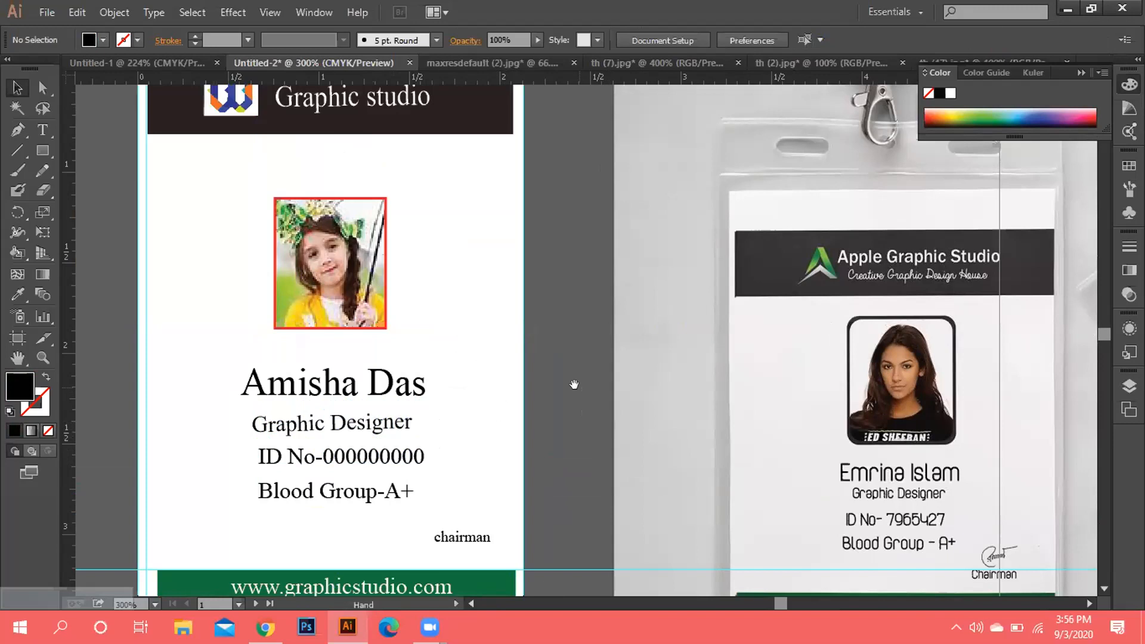
drag(575, 385, 571, 221)
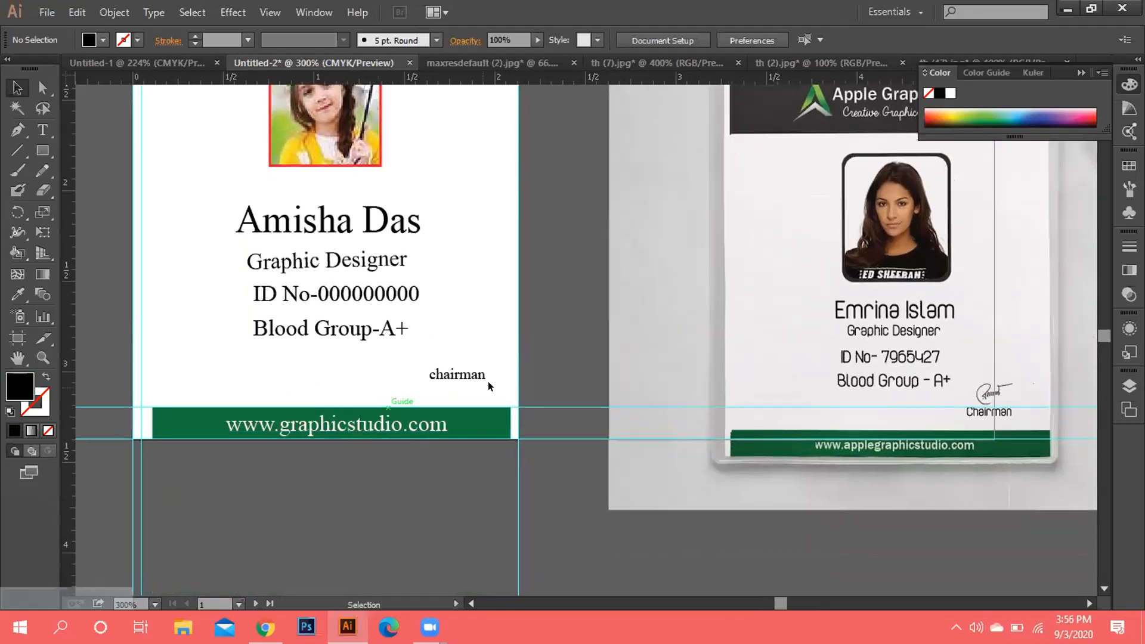
Fit the green URL bar between the card's left and right edges, return to 200%, and add a centre guide.
click(179, 424)
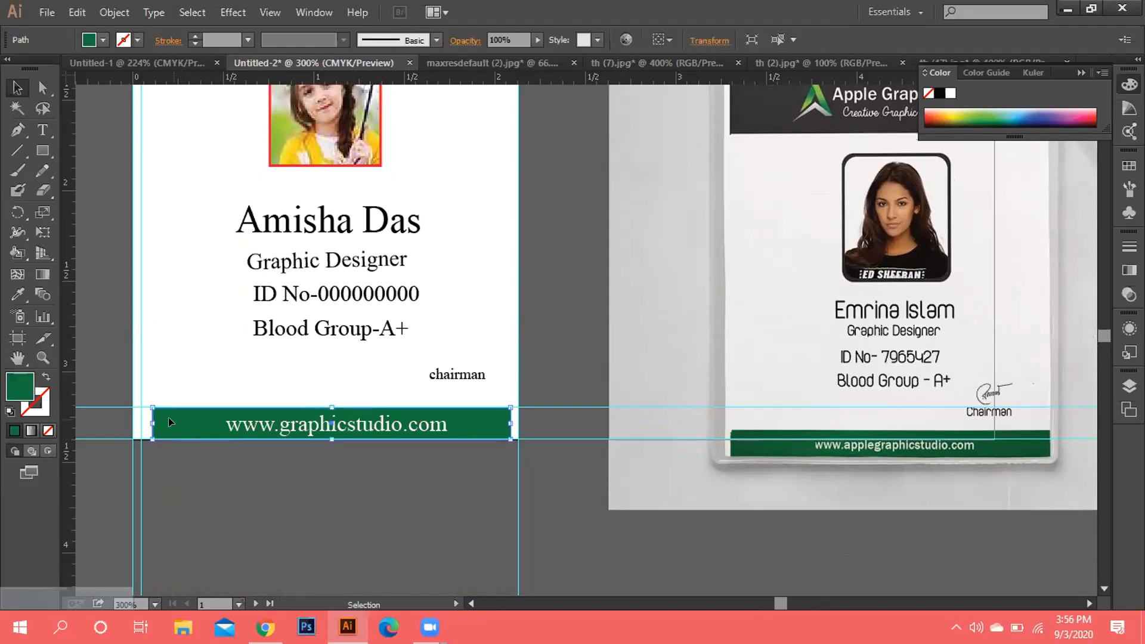
drag(171, 422, 165, 422)
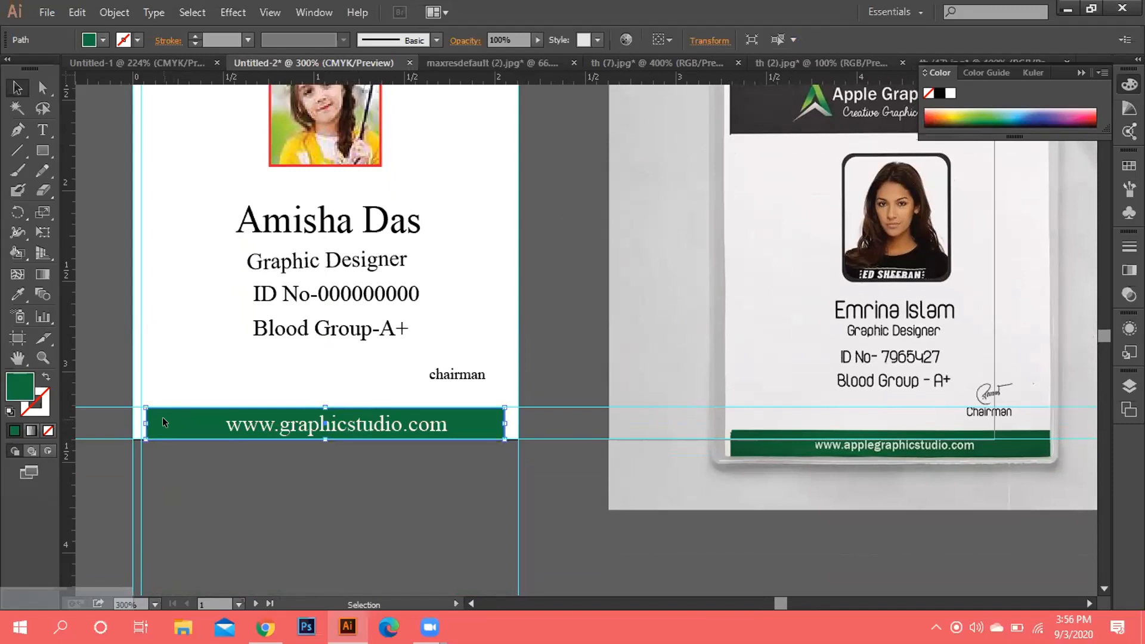
drag(165, 423, 161, 422)
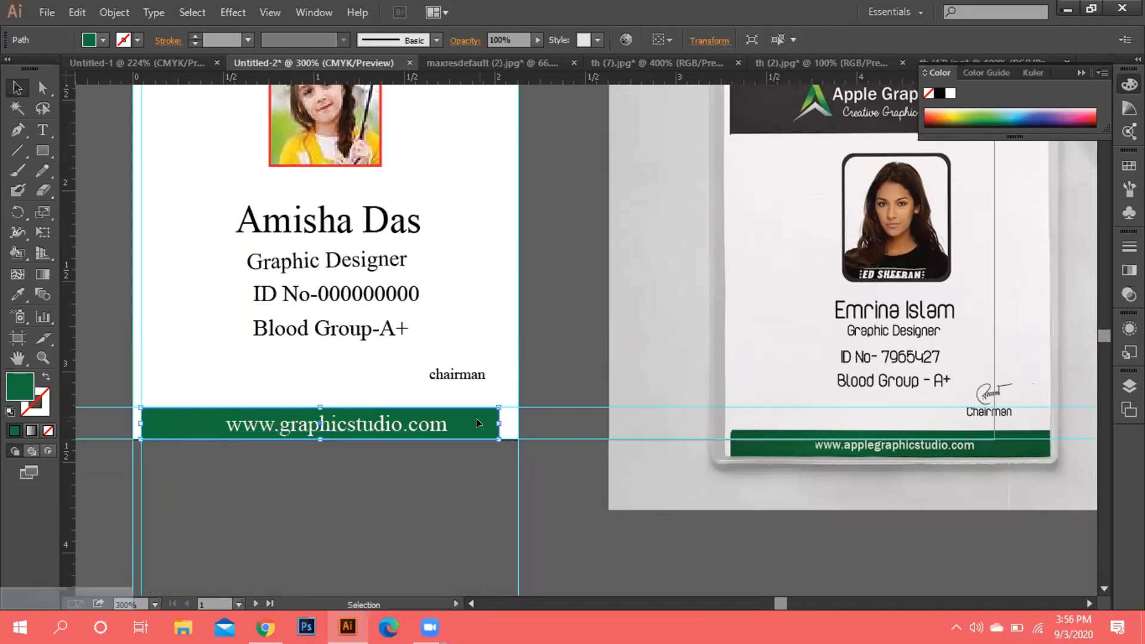
drag(492, 420, 510, 421)
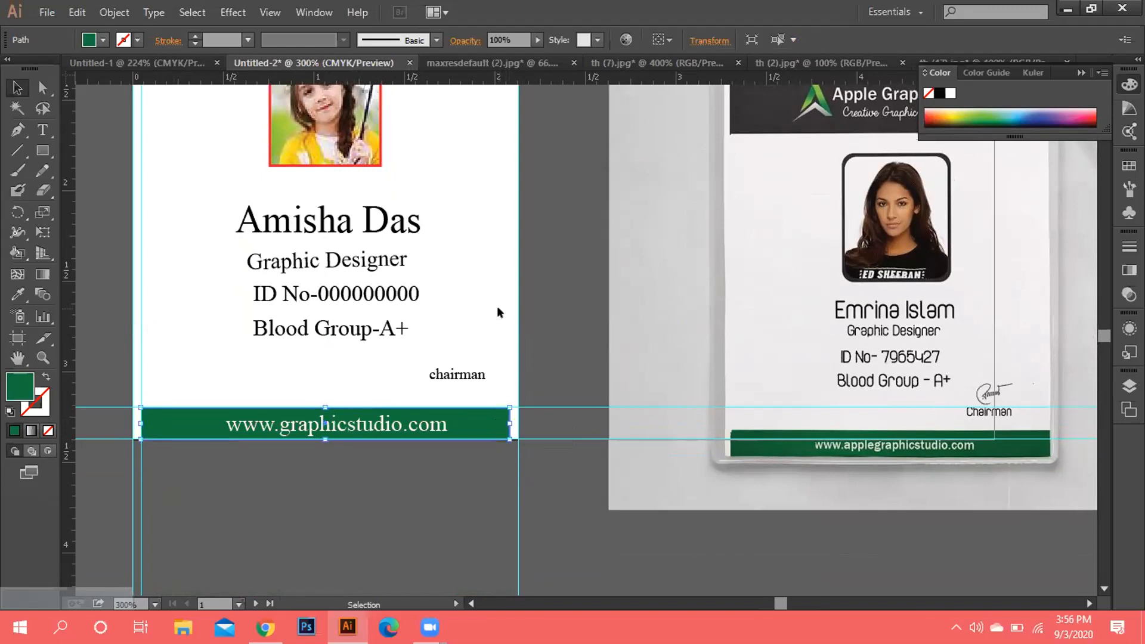
key(space)
right_click(545, 326)
click(547, 243)
drag(547, 244, 560, 309)
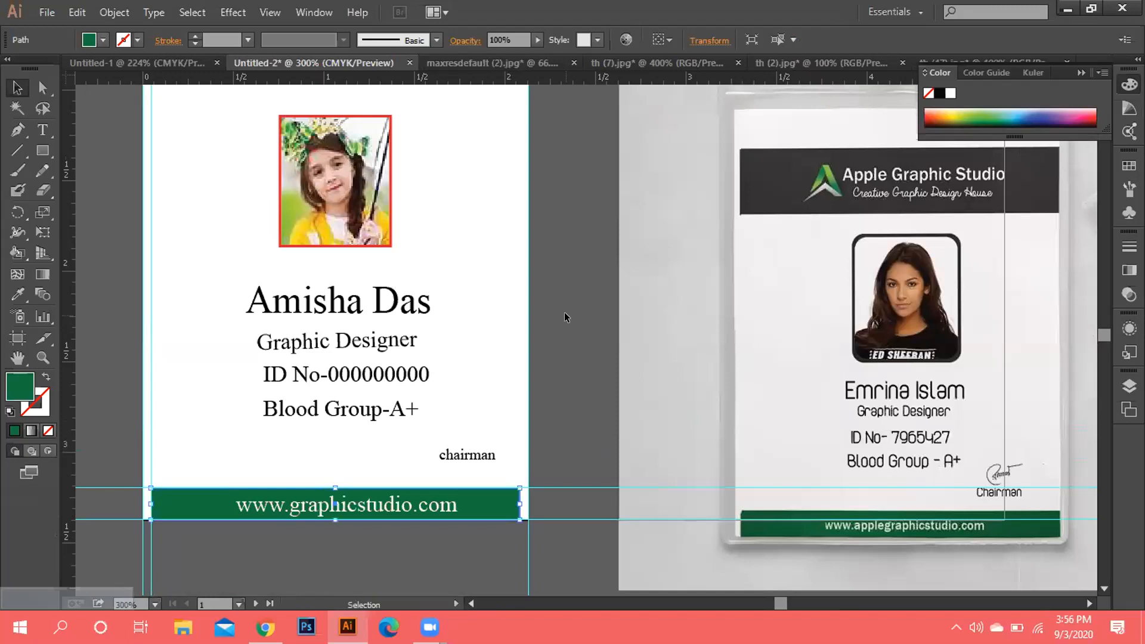
key(ctrl+minus)
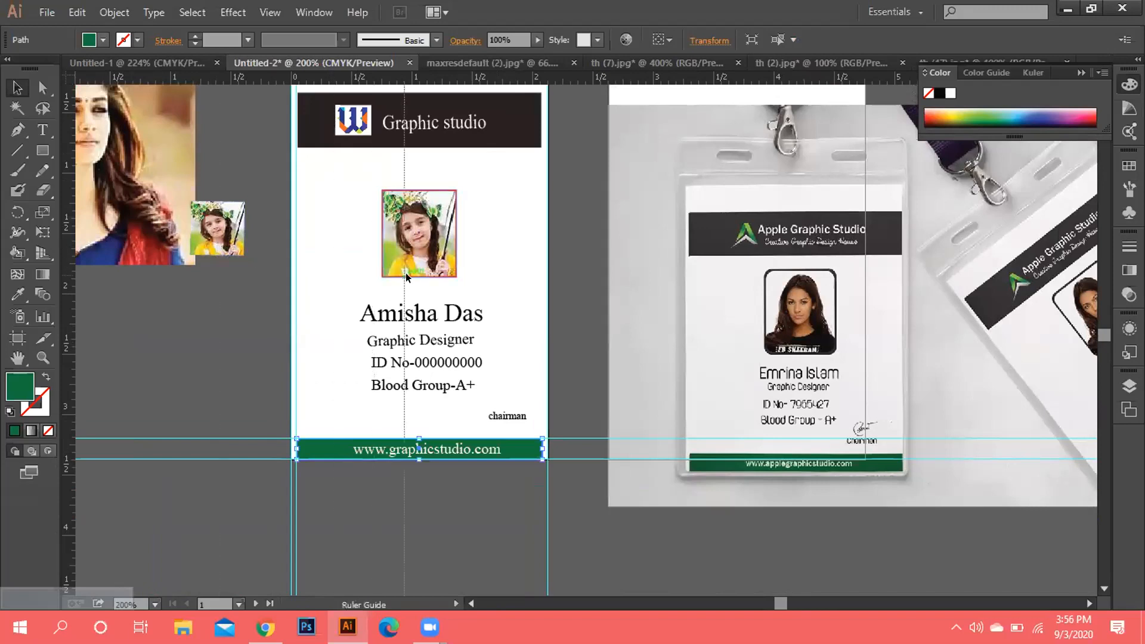
drag(452, 278, 534, 278)
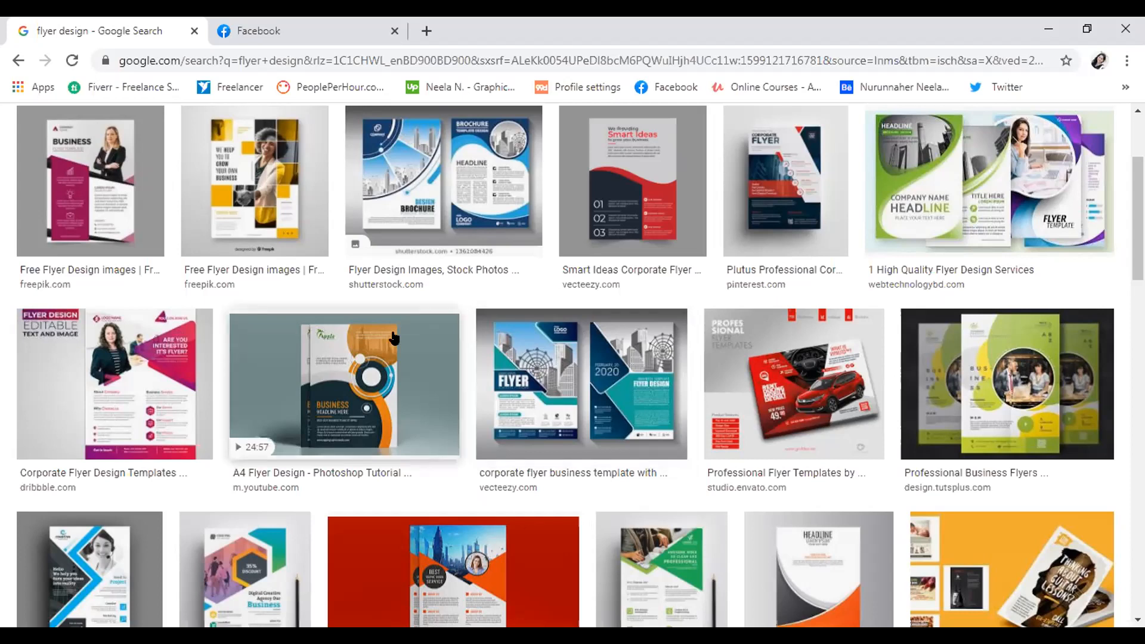
Preview the blue brochure, Smart Ideas, corporate and Plutus flyers, ending on the yellow Freepik flyer.
click(488, 205)
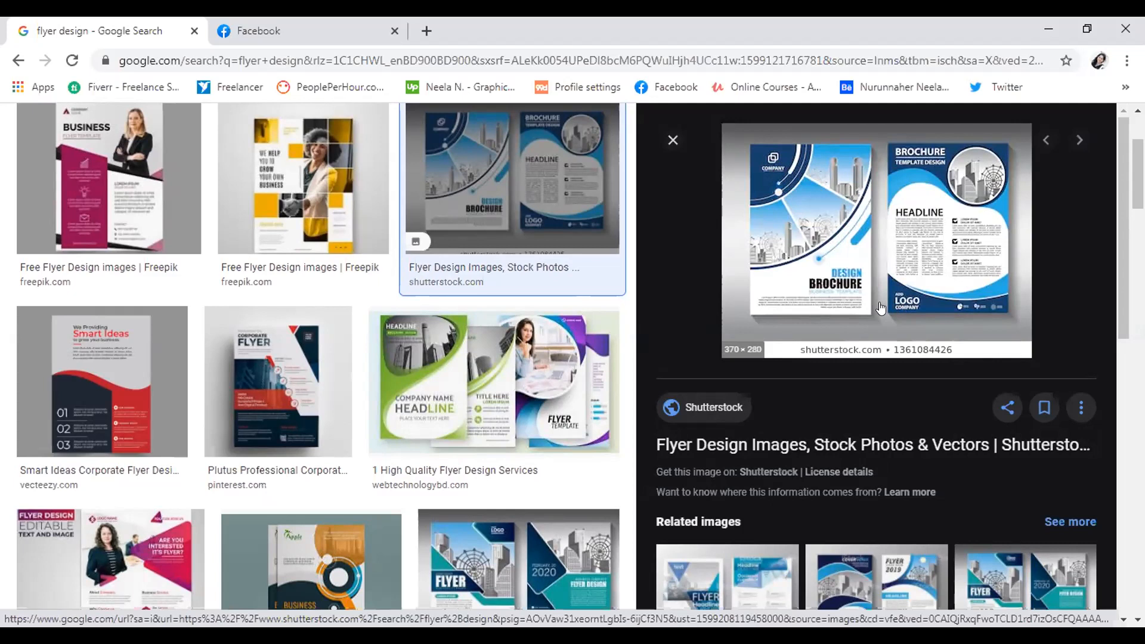
click(500, 405)
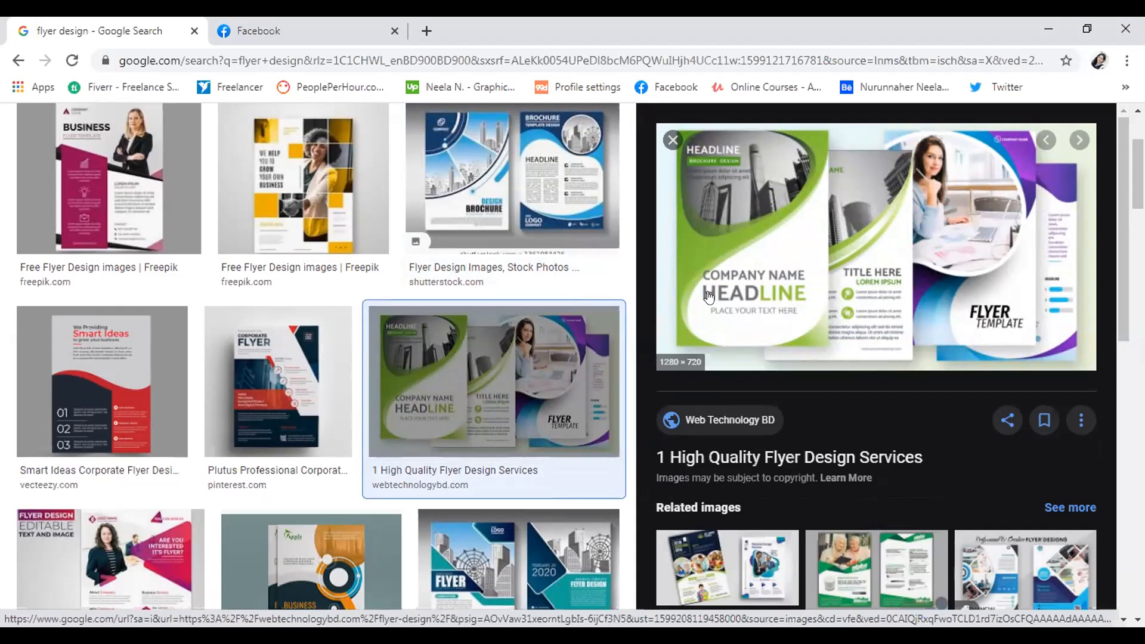
click(139, 418)
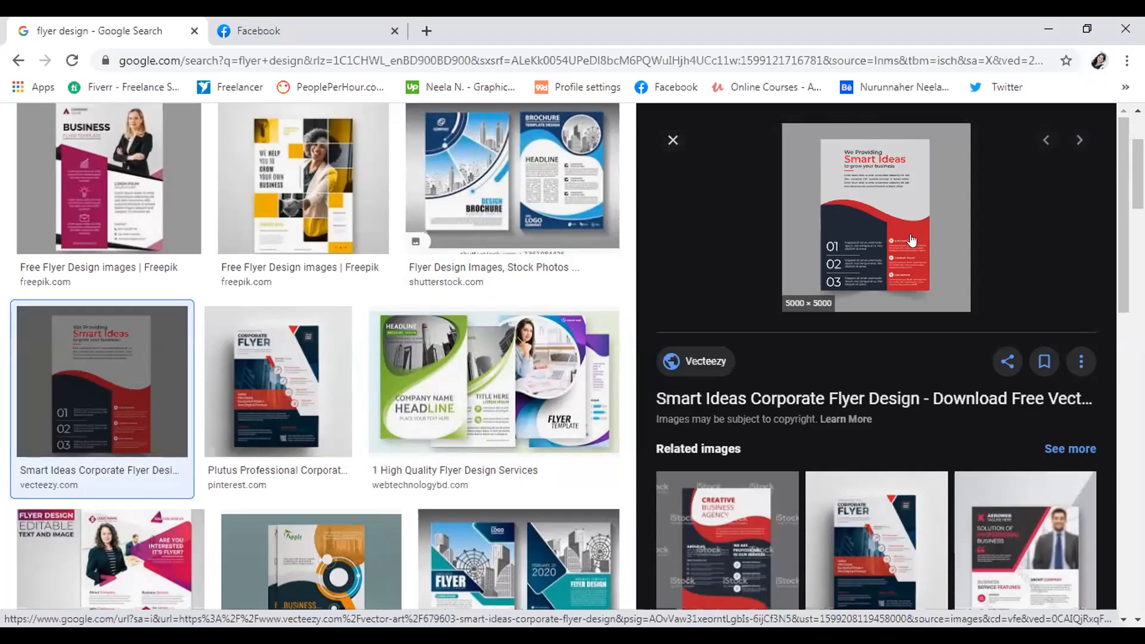
scroll(534, 390, down, 1)
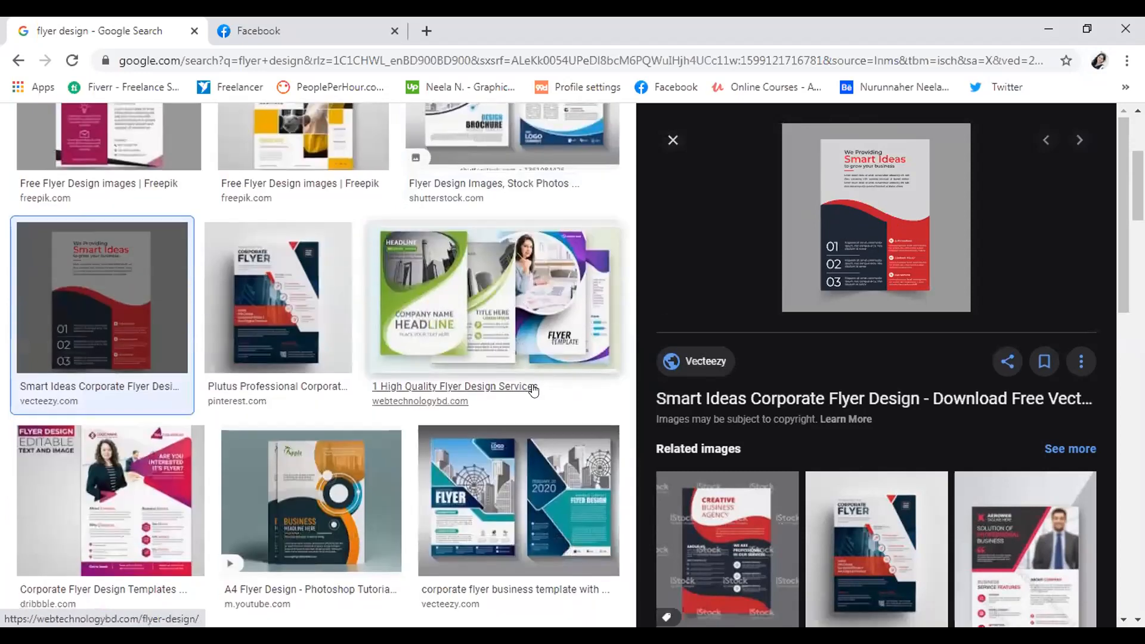
click(490, 479)
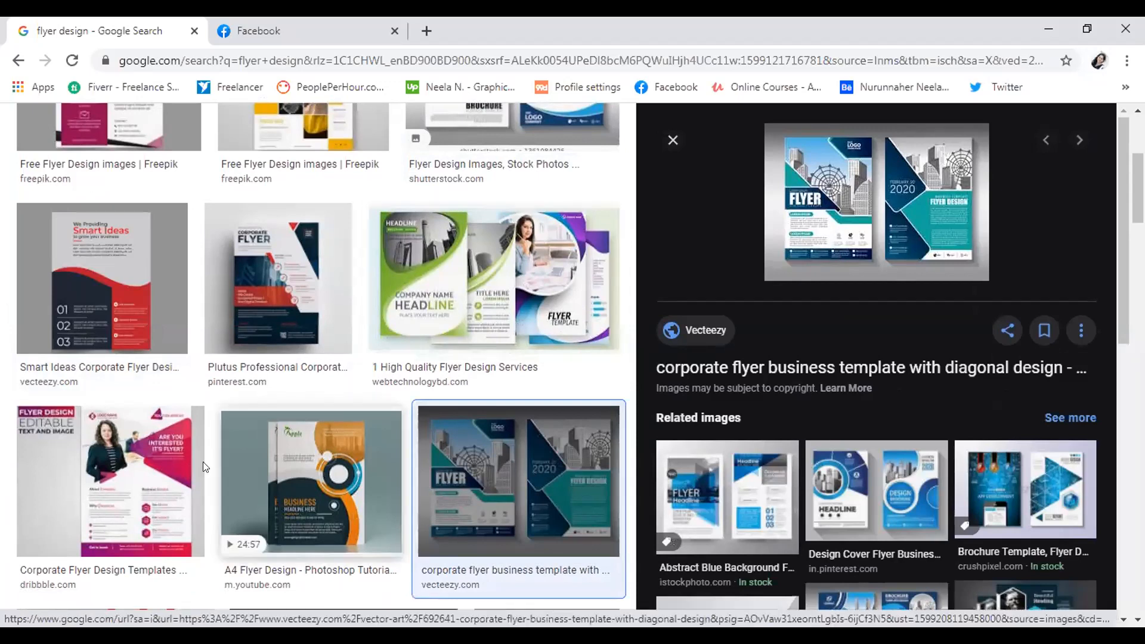
click(179, 471)
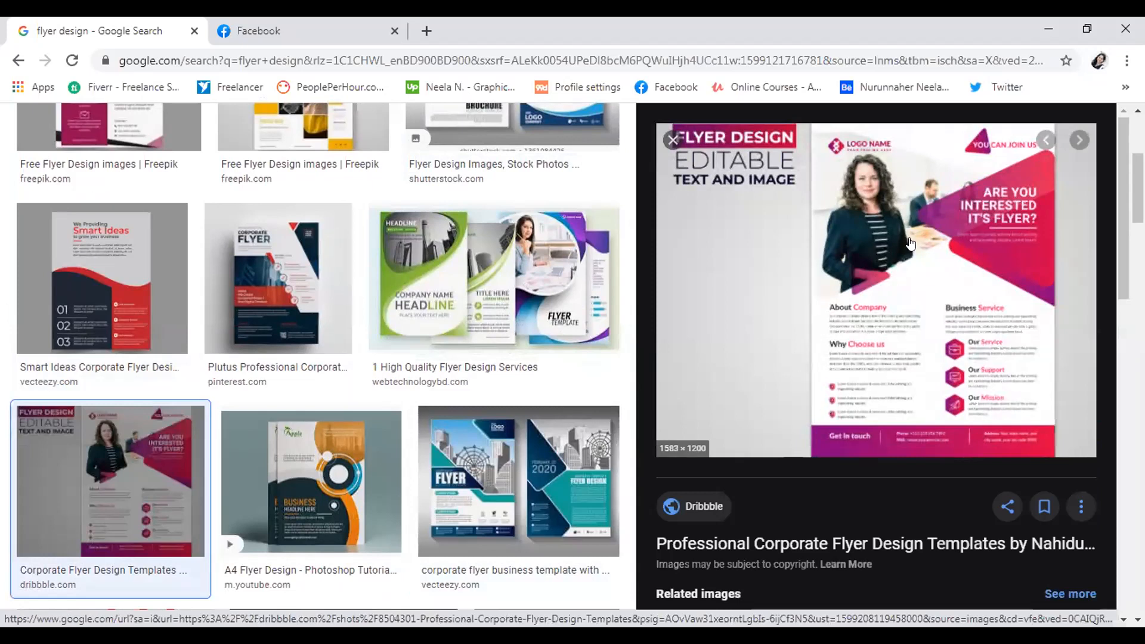
click(278, 321)
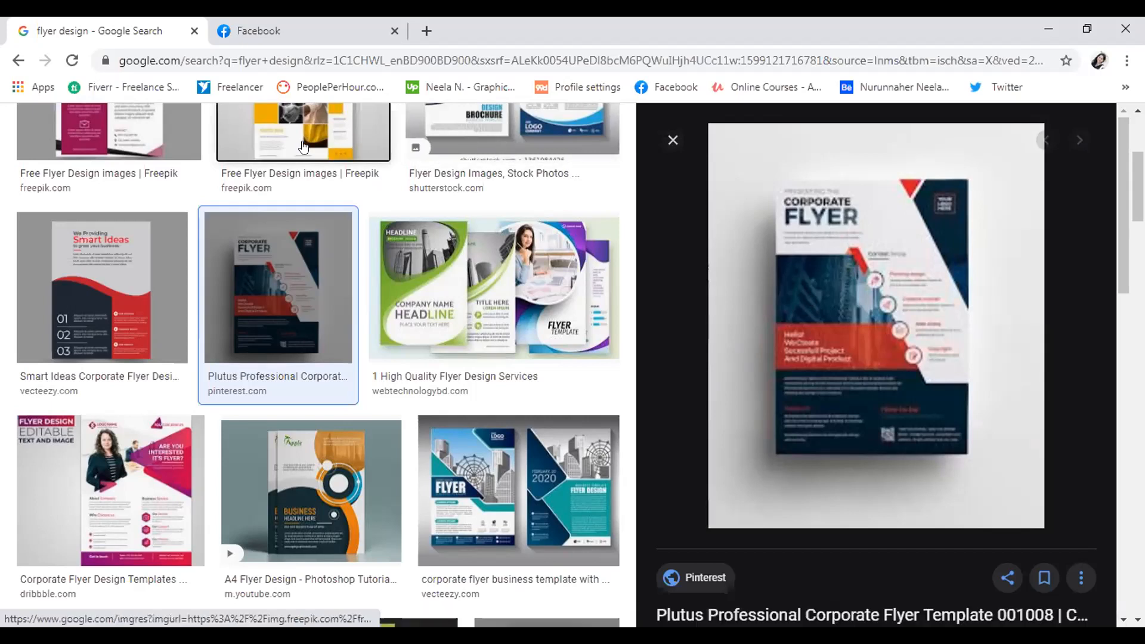
click(334, 137)
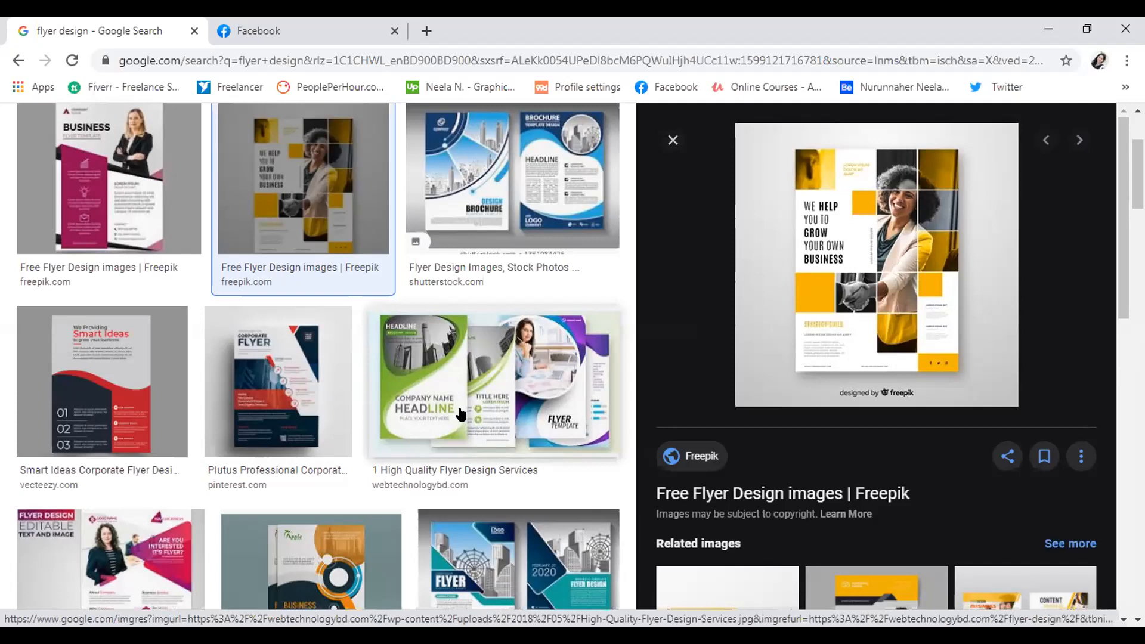
Scroll further and preview the blue Pinterest, orange VectorStock and green flyer examples.
scroll(465, 413, down, 7)
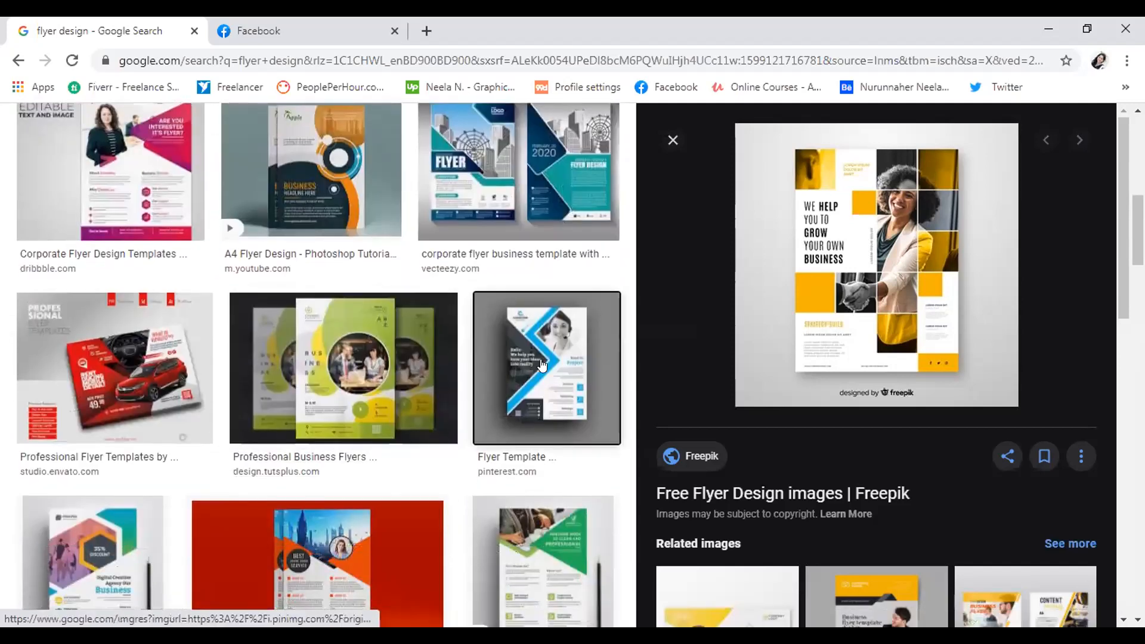
click(546, 368)
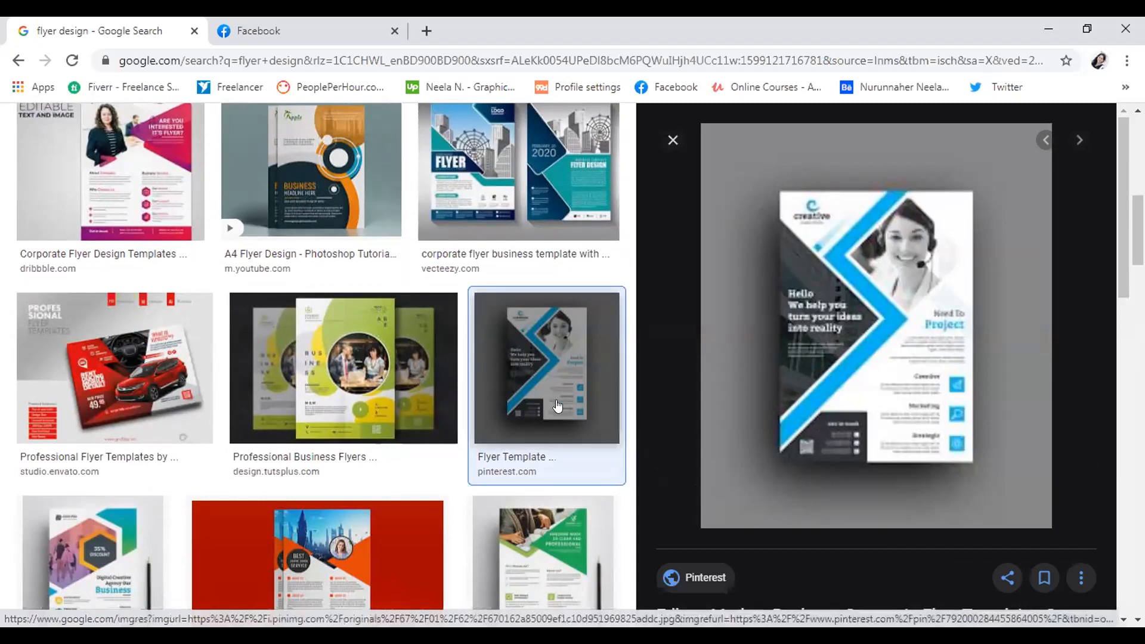
scroll(555, 408, down, 7)
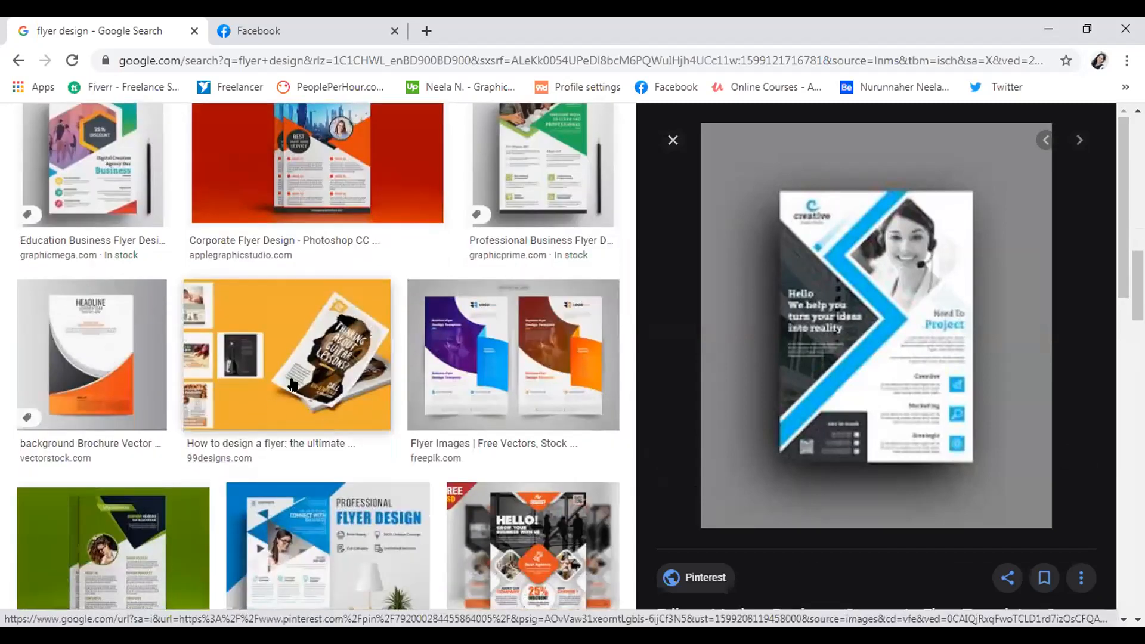
click(127, 373)
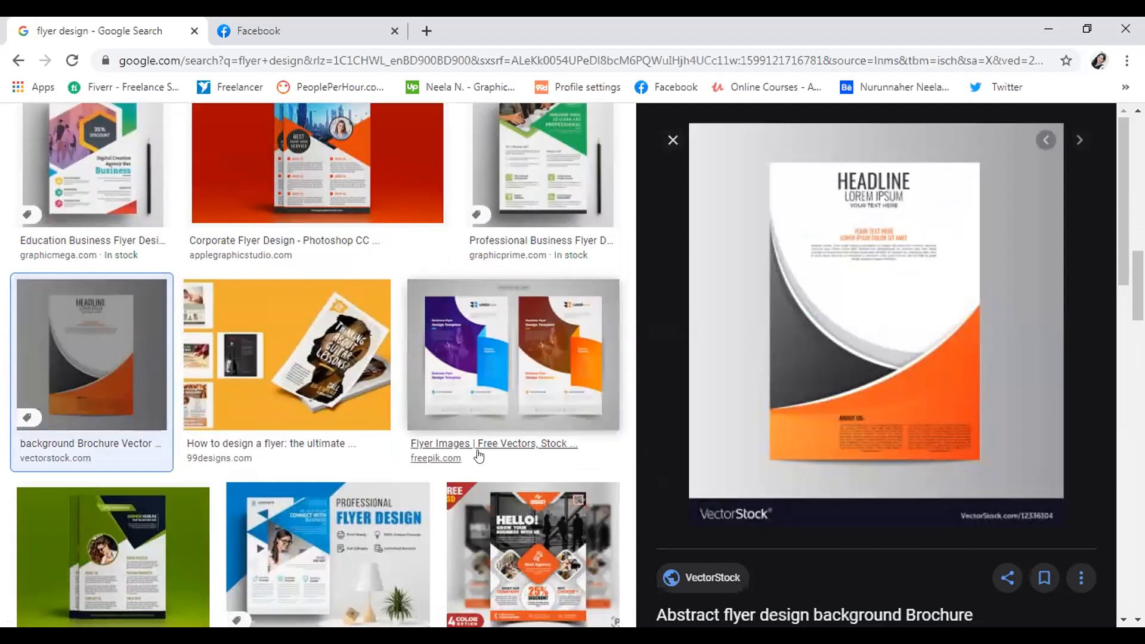
scroll(477, 455, down, 1)
click(165, 470)
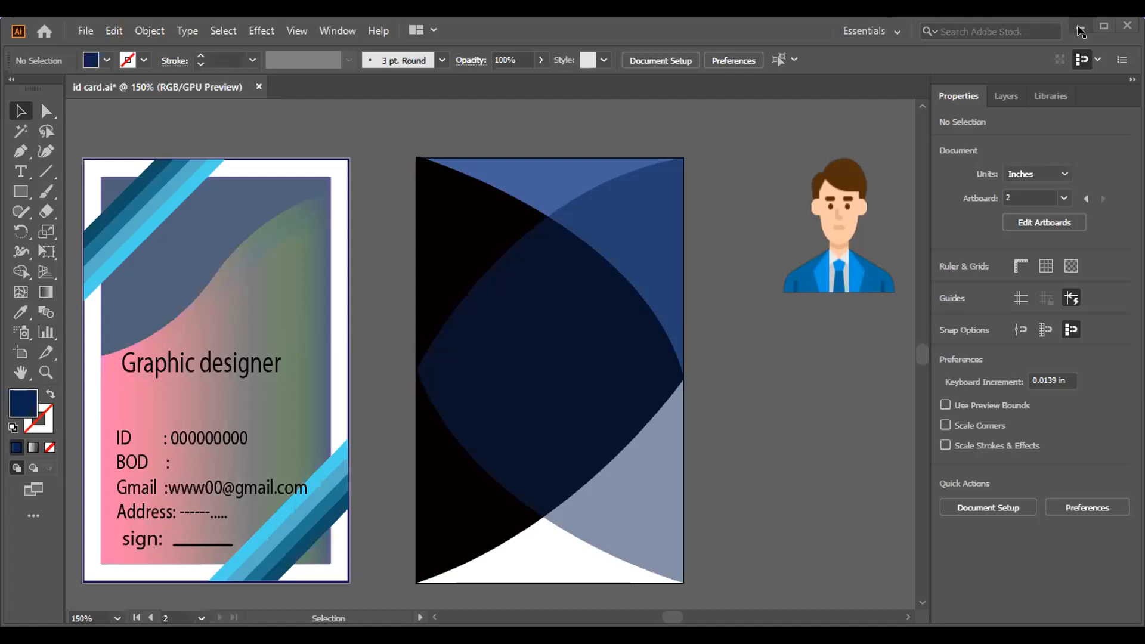
Delete the cartoon avatar image (person.png), leaving only the two ID cards.
click(835, 229)
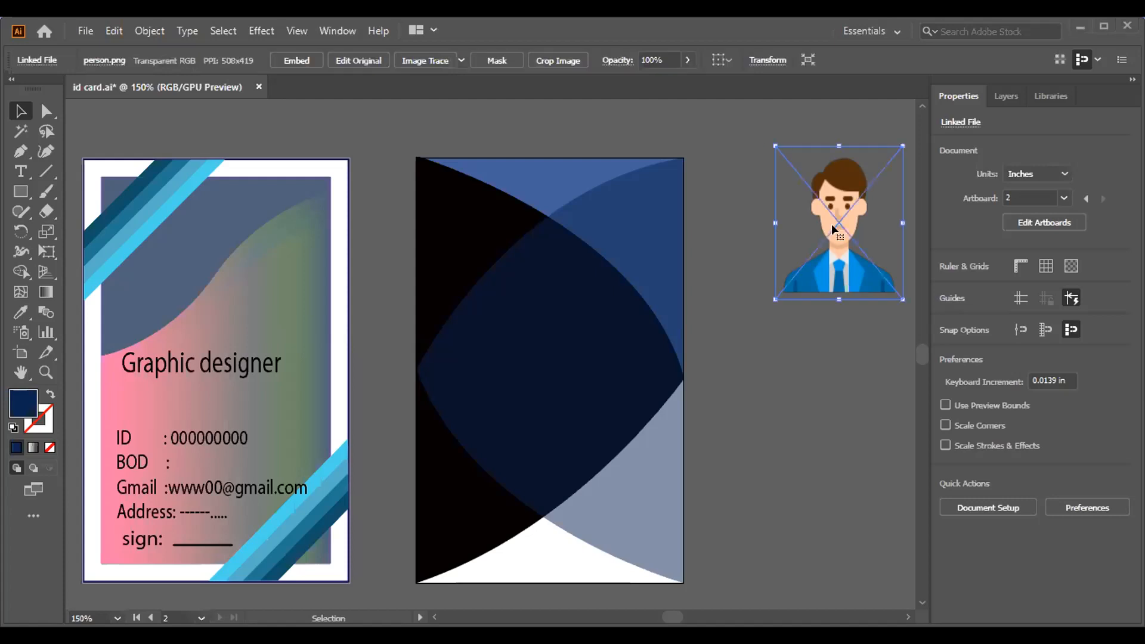
key(Delete)
key(ctrl)
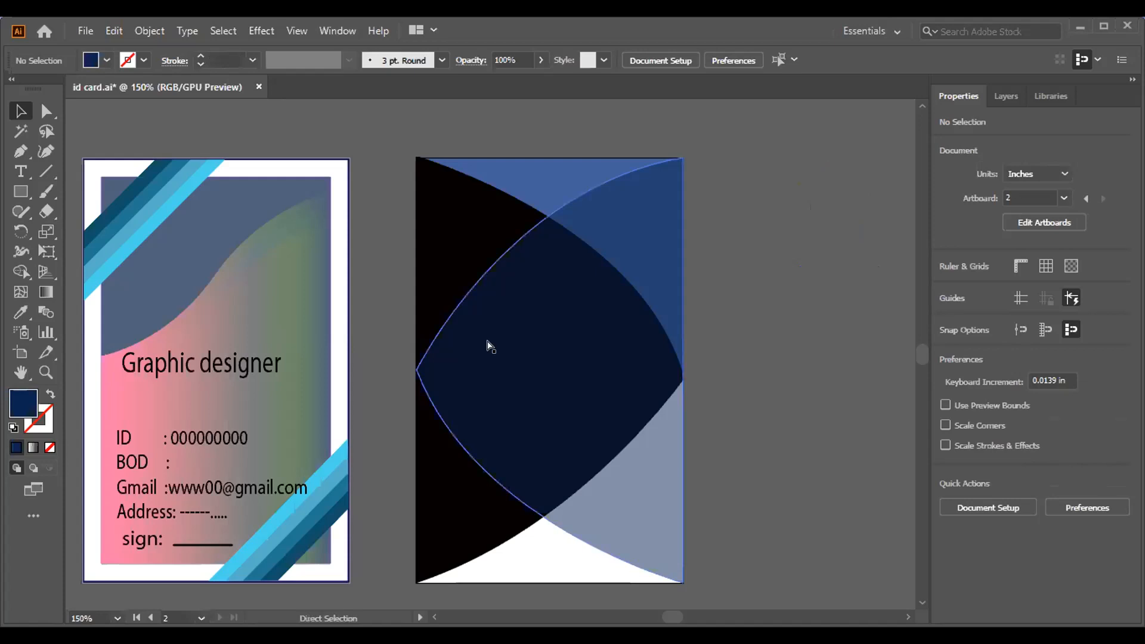
Paste the portrait photo, scale it to about 1.245 × 1.55 in, and place it right of the blue artboard.
key(ctrl+v)
click(753, 348)
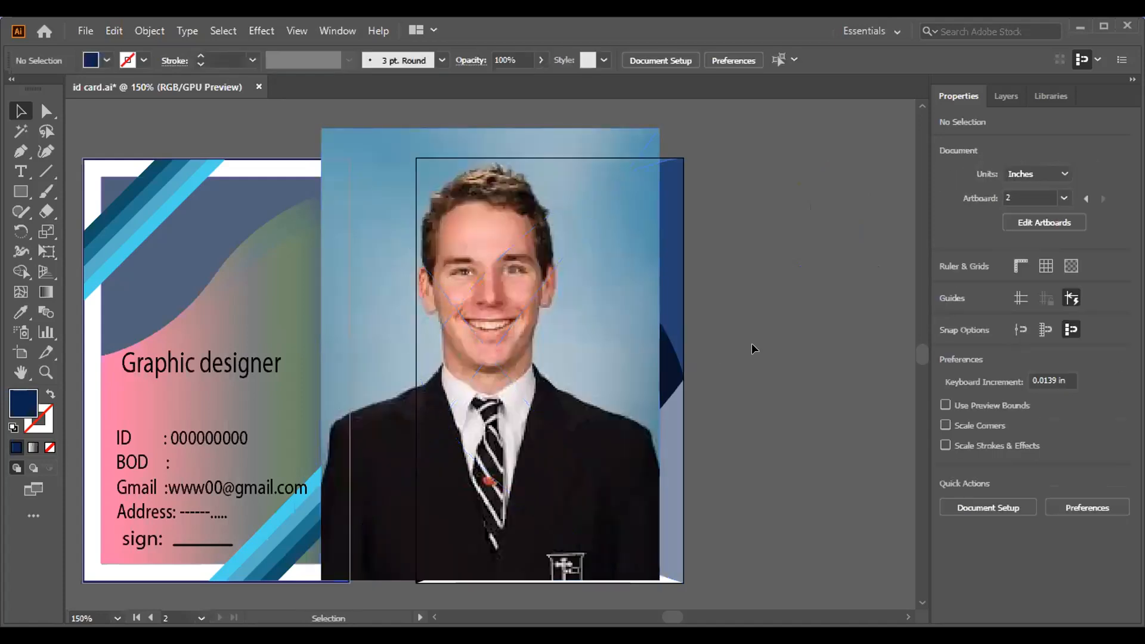
click(462, 390)
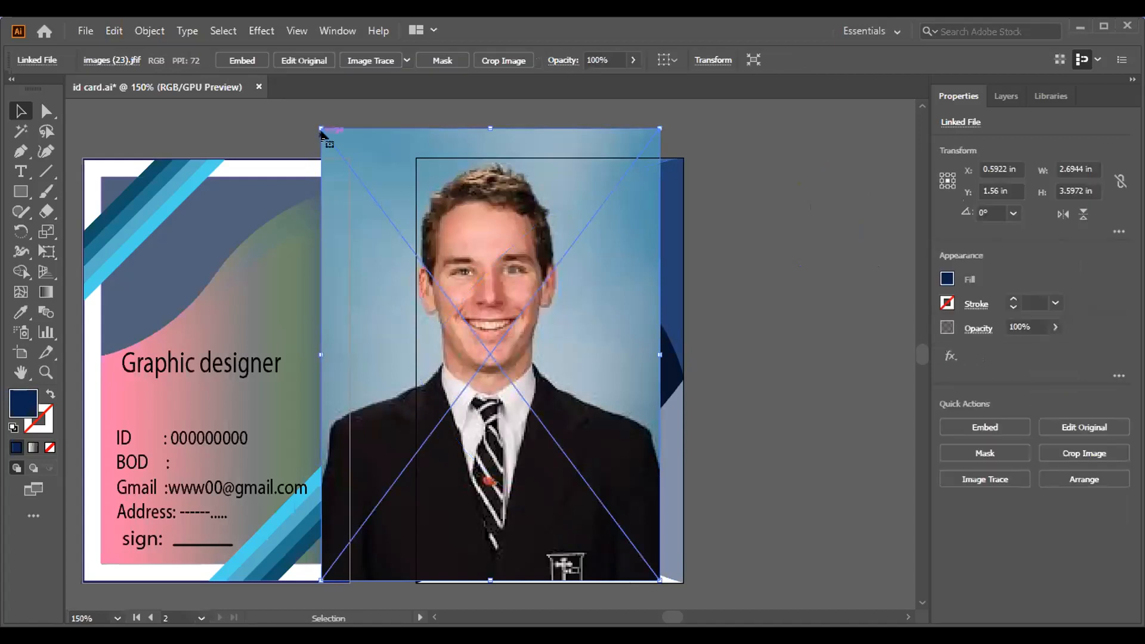
drag(316, 122, 459, 294)
drag(558, 394, 789, 292)
drag(690, 193, 733, 281)
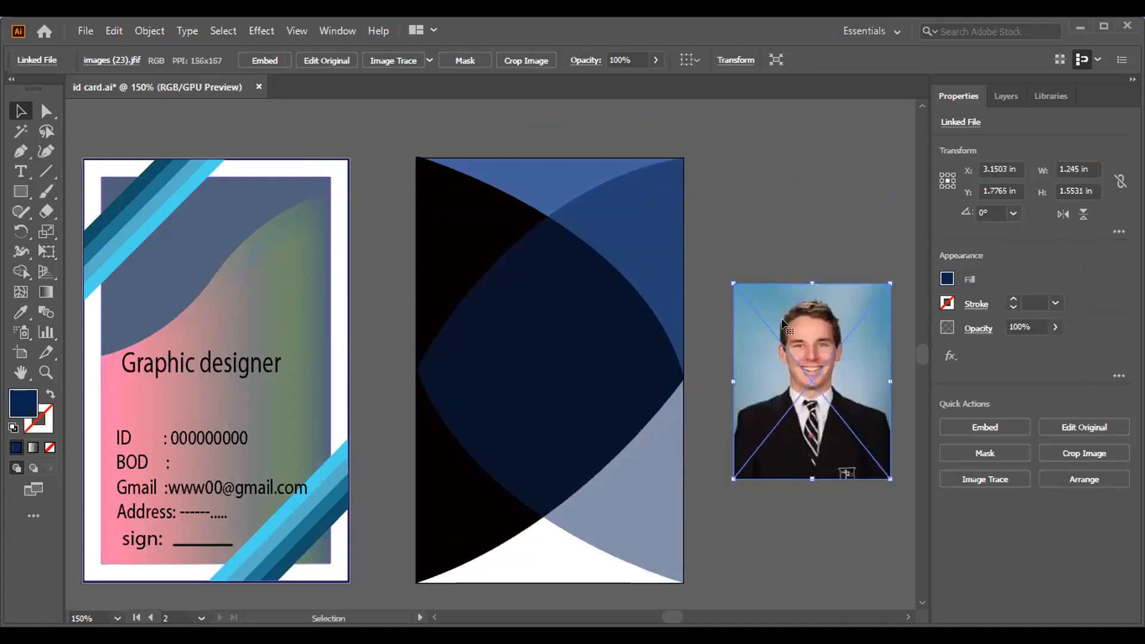
drag(791, 332, 787, 241)
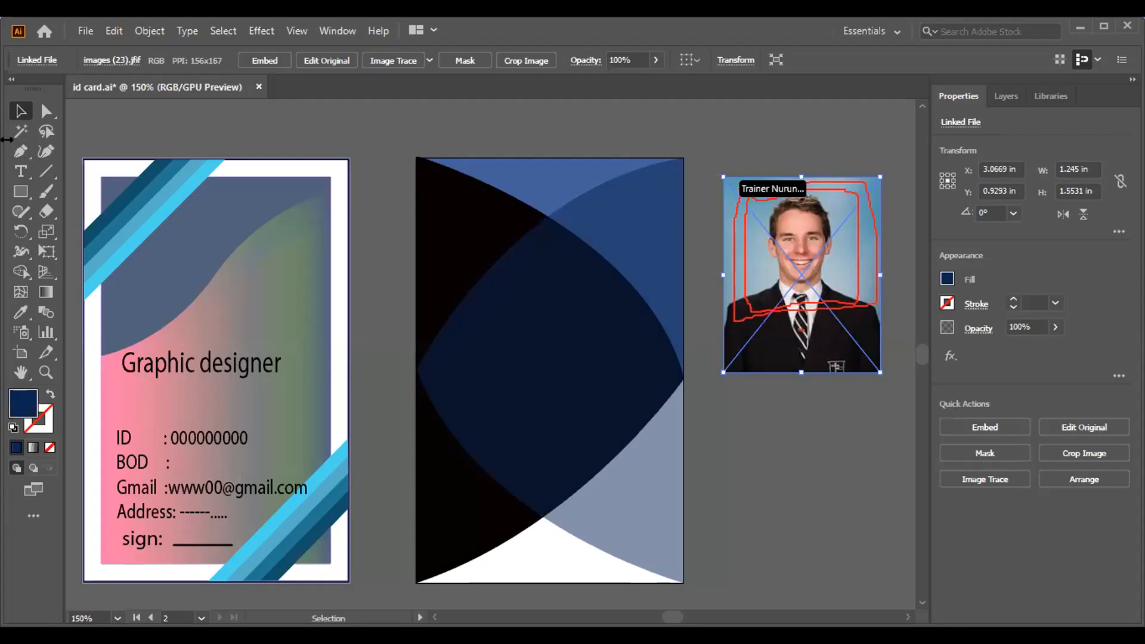
Draw a dark-blue square over the portrait's face and shoulders.
click(21, 192)
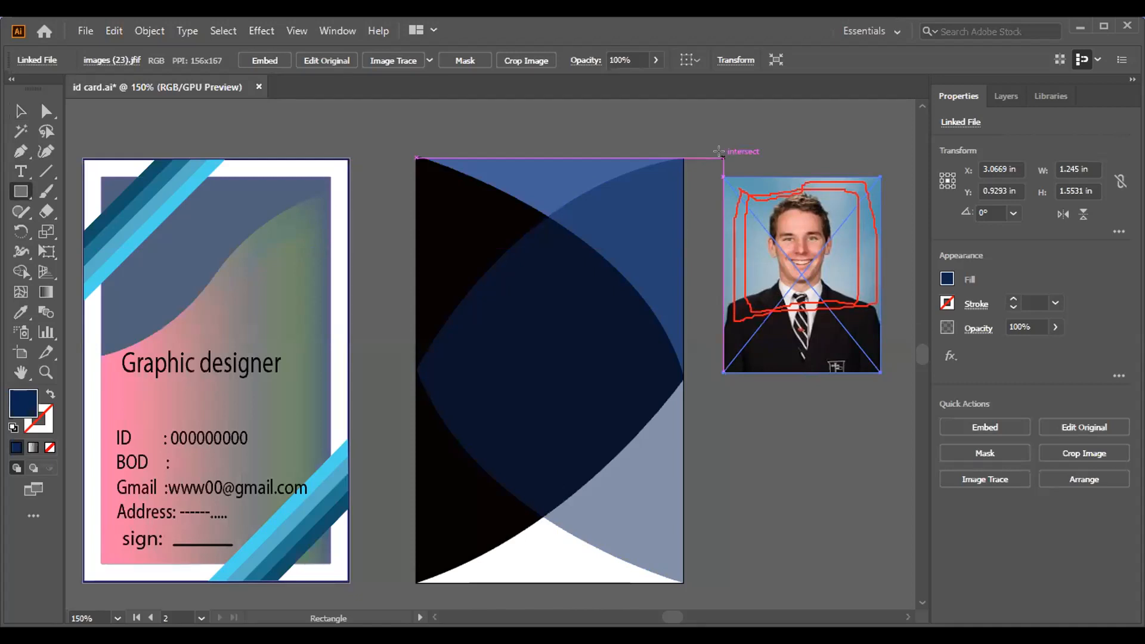
drag(719, 155, 882, 312)
drag(866, 298, 867, 301)
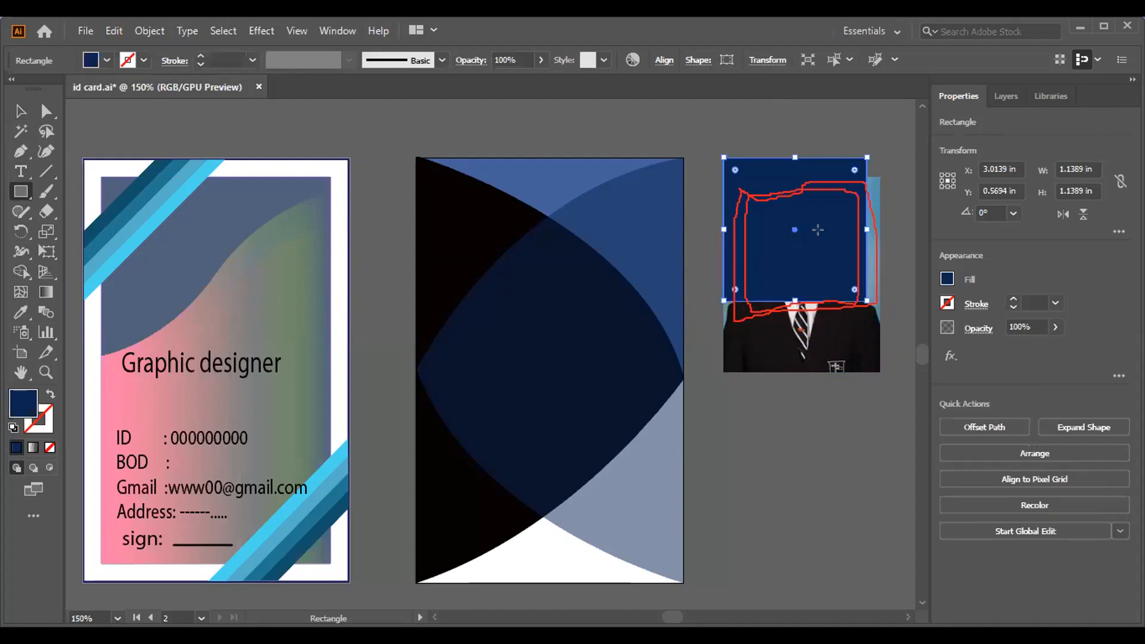
drag(823, 235, 821, 239)
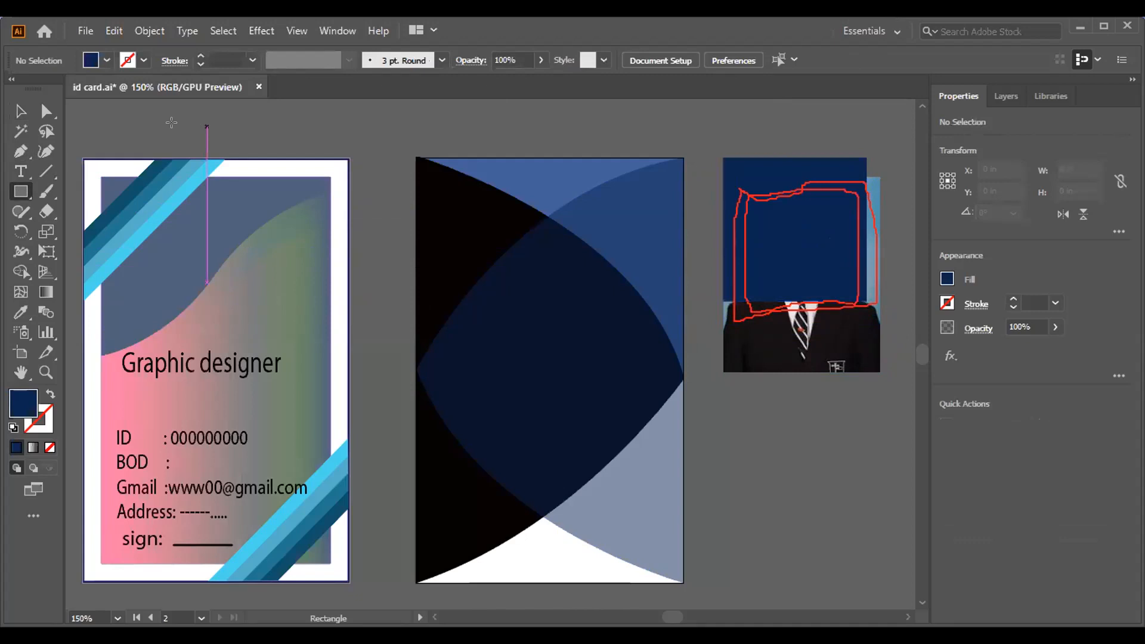
Adjust the square's size and position over the photo, then select both square and photo.
key(v)
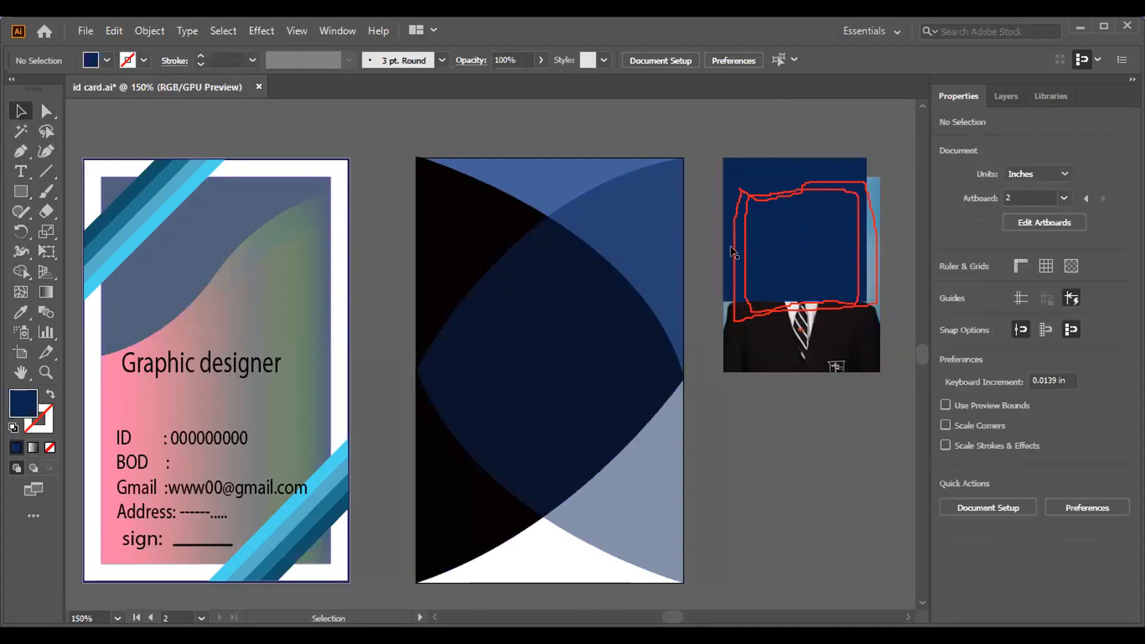
mouse_move(815, 249)
mouse_down()
mouse_move(835, 251)
mouse_move(809, 264)
mouse_up()
drag(722, 320, 723, 321)
drag(760, 271, 765, 275)
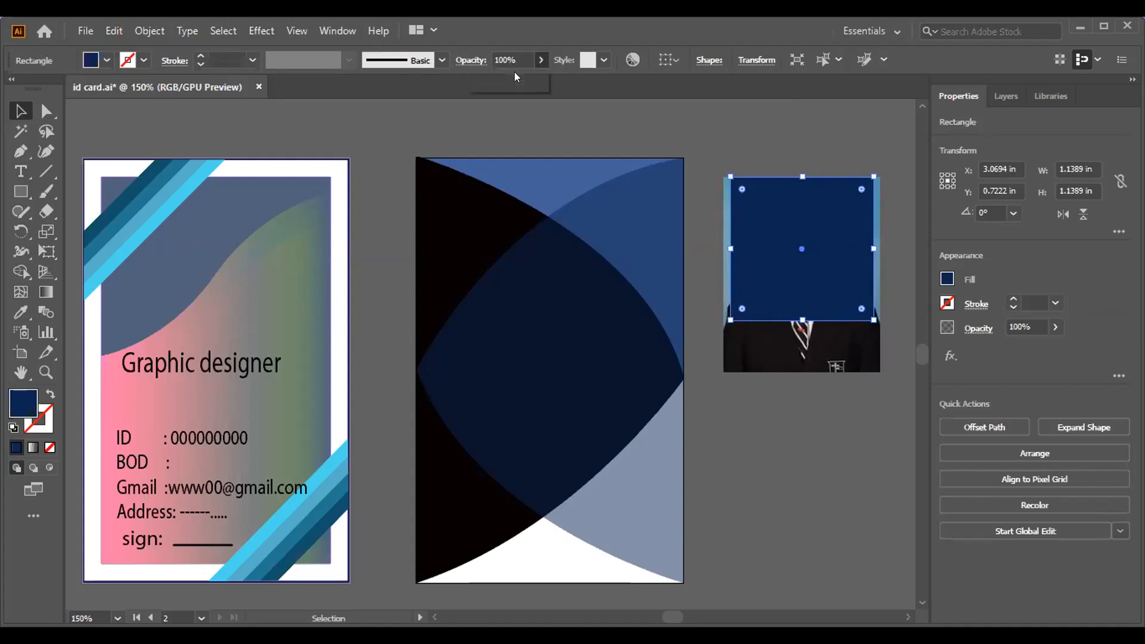
click(540, 59)
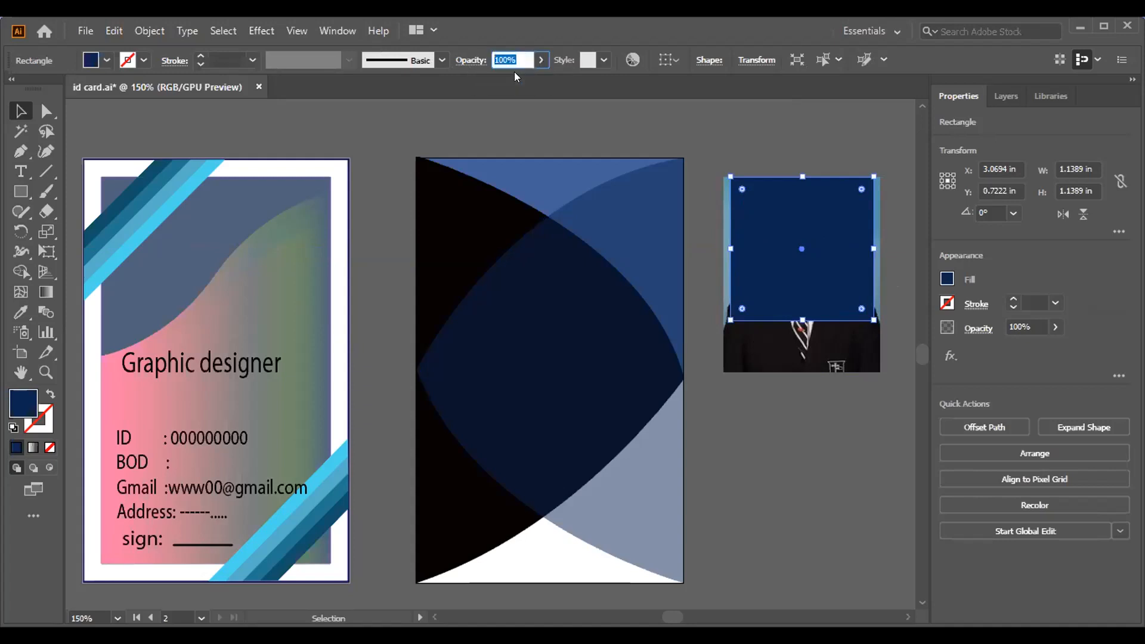
click(727, 154)
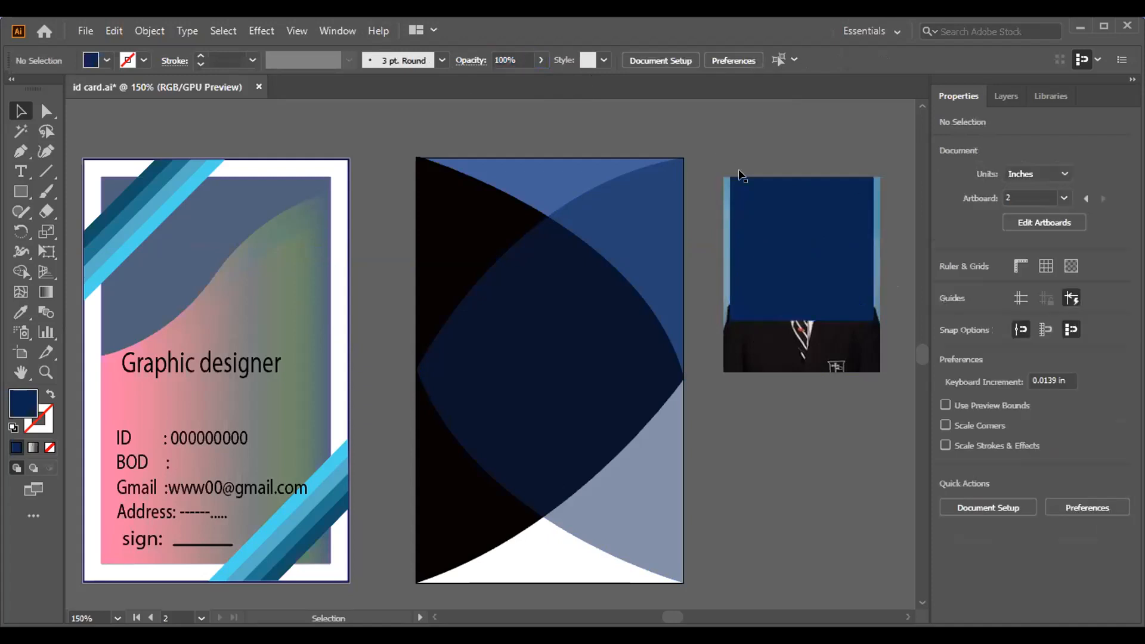
drag(720, 155, 762, 273)
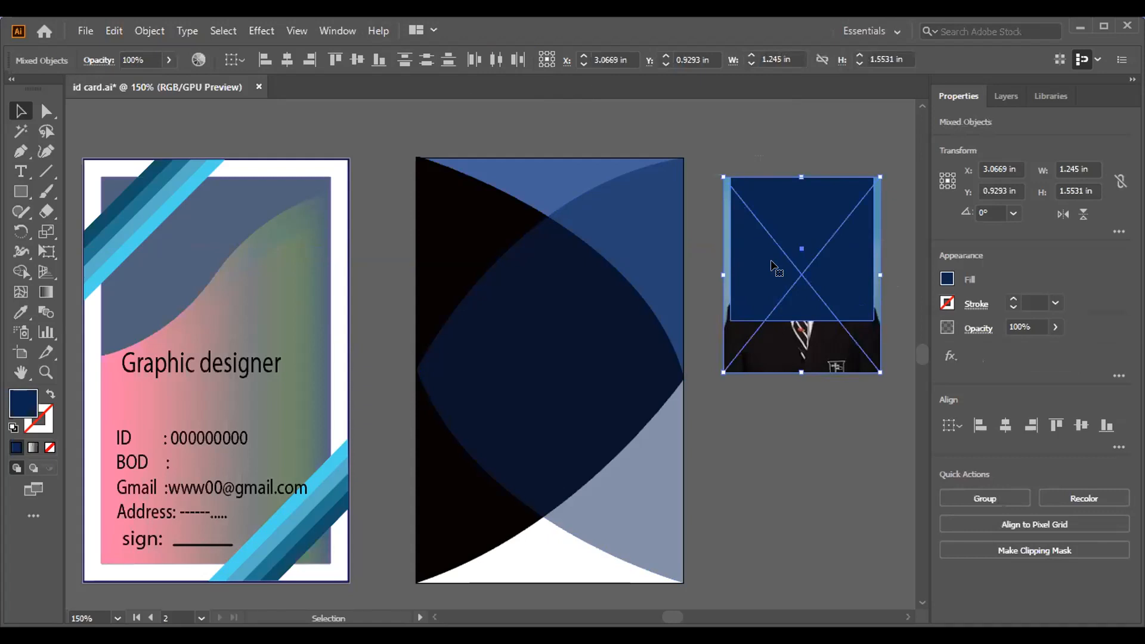
Clip the portrait to the square with Make Clipping Mask, nudge it, and start a new document.
right_click(772, 265)
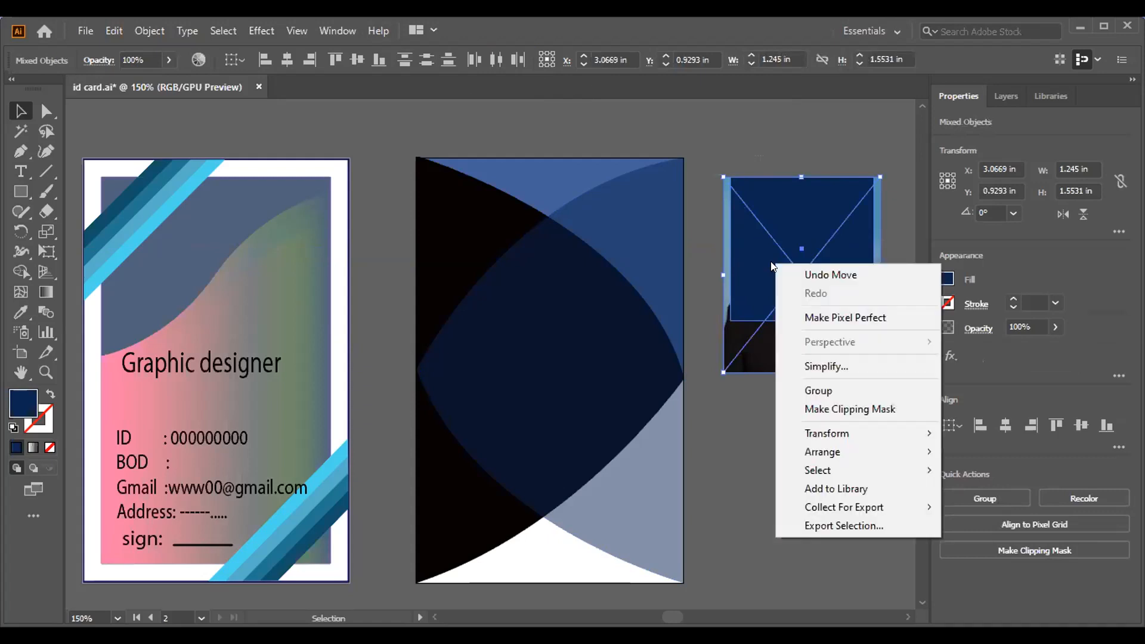
click(835, 410)
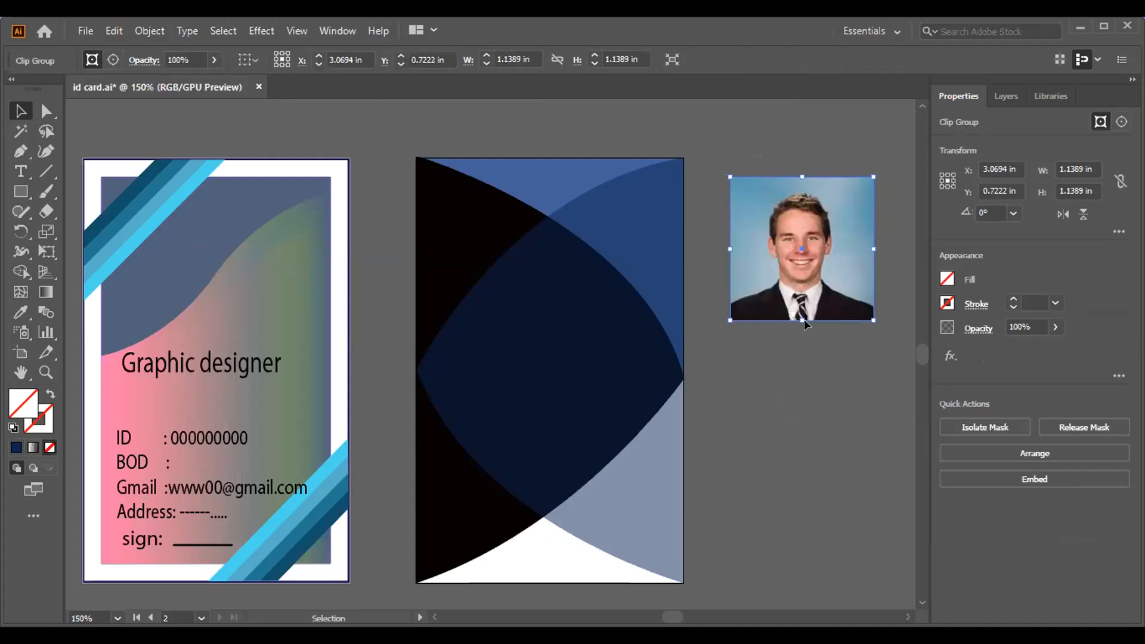
drag(811, 280, 800, 284)
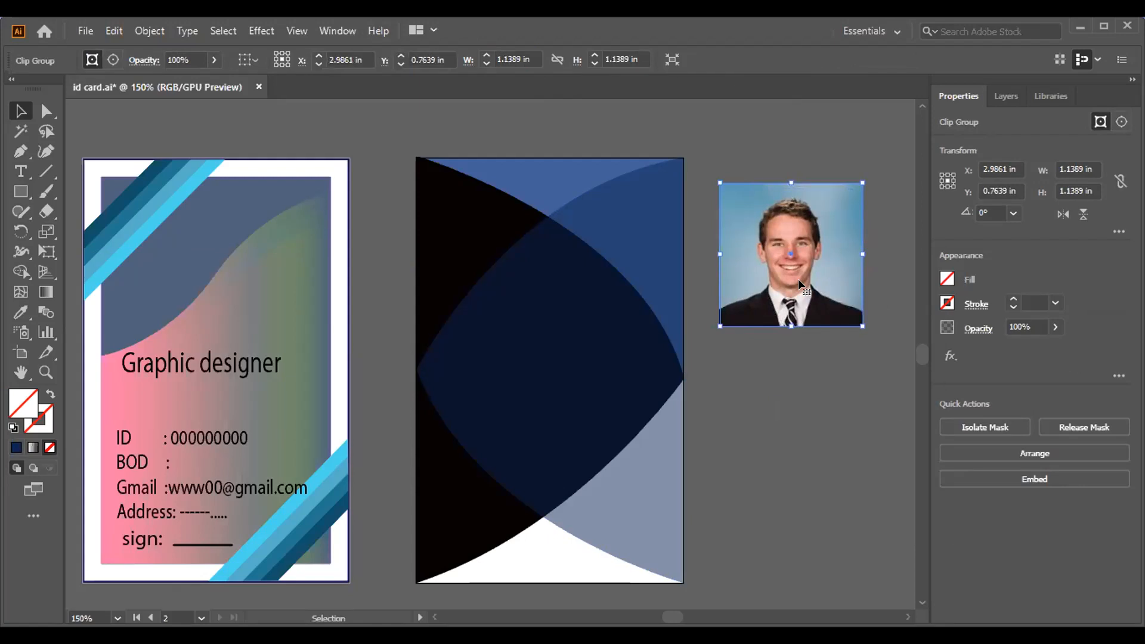
key(ctrl+n)
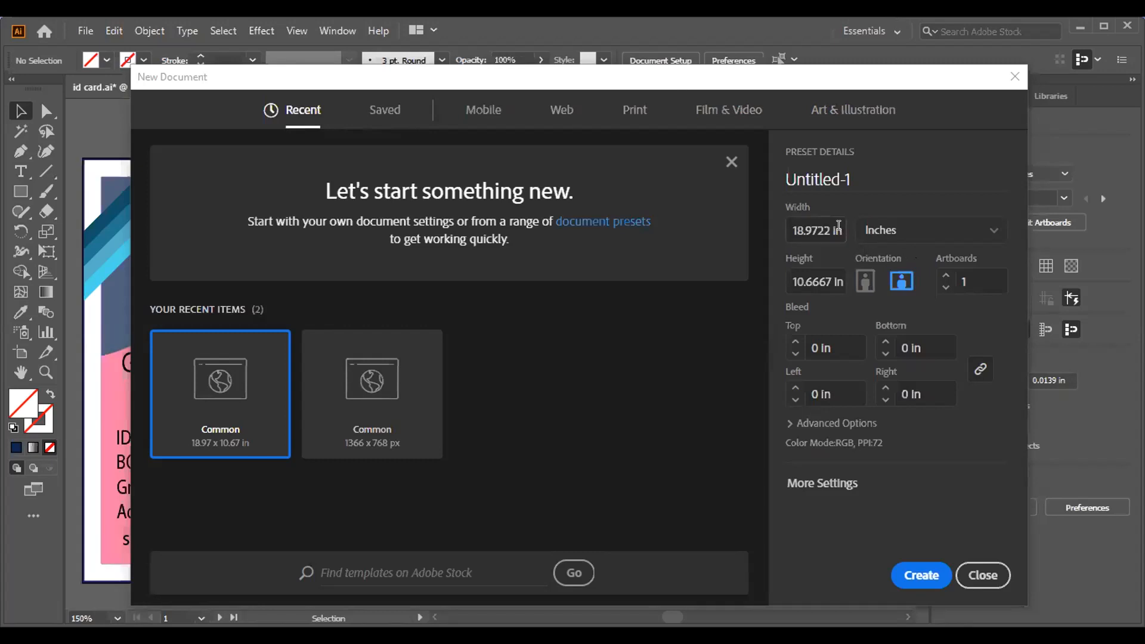
Enter 2 in the width field and draw a thin orange bar above the flyer artboard.
click(826, 228)
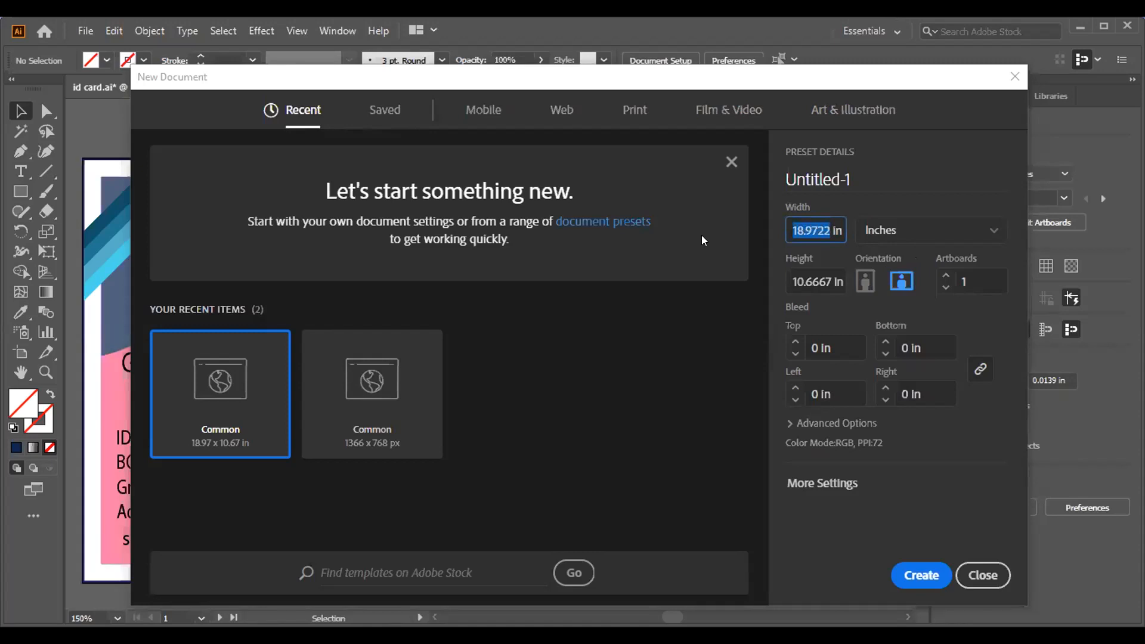
text(2)
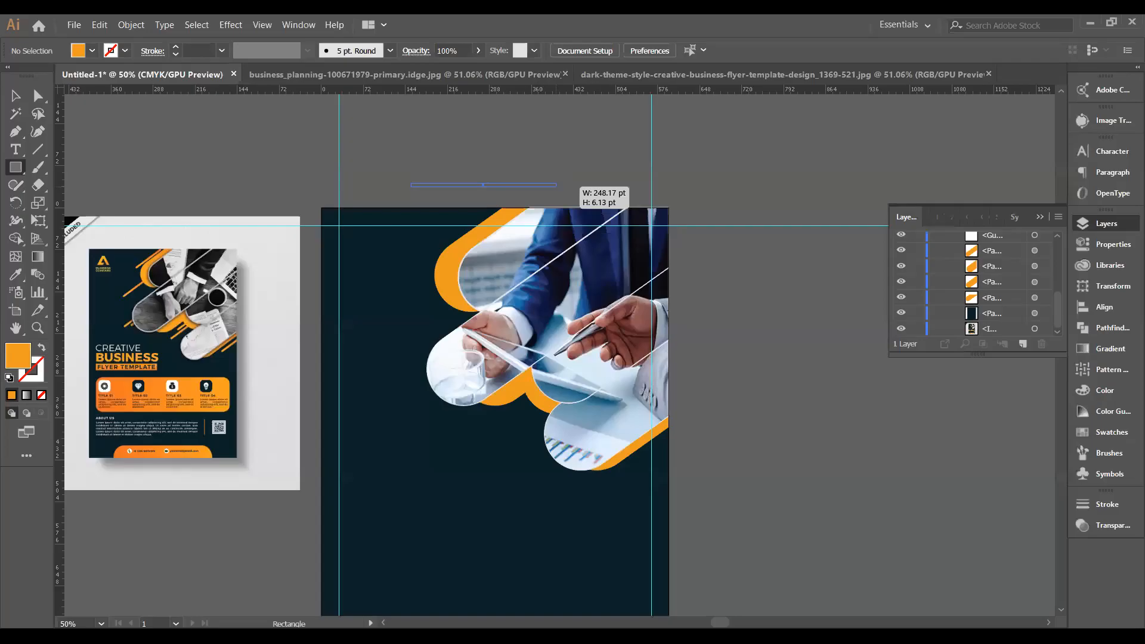
drag(557, 189, 556, 185)
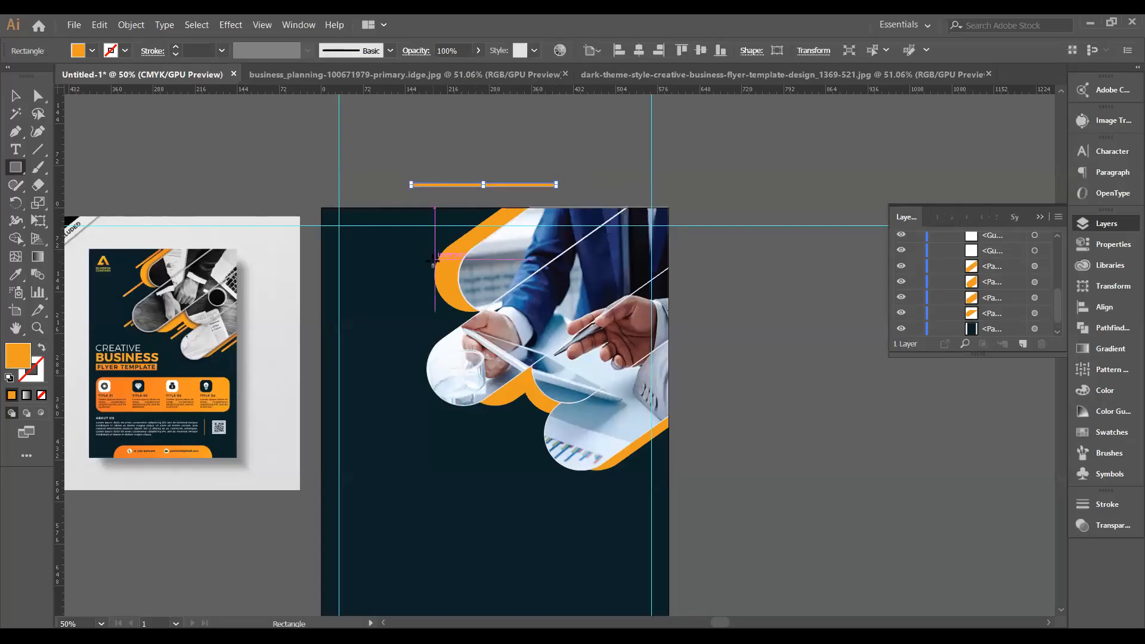
Drag the thin bar's corner widget inward to fully round its ends into a pill.
scroll(436, 268, up, 3)
scroll(439, 271, up, 6)
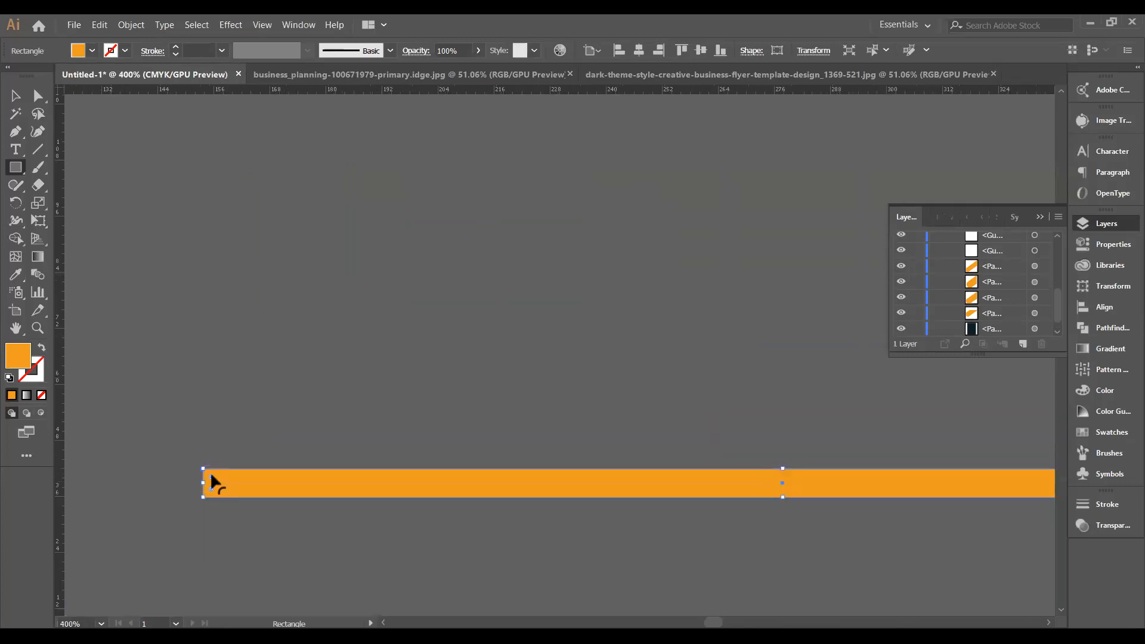
drag(212, 482, 235, 480)
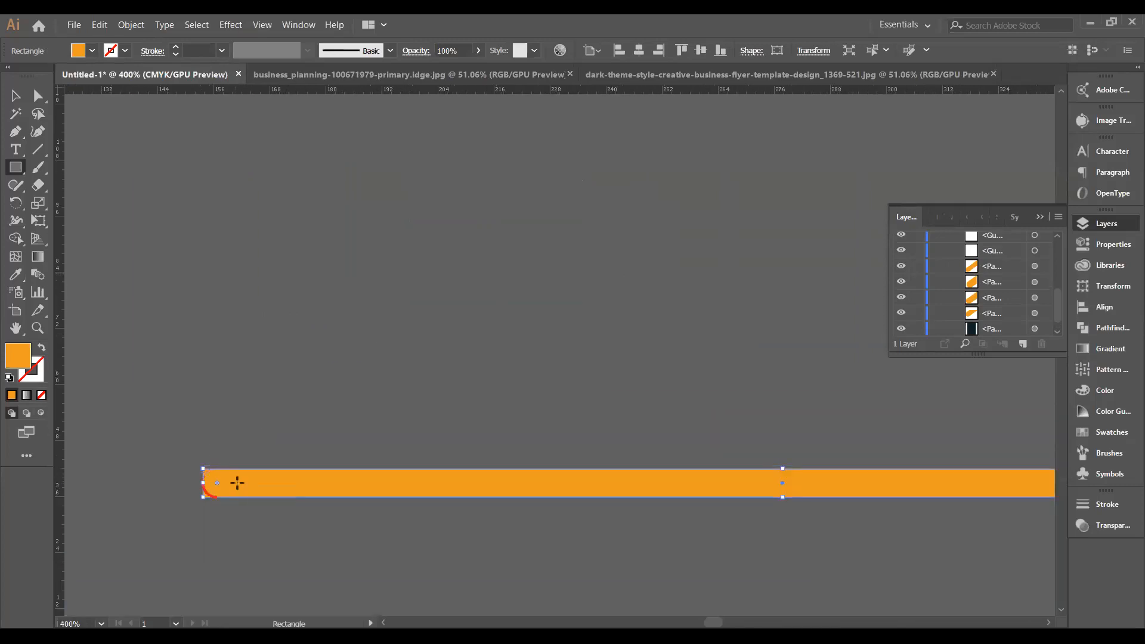
scroll(501, 478, down, 4)
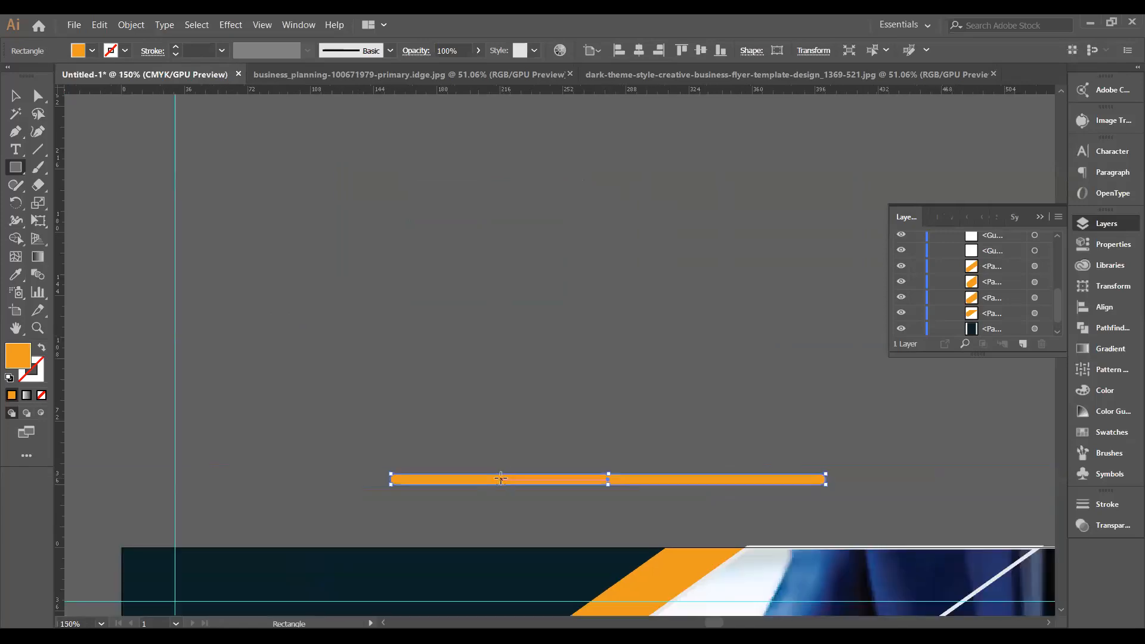
scroll(501, 478, down, 3)
scroll(501, 478, down, 6)
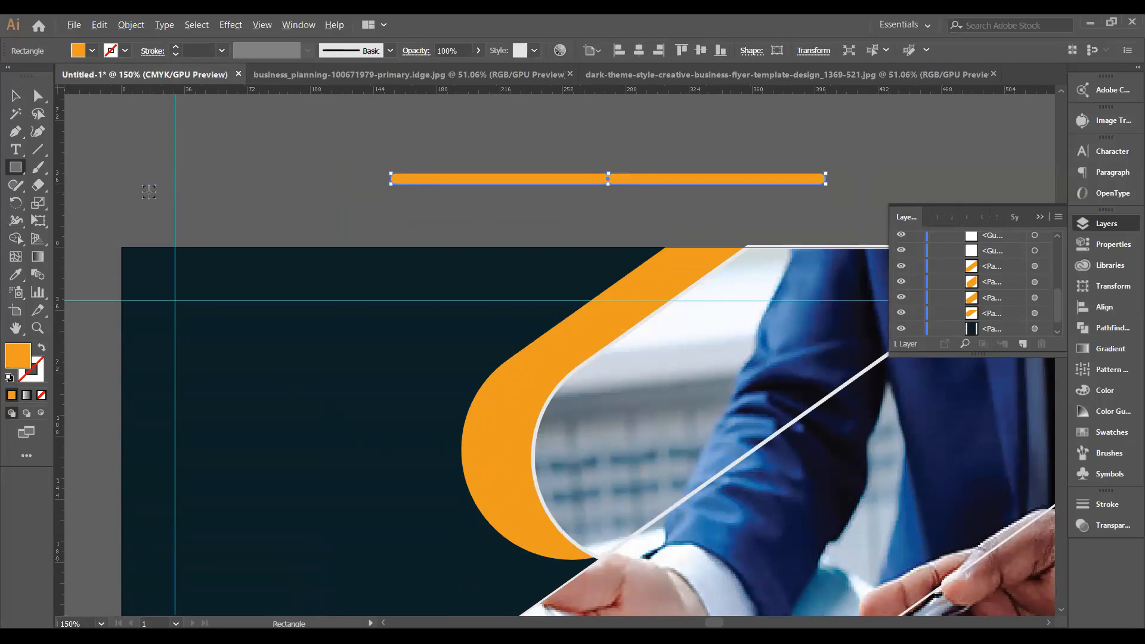
scroll(148, 187, down, 3)
key(space)
drag(190, 316, 559, 362)
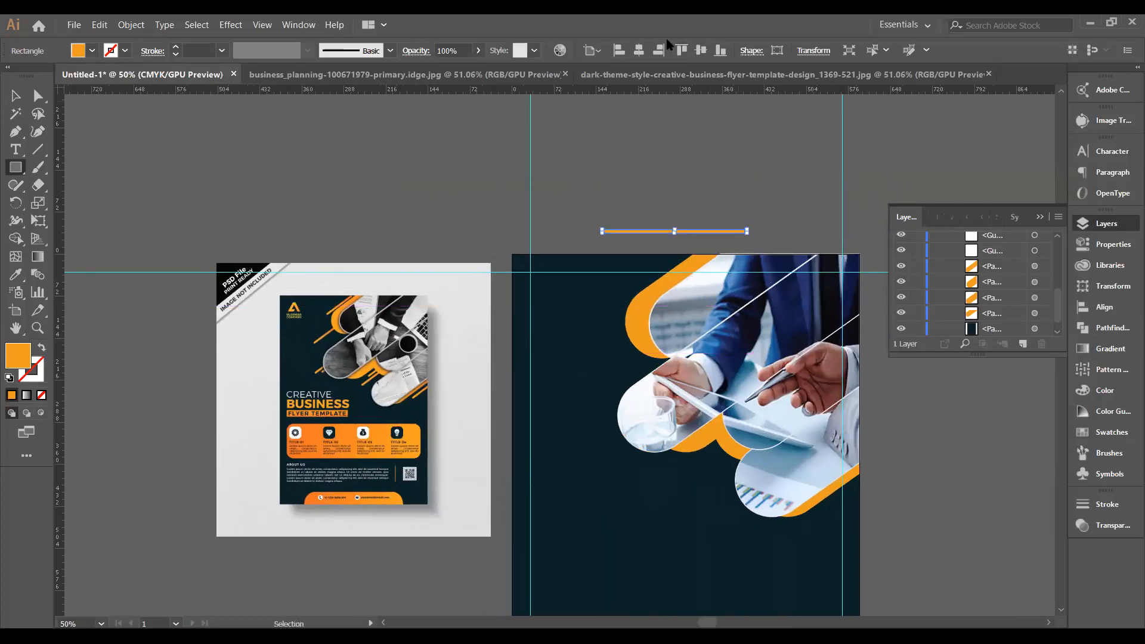
scroll(738, 157, down, 1)
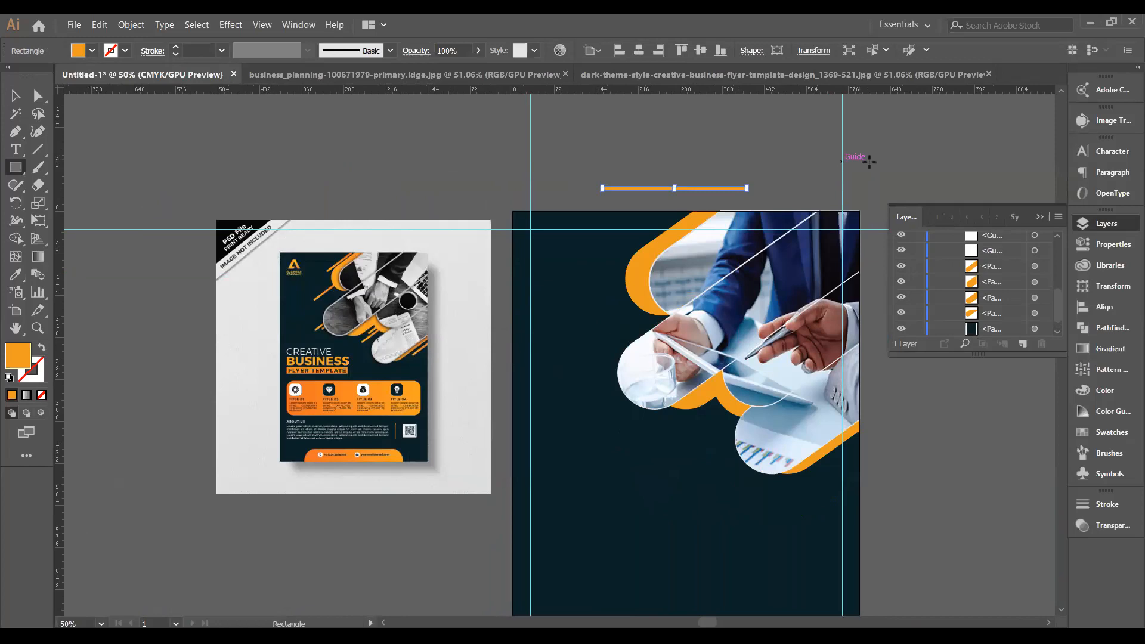
scroll(932, 179, down, 2)
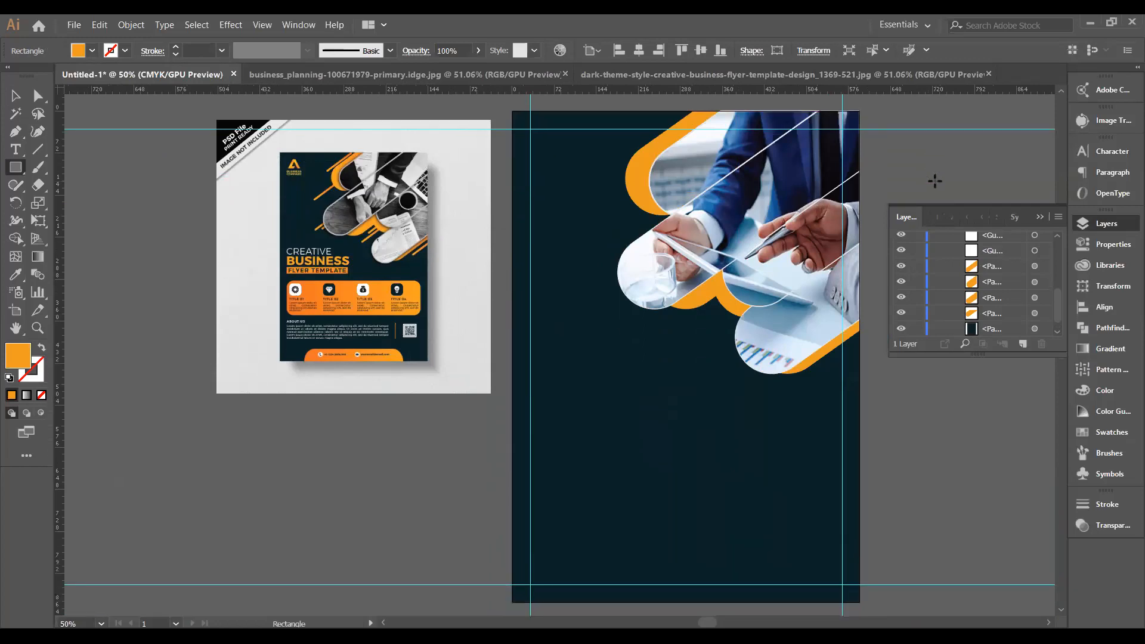
scroll(935, 180, up, 1)
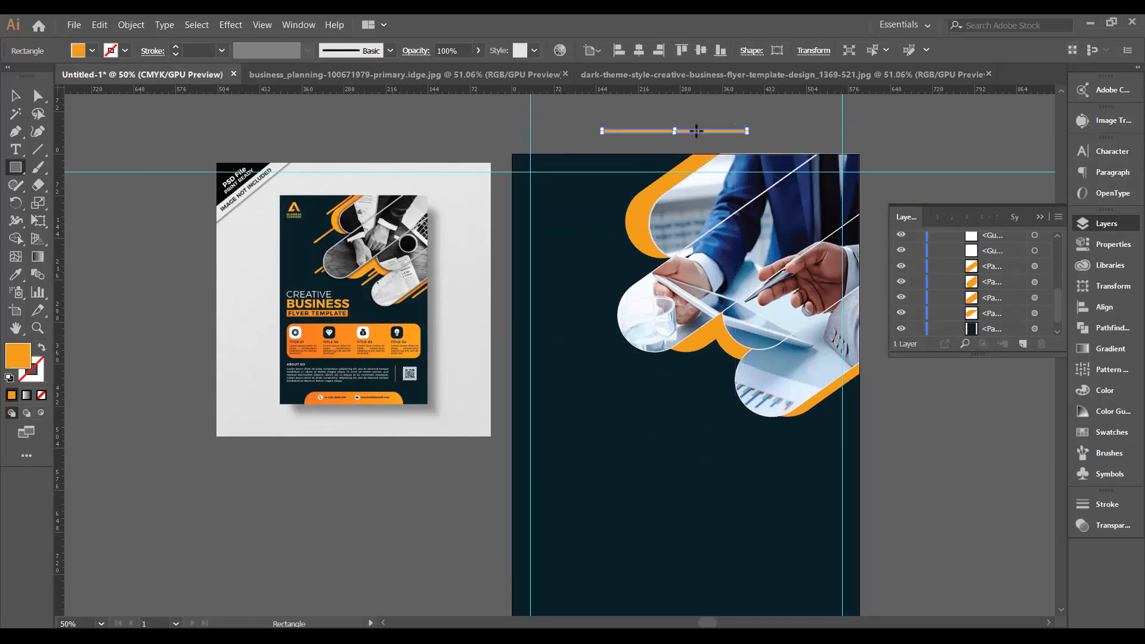
key(v)
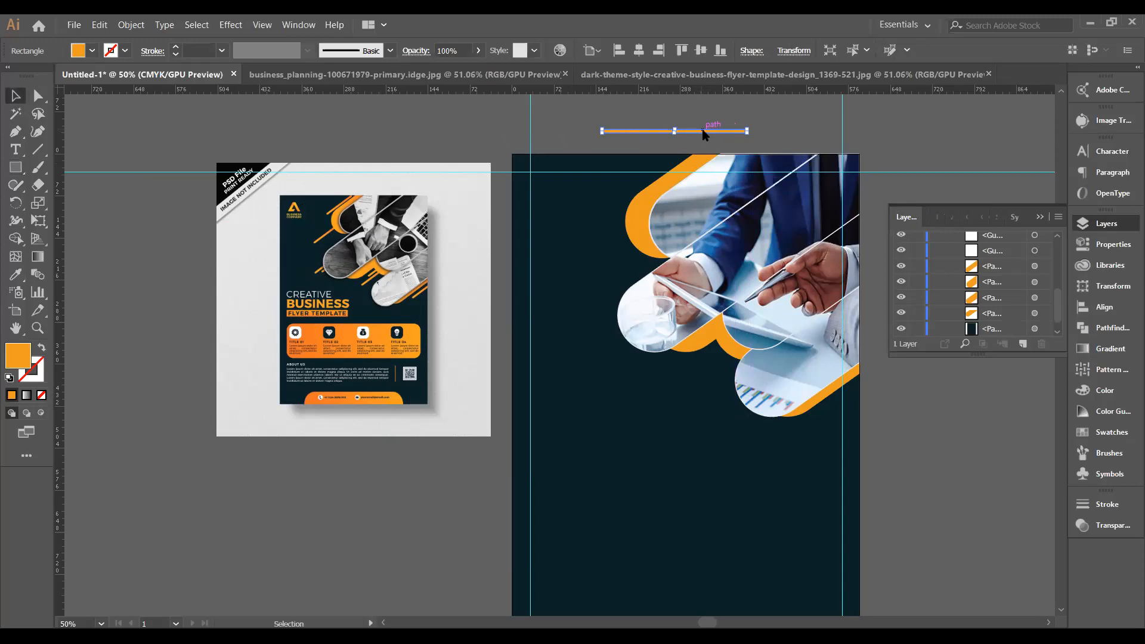
Rotate the orange pill bar 30° with Transform > Rotate and move it toward the flyer's top edge.
right_click(702, 131)
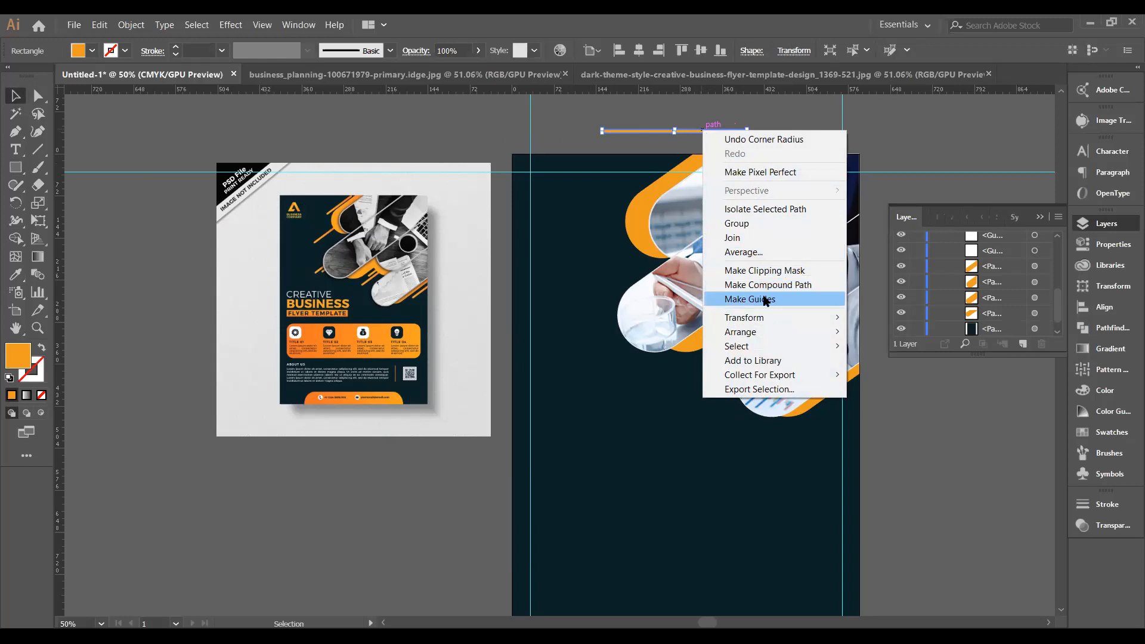
mouse_move(814, 320)
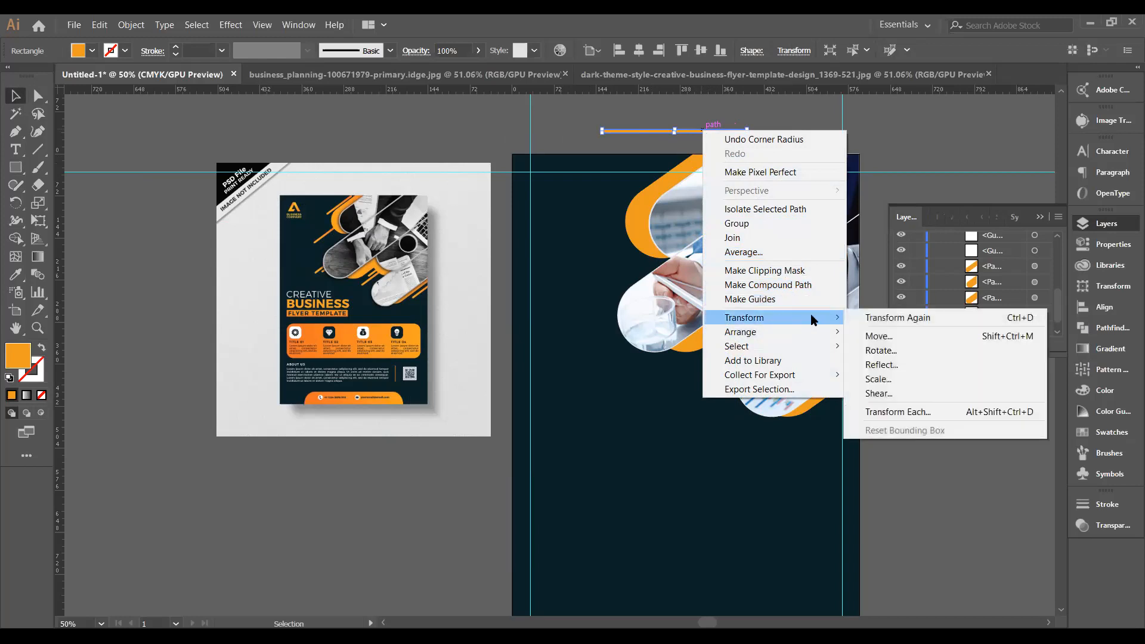
click(894, 352)
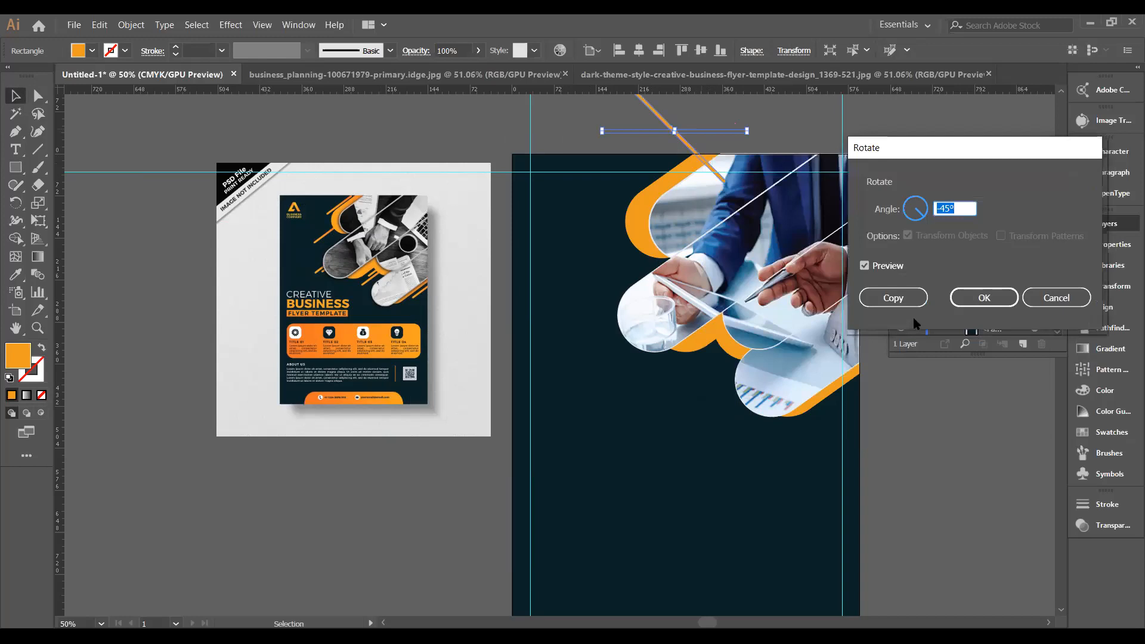
click(936, 208)
key(Delete)
click(865, 266)
click(866, 266)
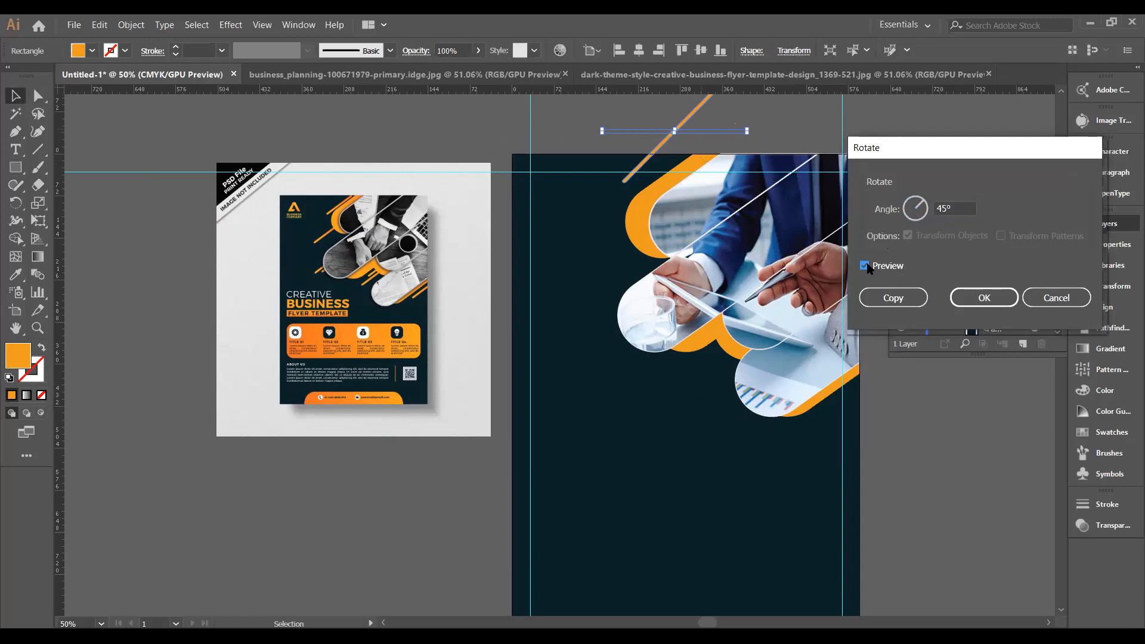
click(948, 207)
drag(948, 208, 937, 210)
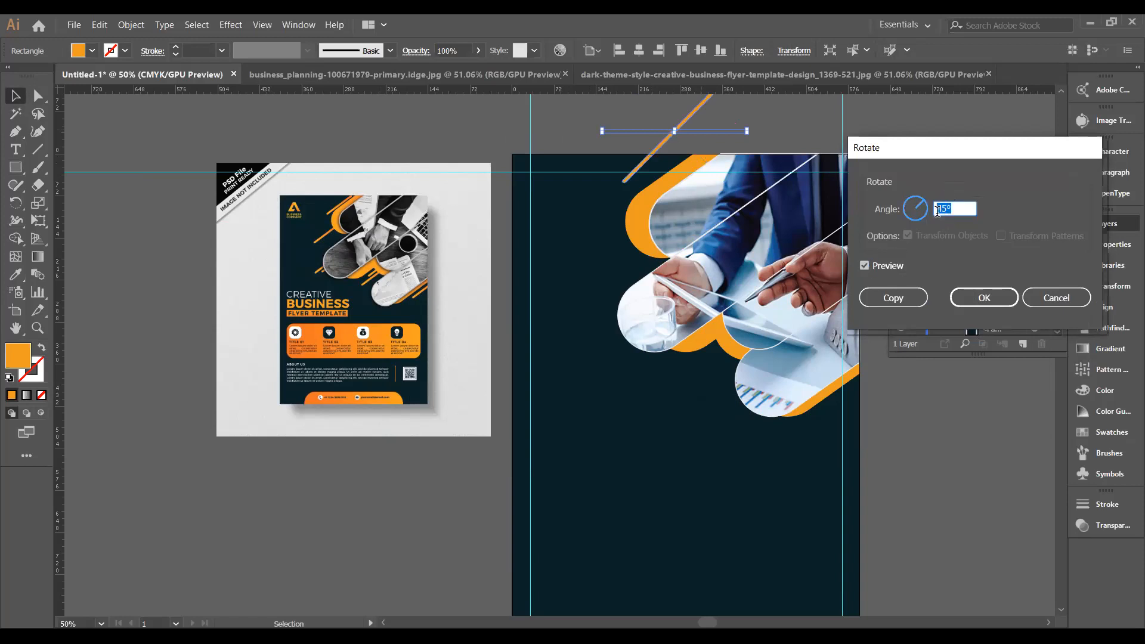
text(30)
click(865, 266)
click(865, 266)
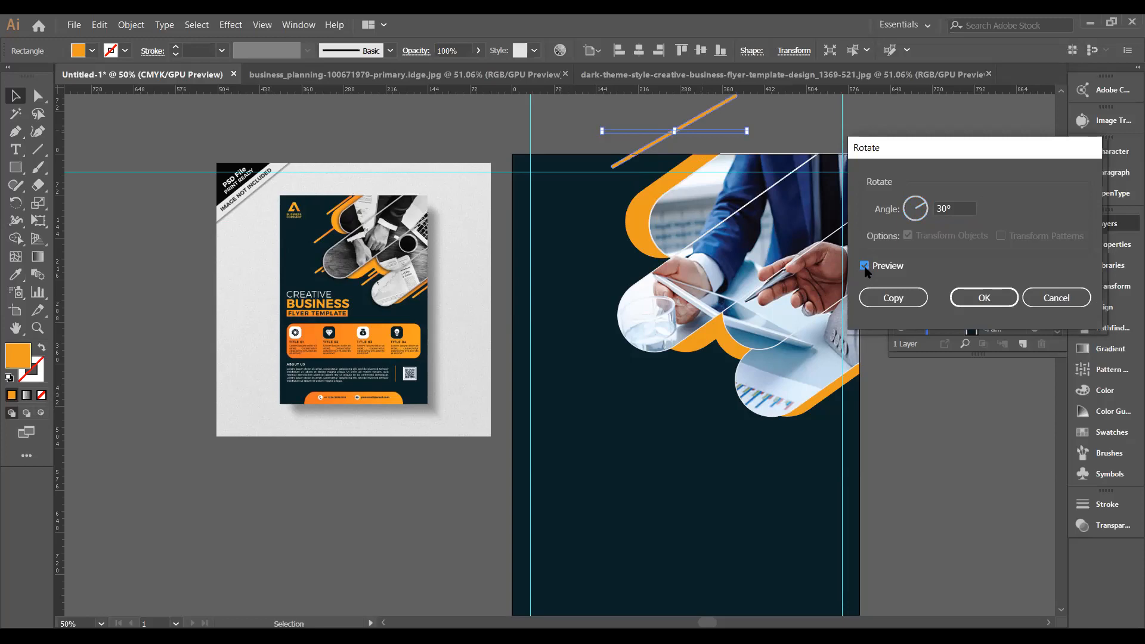
click(984, 298)
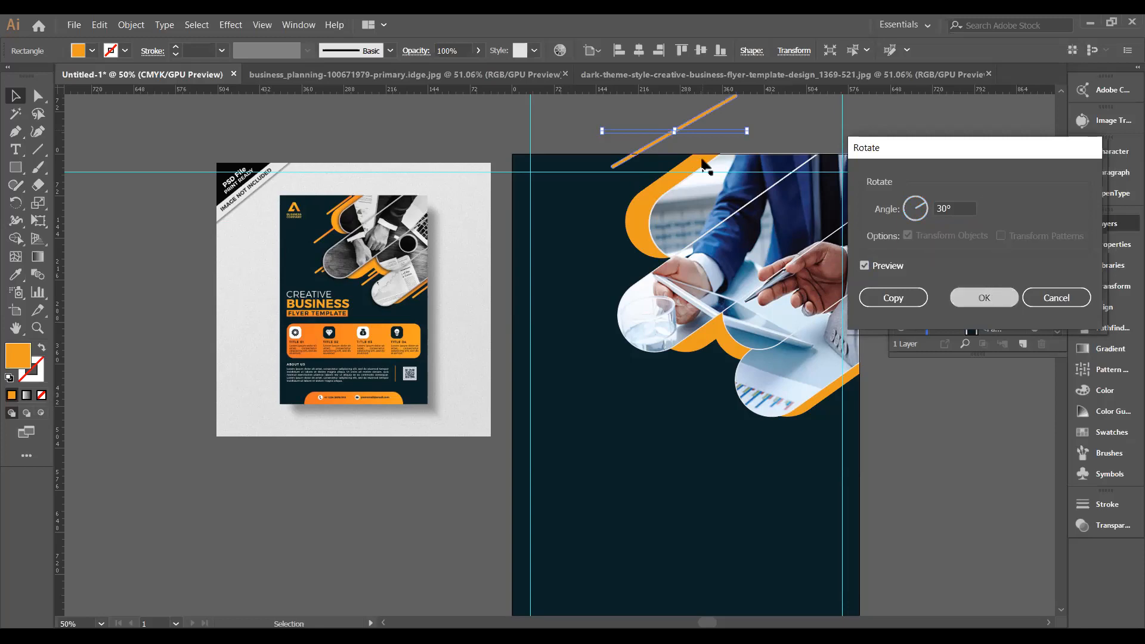
drag(663, 139, 682, 158)
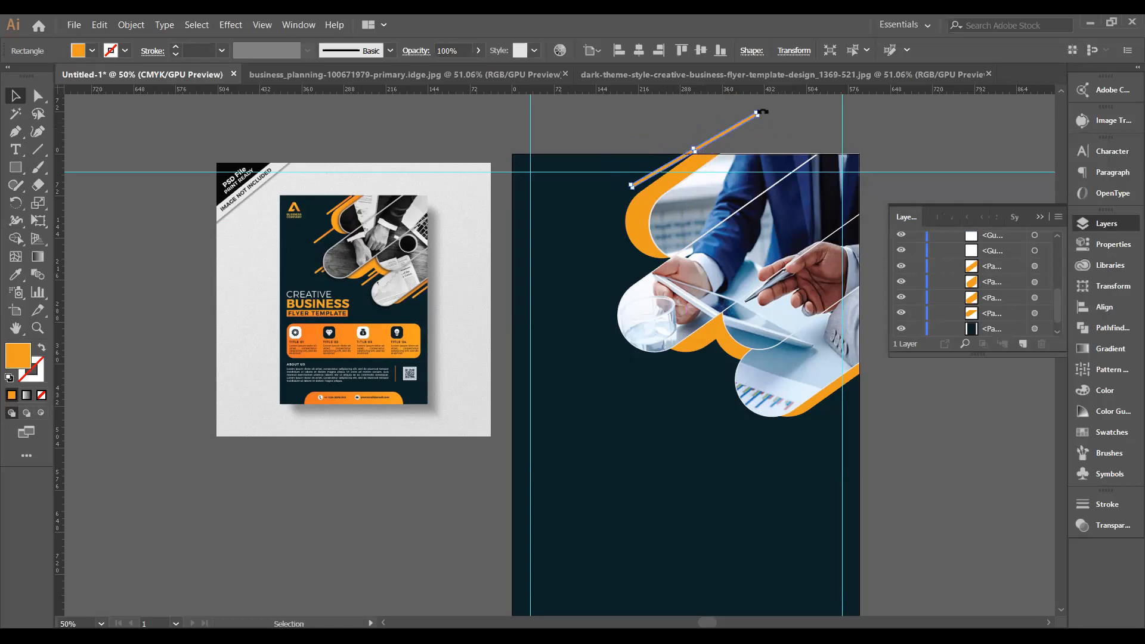
Adjust the orange bar's angle by hand and nudge it along the orange shape's edge.
drag(762, 113, 760, 103)
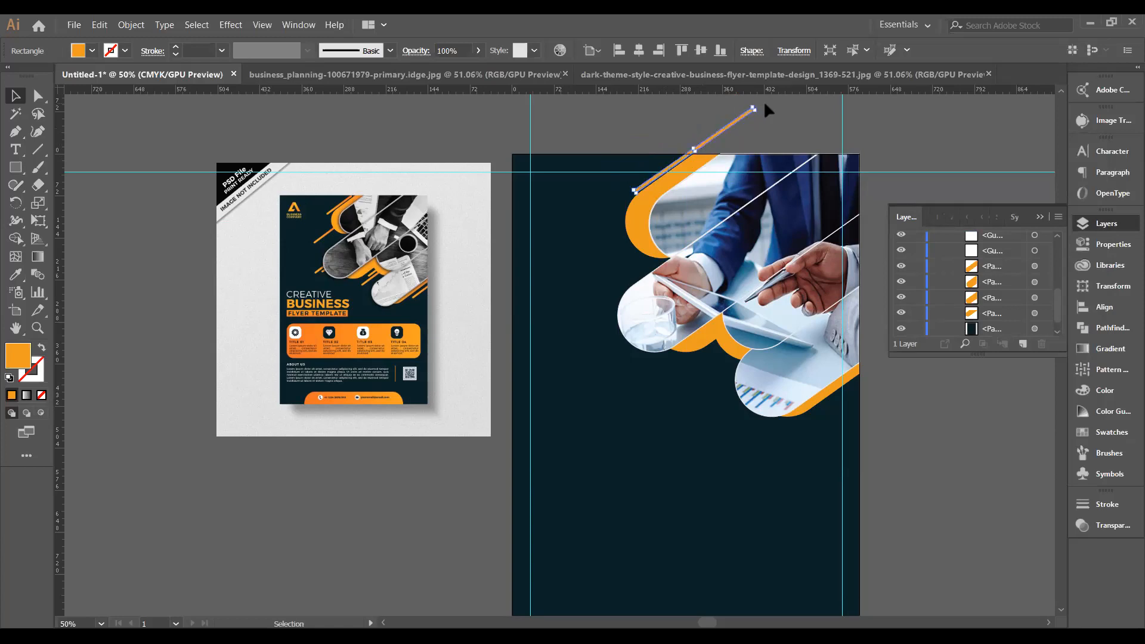
click(782, 136)
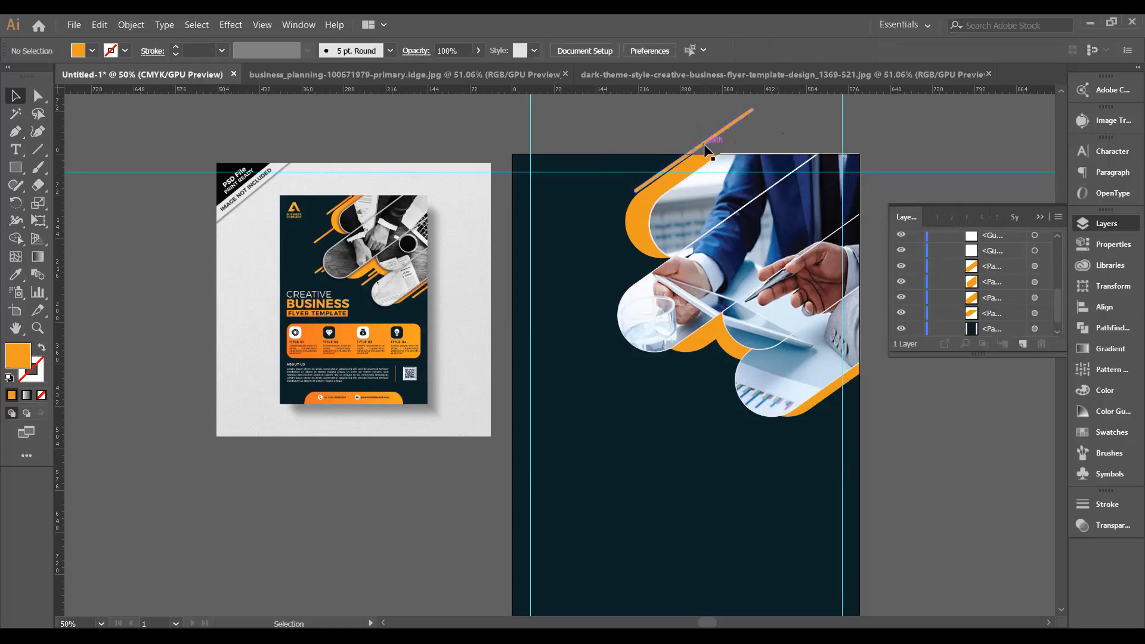
click(723, 159)
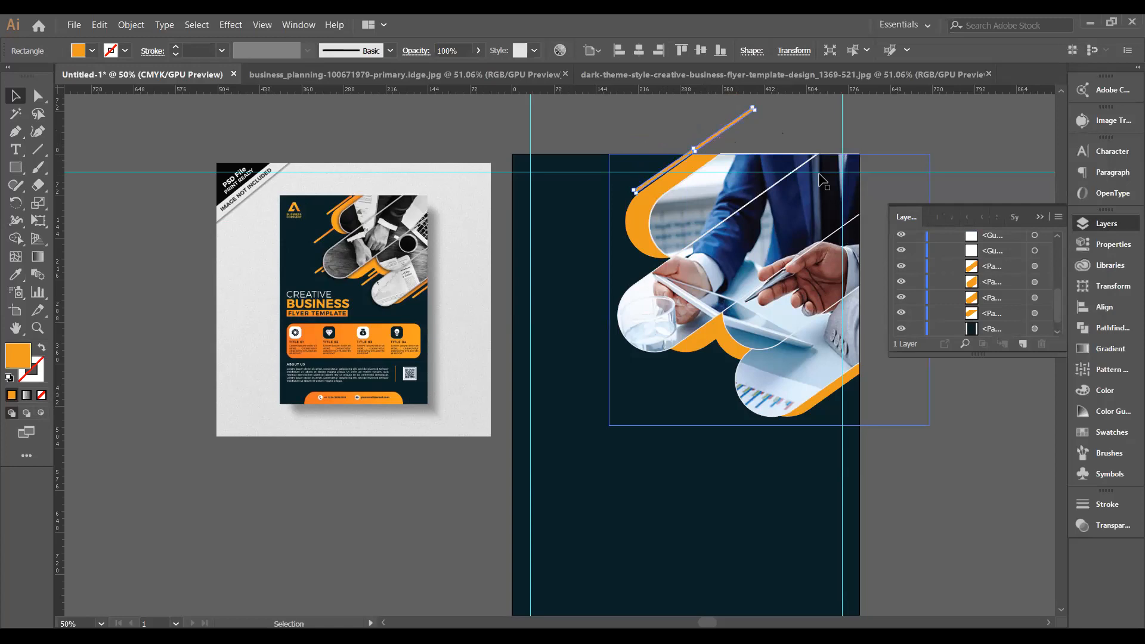
mouse_move(680, 170)
mouse_down()
mouse_move(690, 174)
mouse_move(659, 177)
mouse_up()
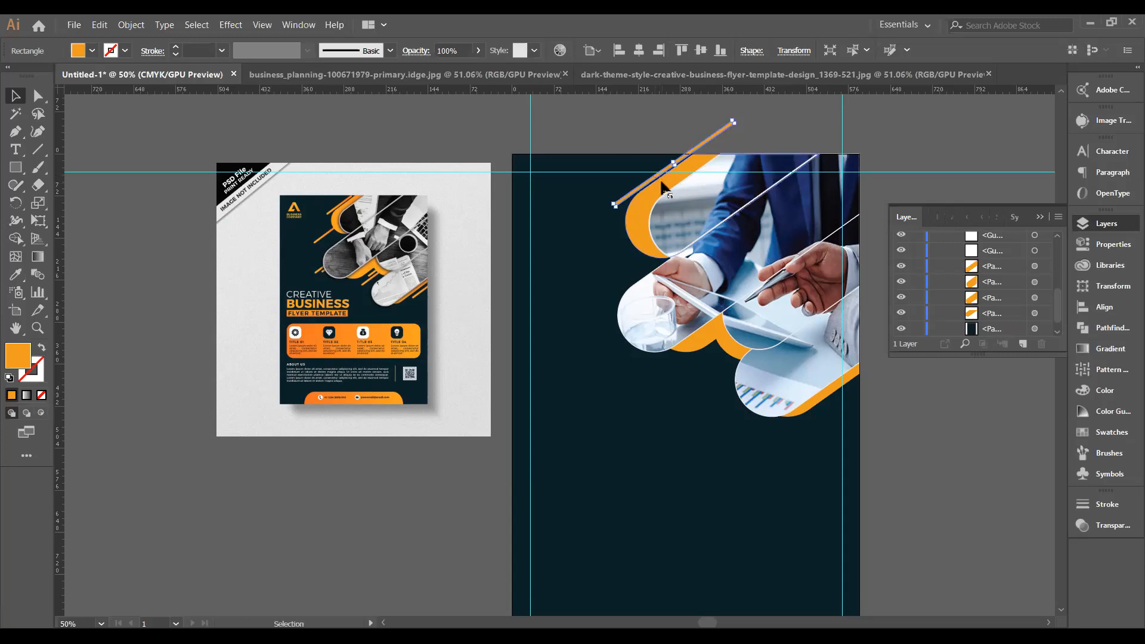
click(891, 122)
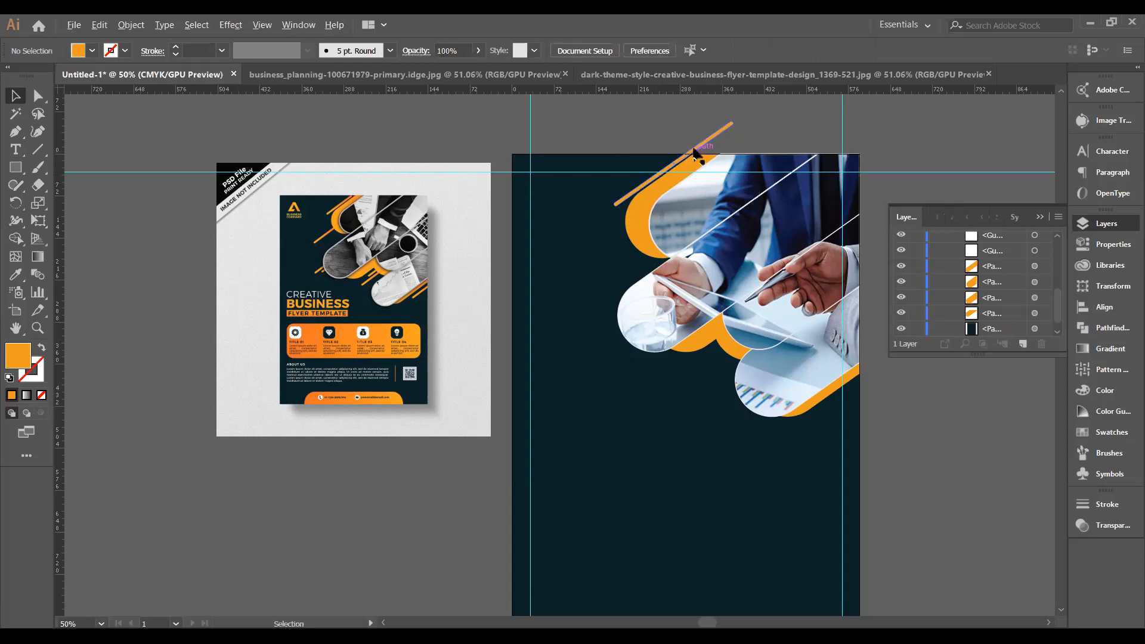
Try duplicating the diagonal line lower over the photo, then undo that copy.
drag(692, 152, 672, 214)
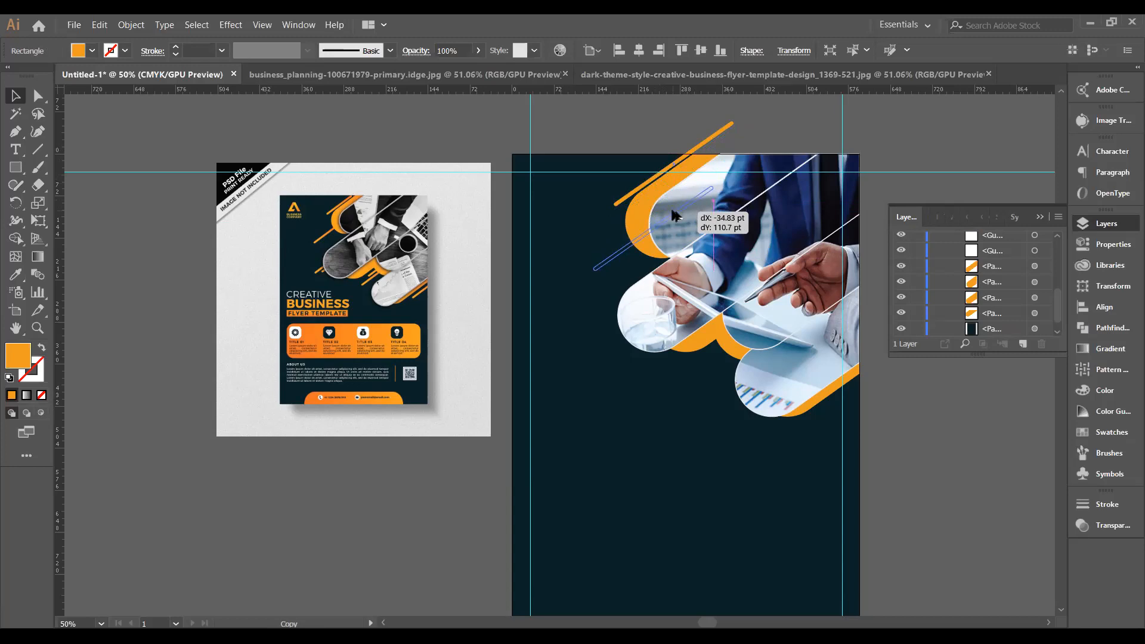
drag(673, 214, 686, 281)
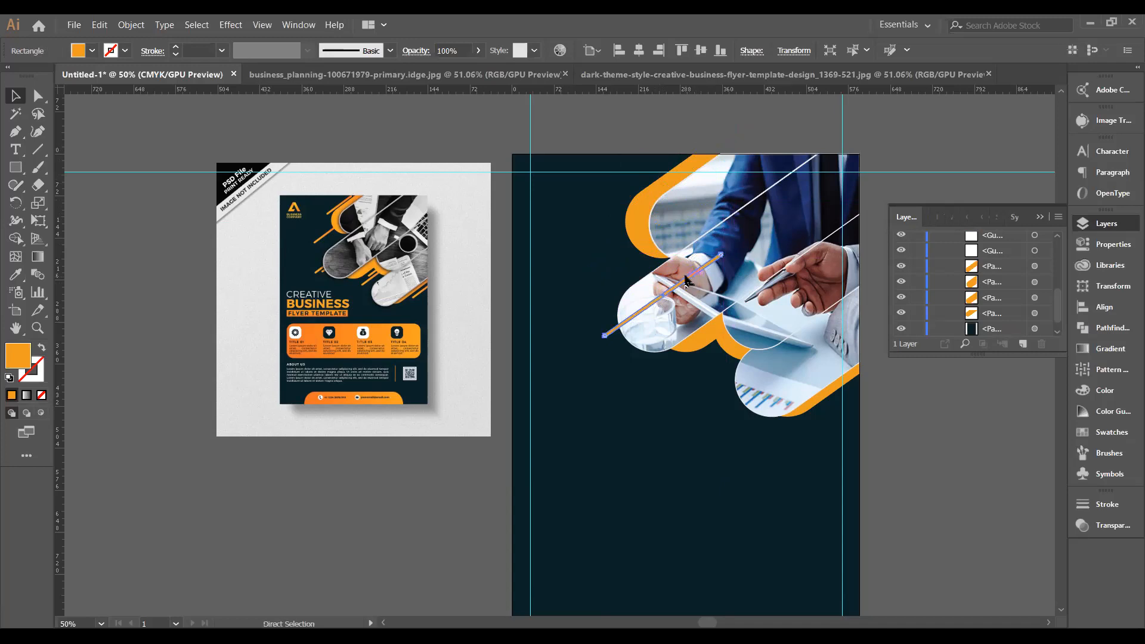
key(ctrl+z)
key(ctrl+z)
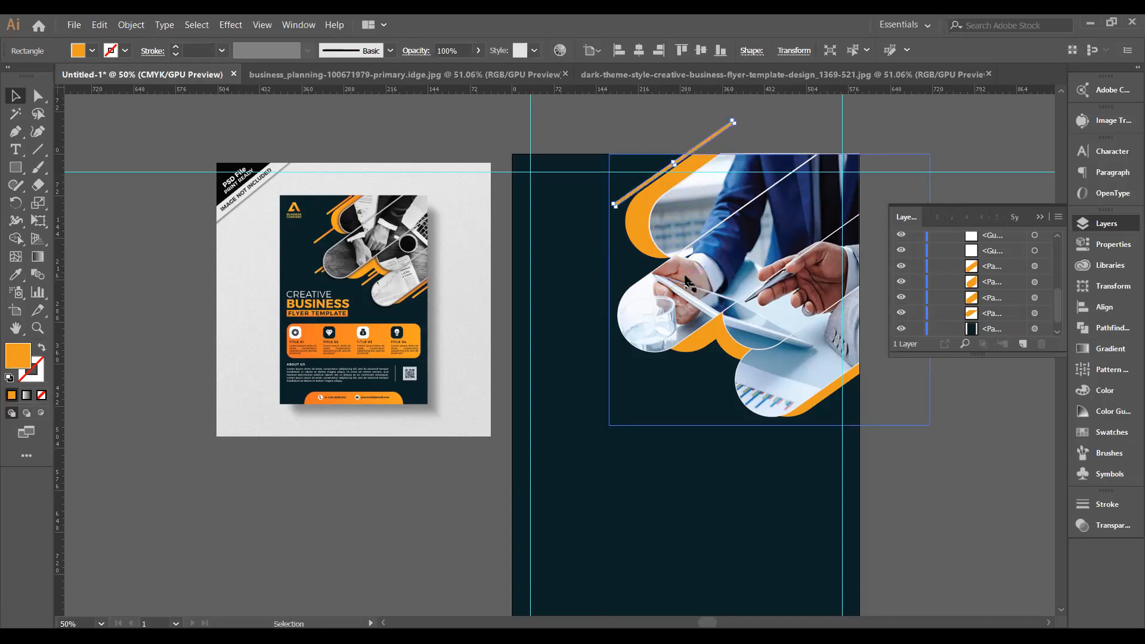
click(595, 133)
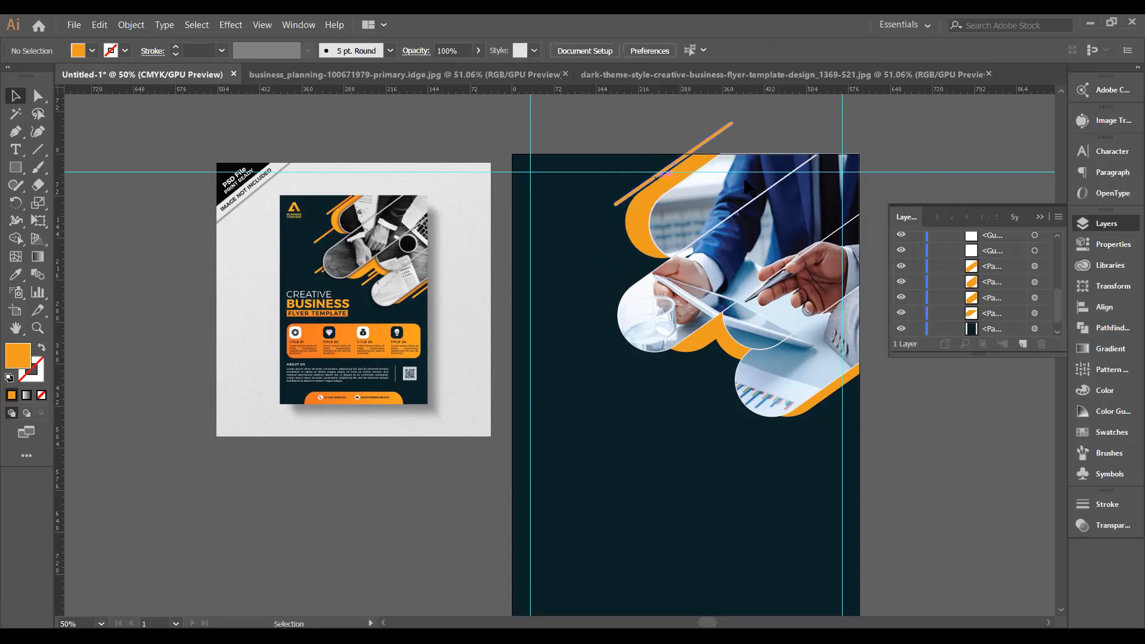
click(656, 182)
click(645, 142)
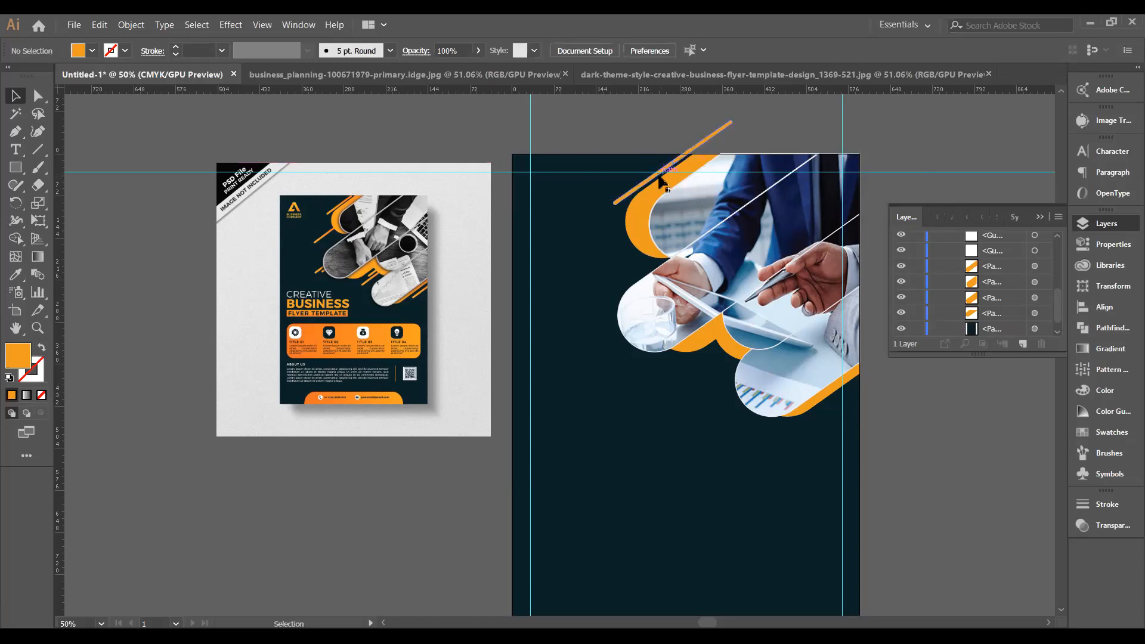
Duplicate the diagonal line down onto the orange shape and place further copies lower right.
drag(655, 175, 645, 205)
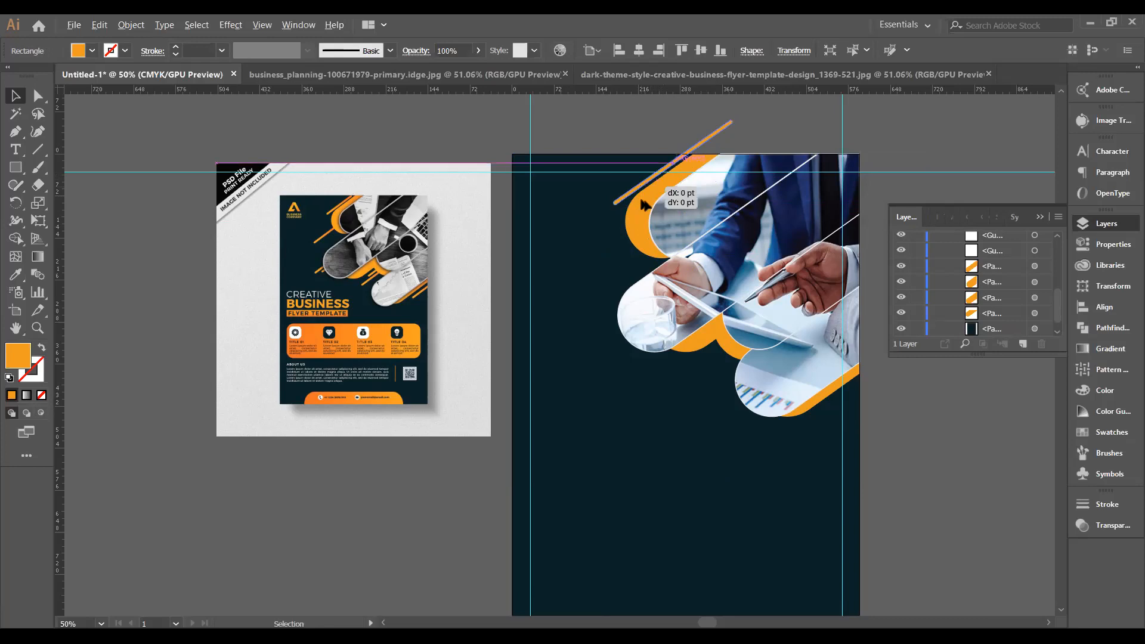
drag(646, 205, 629, 328)
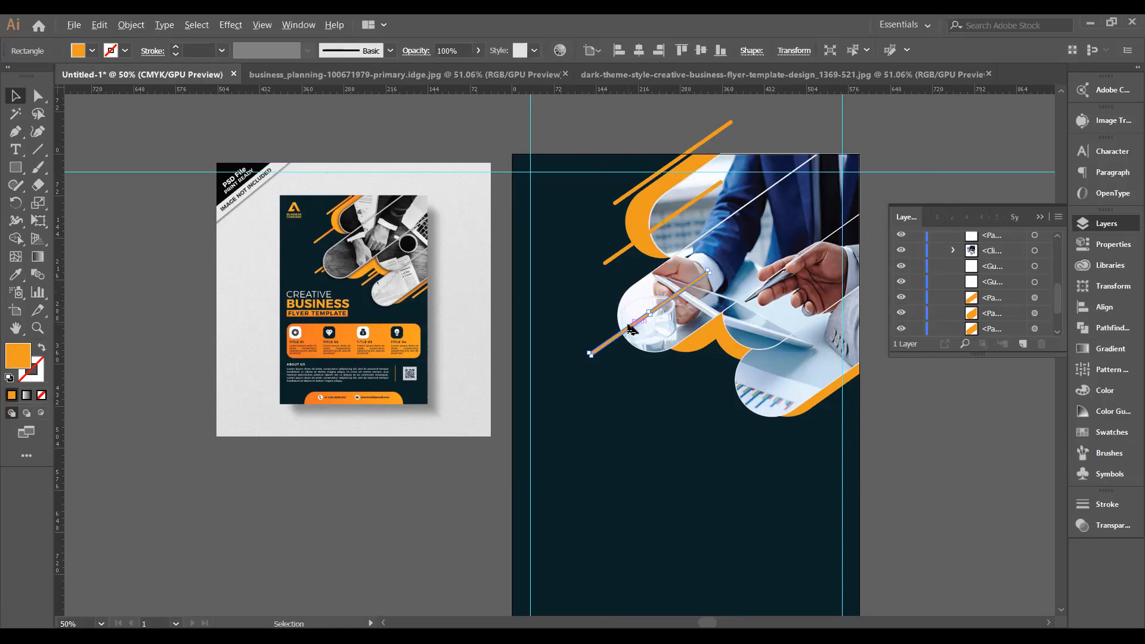
drag(631, 328, 858, 391)
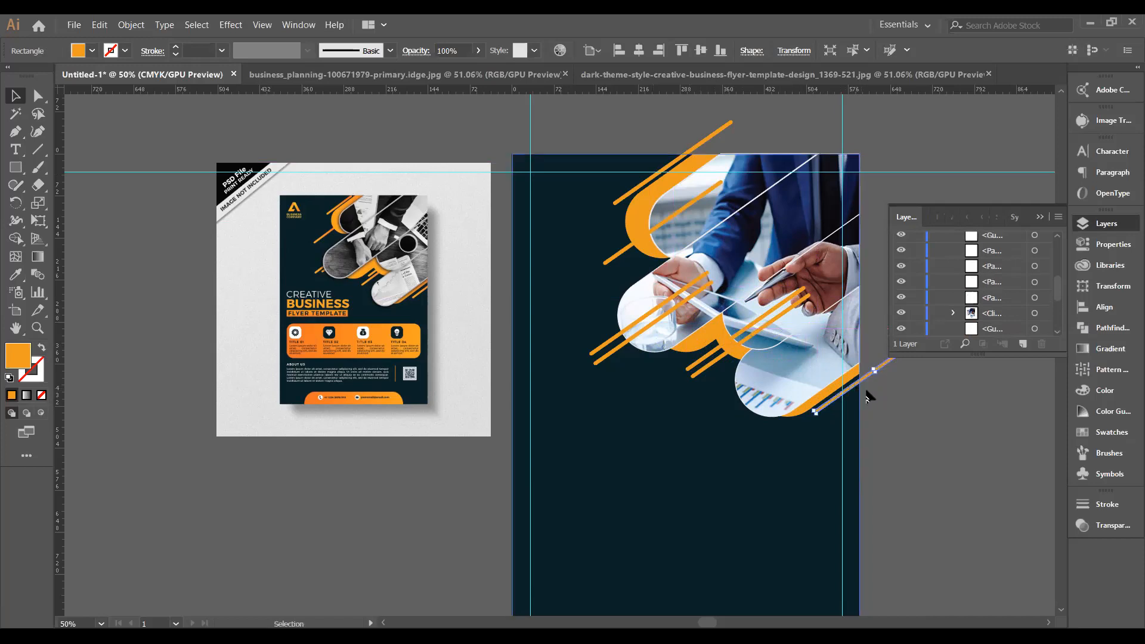
click(944, 401)
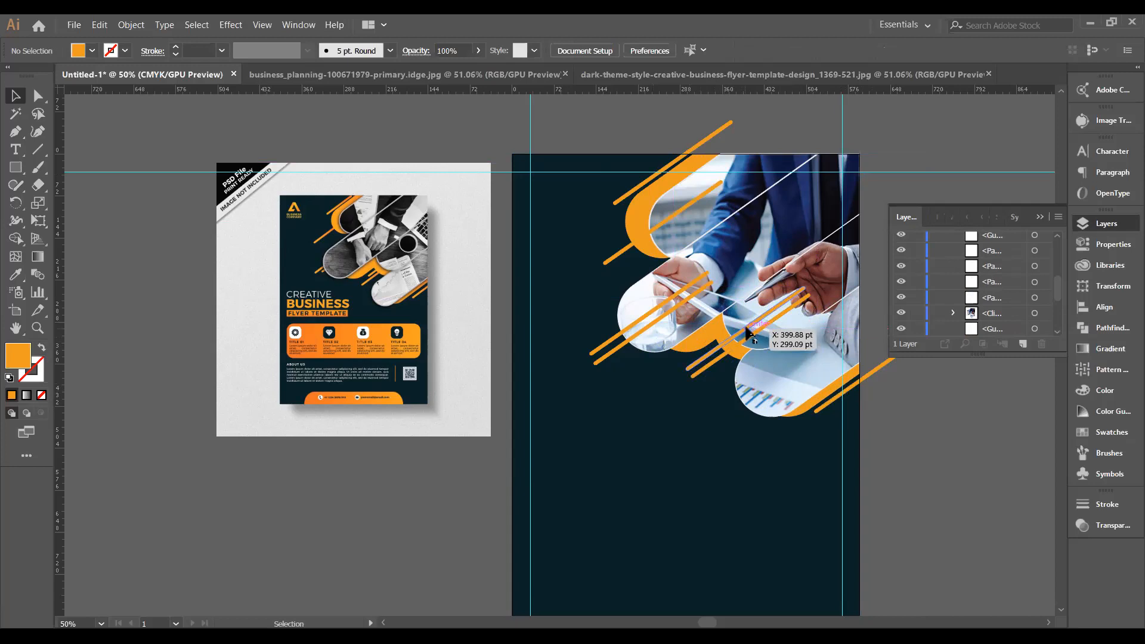
mouse_move(747, 326)
mouse_down()
mouse_move(772, 307)
mouse_move(757, 337)
mouse_up()
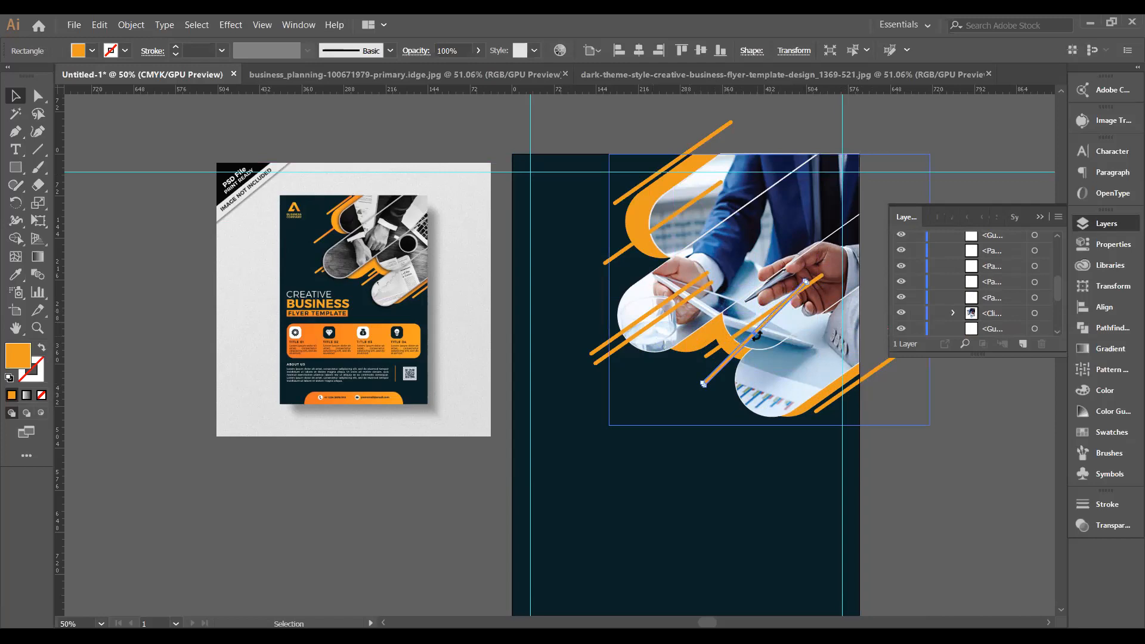
Select individual orange diagonal lines and nudge each a few pixels into even spacing.
click(743, 346)
drag(742, 344, 739, 345)
click(743, 434)
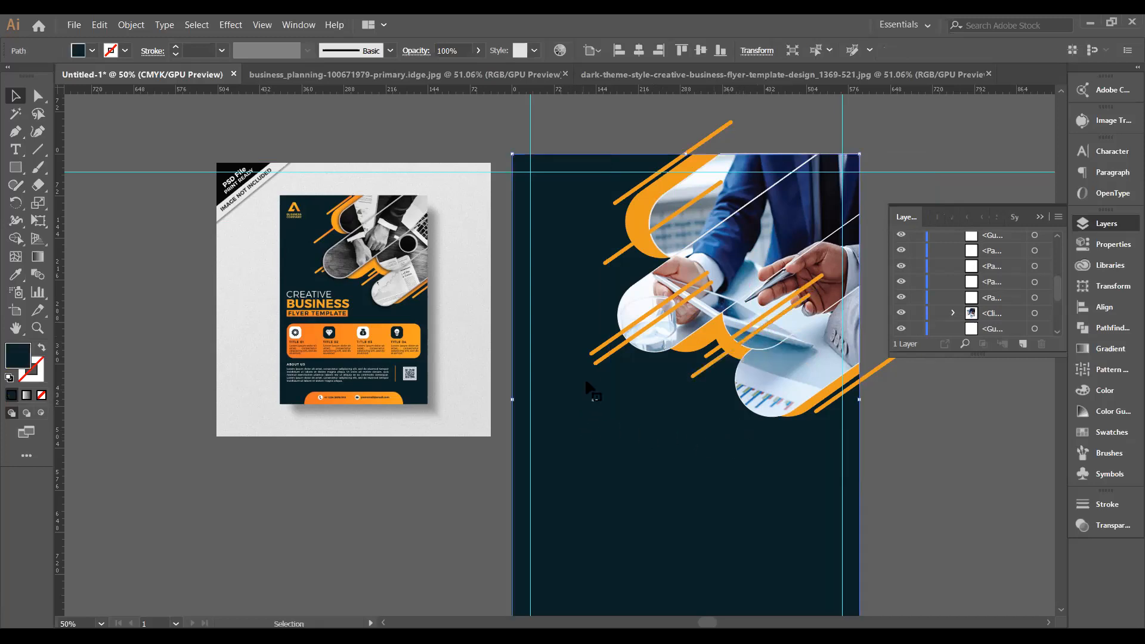
mouse_move(622, 343)
mouse_down()
mouse_move(655, 309)
mouse_move(649, 329)
mouse_move(621, 332)
mouse_move(628, 343)
mouse_move(633, 333)
mouse_move(624, 345)
mouse_up()
click(645, 332)
click(621, 359)
click(623, 331)
click(640, 382)
click(646, 328)
click(650, 400)
scroll(858, 486, down, 1)
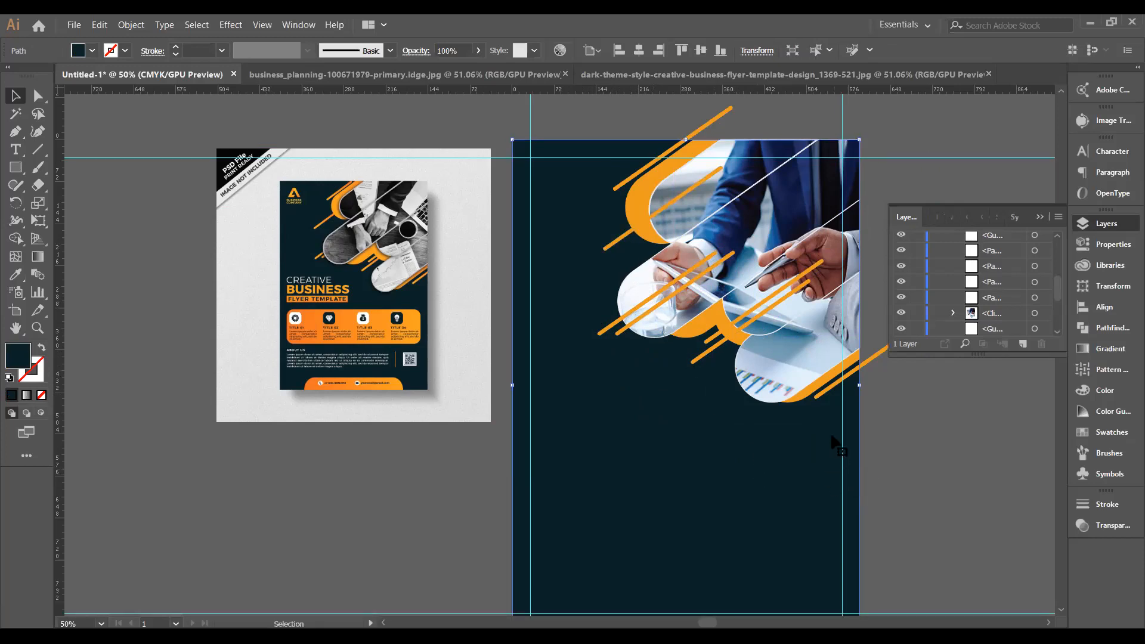
scroll(1001, 308, down, 1)
scroll(1002, 307, up, 5)
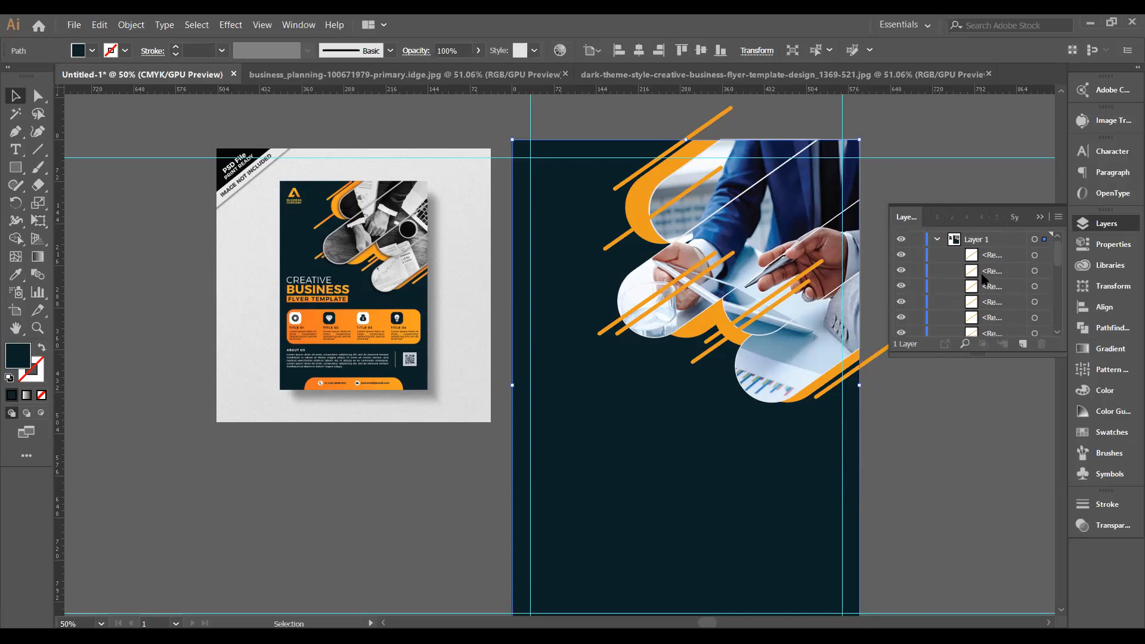
Shift-select the line rectangle rows in Layers and drag them below the photo clip group.
click(993, 257)
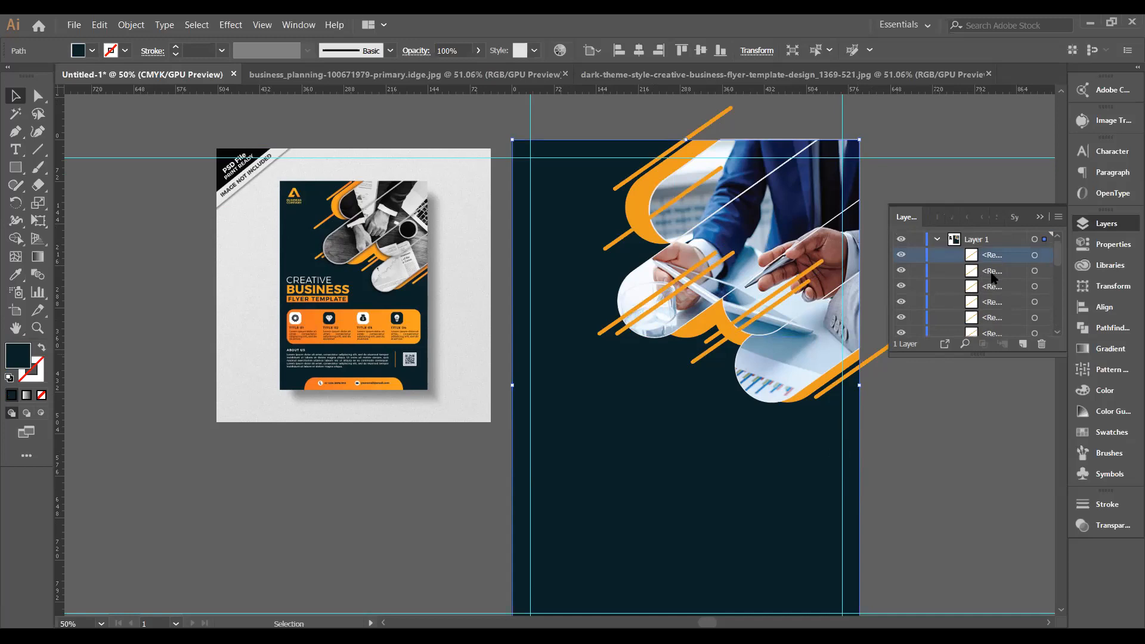
shift+click(992, 273)
shift+click(989, 287)
shift+click(984, 302)
shift+click(987, 319)
shift+click(989, 333)
scroll(994, 310, down, 3)
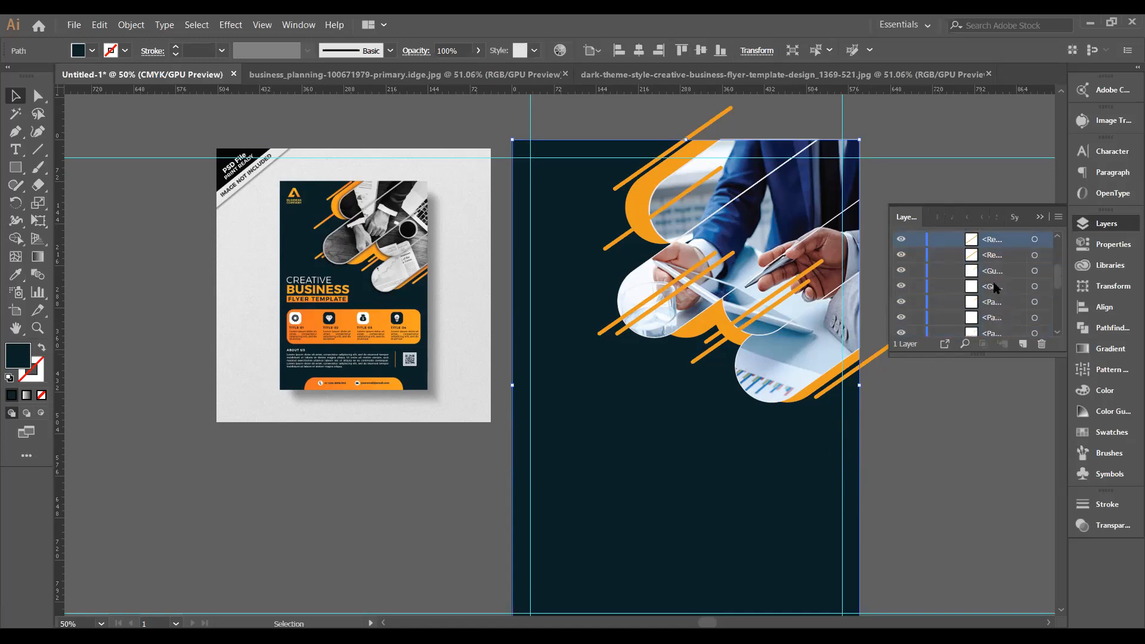
shift+click(992, 256)
drag(992, 249, 1003, 307)
click(1039, 217)
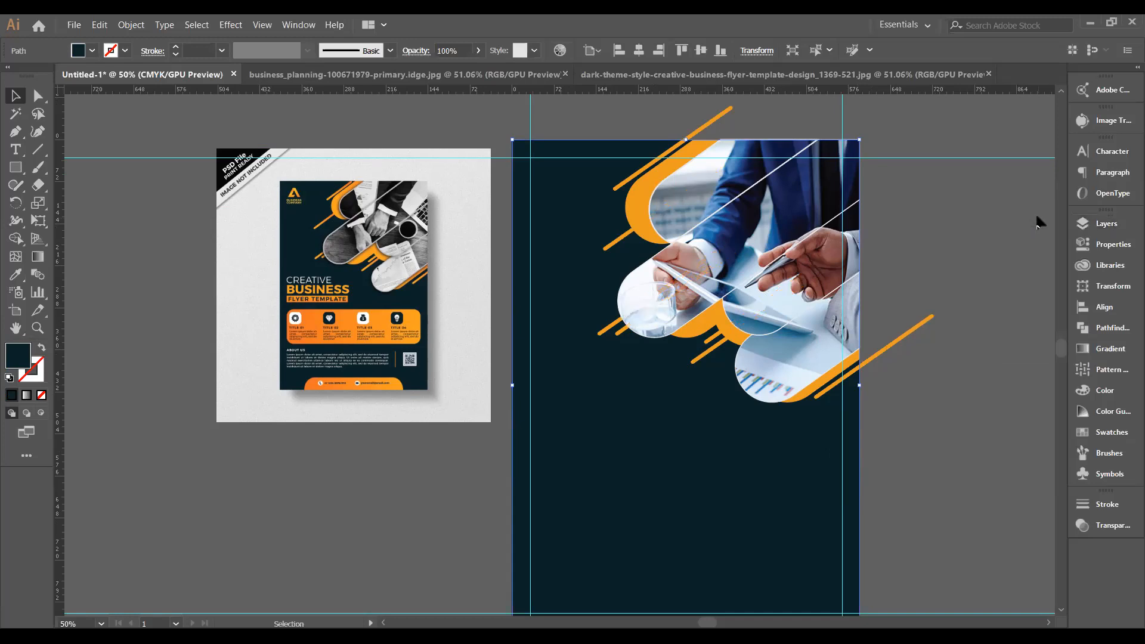
click(998, 314)
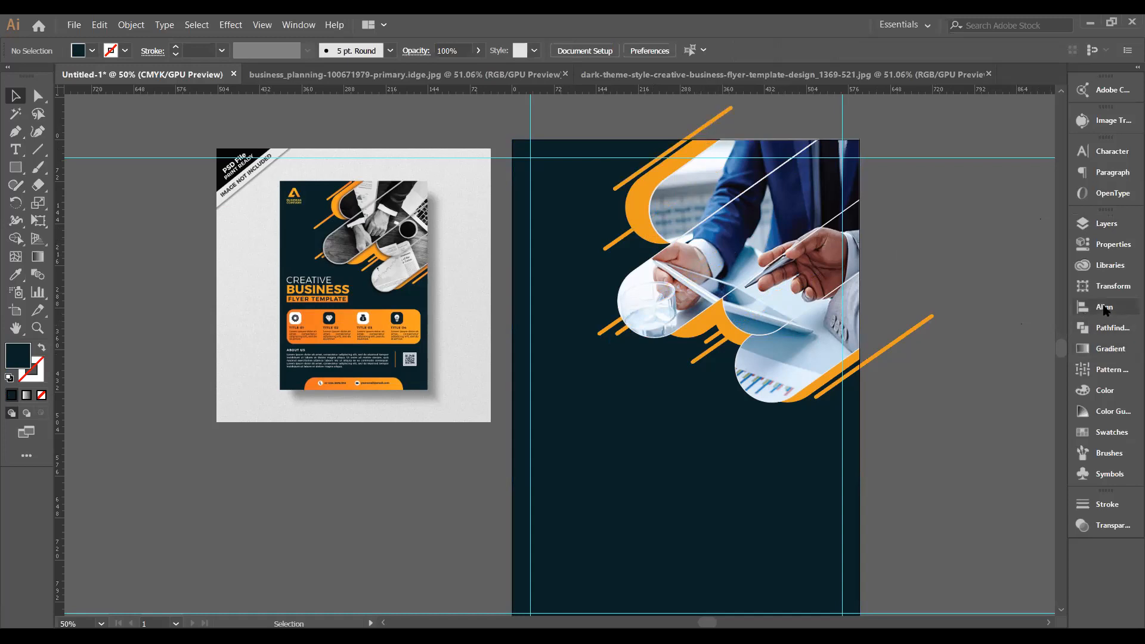
Expand the layers list to check the order, then collapse it again.
click(1089, 226)
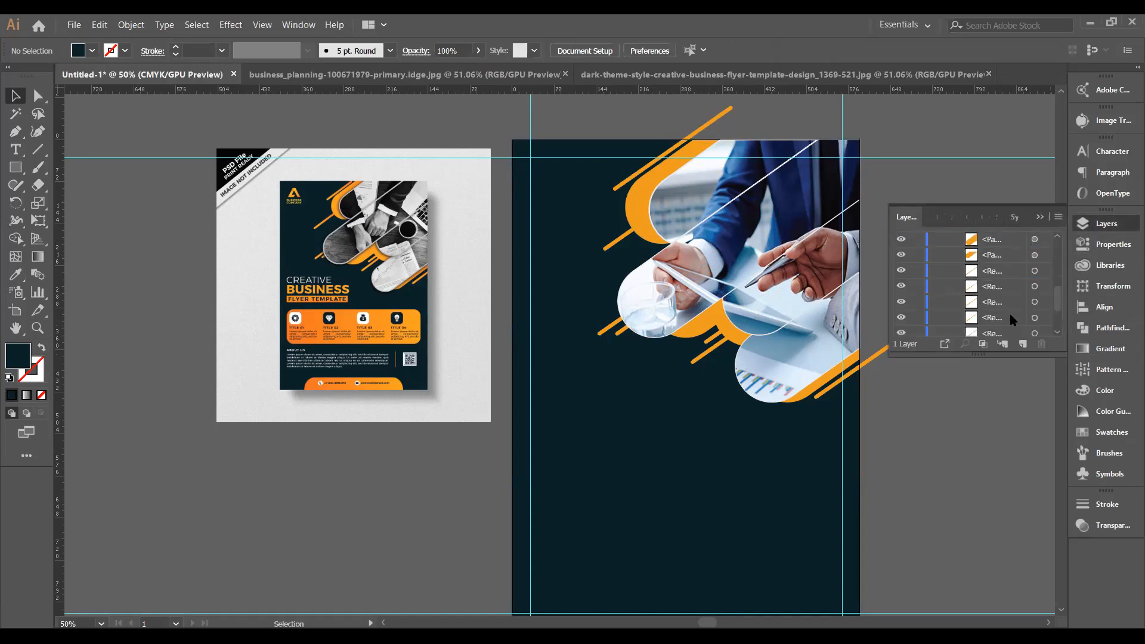
scroll(1009, 311, down, 2)
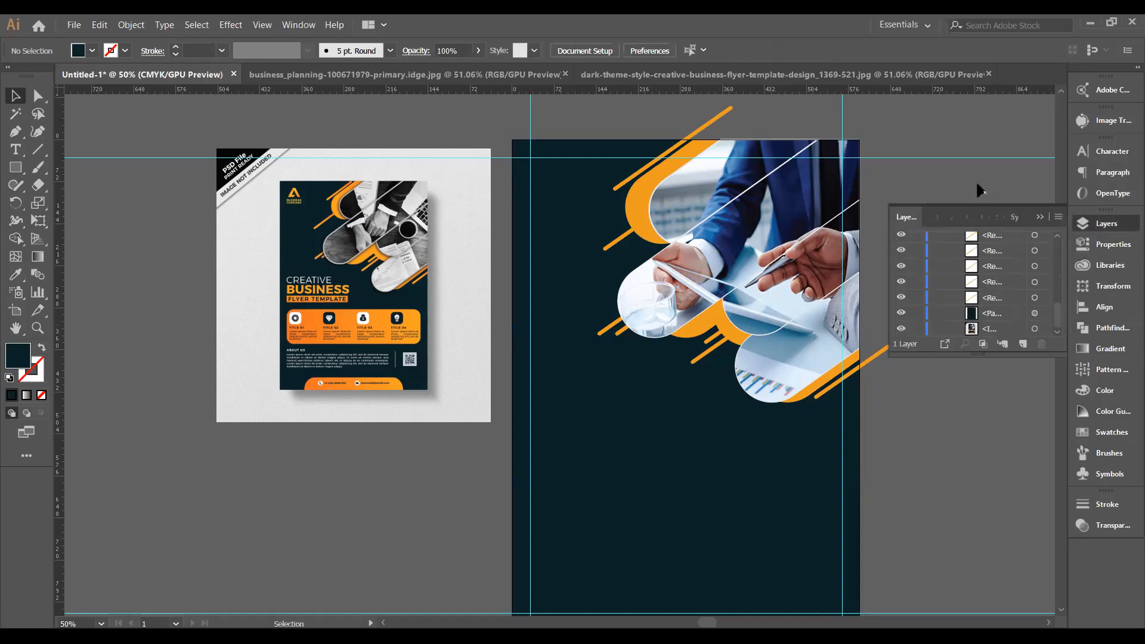
click(1041, 216)
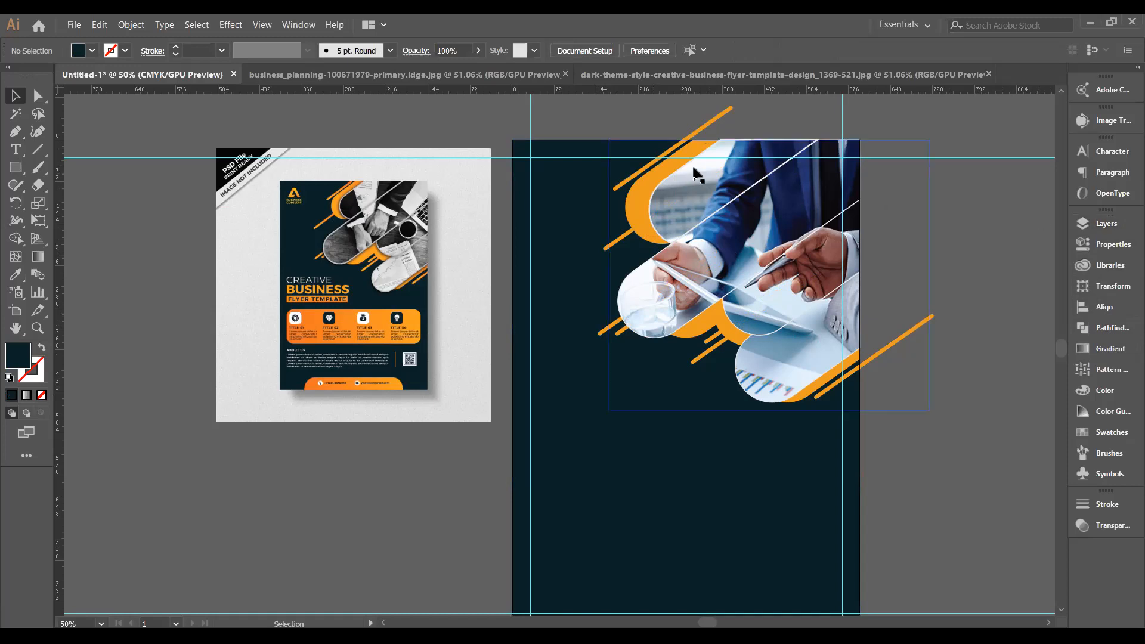
Delete the orange line pieces jutting past the right and top page edges with Shape Builder.
drag(657, 114, 986, 378)
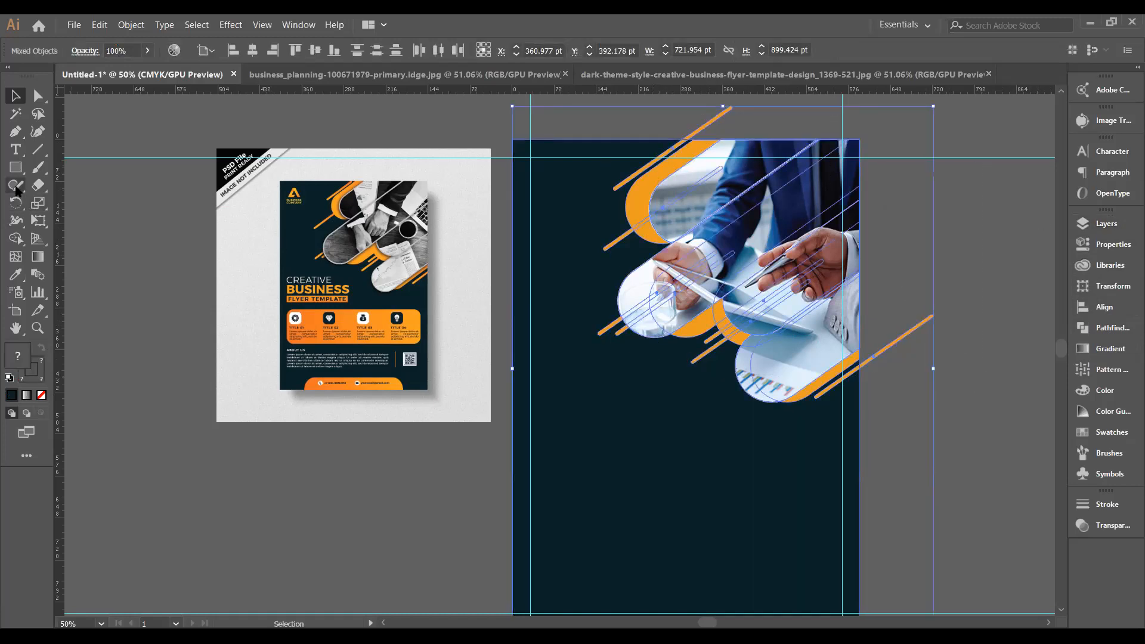
click(16, 239)
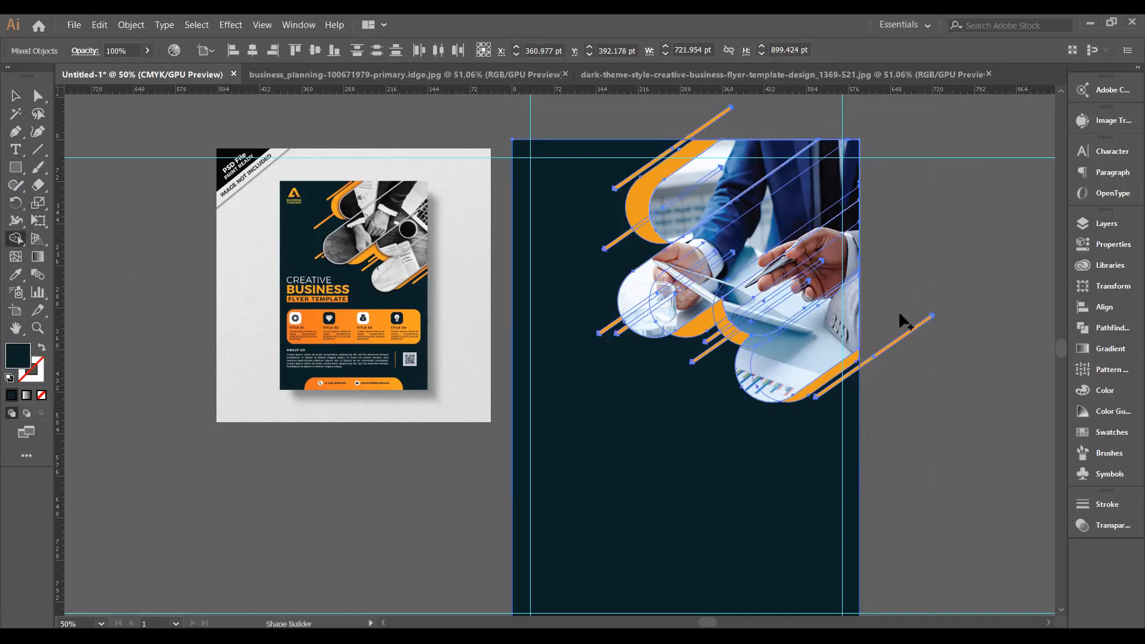
alt+click(894, 338)
alt+click(722, 115)
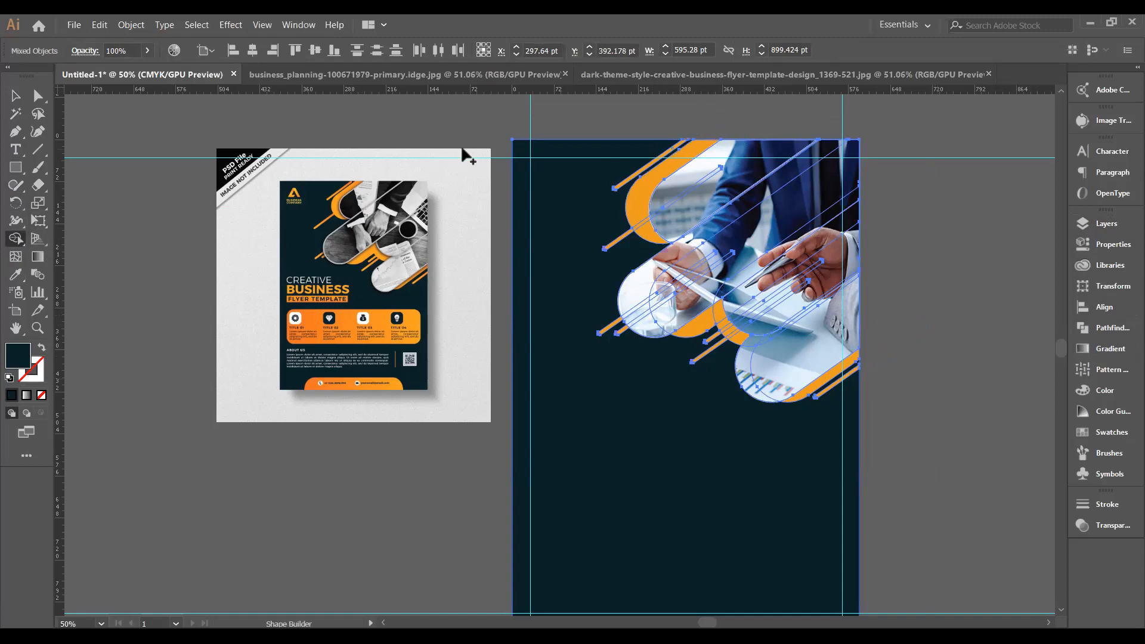
Shift the top-left orange photo shape slightly right into alignment.
key(v)
click(115, 262)
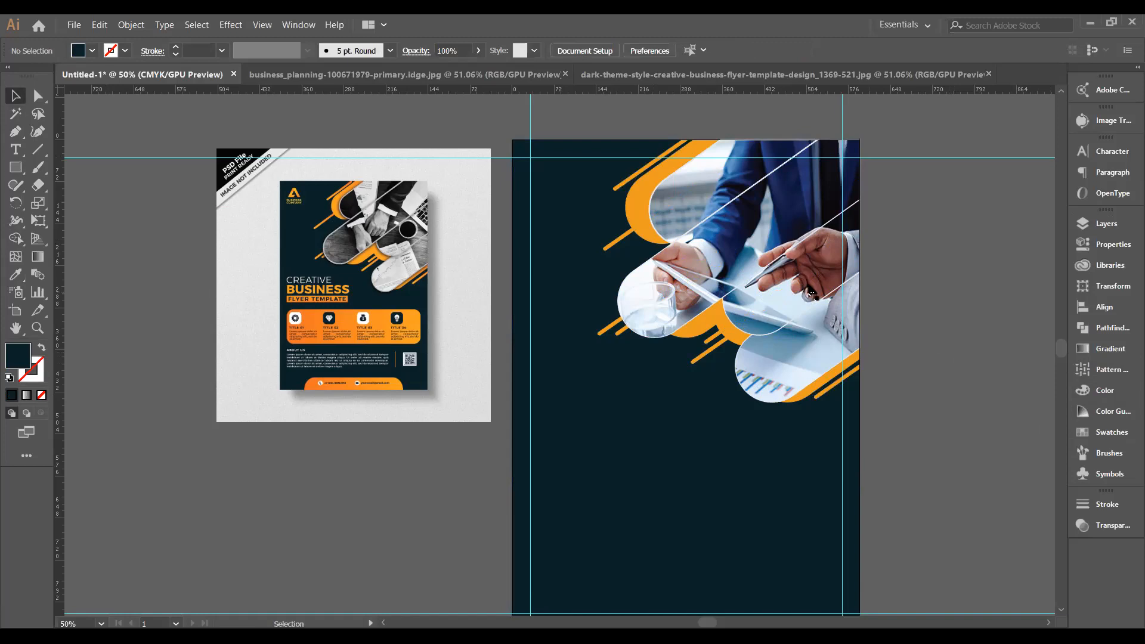
click(647, 232)
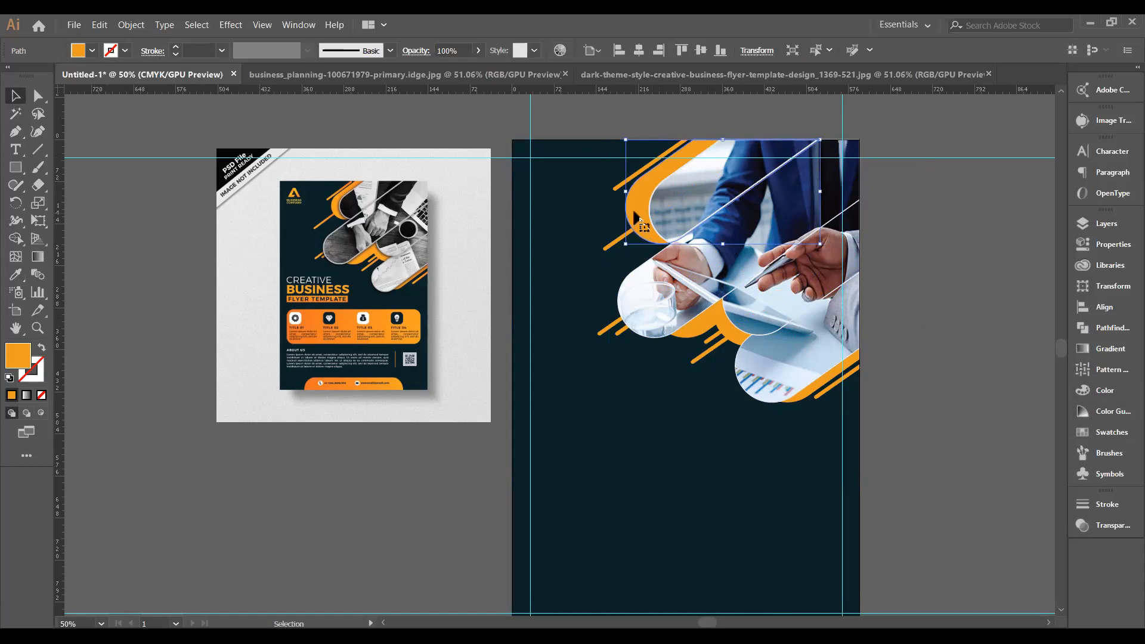
drag(634, 213, 641, 211)
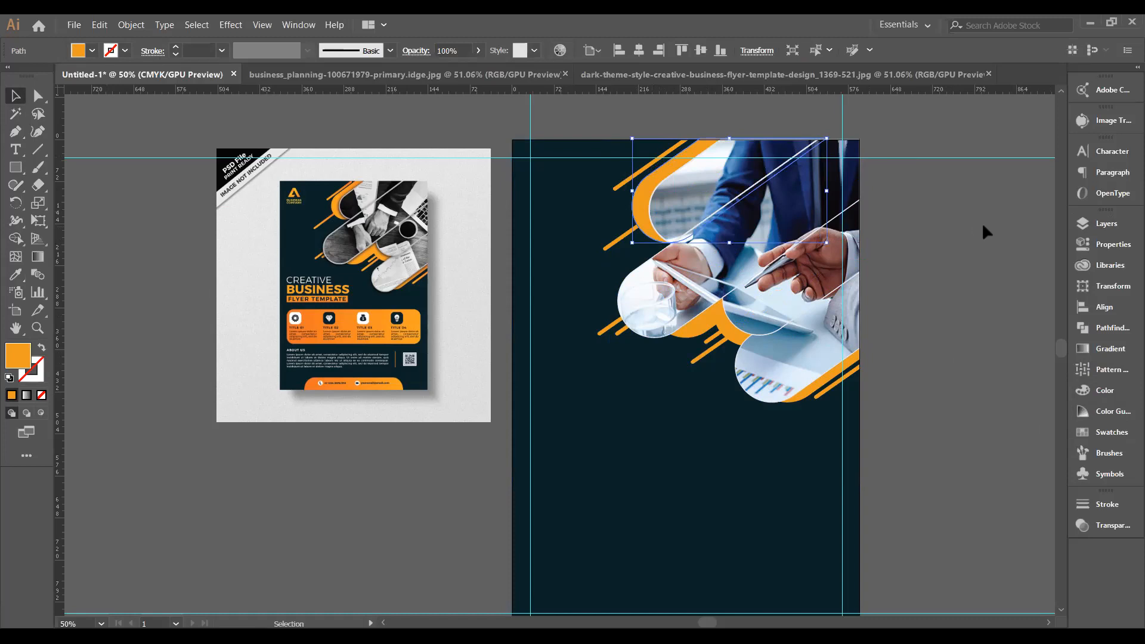
click(945, 236)
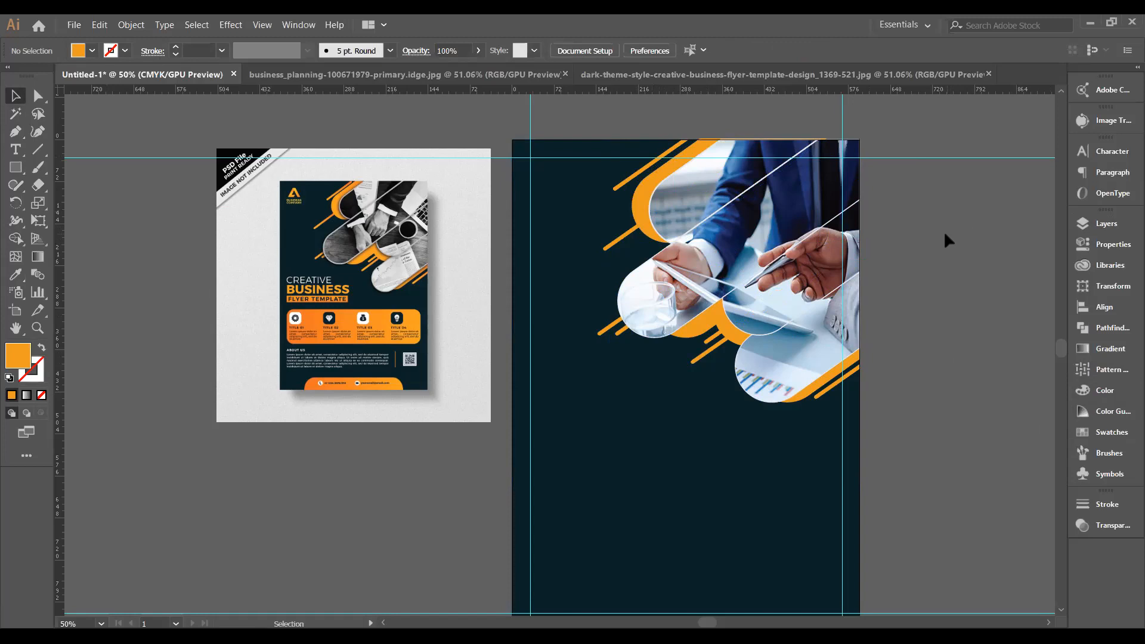
scroll(943, 230, down, 2)
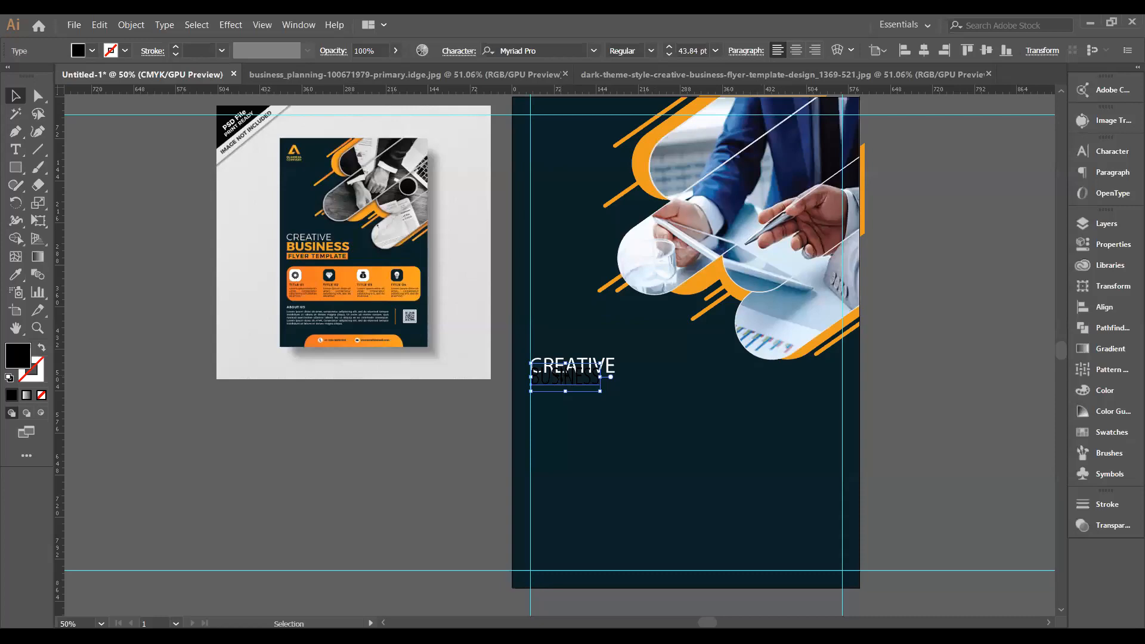
Nudge BUSINESS down until it sits just below CREATIVE.
key(Down)
key(Down)
key(Down)
key(Down)
key(Down)
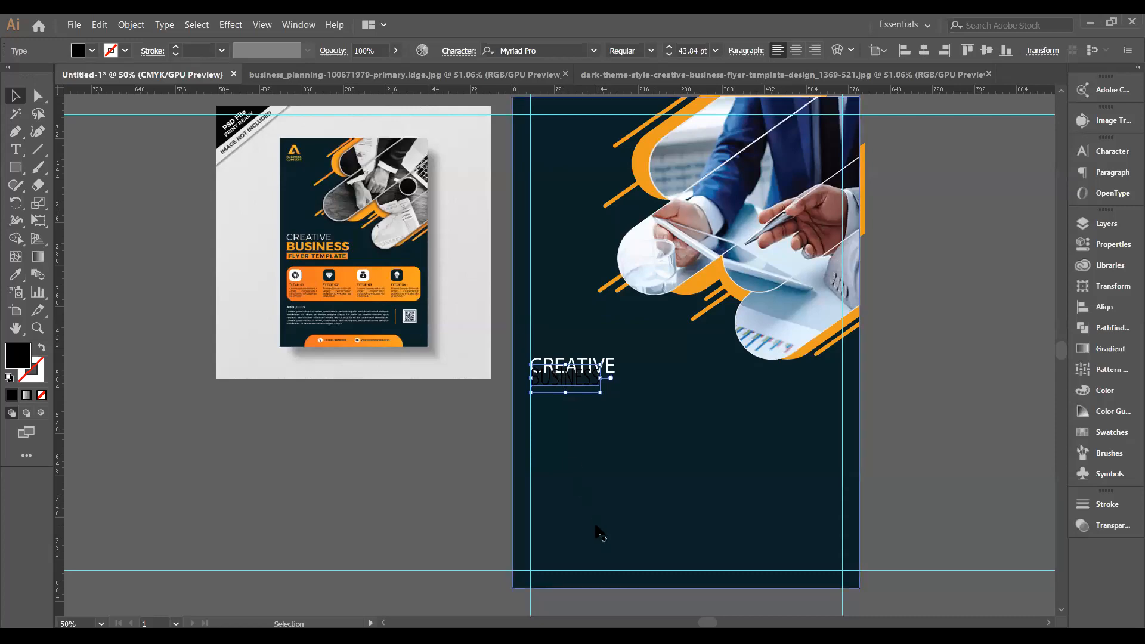
key(Down)
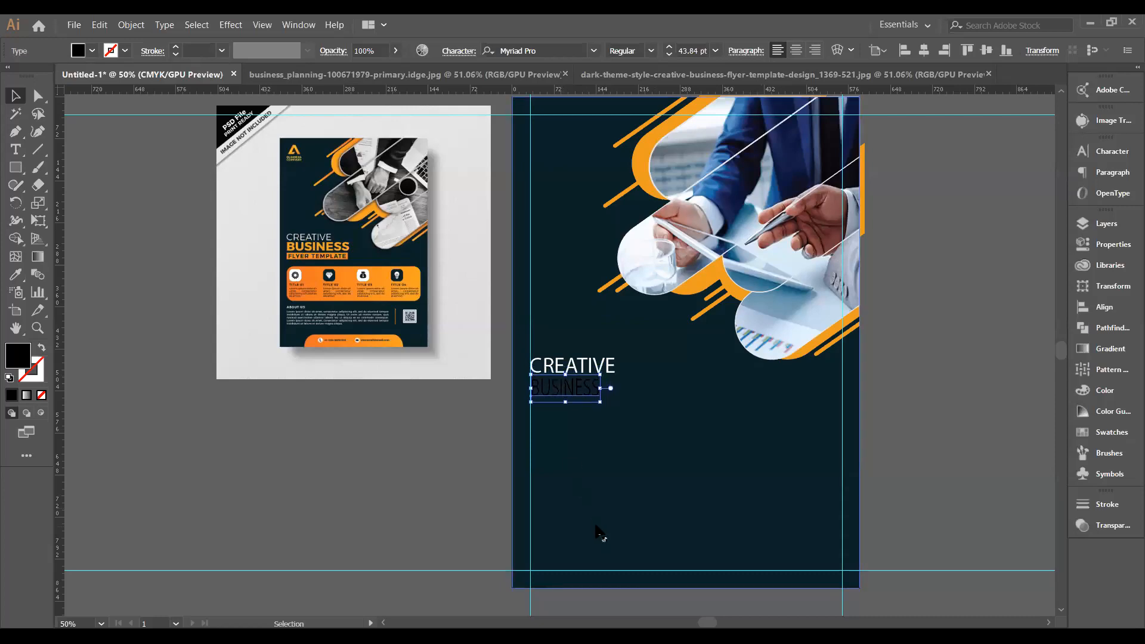
key(Up)
key(Down)
key(Up)
key(Up)
key(Down)
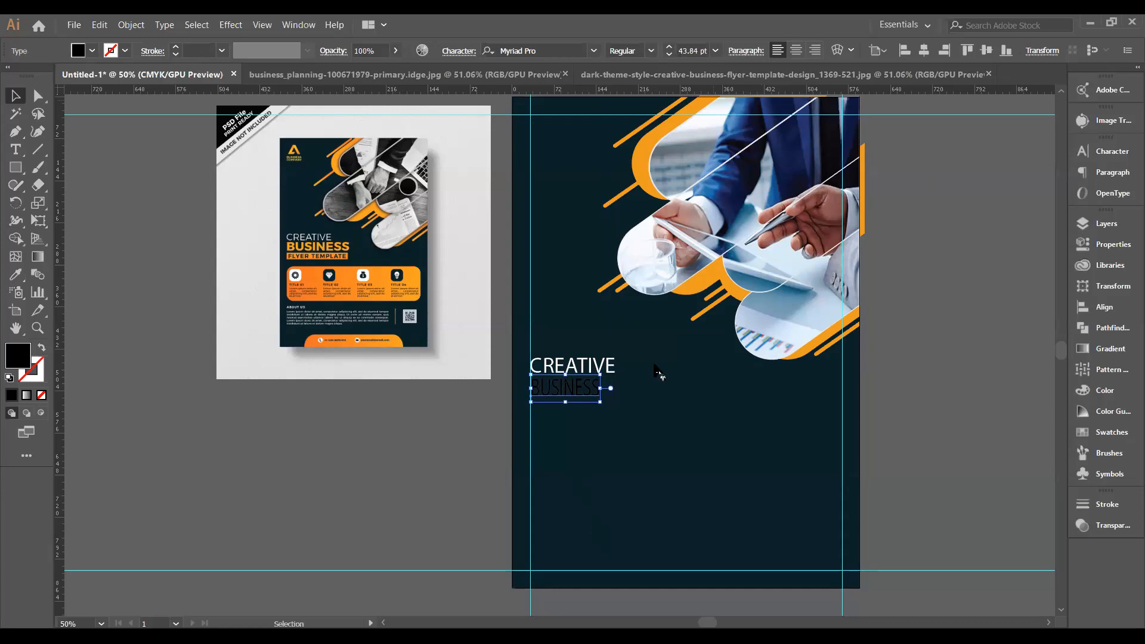
Set CREATIVE to 33 pt and stretch it slightly wider.
click(585, 366)
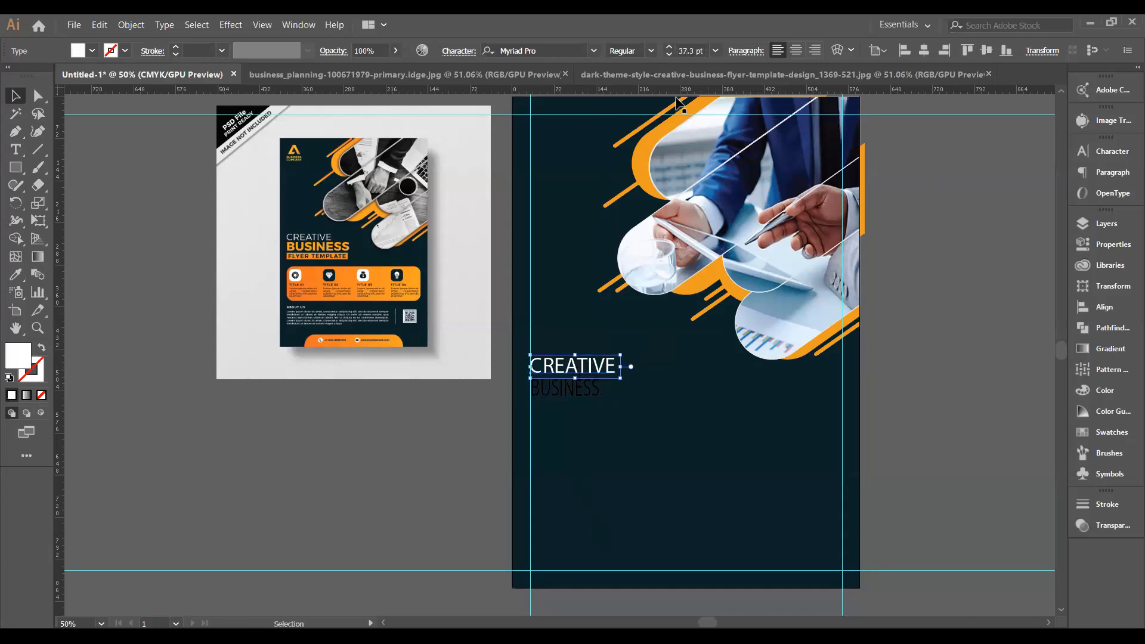
click(669, 54)
click(669, 54)
click(669, 54)
click(669, 47)
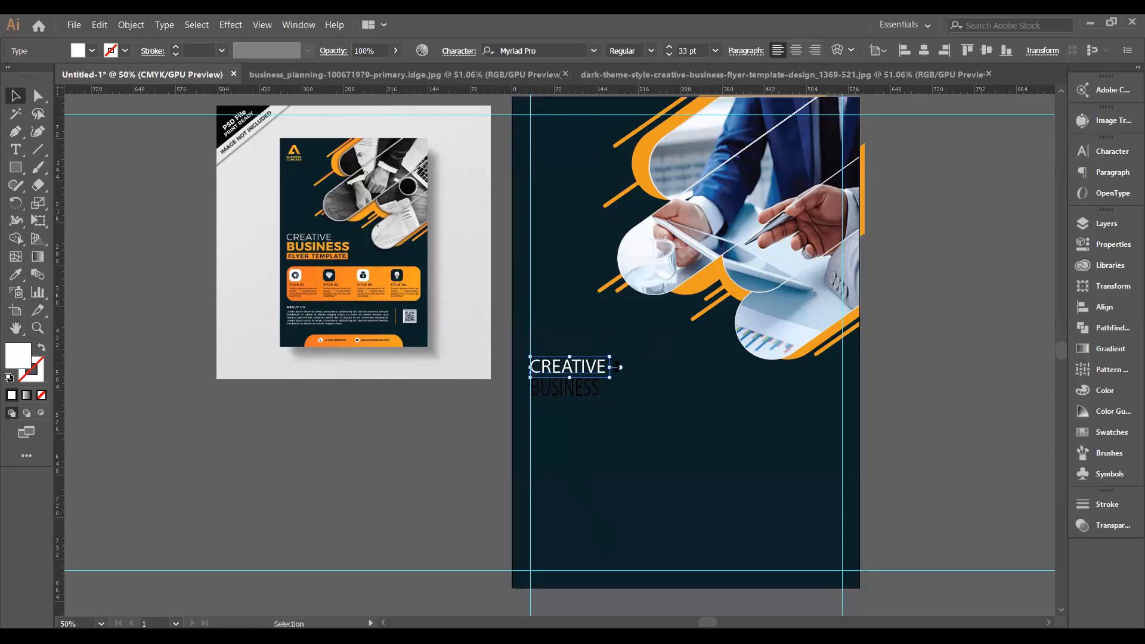
drag(614, 366, 621, 367)
click(790, 337)
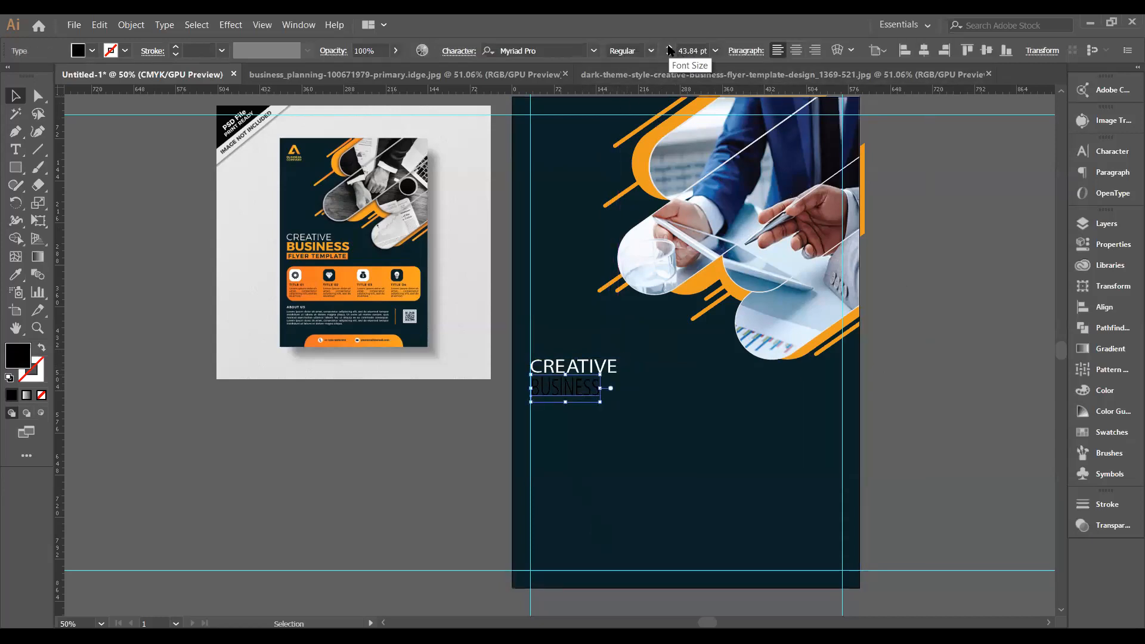
Change the BUSINESS font to Open Sans ExtraBold.
click(595, 52)
click(595, 51)
text(o)
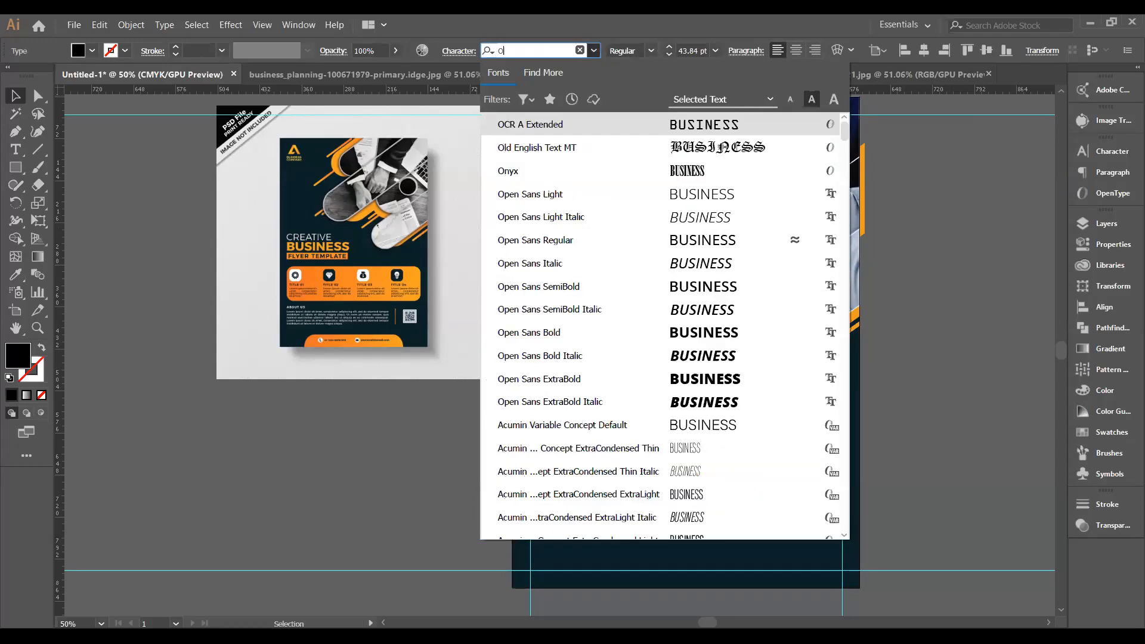
text(PEN SA)
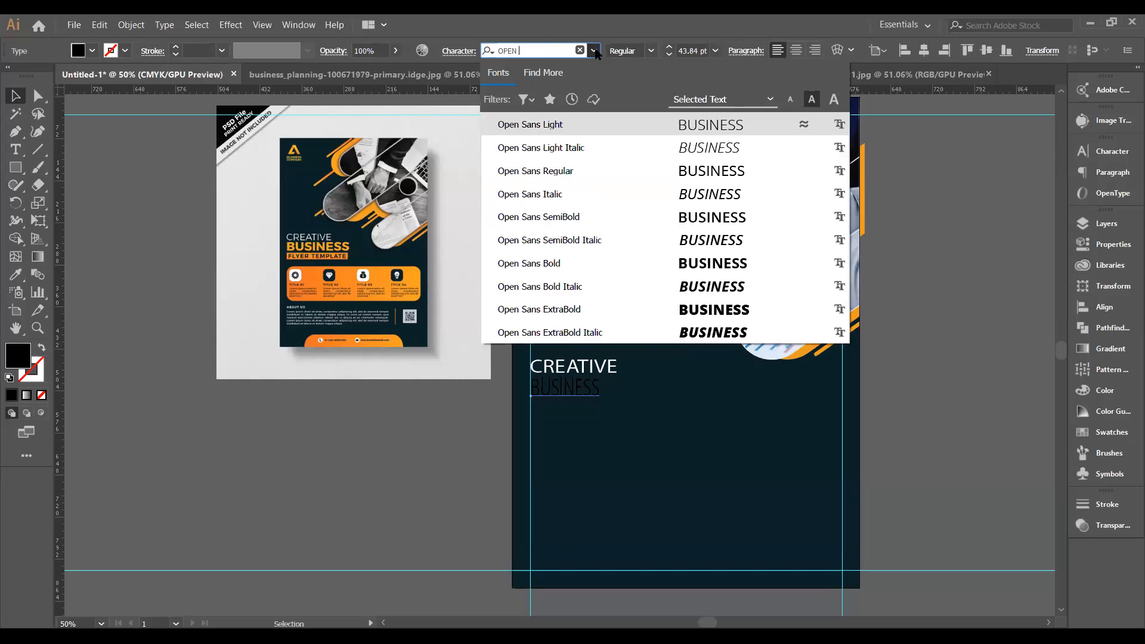
click(707, 318)
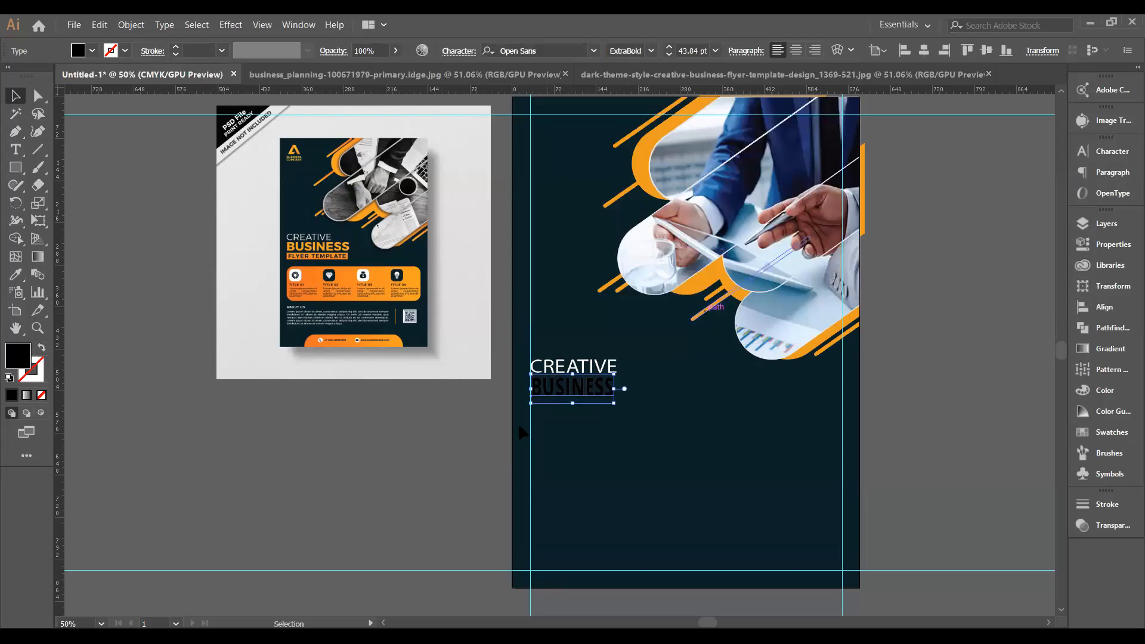
Try white, black and the orange gradient as the BUSINESS fill.
click(93, 52)
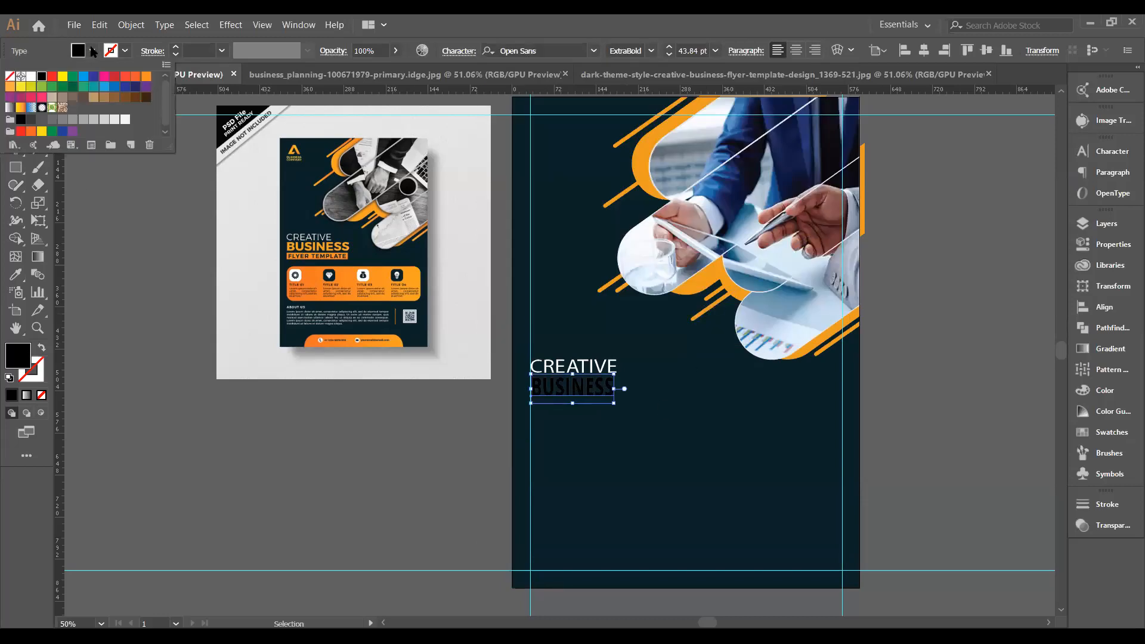
click(31, 77)
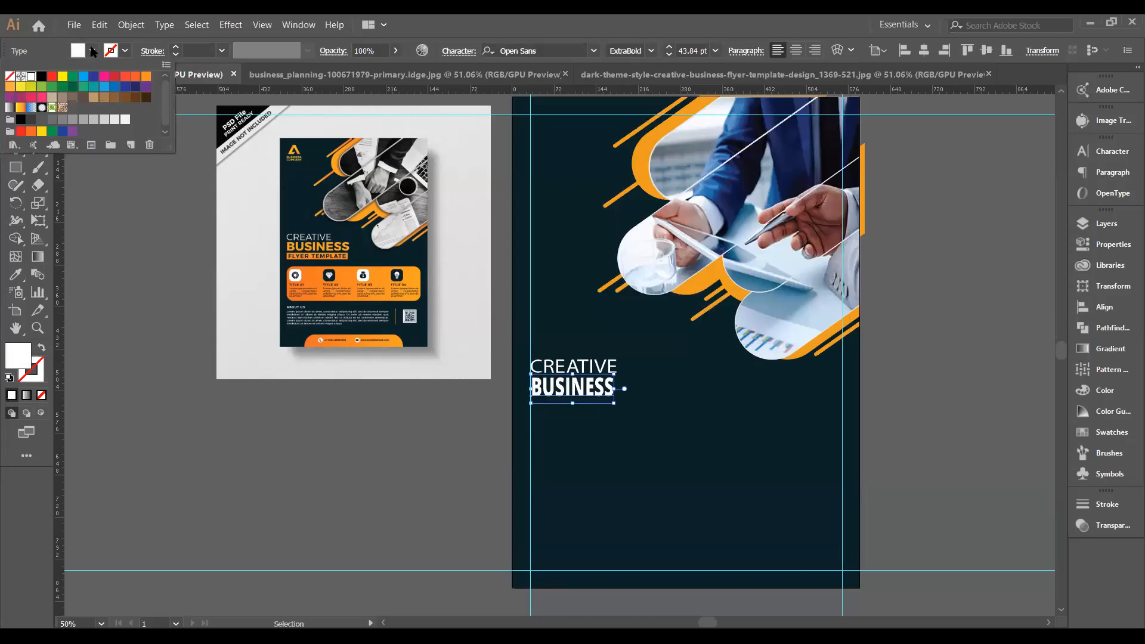
click(42, 76)
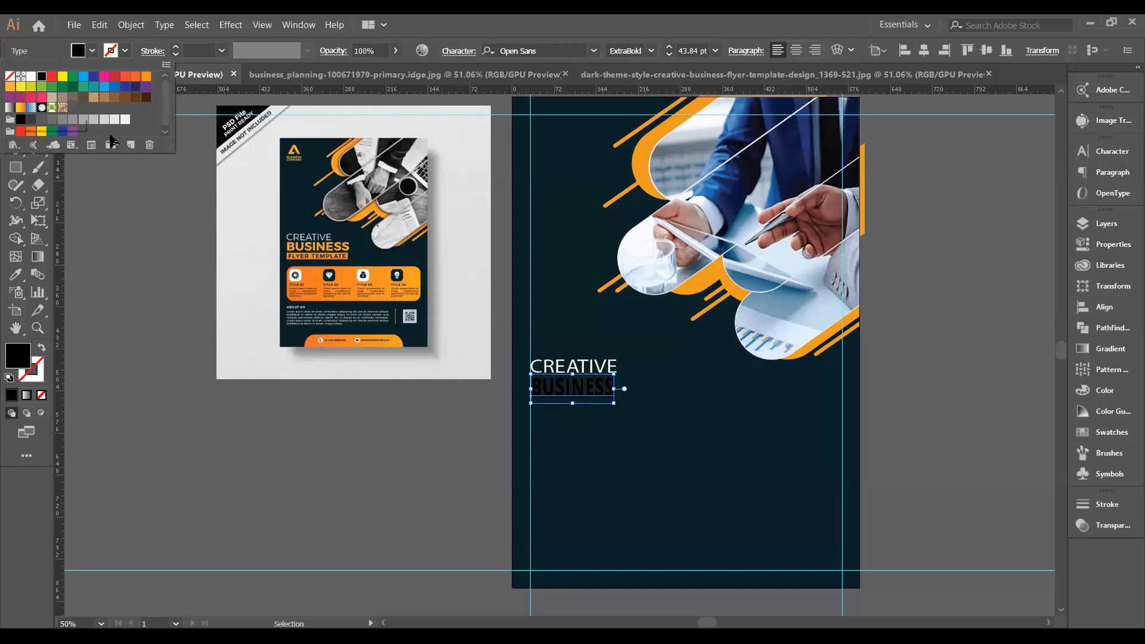
click(21, 107)
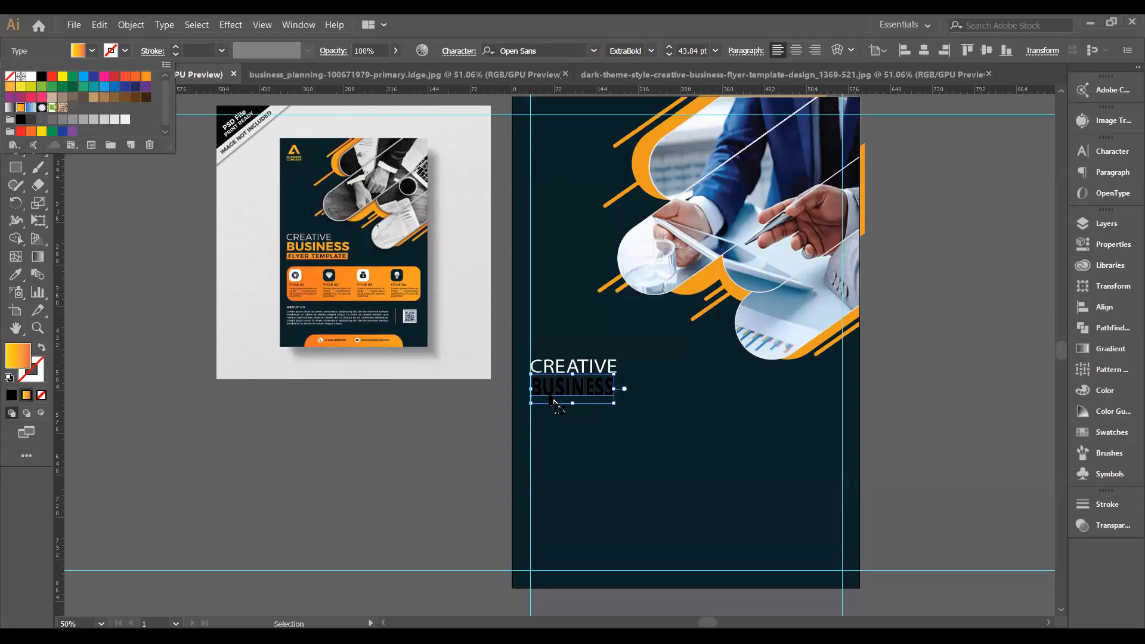
key(Escape)
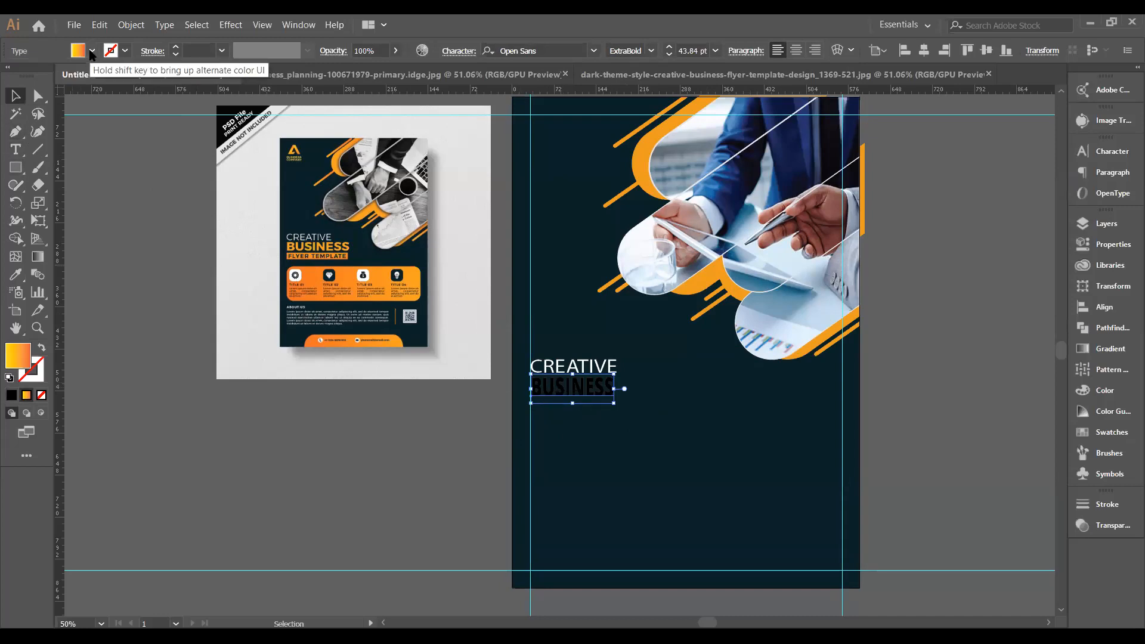
Fill BUSINESS with a flat orange swatch and preview it deselected.
click(73, 163)
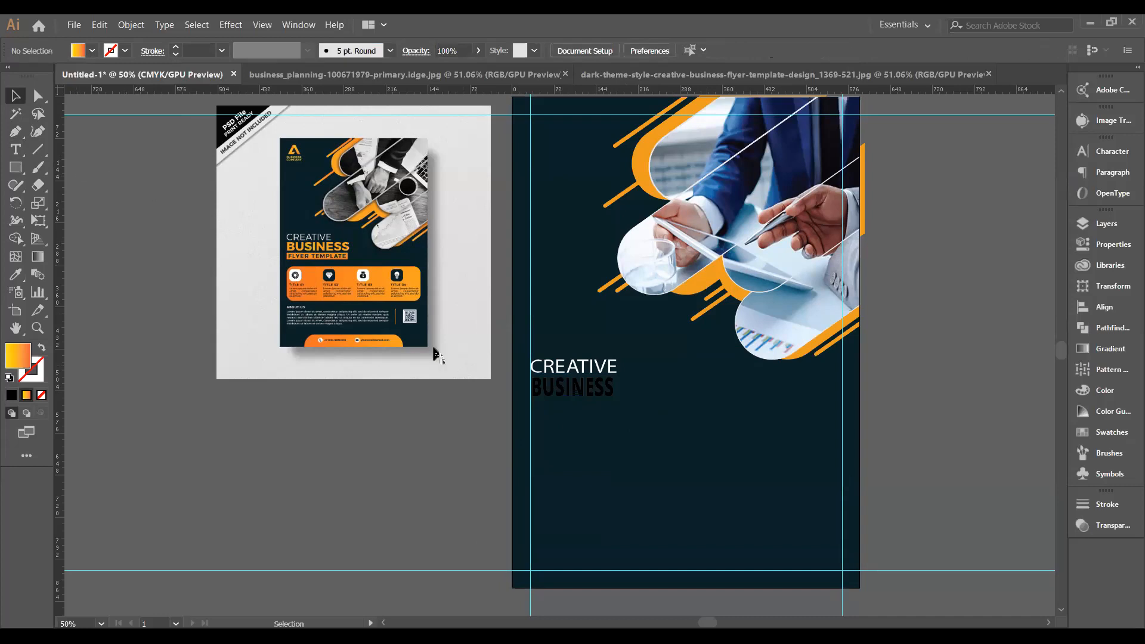
click(569, 394)
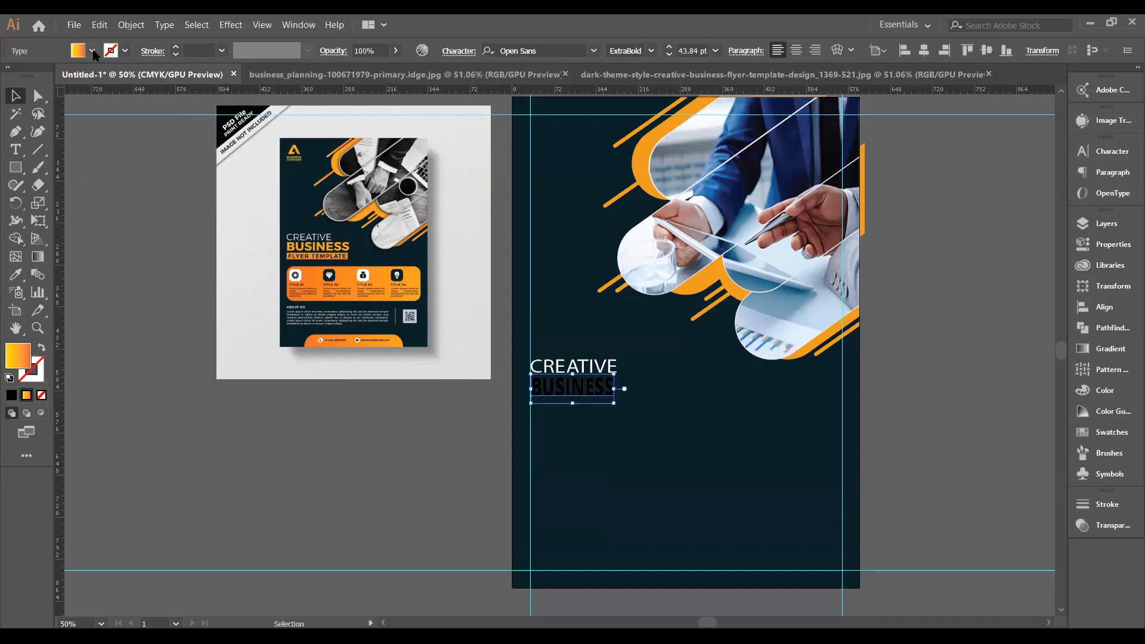
click(93, 52)
click(10, 87)
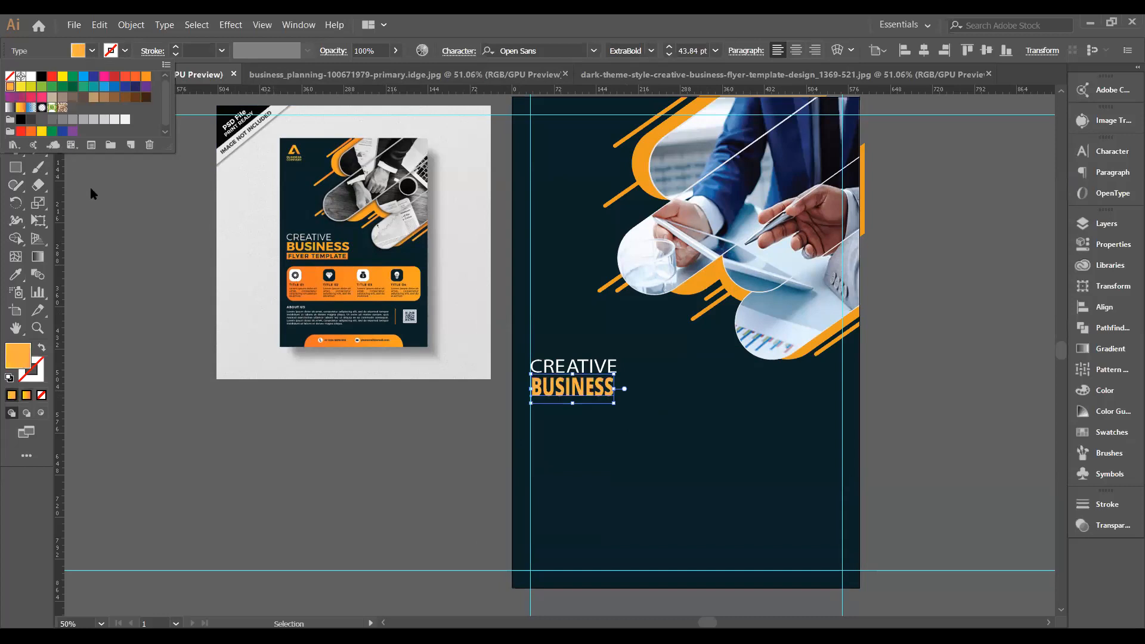
click(123, 300)
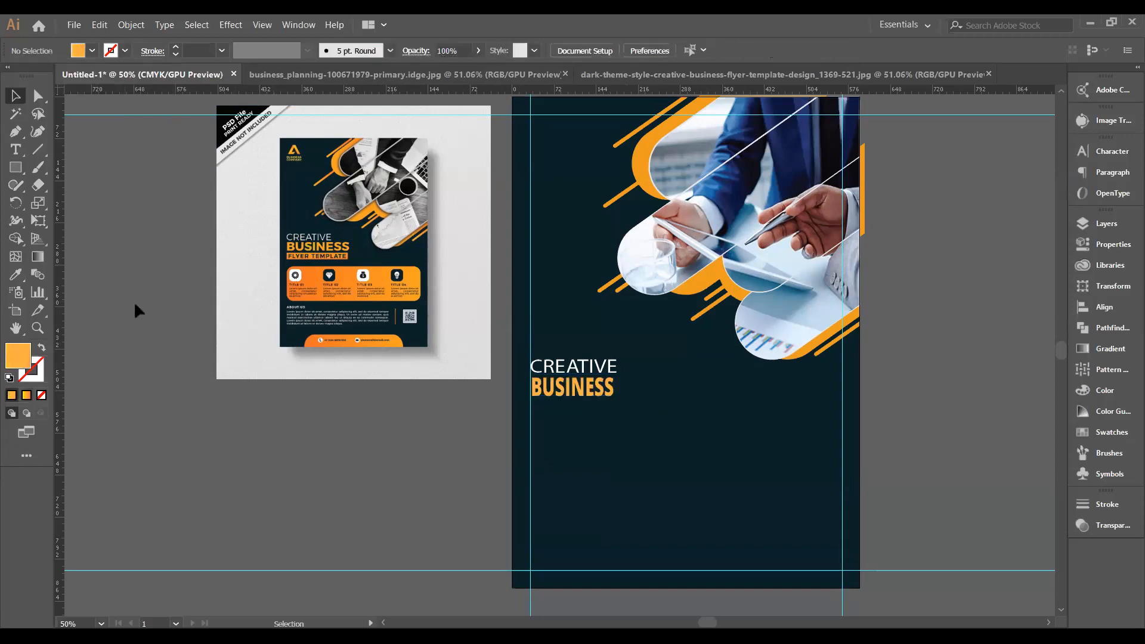
click(556, 389)
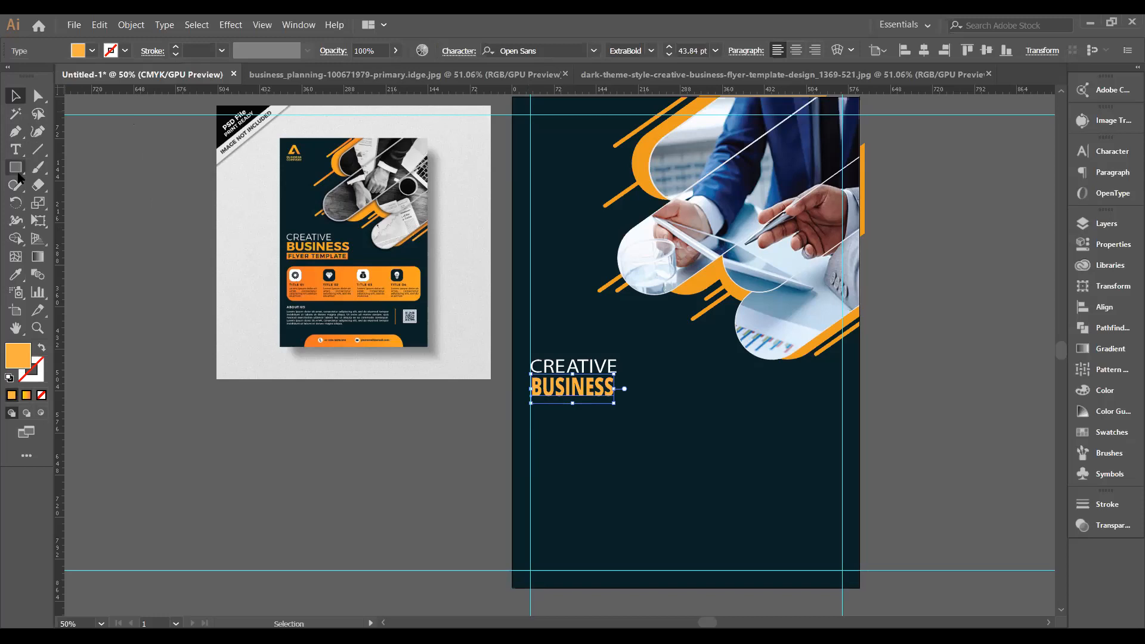
Eyedrop the reference flyer's orange onto BUSINESS and stretch it to about 197 pt wide.
click(16, 274)
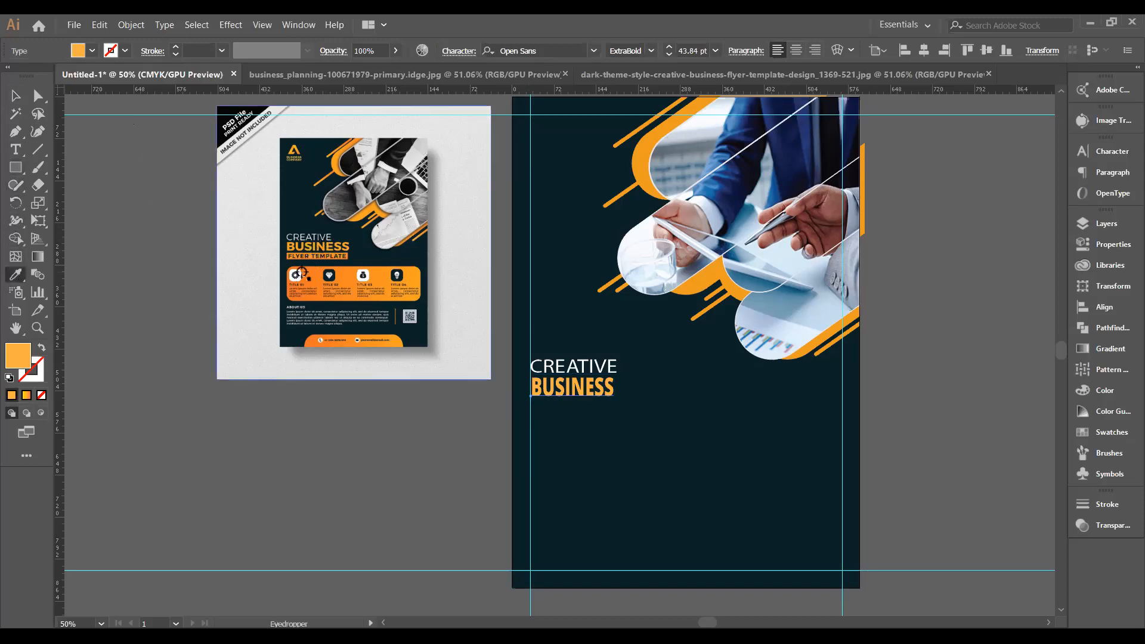
click(310, 238)
key(v)
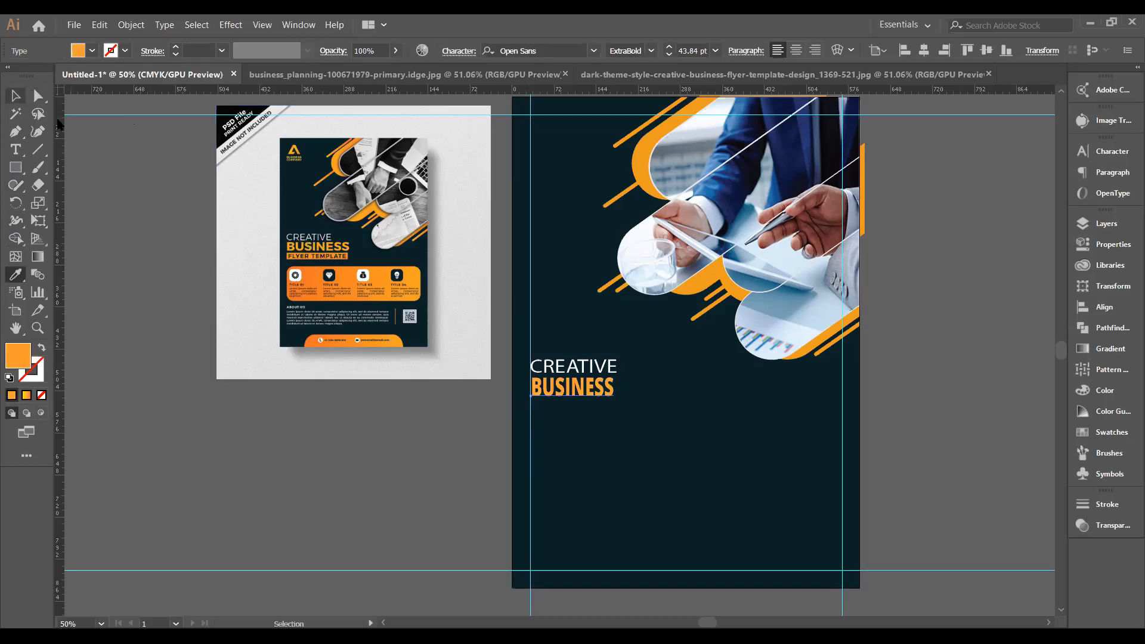
click(223, 383)
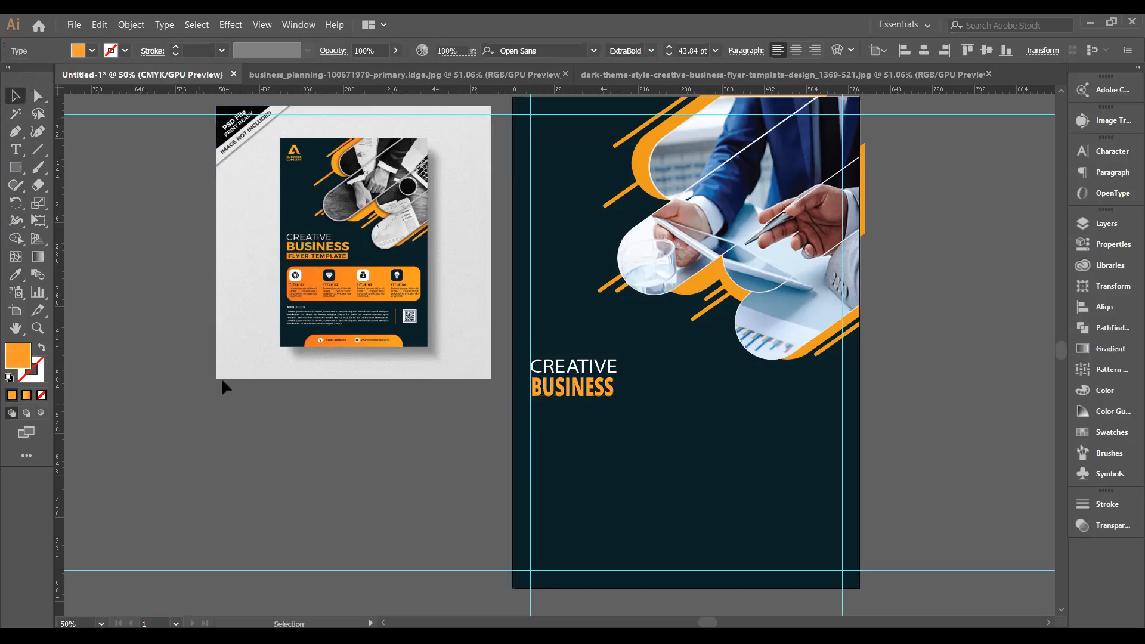
click(592, 398)
drag(616, 389, 651, 388)
click(459, 432)
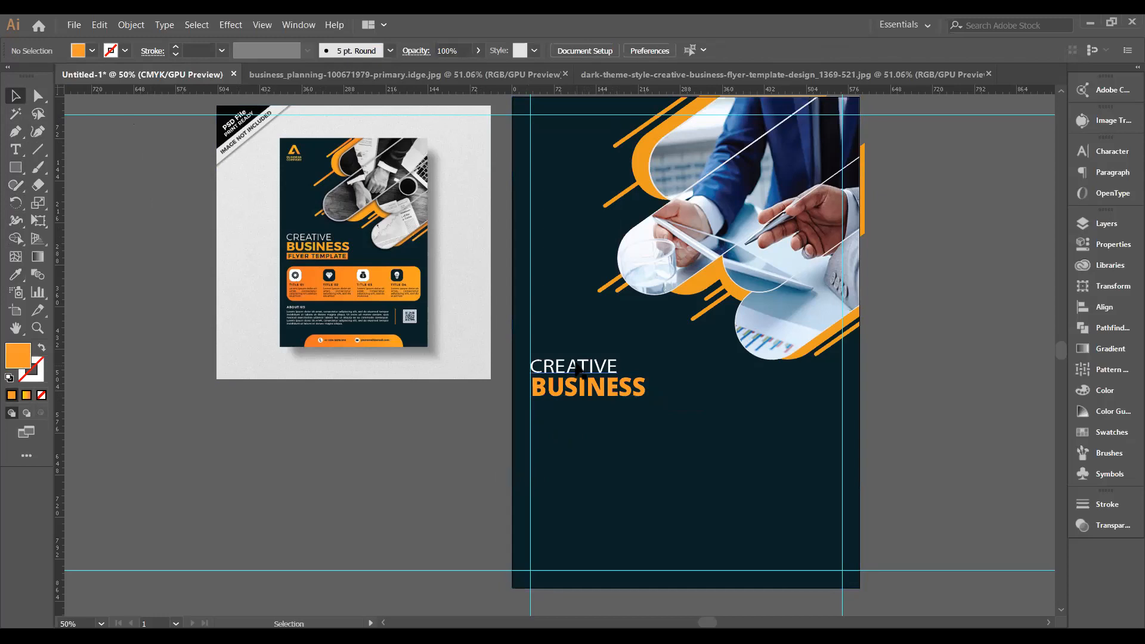
Draw a thin orange rectangle about 203 pt wide directly under BUSINESS.
click(17, 169)
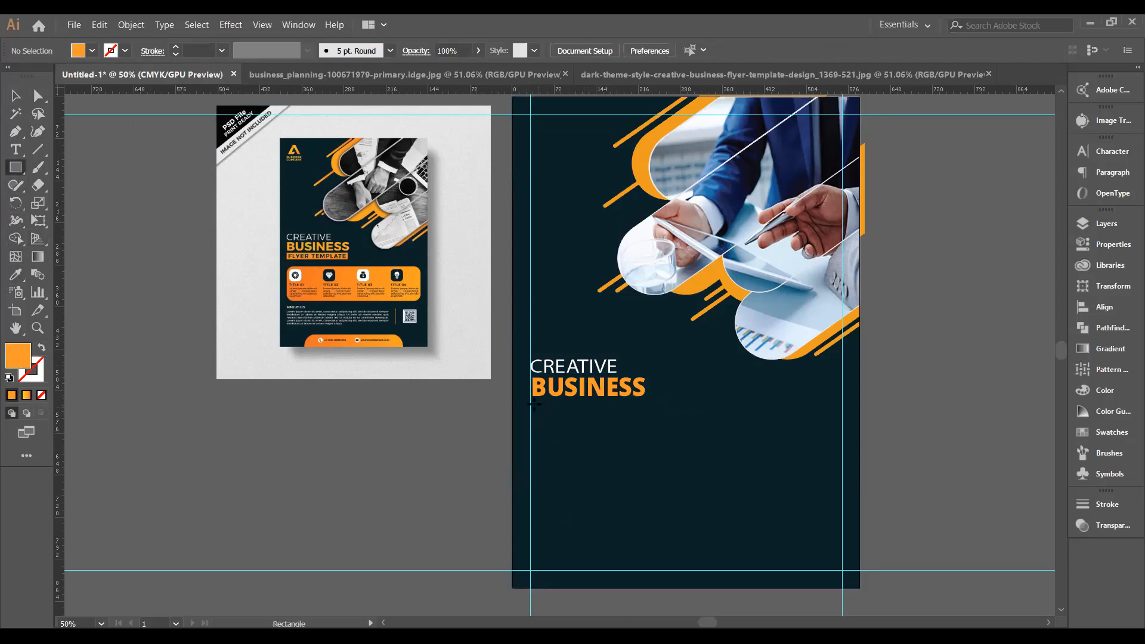
drag(530, 404, 648, 422)
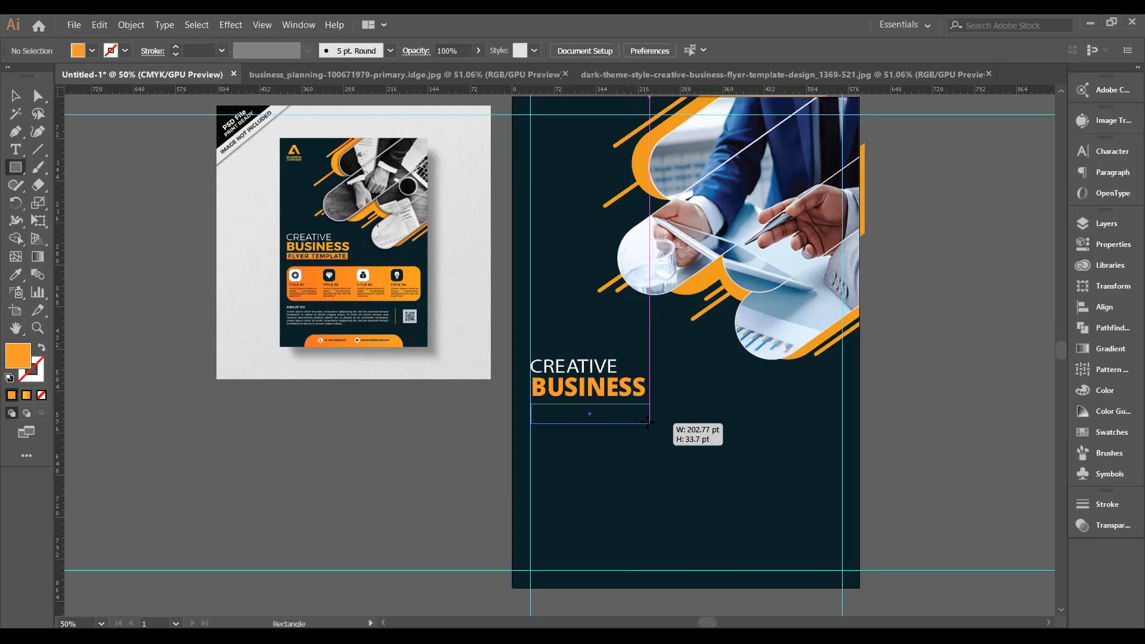
drag(647, 422, 648, 420)
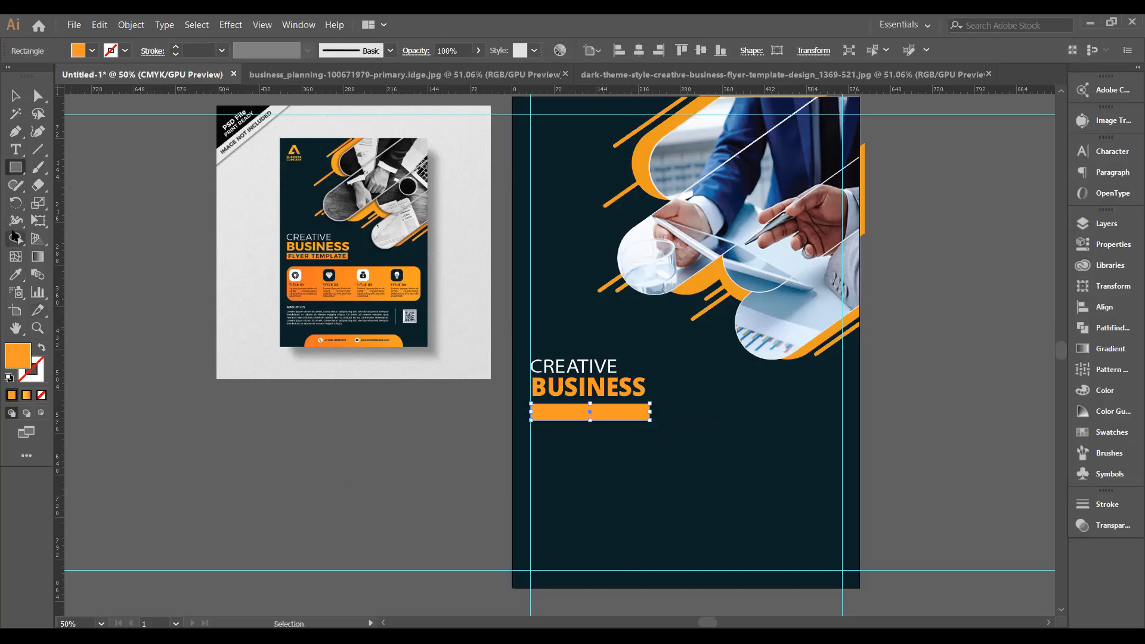
click(16, 95)
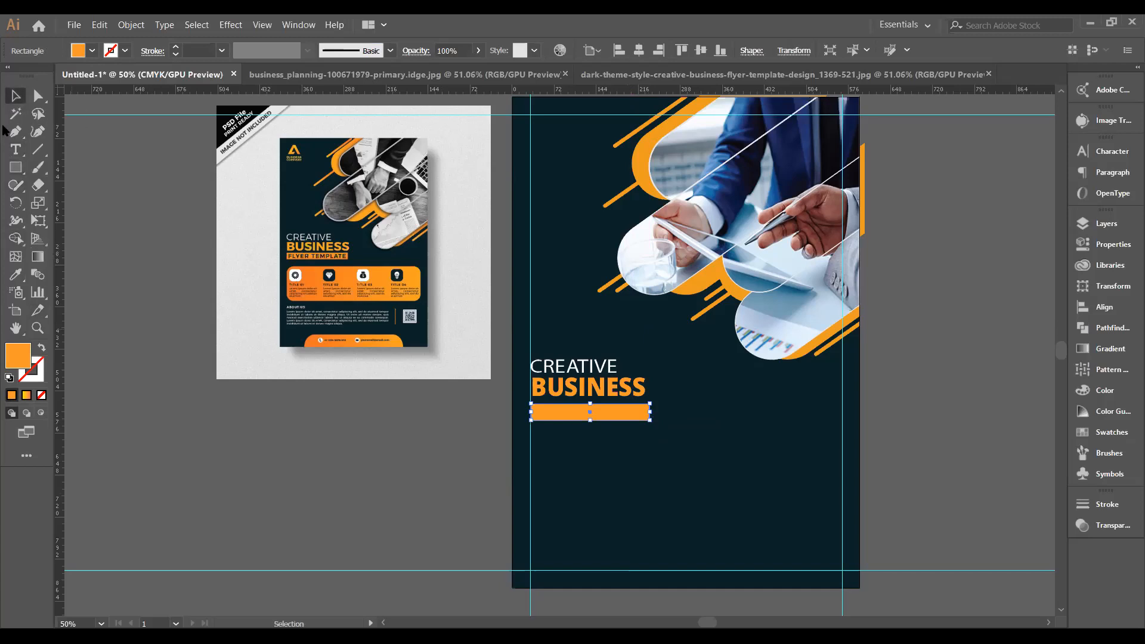
click(114, 317)
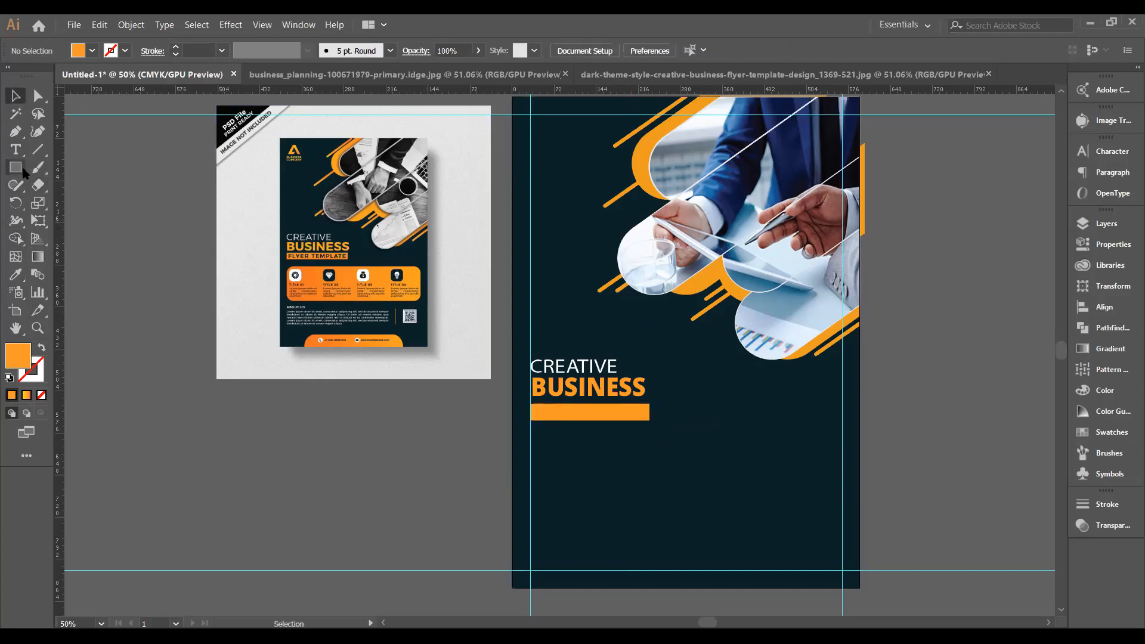
Type FLYER TEMPLATE, scale it to about 24.59 pt and fit it onto the orange bar.
click(16, 151)
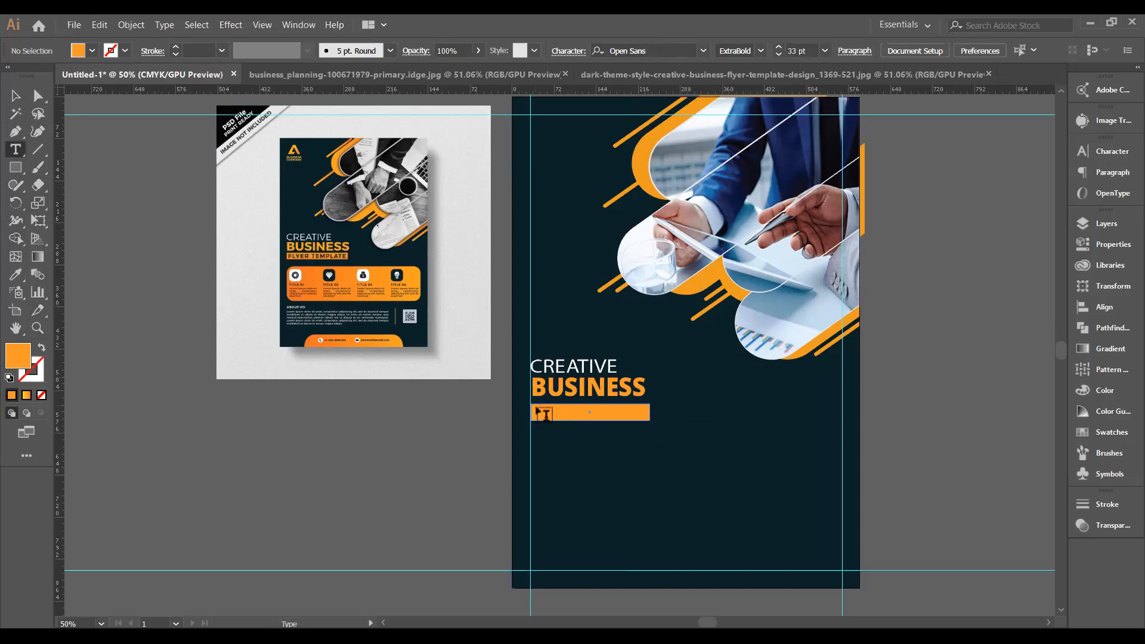
click(580, 474)
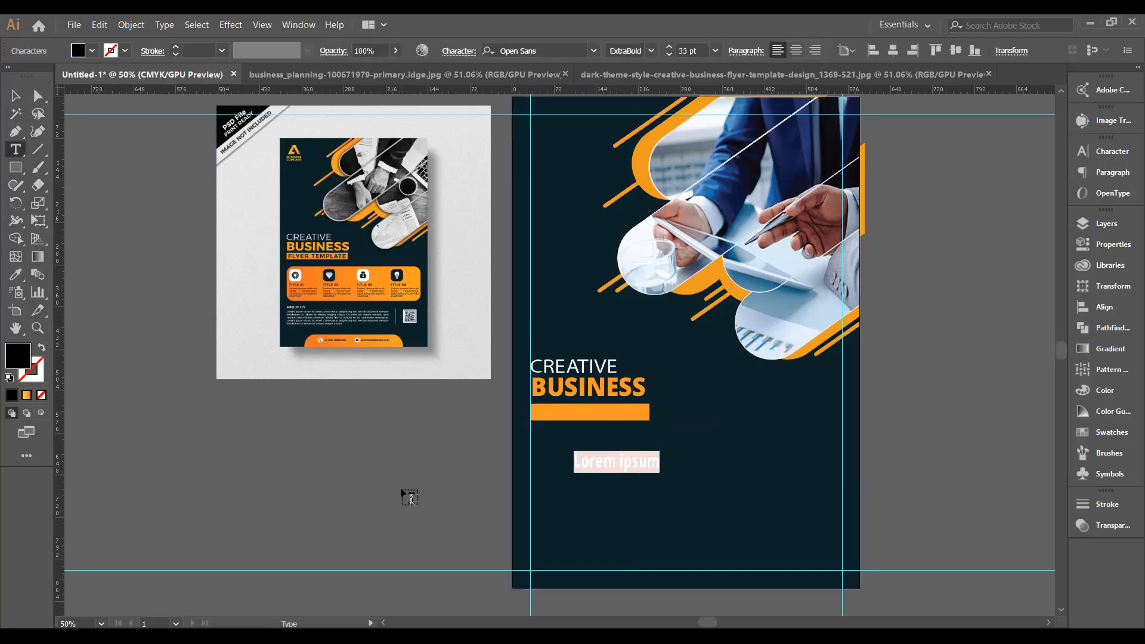
text(FLY)
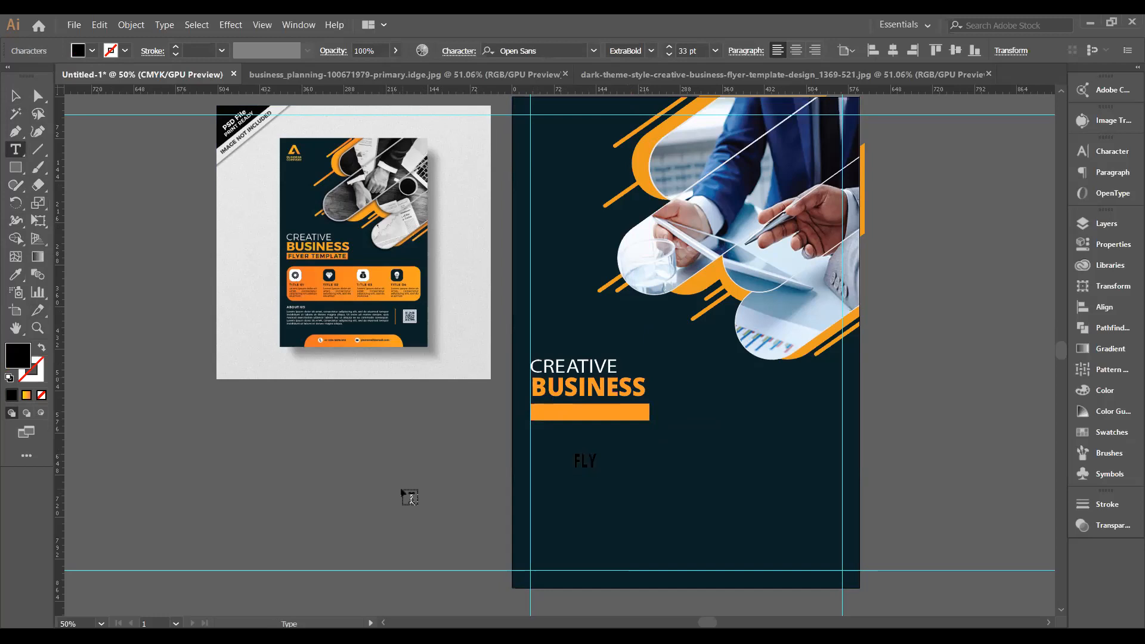
text(ER TEMPLATE)
click(16, 95)
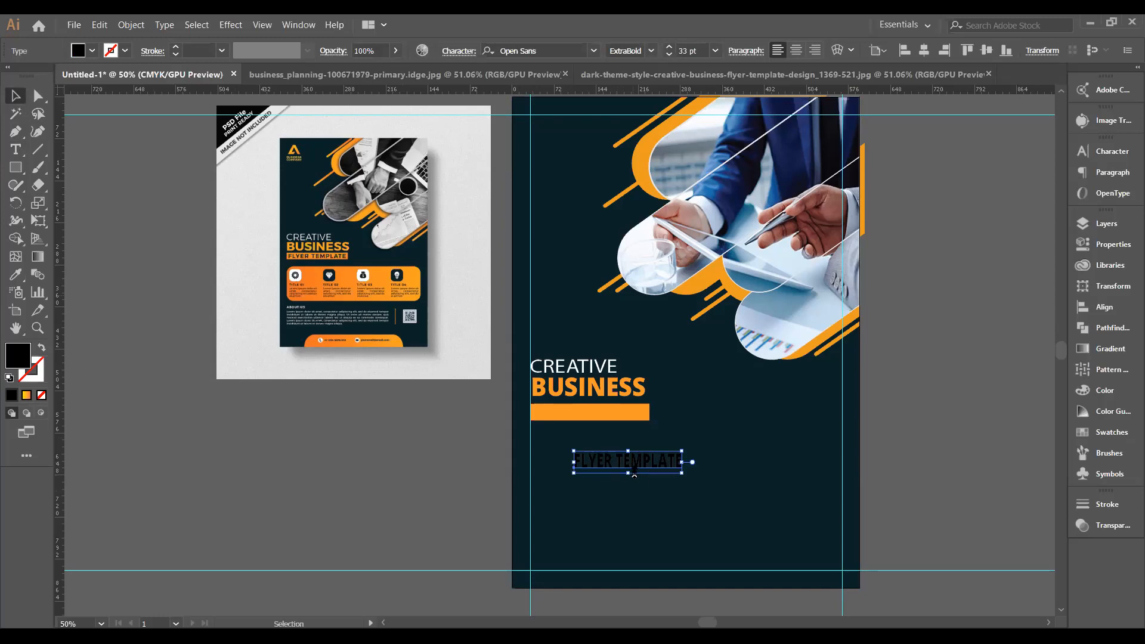
drag(629, 473, 586, 417)
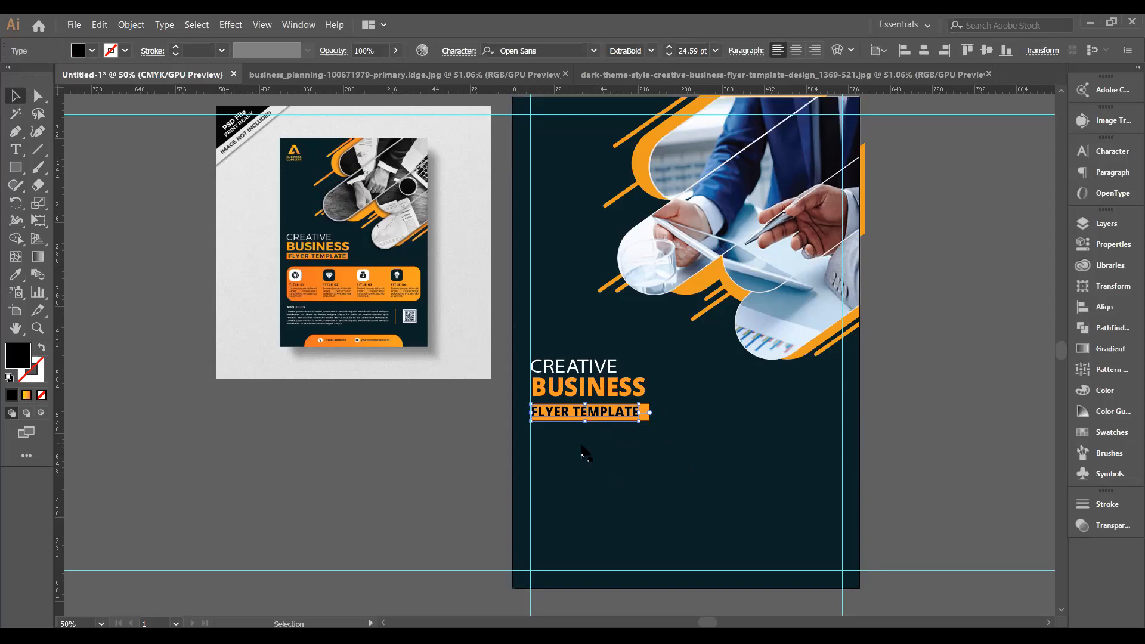
drag(641, 412, 644, 411)
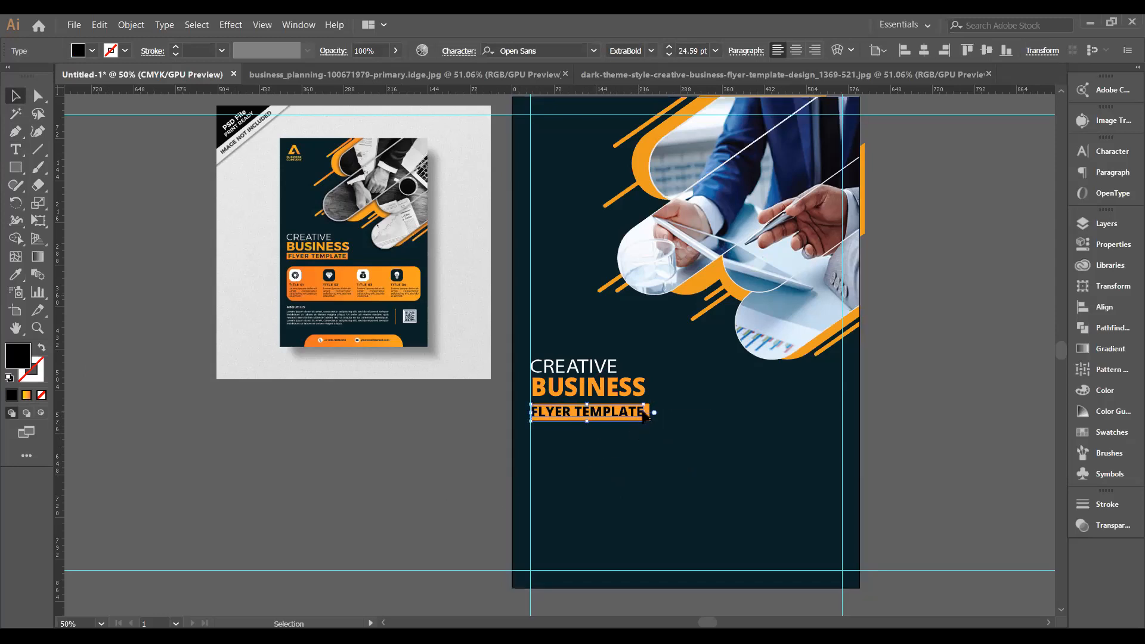
Make FLYER TEMPLATE Bold and switch CREATIVE to Open Sans SemiBold.
click(652, 51)
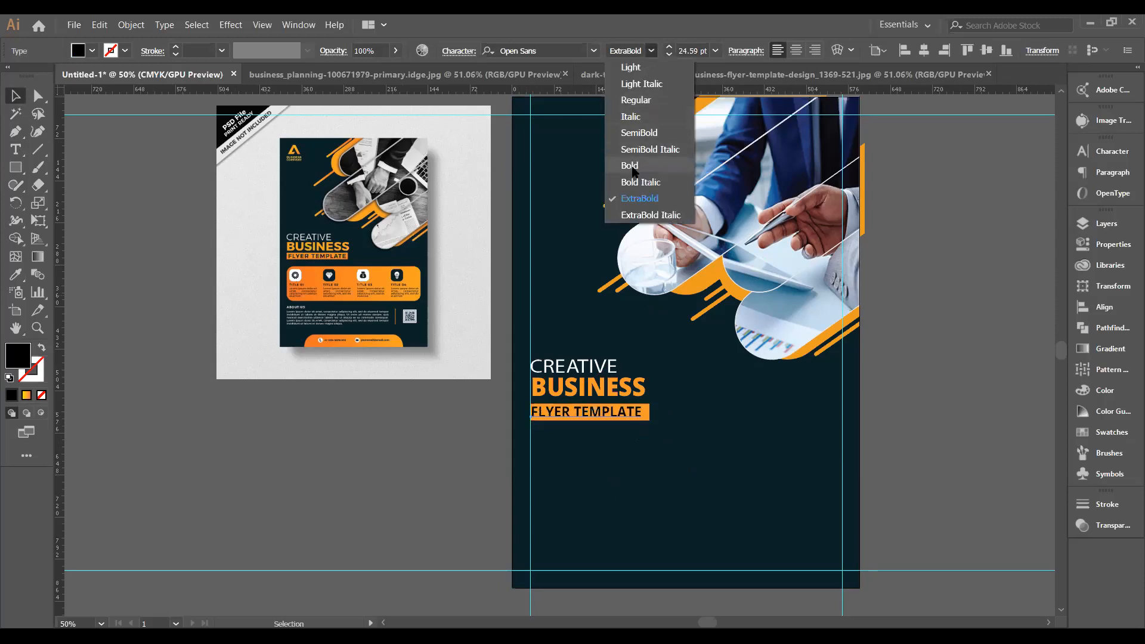
click(633, 167)
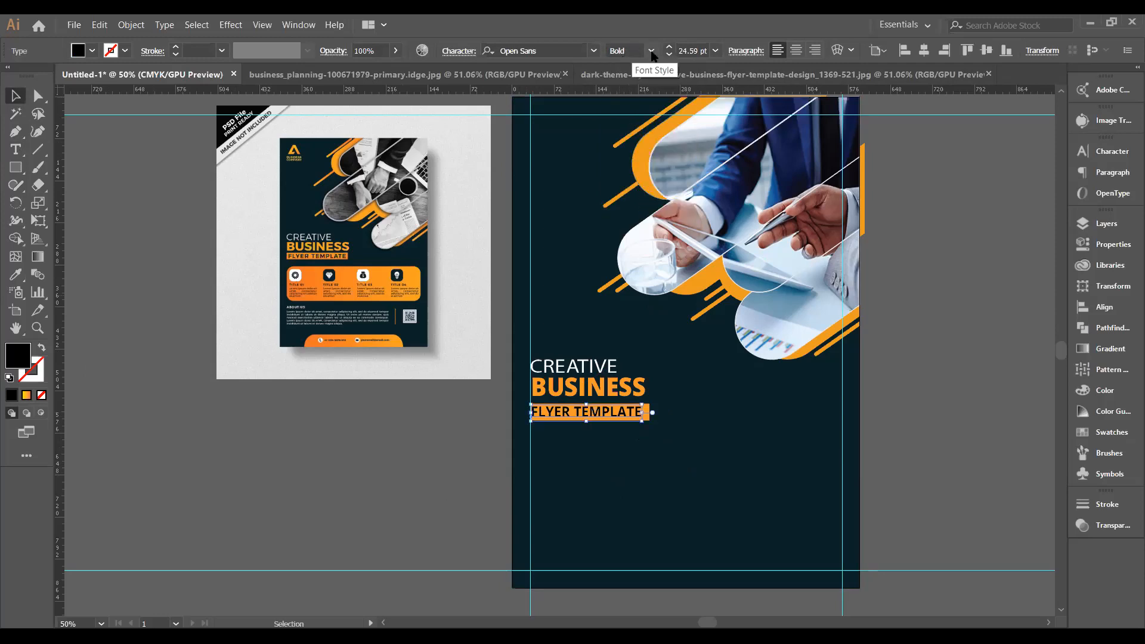
click(595, 371)
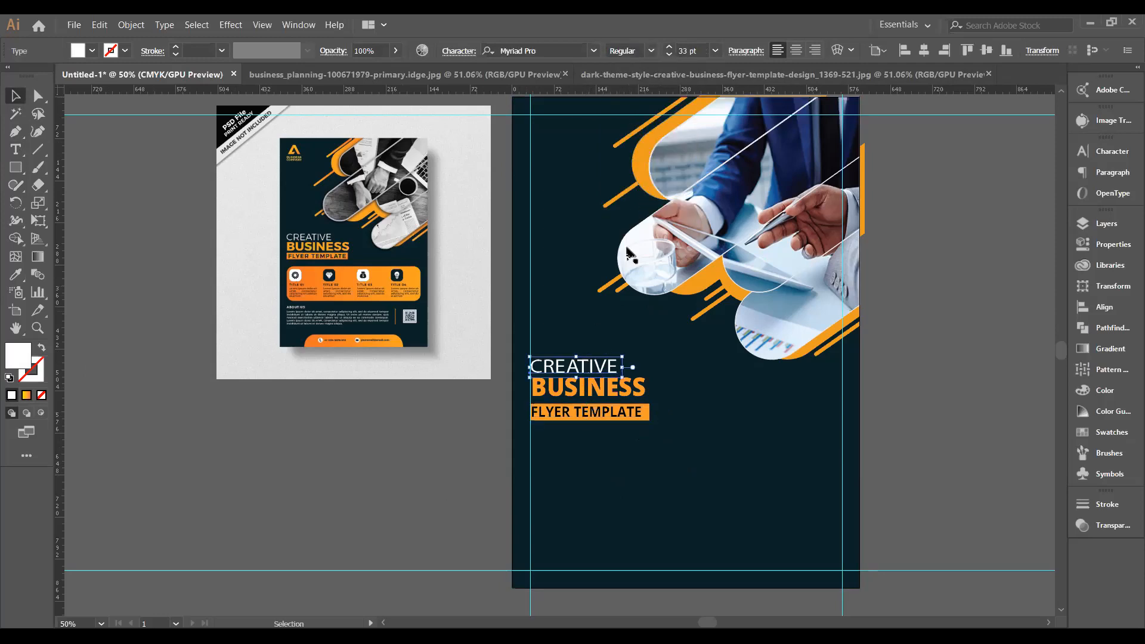
click(651, 52)
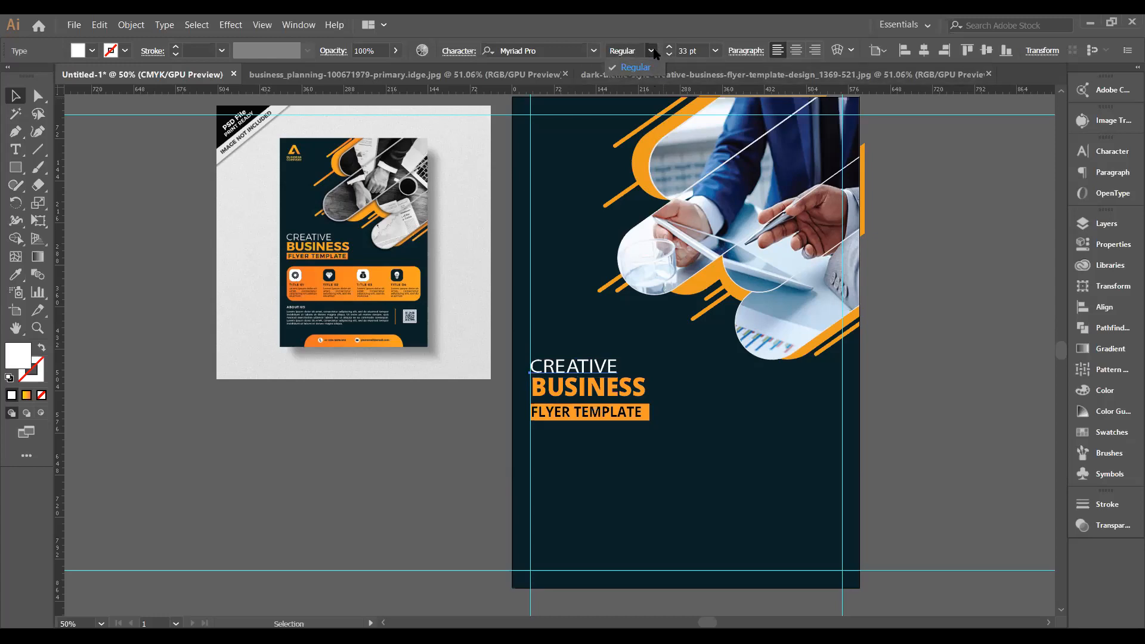
click(651, 52)
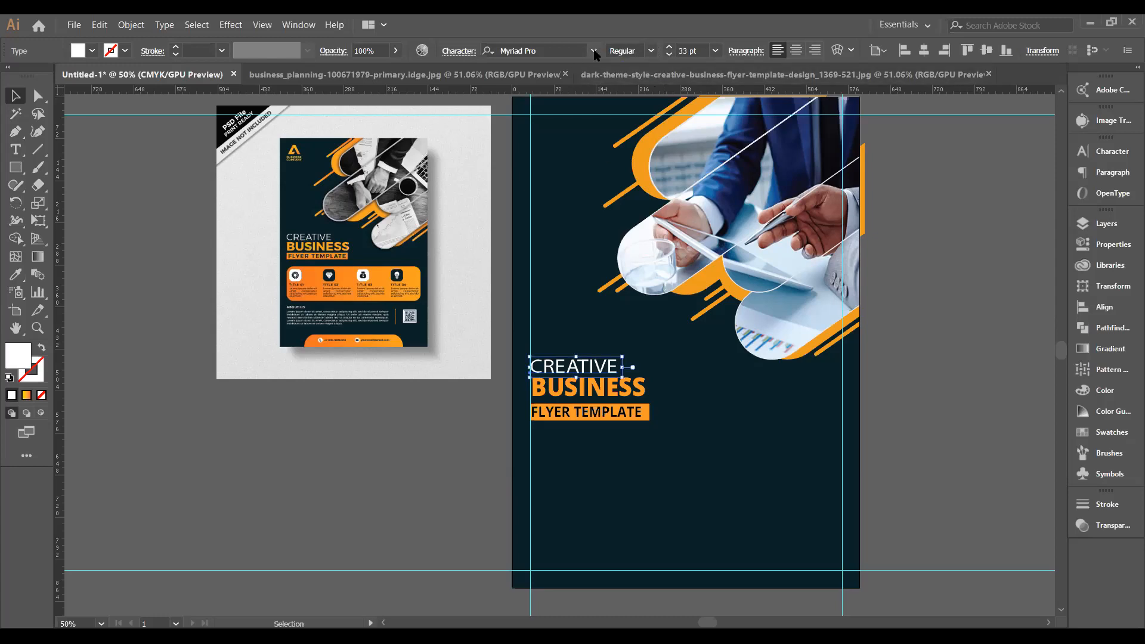
click(594, 52)
text(o)
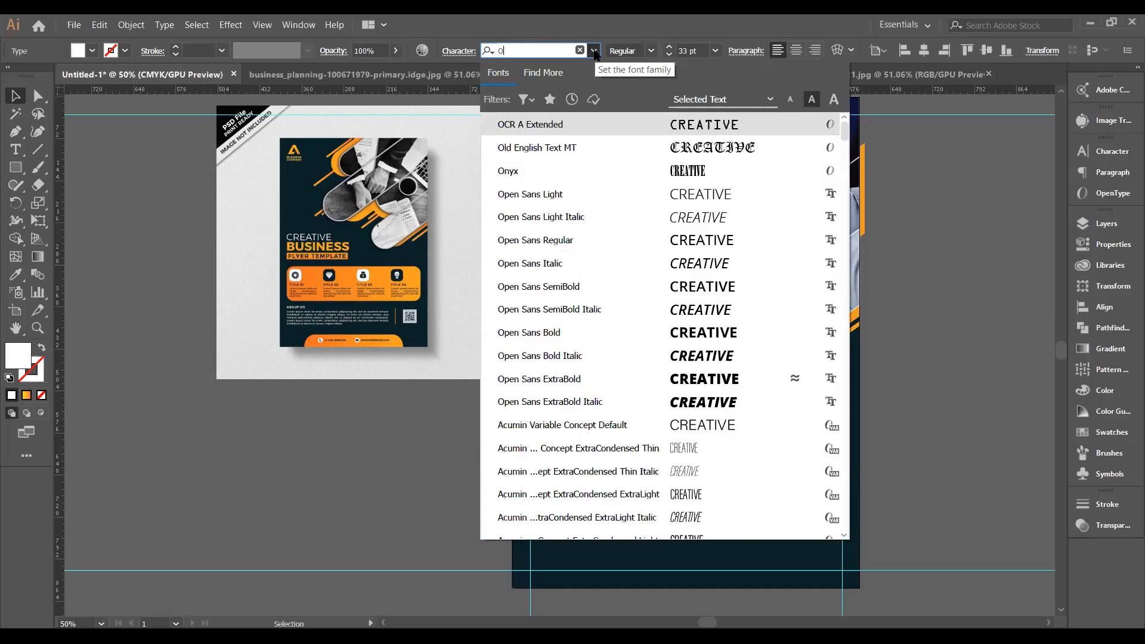
text(pen san)
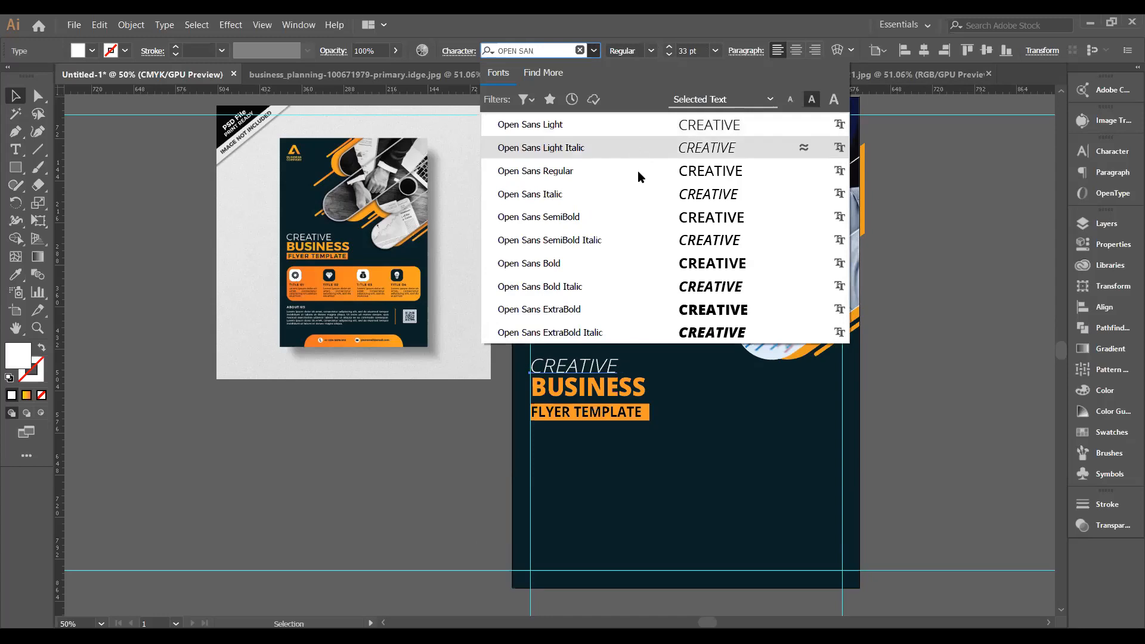
click(647, 223)
click(555, 441)
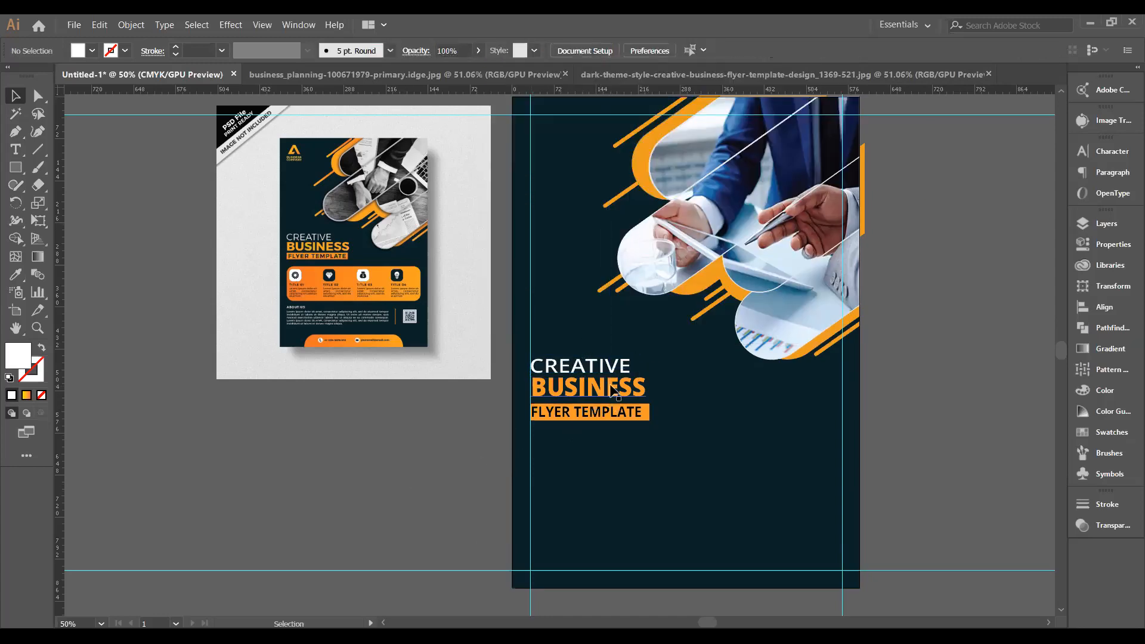
Stretch BUSINESS and CREATIVE wider horizontally.
click(641, 388)
drag(651, 388, 669, 387)
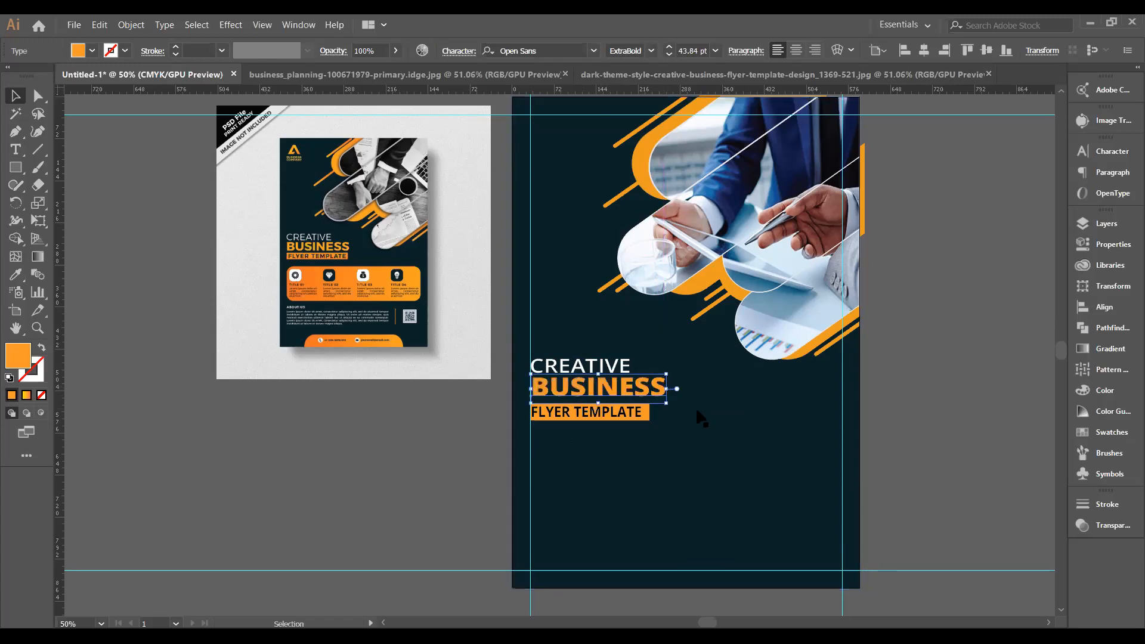
click(913, 399)
click(629, 366)
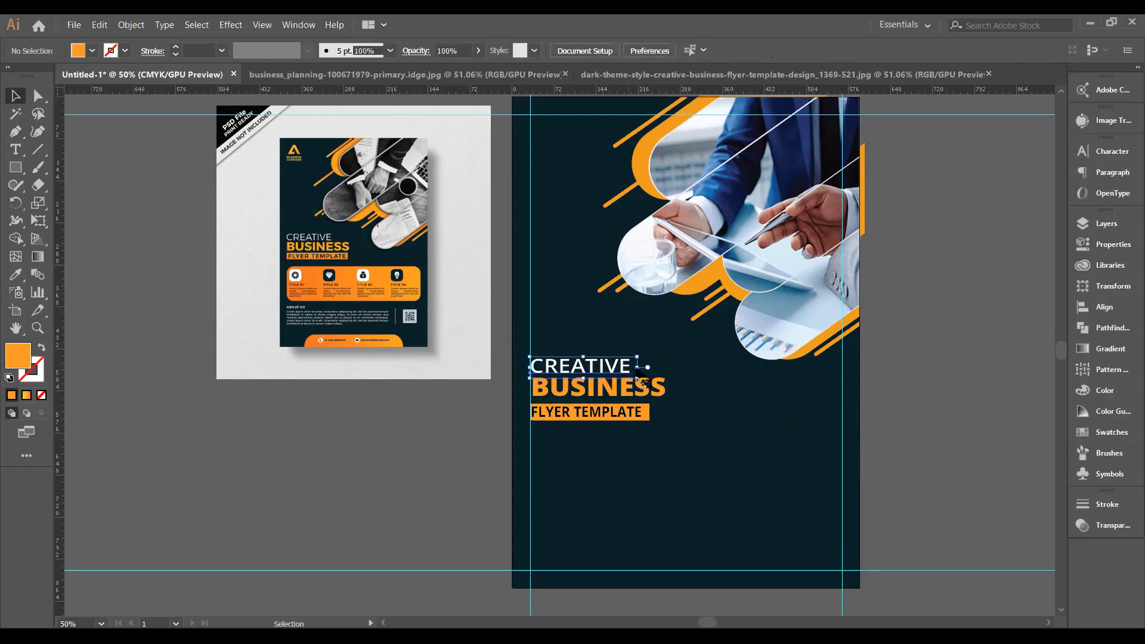
drag(638, 366, 639, 368)
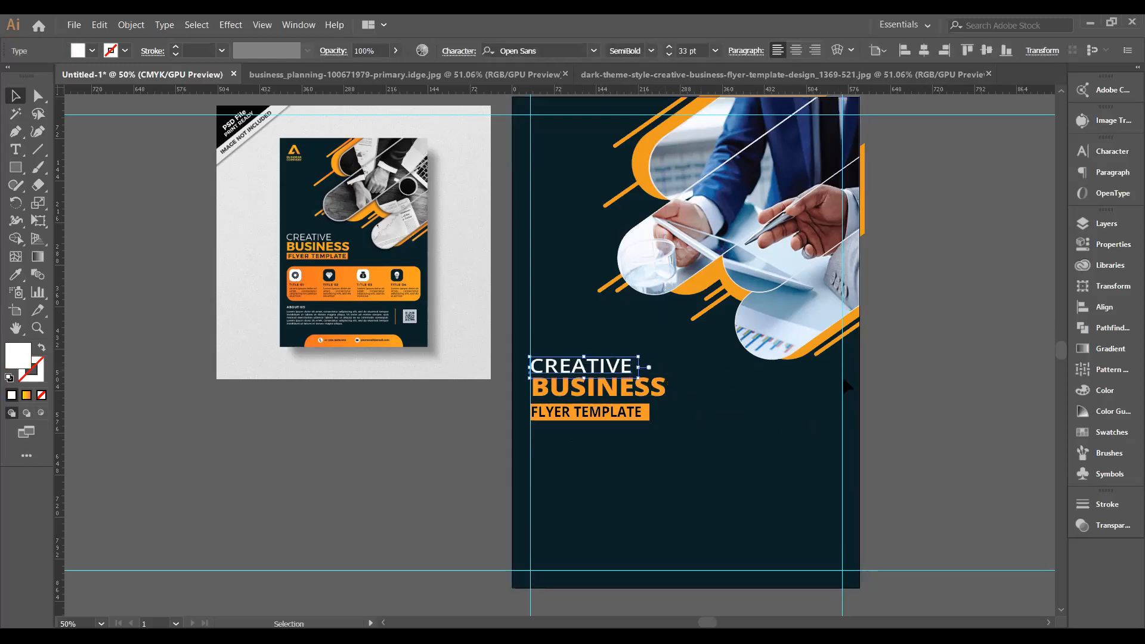
click(909, 394)
Widen FLYER TEMPLATE slightly and lengthen the orange bar to the end of BUSINESS.
click(643, 414)
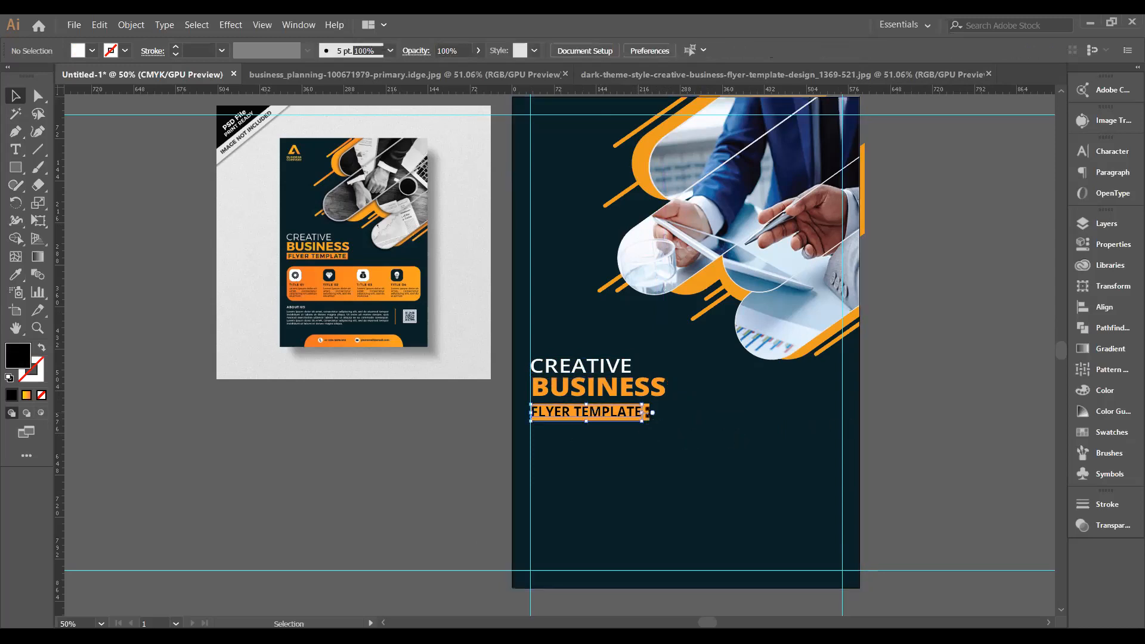
drag(643, 413, 645, 413)
click(695, 431)
click(649, 414)
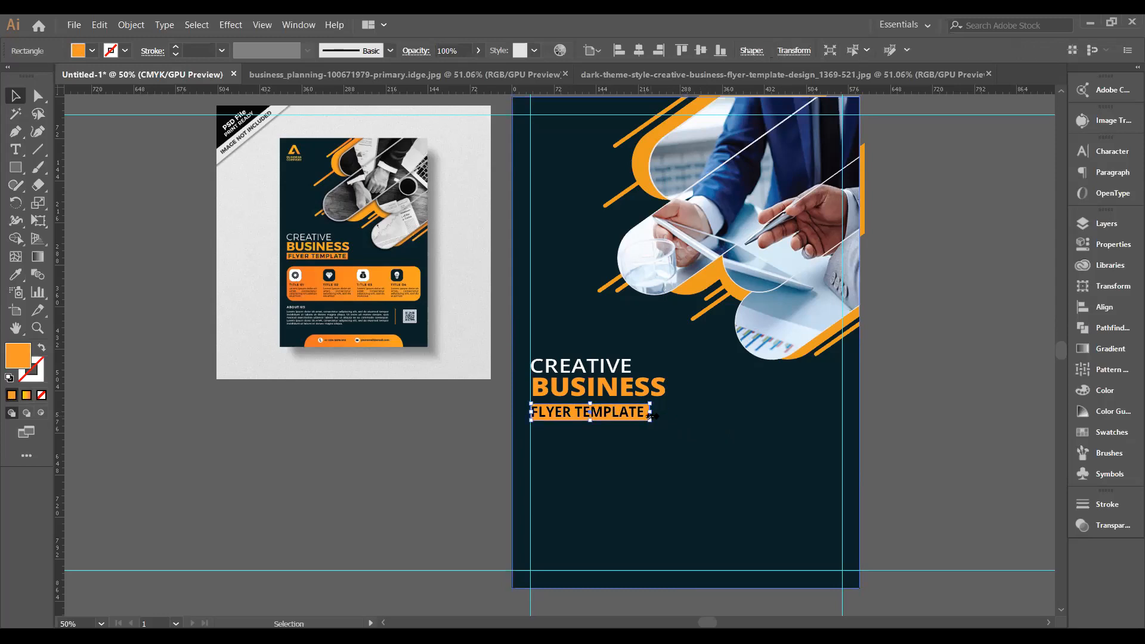
drag(648, 413, 665, 411)
key(ctrl+z)
drag(654, 412, 663, 409)
click(919, 433)
Stretch FLYER TEMPLATE to about 198 pt so it fills the orange bar.
click(623, 415)
drag(645, 411, 656, 411)
click(796, 421)
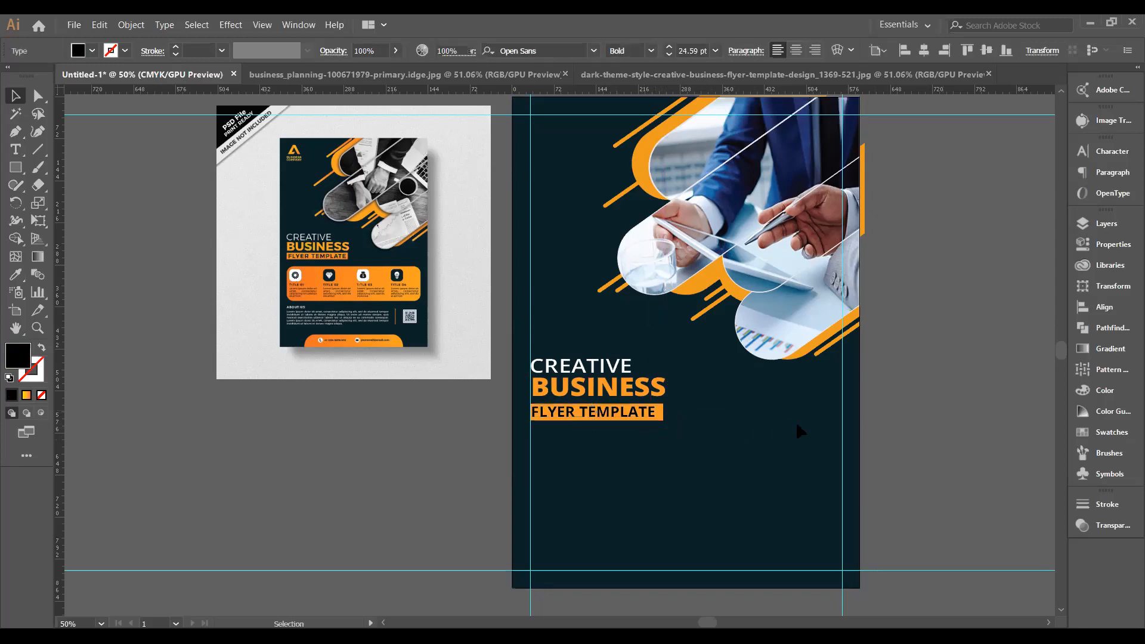
click(656, 411)
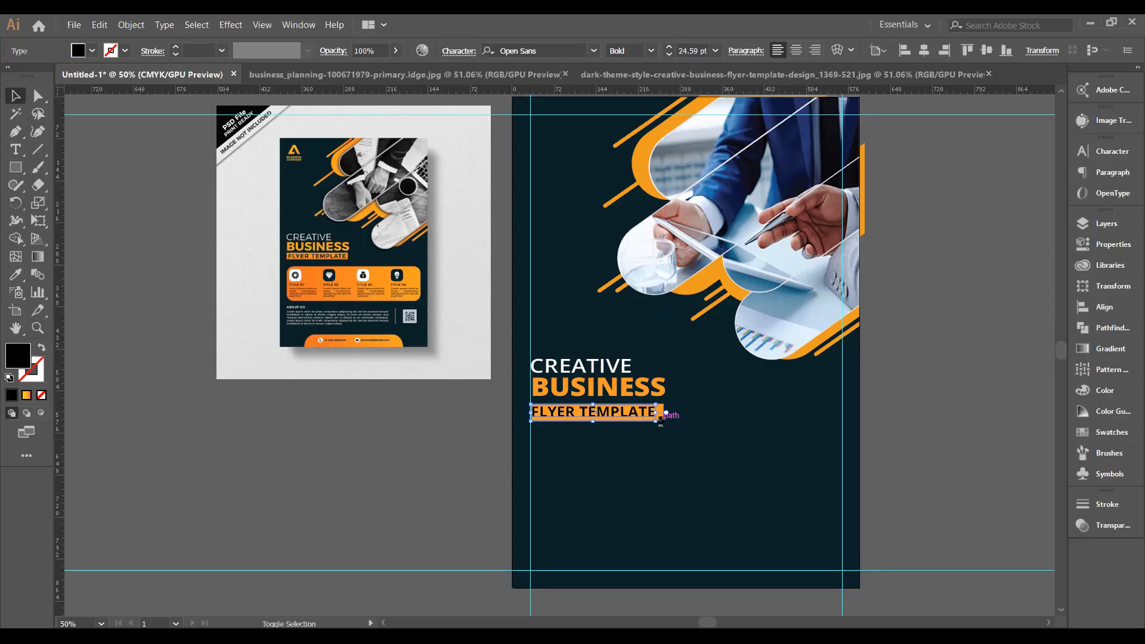
click(743, 403)
click(669, 411)
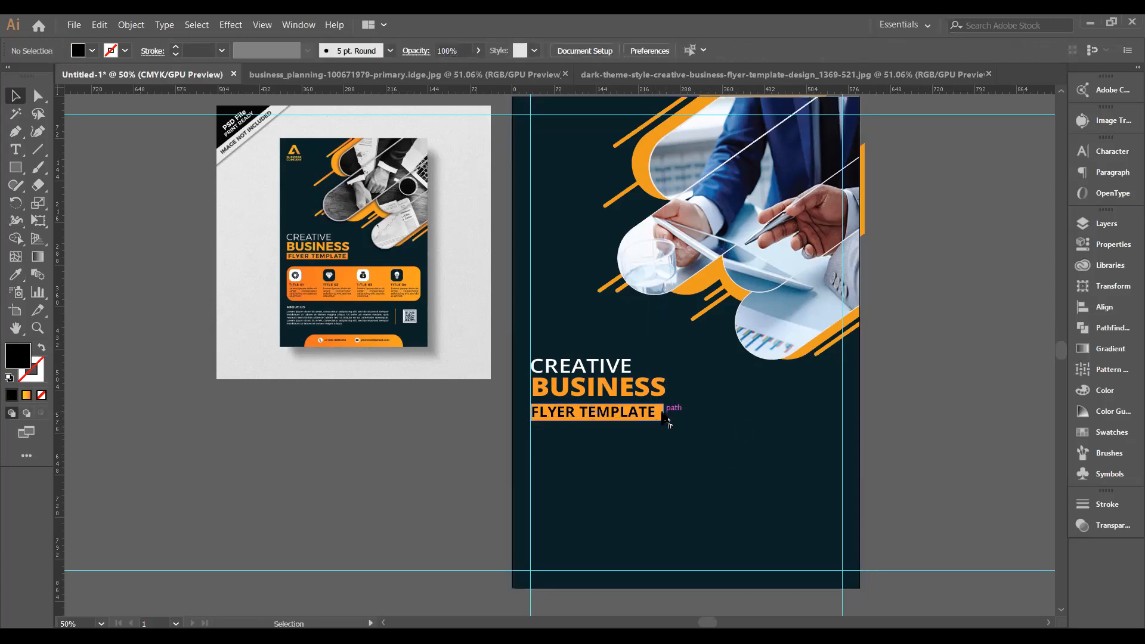
click(649, 420)
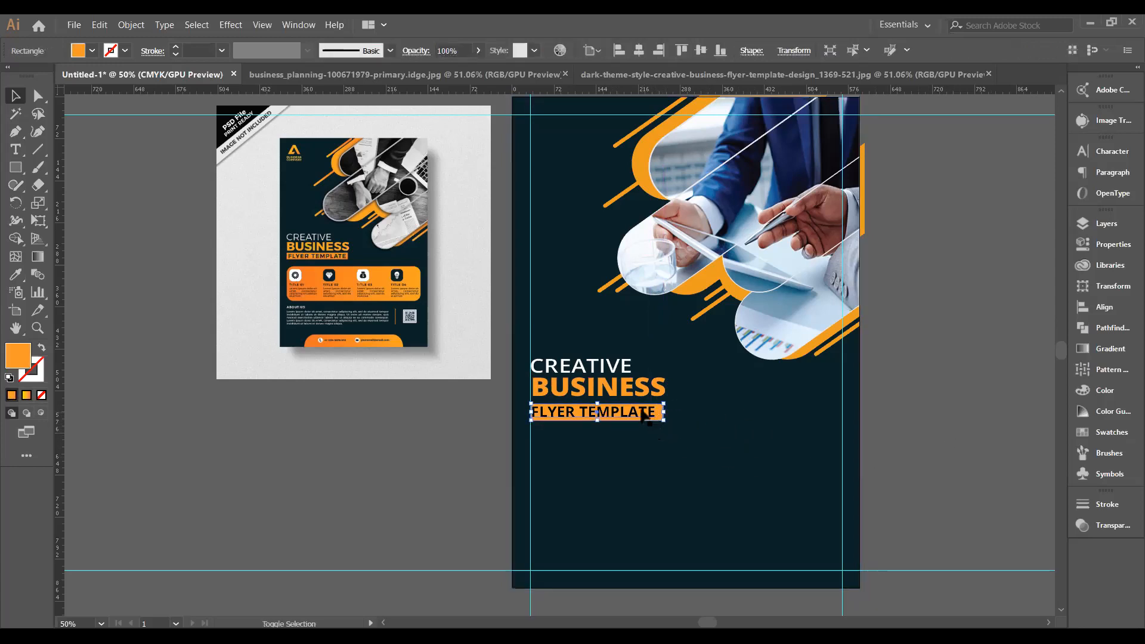
Centre FLYER TEMPLATE horizontally and vertically on its orange bar, then nudge it down slightly.
shift+click(643, 412)
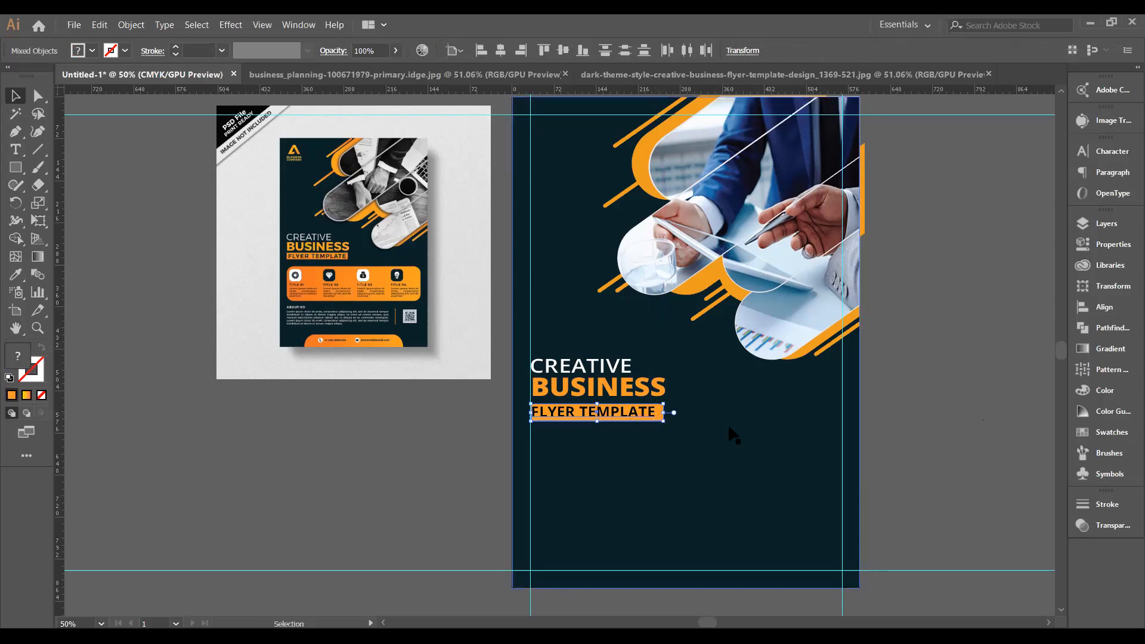
click(643, 420)
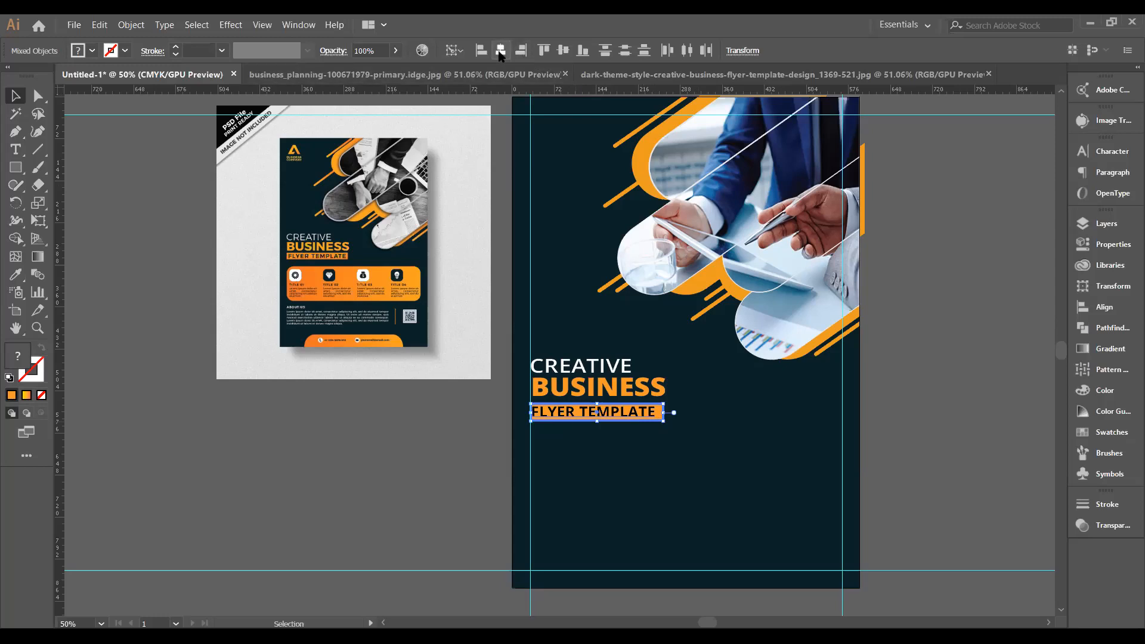
click(500, 52)
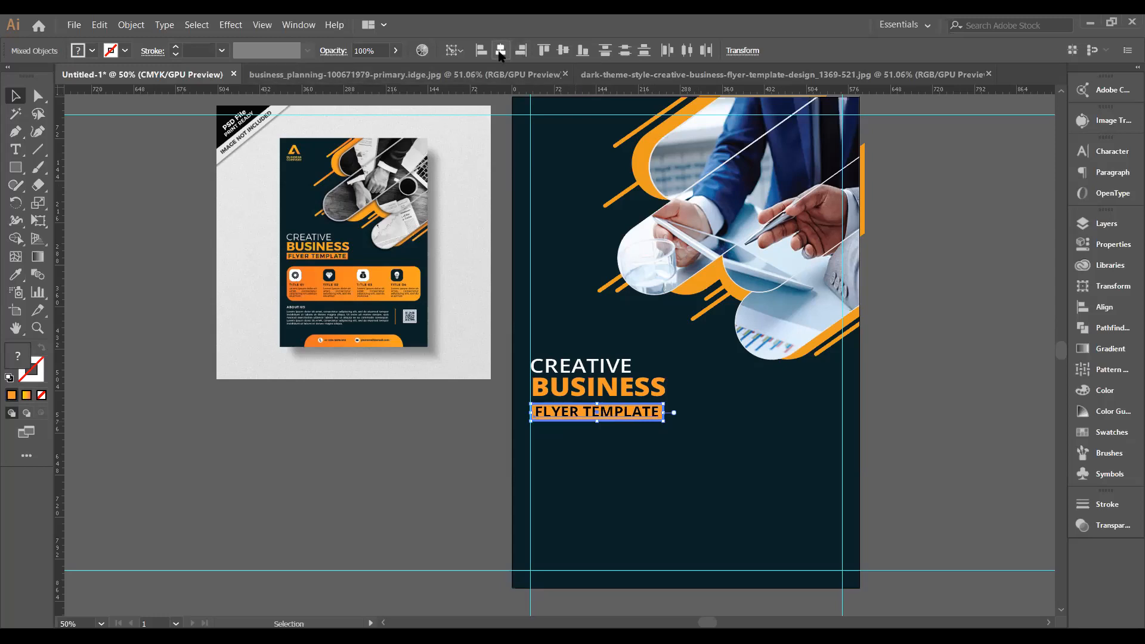
click(555, 52)
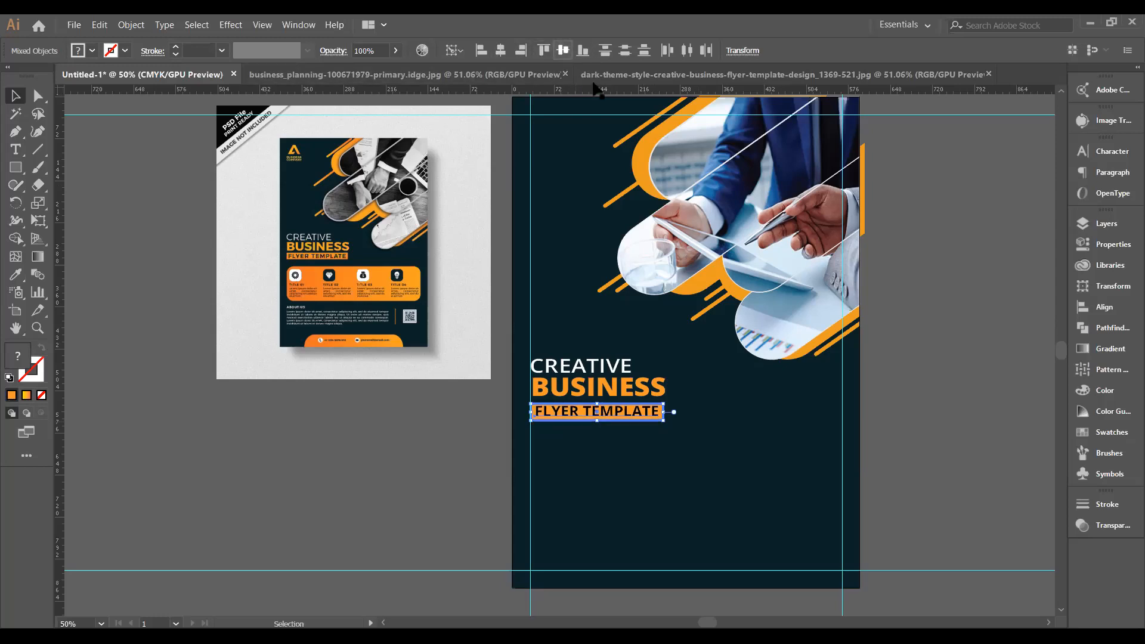
click(971, 365)
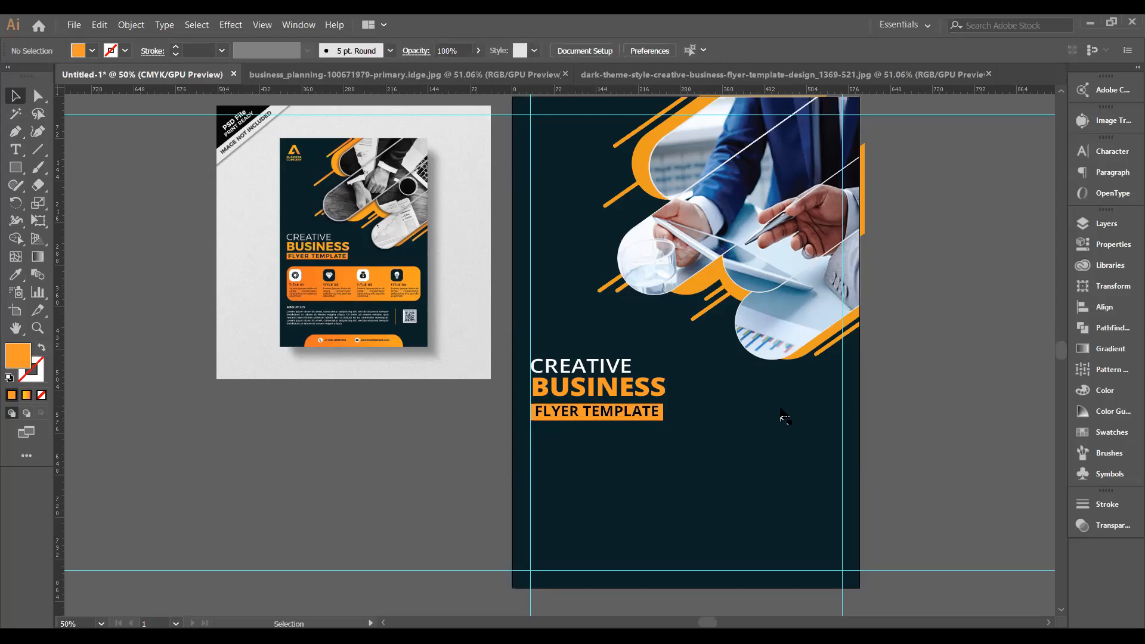
click(627, 413)
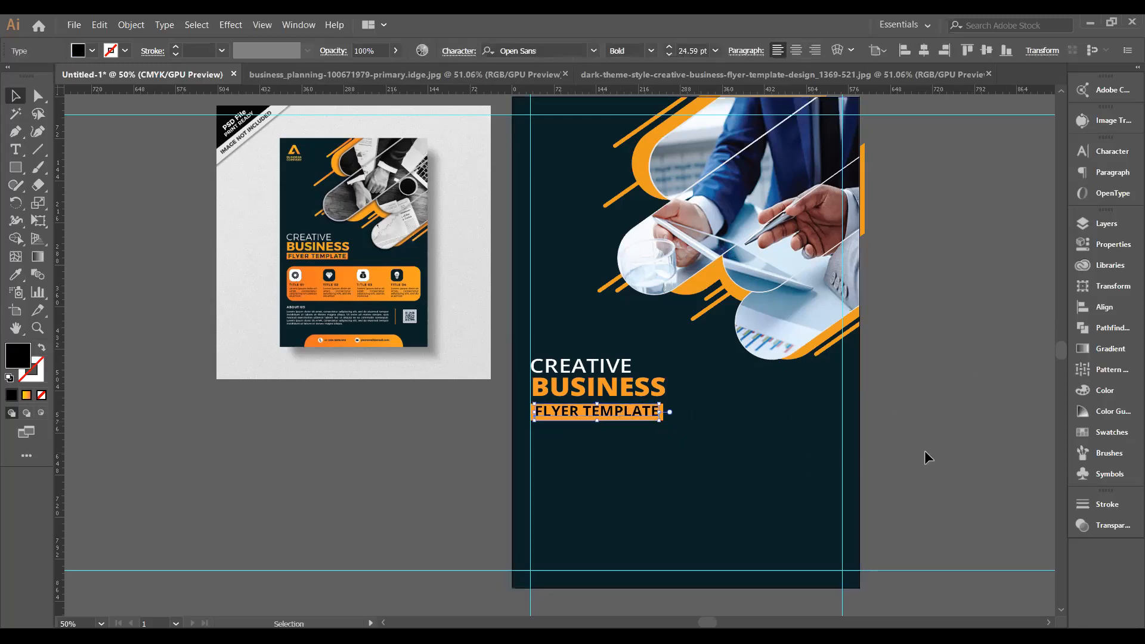
key(Down)
key(Down)
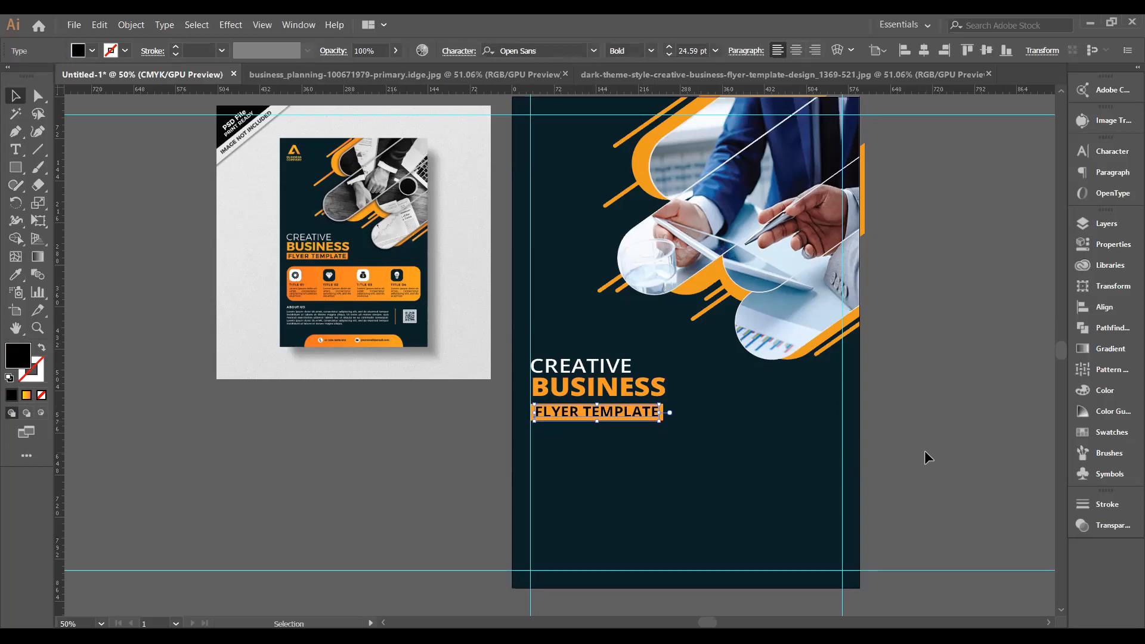
click(925, 452)
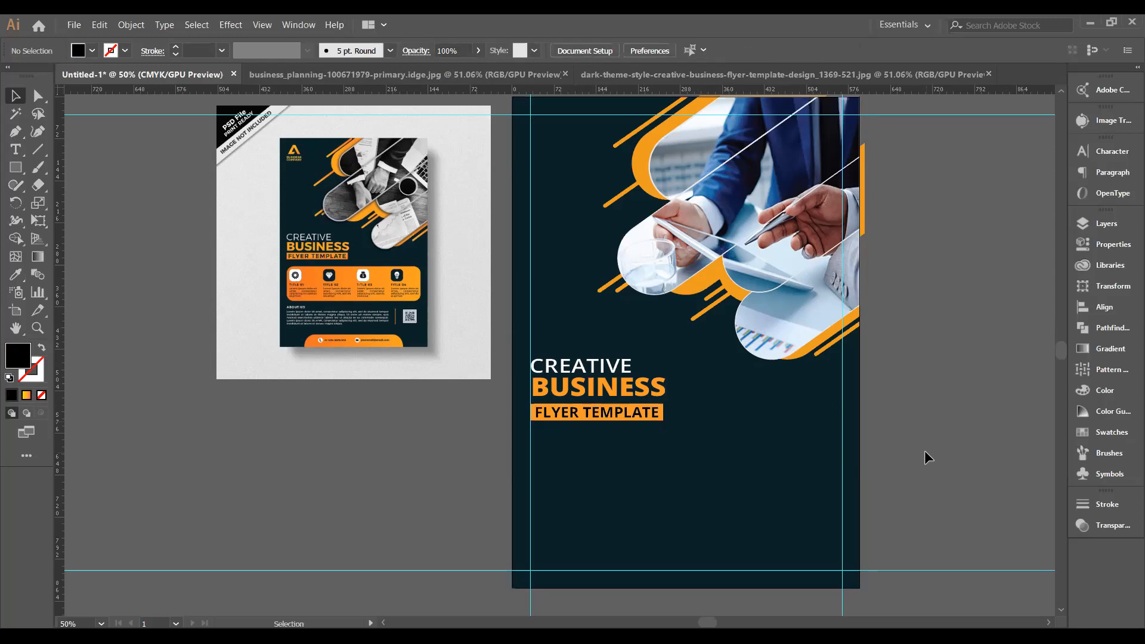
Try left-aligning the three heading lines to CREATIVE, then undo it.
click(586, 371)
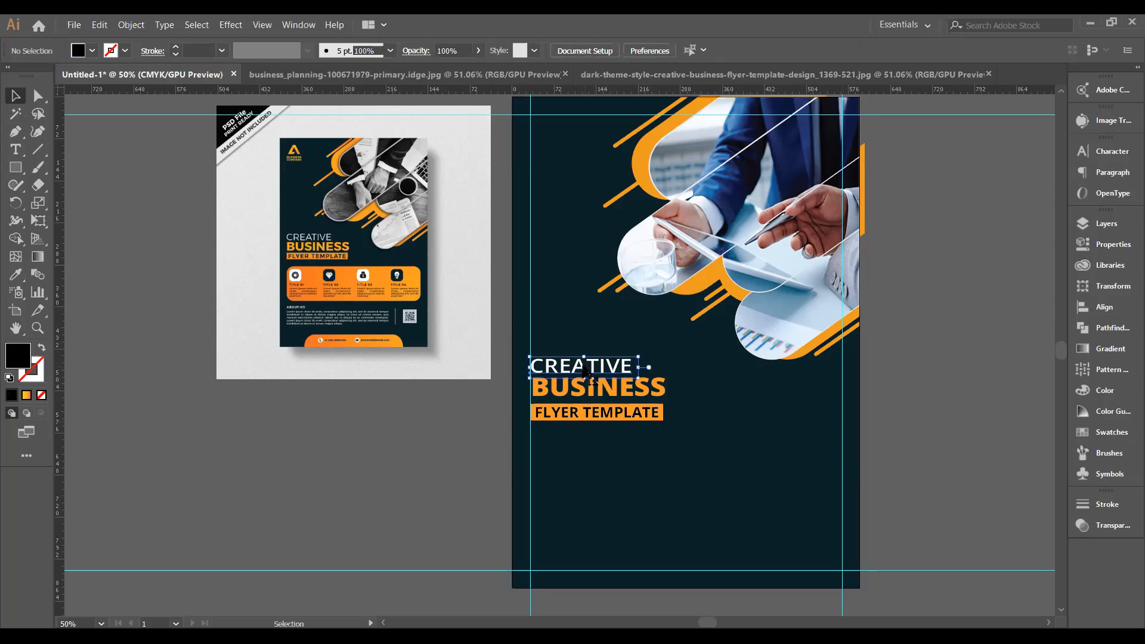
shift+click(601, 391)
shift+click(595, 421)
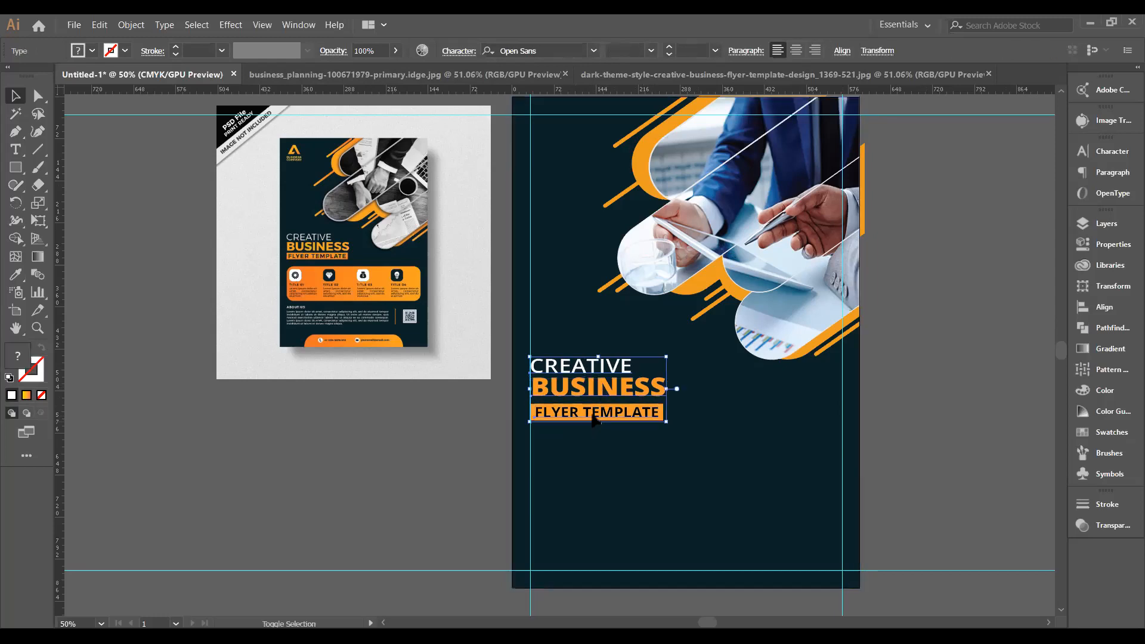
click(540, 373)
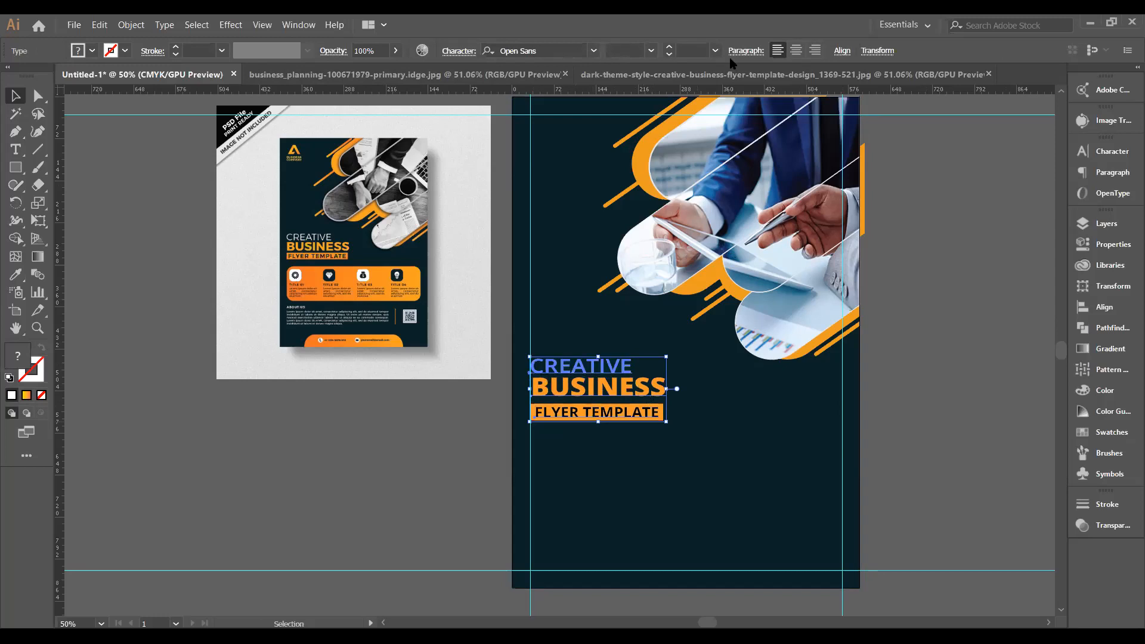
click(1103, 307)
click(908, 256)
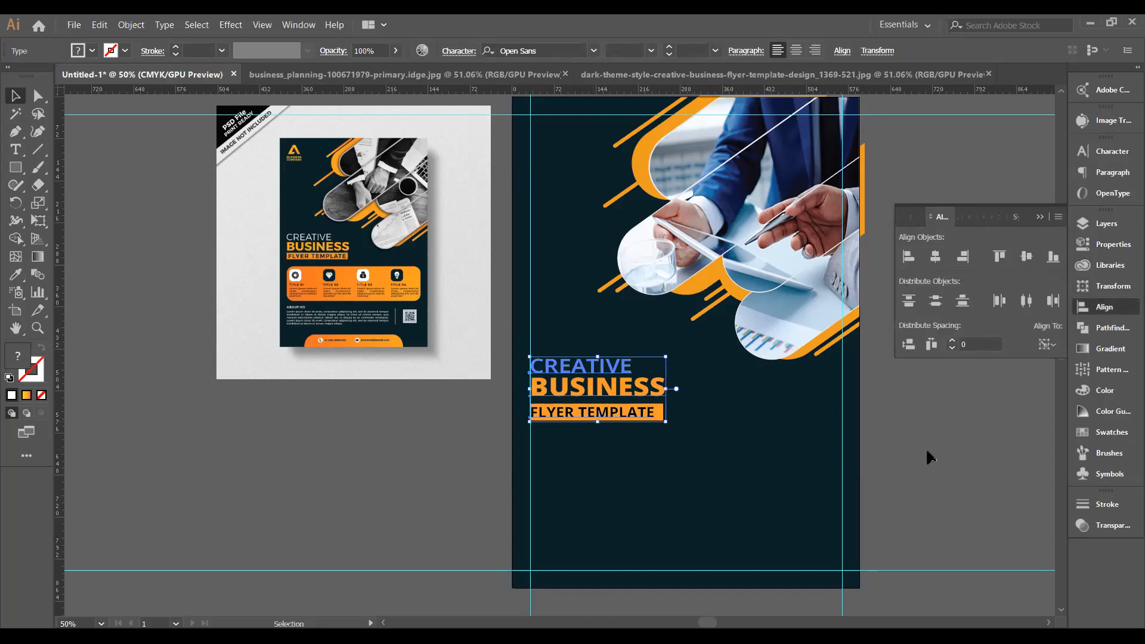
key(ctrl+z)
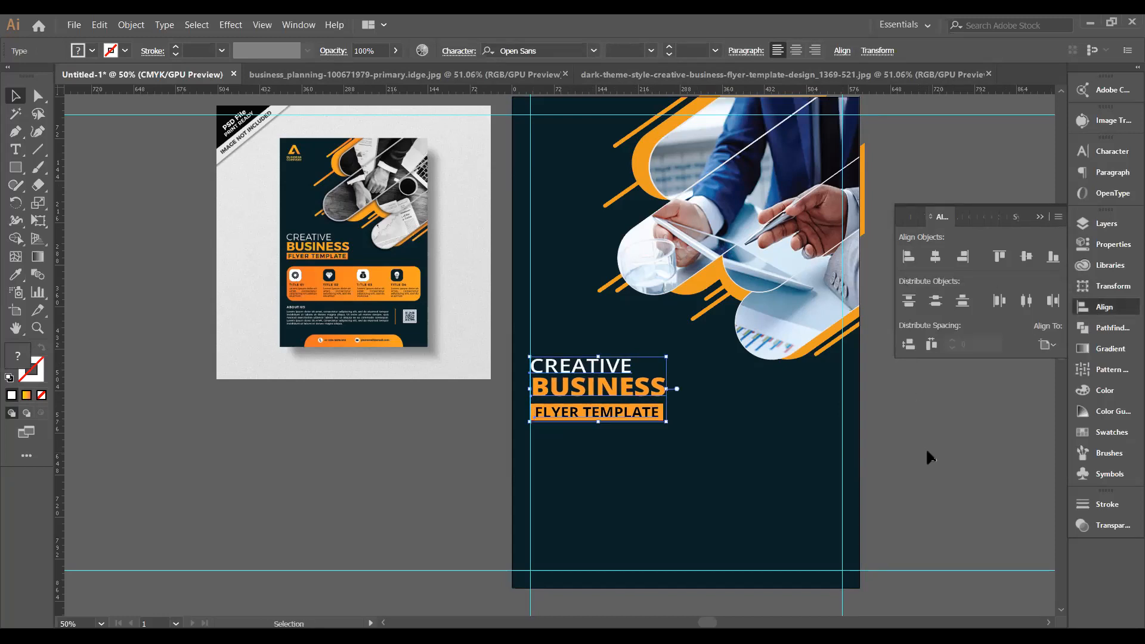
click(925, 457)
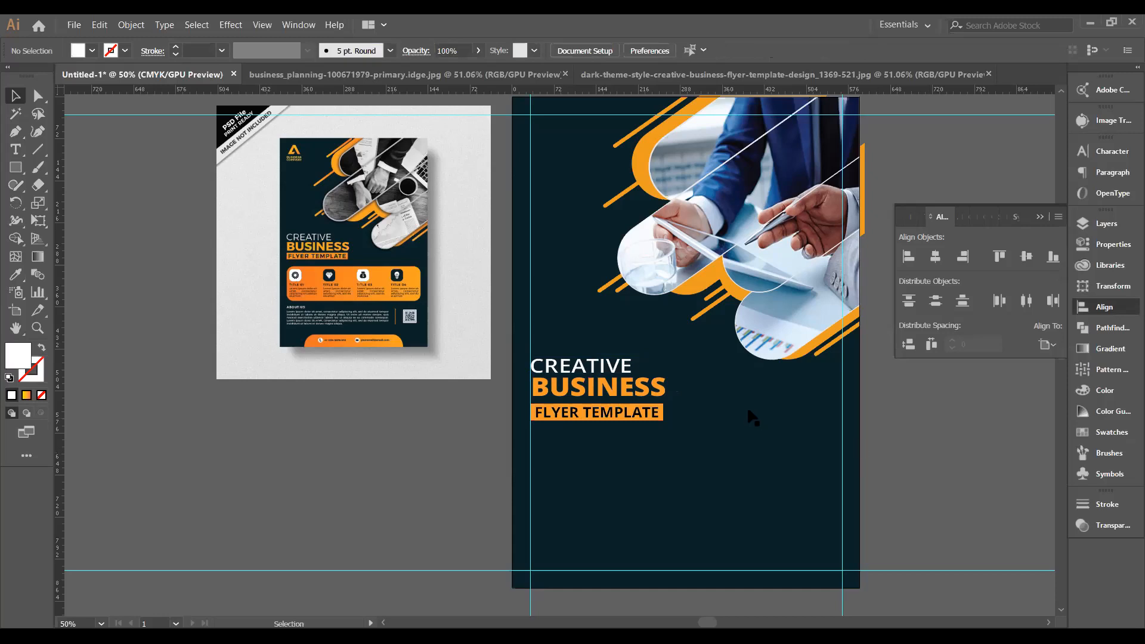
Reselect the orange bar with FLYER TEMPLATE, then deselect everything.
click(655, 418)
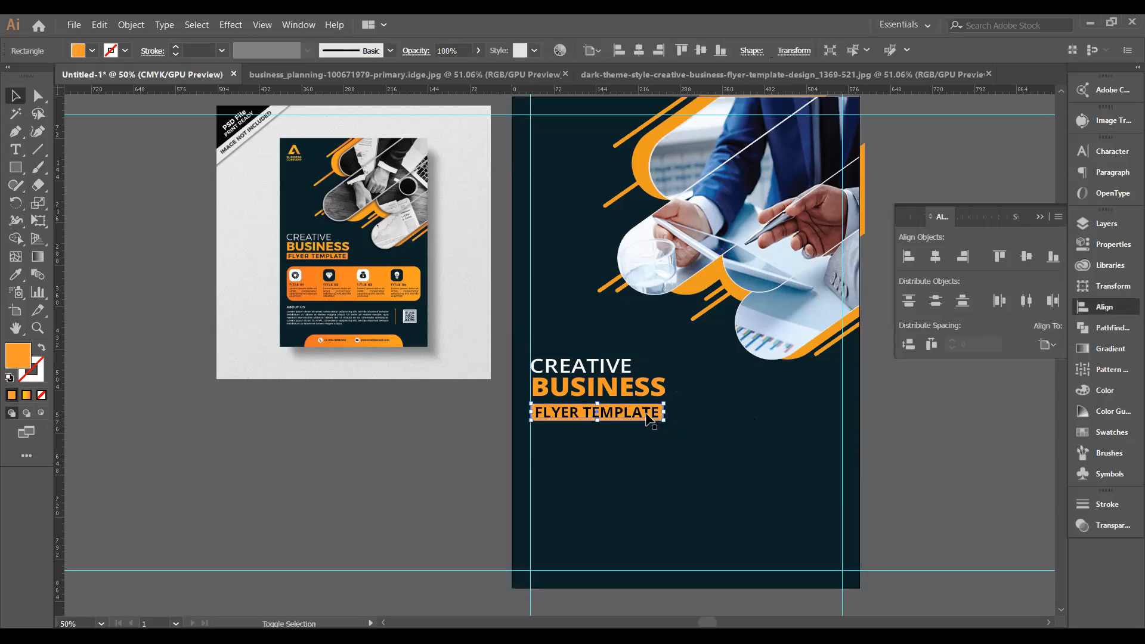
shift+click(649, 418)
shift+click(688, 434)
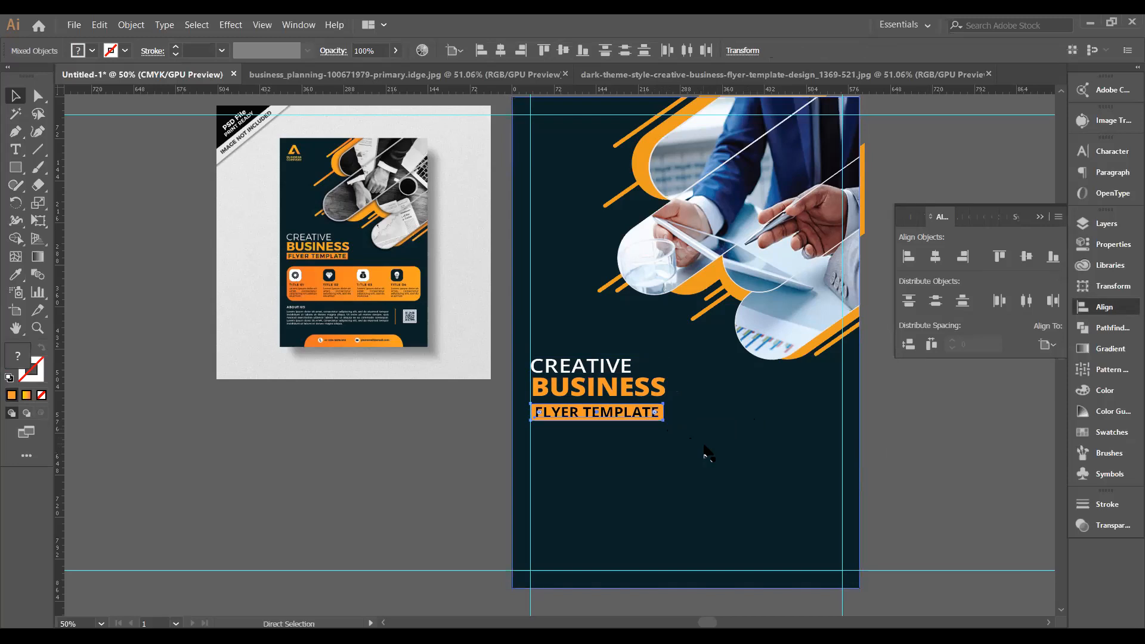
key(v)
click(955, 442)
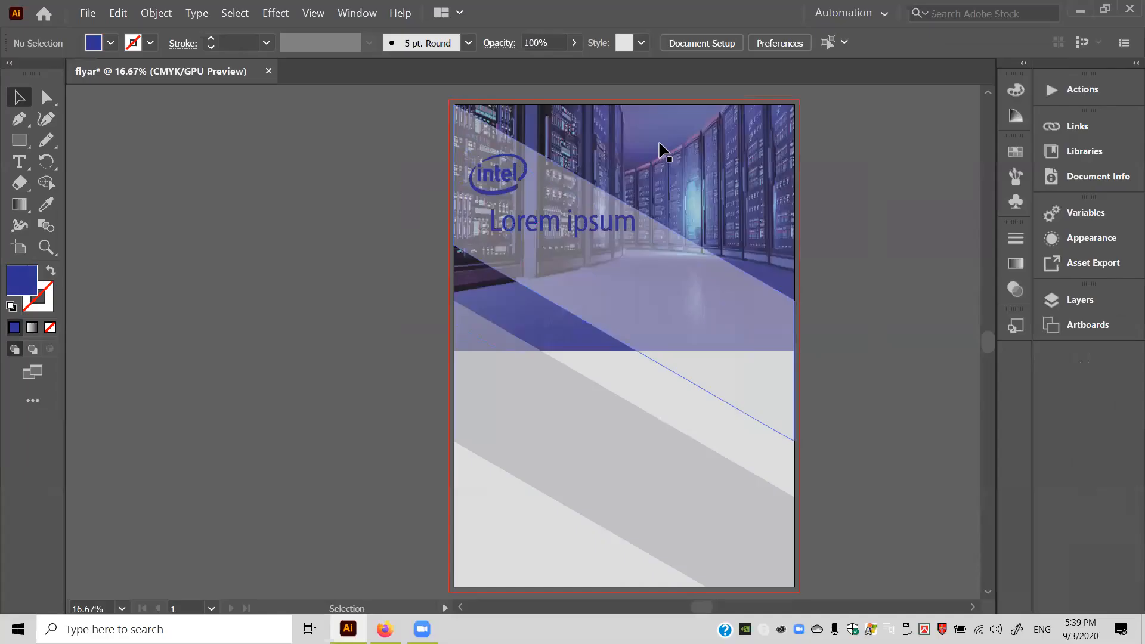
Draw a text area across the top of the flyer.
click(19, 162)
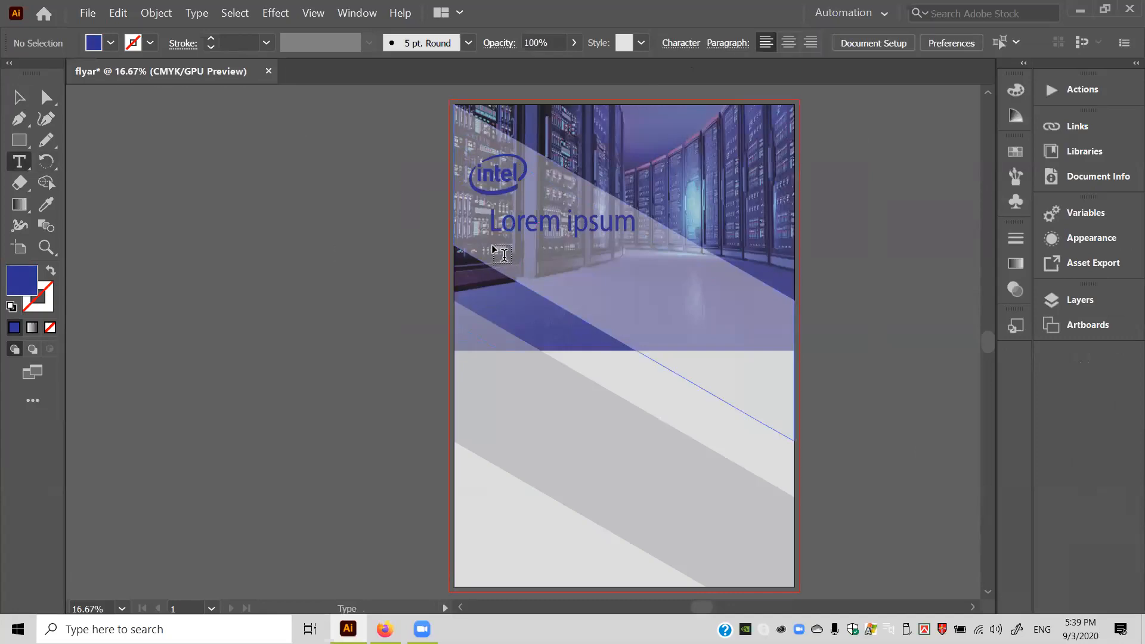
drag(493, 247, 511, 267)
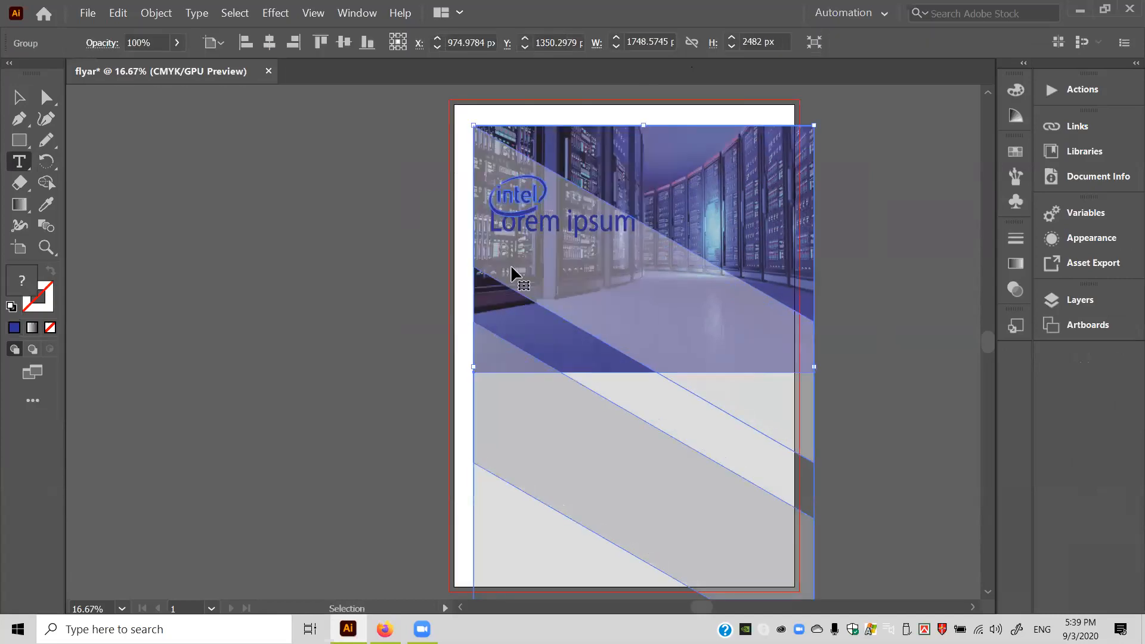
key(ctrl+z)
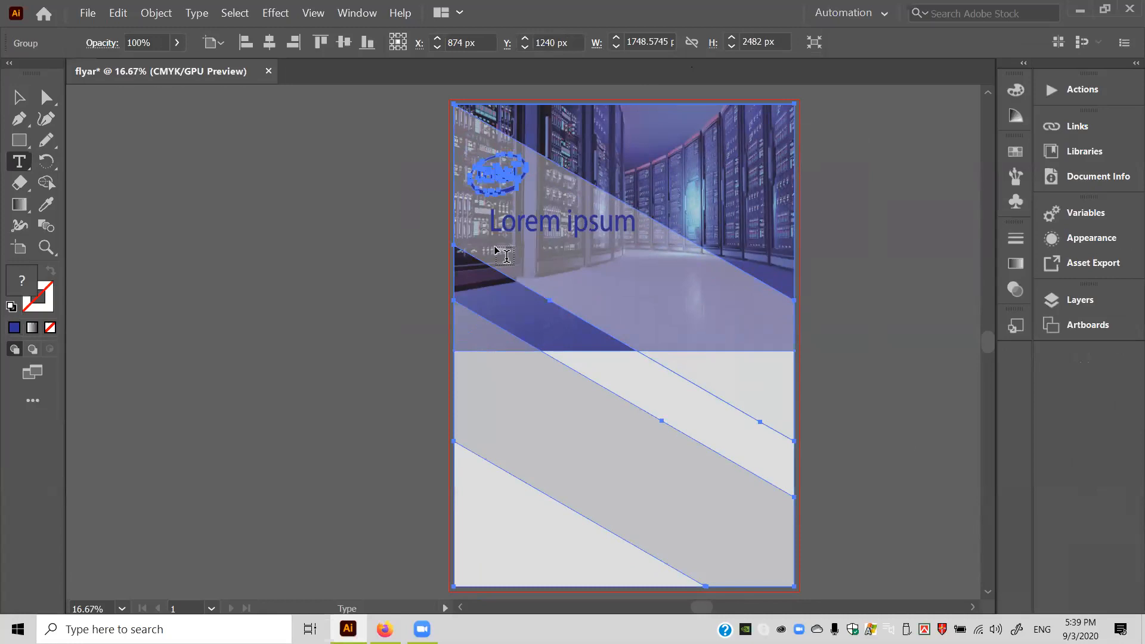
drag(496, 249, 667, 294)
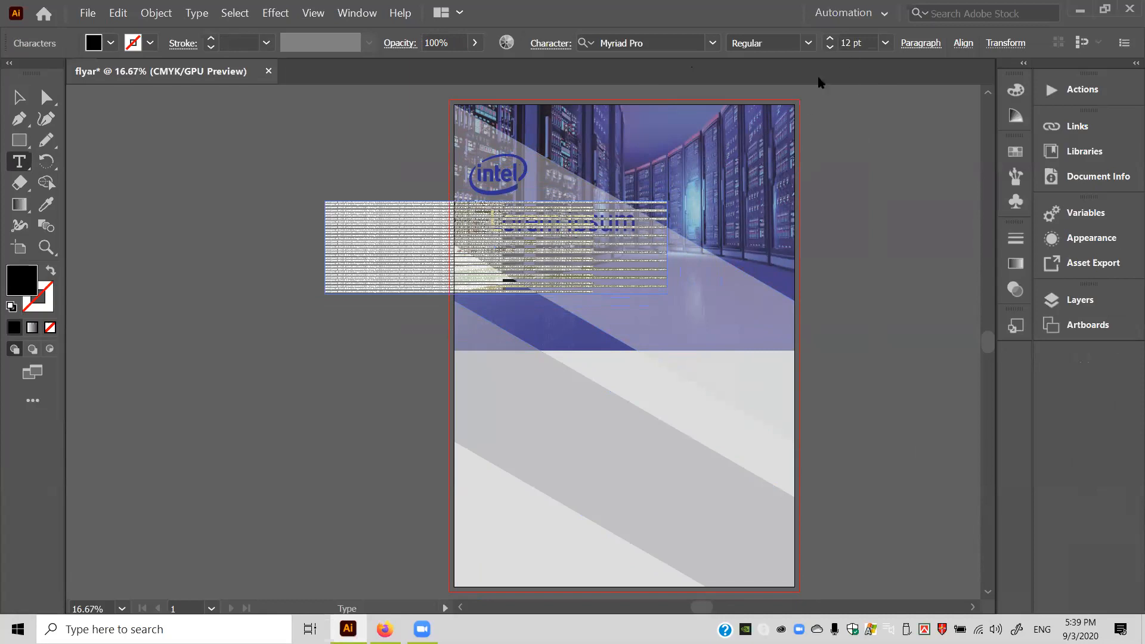
Raise the paragraph's font size to 60 pt and move it down-right onto the page.
click(829, 37)
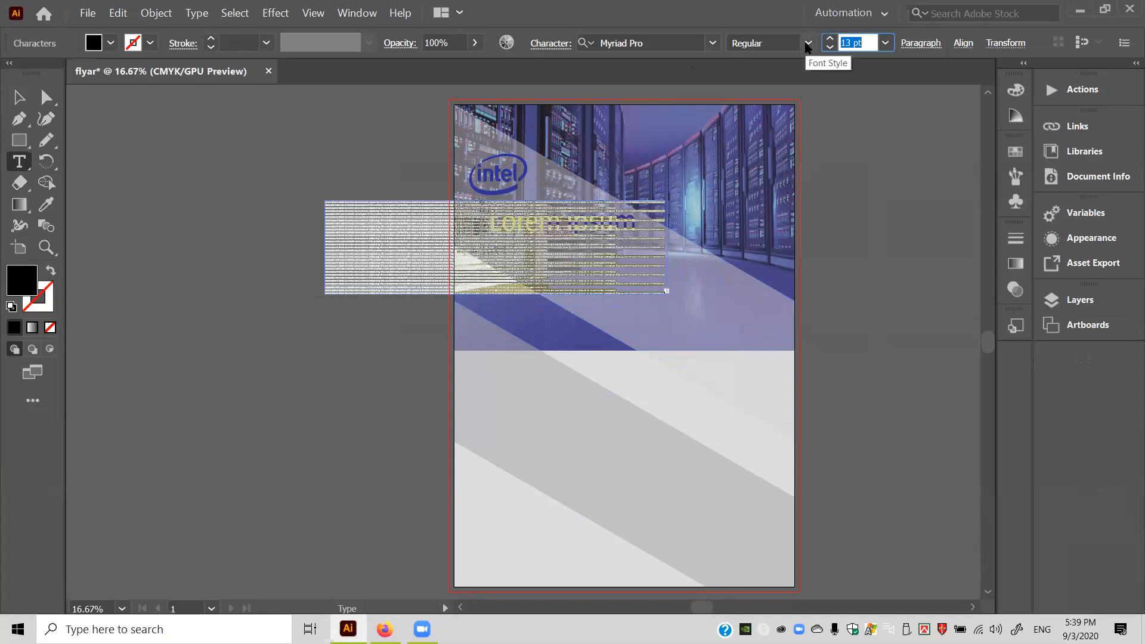
key(Up)
key(Up)
key(Up)
key(Up)
key(Up)
key(Up)
key(Up)
key(Up)
key(Up)
key(Up)
key(Up)
key(Up)
key(Up)
key(Up)
key(Up)
key(Up)
key(Up)
key(Up)
key(Up)
key(Up)
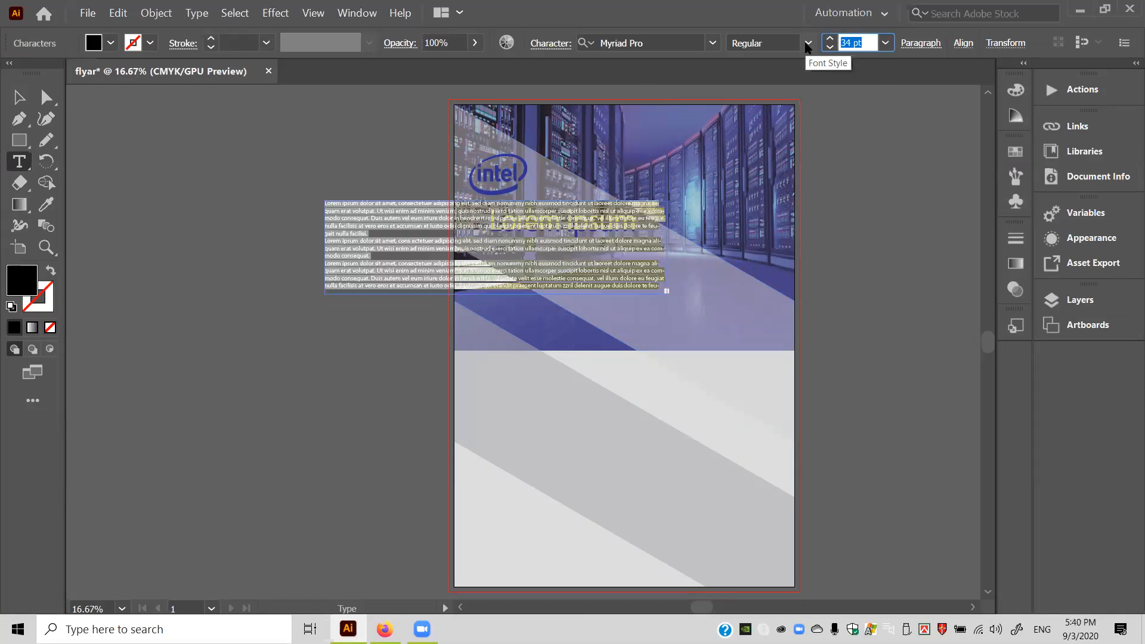
key(Up)
key(Up)
key(Up)
key(Up)
key(Up)
key(Up)
key(Up)
key(Up)
key(Up)
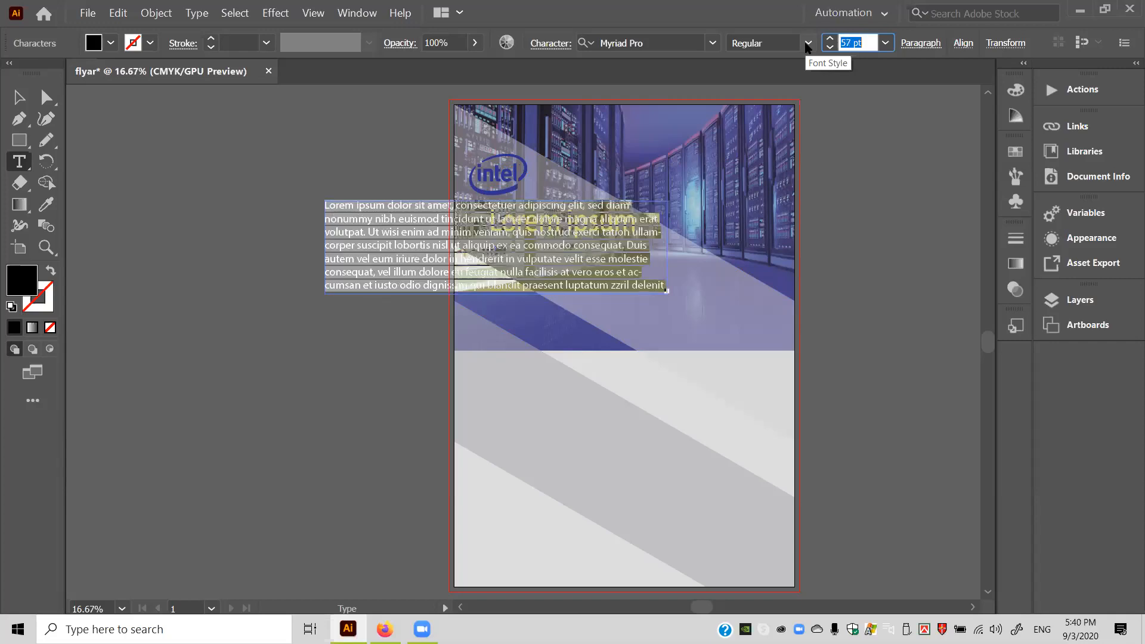
key(Up)
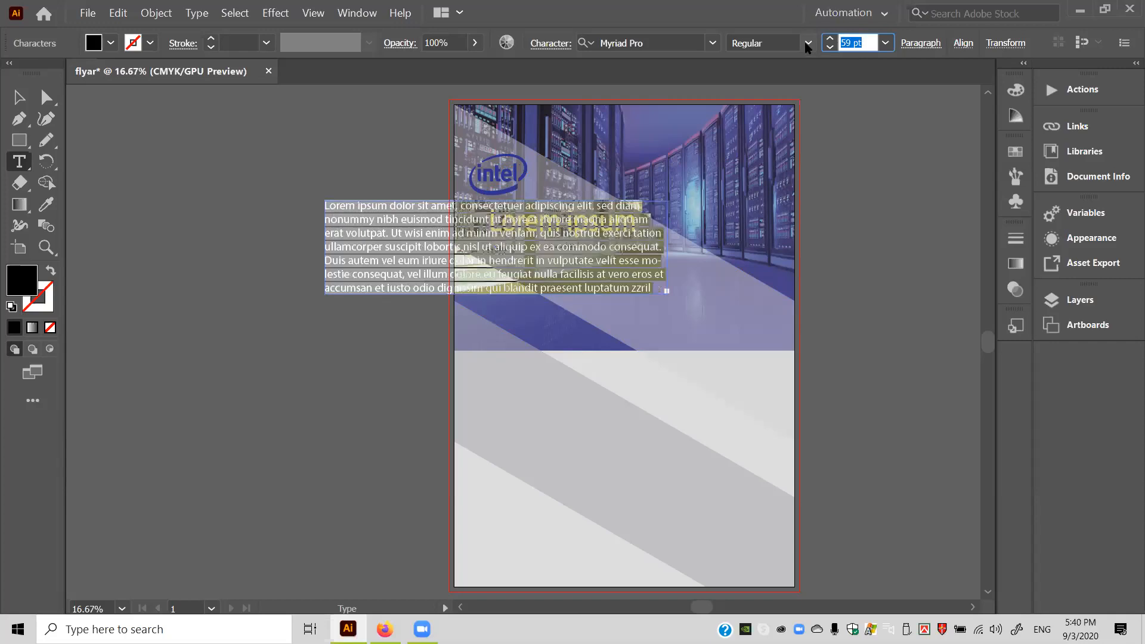
key(Up)
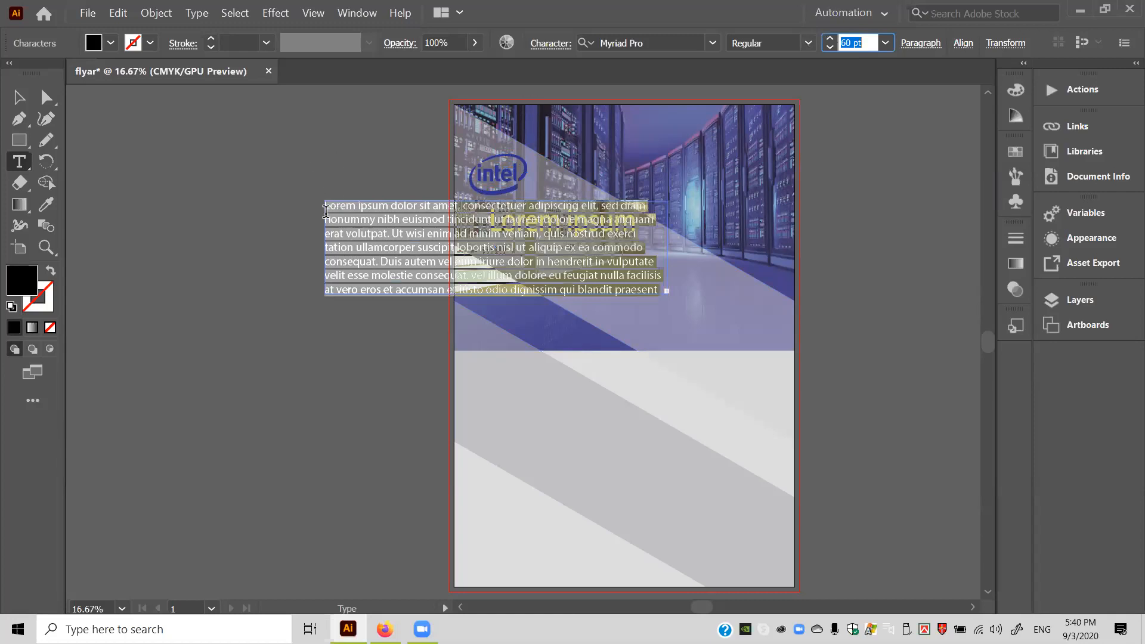
click(14, 95)
drag(349, 231, 522, 276)
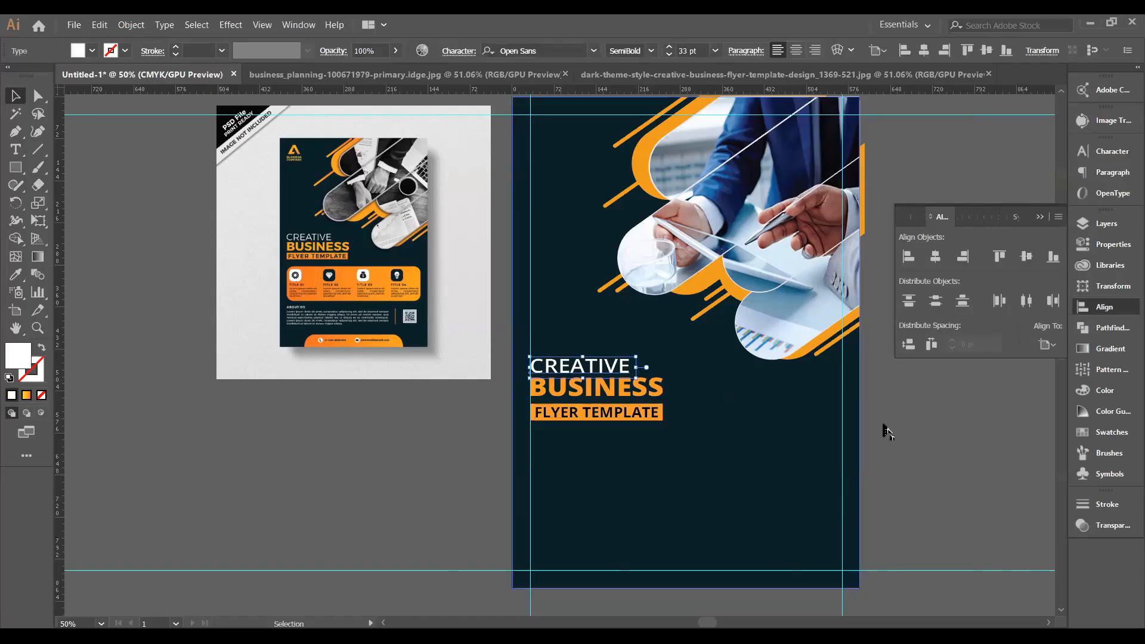
Widen the CREATIVE text box slightly.
click(915, 426)
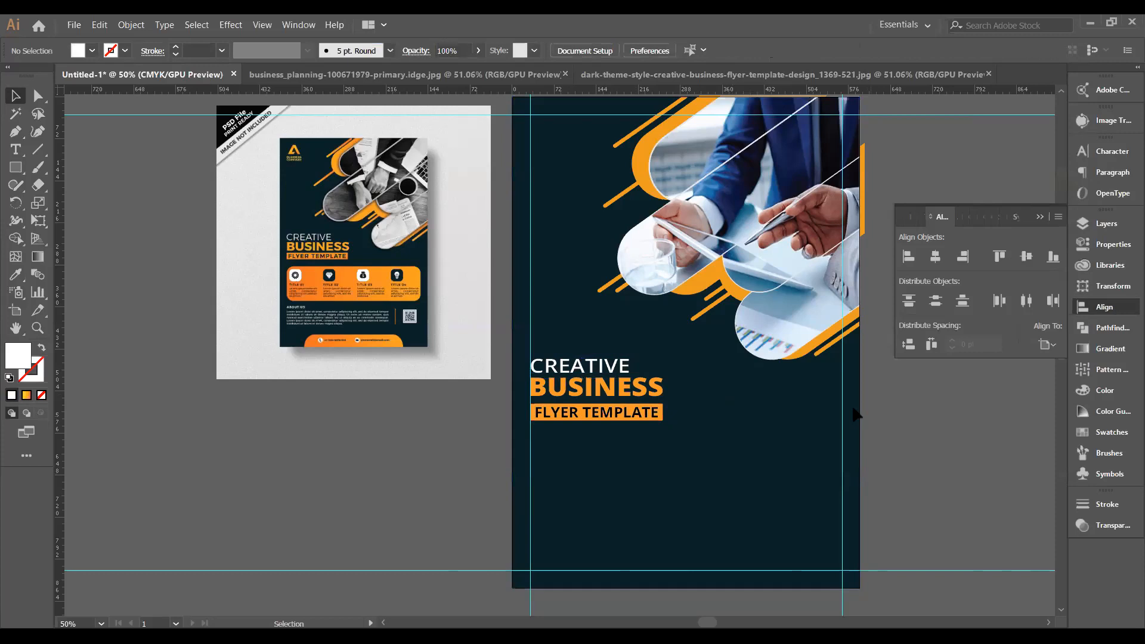
click(633, 367)
drag(635, 367, 634, 370)
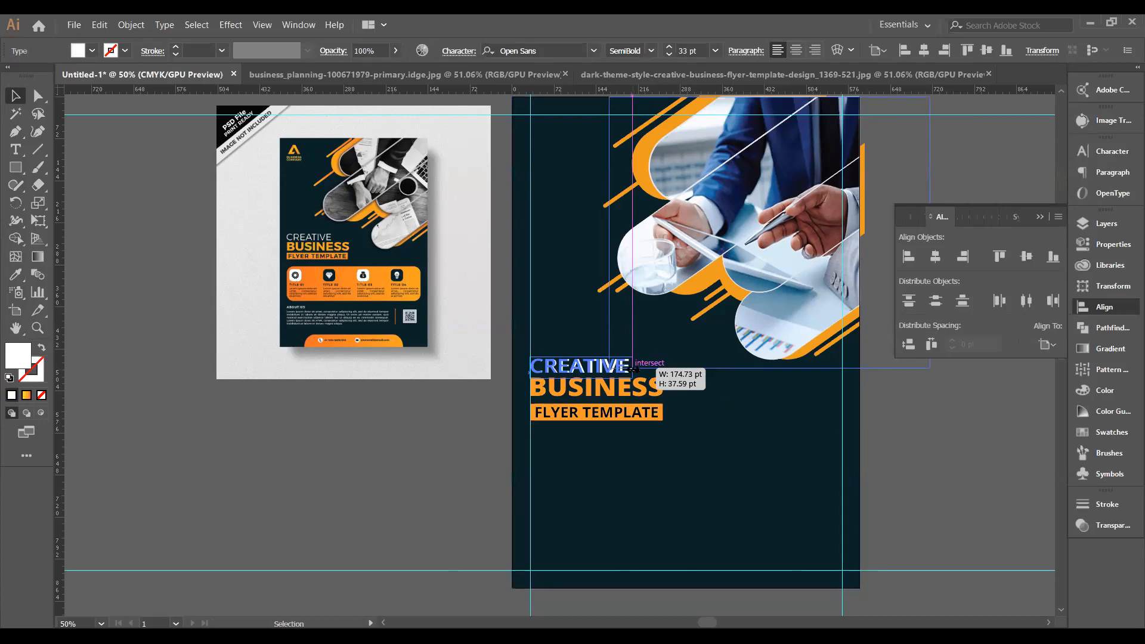
drag(636, 368, 636, 370)
click(923, 436)
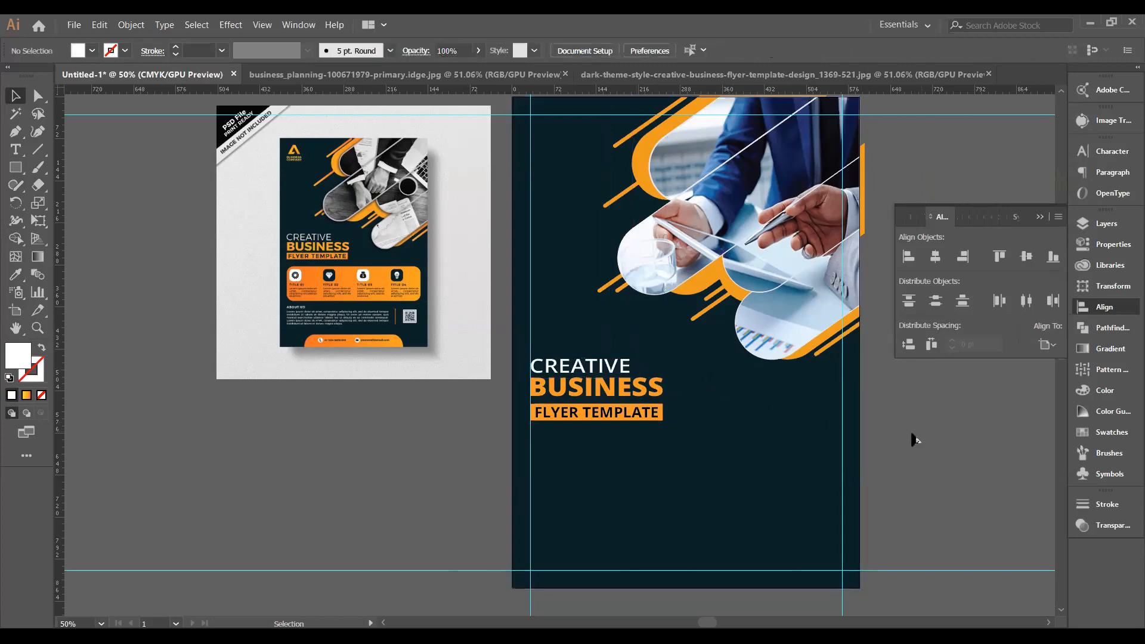
Group CREATIVE, BUSINESS and FLYER TEMPLATE together with Ctrl+G.
click(616, 380)
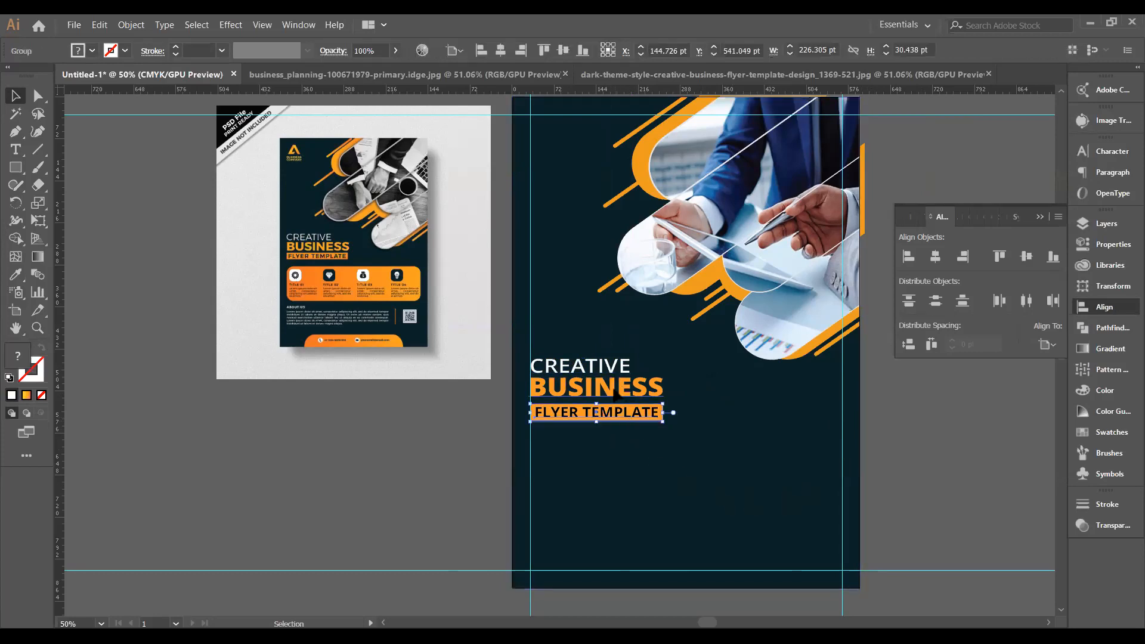
double_click(617, 380)
click(623, 381)
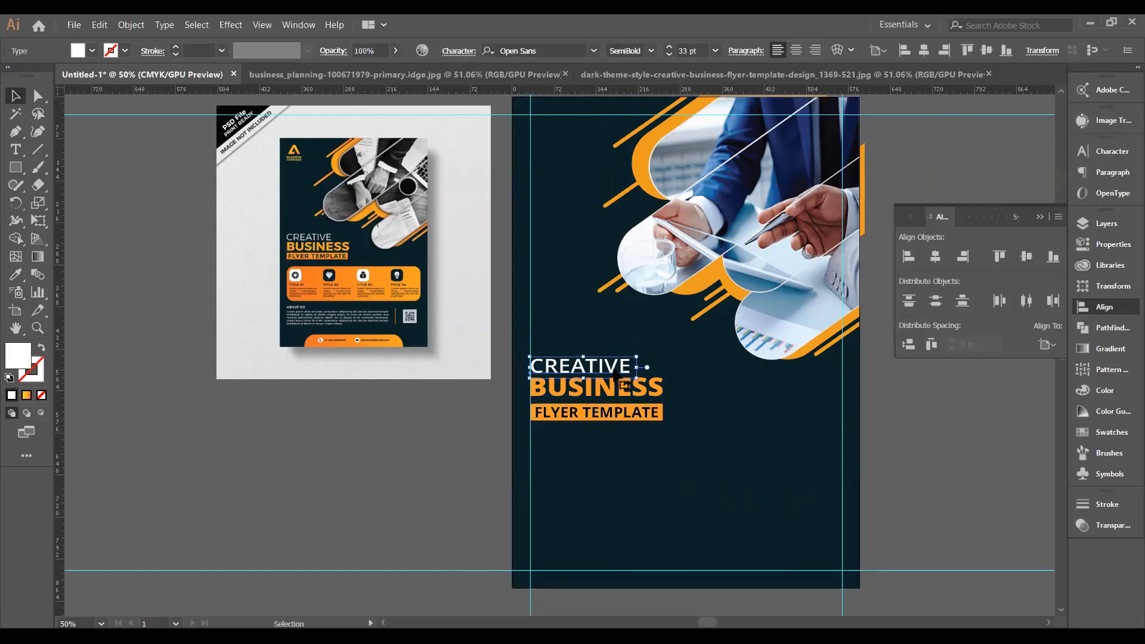
shift+click(614, 393)
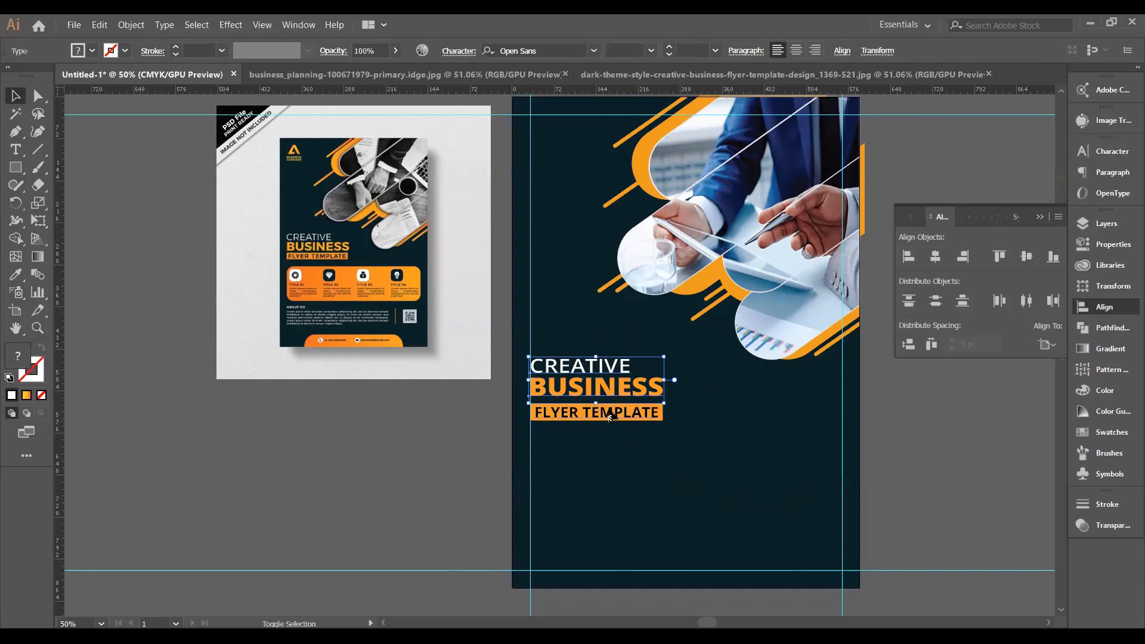
shift+click(609, 415)
key(a)
key(ctrl+g)
key(v)
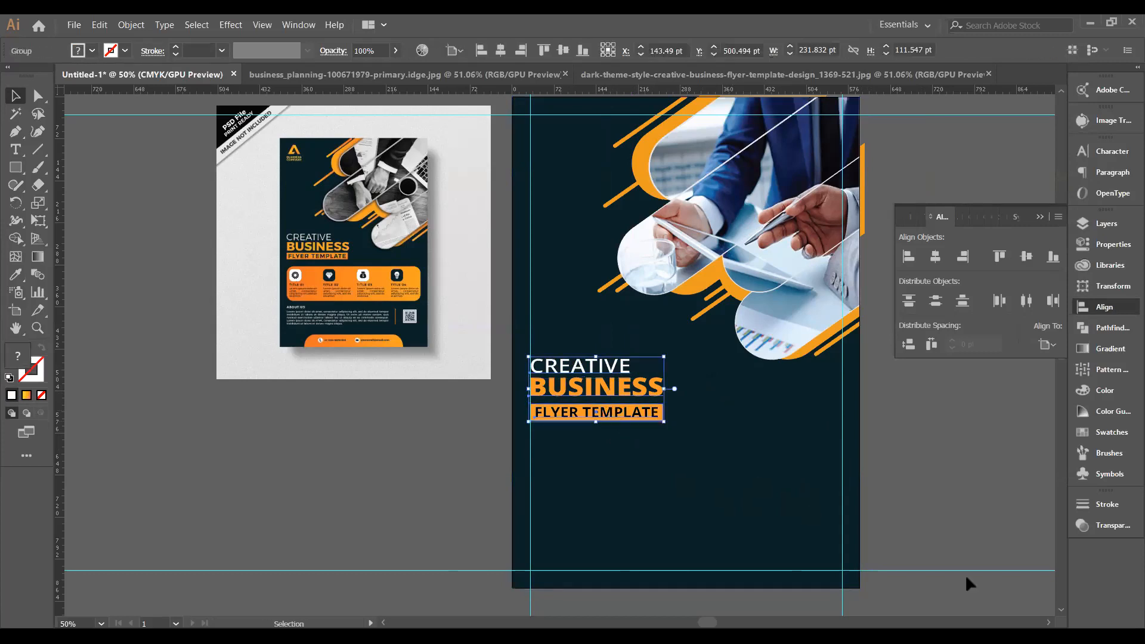
Nudge the heading group higher, closer beneath the photo shapes.
key(shift+Up)
key(shift+Up)
key(shift+Up)
key(shift+Up)
key(shift+Up)
key(shift+Up)
key(shift+Up)
key(shift+Up)
key(shift+Up)
key(shift+Up)
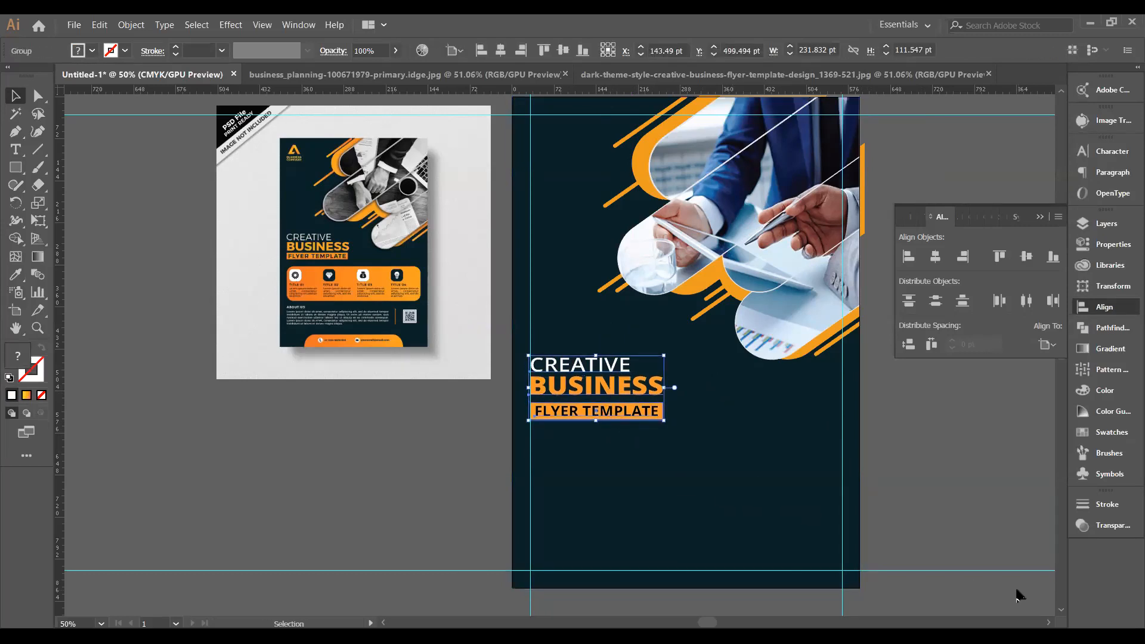
key(shift+Up)
key(shift+Up)
key(shift+Up)
key(shift+Up)
key(shift+Up)
key(shift+Up)
key(shift+Up)
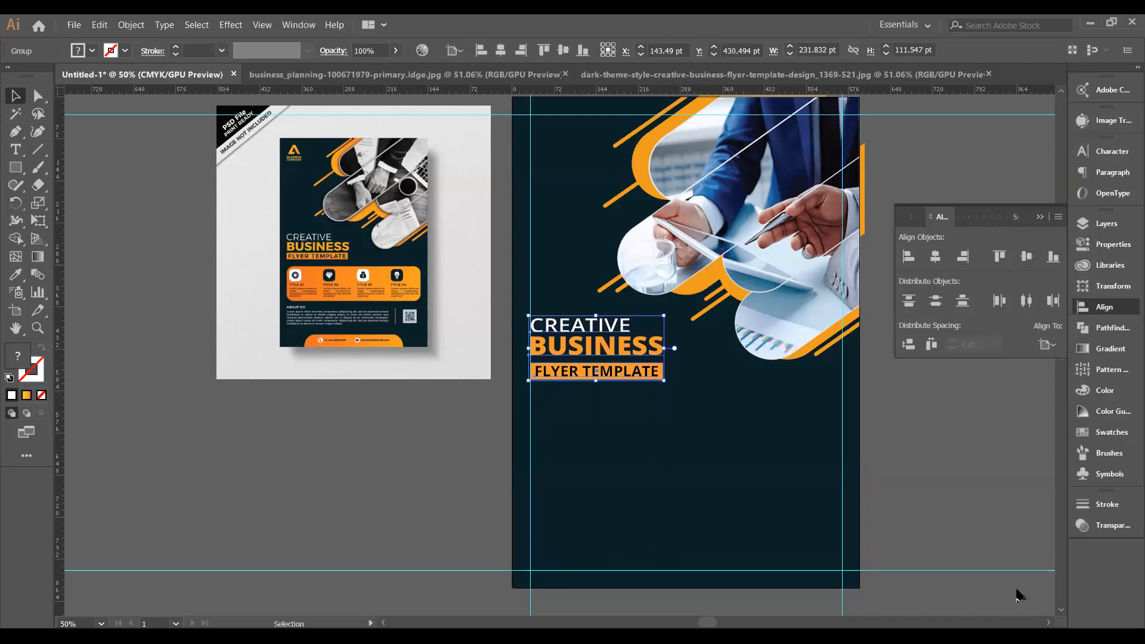
key(Down)
key(Down)
key(Down)
key(Down)
key(Down)
key(Down)
key(Down)
key(Down)
key(Down)
key(Down)
key(Down)
key(Down)
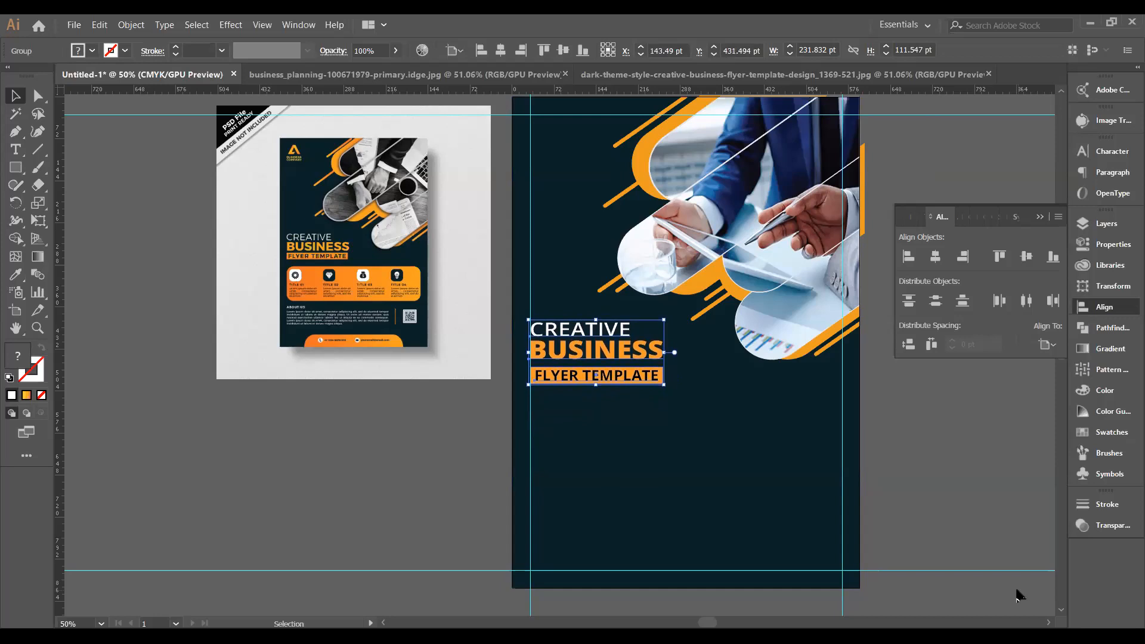
key(Down)
key(Down)
key(Down)
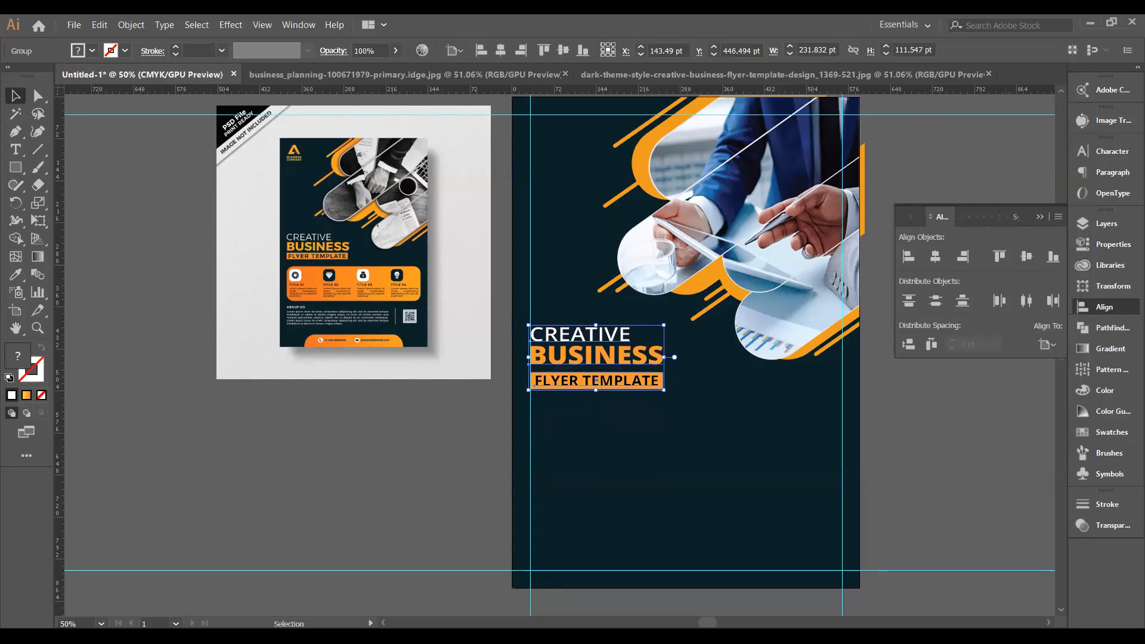
click(375, 448)
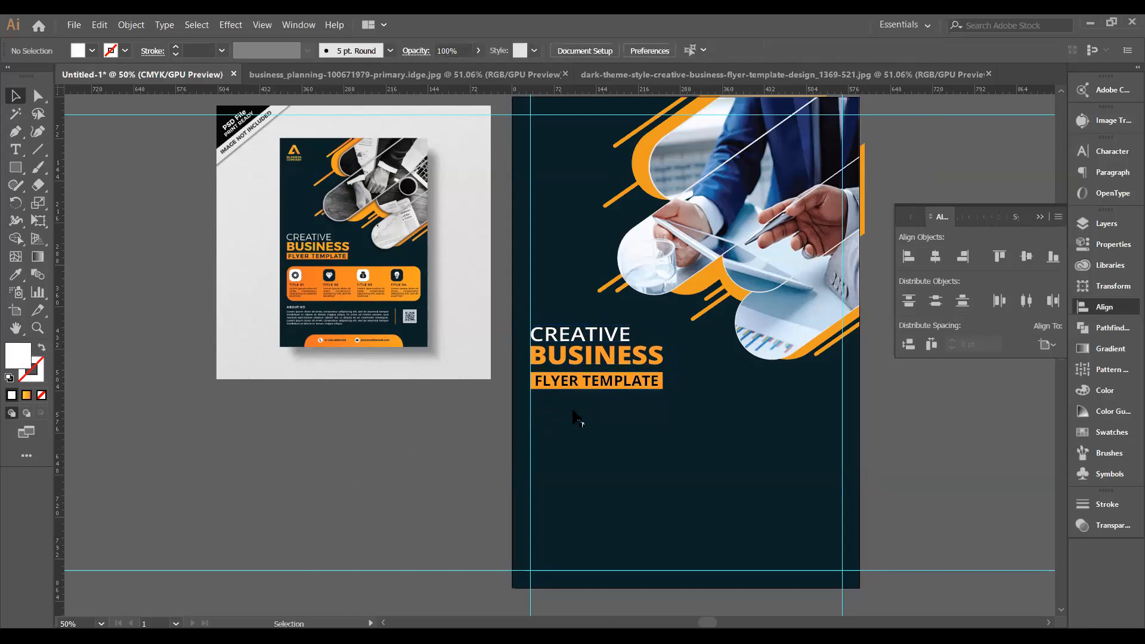
Ungroup the heading group so CREATIVE, BUSINESS and FLYER TEMPLATE become separate objects.
click(593, 384)
right_click(592, 382)
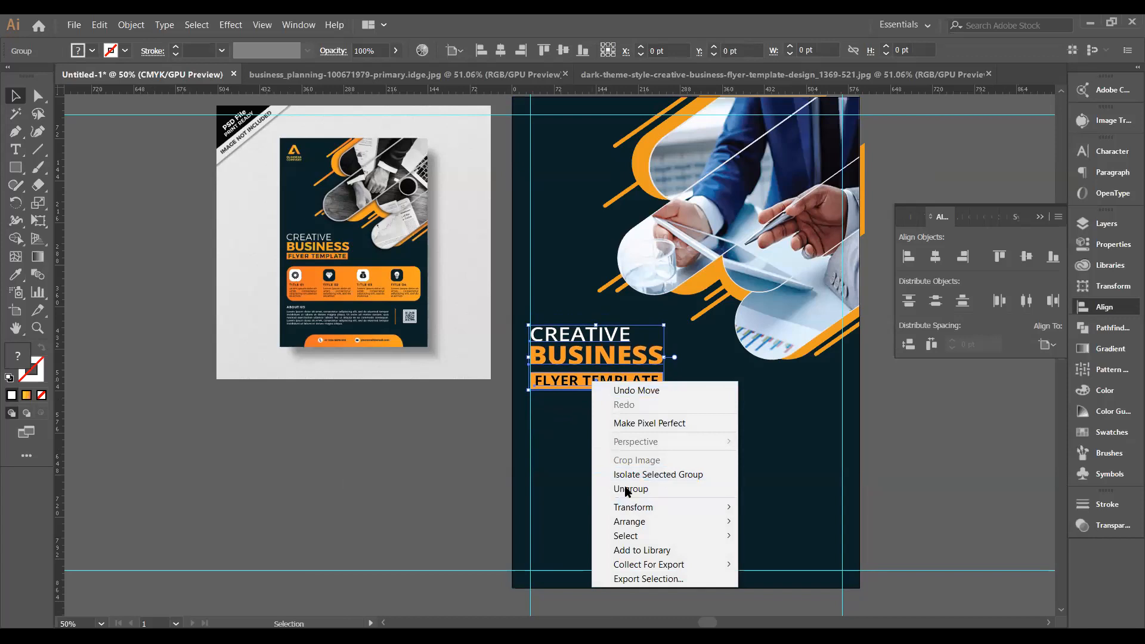
click(626, 489)
click(943, 500)
Fill the FLYER TEMPLATE bar with a bright orange to red-orange gradient, middle stop near 56%.
click(613, 381)
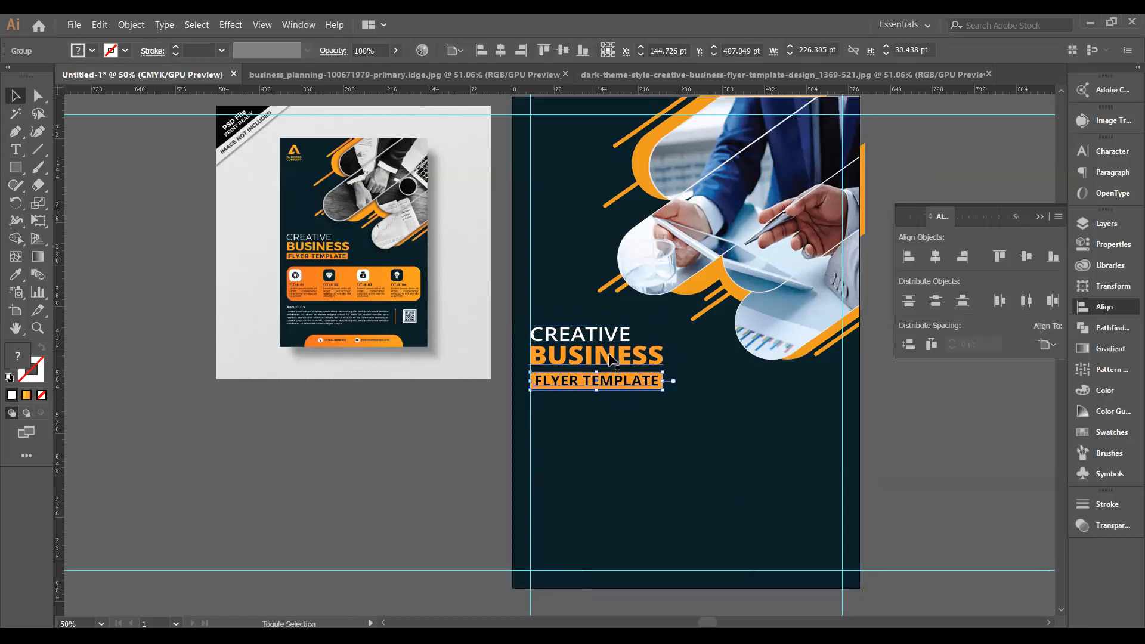
shift+click(609, 358)
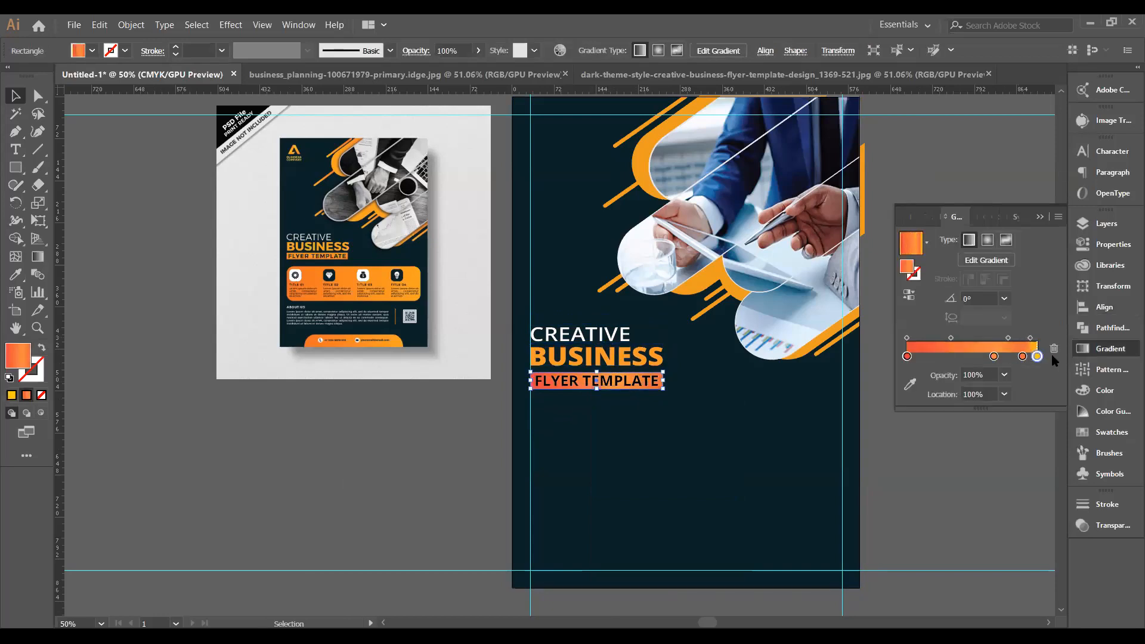
drag(1044, 354, 891, 358)
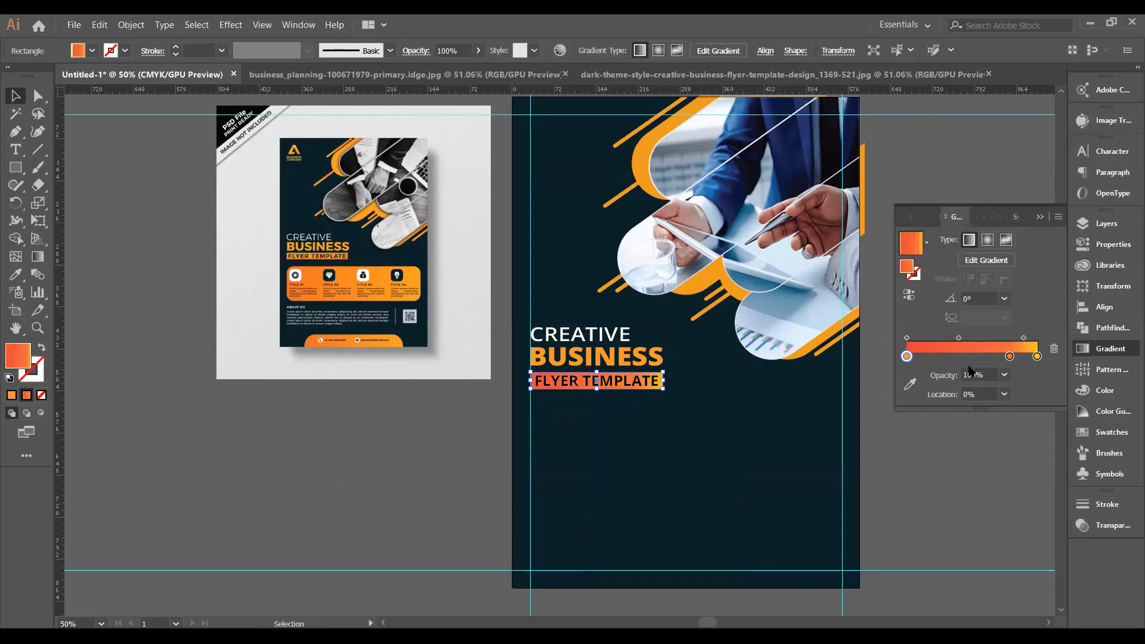
mouse_move(1010, 357)
mouse_down()
mouse_move(969, 357)
mouse_move(1002, 358)
mouse_up()
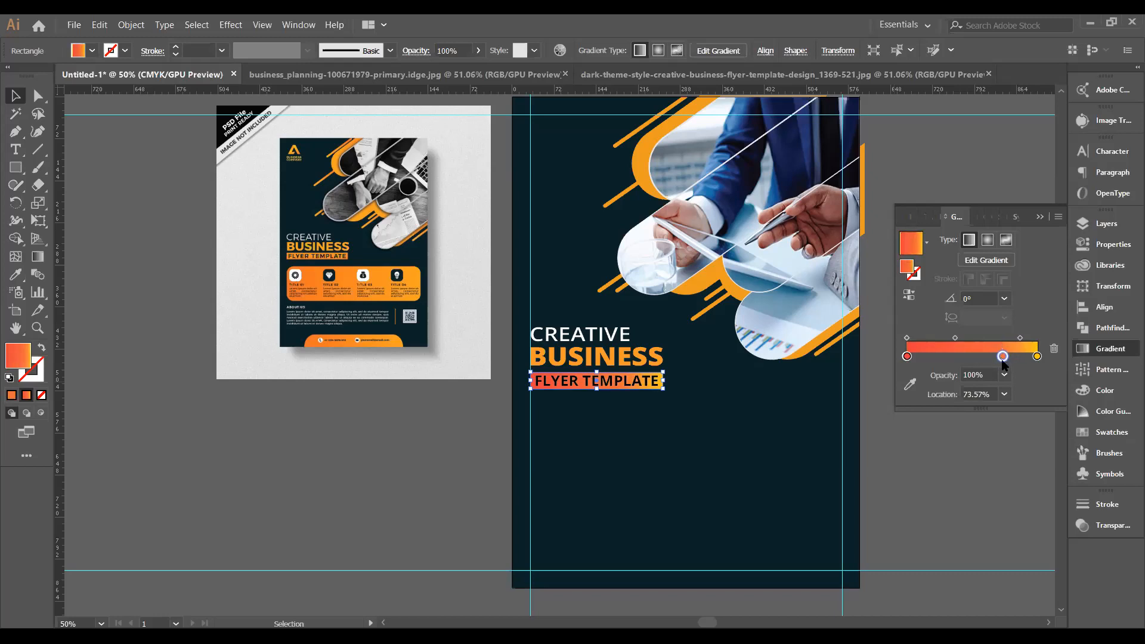
drag(909, 360, 1051, 365)
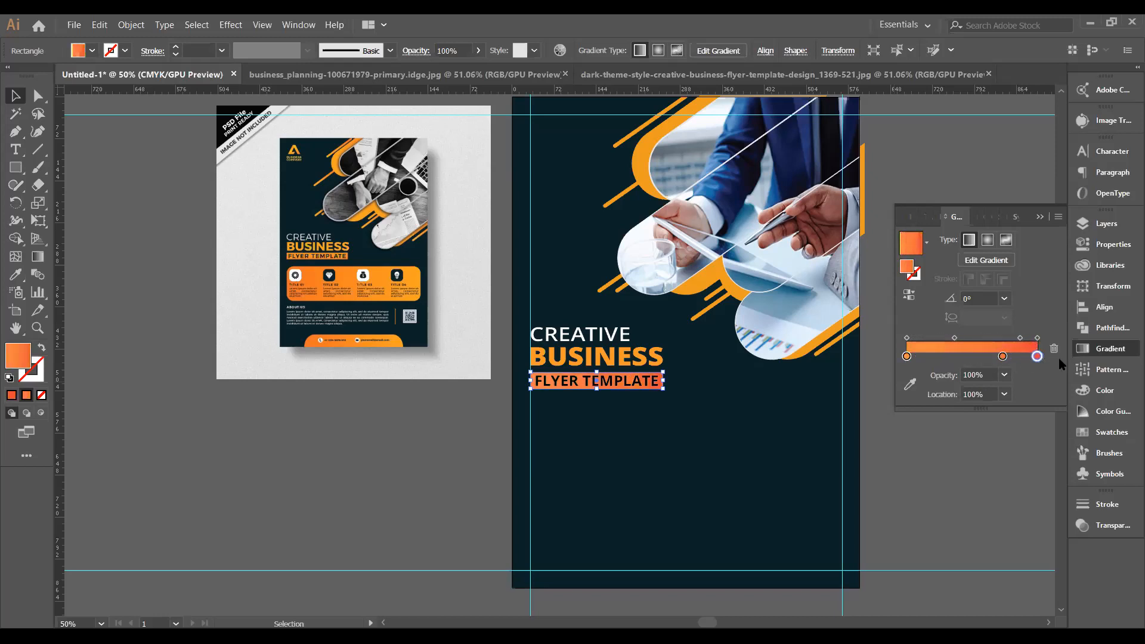
click(1040, 218)
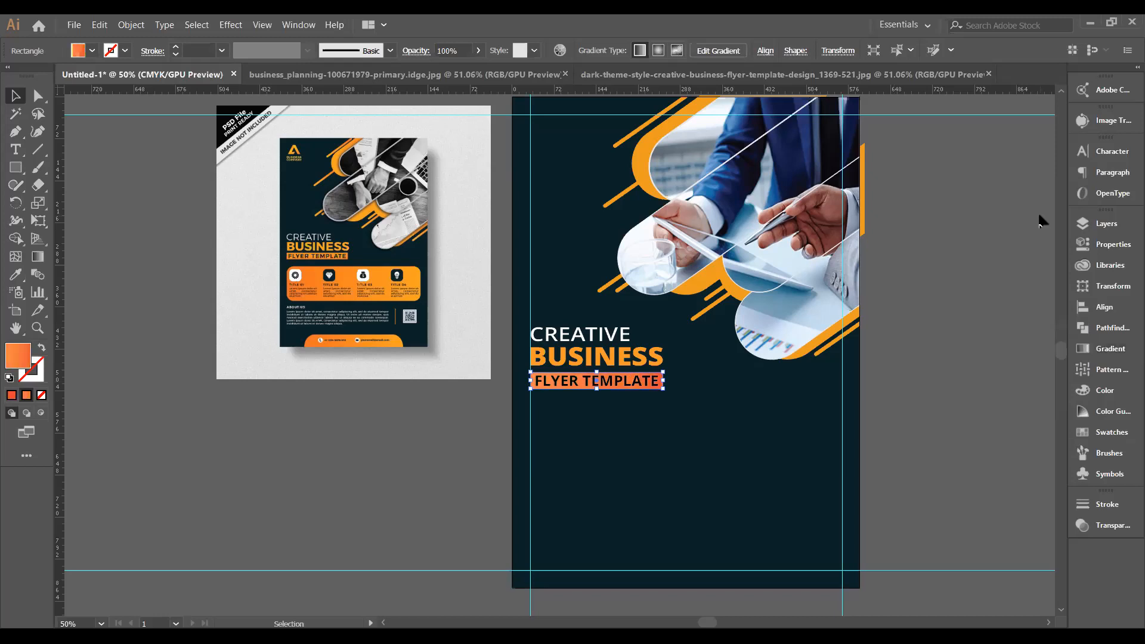
Deselect the gradient bar and pick the Rounded Rectangle Tool from the Rectangle tool flyout.
click(932, 269)
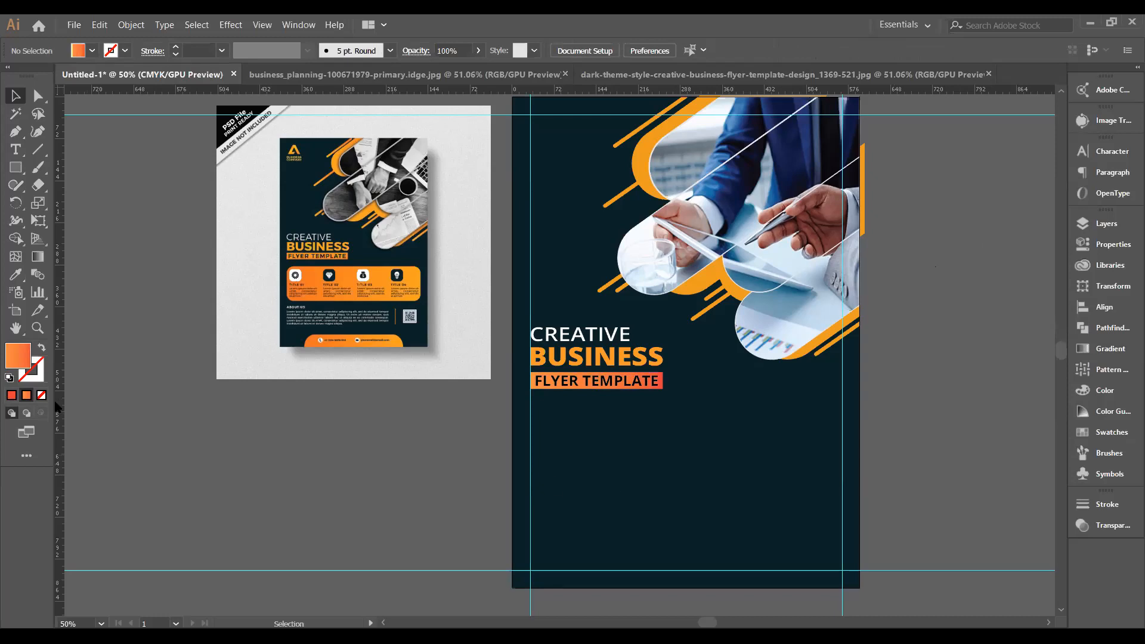
drag(15, 176, 66, 189)
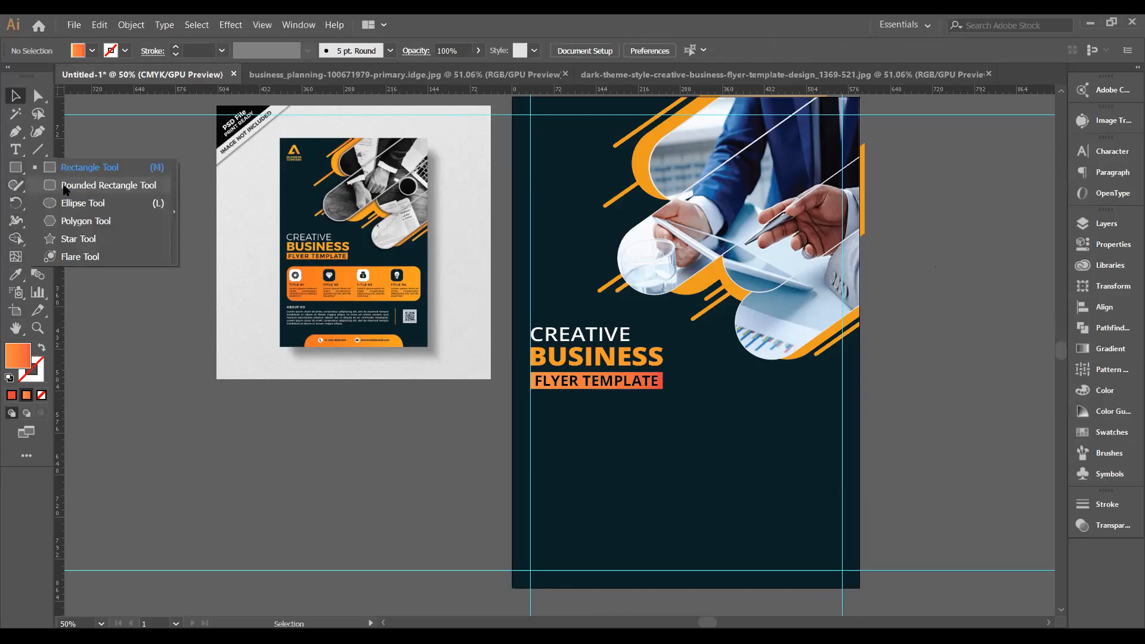
drag(66, 189, 65, 188)
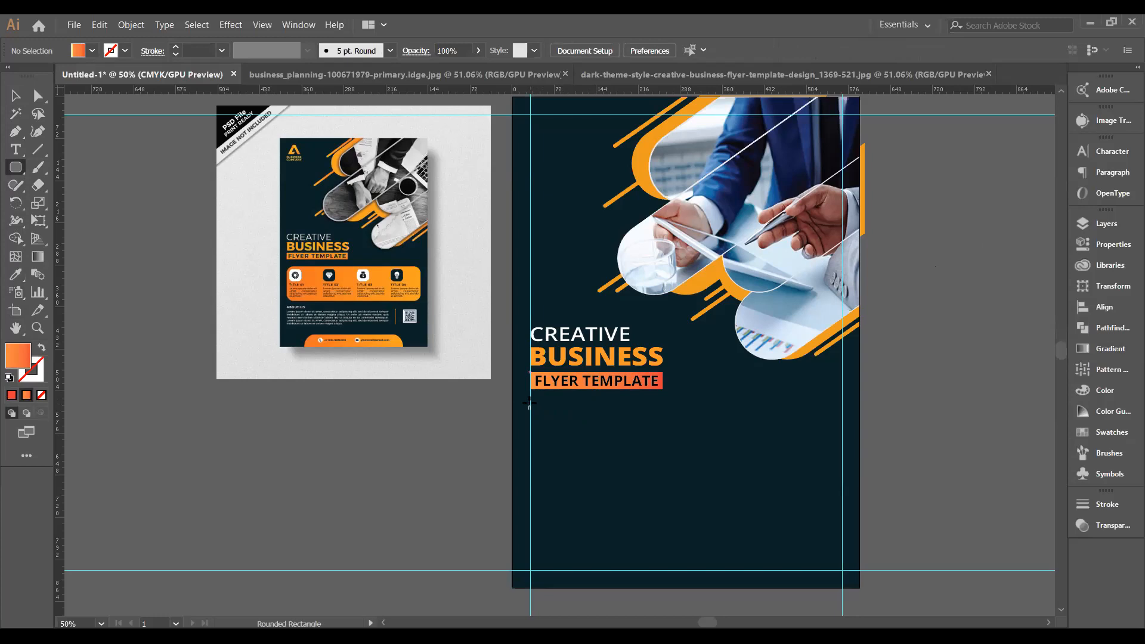
Draw a wide rounded rectangle under the FLYER TEMPLATE label, spanning the flyer's content width.
mouse_move(536, 405)
mouse_down()
mouse_move(603, 444)
mouse_move(706, 475)
mouse_move(841, 480)
mouse_up()
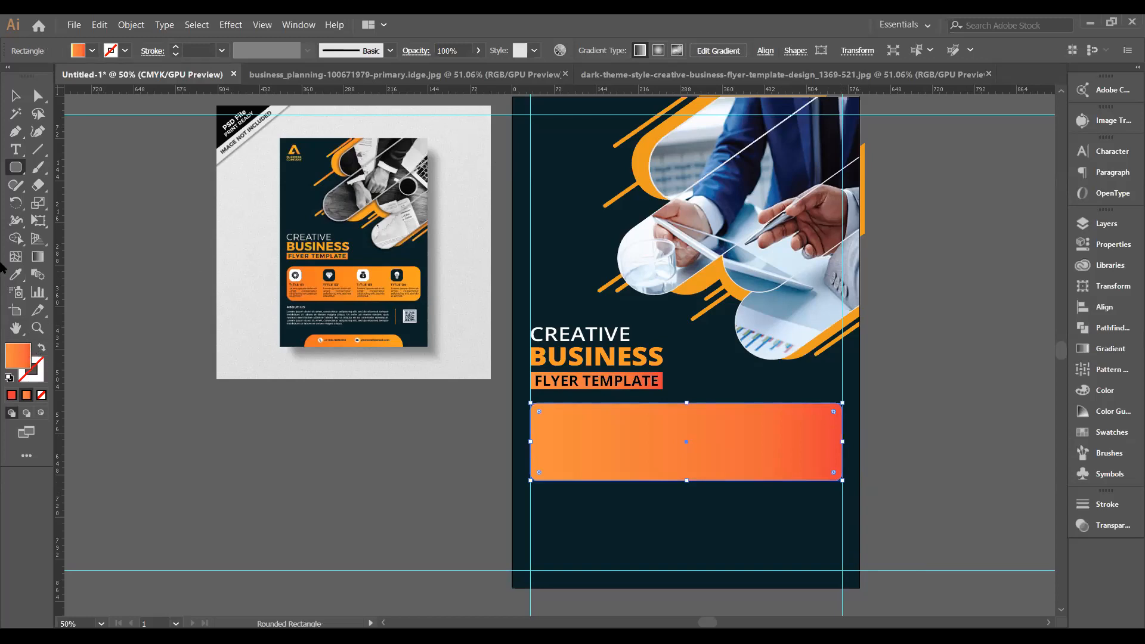
Rearrange the rectangle's gradient stops, removing an extra stop and moving red to the left end.
click(37, 257)
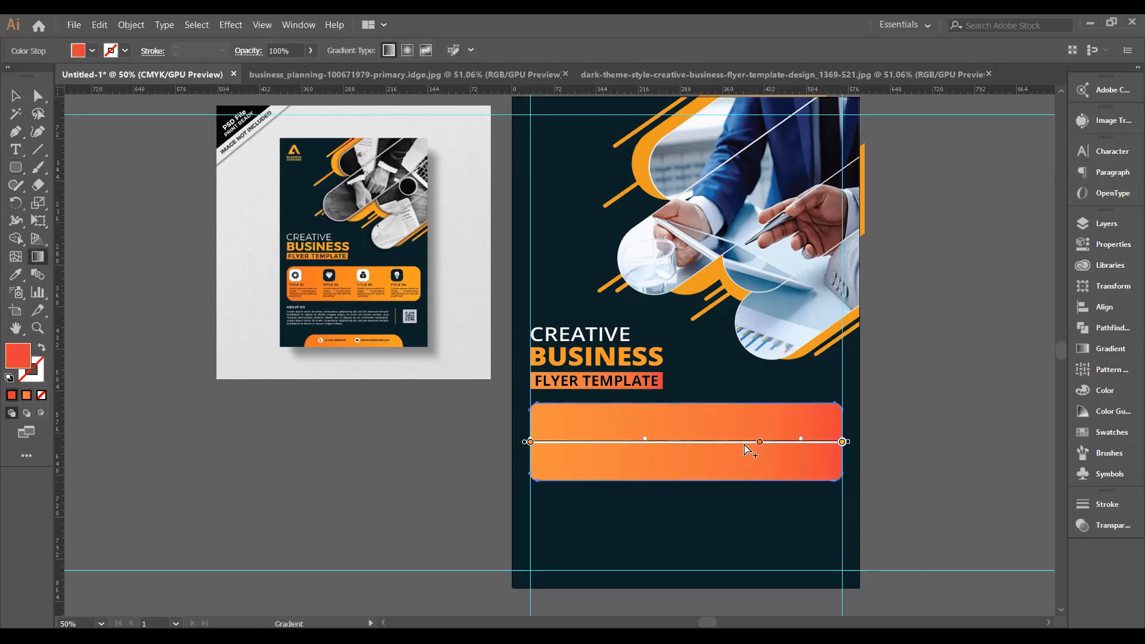
mouse_move(761, 443)
mouse_down()
mouse_move(563, 442)
mouse_move(760, 442)
mouse_up()
drag(842, 442, 530, 443)
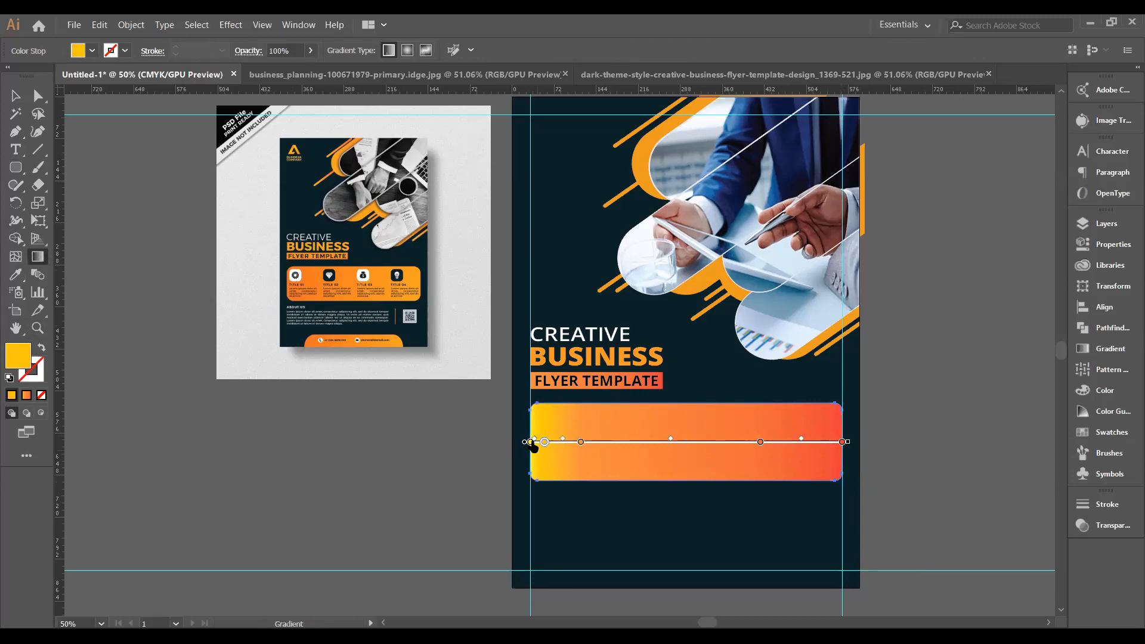
click(531, 443)
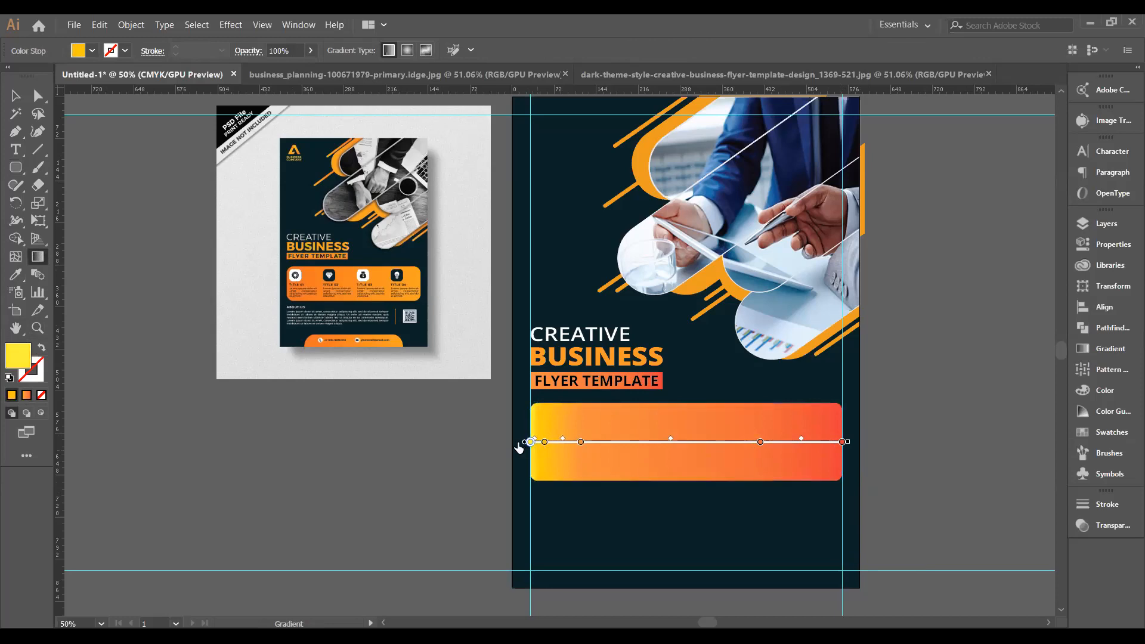
drag(545, 446, 473, 443)
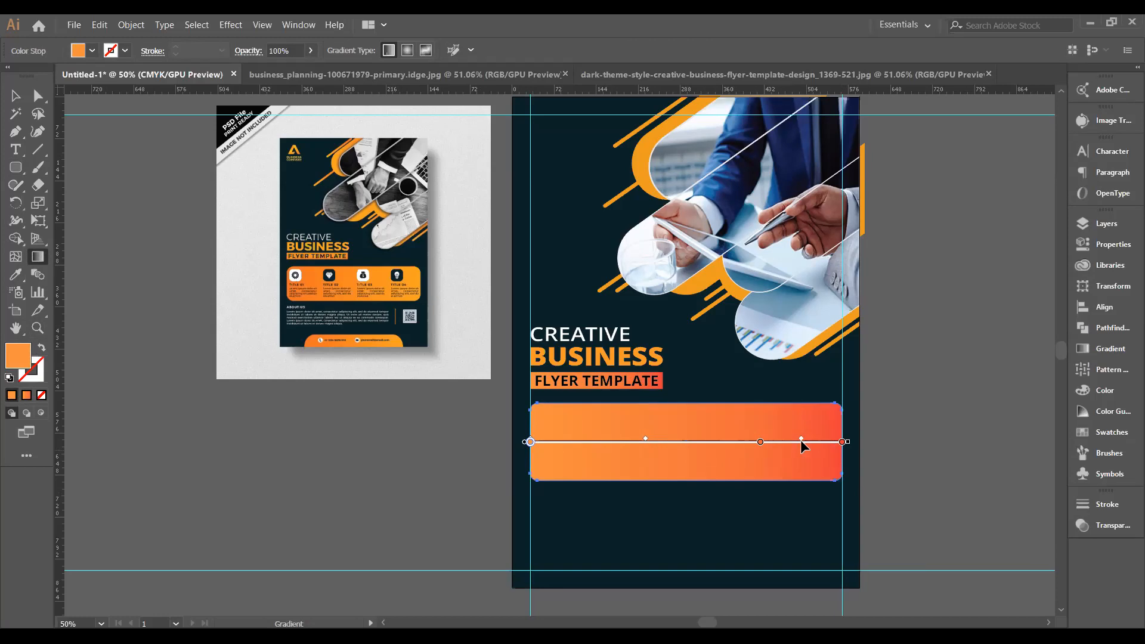
drag(842, 444, 439, 450)
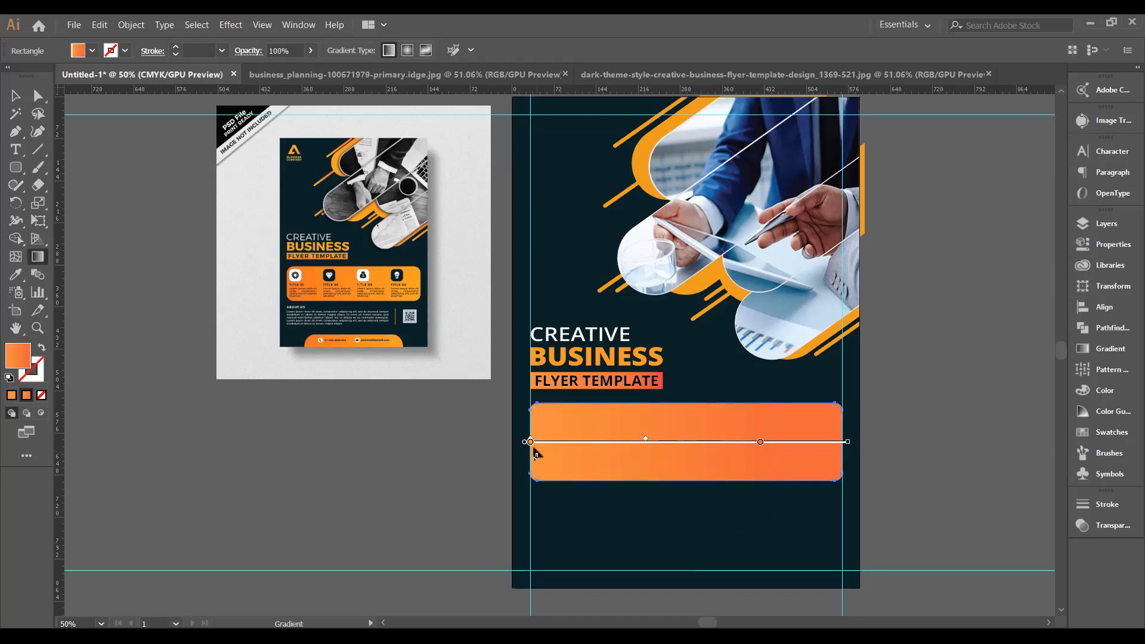
drag(531, 443, 447, 452)
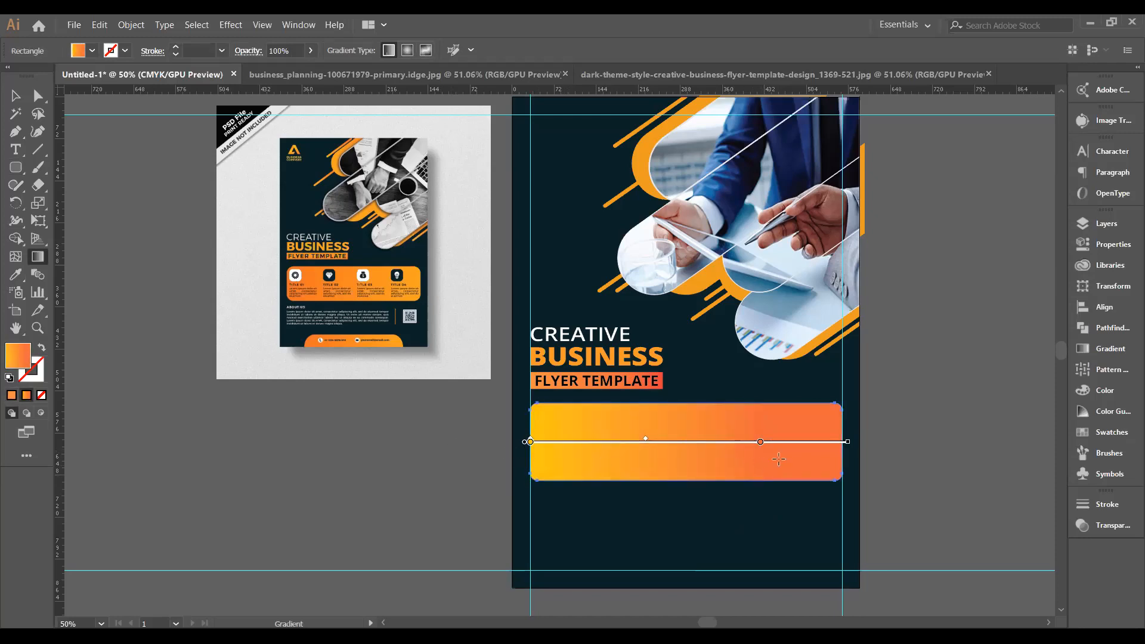
Reposition the orange and yellow stops and the midpoint so orange fills most of the bar, yellow at right.
drag(762, 447, 541, 443)
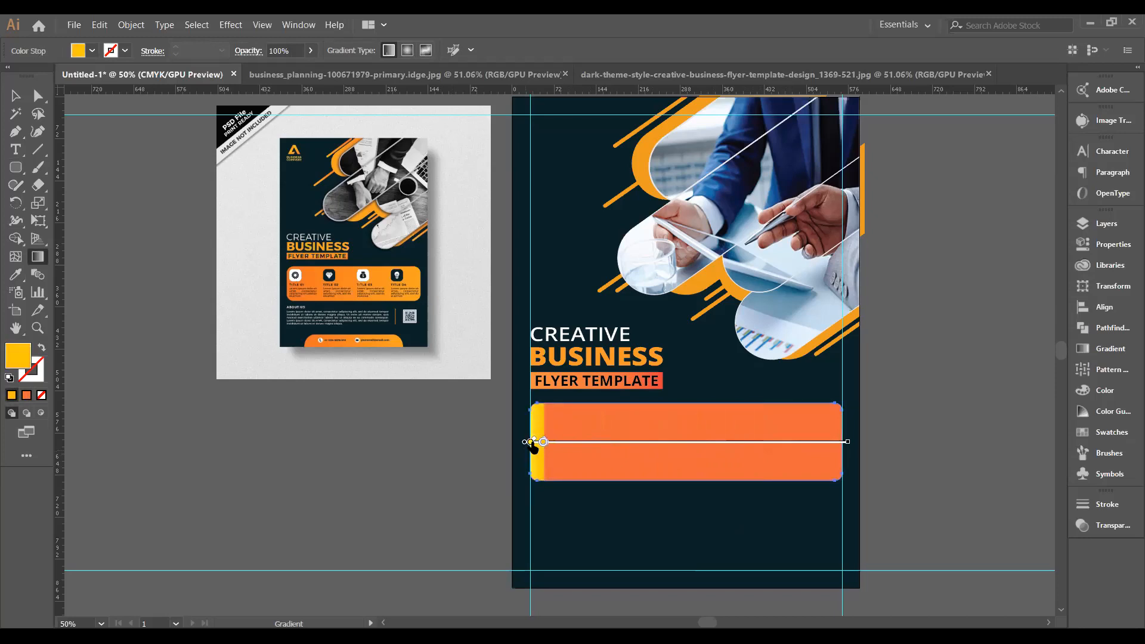
click(531, 442)
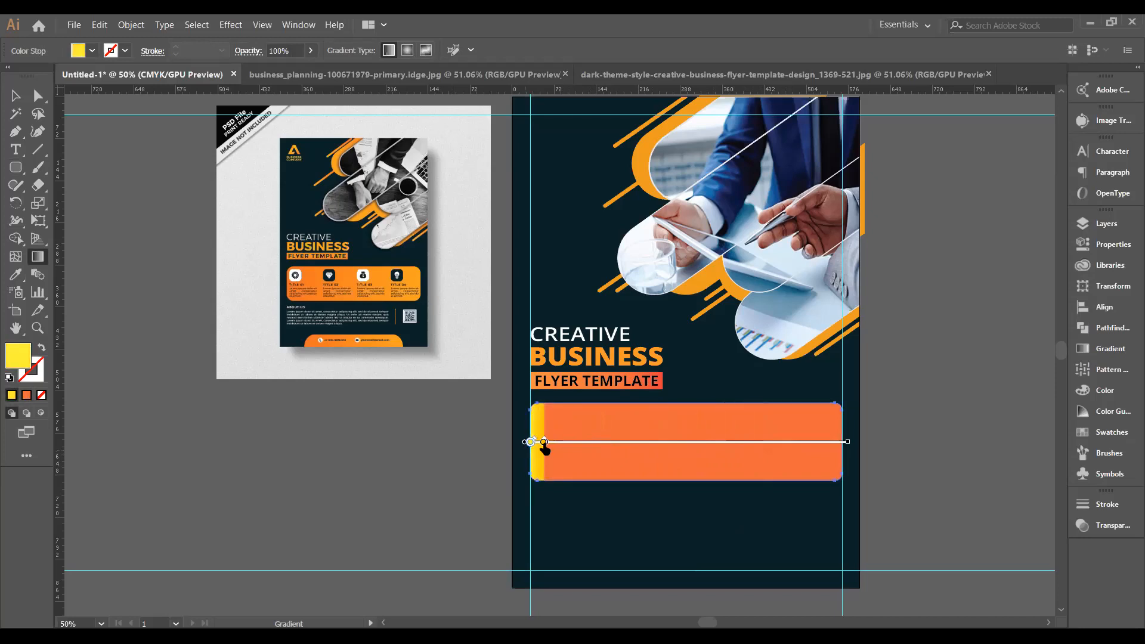
mouse_move(544, 443)
mouse_down()
mouse_move(572, 445)
mouse_move(530, 442)
mouse_move(935, 441)
mouse_up()
mouse_move(530, 441)
mouse_down()
mouse_move(609, 443)
mouse_move(524, 441)
mouse_up()
drag(607, 444, 893, 444)
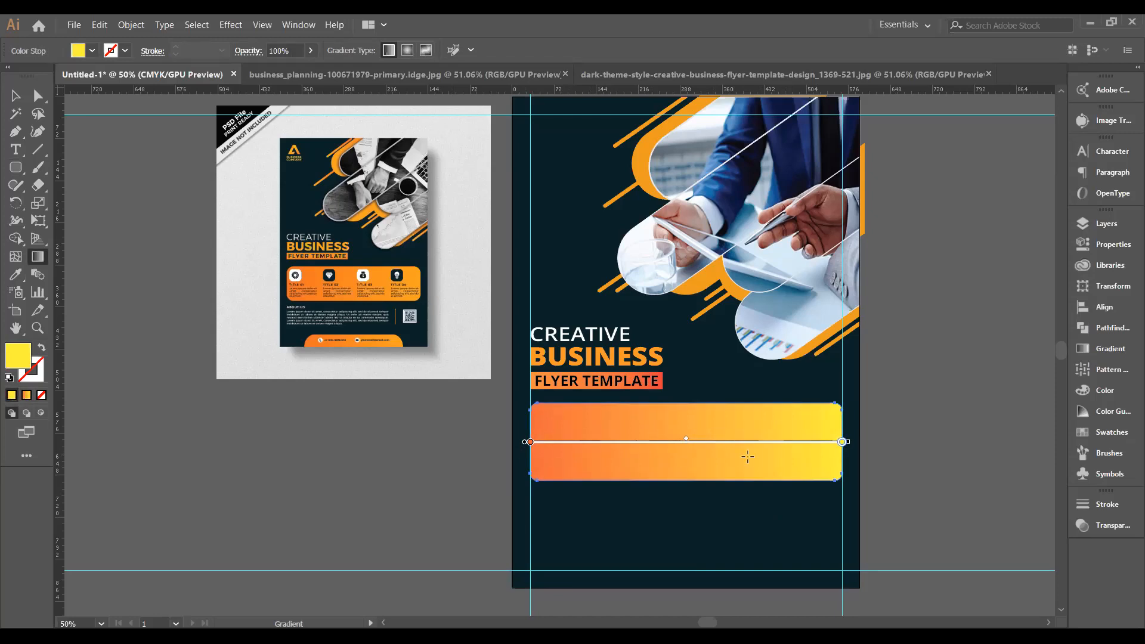
drag(687, 441, 802, 442)
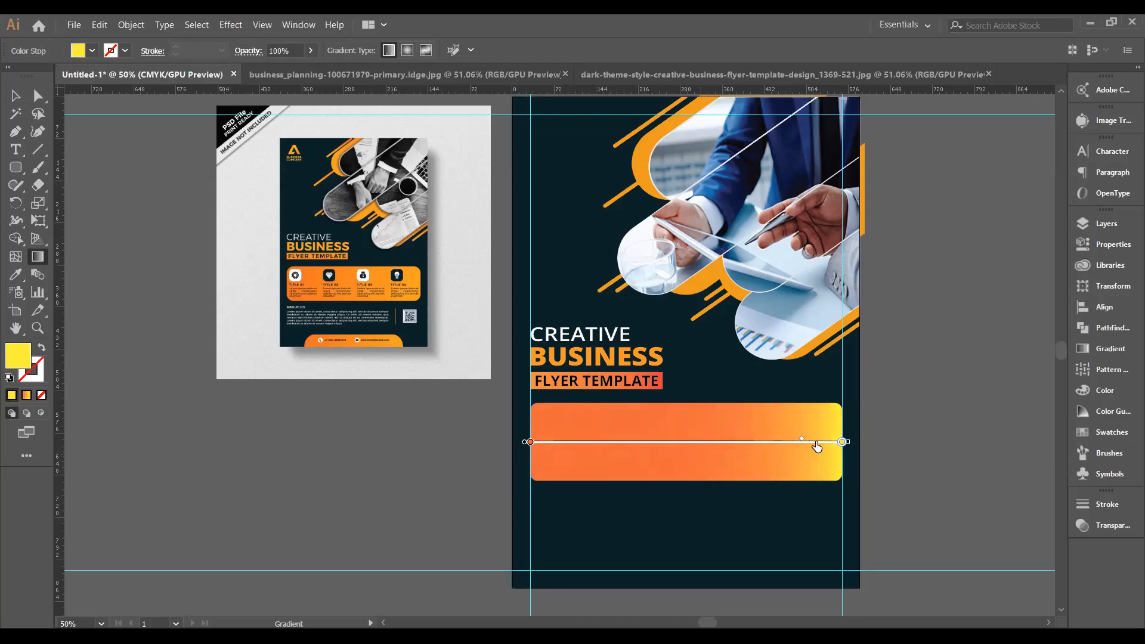
drag(531, 444, 839, 442)
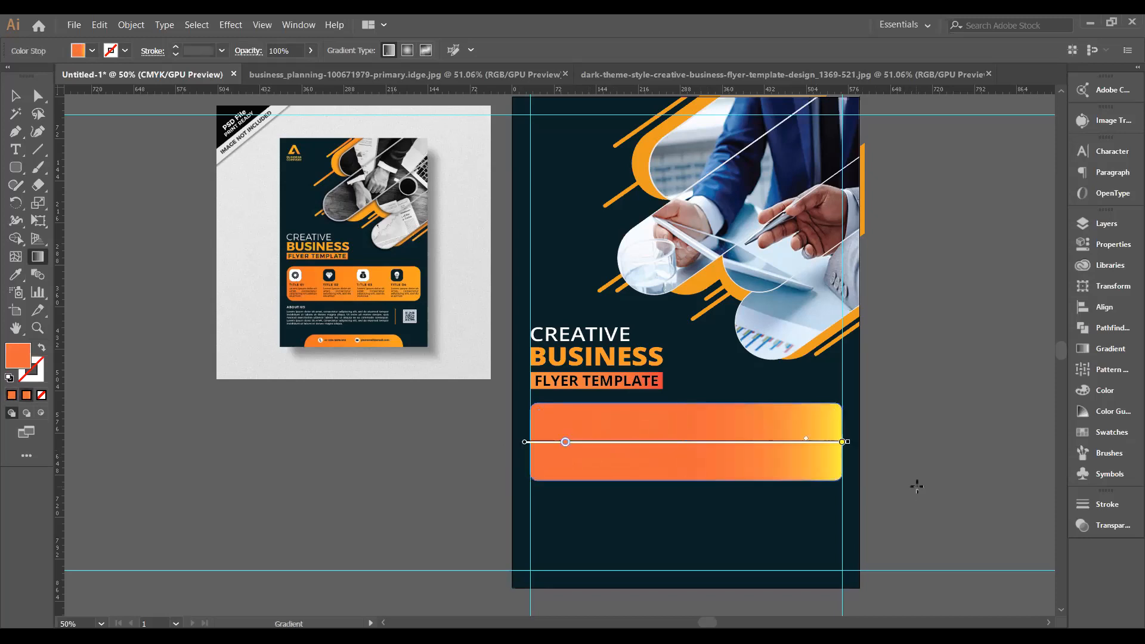
Undo and redo through the gradient edits to restore the yellow-left, orange-right version.
key(v)
key(g)
key(v)
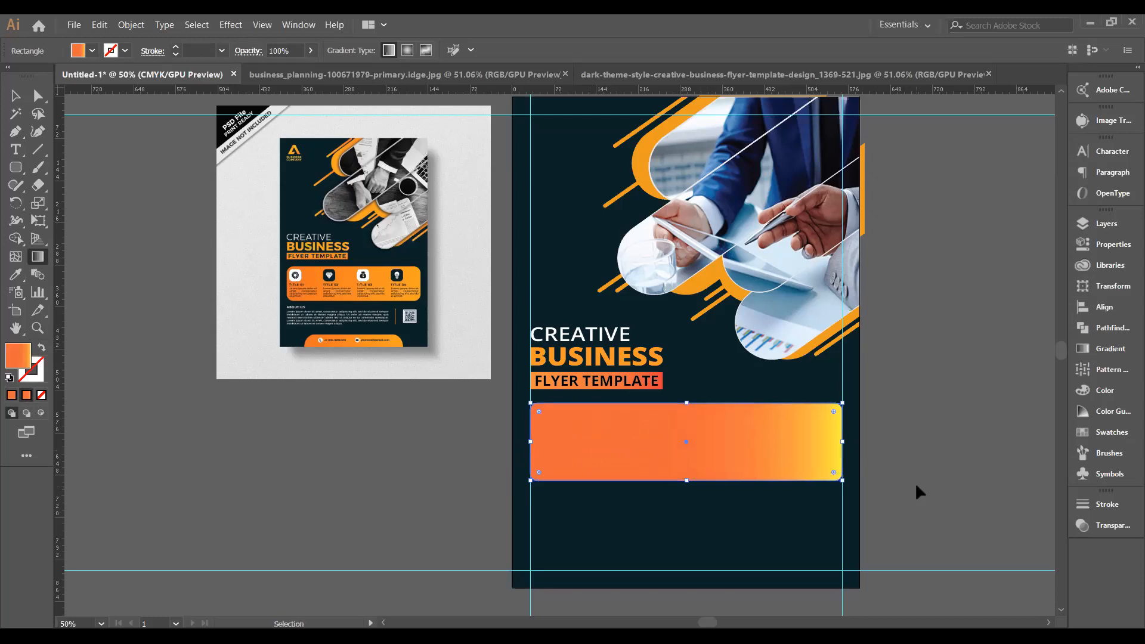
key(g)
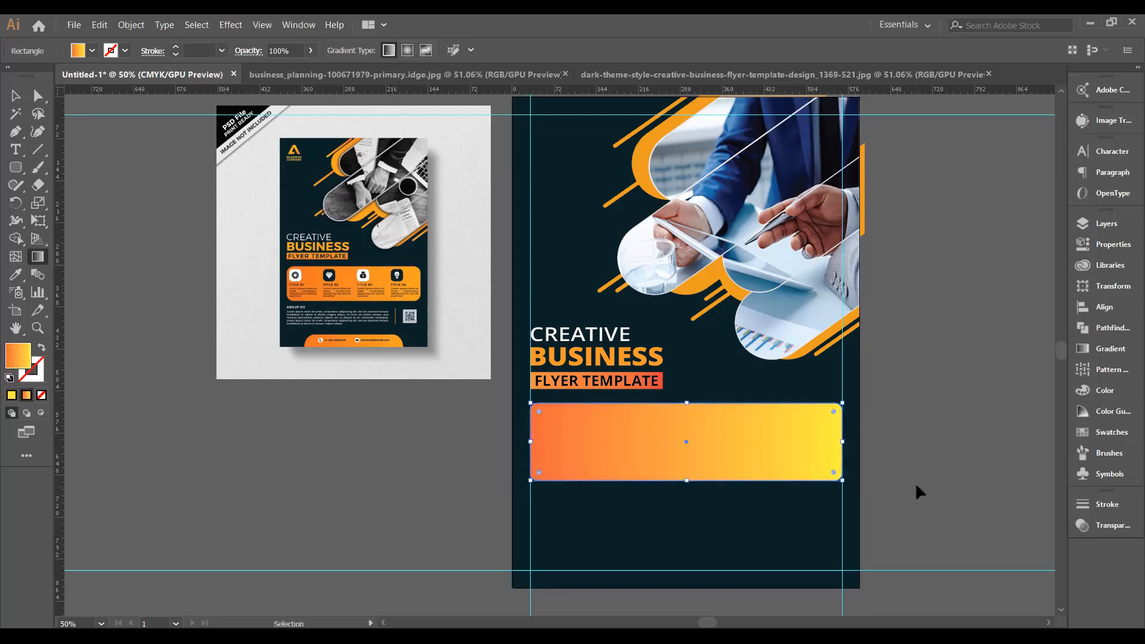
key(ctrl+z)
key(ctrl+z)
key(ctrl+z)
key(ctrl+z)
key(ctrl+z)
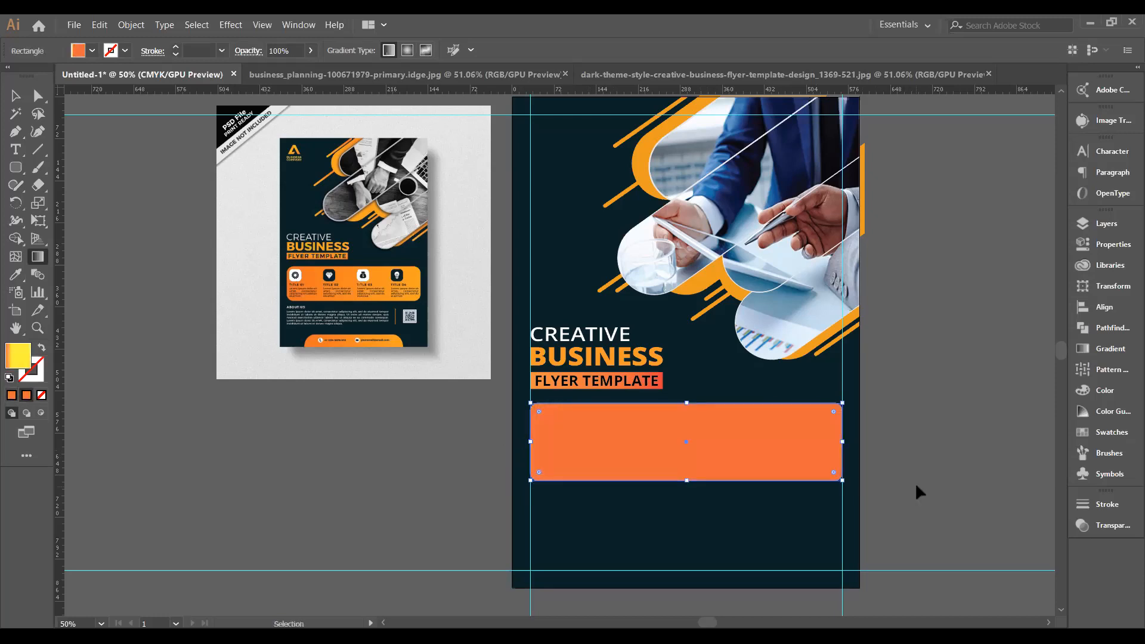
key(ctrl+shift+z)
key(ctrl+shift+z)
key(ctrl+z)
key(ctrl+z)
key(g)
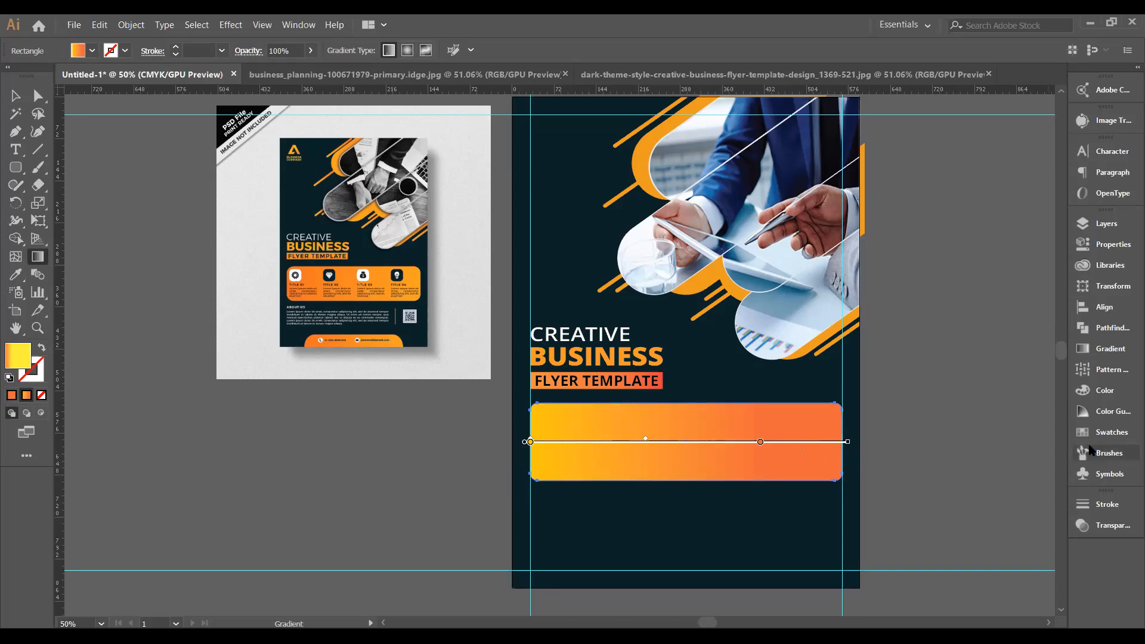
Reverse the rectangle's gradient and move the orange stop to the very start.
click(1109, 356)
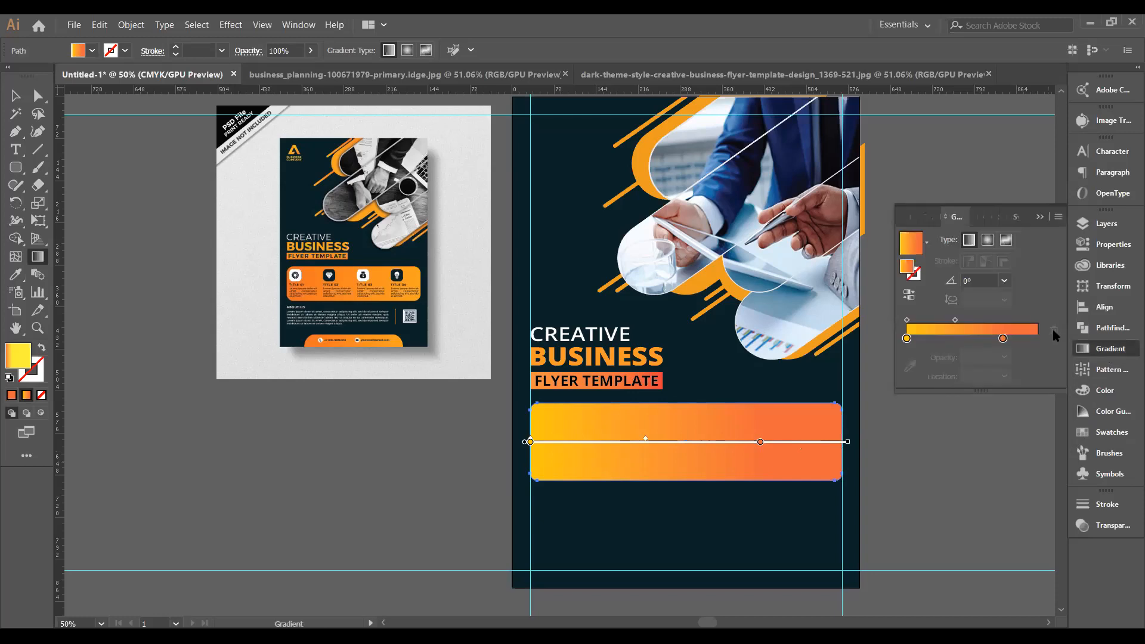
click(909, 295)
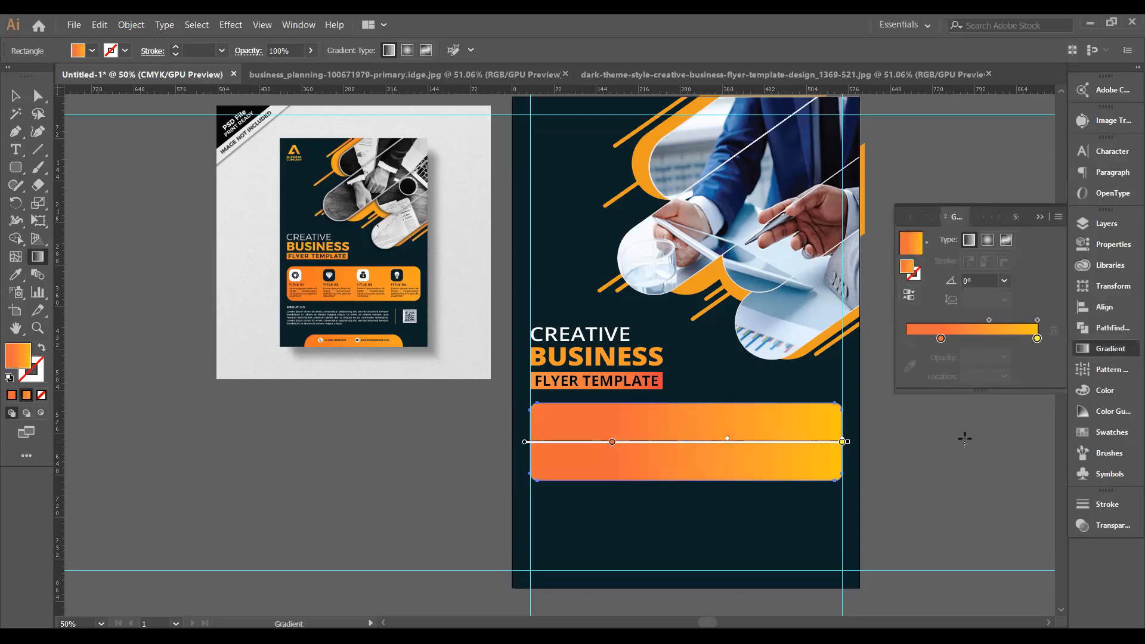
mouse_move(614, 443)
mouse_down()
mouse_move(711, 456)
mouse_move(825, 440)
mouse_up()
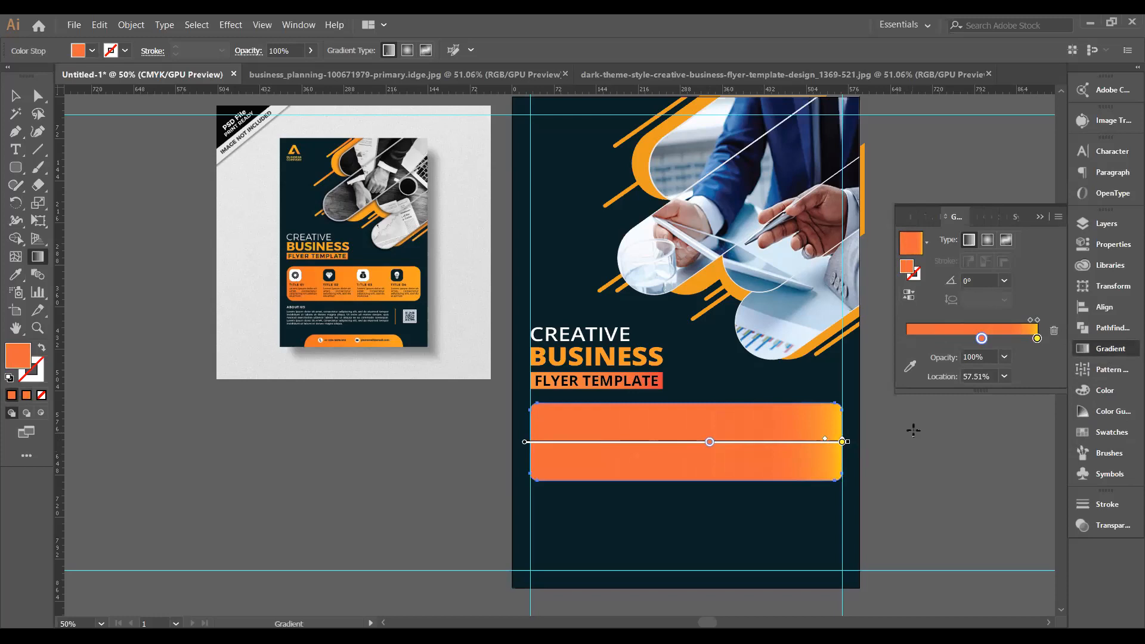
drag(981, 338, 904, 349)
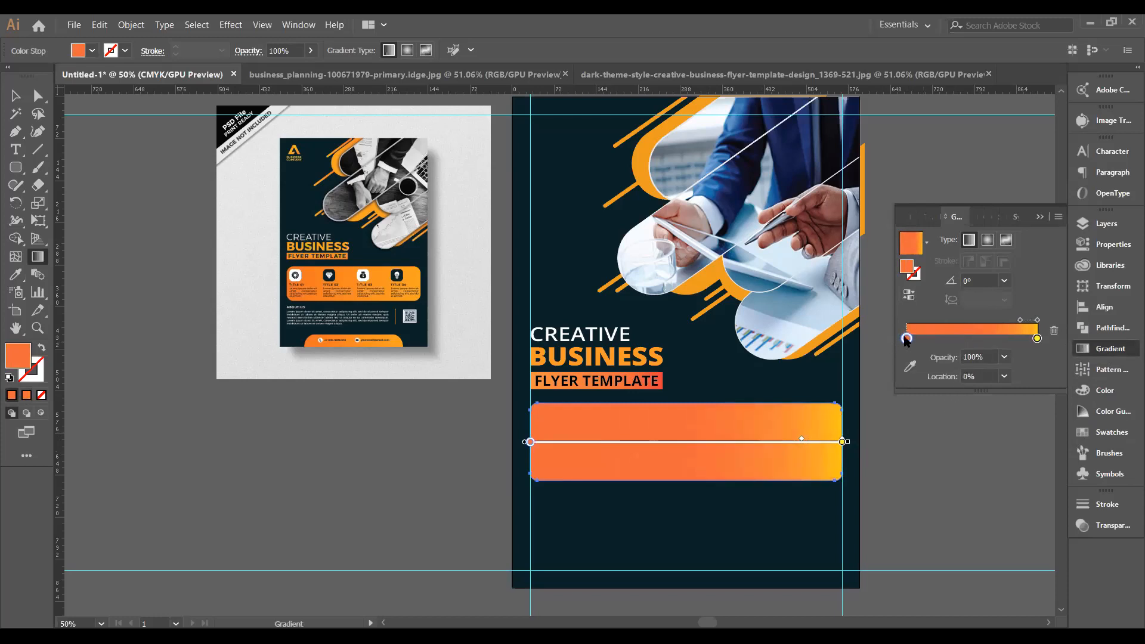
Eyedrop orange from the reference flyer into the left and right gradient stops.
double_click(907, 339)
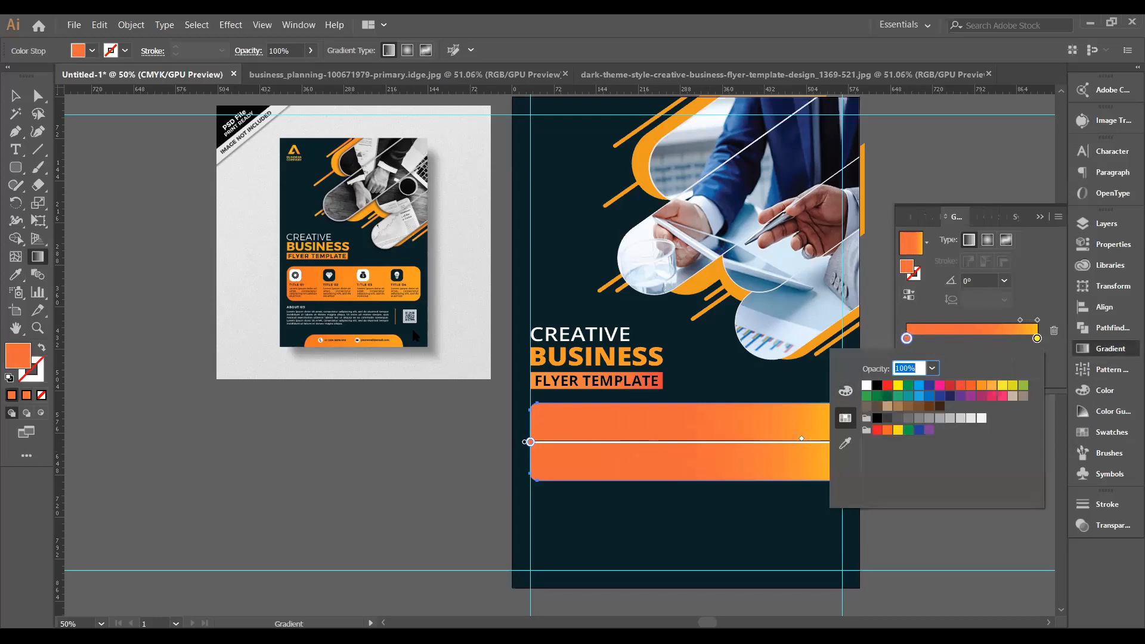
click(845, 442)
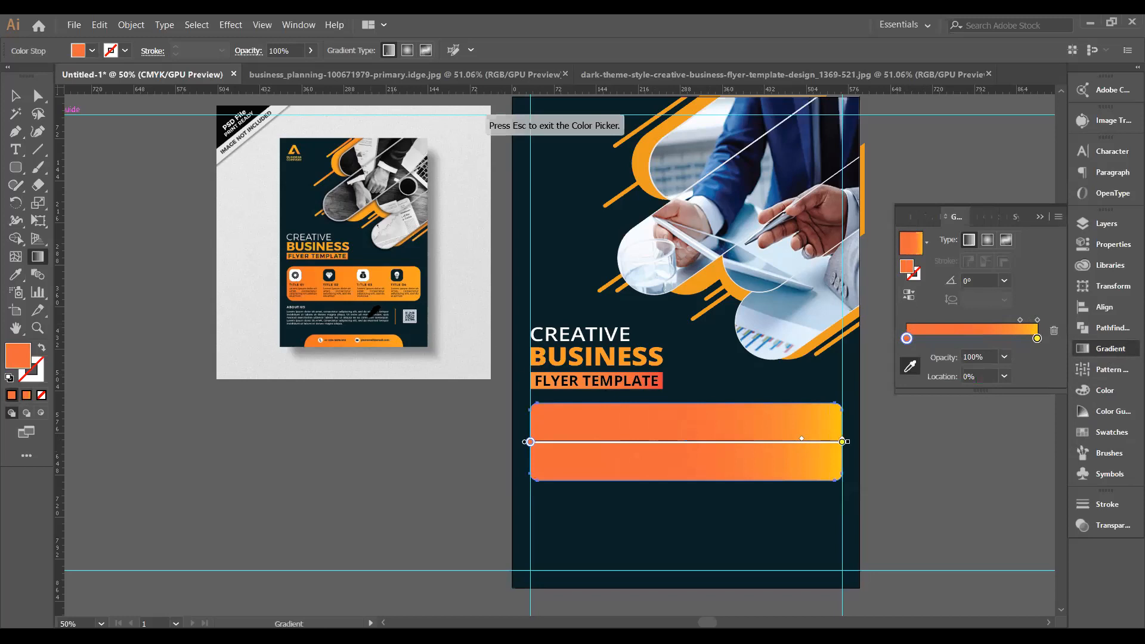
click(1037, 339)
double_click(1037, 338)
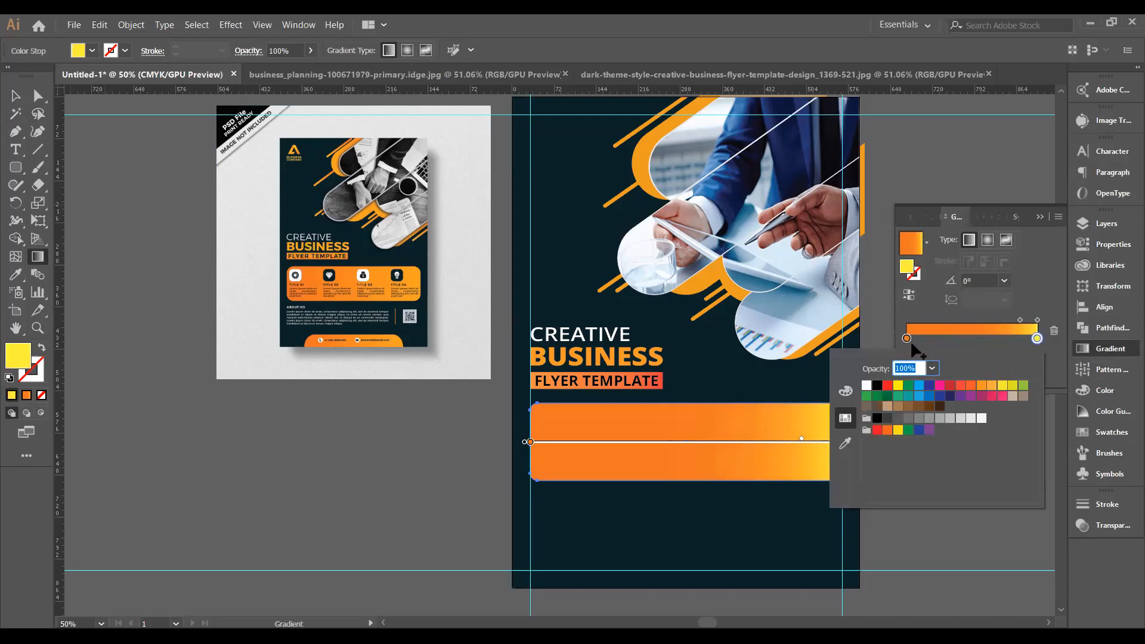
click(846, 445)
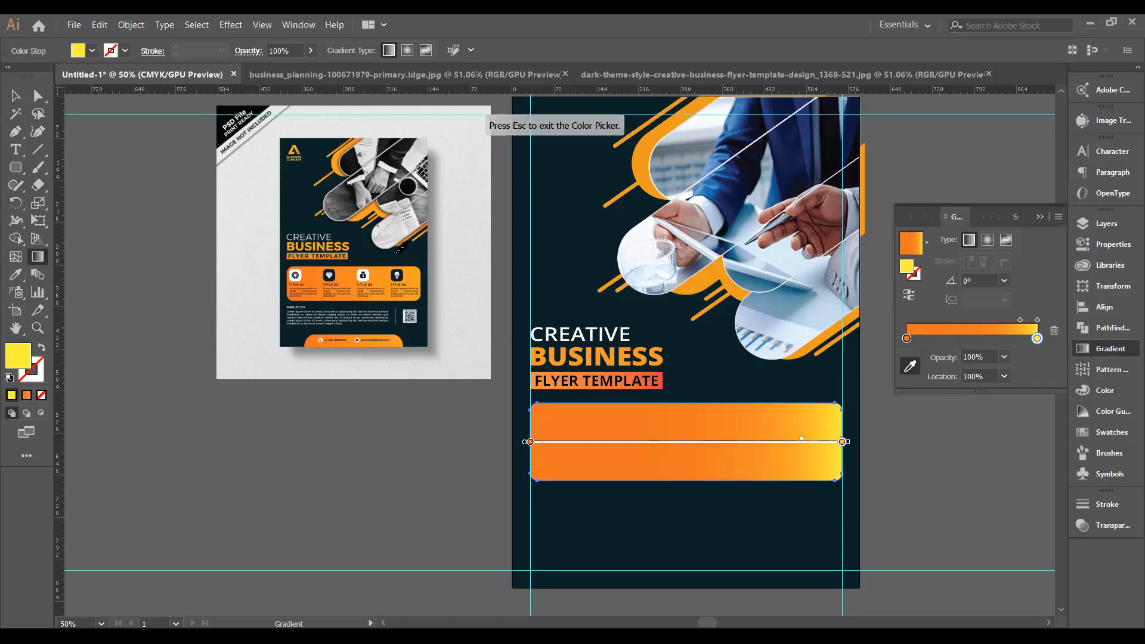
click(418, 276)
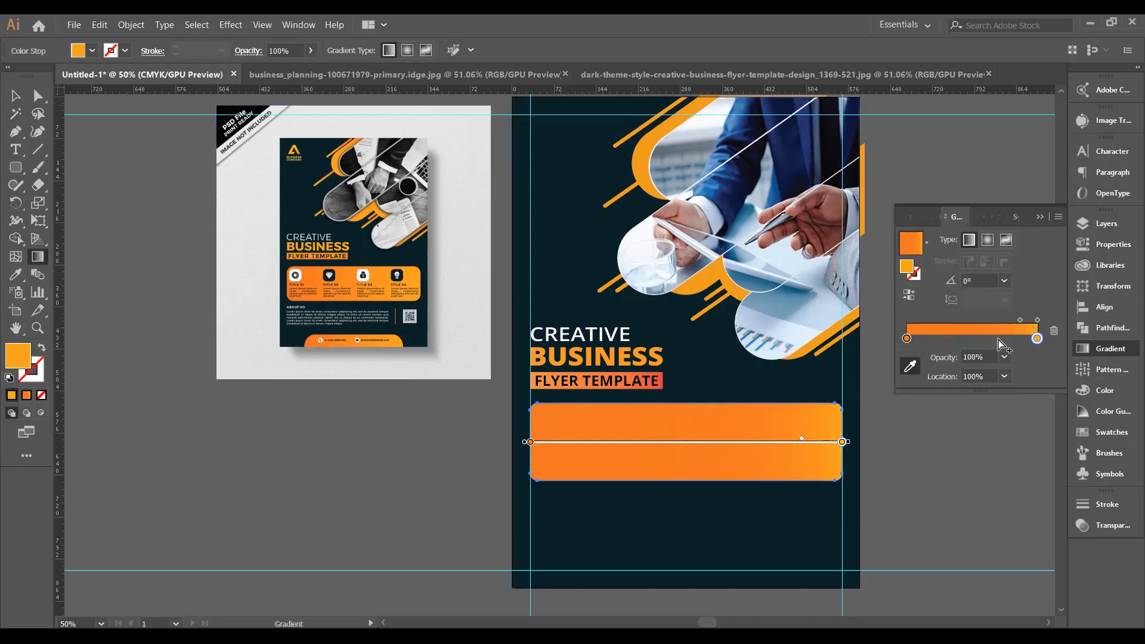
Shift the gradient midpoint left from about 40% so the orange deepens on the left, then deselect the bar.
drag(1021, 322, 960, 326)
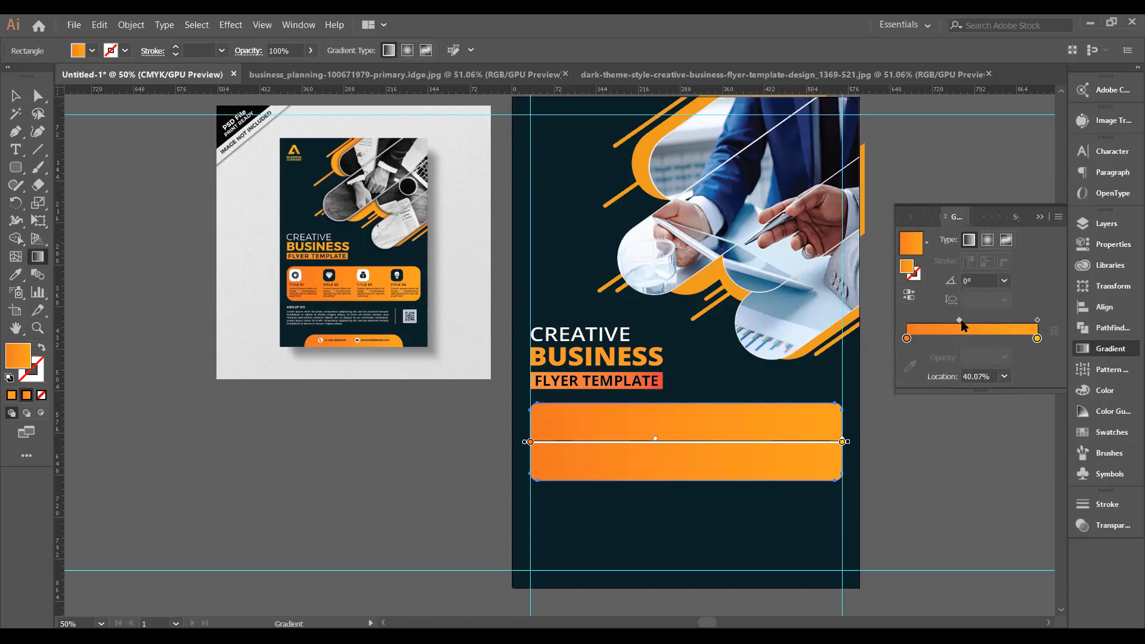
drag(958, 321, 937, 326)
drag(938, 320, 924, 321)
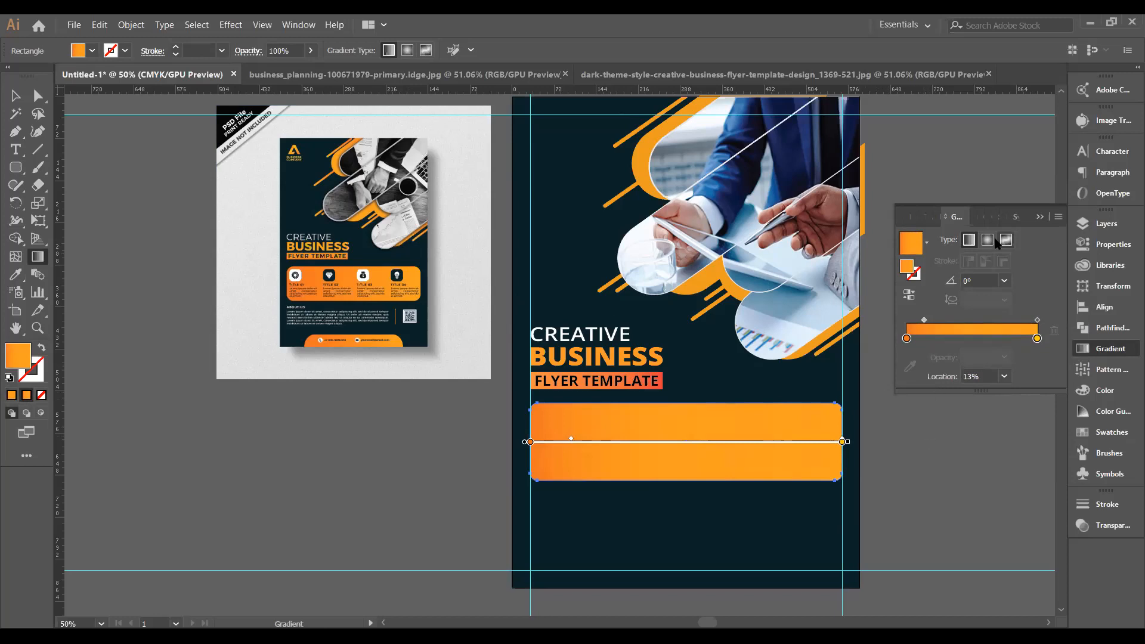
click(1040, 216)
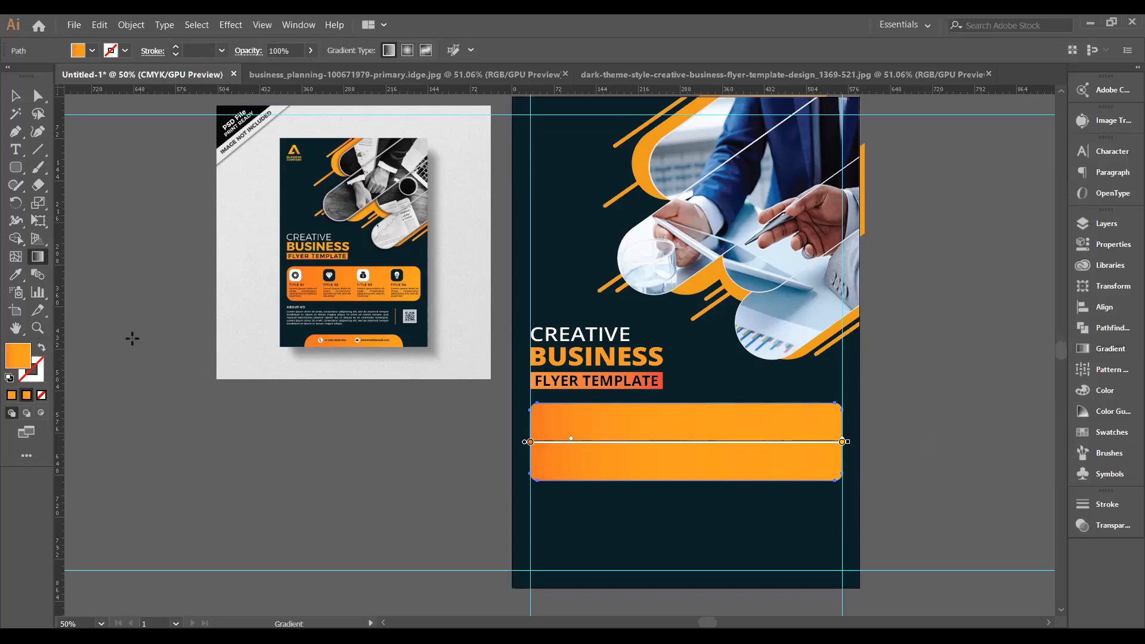
click(15, 96)
click(148, 378)
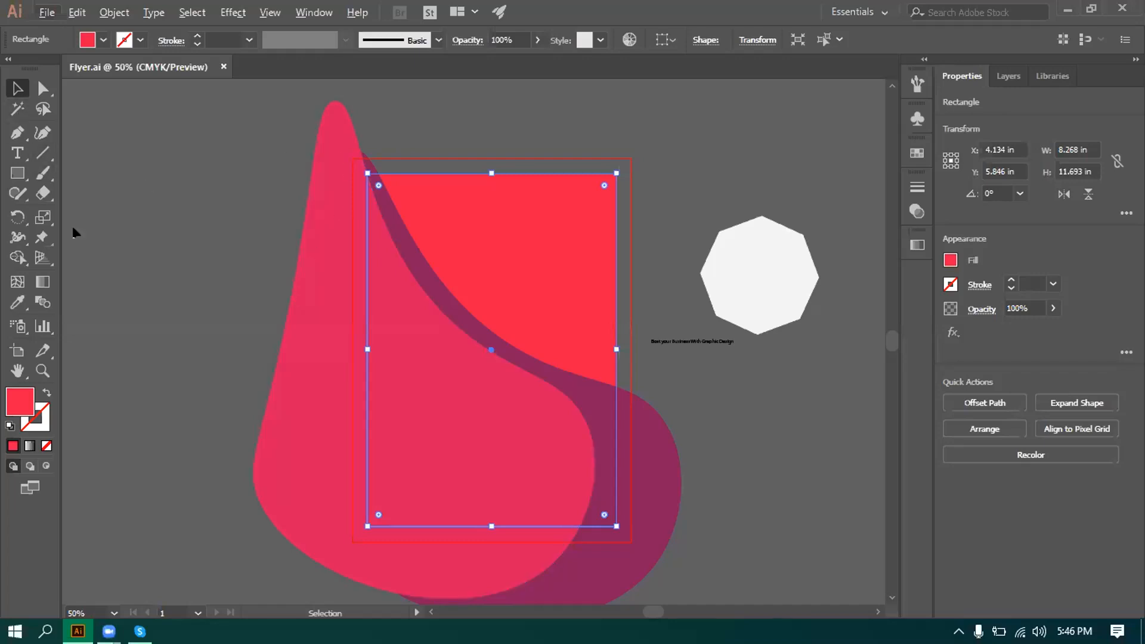
Show the rulers and place a vertical guide on the left bleed edge.
key(ctrl+r)
drag(76, 337, 310, 412)
drag(343, 457, 83, 414)
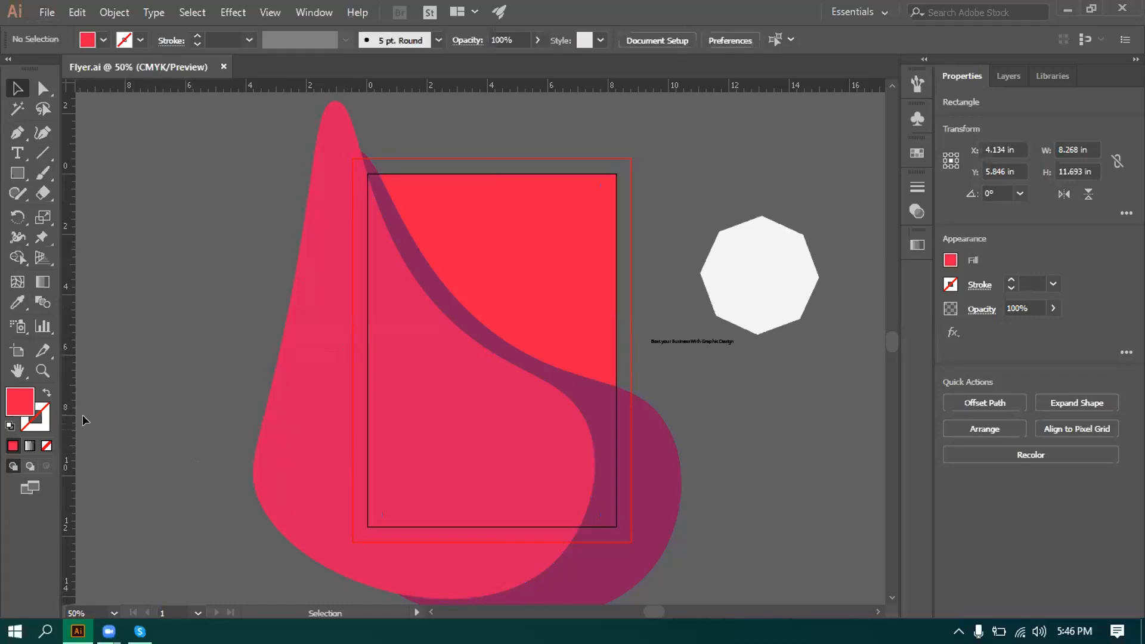
drag(161, 411, 353, 491)
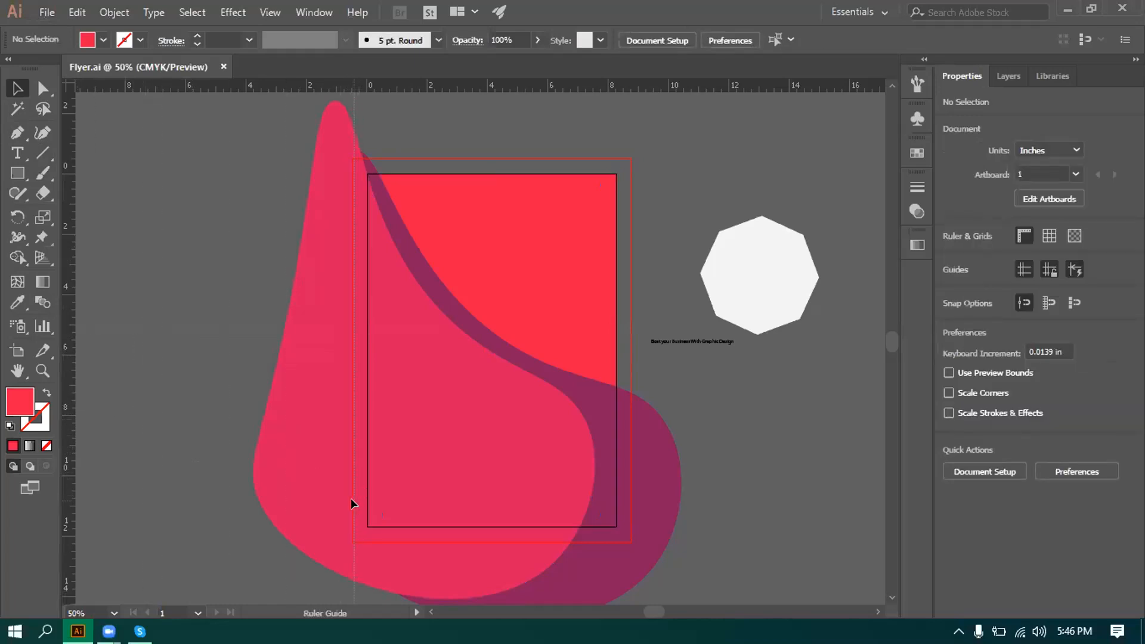
drag(348, 501, 338, 503)
Add guides along the top, bottom and right bleed edges of the artboard.
drag(284, 87, 303, 153)
drag(272, 88, 390, 542)
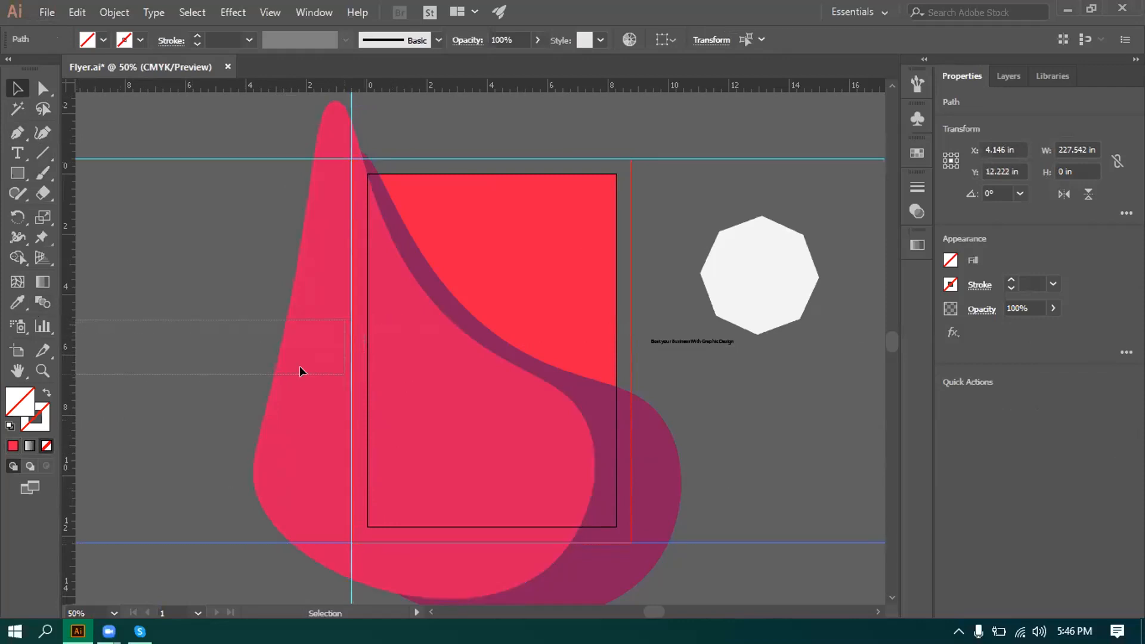
click(89, 328)
drag(74, 323, 630, 528)
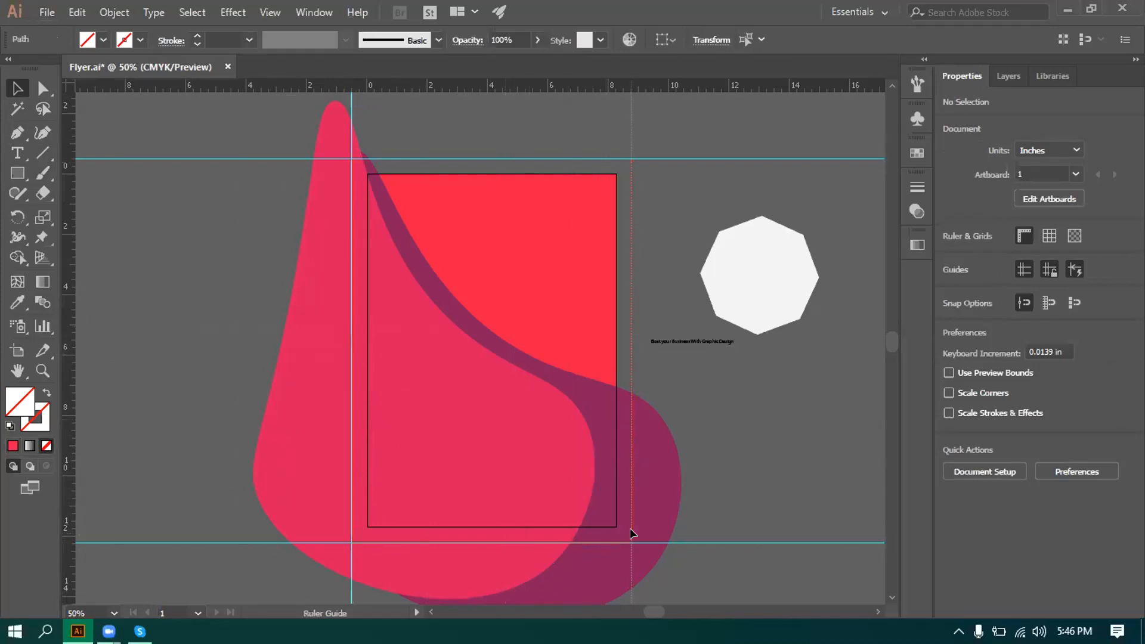
scroll(373, 439, up, 3)
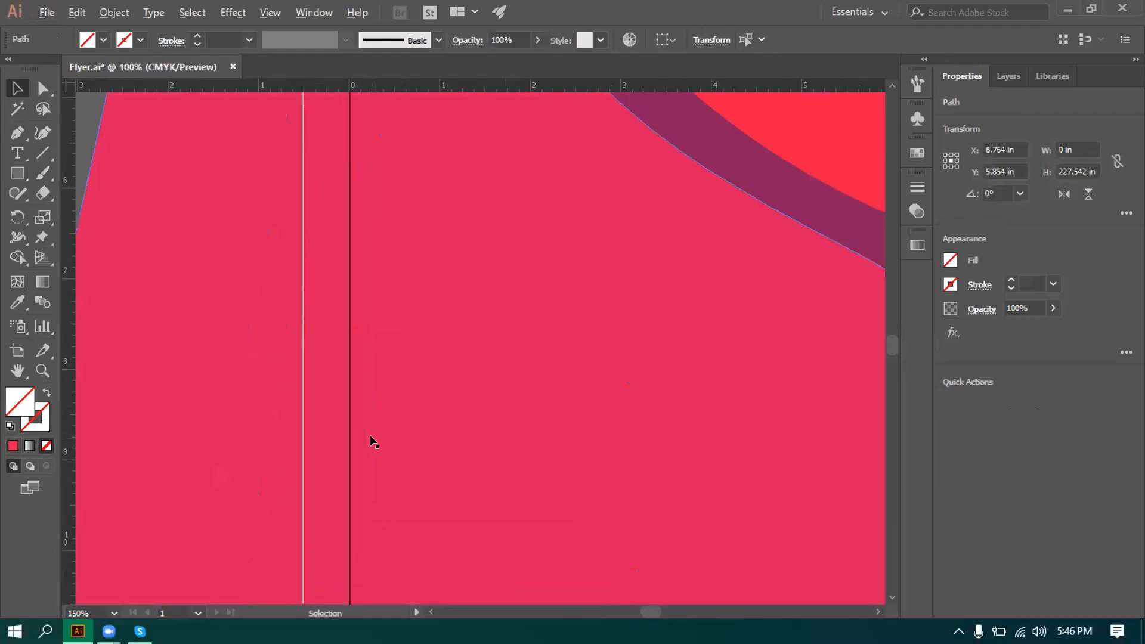
scroll(371, 441, down, 4)
drag(257, 207, 546, 544)
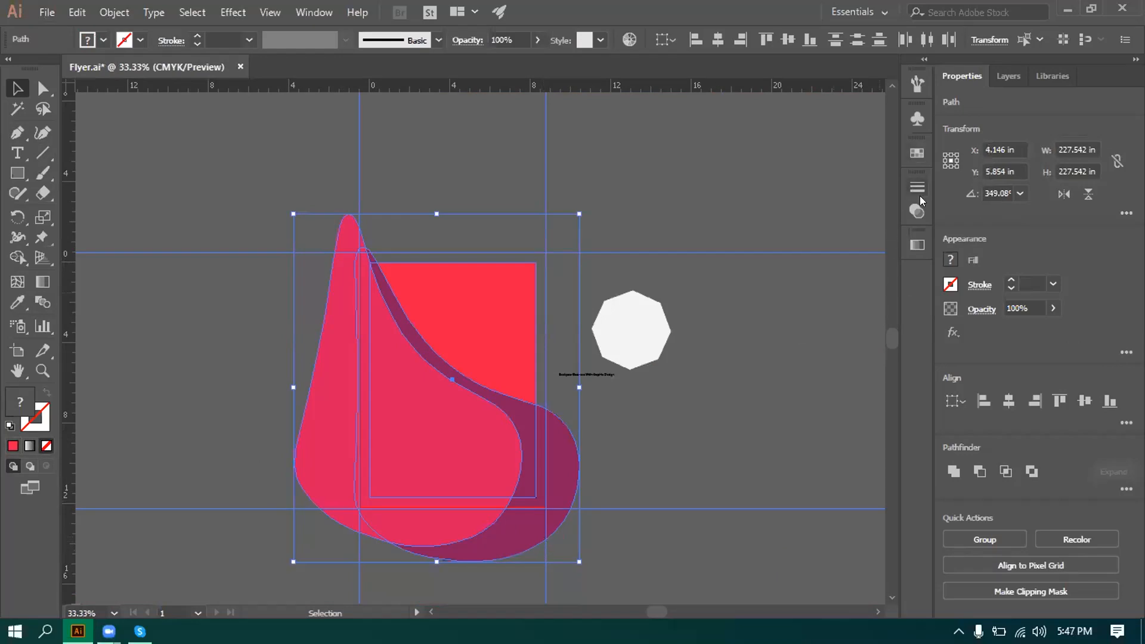
Dock the Pathfinder panel, apply Divide to the pink and maroon shapes, and ungroup the pieces.
key(ctrl)
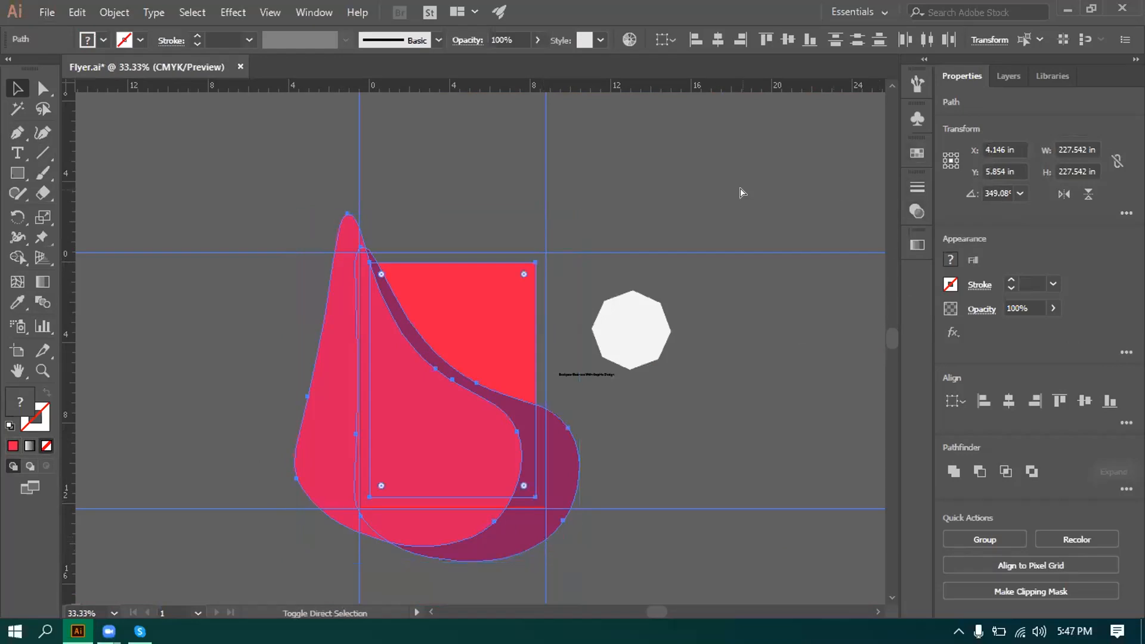
key(ctrl+shift+F9)
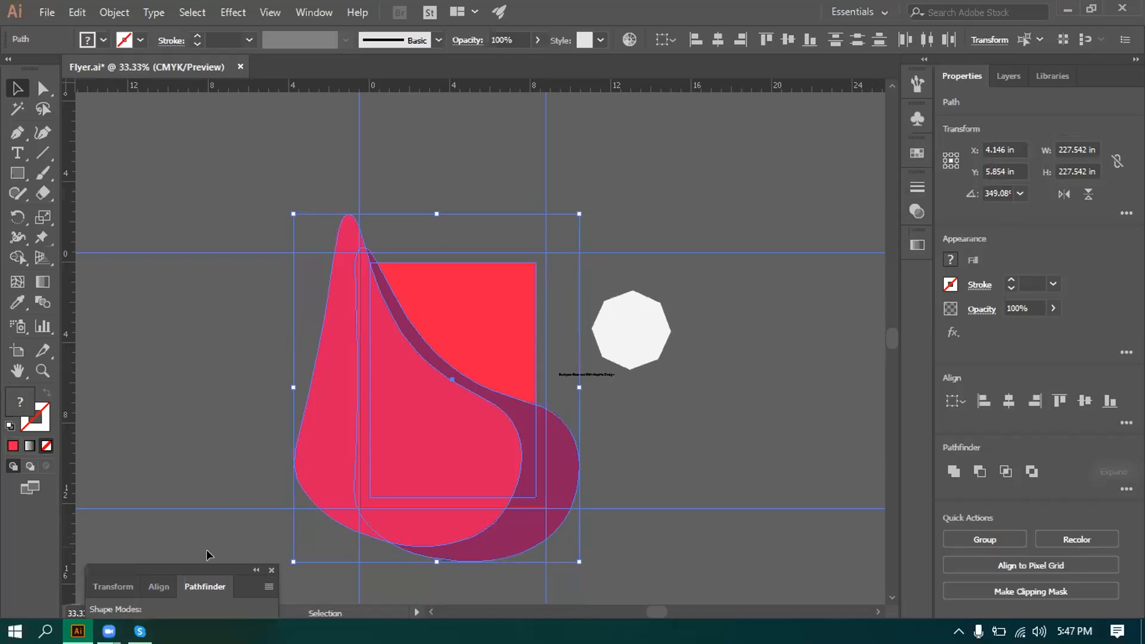
drag(239, 571, 914, 161)
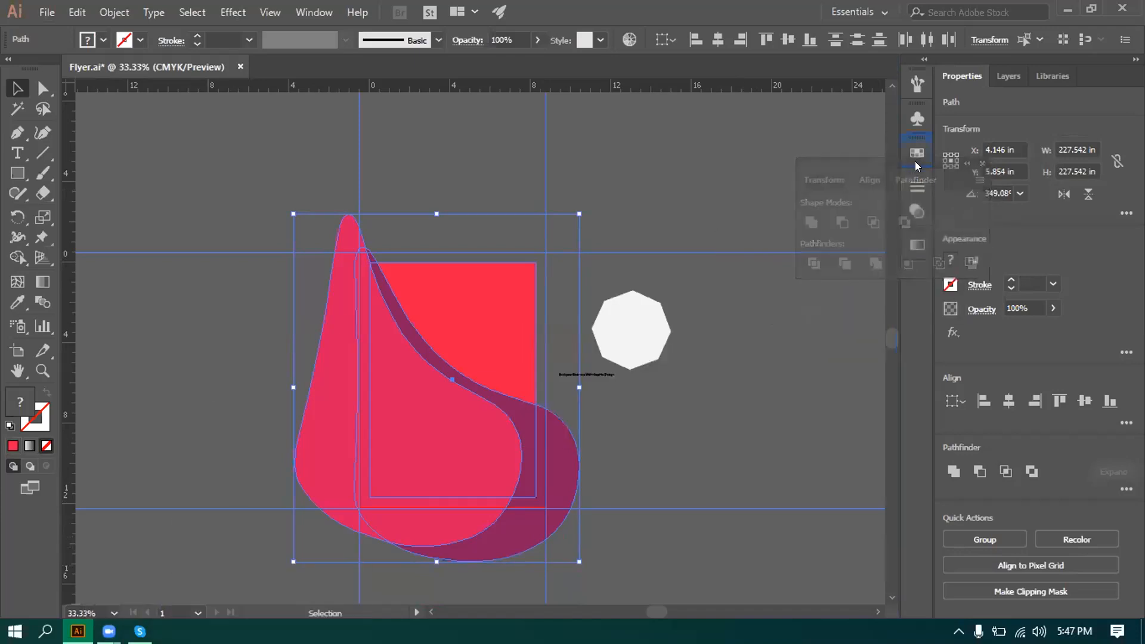
click(918, 221)
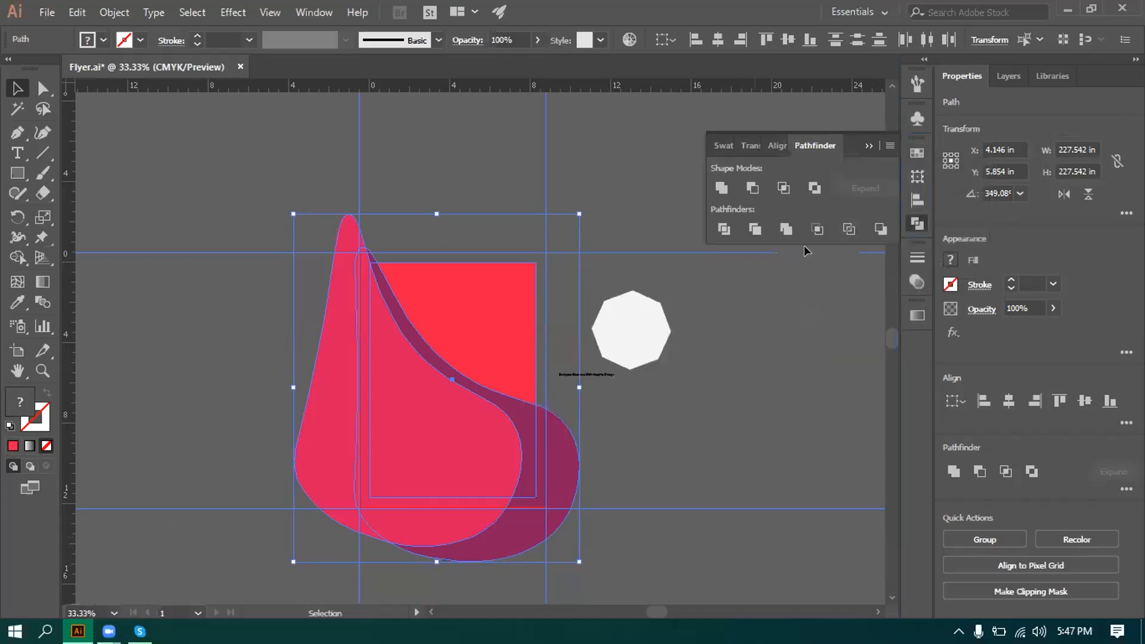
click(724, 230)
right_click(526, 260)
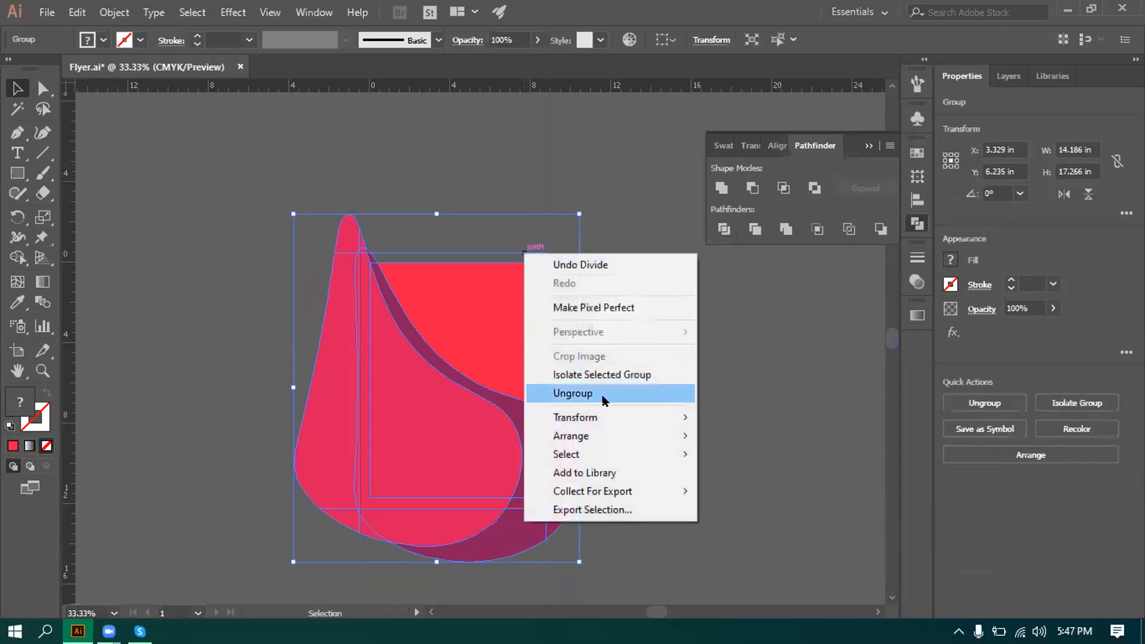
click(557, 392)
click(316, 175)
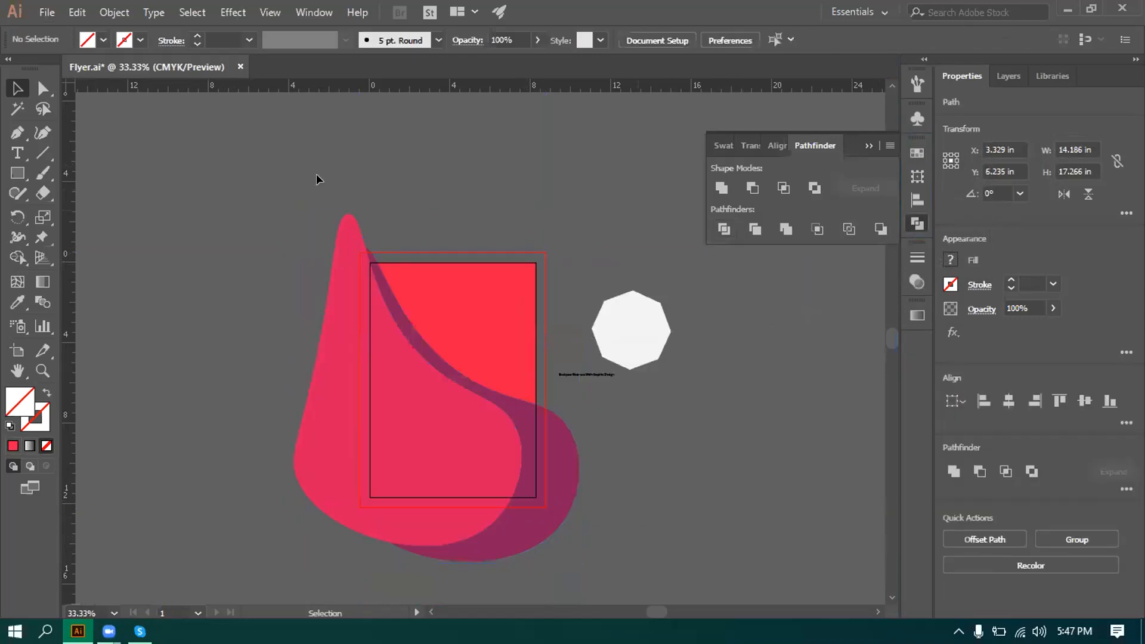
Delete the tip above the artboard and the left and bottom lobes outside the bleed.
click(367, 244)
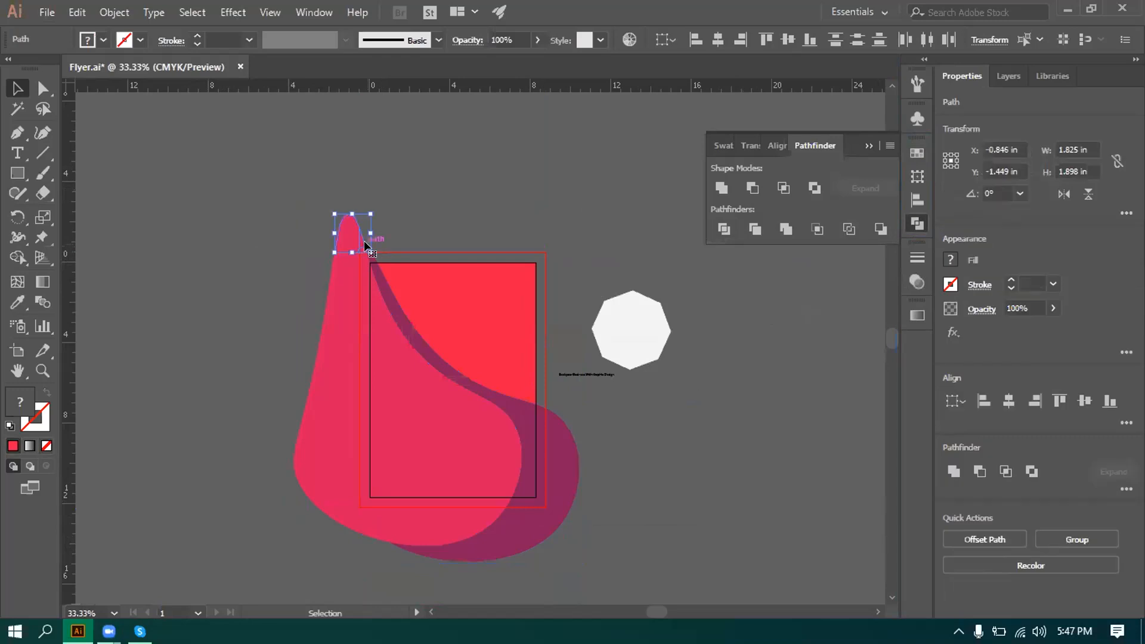
key(Delete)
drag(302, 491, 631, 552)
key(Delete)
key(Delete)
drag(556, 528, 556, 527)
key(Delete)
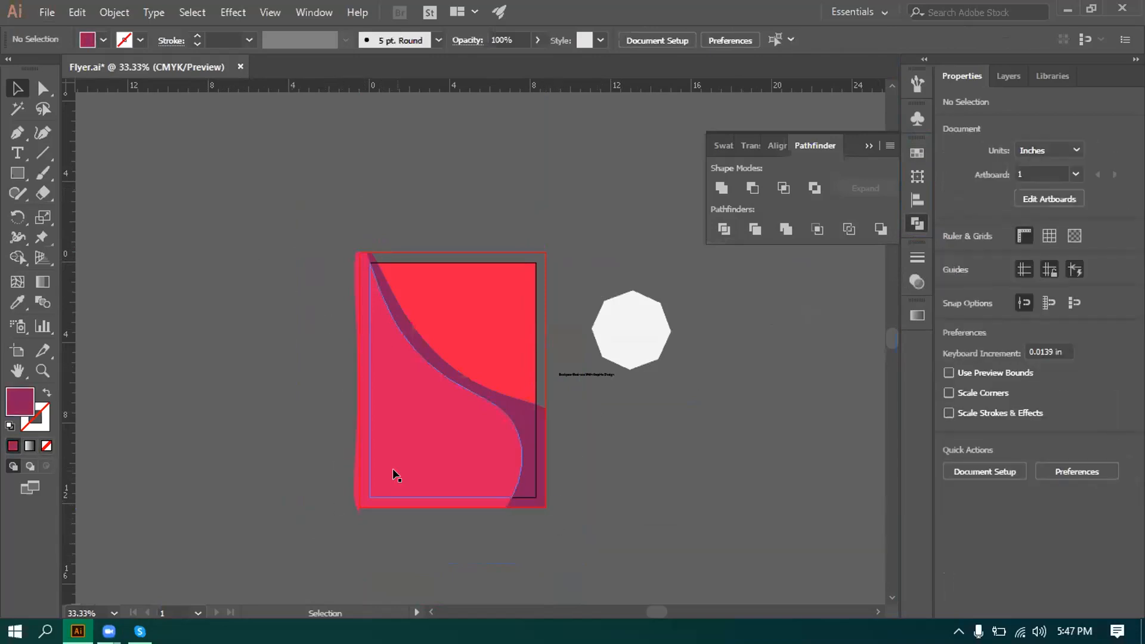
Delete the thin left sliver and the small leftover piece below the artboard.
scroll(383, 484, up, 2)
click(322, 499)
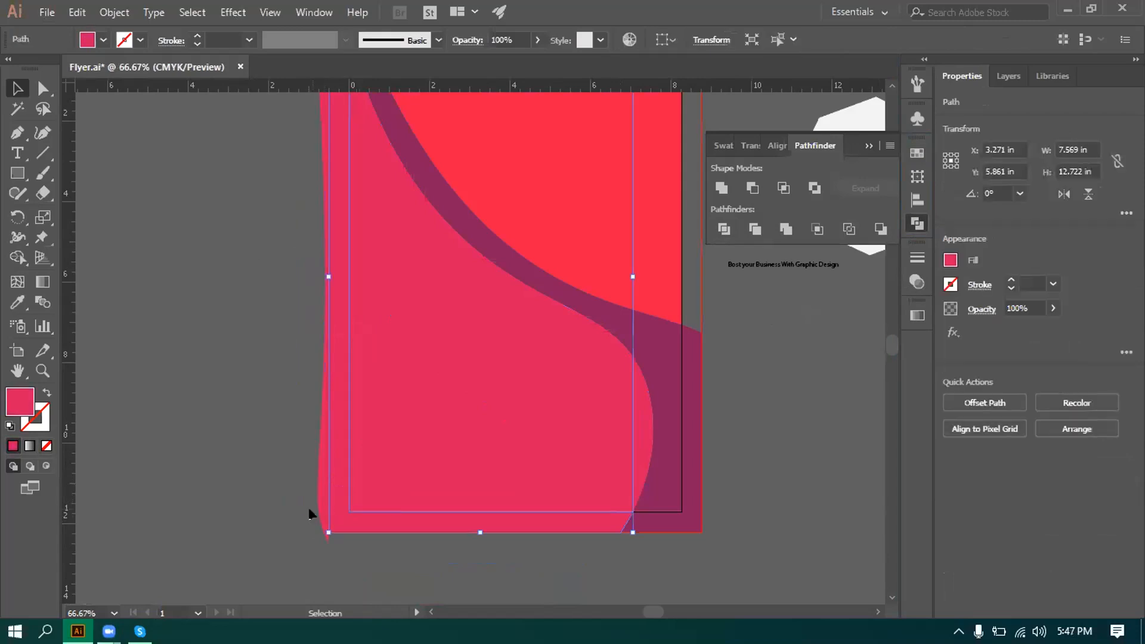
click(317, 502)
key(Delete)
drag(308, 538, 337, 554)
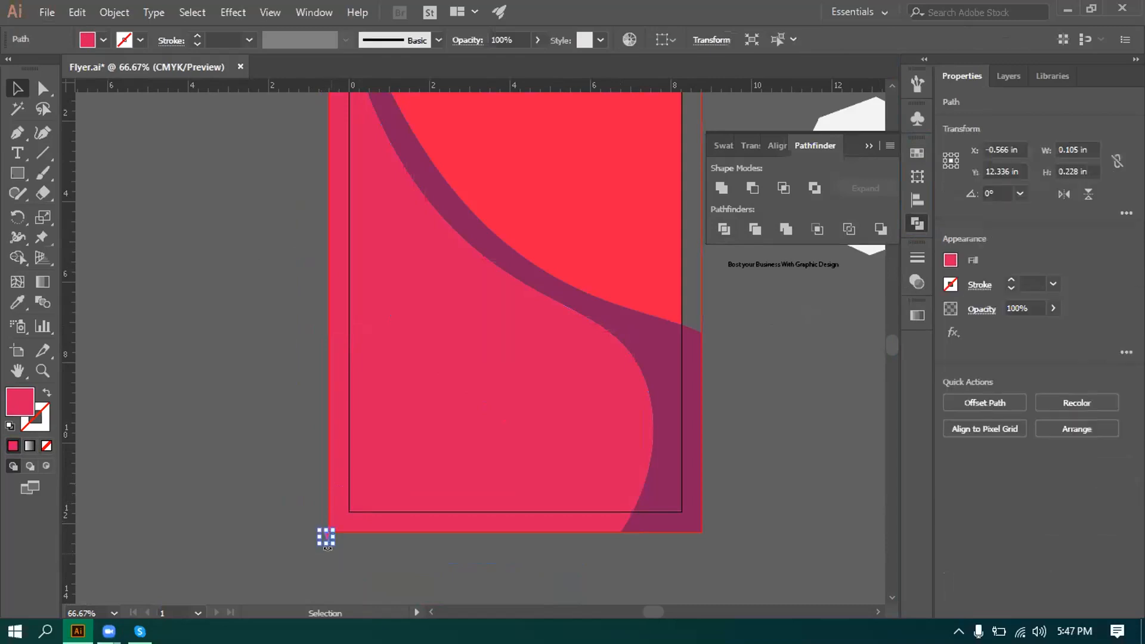
key(Delete)
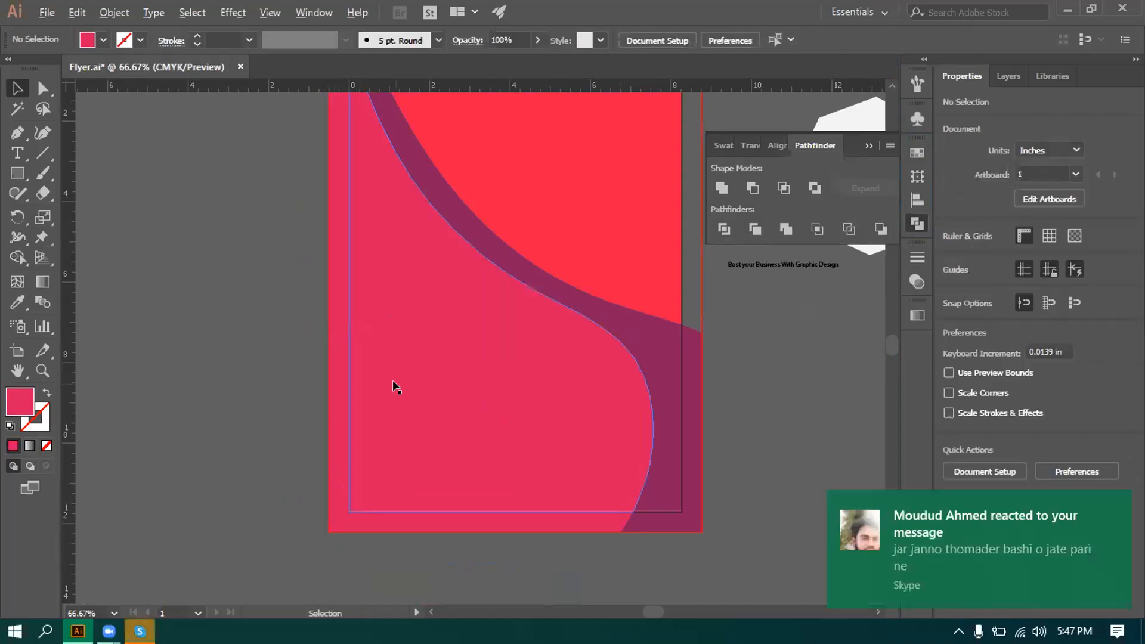
scroll(393, 381, down, 1)
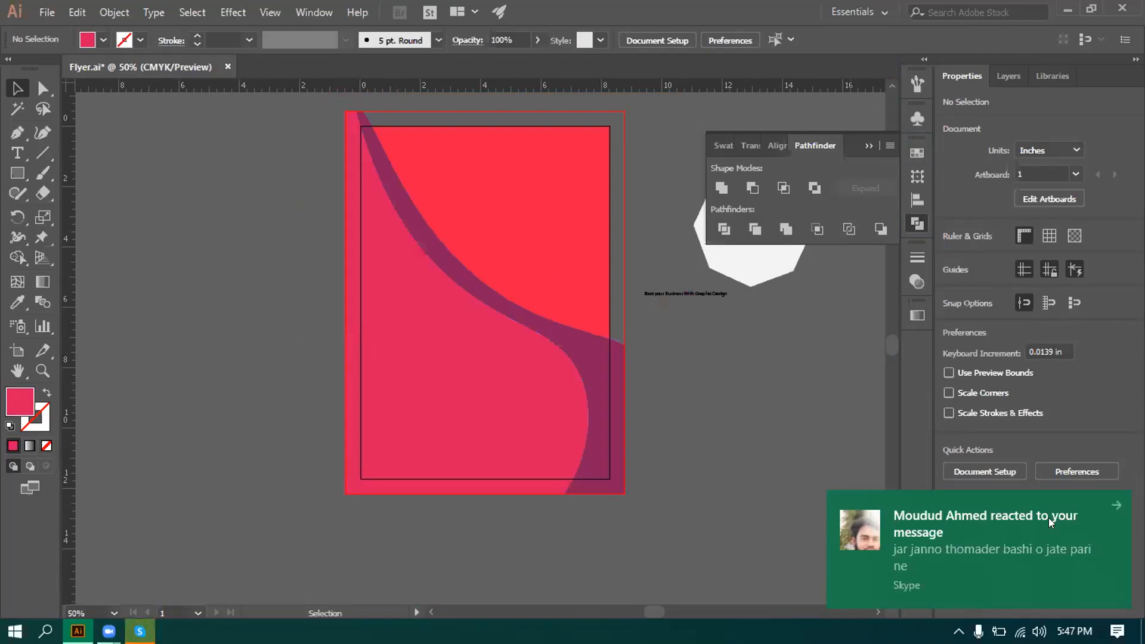
click(1053, 542)
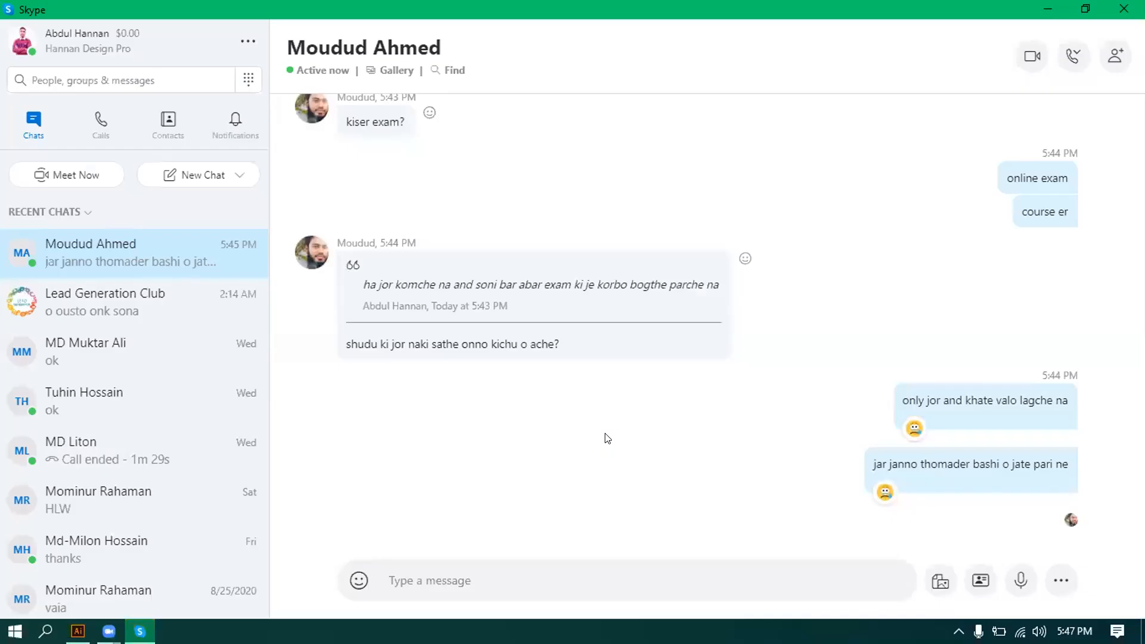
click(1048, 9)
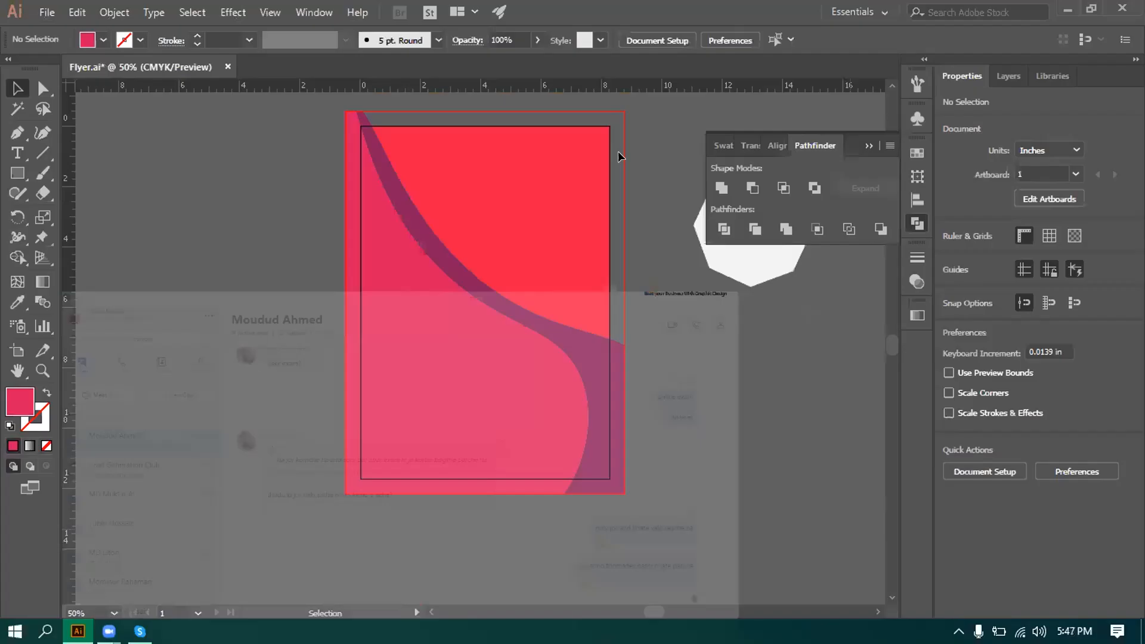
Stretch the red upper piece to the top-right bleed corner, making it 9.001 × 8.063 in.
scroll(568, 212, up, 2)
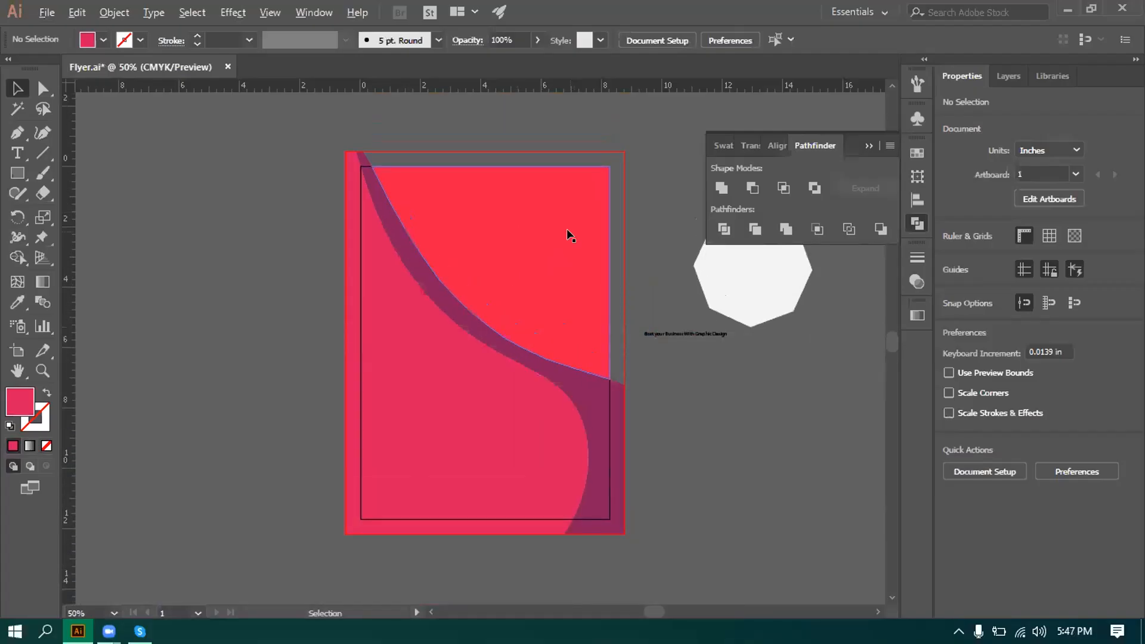
scroll(566, 199, up, 2)
click(517, 291)
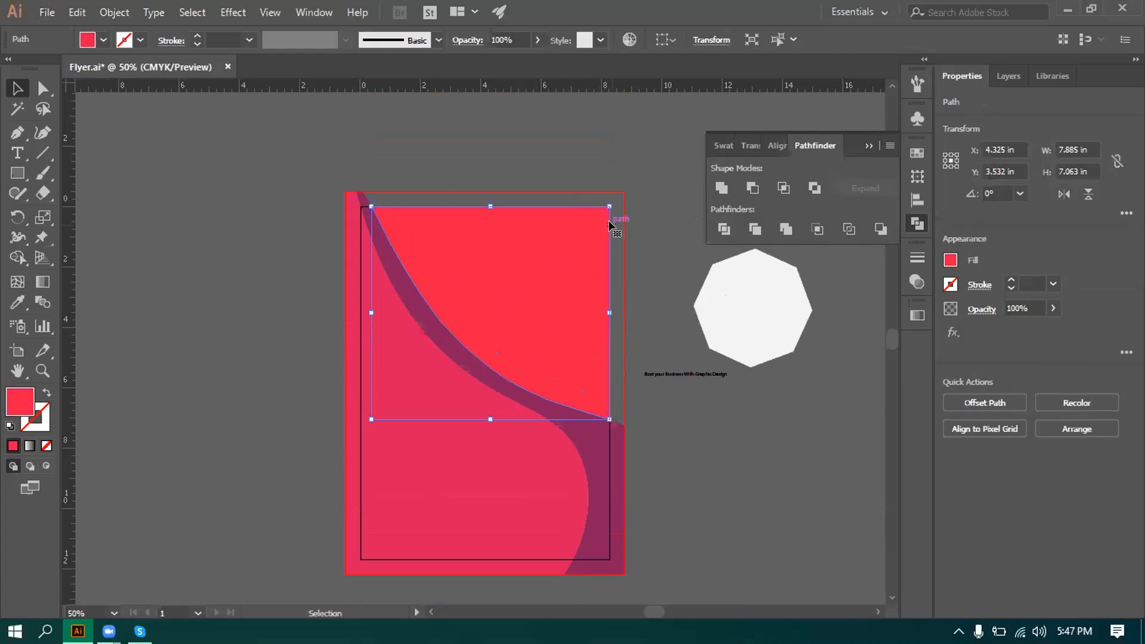
drag(608, 204, 627, 187)
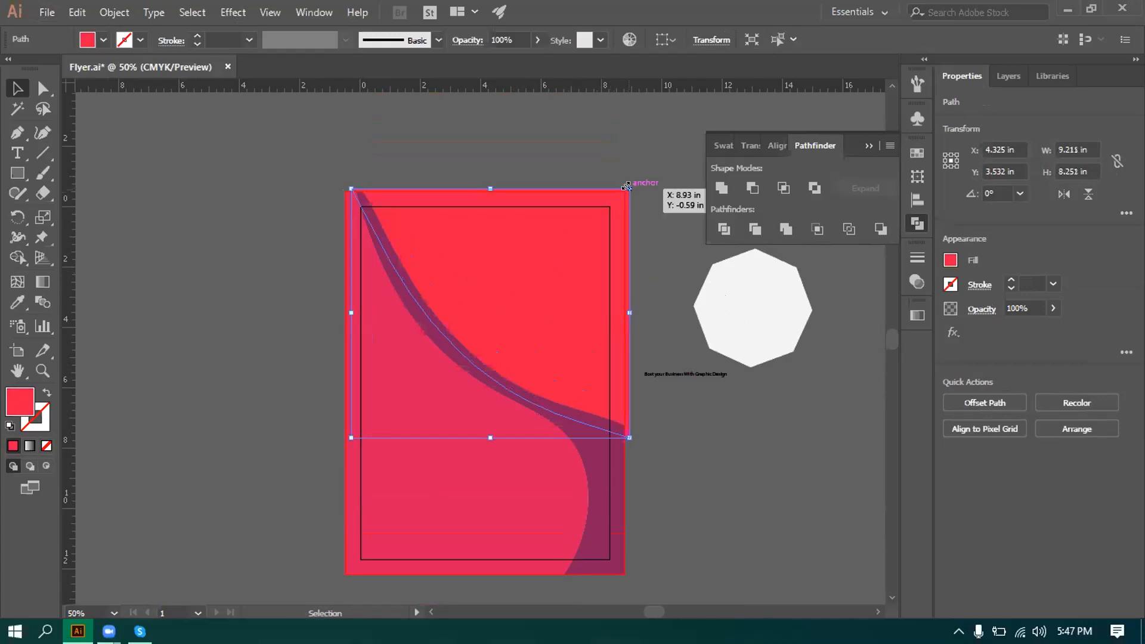
scroll(627, 186, up, 1)
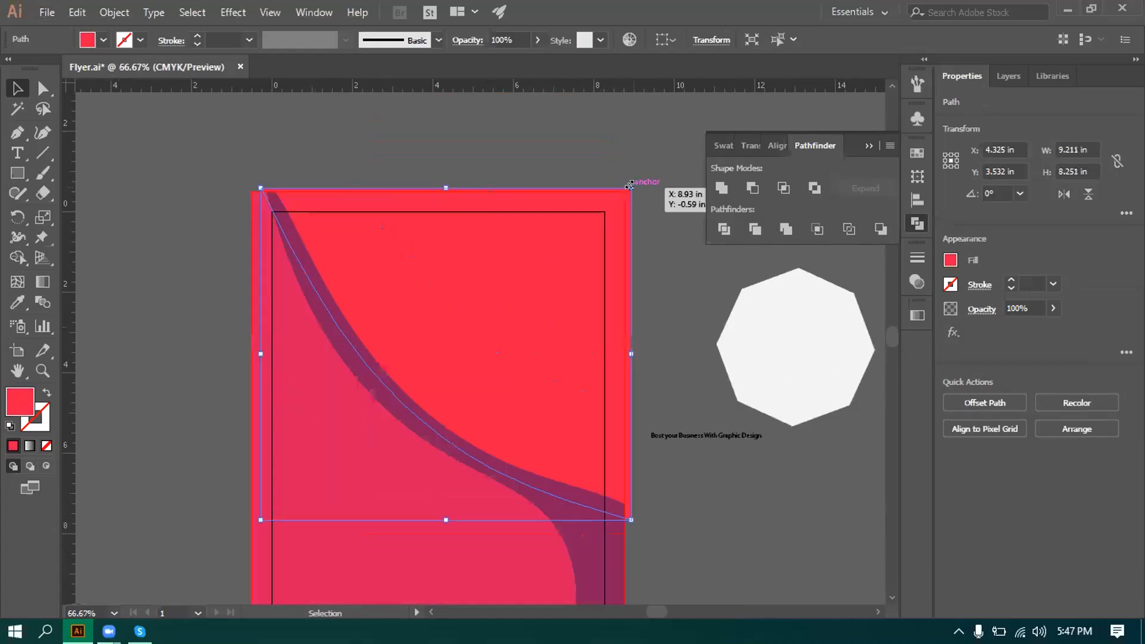
drag(629, 188, 627, 190)
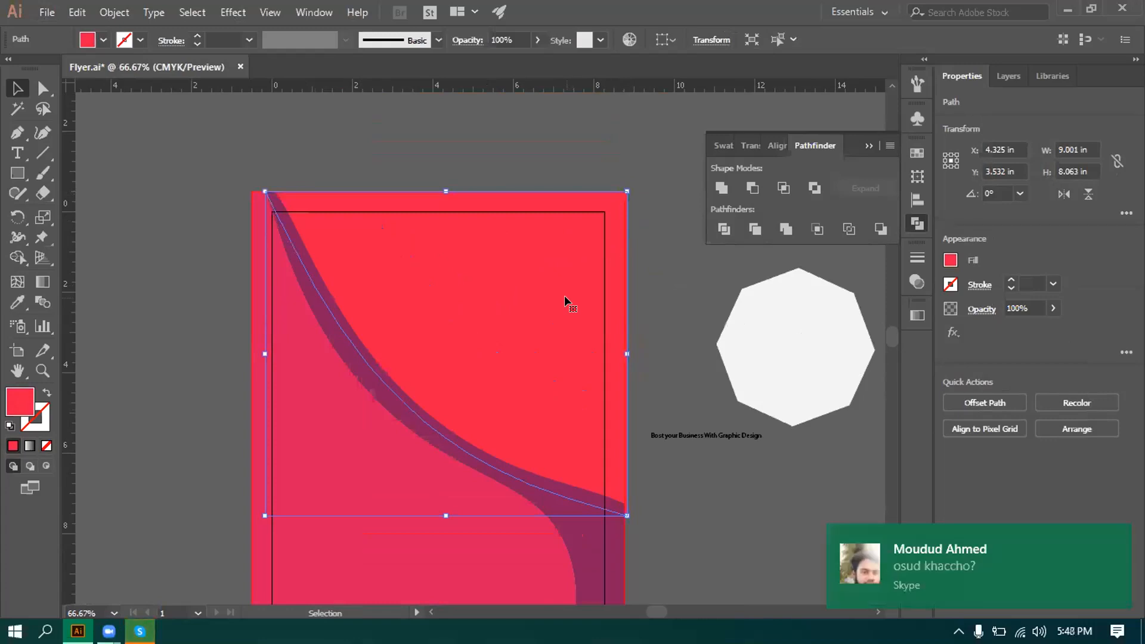
key(Left)
key(Left)
key(Left)
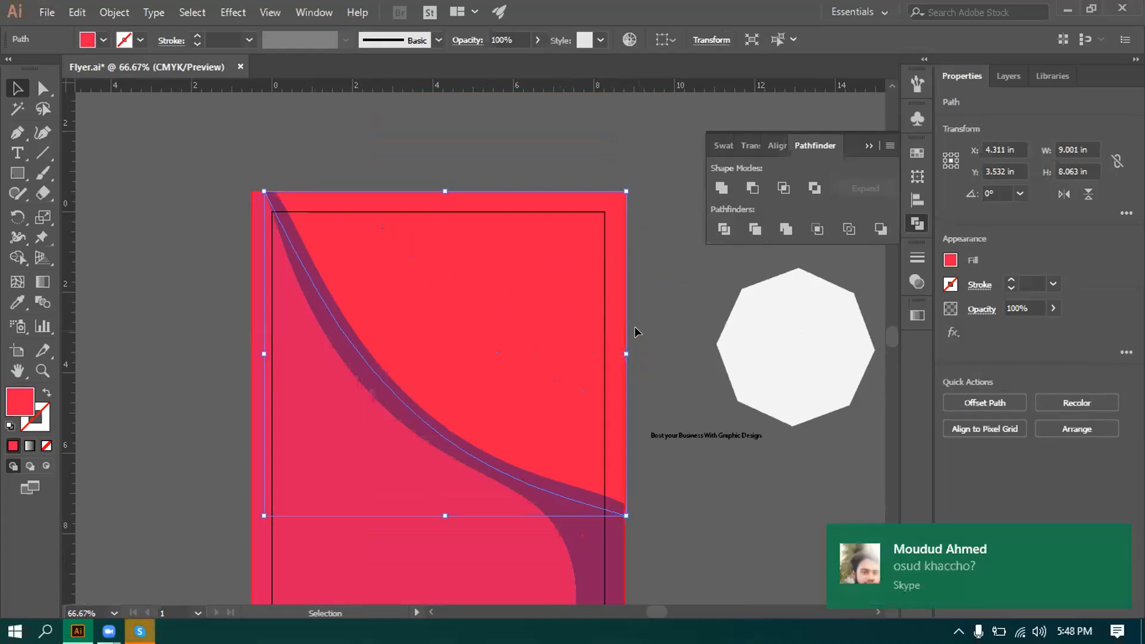
Reply 'ha' to the incoming chat message.
click(1009, 571)
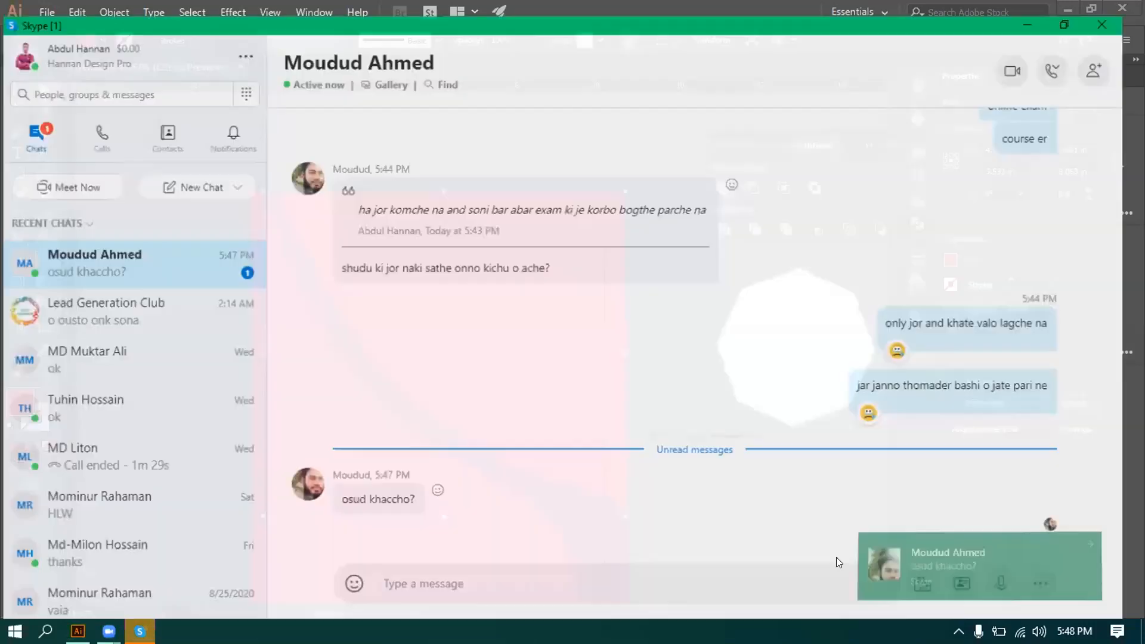
text(ha)
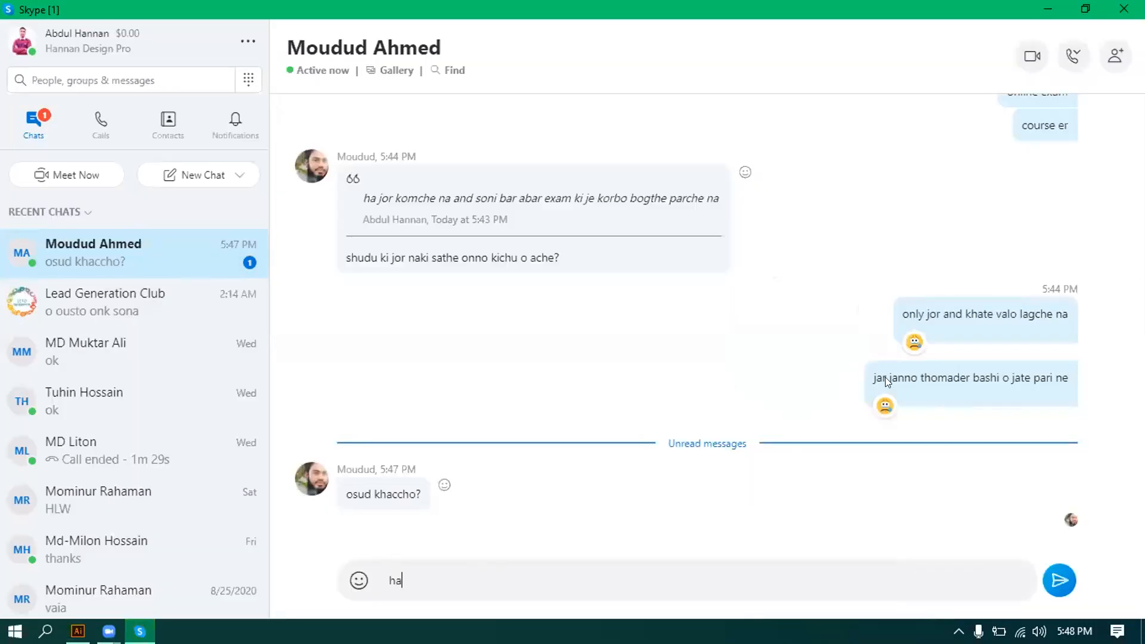
key(Return)
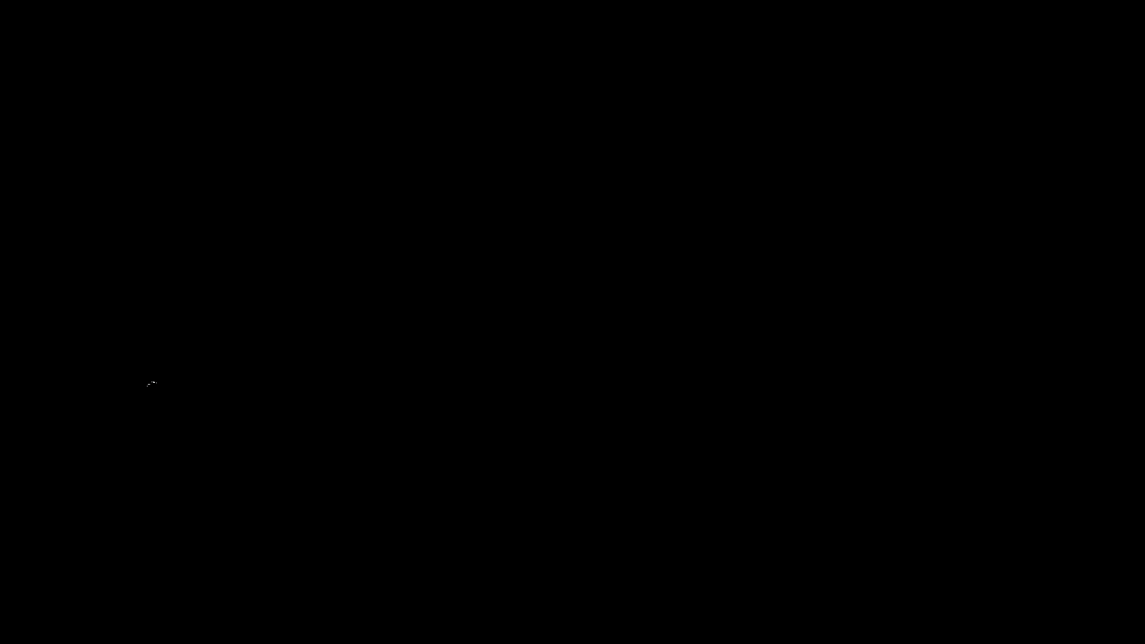